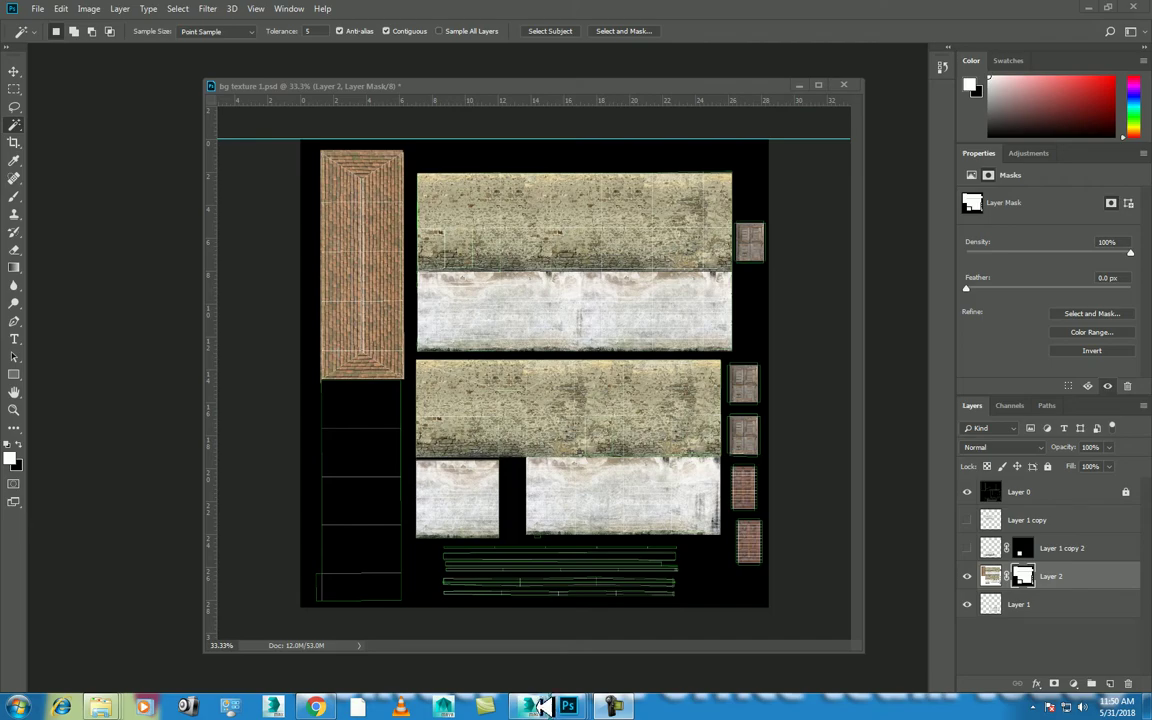
- Inspect the textured building in the 3ds Max viewport, then return to the texture atlas
{"action": "left_click", "coordinate": [535, 708]}
{"action": "left_click", "coordinate": [856, 368]}
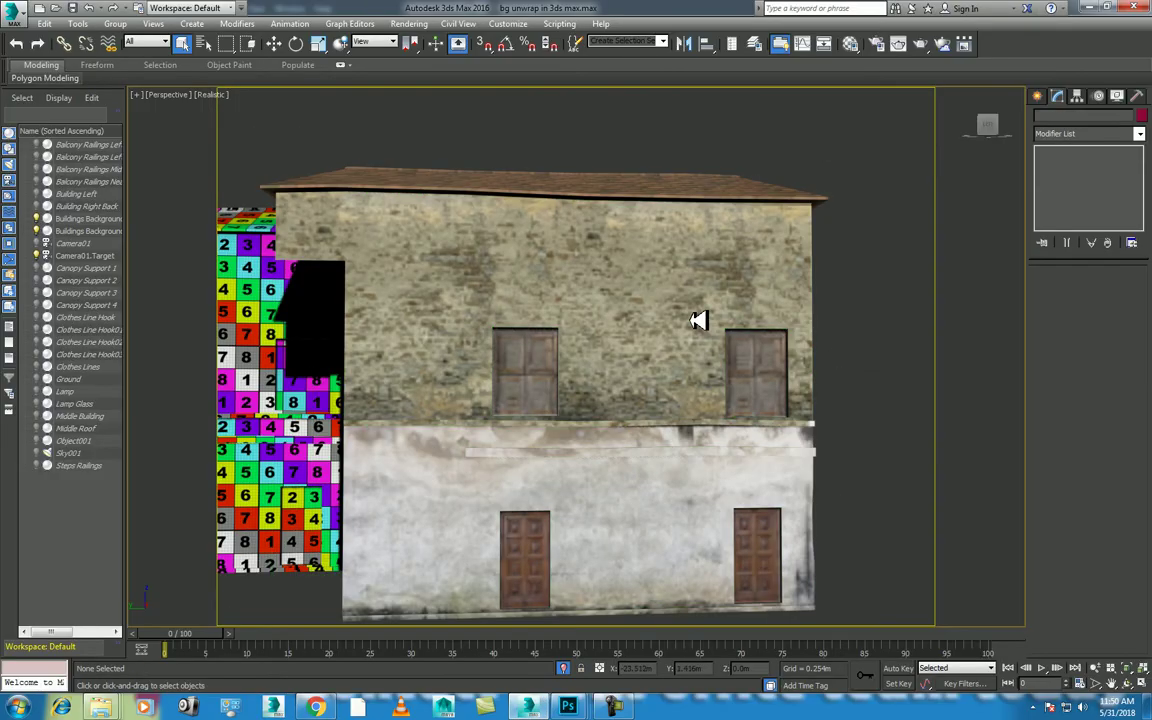
{"action": "left_click", "coordinate": [620, 278]}
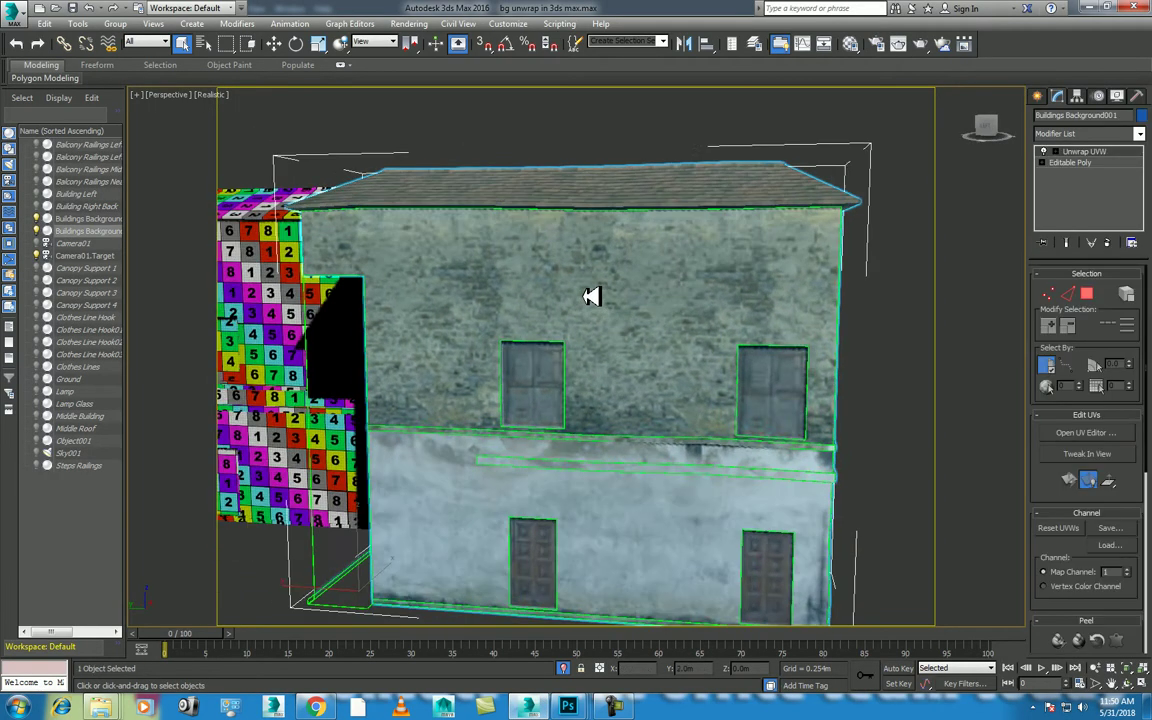
{"action": "left_click_drag", "start_coordinate": [589, 245], "coordinate": [591, 265]}
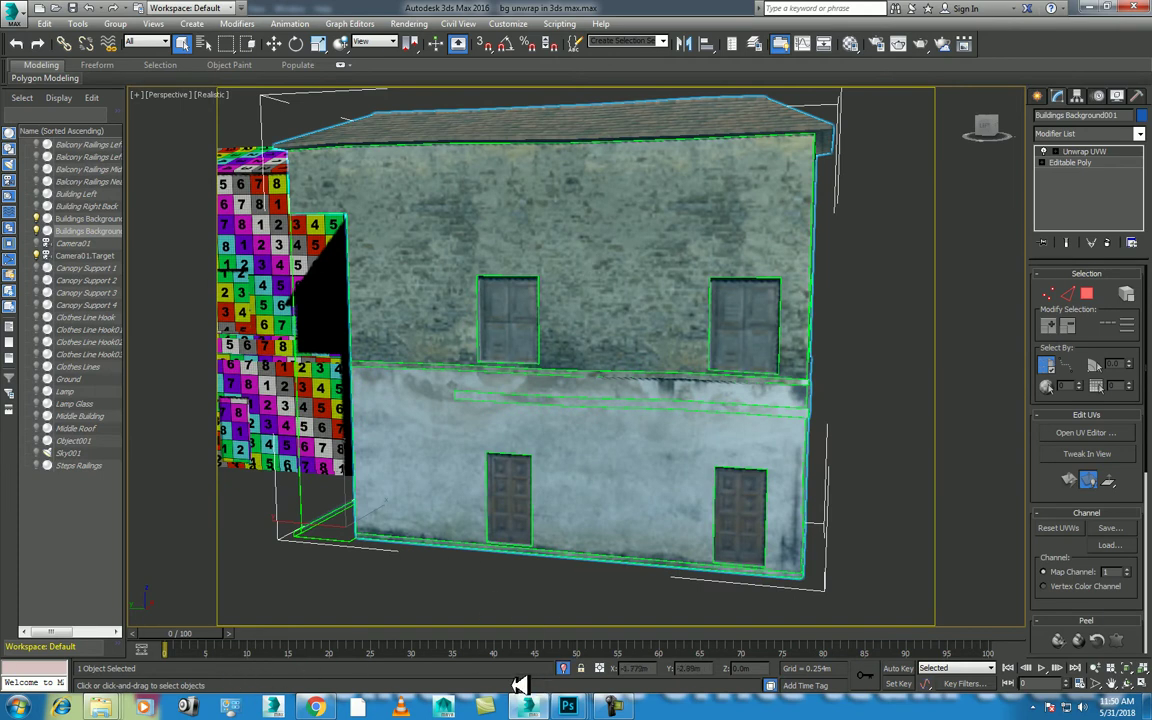
{"action": "mouse_move", "coordinate": [567, 707]}
{"action": "left_click", "coordinate": [471, 627]}
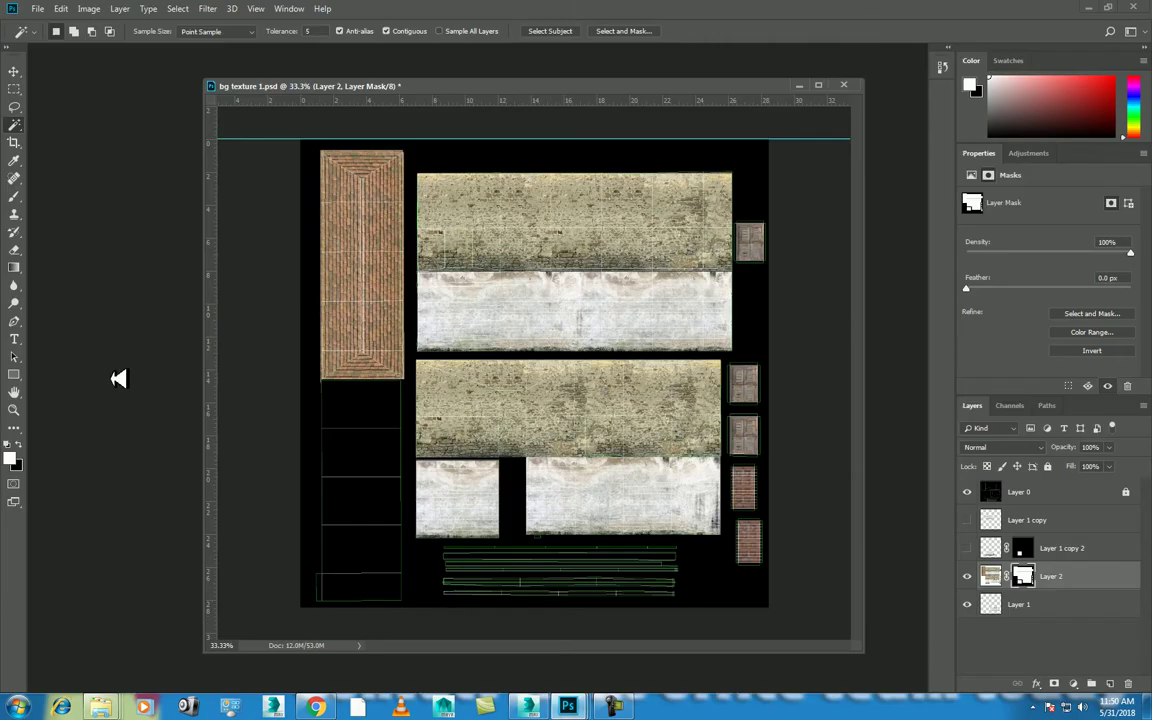
- Browse the cracks subfolders (algae, decals, dust) and open the dust folder in Explorer
{"action": "key", "text": "ctrl+o"}
{"action": "mouse_move", "coordinate": [100, 707]}
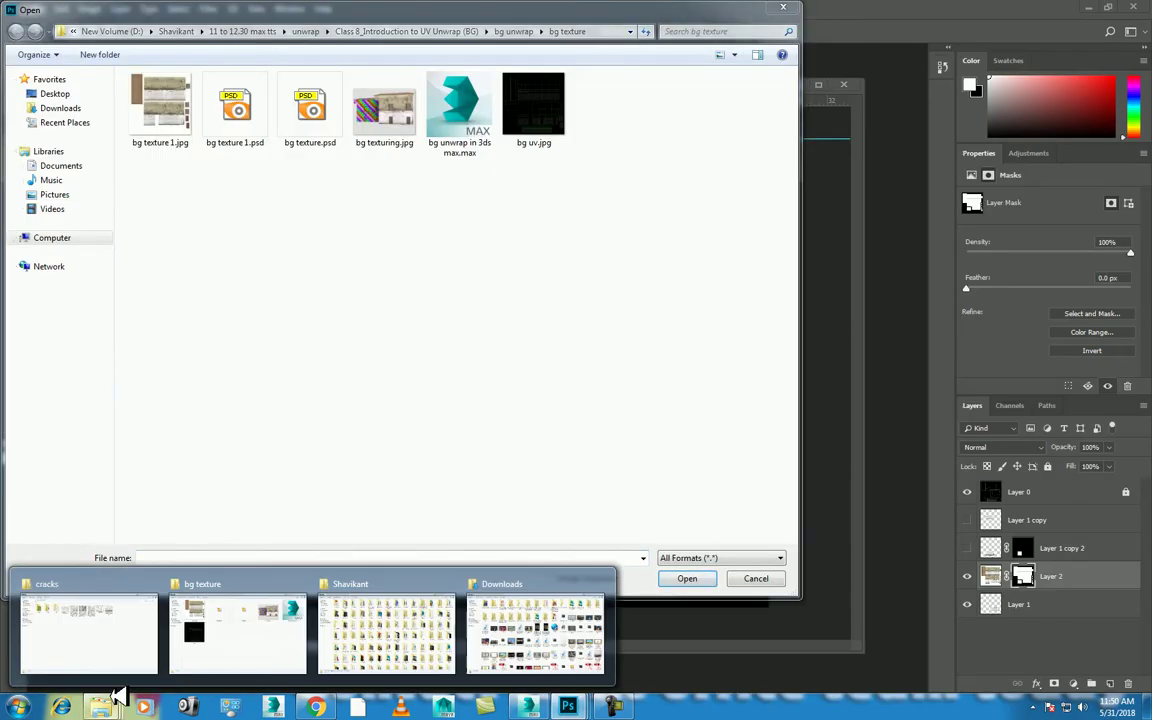
{"action": "left_click", "coordinate": [85, 630]}
{"action": "left_click", "coordinate": [158, 150]}
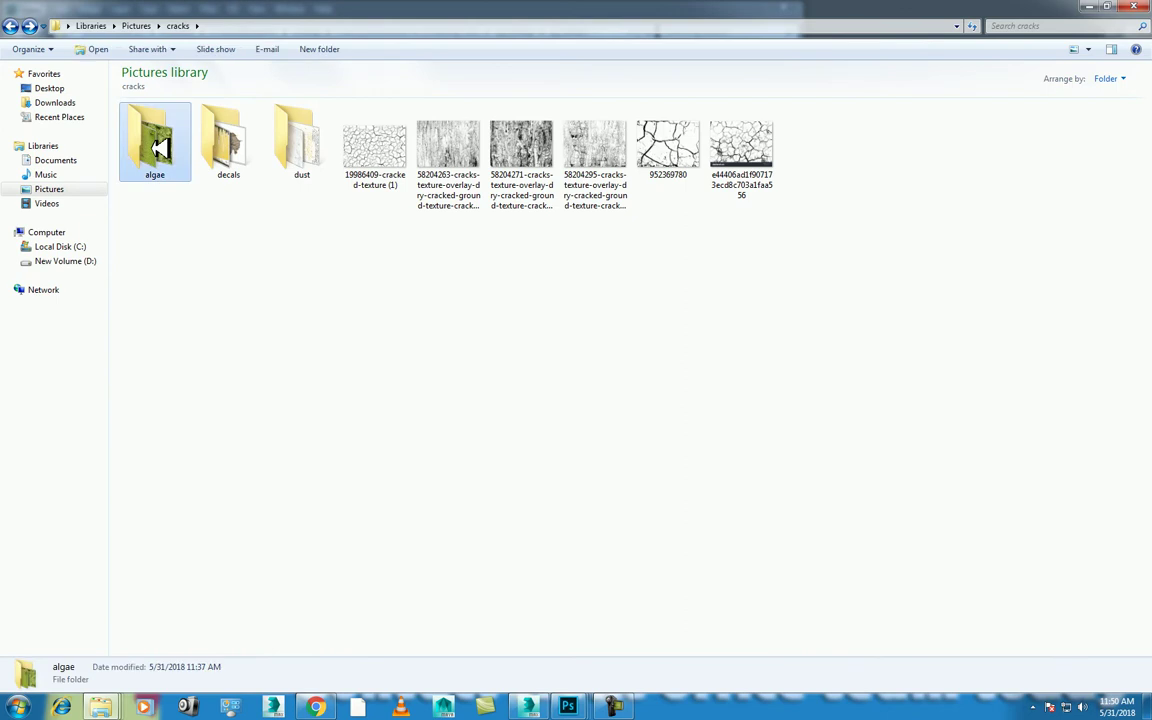
{"action": "left_click", "coordinate": [220, 145]}
{"action": "left_click", "coordinate": [292, 135]}
{"action": "left_click", "coordinate": [838, 285]}
{"action": "left_click_drag", "start_coordinate": [838, 285], "coordinate": [330, 100]}
{"action": "left_click", "coordinate": [330, 250]}
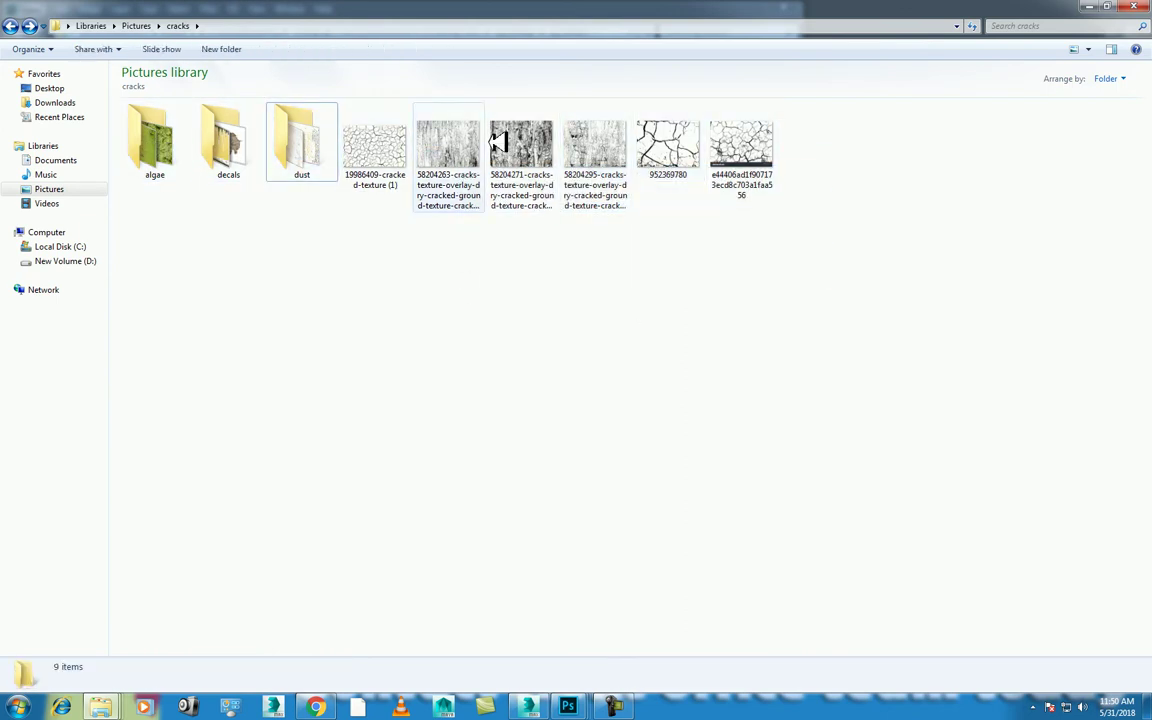
{"action": "double_click", "coordinate": [300, 135]}
- Point the Open dialog at the copied dust folder path and open the grainy dust texture
{"action": "left_click", "coordinate": [377, 27]}
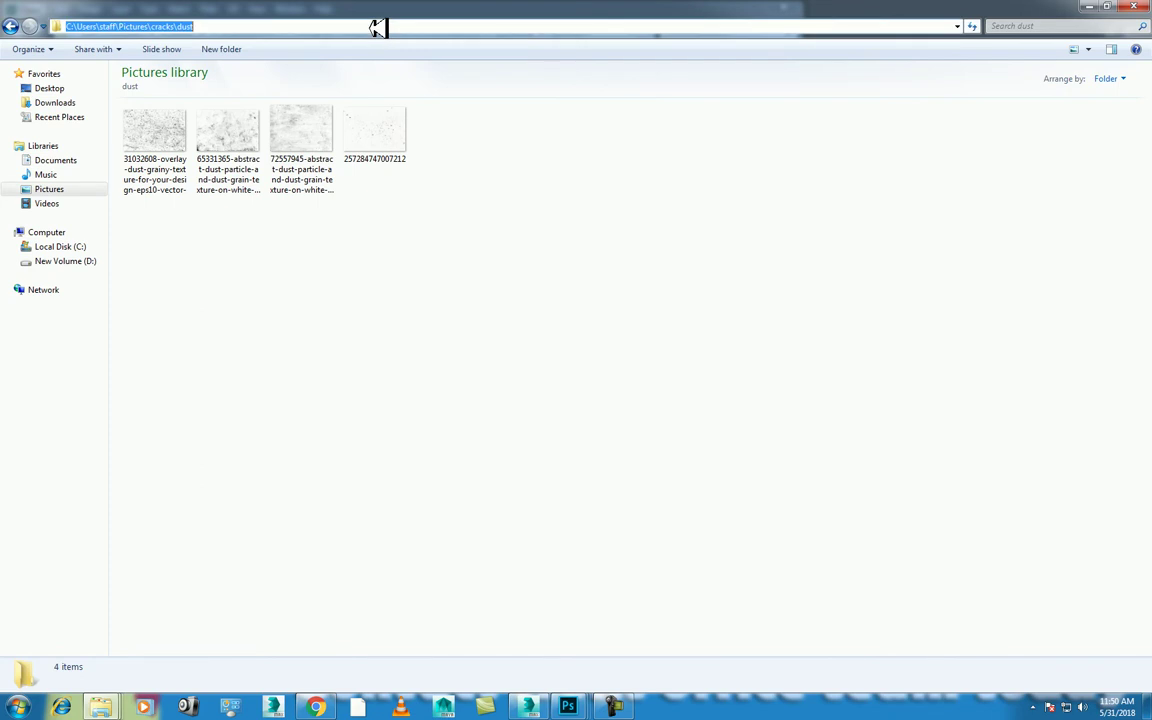
{"action": "key", "text": "alt+Tab"}
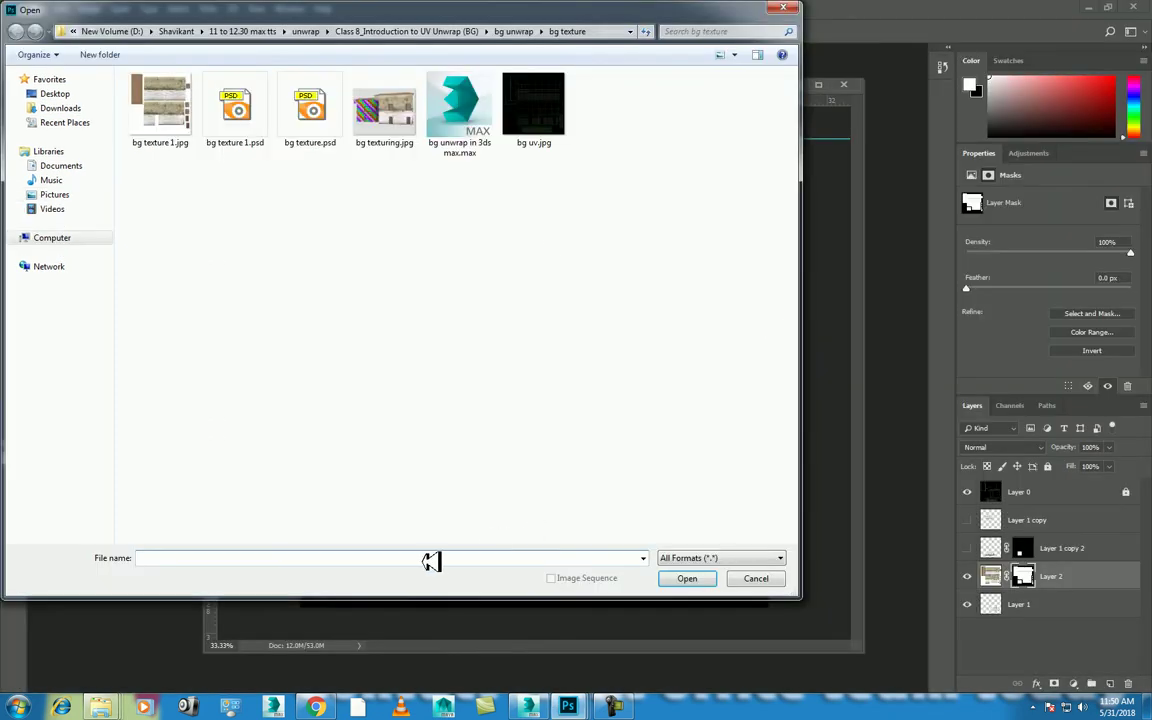
{"action": "type", "text": "C:\\Users\\staff\\Pictures\\cracks\\dust"}
{"action": "key", "text": "Return"}
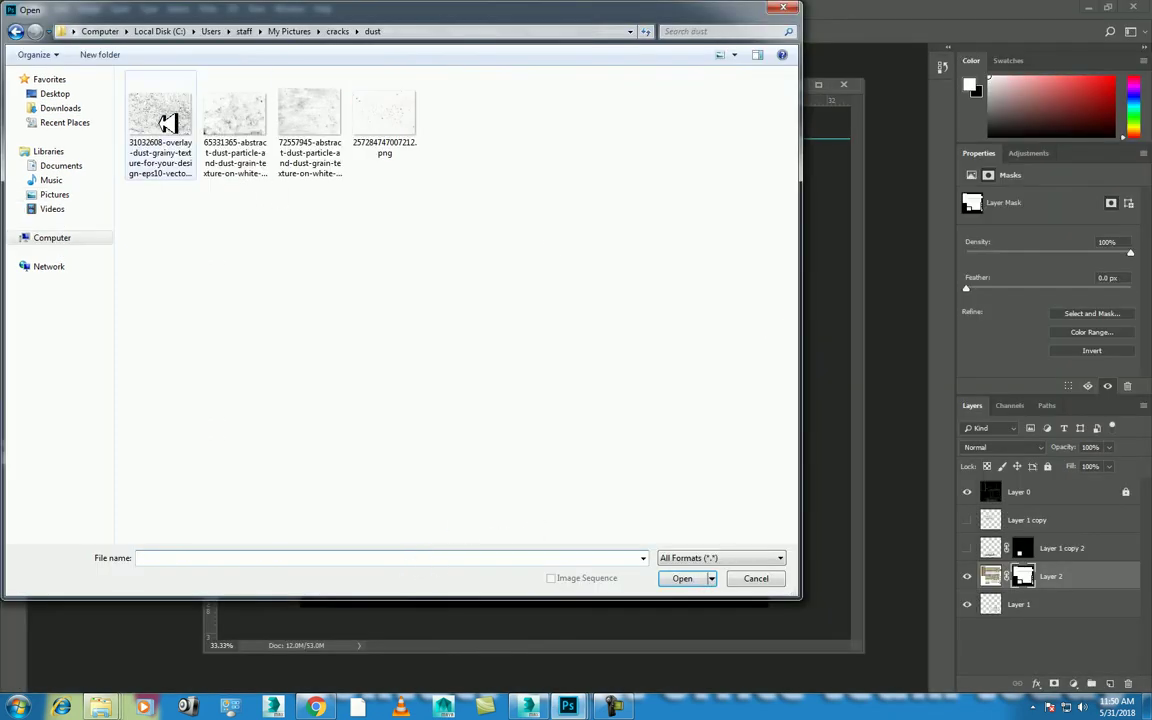
{"action": "double_click", "coordinate": [167, 118]}
- Float the dust texture in its own window and arrange it beside the atlas
{"action": "left_click_drag", "start_coordinate": [505, 104], "coordinate": [597, 214]}
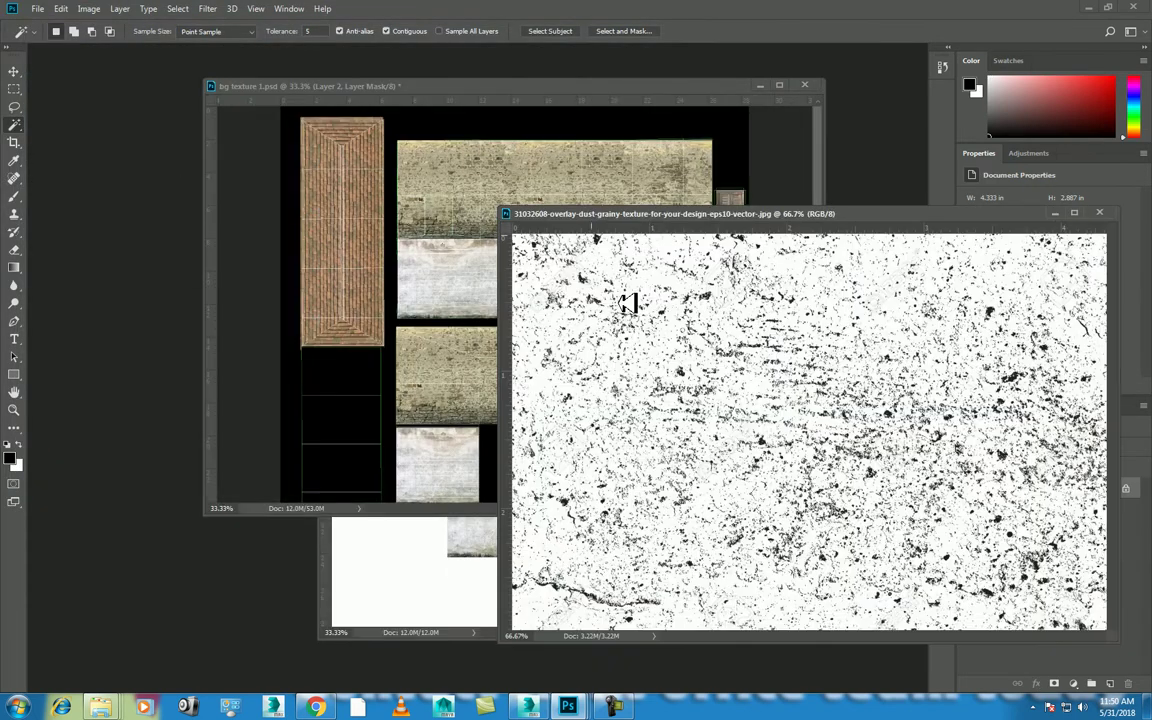
{"action": "left_click_drag", "start_coordinate": [587, 105], "coordinate": [414, 99]}
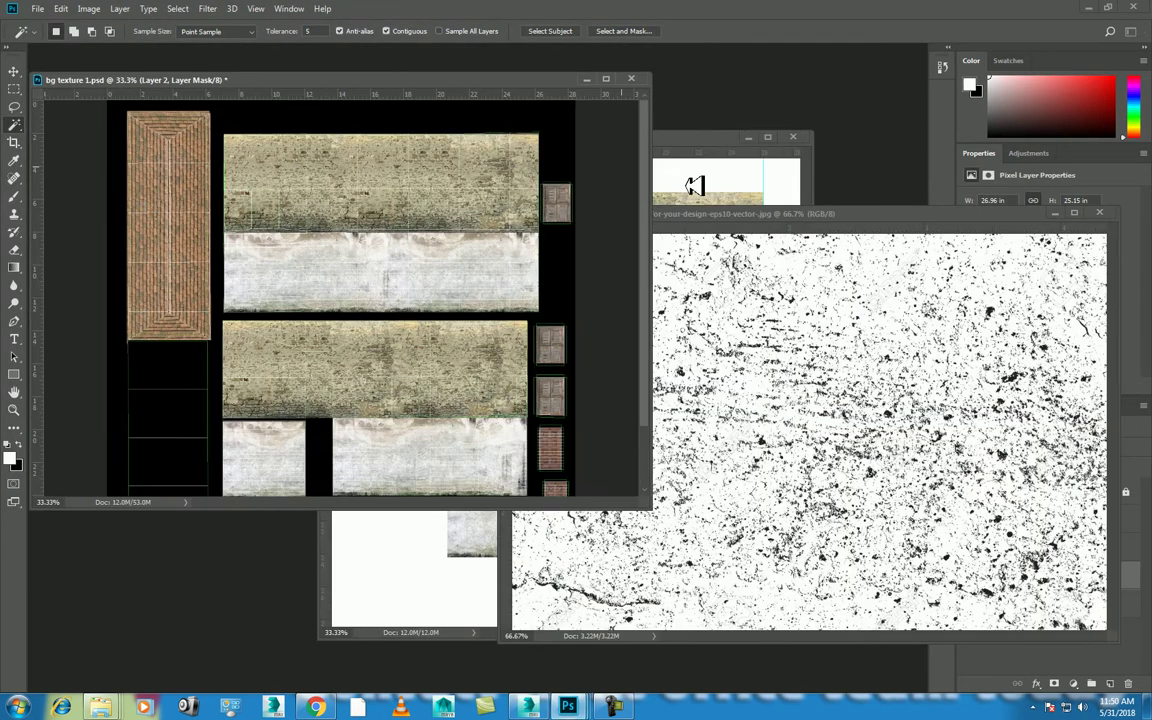
{"action": "mouse_move", "coordinate": [766, 216]}
{"action": "left_mouse_down"}
{"action": "mouse_move", "coordinate": [632, 172]}
{"action": "mouse_move", "coordinate": [657, 173]}
{"action": "left_mouse_up"}
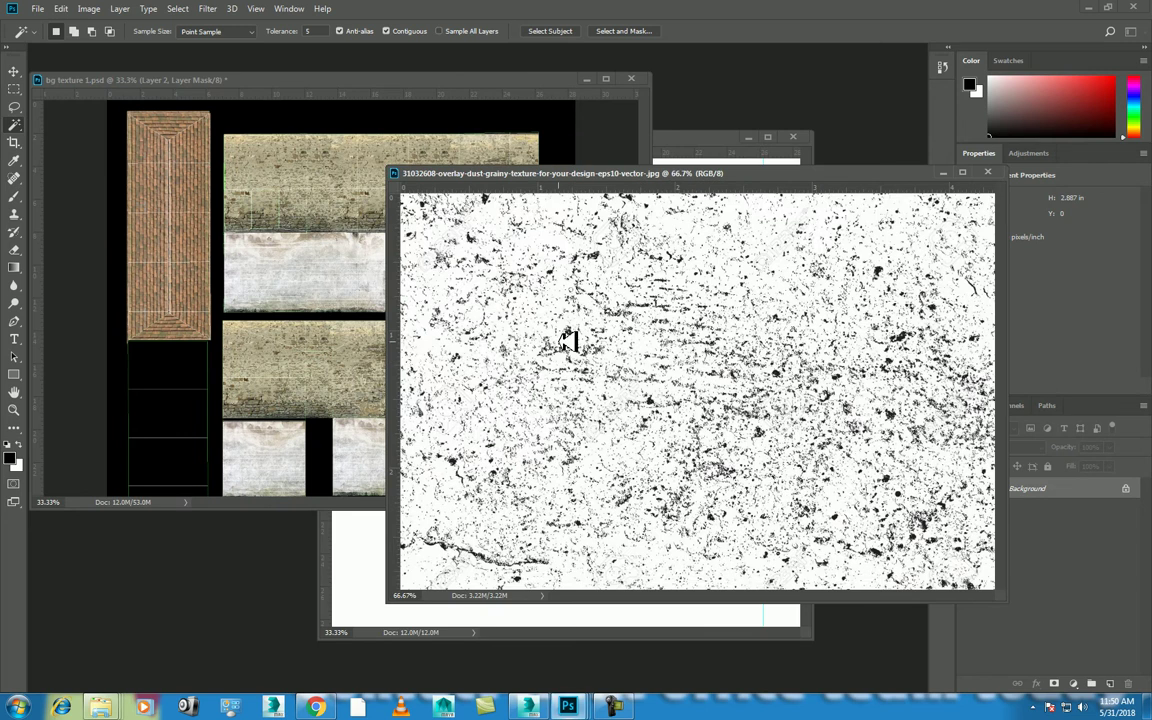
{"action": "left_click", "coordinate": [14, 71]}
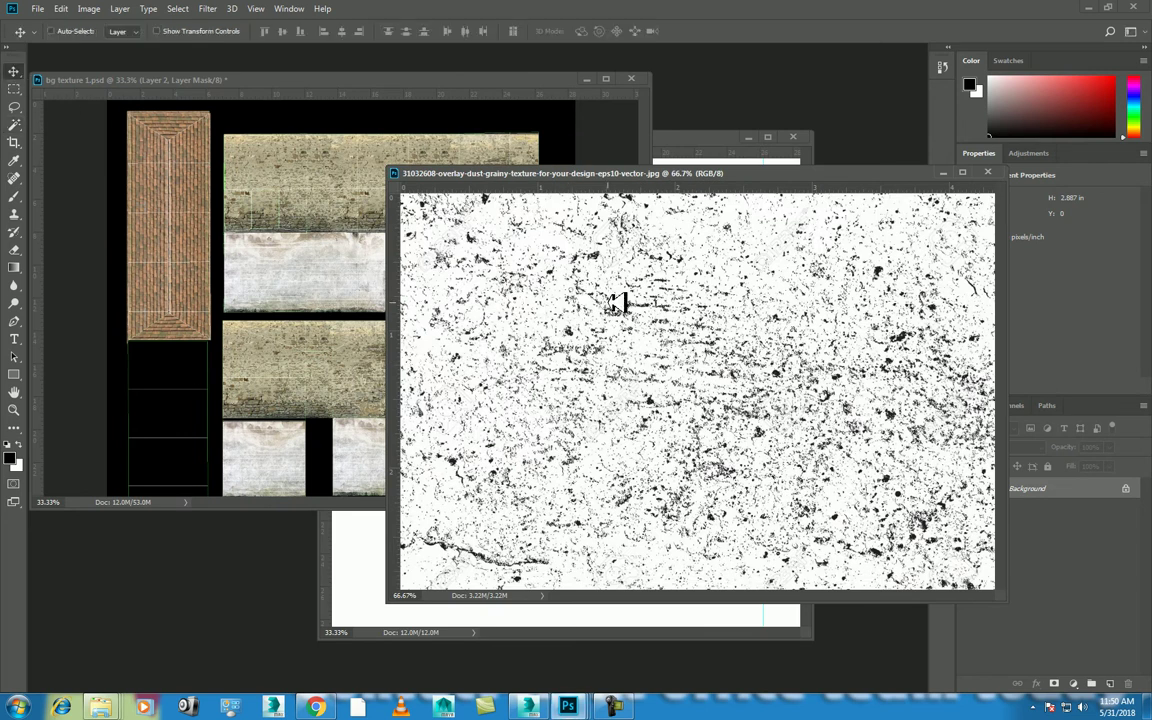
{"action": "left_click_drag", "start_coordinate": [777, 167], "coordinate": [545, 171]}
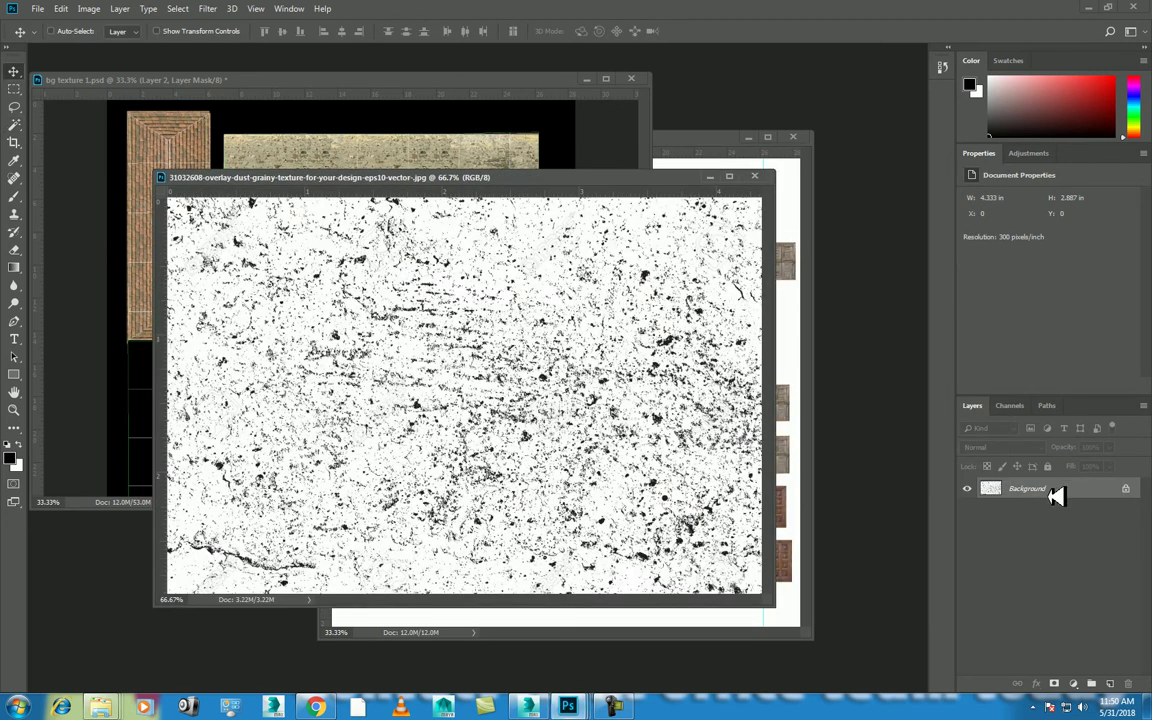
- Unlock the dust Background as Layer 0 and define it as a pattern with the default name
{"action": "double_click", "coordinate": [1056, 496]}
{"action": "left_click", "coordinate": [692, 210]}
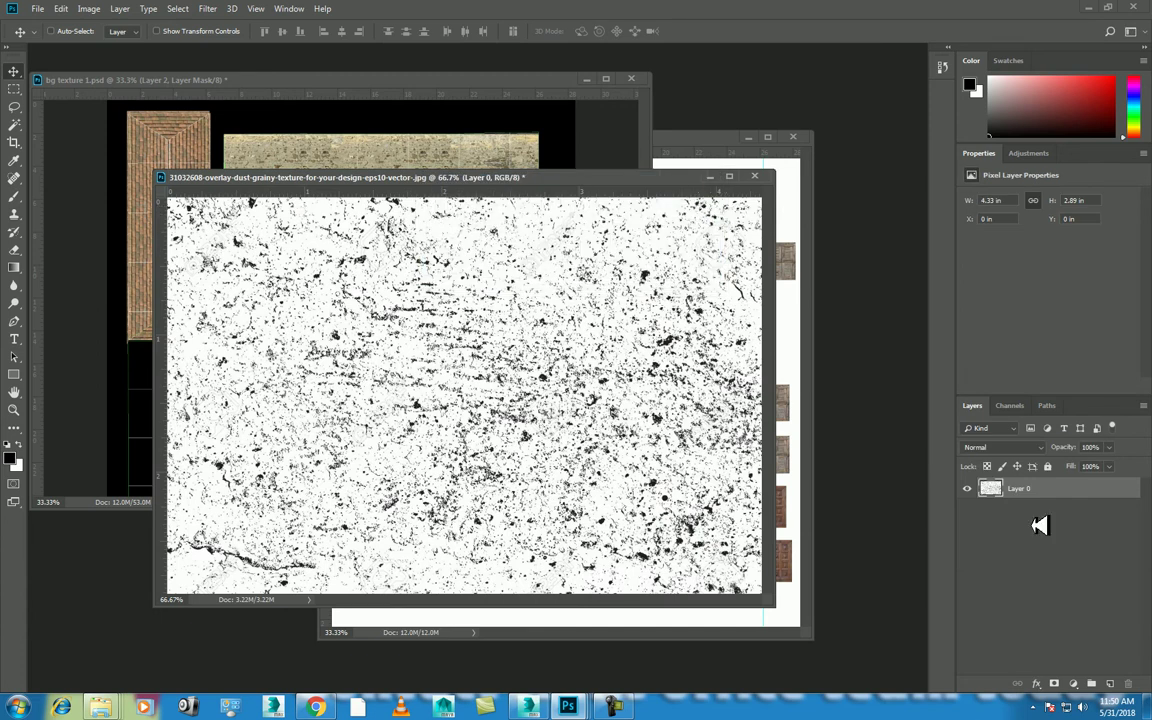
{"action": "left_click", "coordinate": [995, 487], "text": "ctrl"}
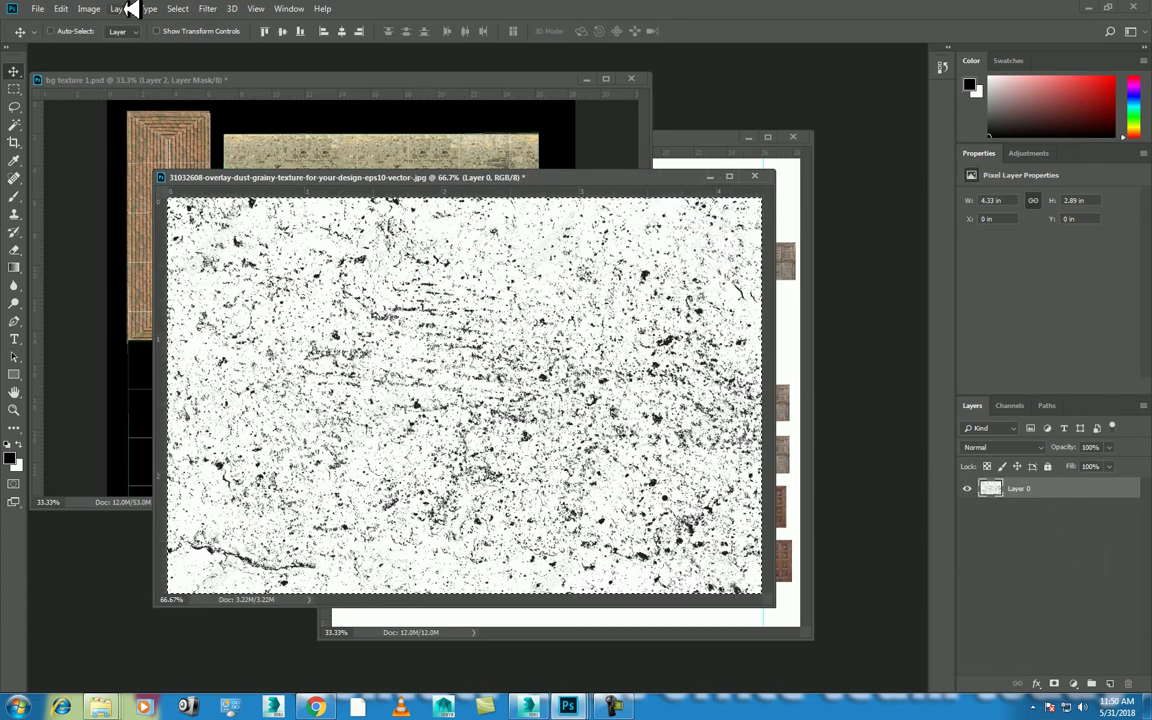
{"action": "left_click", "coordinate": [63, 5]}
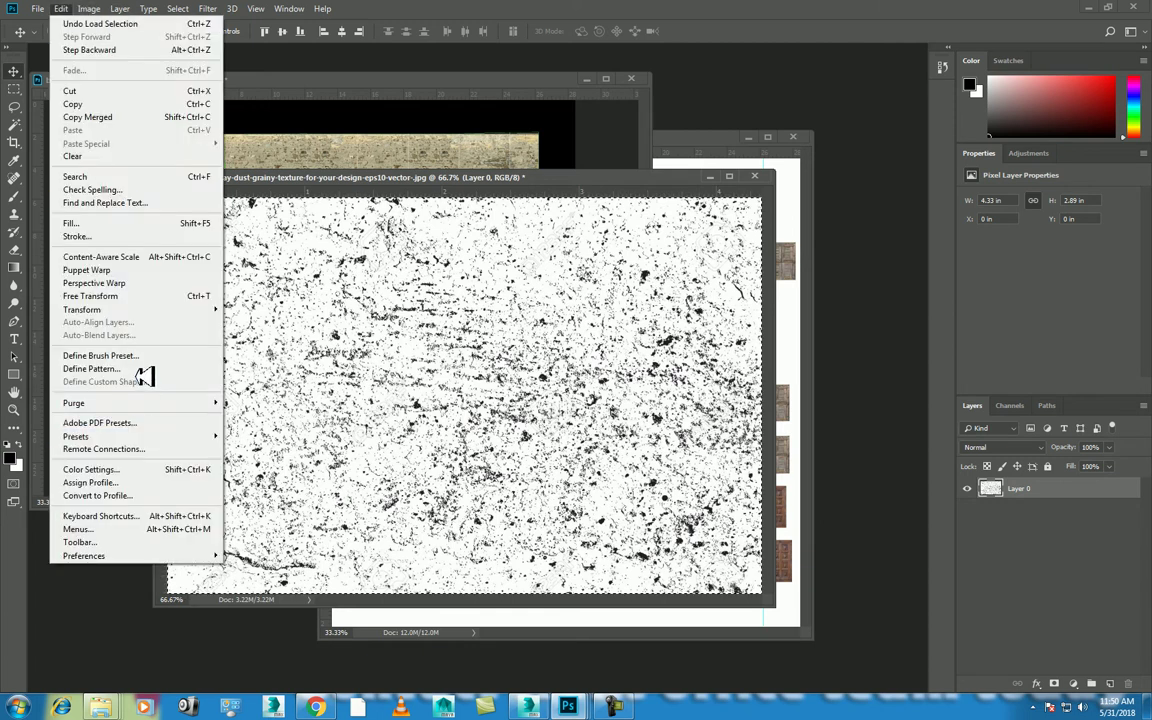
{"action": "left_click", "coordinate": [128, 369]}
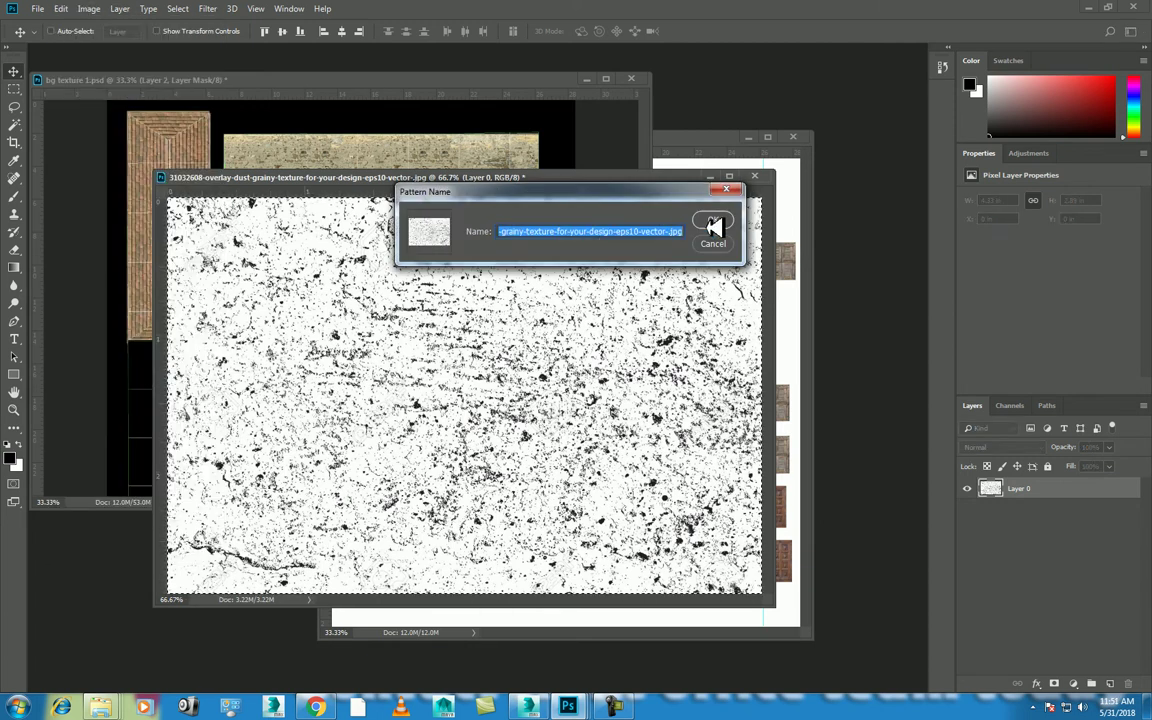
{"action": "left_click", "coordinate": [712, 220]}
{"action": "left_click", "coordinate": [457, 100]}
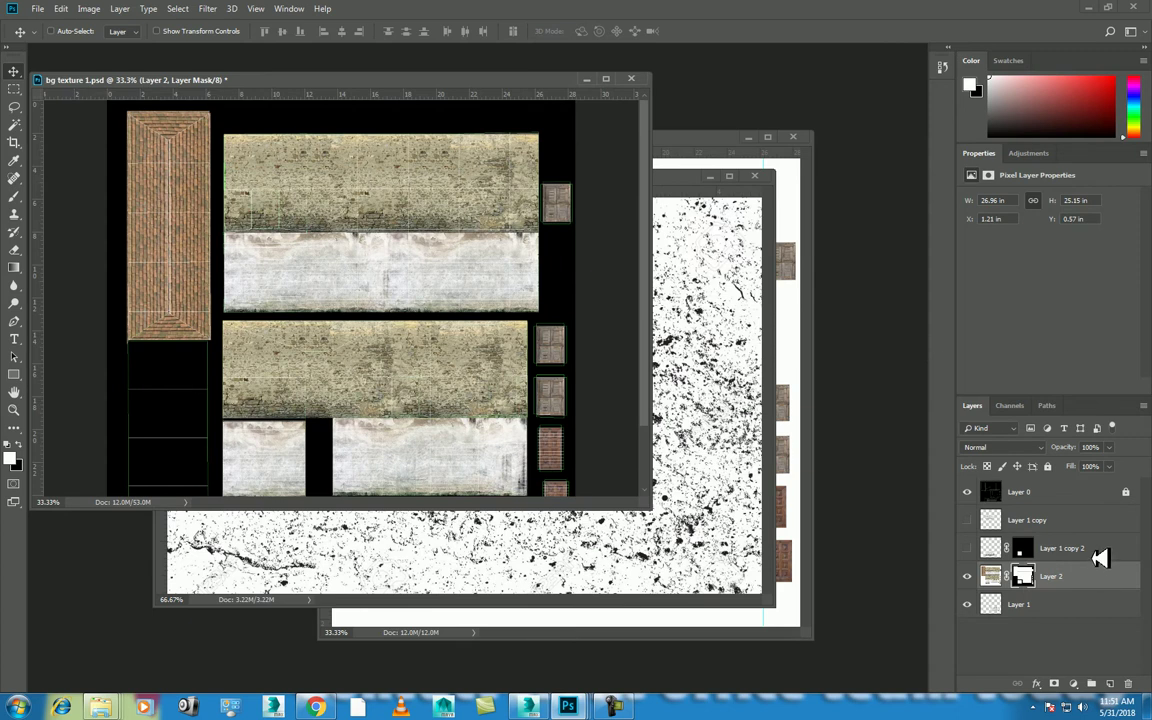
- Add a new layer and set the Pattern Stamp Tool to the grainy dust pattern
{"action": "left_click", "coordinate": [1111, 684]}
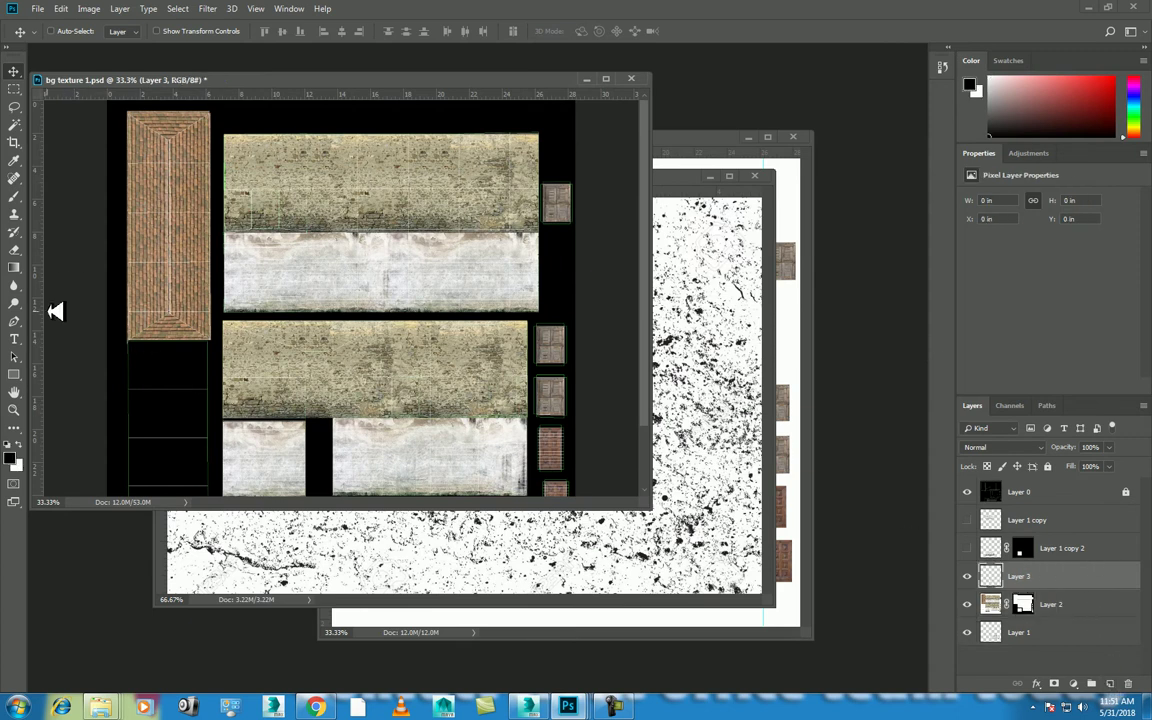
{"action": "key", "text": "s"}
{"action": "right_click", "coordinate": [20, 216]}
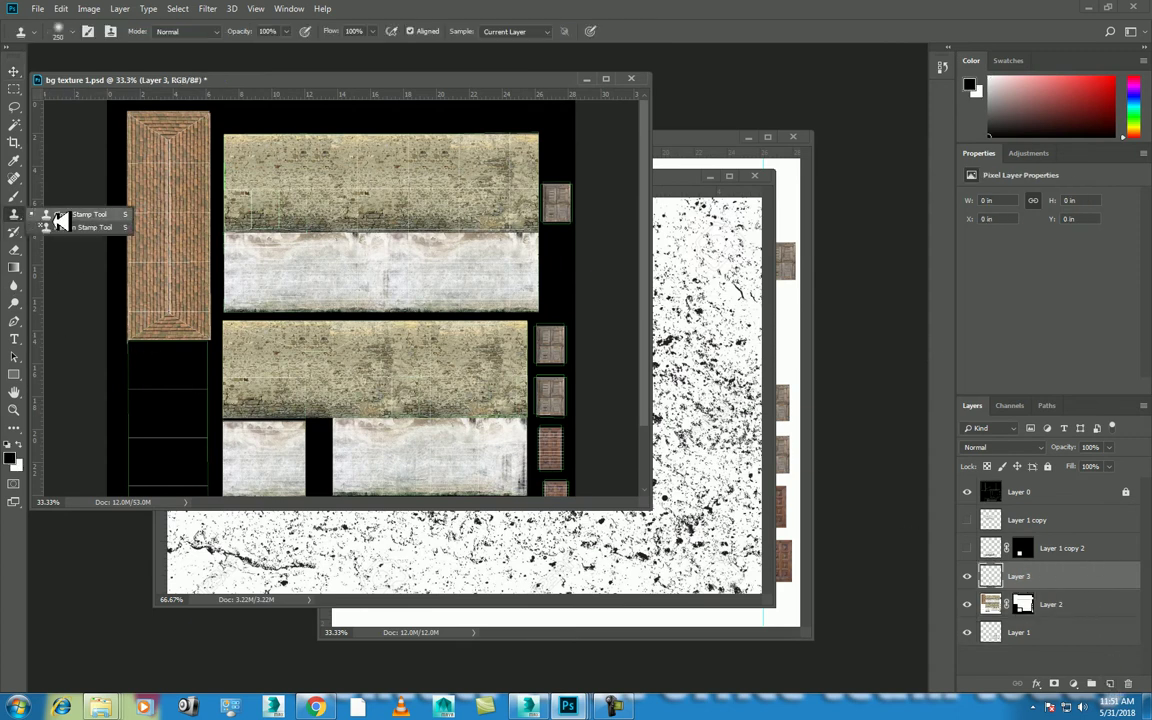
{"action": "left_click", "coordinate": [65, 205]}
{"action": "left_click", "coordinate": [414, 30]}
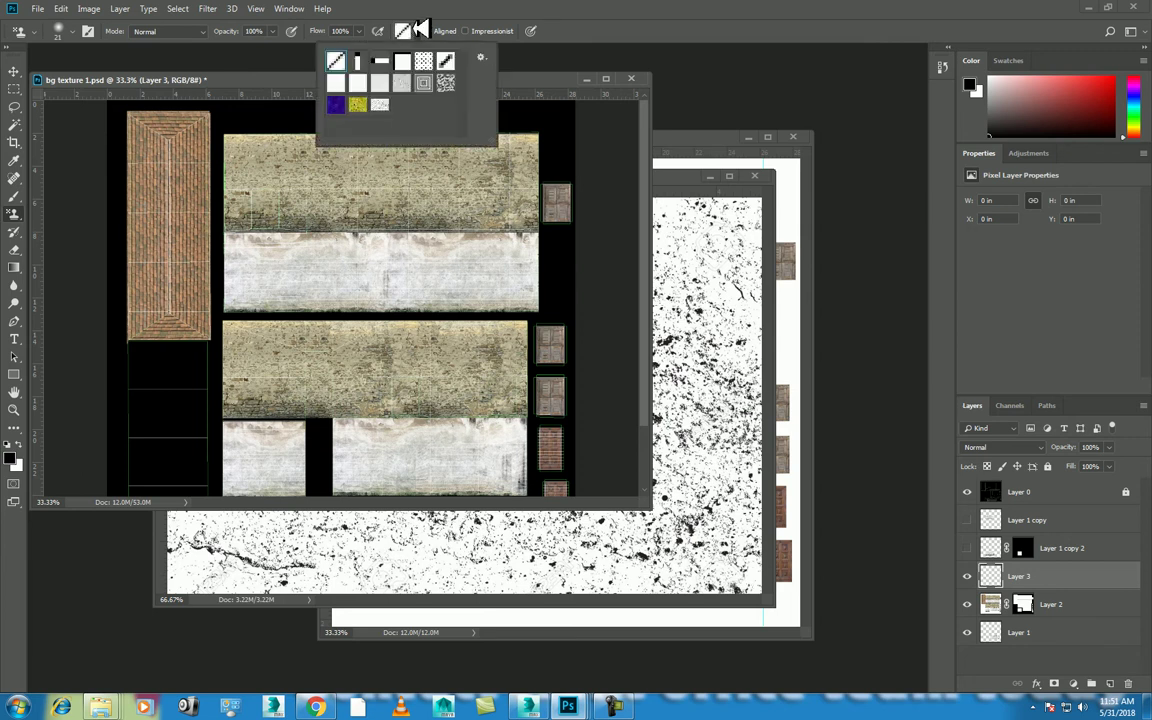
{"action": "double_click", "coordinate": [381, 104]}
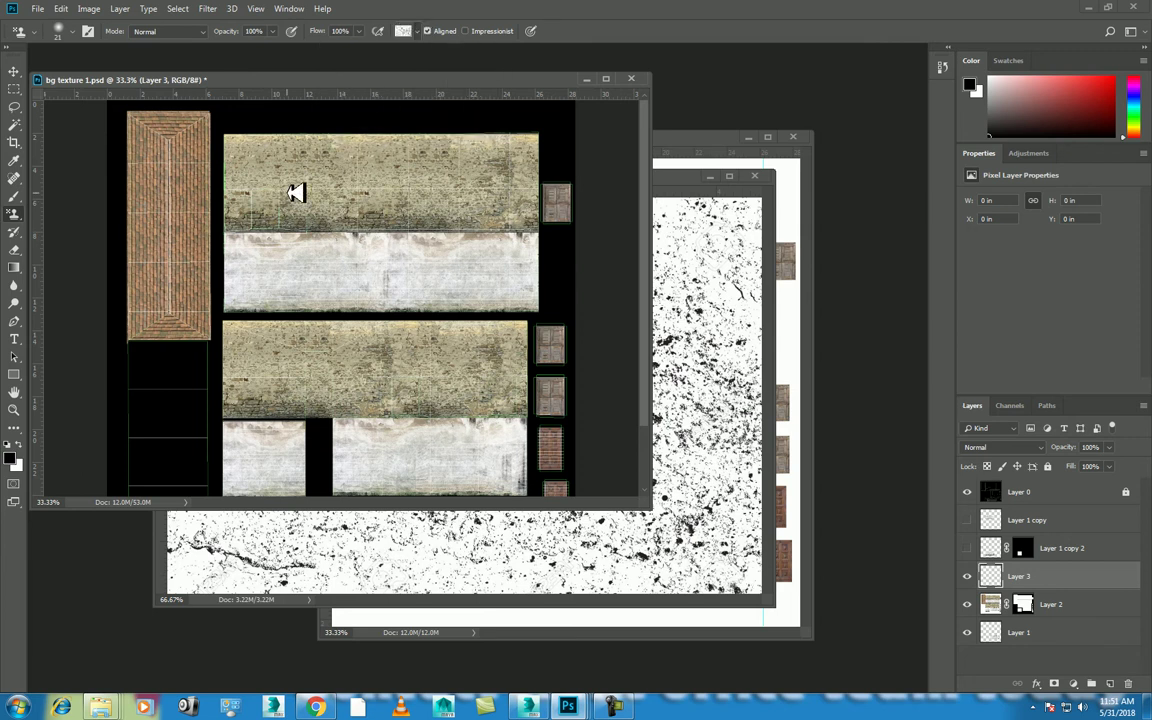
- Paint the dust pattern over the upper-left atlas and the remaining right-side blocks
{"action": "mouse_move", "coordinate": [298, 192]}
{"action": "left_mouse_down"}
{"action": "mouse_move", "coordinate": [368, 131]}
{"action": "mouse_move", "coordinate": [123, 113]}
{"action": "mouse_move", "coordinate": [288, 121]}
{"action": "mouse_move", "coordinate": [267, 185]}
{"action": "mouse_move", "coordinate": [62, 272]}
{"action": "mouse_move", "coordinate": [520, 110]}
{"action": "mouse_move", "coordinate": [296, 249]}
{"action": "mouse_move", "coordinate": [170, 411]}
{"action": "mouse_move", "coordinate": [175, 297]}
{"action": "mouse_move", "coordinate": [240, 430]}
{"action": "mouse_move", "coordinate": [589, 424]}
{"action": "left_mouse_up"}
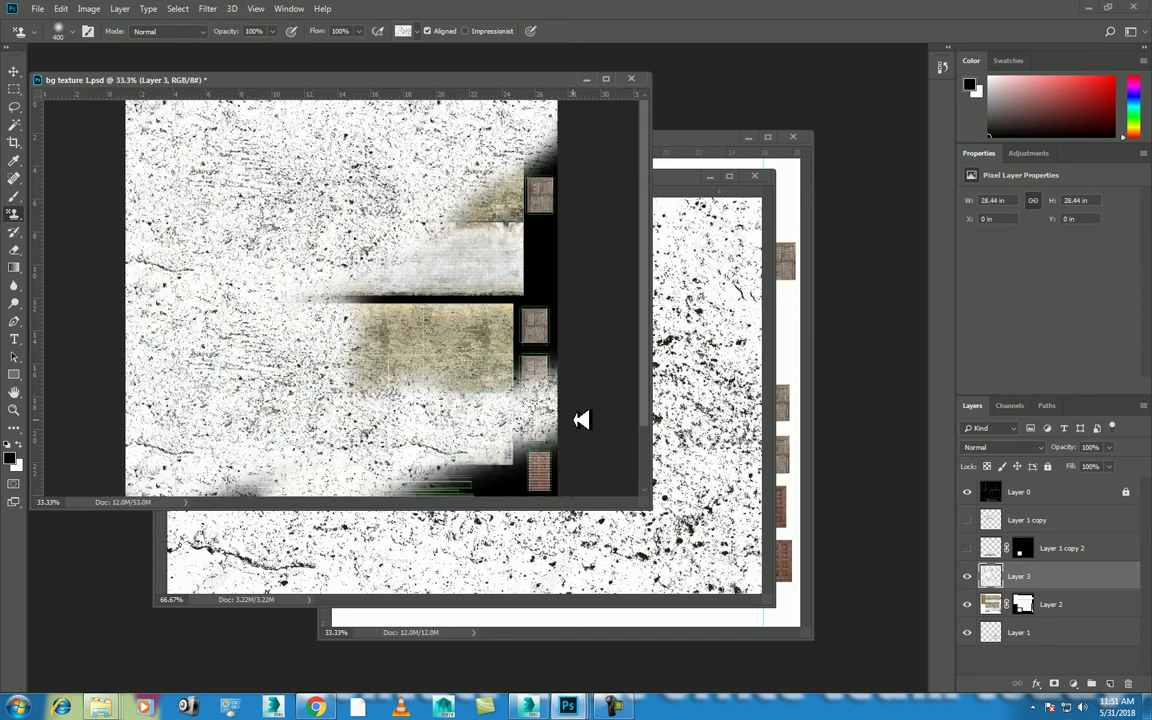
{"action": "key", "text": "ctrl+minus"}
{"action": "mouse_move", "coordinate": [522, 149]}
{"action": "left_mouse_down"}
{"action": "mouse_move", "coordinate": [522, 270]}
{"action": "mouse_move", "coordinate": [419, 242]}
{"action": "mouse_move", "coordinate": [152, 465]}
{"action": "mouse_move", "coordinate": [496, 437]}
{"action": "mouse_move", "coordinate": [514, 424]}
{"action": "mouse_move", "coordinate": [470, 327]}
{"action": "mouse_move", "coordinate": [463, 365]}
{"action": "mouse_move", "coordinate": [502, 235]}
{"action": "left_mouse_up"}
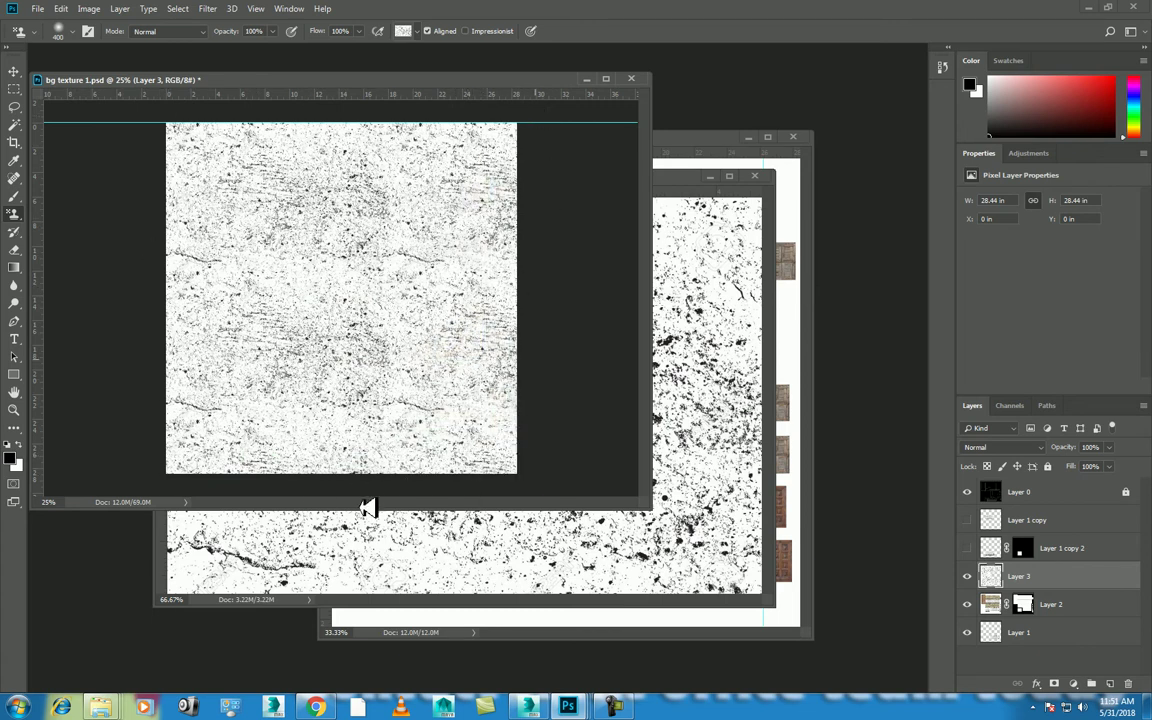
- Set Layer 3's blend mode to Multiply from the blend mode list
{"action": "left_click", "coordinate": [1004, 448]}
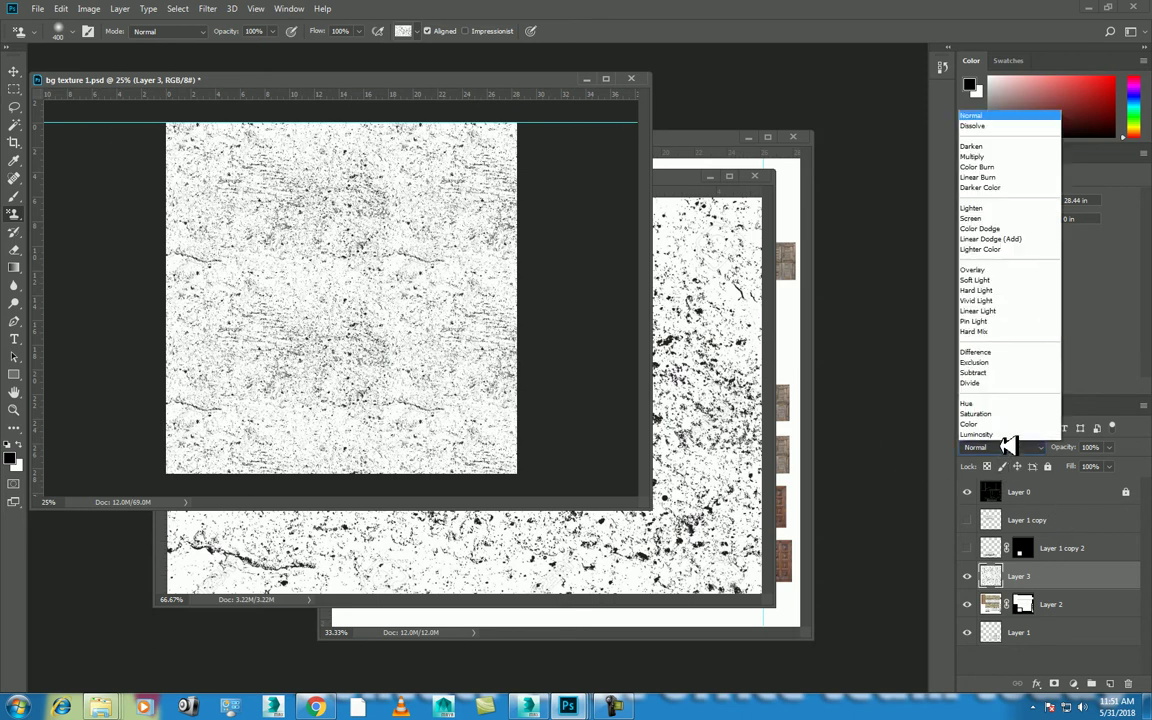
{"action": "scroll", "coordinate": [996, 447], "scroll_direction": "down", "scroll_amount": 2}
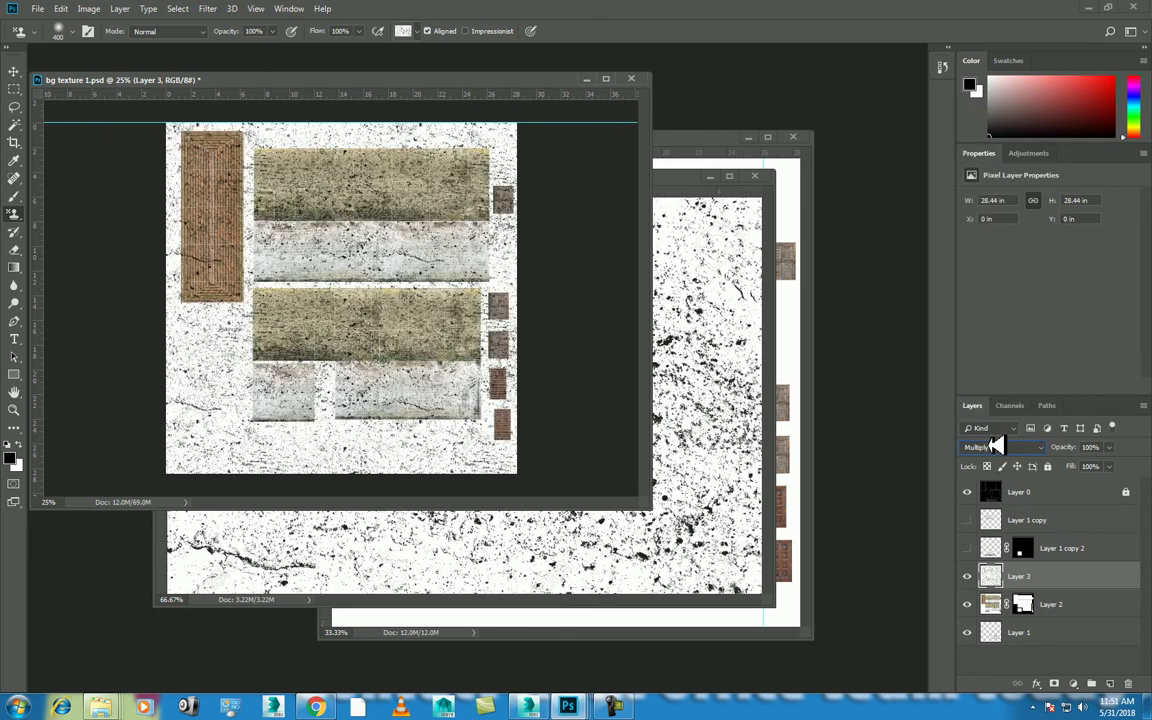
{"action": "scroll", "coordinate": [497, 366], "scroll_direction": "up", "scroll_amount": 2}
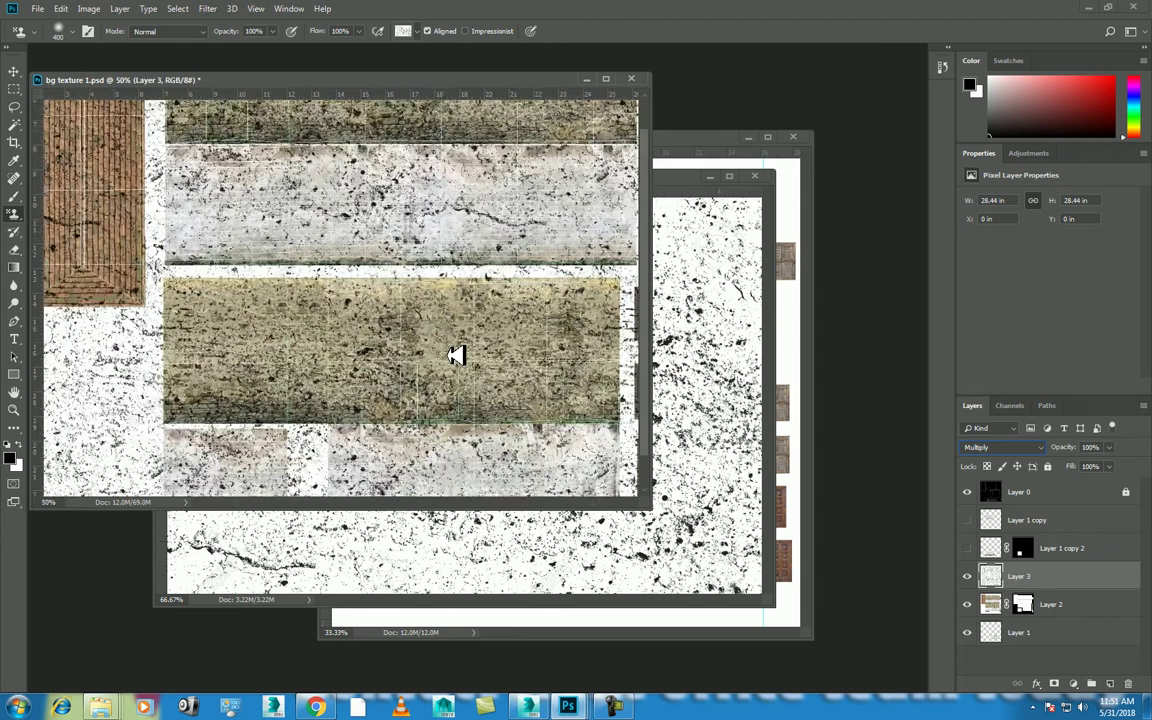
{"action": "scroll", "coordinate": [461, 355], "scroll_direction": "up", "scroll_amount": 1}
{"action": "scroll", "coordinate": [461, 355], "scroll_direction": "down", "scroll_amount": 1}
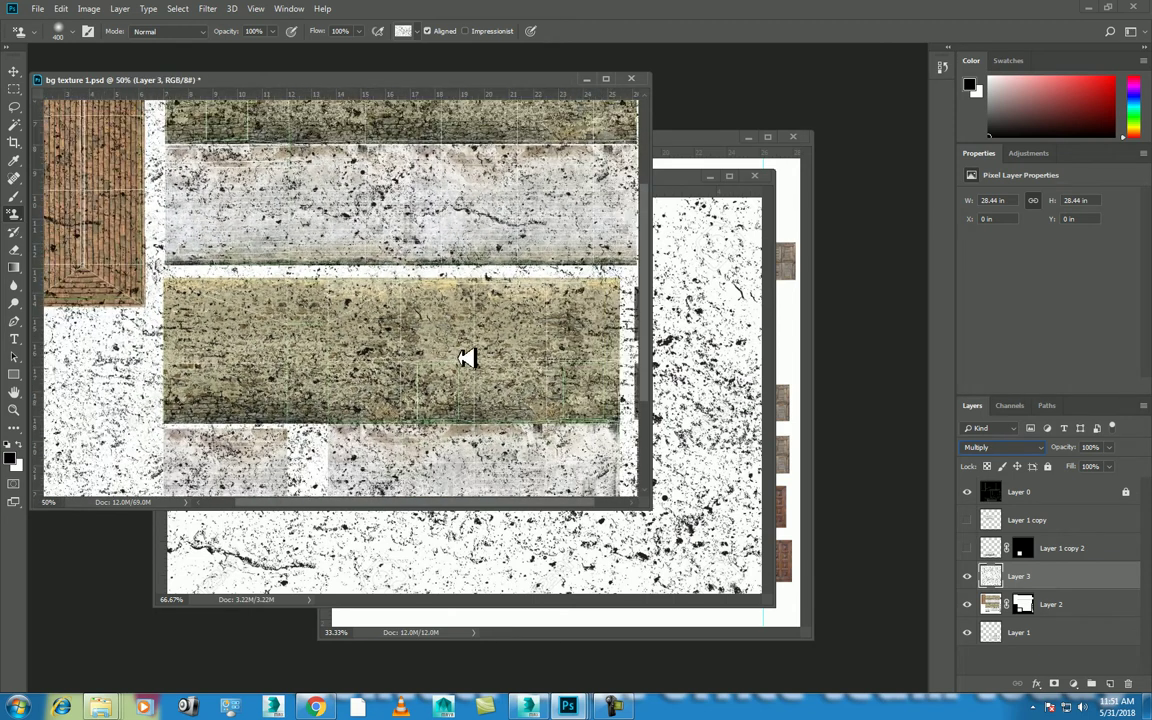
{"action": "scroll", "coordinate": [465, 357], "scroll_direction": "down", "scroll_amount": 1}
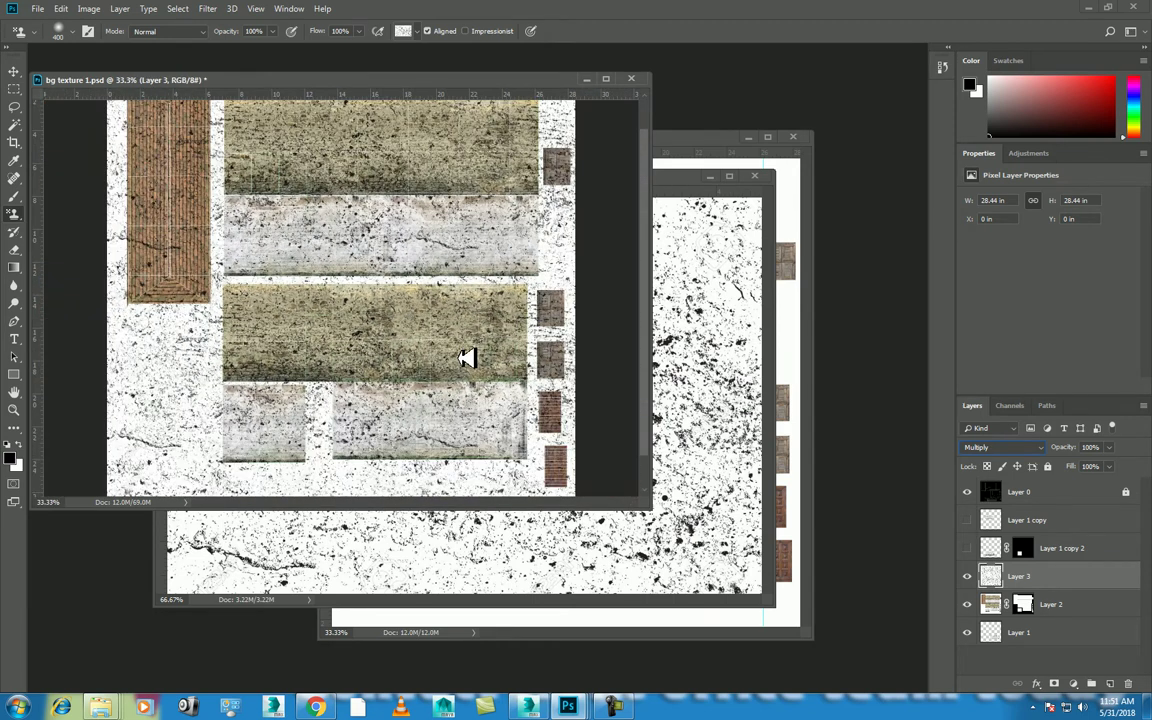
{"action": "scroll", "coordinate": [465, 358], "scroll_direction": "down", "scroll_amount": 1}
- Scale the grunge layer to about half size (14.53 in) and copy the tile to its right
{"action": "key", "text": "ctrl+t"}
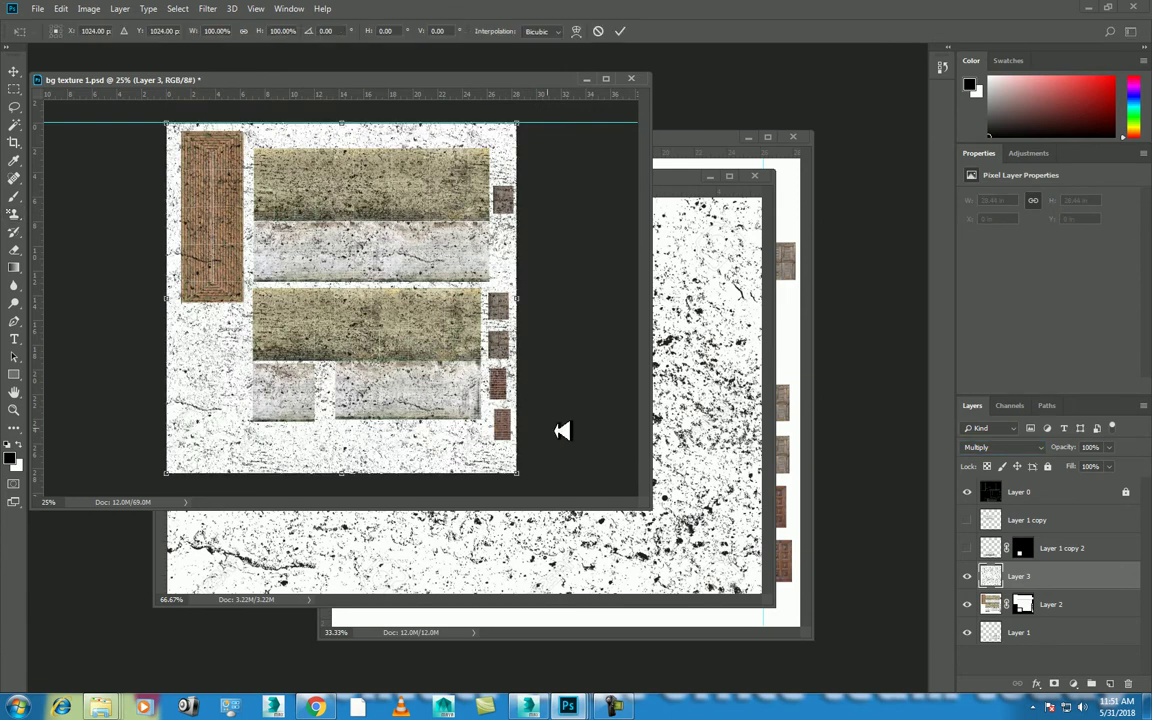
{"action": "left_click_drag", "start_coordinate": [517, 470], "coordinate": [425, 380]}
{"action": "mouse_move", "coordinate": [386, 327]}
{"action": "left_mouse_down"}
{"action": "mouse_move", "coordinate": [403, 275]}
{"action": "mouse_move", "coordinate": [372, 276]}
{"action": "left_mouse_up"}
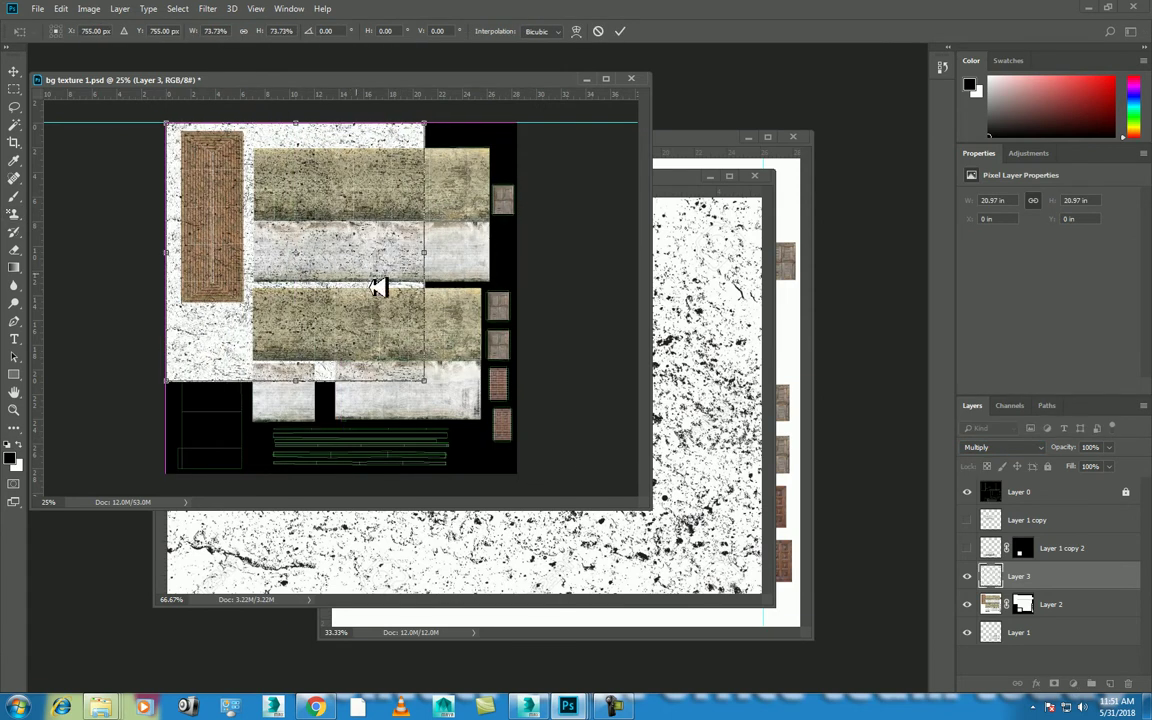
{"action": "left_click_drag", "start_coordinate": [433, 378], "coordinate": [341, 307]}
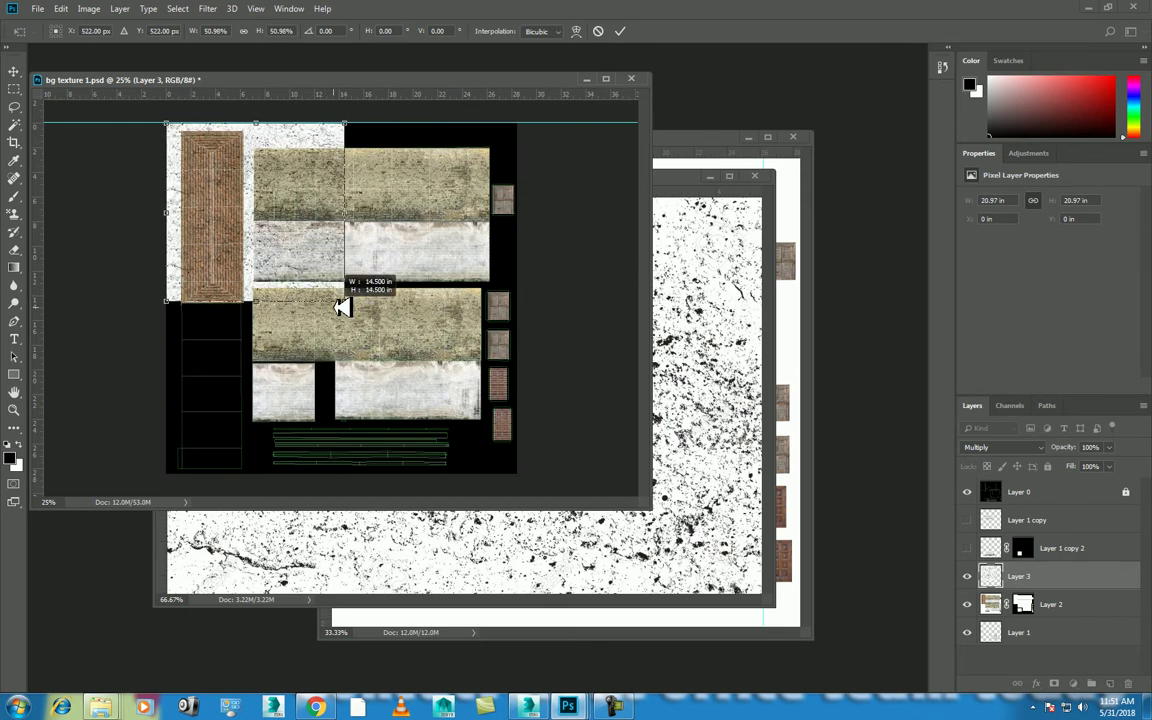
{"action": "key", "text": "Return"}
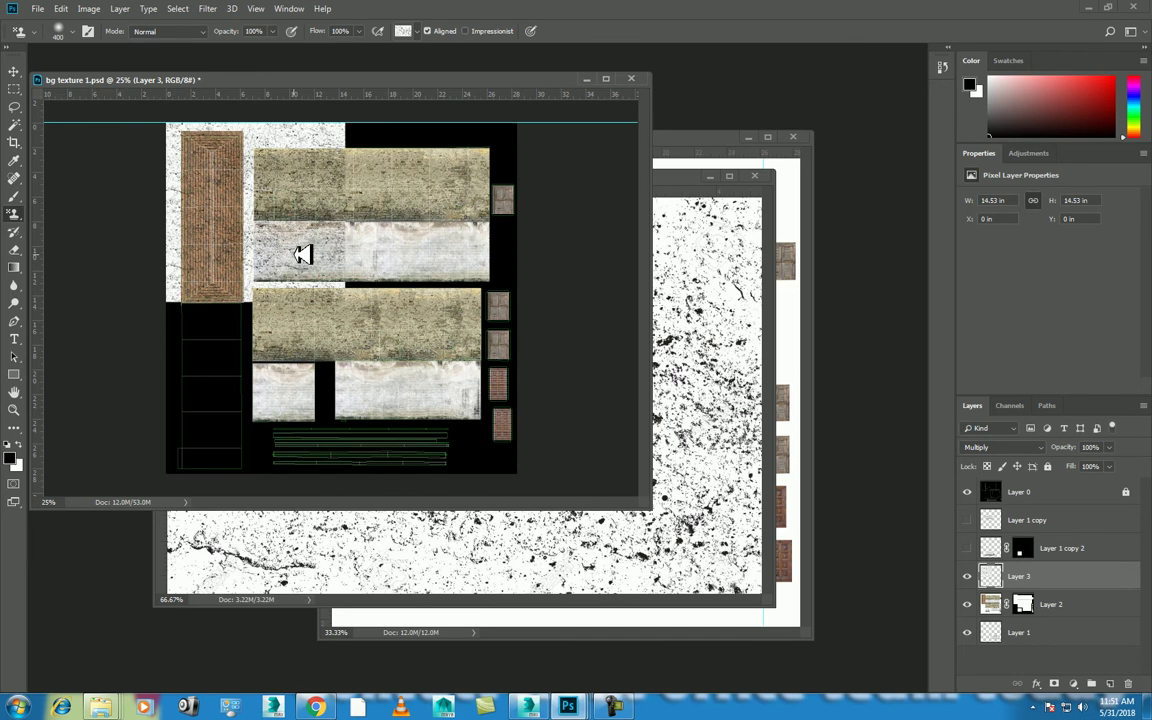
{"action": "left_click_drag", "start_coordinate": [243, 220], "coordinate": [446, 233]}
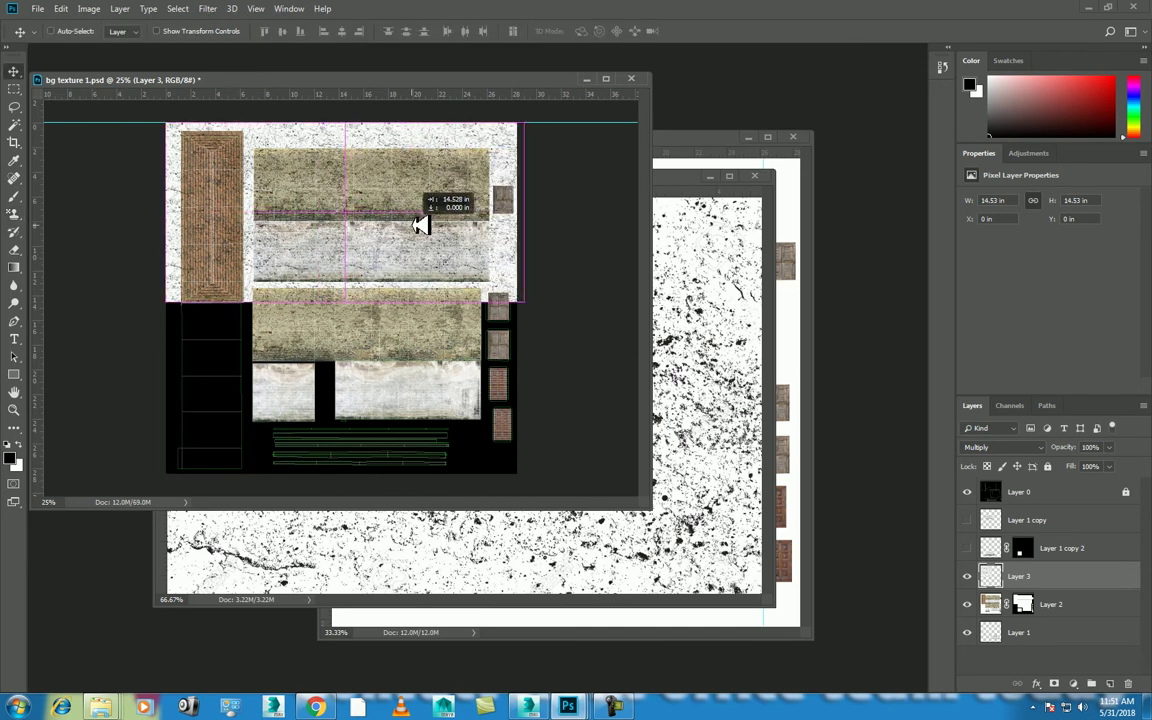
- Merge the two tiles, copy the strip downward, merge again, and set Multiply blending
{"action": "left_click", "coordinate": [1057, 603], "text": "shift"}
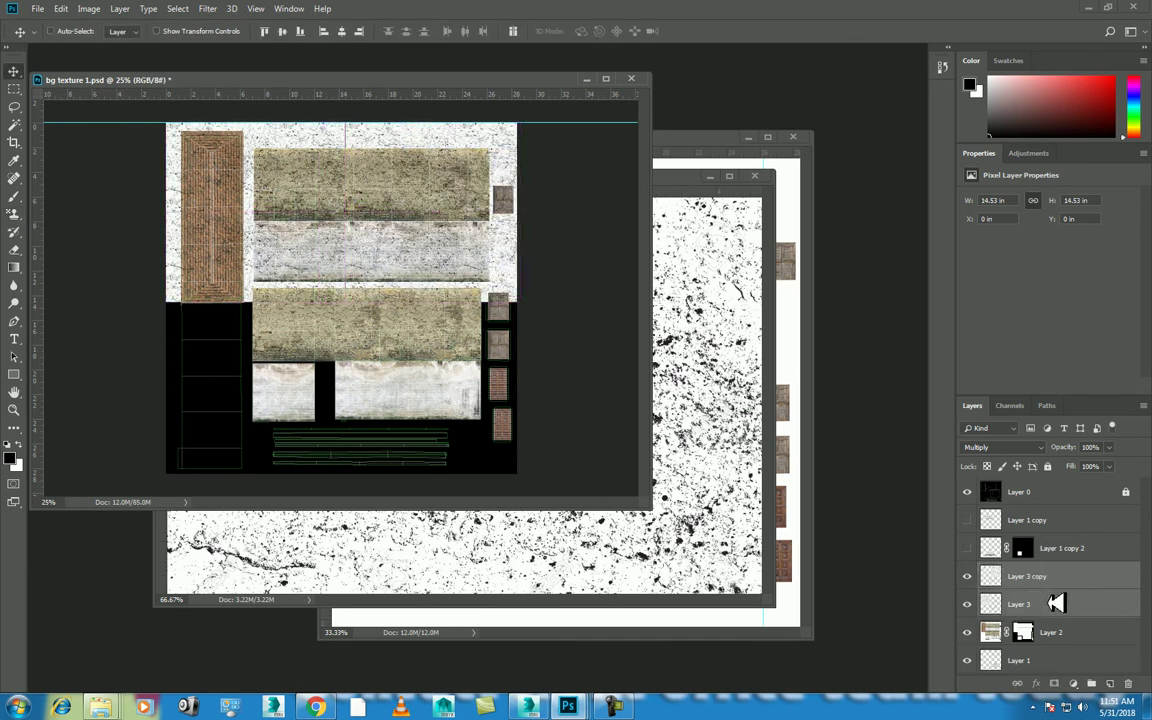
{"action": "key", "text": "ctrl+e"}
{"action": "left_click", "coordinate": [967, 576]}
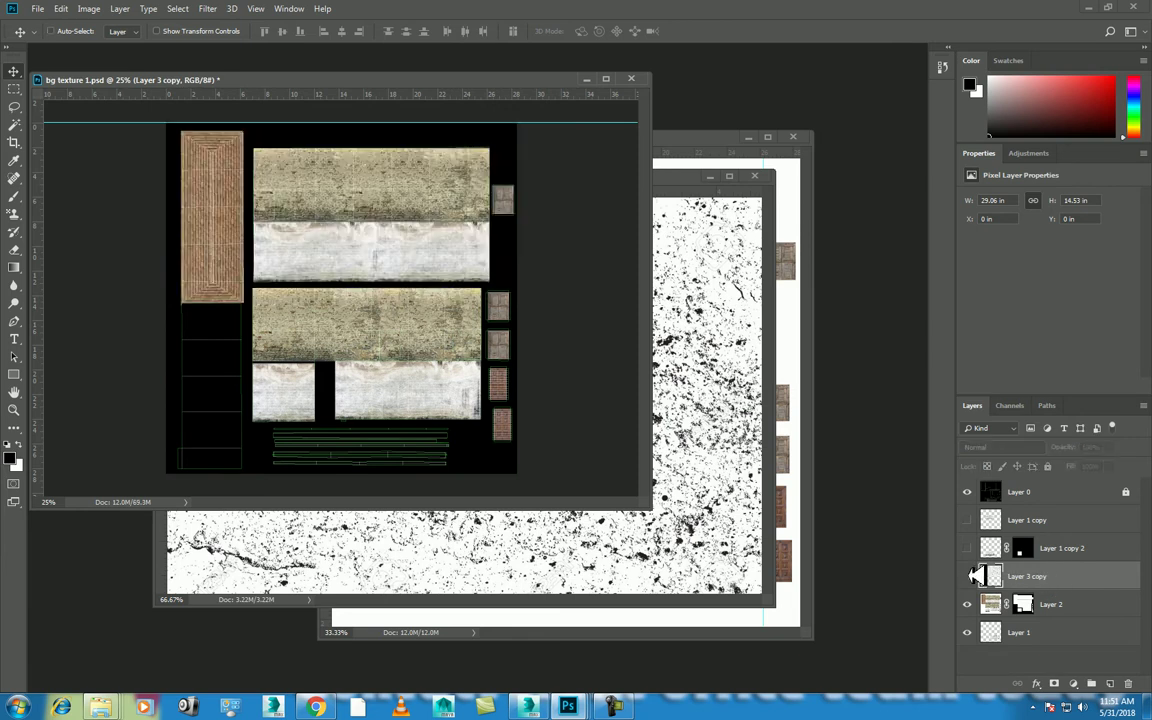
{"action": "left_click_drag", "start_coordinate": [410, 221], "coordinate": [393, 382]}
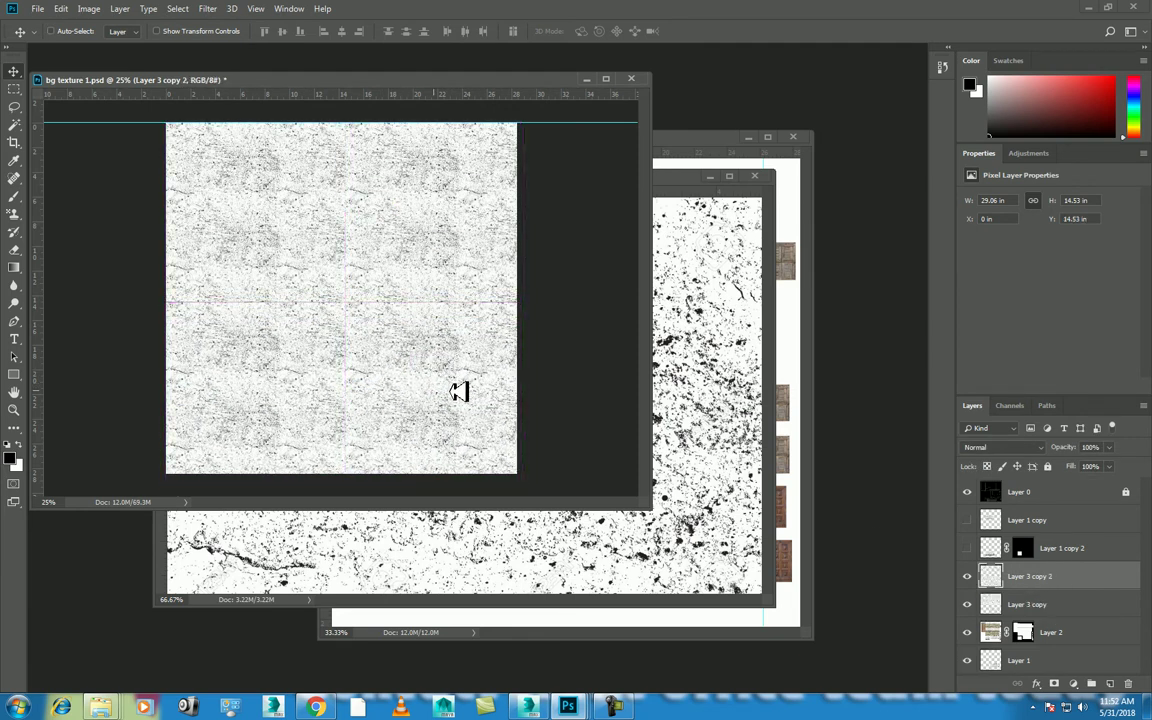
{"action": "left_click", "coordinate": [1071, 603], "text": "shift"}
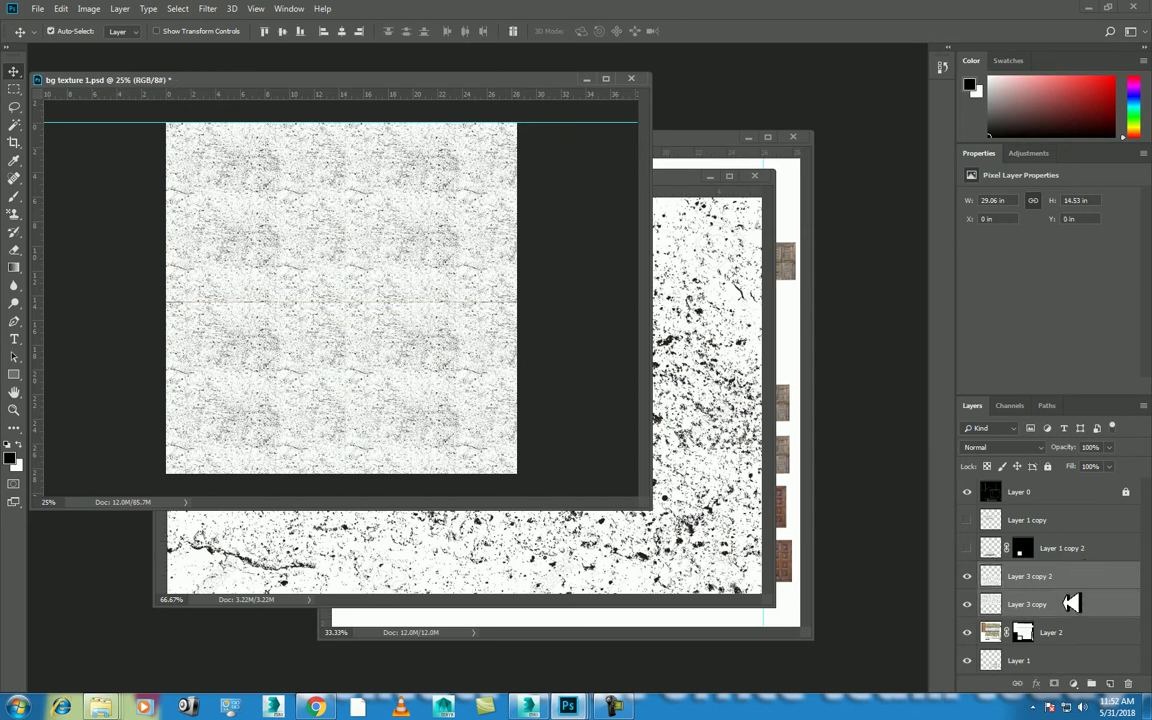
{"action": "key", "text": "ctrl+e"}
{"action": "left_click", "coordinate": [1029, 444]}
{"action": "scroll", "coordinate": [1026, 444], "scroll_direction": "down", "scroll_amount": 2}
- Zoom to 100%, toggle the grunge layer, and preview the available blend modes
{"action": "scroll", "coordinate": [1000, 446], "scroll_direction": "down", "scroll_amount": 1}
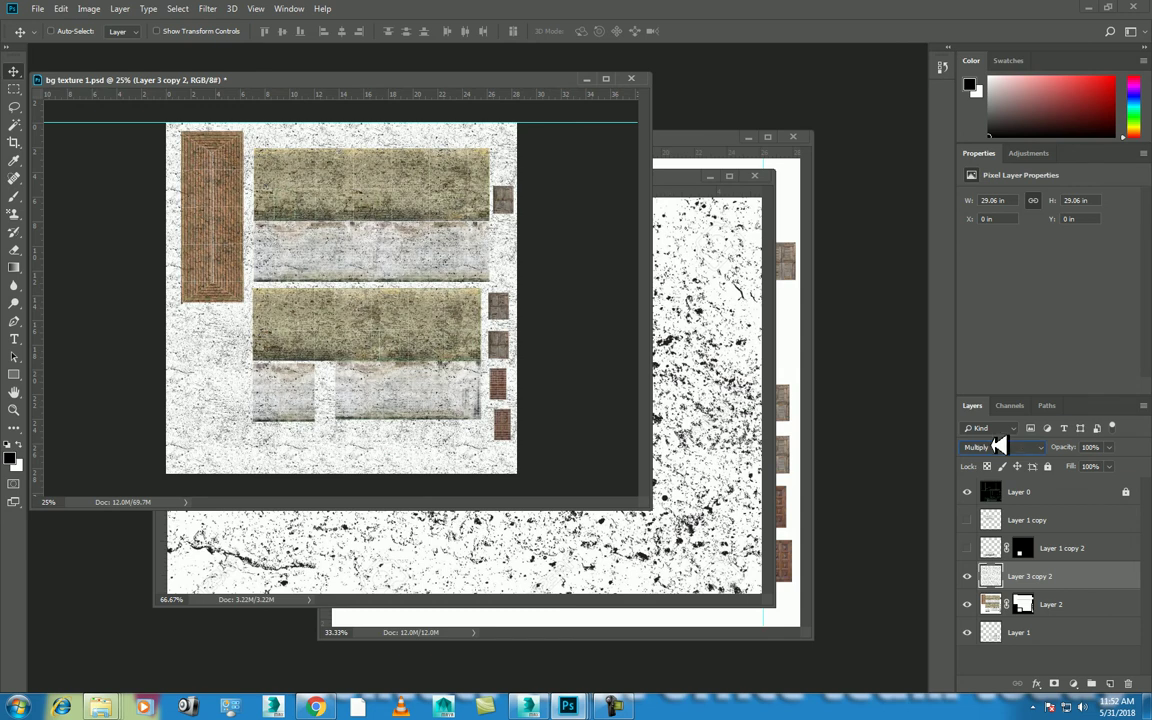
{"action": "key", "text": "ctrl+plus"}
{"action": "key", "text": "ctrl+plus"}
{"action": "key", "text": "ctrl+plus"}
{"action": "key", "text": "ctrl+plus"}
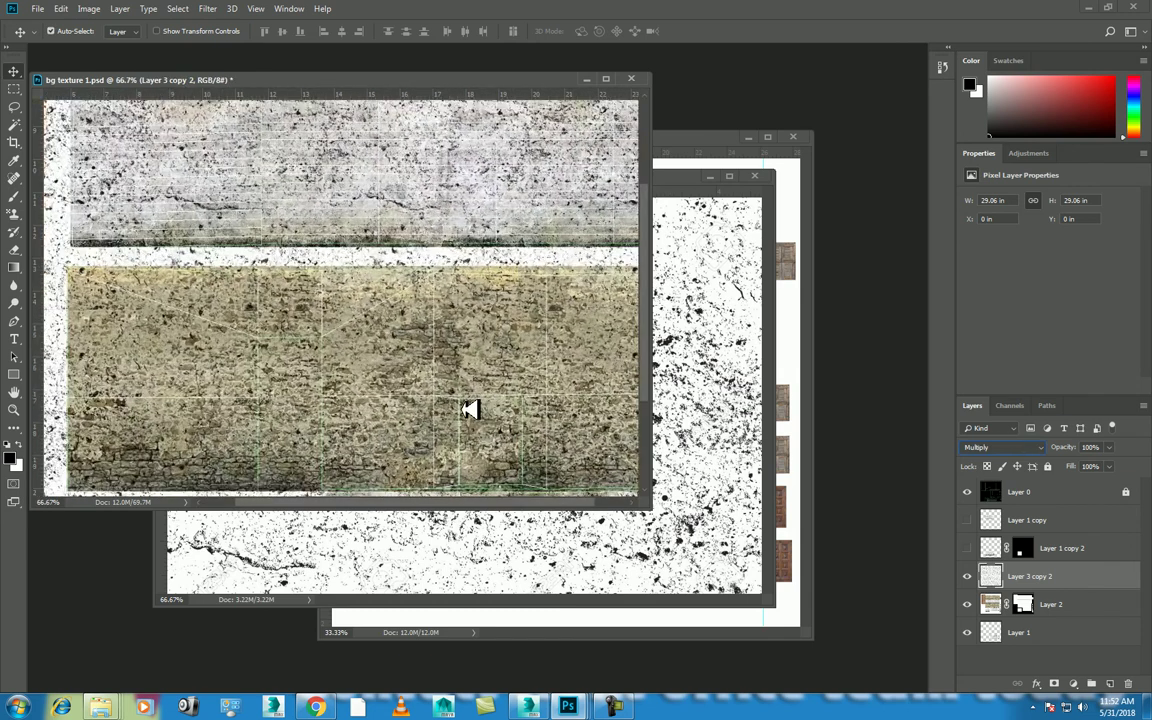
{"action": "left_click", "coordinate": [968, 577]}
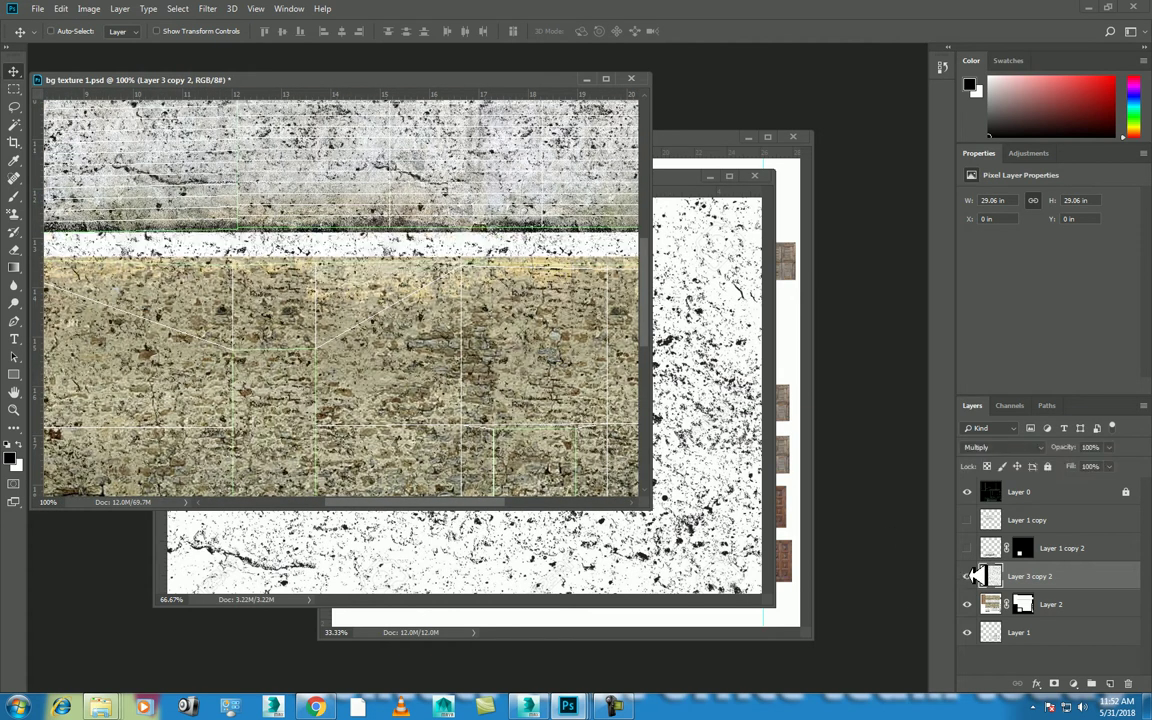
{"action": "left_click", "coordinate": [1019, 449]}
{"action": "scroll", "coordinate": [1019, 449], "scroll_direction": "down", "scroll_amount": 2}
{"action": "scroll", "coordinate": [1019, 449], "scroll_direction": "down", "scroll_amount": 3}
{"action": "scroll", "coordinate": [1019, 449], "scroll_direction": "down", "scroll_amount": 1}
{"action": "scroll", "coordinate": [1019, 449], "scroll_direction": "down", "scroll_amount": 1}
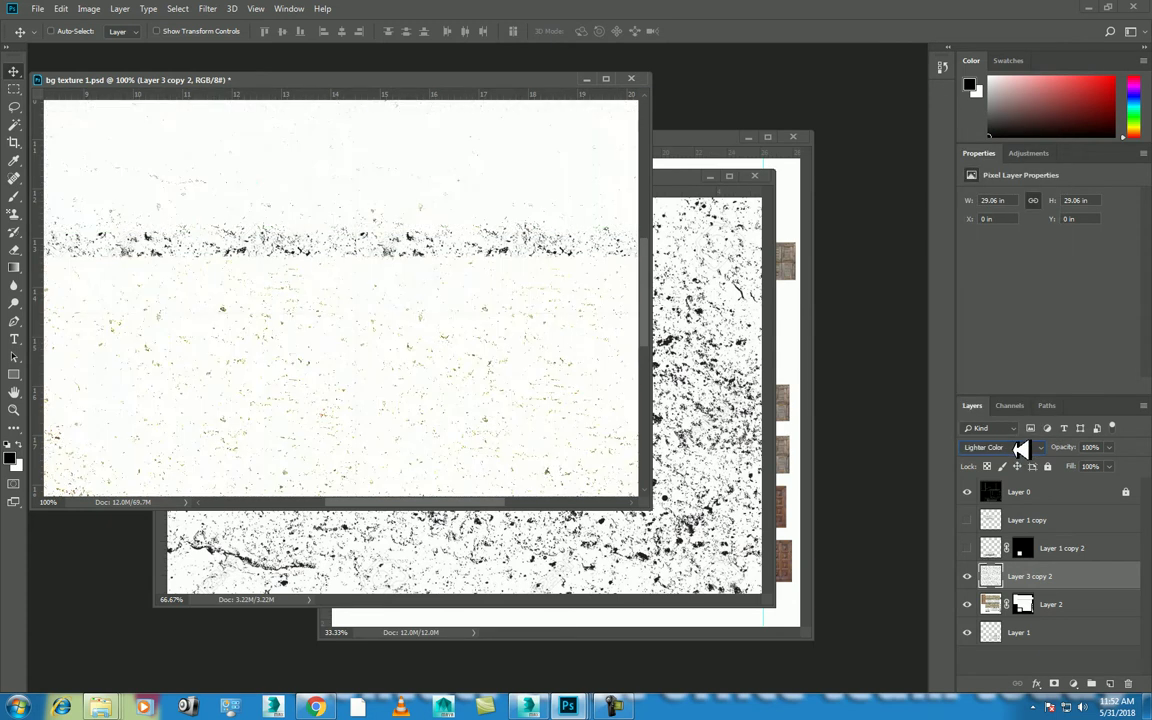
{"action": "scroll", "coordinate": [1019, 449], "scroll_direction": "down", "scroll_amount": 2}
{"action": "scroll", "coordinate": [1019, 449], "scroll_direction": "down", "scroll_amount": 1}
{"action": "scroll", "coordinate": [1019, 449], "scroll_direction": "down", "scroll_amount": 2}
{"action": "scroll", "coordinate": [1019, 449], "scroll_direction": "down", "scroll_amount": 1}
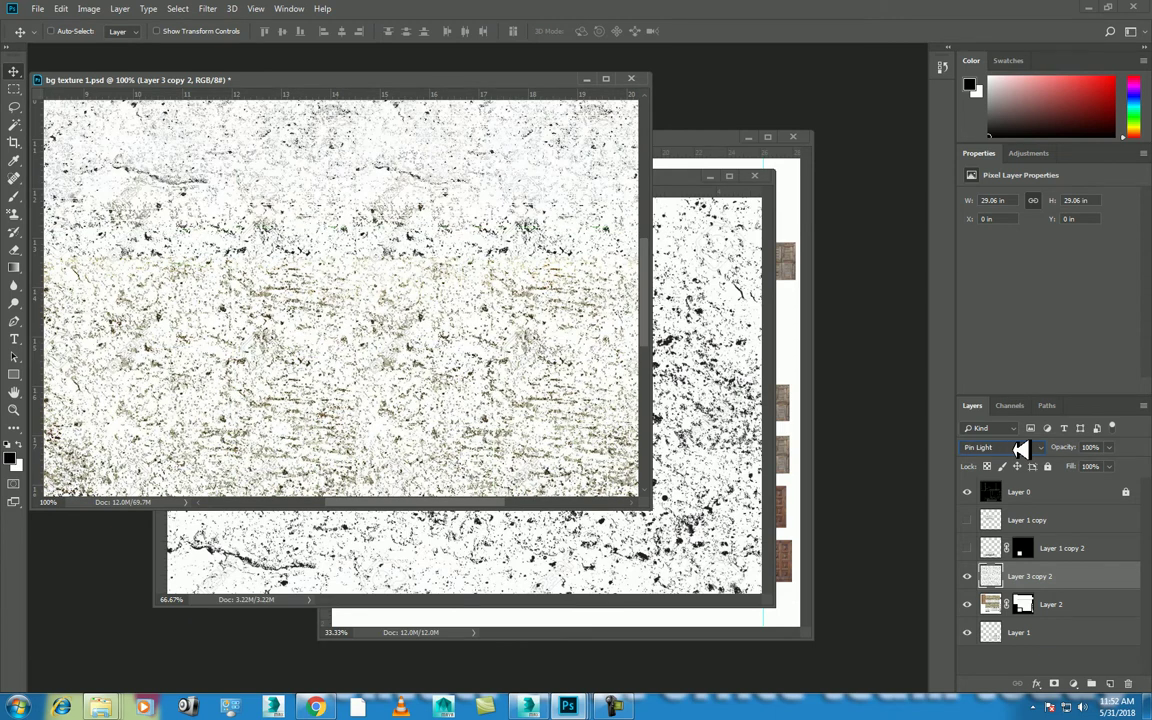
- Invert the grunge, try Normal and Lighten, then return to Multiply and invert back
{"action": "key", "text": "ctrl+i"}
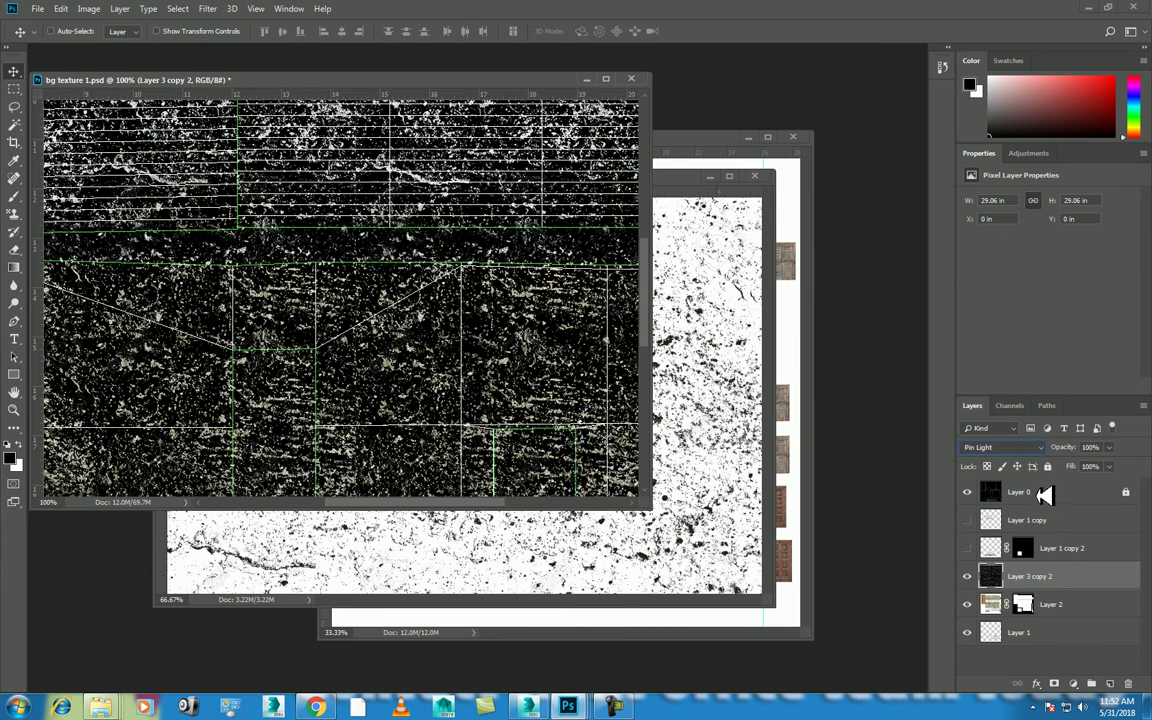
{"action": "left_click", "coordinate": [1019, 447]}
{"action": "left_click", "coordinate": [895, 105]}
{"action": "key", "text": "shift+plus"}
{"action": "key", "text": "shift+plus"}
{"action": "key", "text": "shift+plus"}
{"action": "key", "text": "shift+plus"}
{"action": "key", "text": "shift+plus"}
{"action": "key", "text": "shift+plus"}
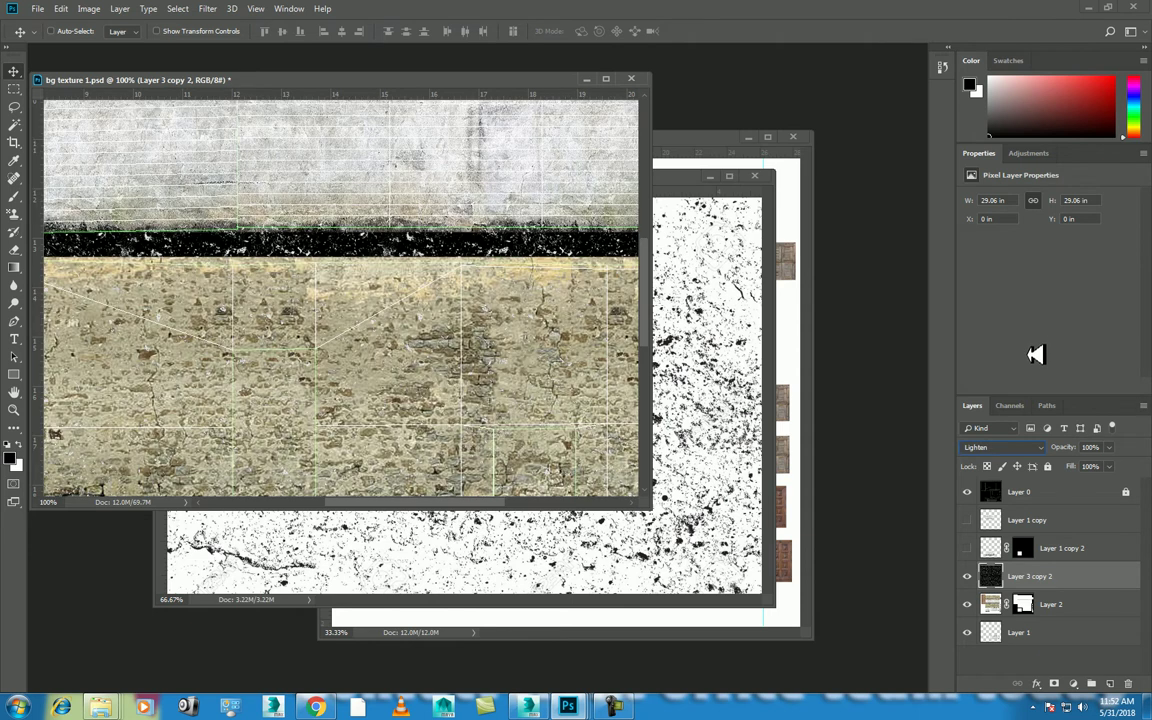
{"action": "key", "text": "shift+plus"}
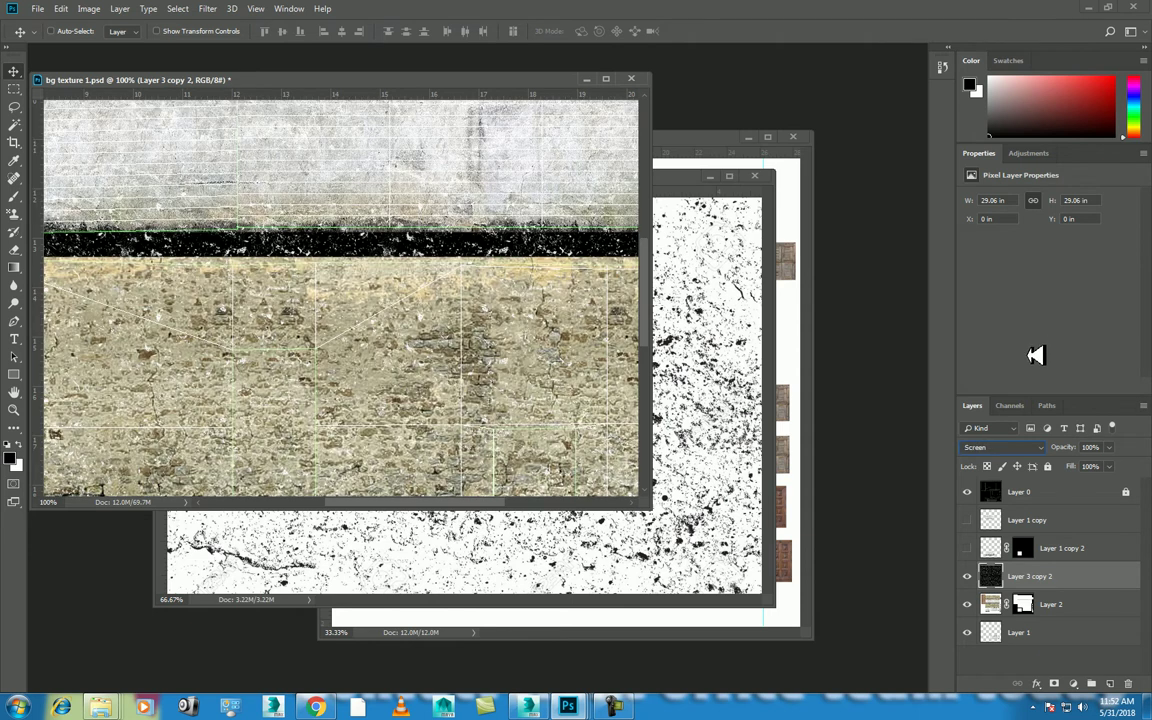
{"action": "left_click", "coordinate": [1029, 448]}
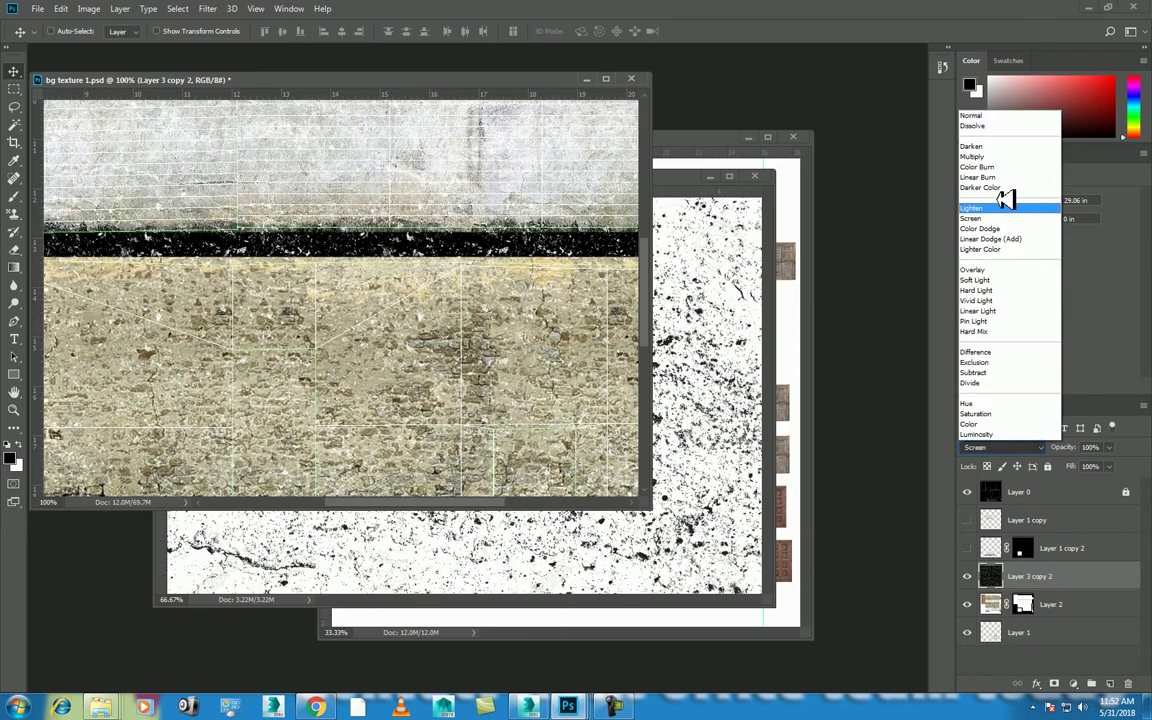
{"action": "left_click", "coordinate": [997, 167]}
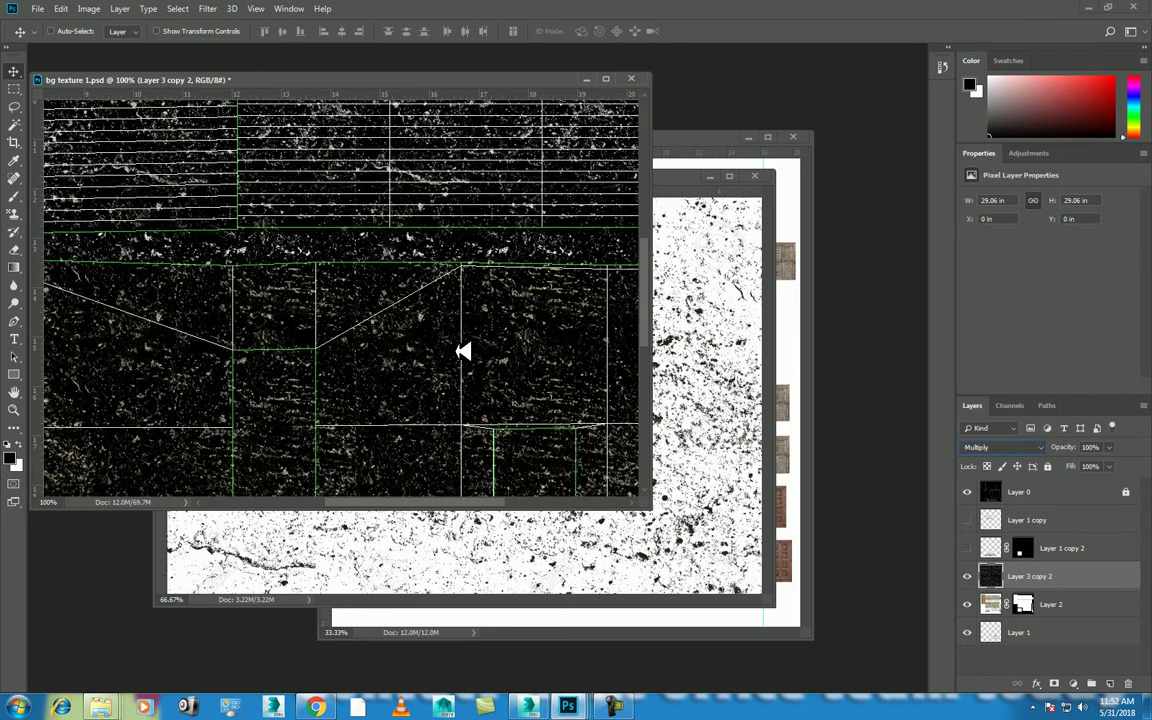
{"action": "key", "text": "ctrl+i"}
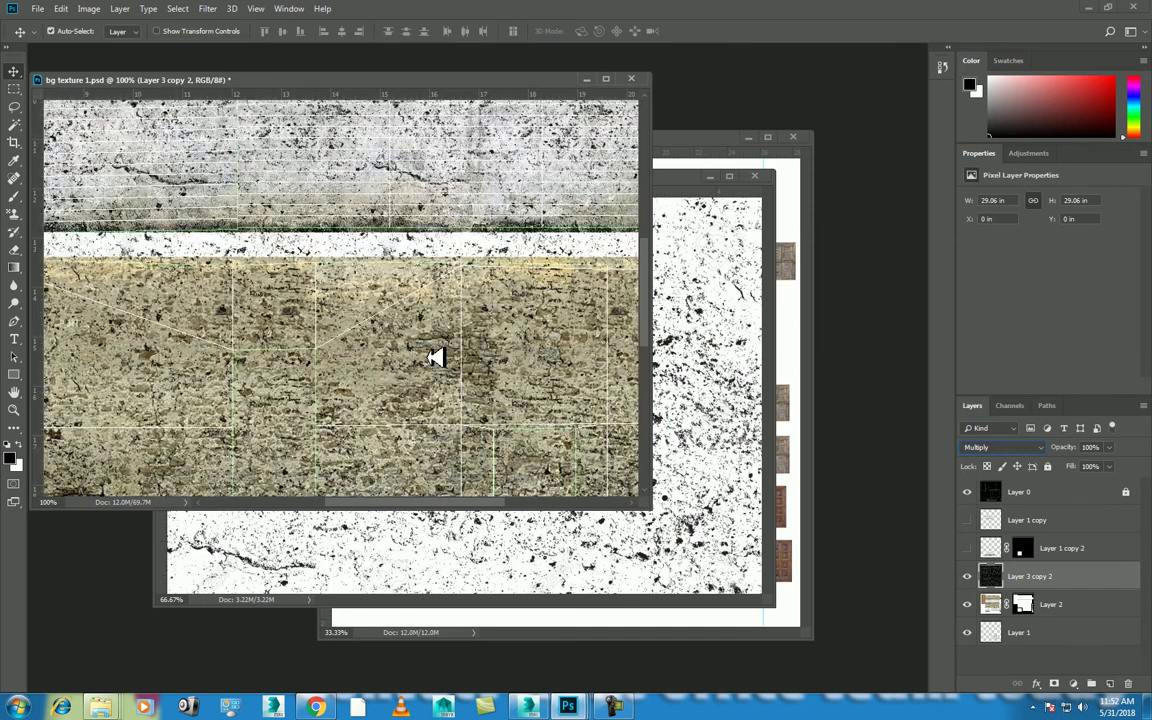
- Lower the grunge layer's fill to 52%
{"action": "left_click", "coordinate": [606, 79]}
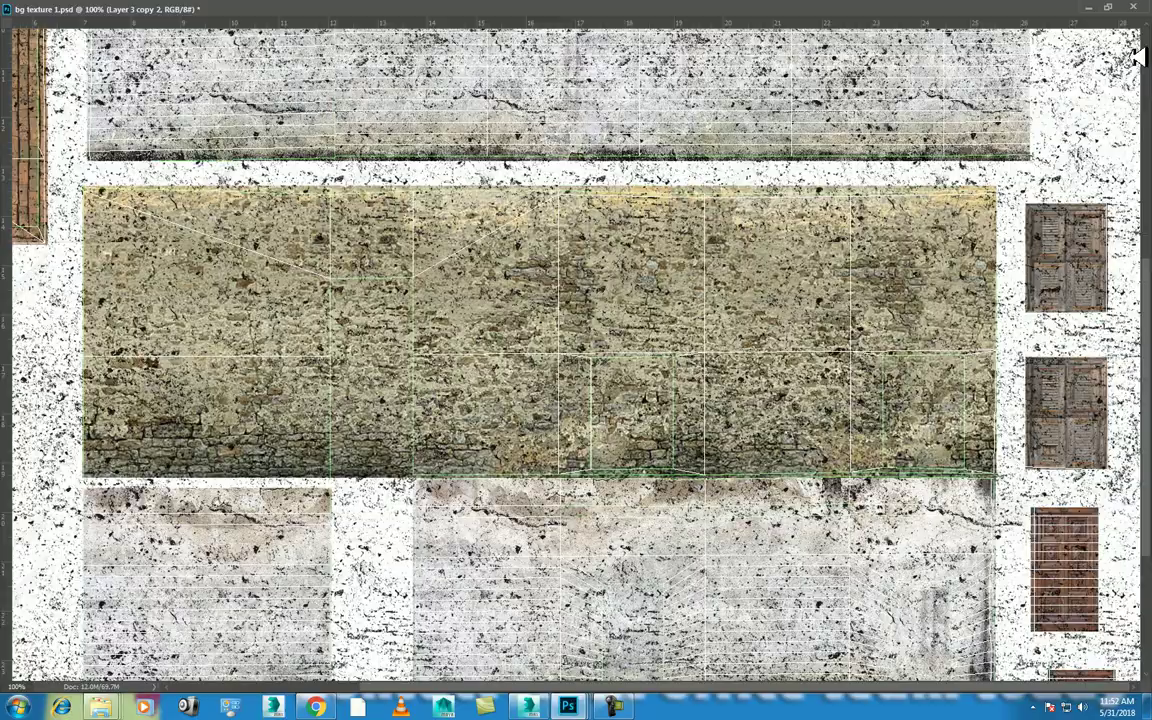
{"action": "left_click", "coordinate": [1113, 6]}
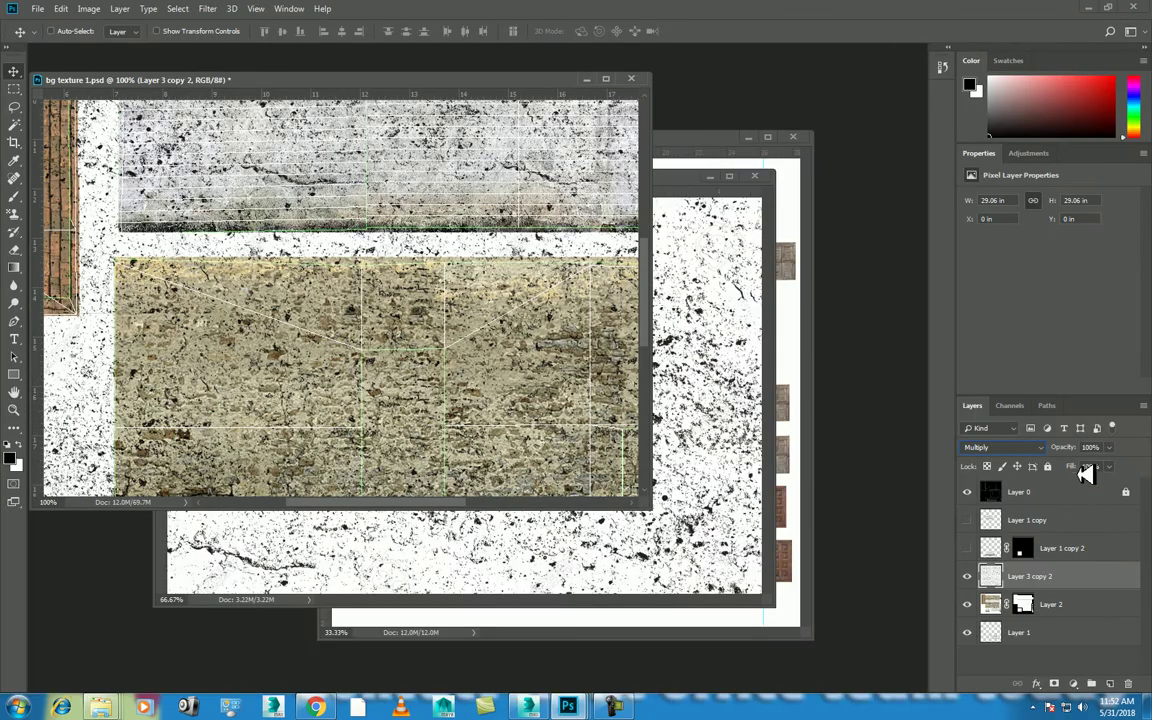
{"action": "left_click_drag", "start_coordinate": [1057, 470], "coordinate": [1050, 470]}
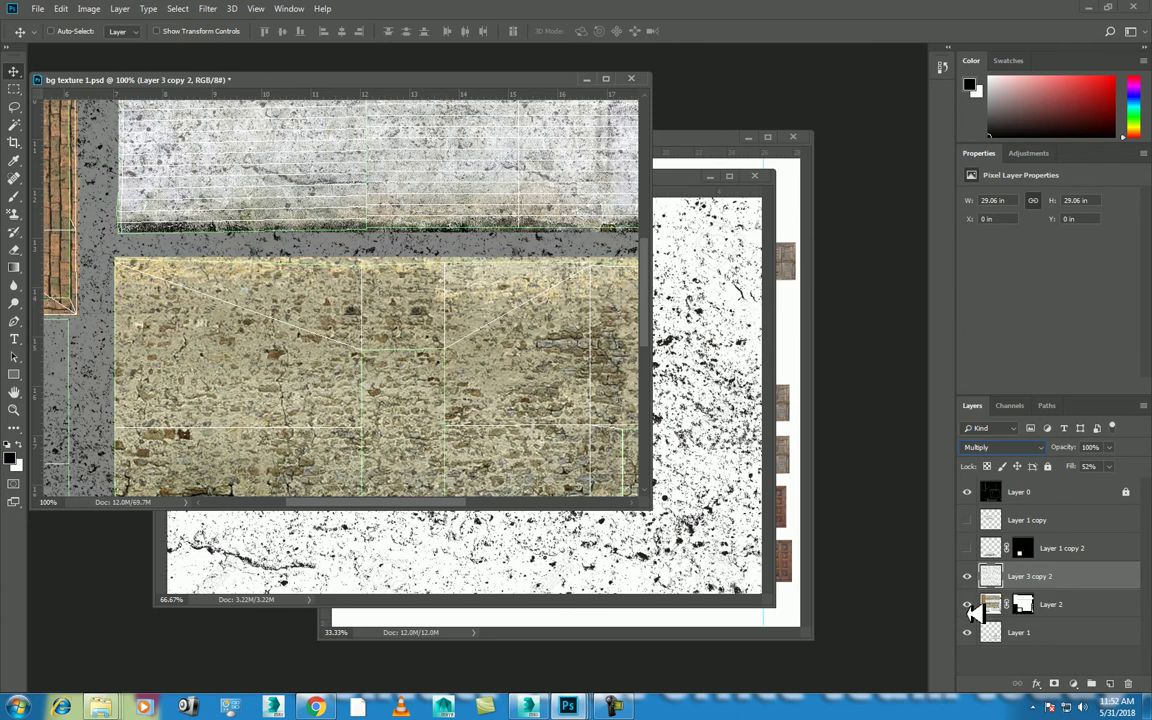
- Mask the grunge layer with Layer 2's panel shapes and compare it on and off
{"action": "left_click", "coordinate": [1022, 604], "text": "ctrl"}
{"action": "left_click", "coordinate": [1055, 682]}
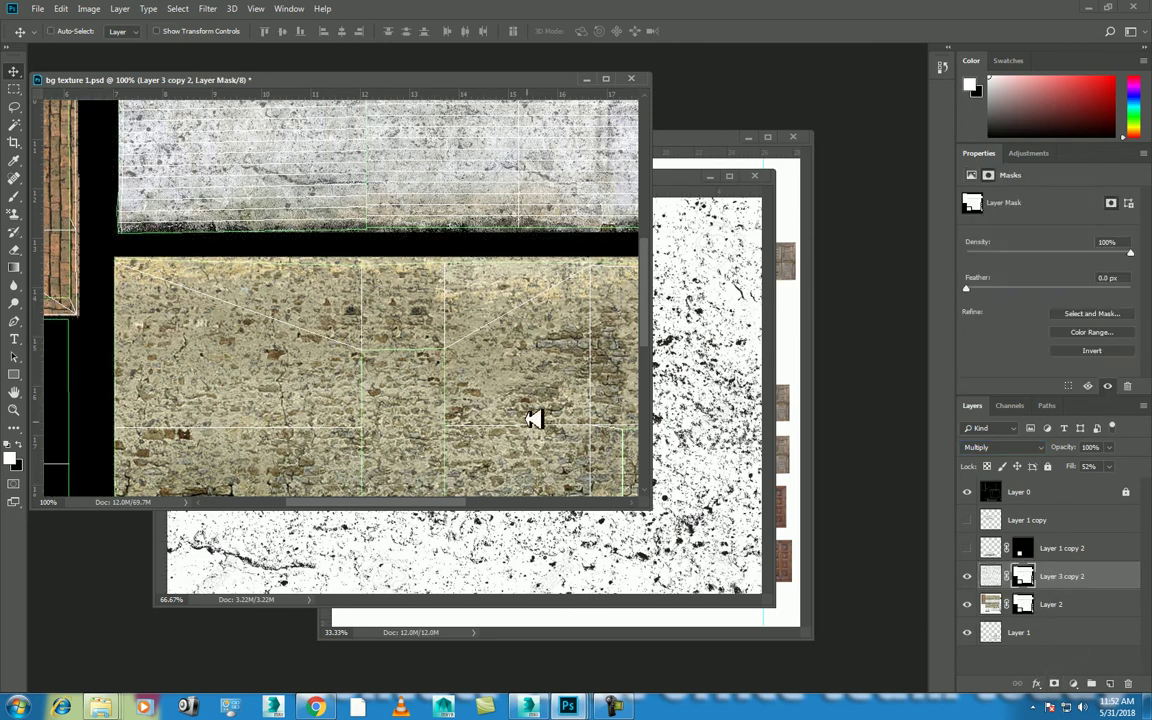
{"action": "key", "text": "ctrl+minus"}
{"action": "key", "text": "ctrl+minus"}
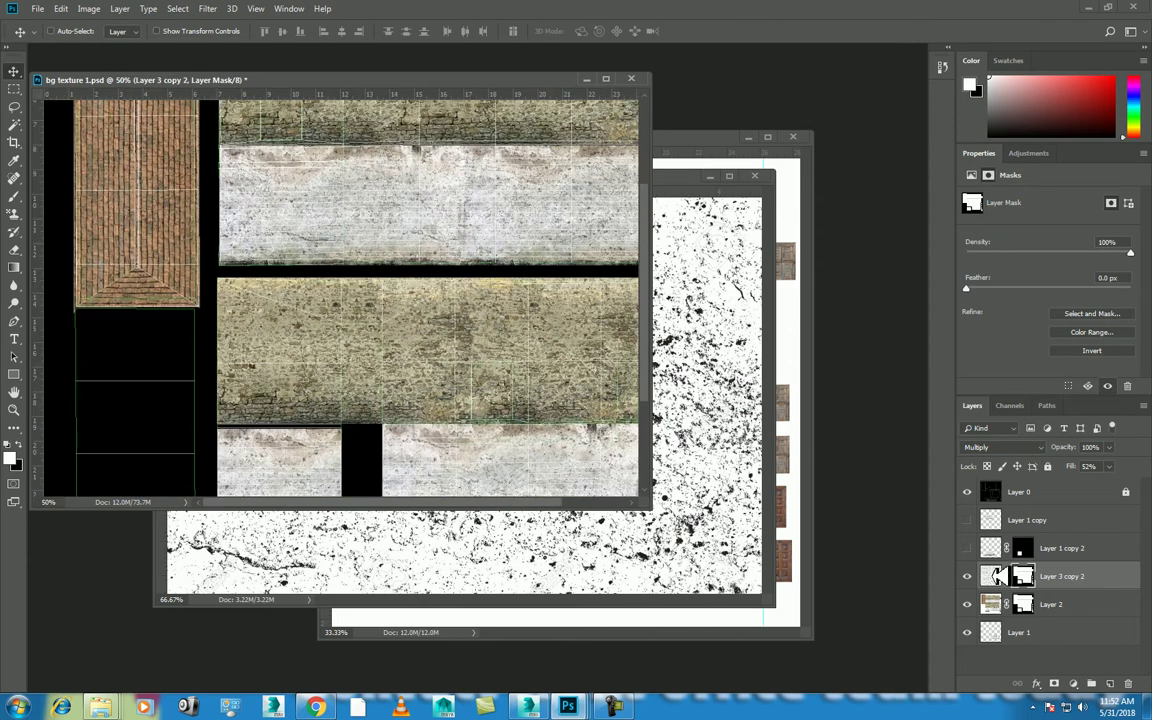
{"action": "left_click", "coordinate": [967, 576]}
{"action": "left_click", "coordinate": [967, 576]}
- Pan across the plaster and whole atlas, toggling the masked grunge to judge its effect
{"action": "scroll", "coordinate": [548, 418], "scroll_direction": "up", "scroll_amount": 1}
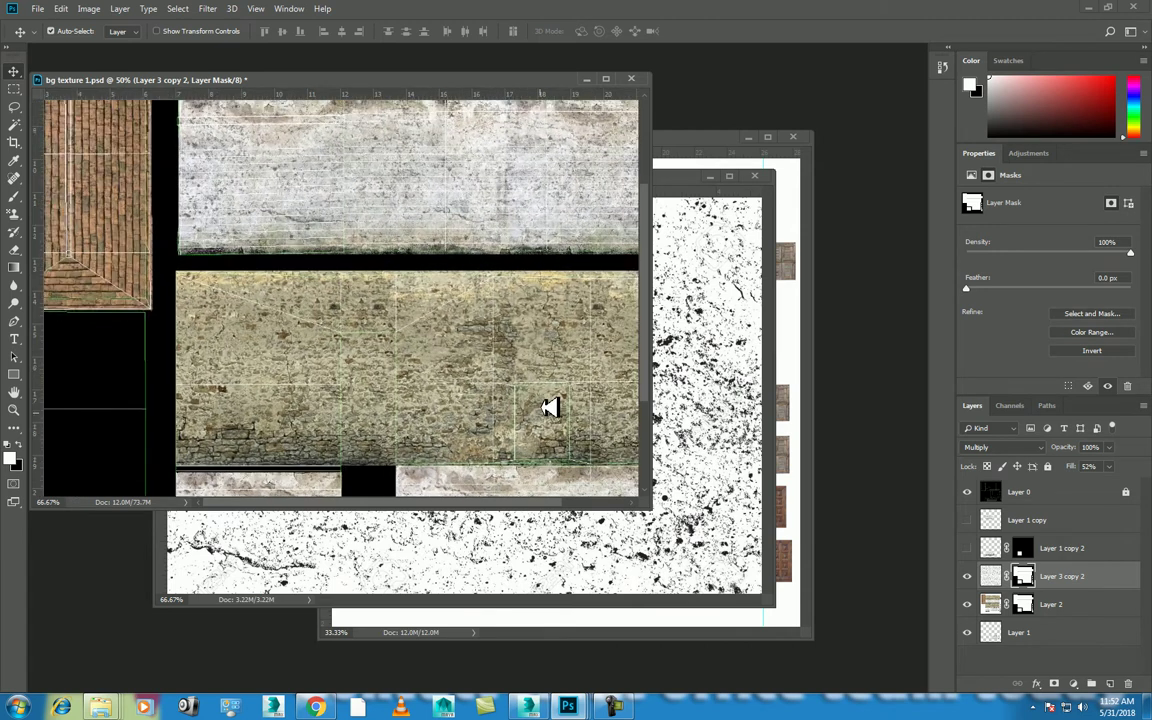
{"action": "scroll", "coordinate": [545, 404], "scroll_direction": "up", "scroll_amount": 2}
{"action": "scroll", "coordinate": [501, 283], "scroll_direction": "up", "scroll_amount": 2}
{"action": "scroll", "coordinate": [452, 450], "scroll_direction": "up", "scroll_amount": 2}
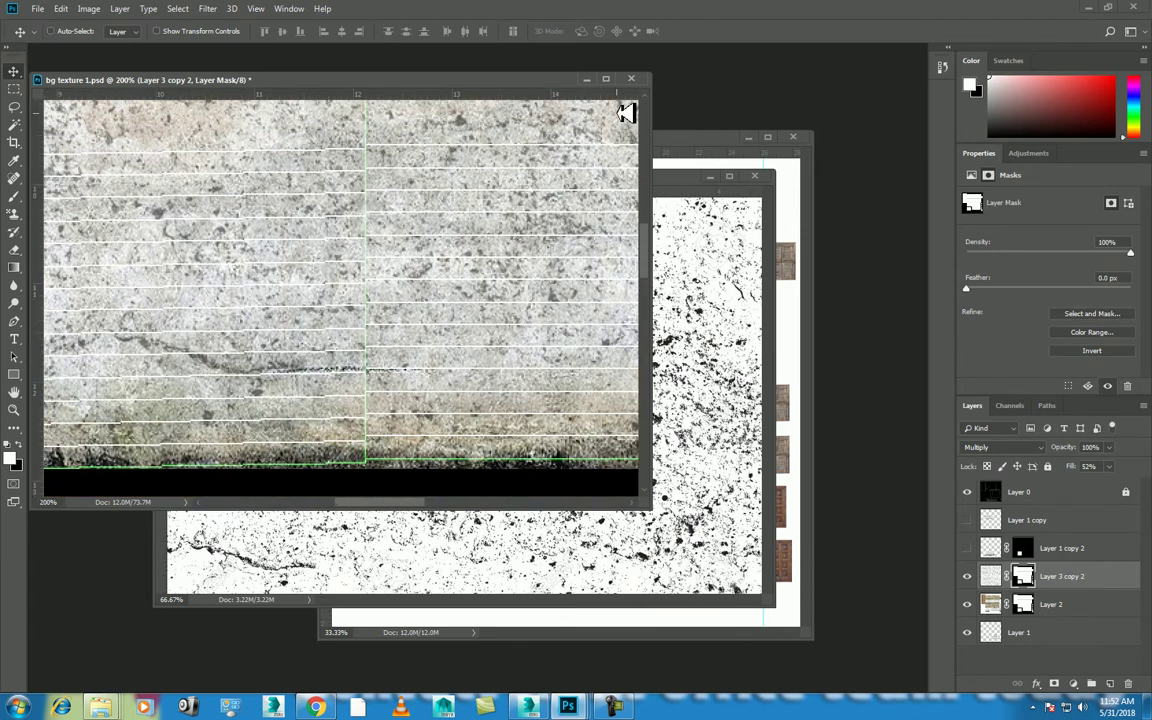
{"action": "left_click_drag", "start_coordinate": [668, 537], "coordinate": [918, 707]}
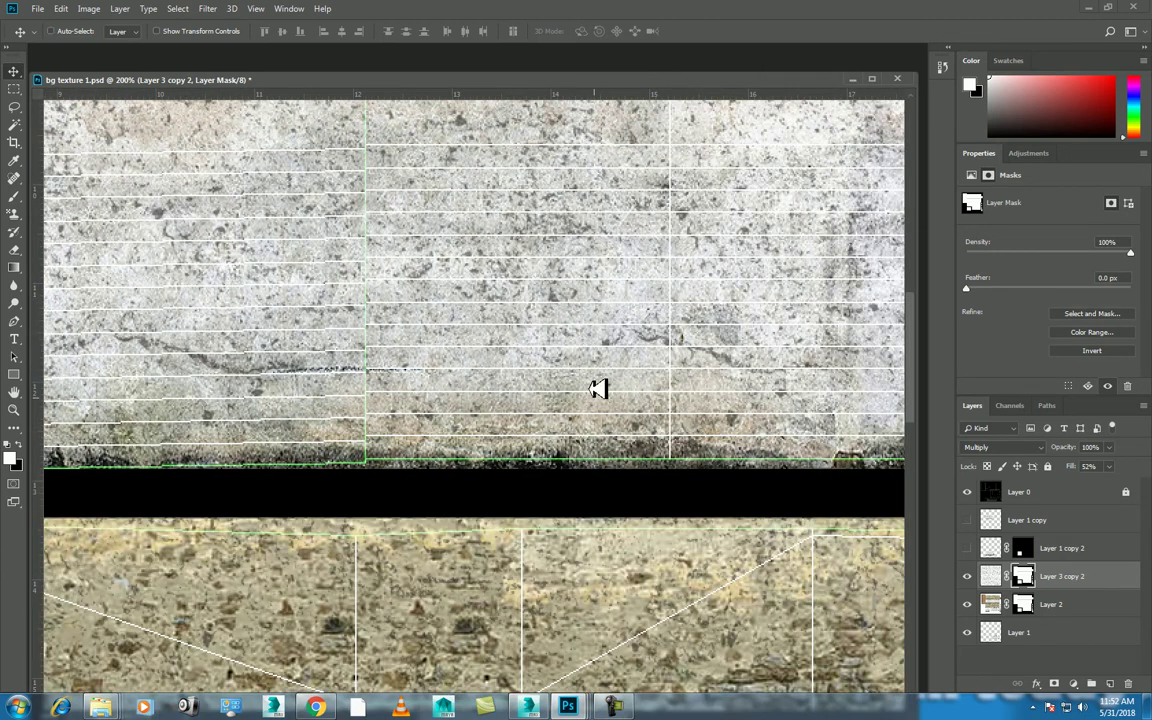
{"action": "scroll", "coordinate": [620, 430], "scroll_direction": "up", "scroll_amount": 2}
{"action": "scroll", "coordinate": [760, 525], "scroll_direction": "up", "scroll_amount": 3}
{"action": "scroll", "coordinate": [874, 583], "scroll_direction": "up", "scroll_amount": 2}
{"action": "left_click", "coordinate": [967, 576]}
{"action": "left_click", "coordinate": [967, 576]}
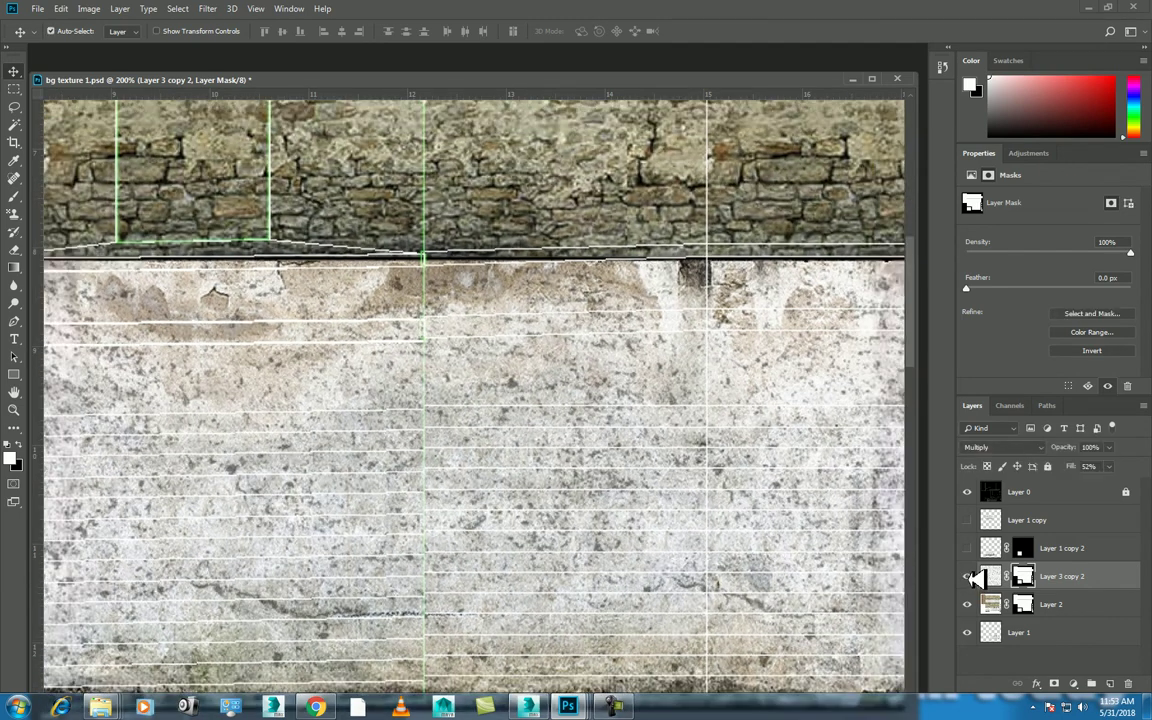
{"action": "key", "text": "ctrl+minus"}
{"action": "key", "text": "ctrl+minus"}
{"action": "left_click", "coordinate": [967, 576]}
{"action": "left_click", "coordinate": [967, 576]}
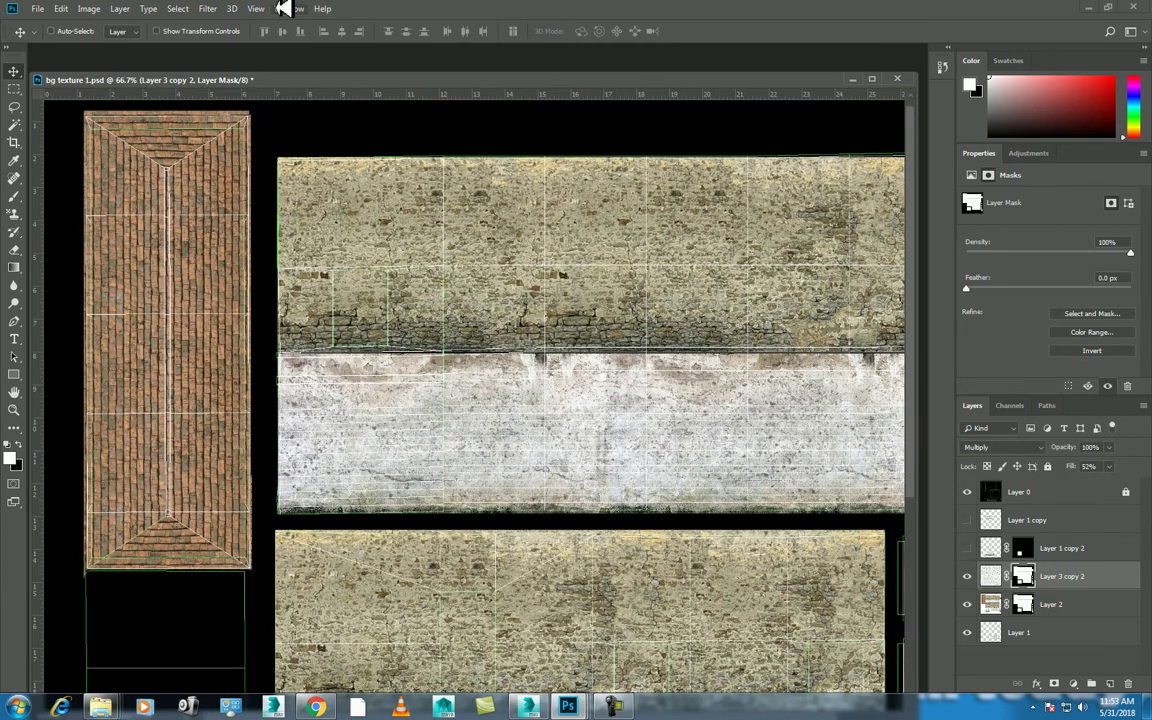
- Open the black cracked-mud image from the cracks folder in its own window
{"action": "key", "text": "ctrl+o"}
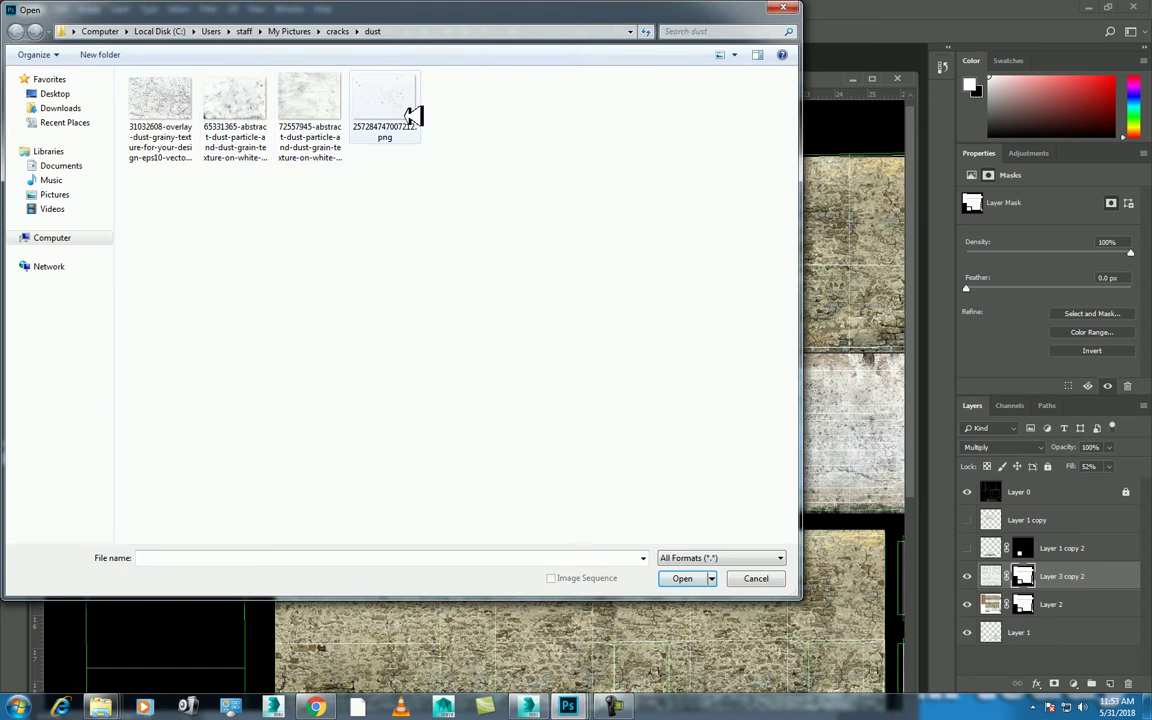
{"action": "left_click", "coordinate": [338, 31]}
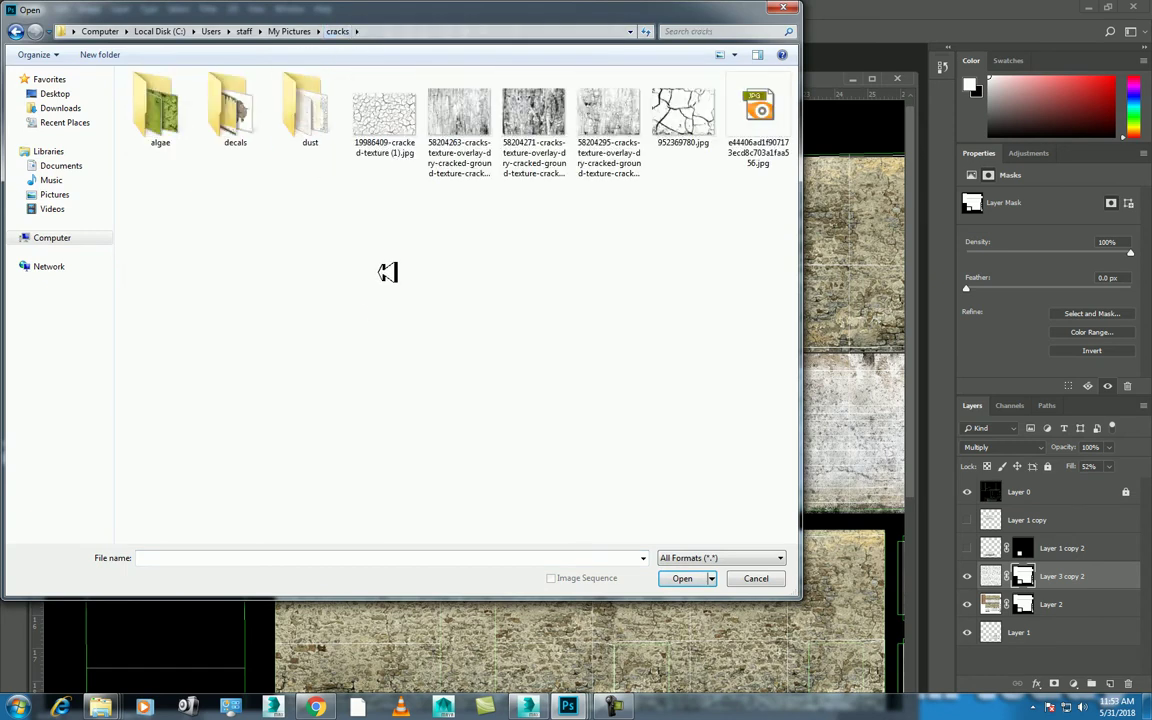
{"action": "double_click", "coordinate": [684, 120]}
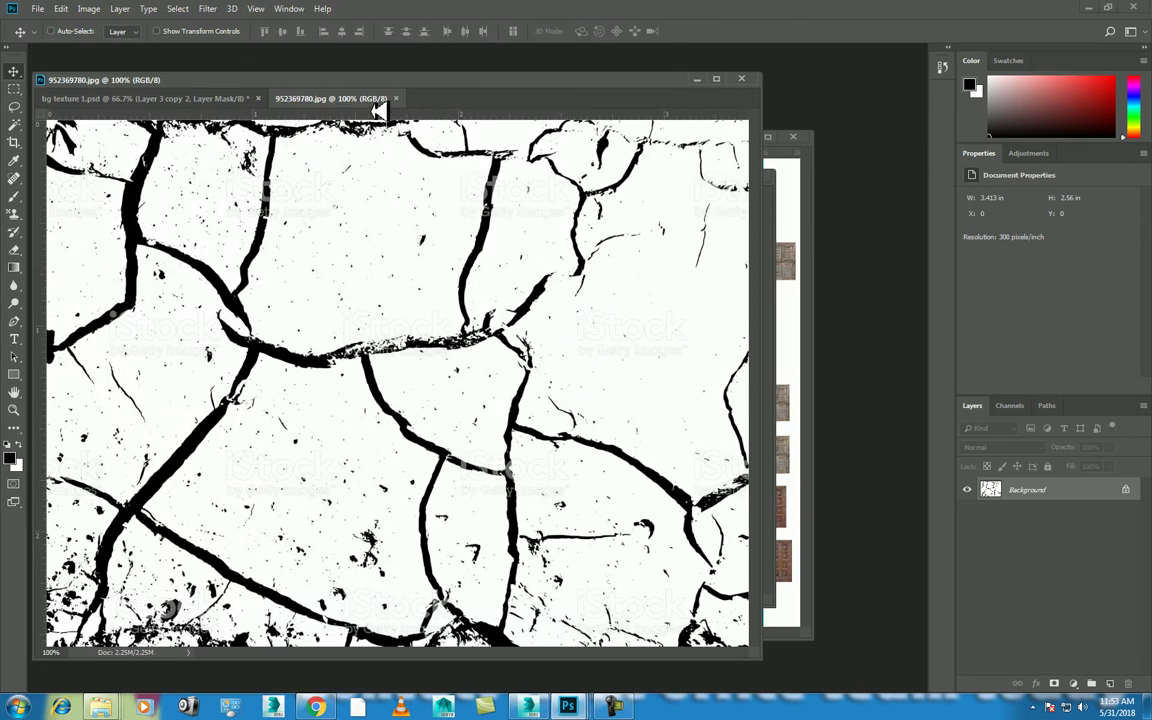
{"action": "left_click_drag", "start_coordinate": [360, 100], "coordinate": [468, 62]}
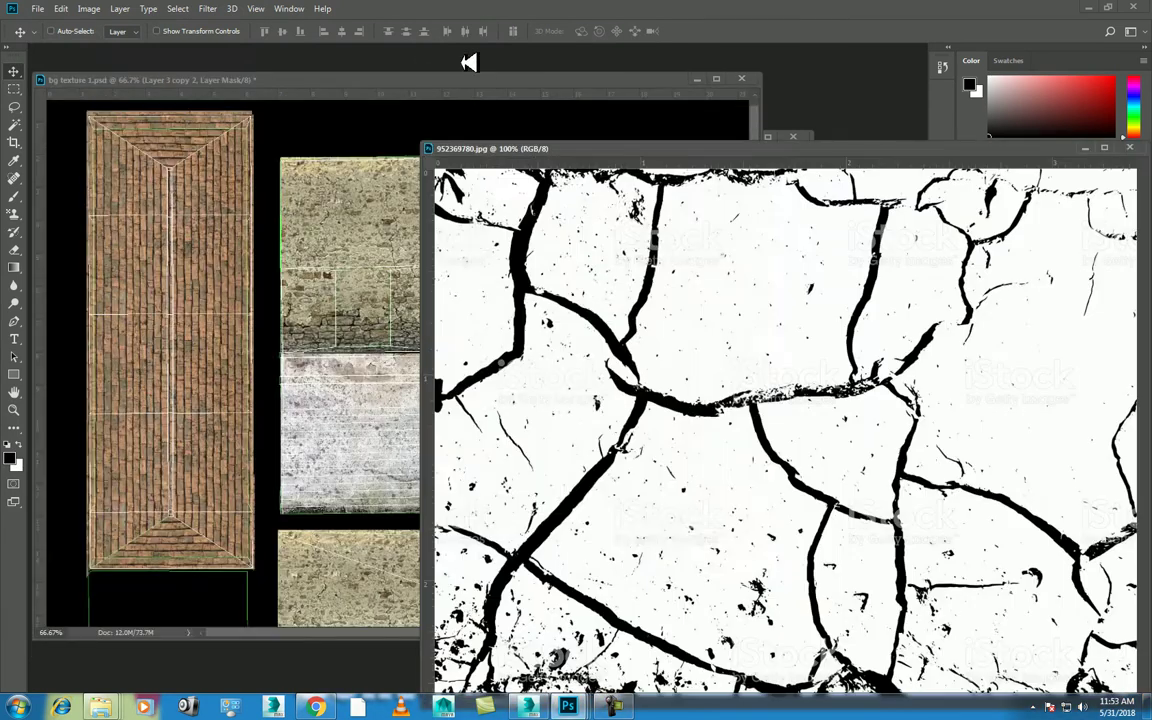
- Open the cracked-concrete texture, float its window, and drag it into bg texture 1.psd
{"action": "key", "text": "ctrl+o"}
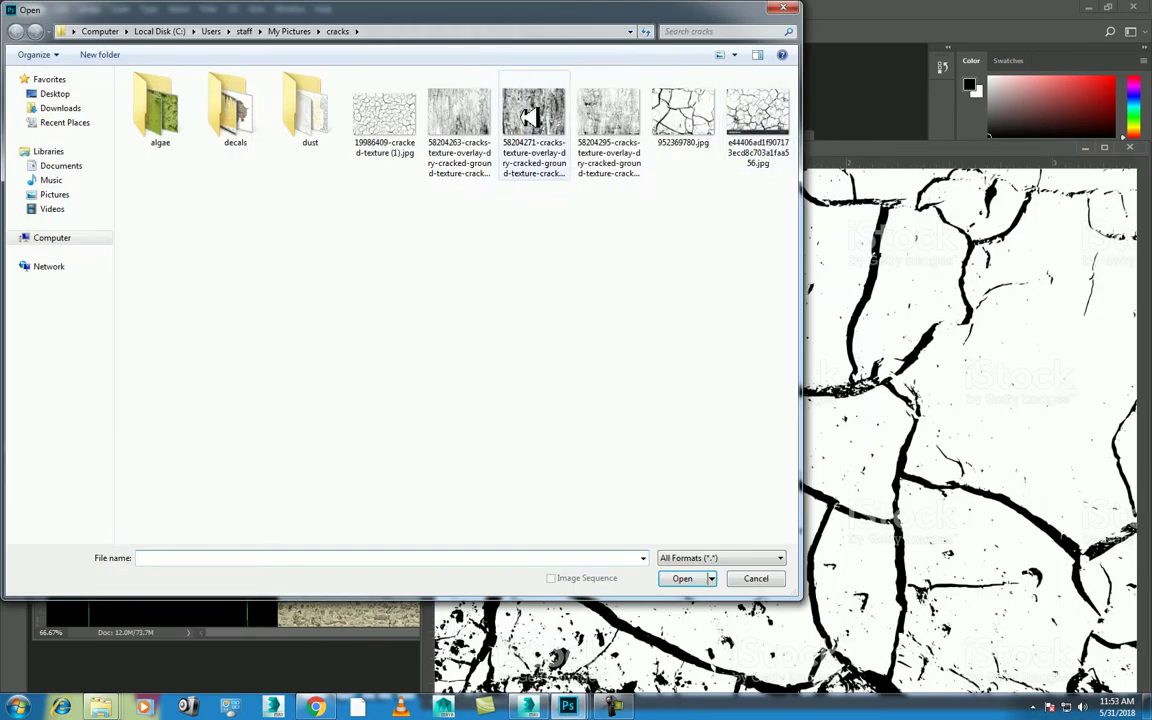
{"action": "double_click", "coordinate": [491, 113]}
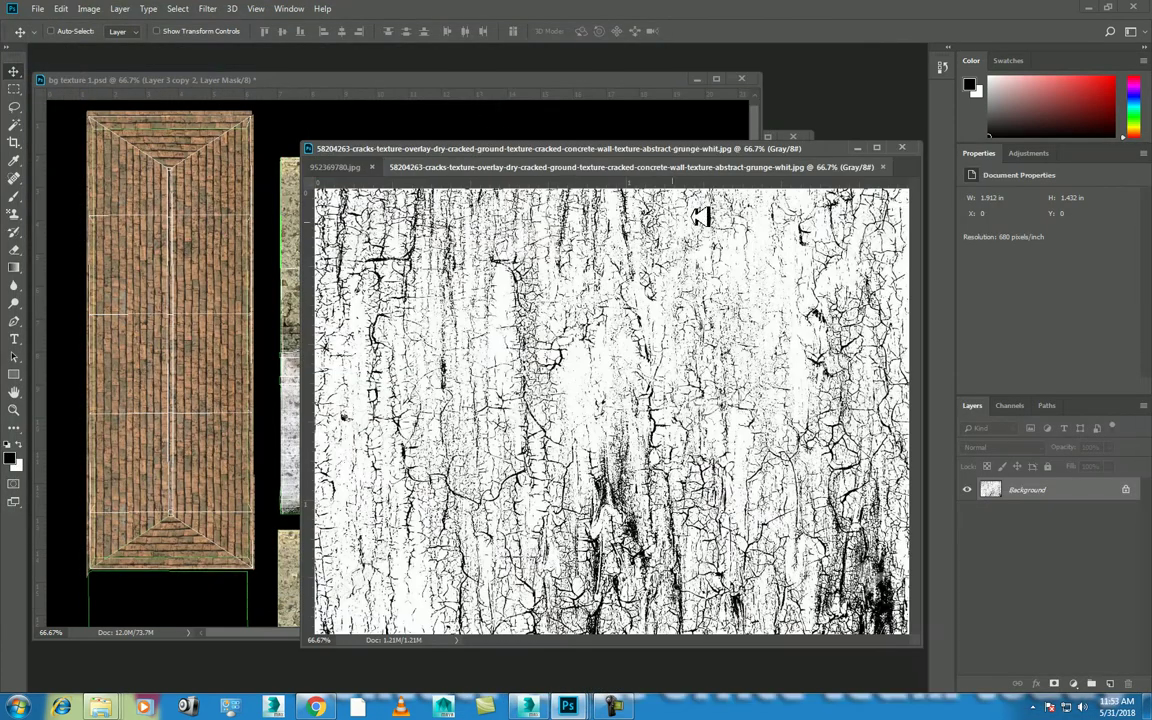
{"action": "left_click_drag", "start_coordinate": [733, 166], "coordinate": [404, 298]}
{"action": "mouse_move", "coordinate": [869, 154]}
{"action": "left_mouse_down"}
{"action": "mouse_move", "coordinate": [415, 305]}
{"action": "mouse_move", "coordinate": [349, 225]}
{"action": "left_mouse_up"}
{"action": "left_click_drag", "start_coordinate": [426, 208], "coordinate": [854, 125]}
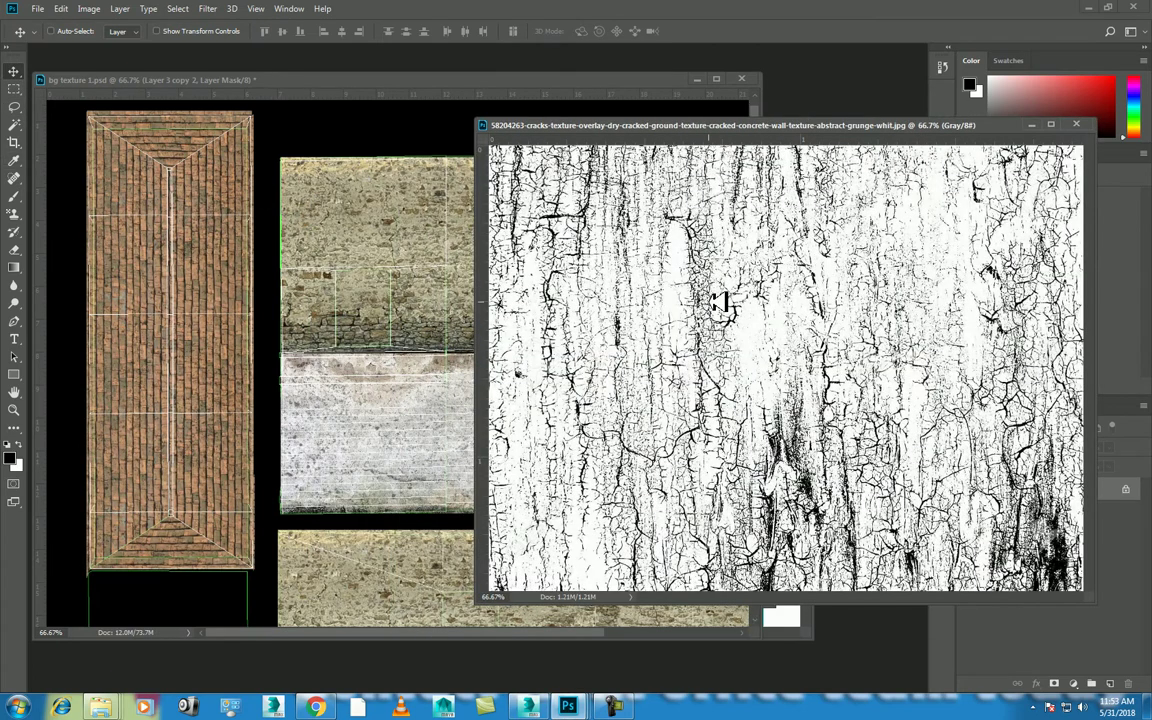
{"action": "left_click_drag", "start_coordinate": [665, 285], "coordinate": [404, 381]}
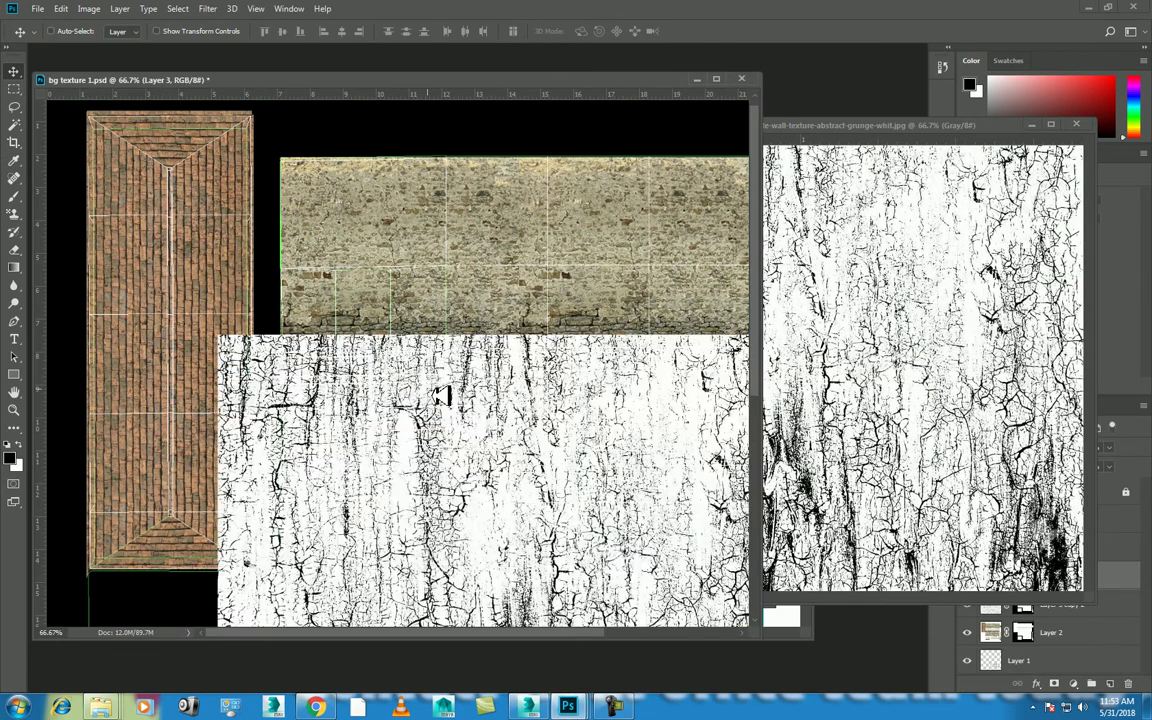
- Scale the crack layer to about 36.5% over the left plaster strip and zoom to check
{"action": "key", "text": "ctrl+t"}
{"action": "key", "text": "ctrl+minus"}
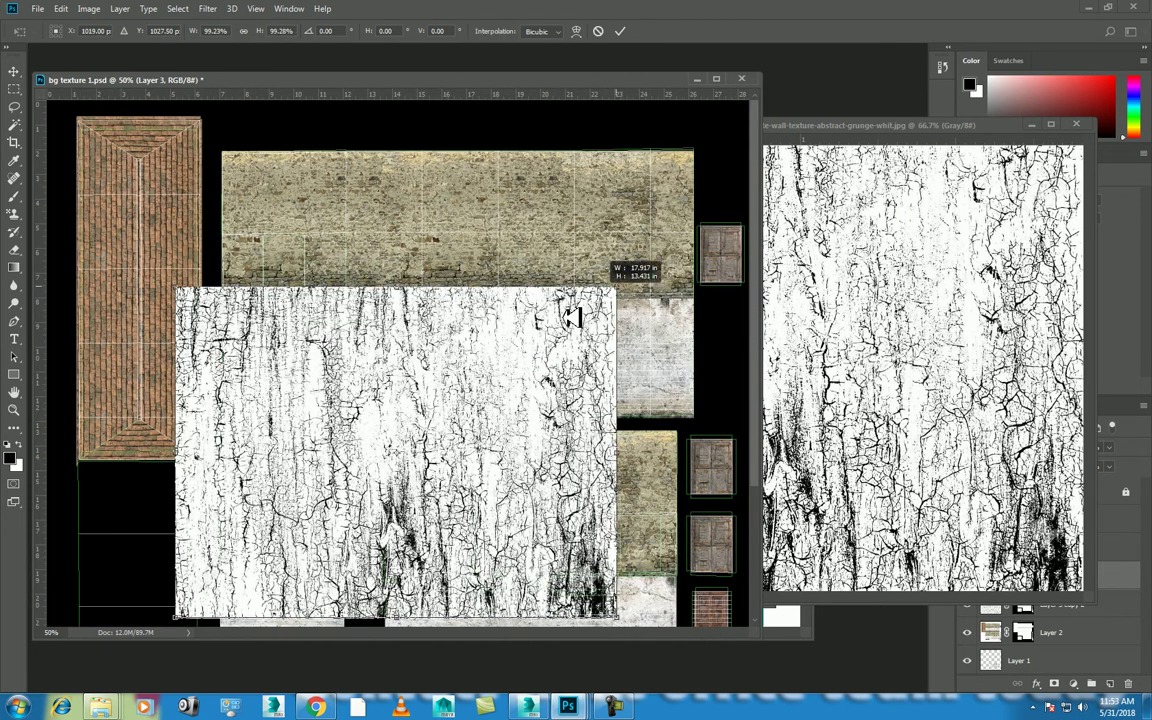
{"action": "left_click_drag", "start_coordinate": [625, 293], "coordinate": [424, 432]}
{"action": "mouse_move", "coordinate": [345, 479]}
{"action": "left_mouse_down"}
{"action": "mouse_move", "coordinate": [414, 292]}
{"action": "mouse_move", "coordinate": [391, 282]}
{"action": "left_mouse_up"}
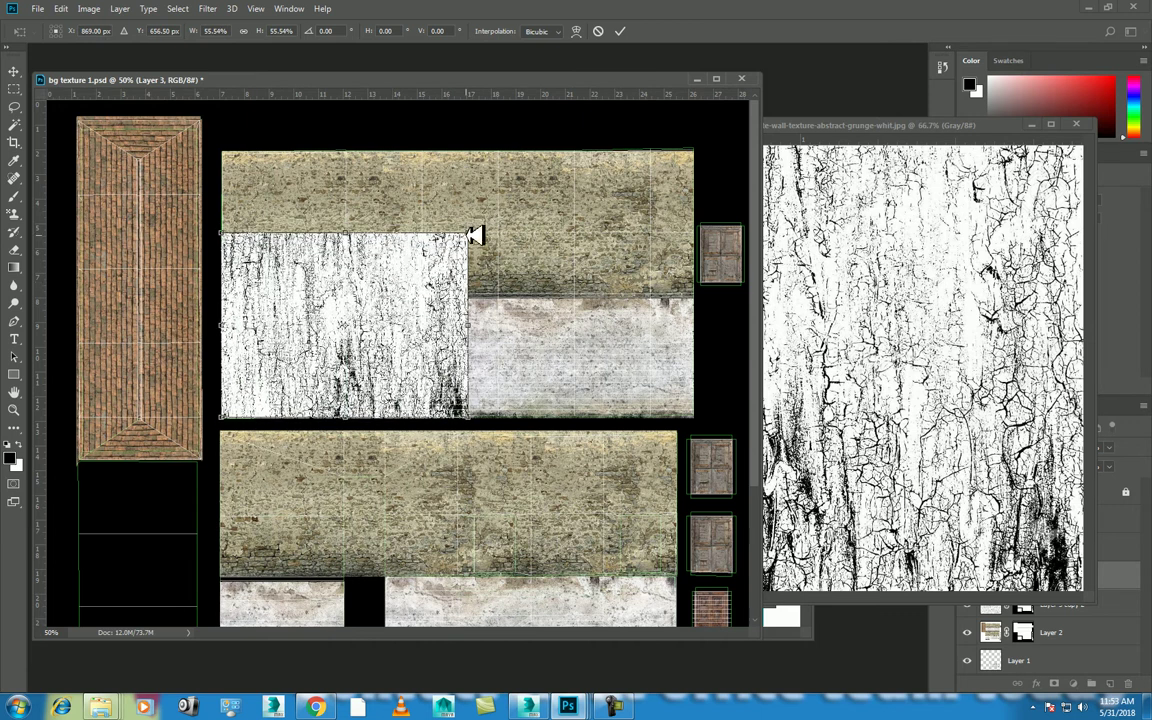
{"action": "left_click_drag", "start_coordinate": [476, 235], "coordinate": [417, 334]}
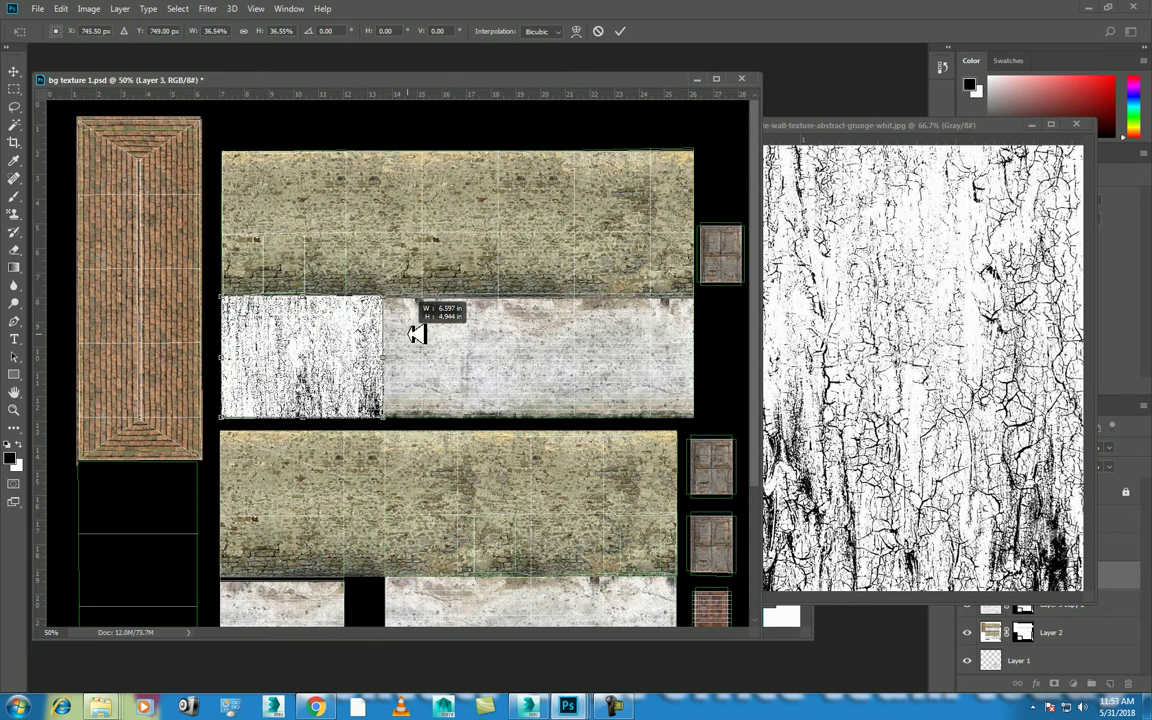
{"action": "key", "text": "Return"}
{"action": "key", "text": "ctrl+plus"}
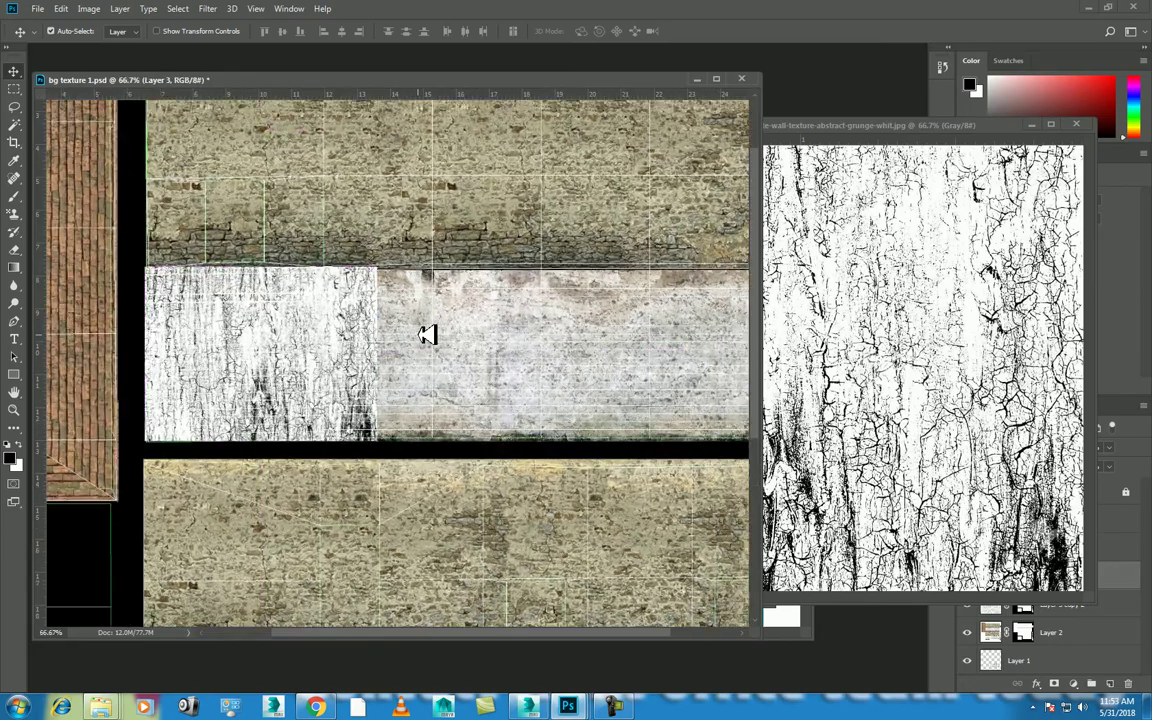
{"action": "key", "text": "ctrl+plus"}
{"action": "key", "text": "ctrl+plus"}
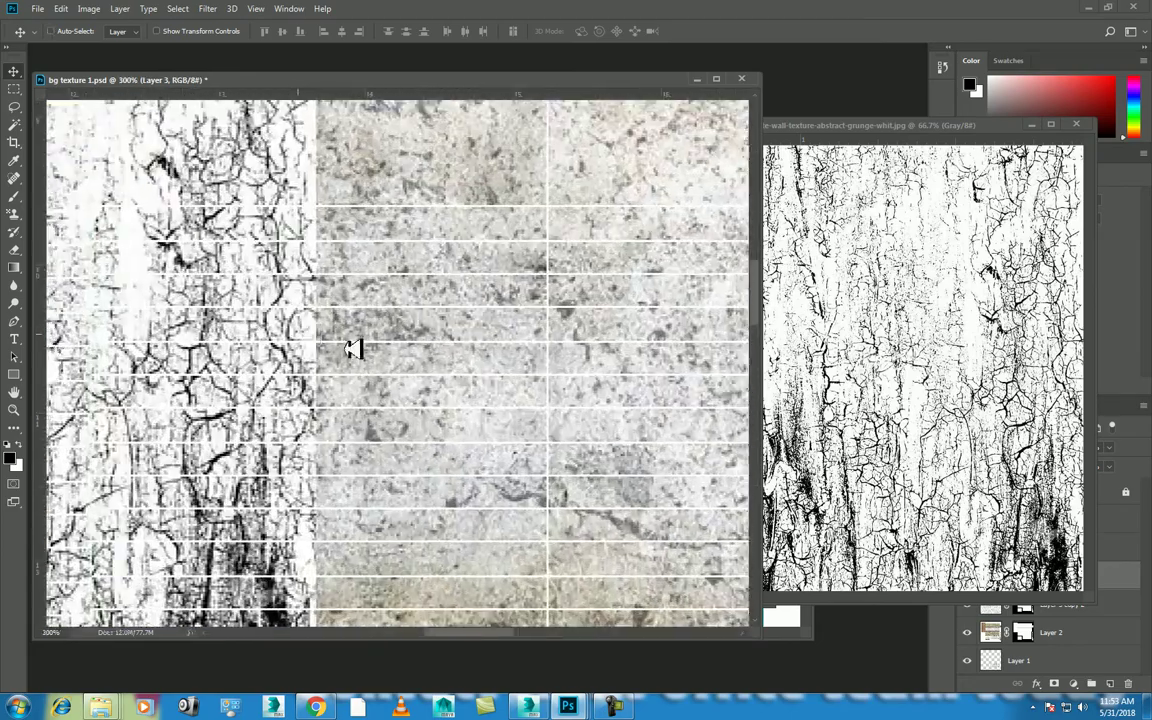
{"action": "key", "text": "ctrl+plus"}
{"action": "key", "text": "ctrl+minus"}
{"action": "key", "text": "ctrl+minus"}
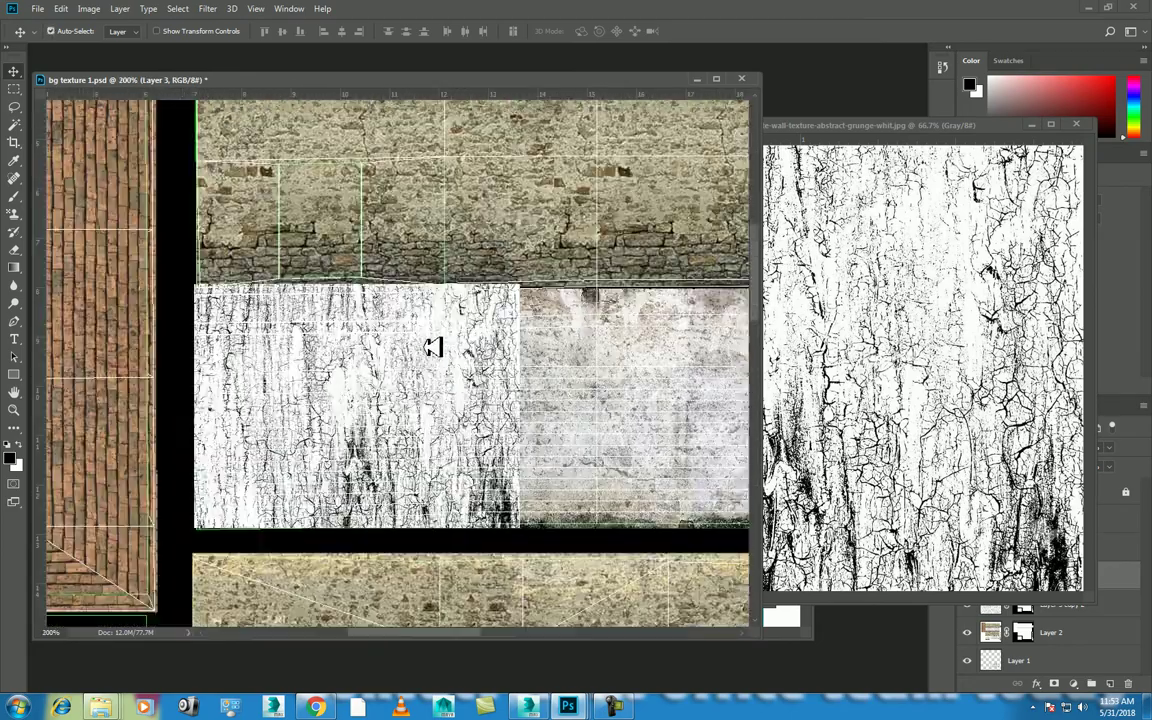
- Close the crack document, then set Layer 3 to Multiply at 52% fill with Layer 0 hidden
{"action": "left_click", "coordinate": [1076, 124]}
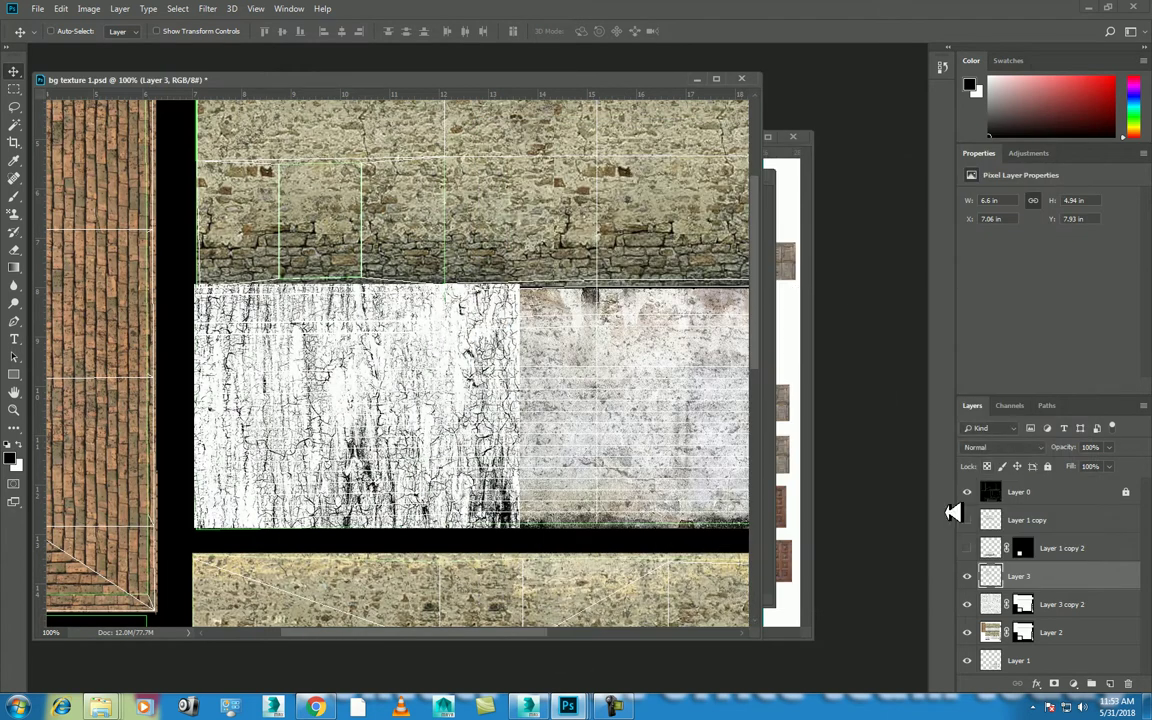
{"action": "left_click", "coordinate": [1015, 447]}
{"action": "scroll", "coordinate": [1015, 447], "scroll_direction": "down", "scroll_amount": 2}
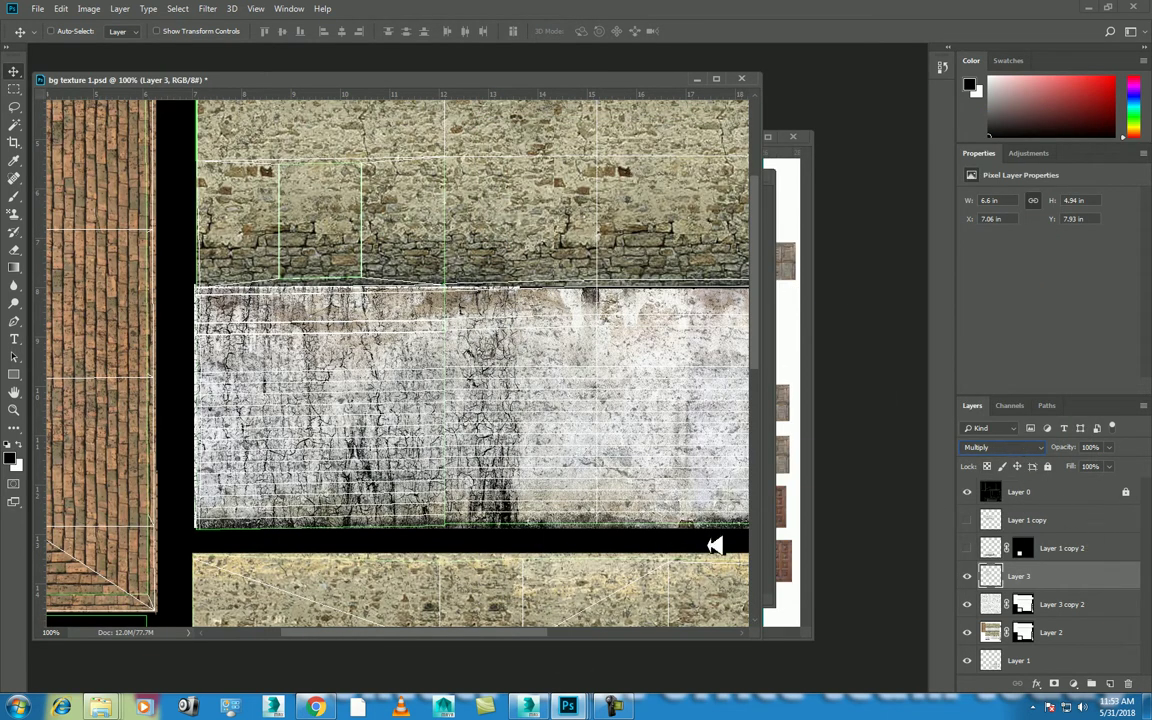
{"action": "left_click", "coordinate": [968, 491]}
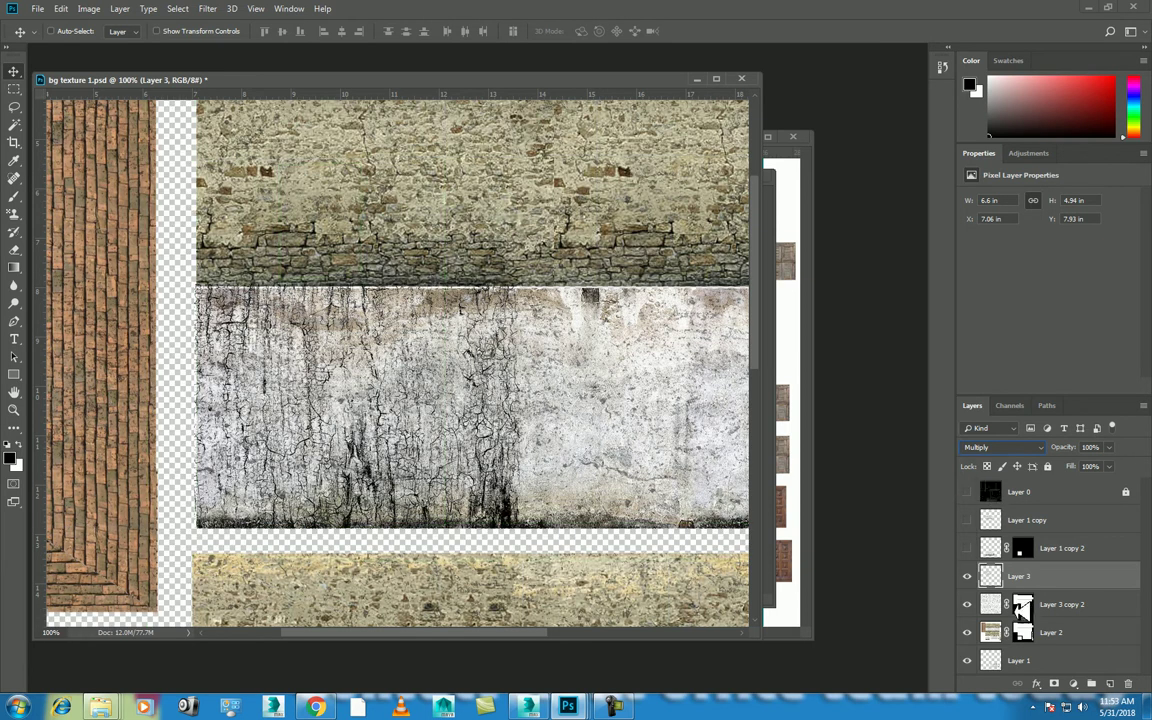
{"action": "left_click", "coordinate": [968, 576]}
{"action": "left_click_drag", "start_coordinate": [1078, 466], "coordinate": [1046, 470]}
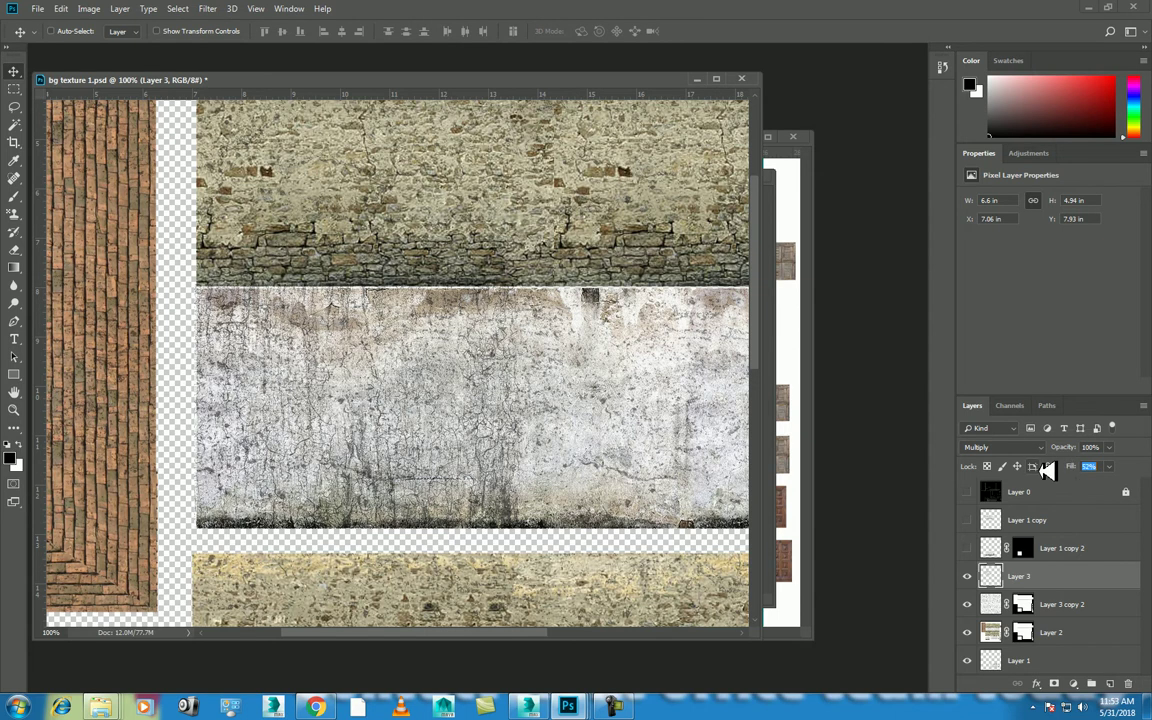
{"action": "key", "text": "Return"}
- Toggle the crack layers to compare, then duplicate the cracks further right along the plaster strip
{"action": "left_click", "coordinate": [968, 576]}
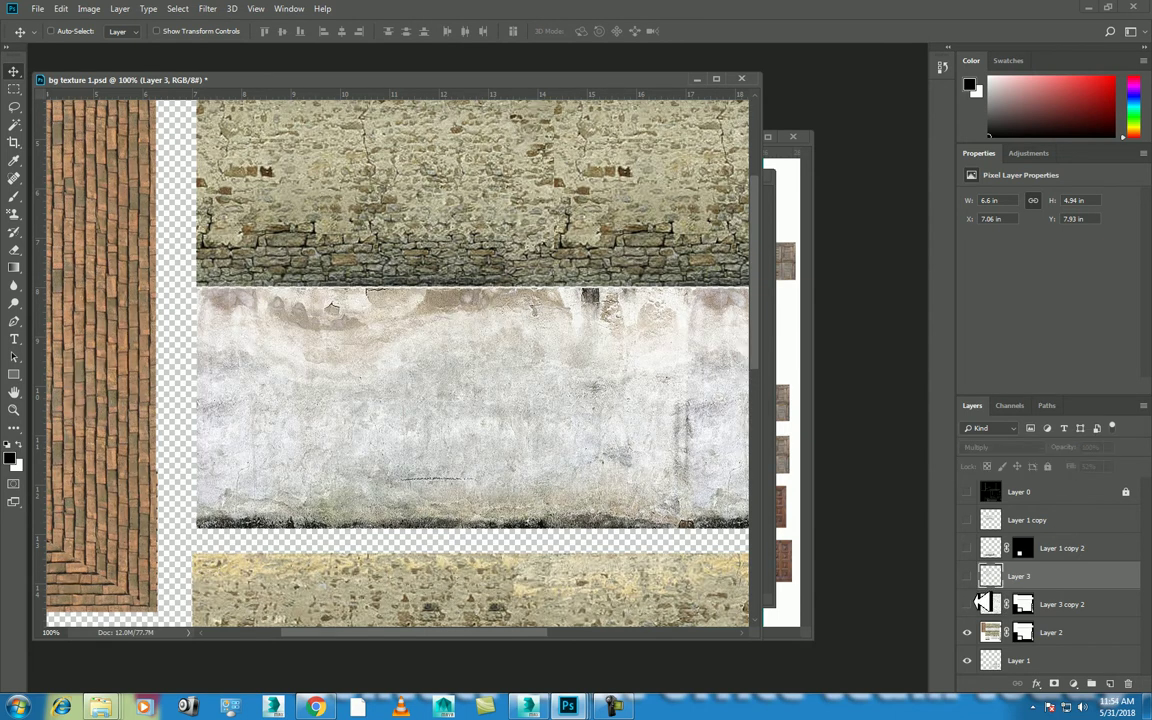
{"action": "left_click", "coordinate": [967, 604]}
{"action": "left_click", "coordinate": [967, 576]}
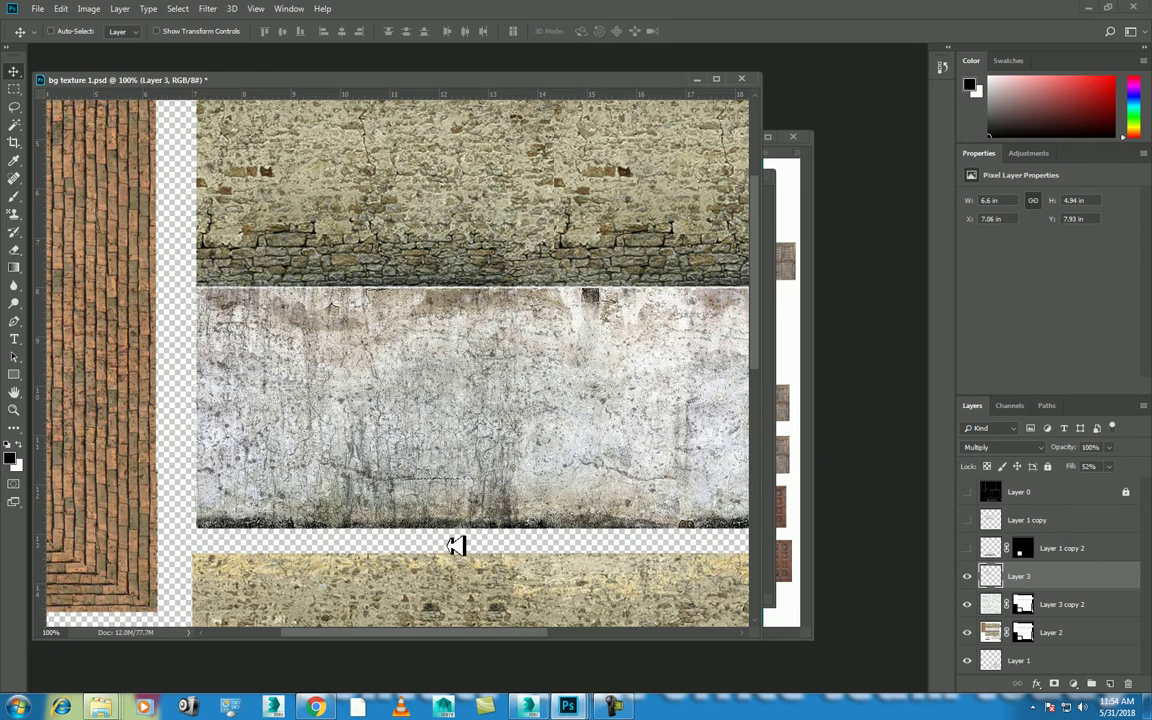
{"action": "left_click_drag", "start_coordinate": [508, 495], "coordinate": [722, 451]}
{"action": "scroll", "coordinate": [522, 411], "scroll_direction": "right", "scroll_amount": 3}
{"action": "scroll", "coordinate": [300, 405], "scroll_direction": "right", "scroll_amount": 3}
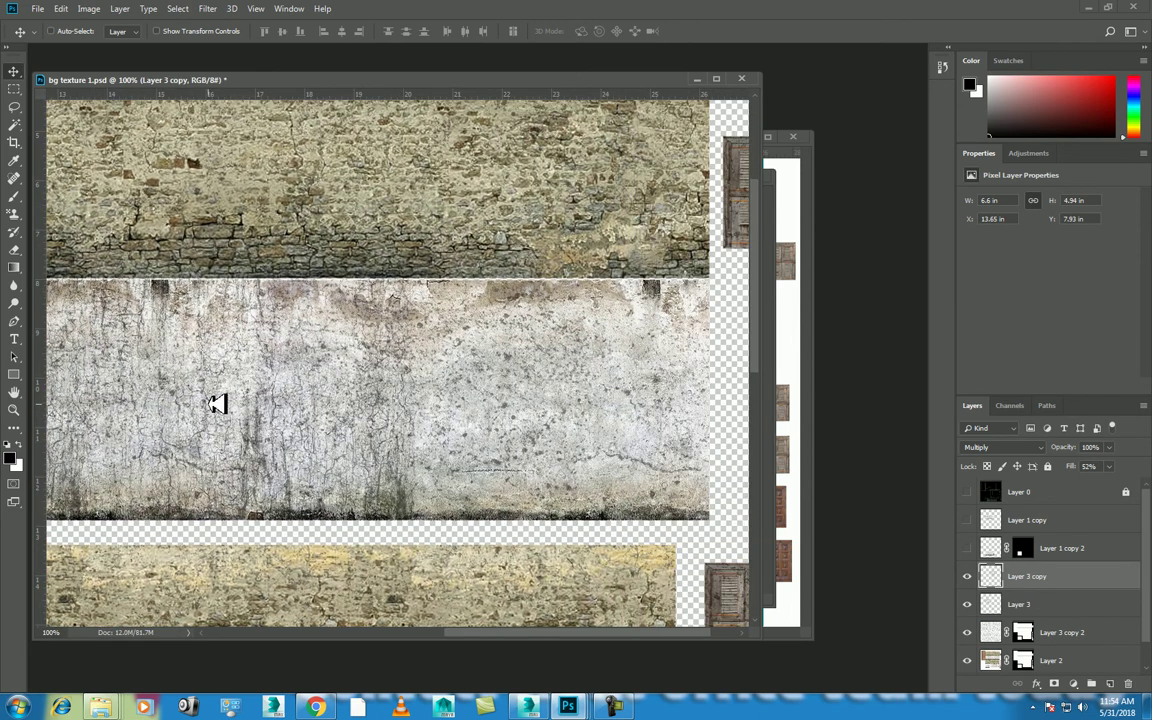
- Add another crack copy further right and merge the three crack layers into one
{"action": "key", "text": "ctrl+minus"}
{"action": "mouse_move", "coordinate": [365, 400]}
{"action": "left_mouse_down"}
{"action": "mouse_move", "coordinate": [600, 407]}
{"action": "mouse_move", "coordinate": [578, 400]}
{"action": "left_mouse_up"}
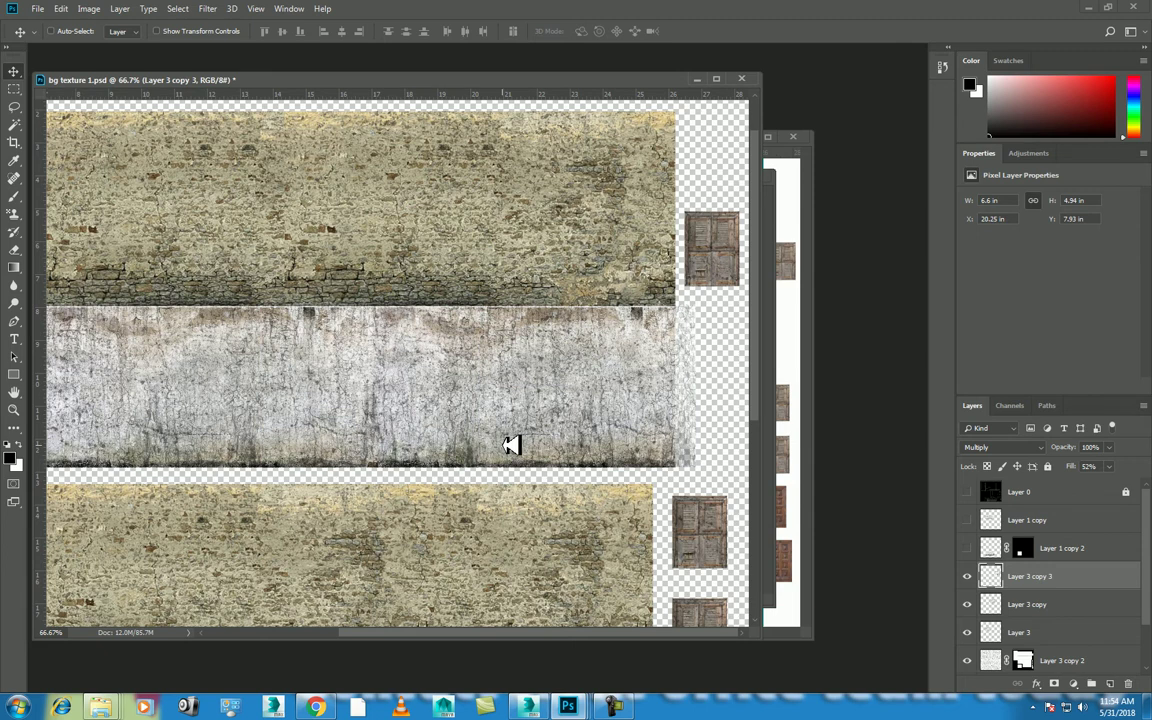
{"action": "left_click", "coordinate": [1033, 631], "text": "shift"}
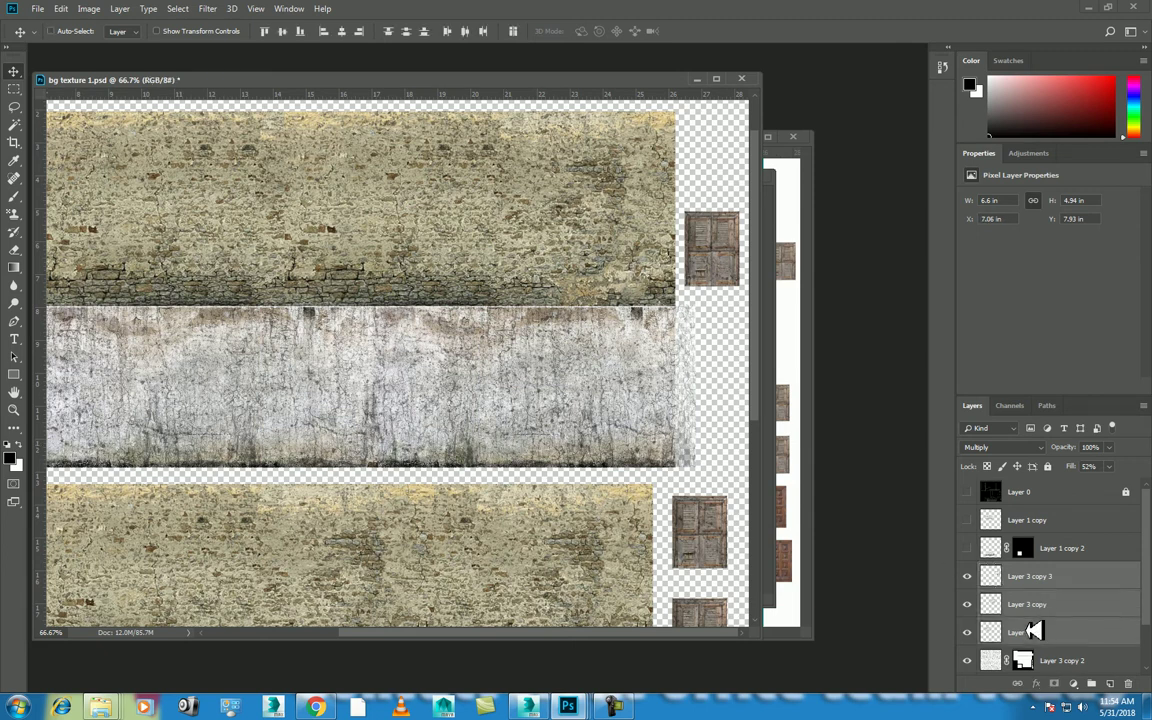
{"action": "key", "text": "ctrl+e"}
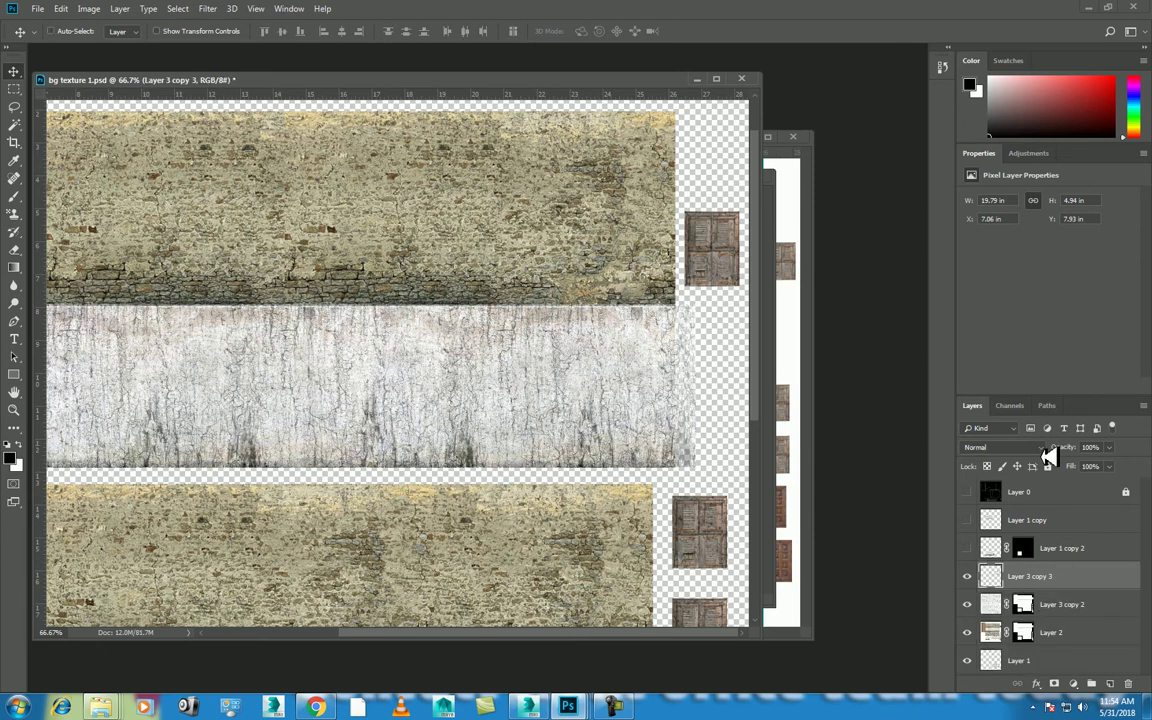
- Set merged Layer 3 copy 3 to Multiply and mask it to the white wall band
{"action": "left_click", "coordinate": [1043, 449]}
{"action": "left_click", "coordinate": [1014, 160]}
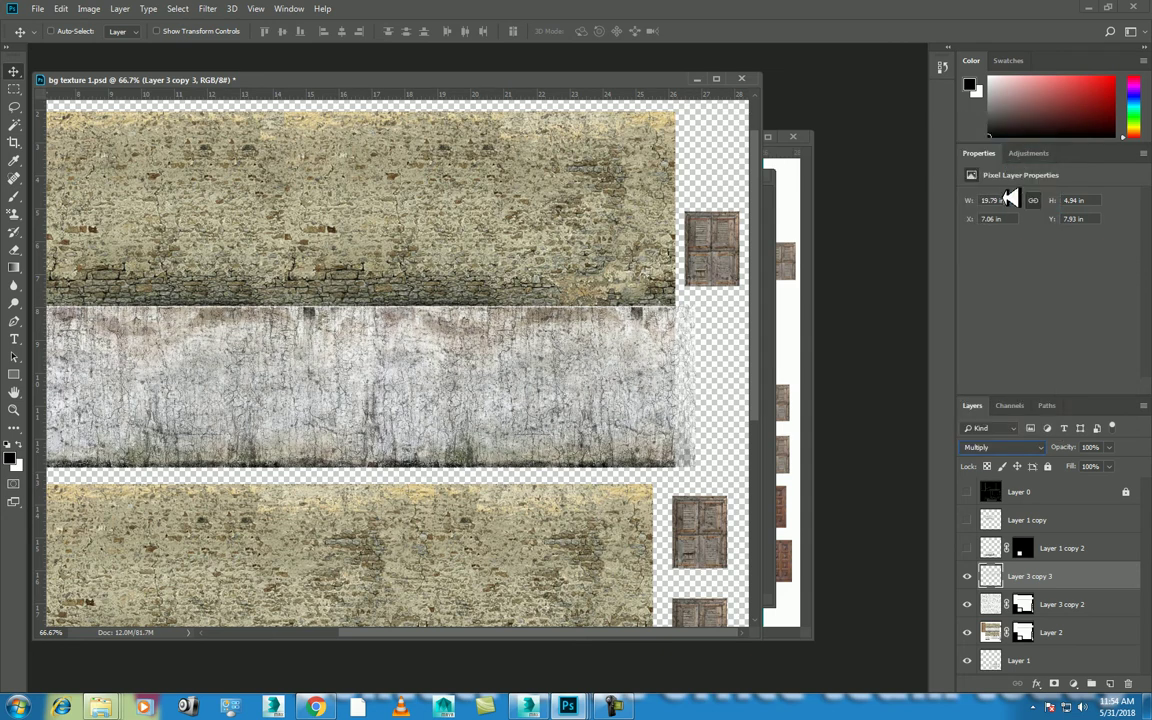
{"action": "left_click", "coordinate": [1028, 604], "text": "ctrl"}
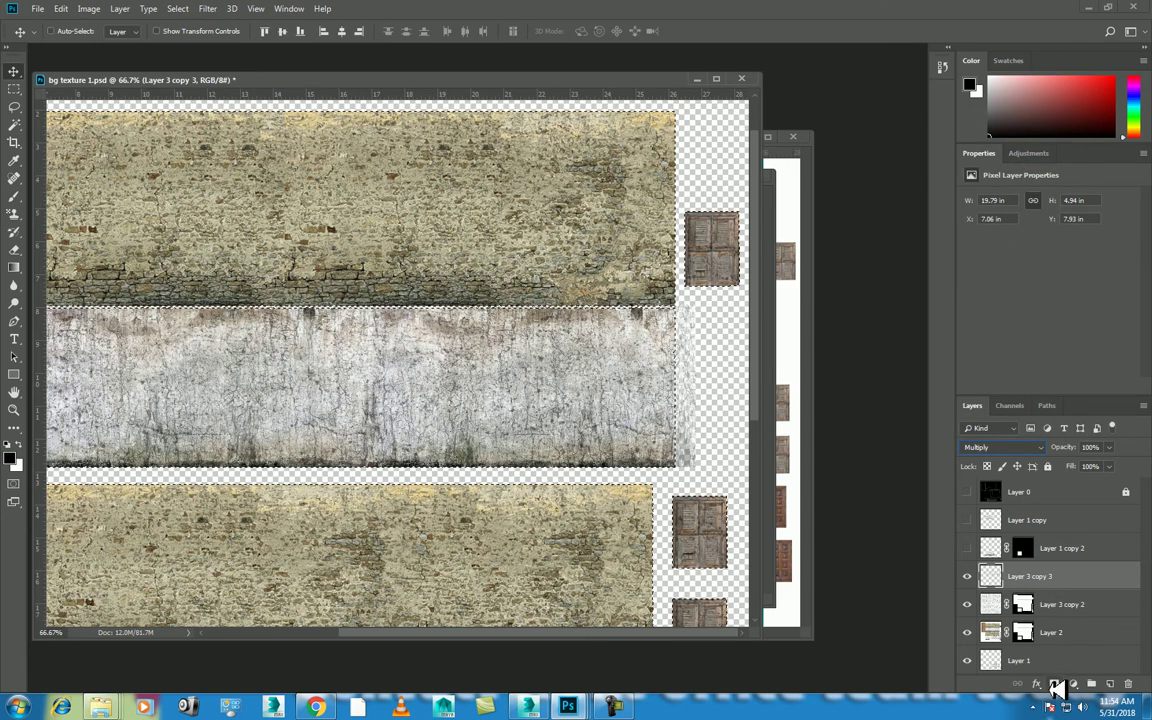
{"action": "left_click", "coordinate": [1057, 687]}
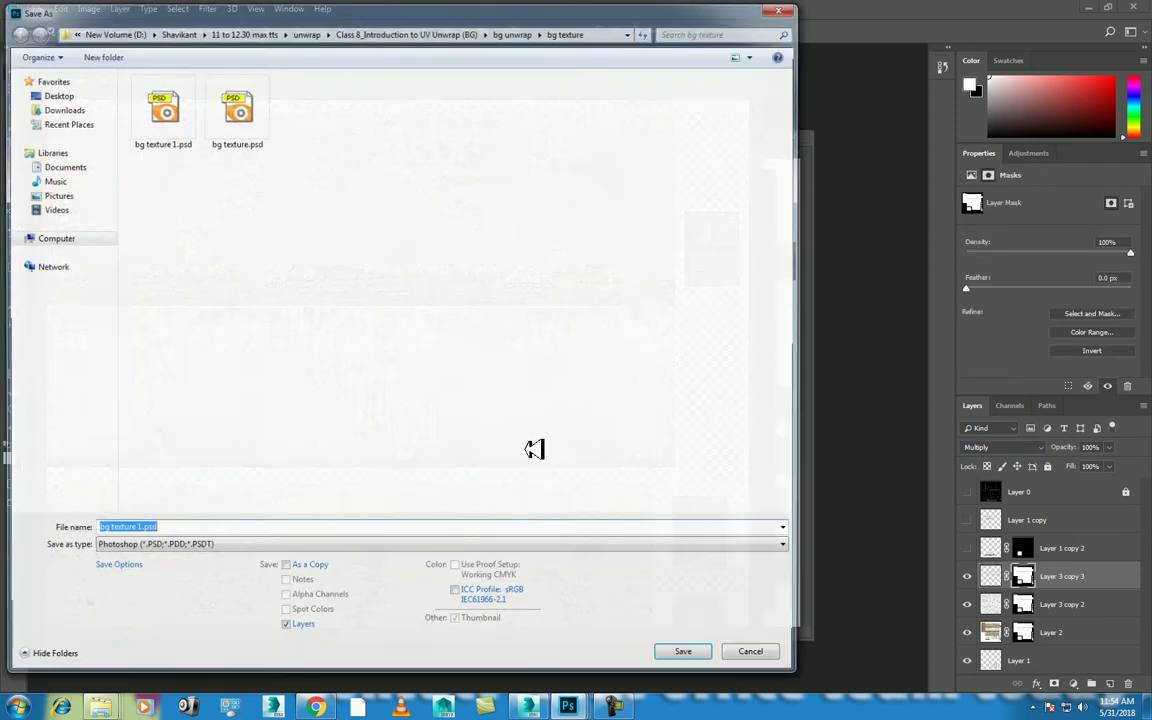
- Overwrite bg texture 1.psd with the current layered atlas
{"action": "key", "text": "ctrl+shift+s"}
{"action": "left_click", "coordinate": [192, 125]}
{"action": "left_click", "coordinate": [687, 656]}
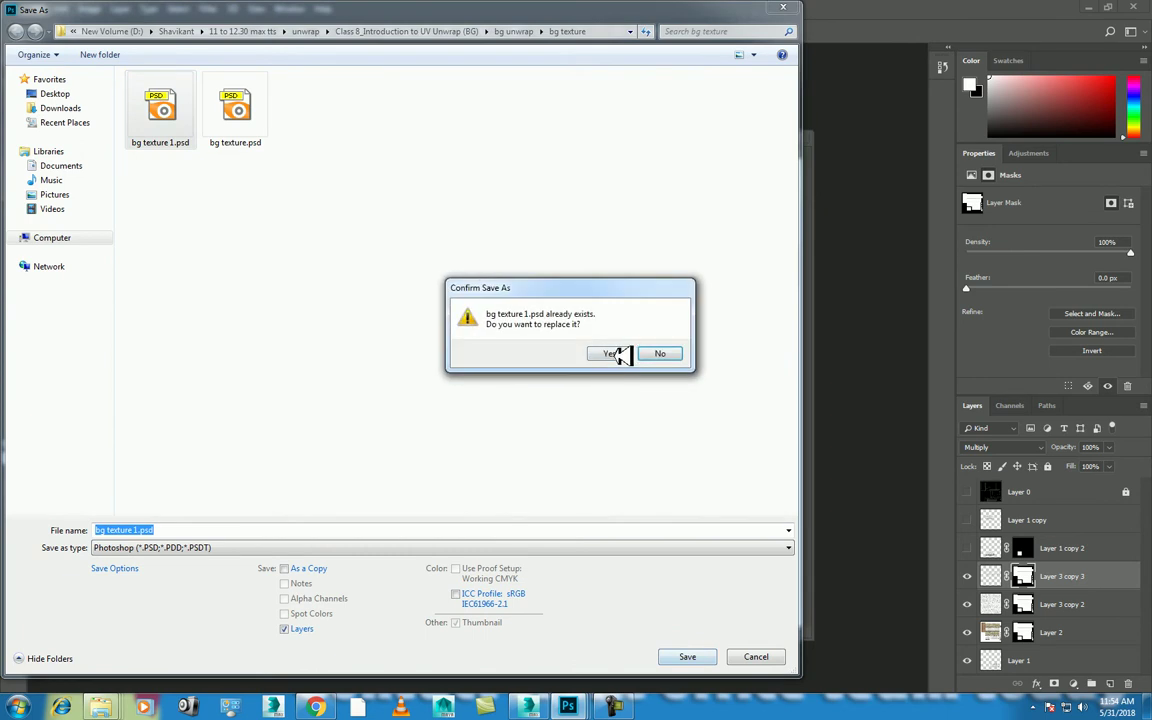
{"action": "left_click", "coordinate": [612, 354]}
{"action": "left_click", "coordinate": [732, 197]}
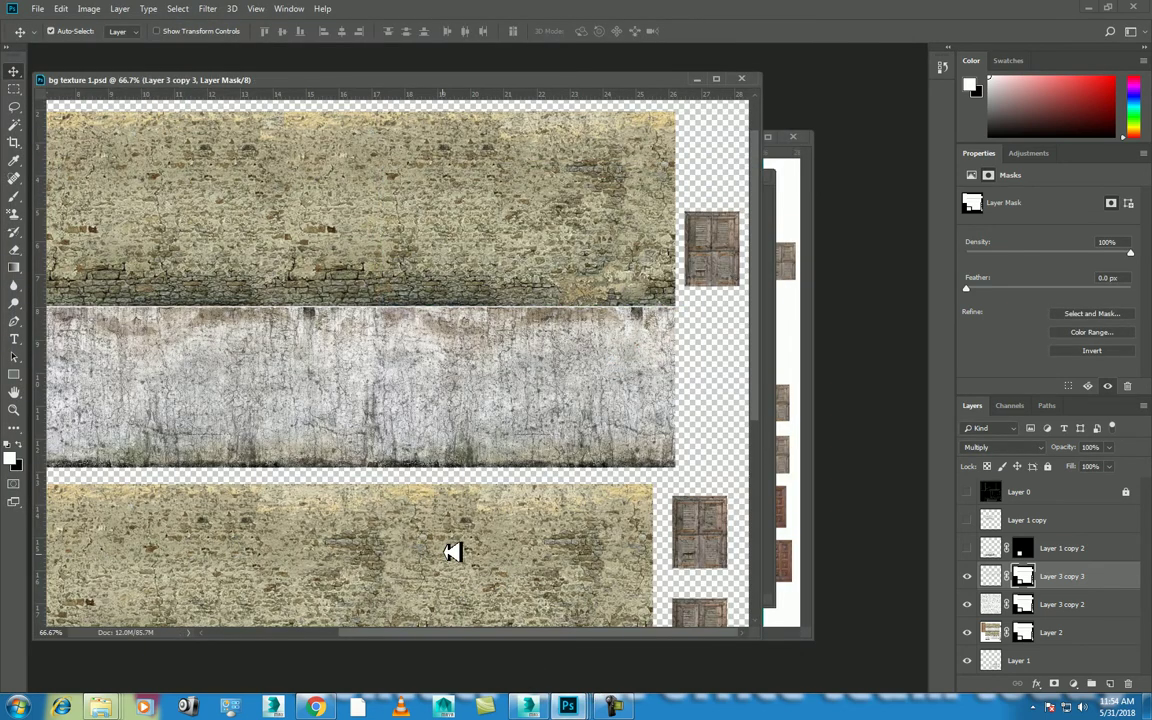
- Save a JPEG copy named 'bg texture _dust & dirt' at Quality 12
{"action": "key", "text": "ctrl+shift+s"}
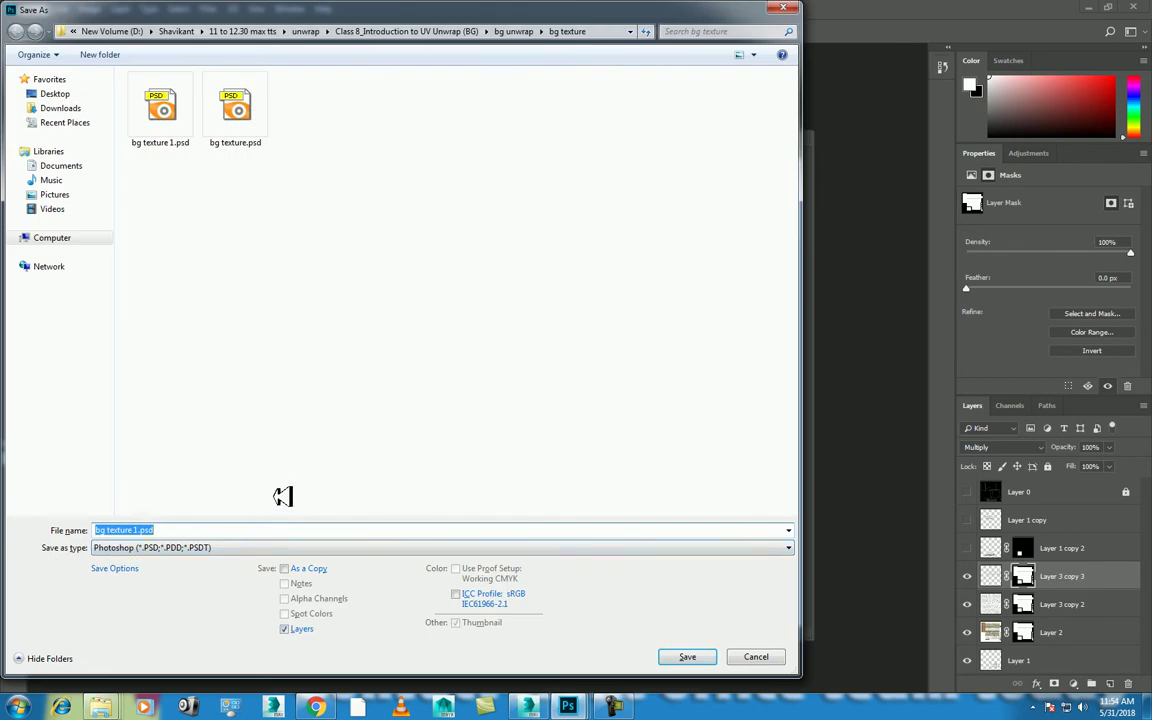
{"action": "key", "text": "Tab"}
{"action": "key", "text": "j"}
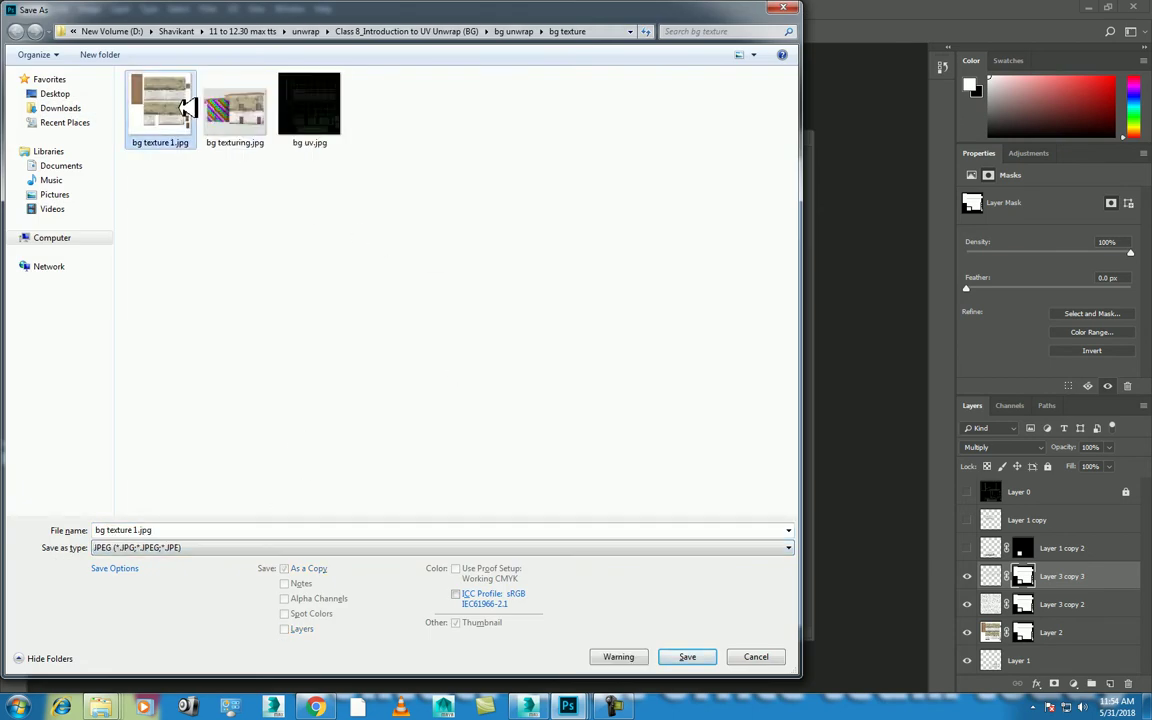
{"action": "left_click", "coordinate": [155, 531]}
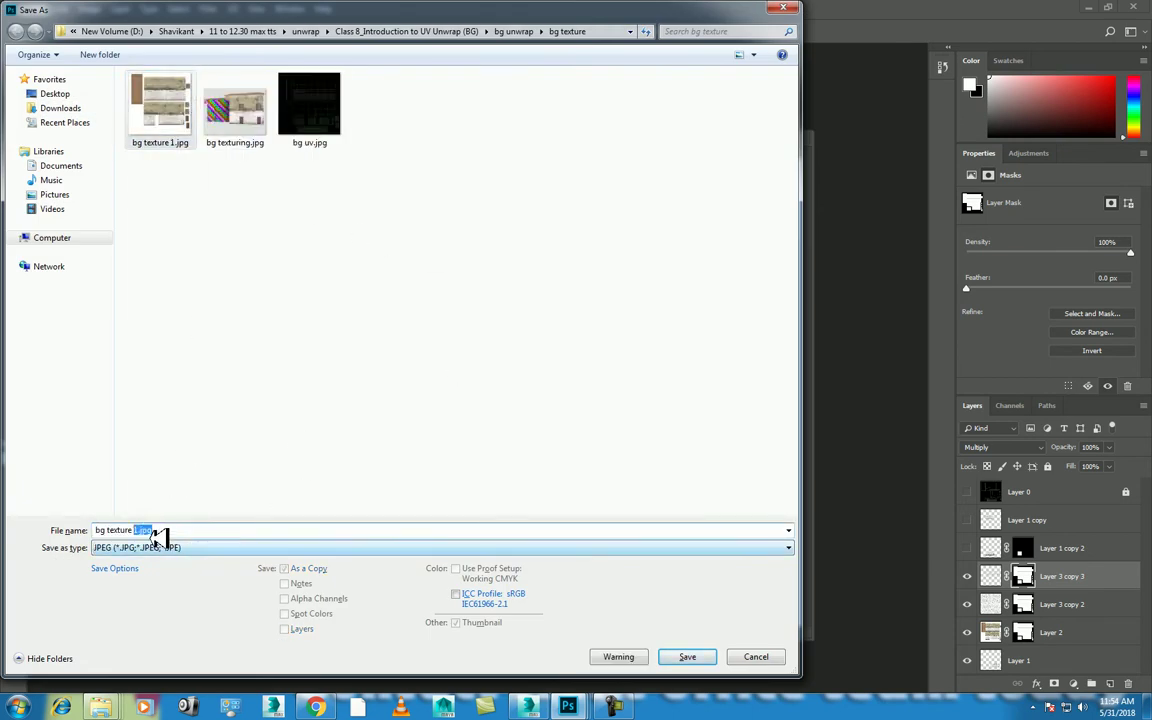
{"action": "key", "text": "BackSpace"}
{"action": "type", "text": "_dust & dirt"}
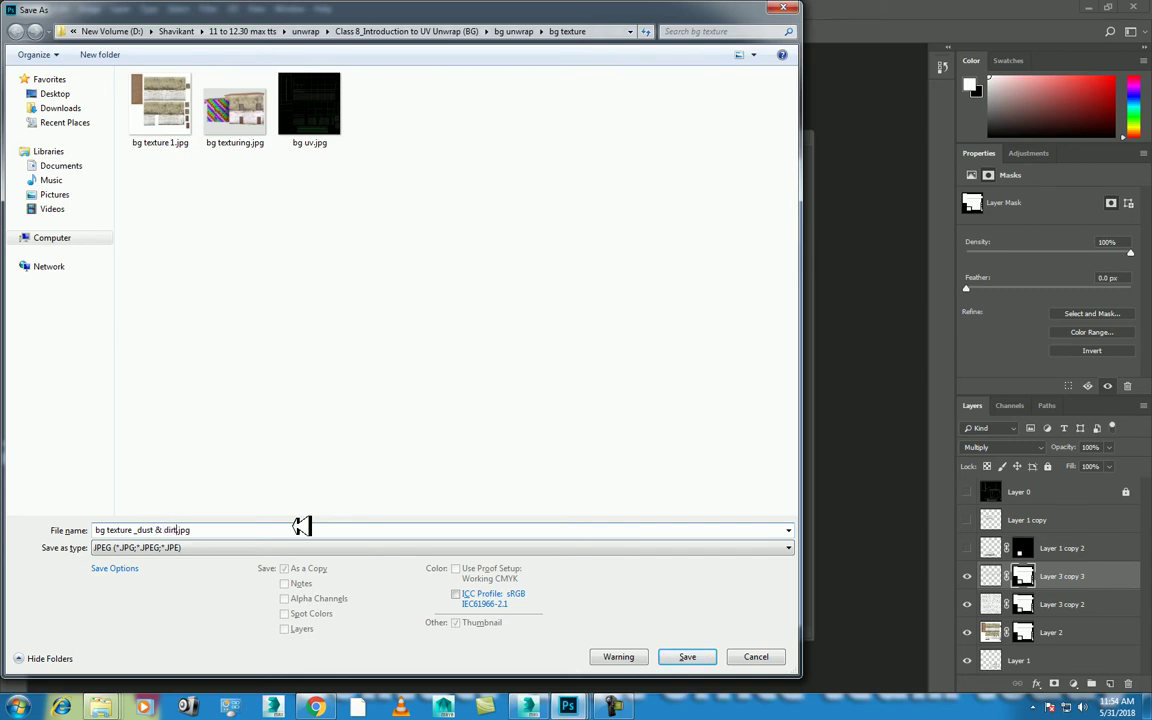
{"action": "key", "text": "Return"}
{"action": "key", "text": "Return"}
- Switch to the 3ds Max scene, orbit around the building and open the Material Editor
{"action": "left_click", "coordinate": [527, 706]}
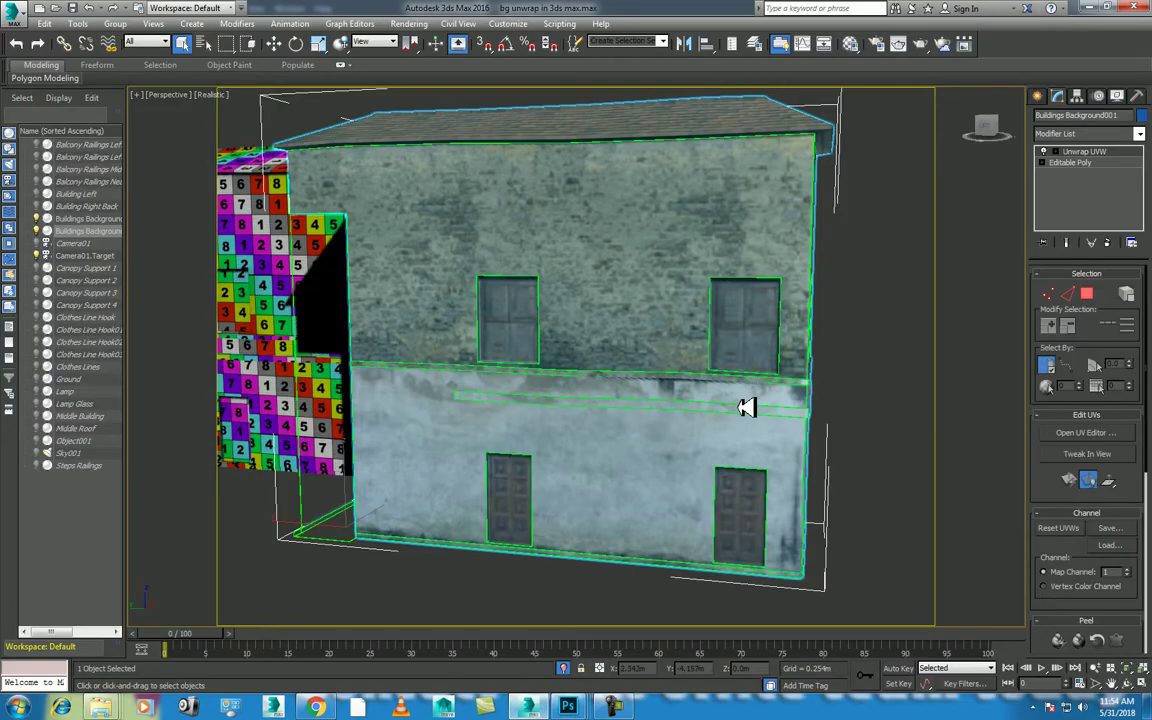
{"action": "left_click_drag", "start_coordinate": [662, 408], "coordinate": [676, 390]}
{"action": "mouse_move", "coordinate": [610, 374]}
{"action": "left_mouse_down"}
{"action": "mouse_move", "coordinate": [686, 383]}
{"action": "mouse_move", "coordinate": [591, 334]}
{"action": "mouse_move", "coordinate": [632, 363]}
{"action": "left_mouse_up"}
{"action": "key", "text": "m"}
- Clone the building as Buildings Background002 and slide it beside the original in Top view
{"action": "right_click", "coordinate": [590, 333]}
{"action": "left_click", "coordinate": [625, 348]}
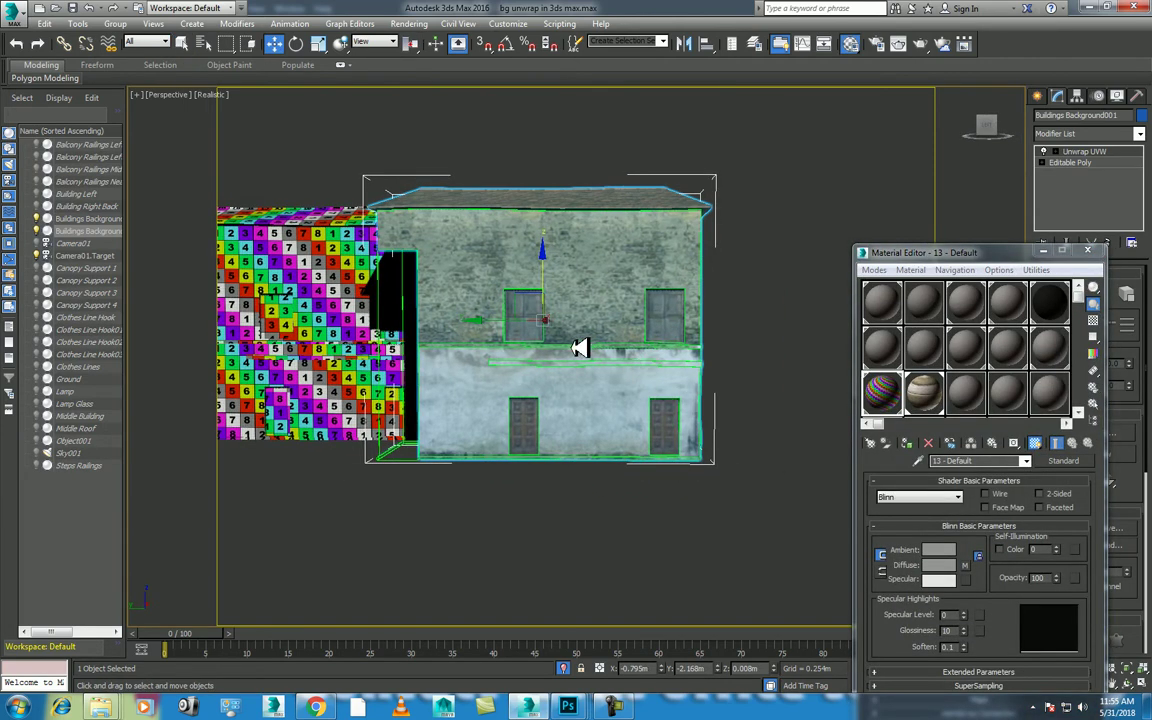
{"action": "left_click_drag", "start_coordinate": [486, 323], "coordinate": [766, 339], "text": "shift"}
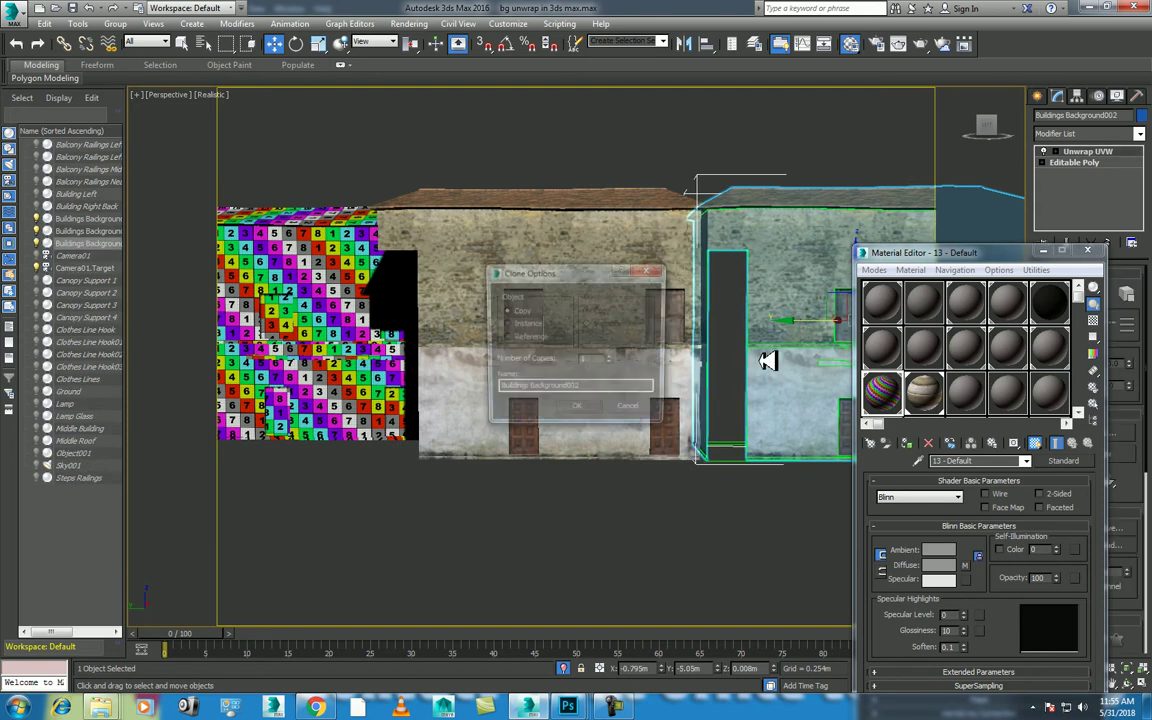
{"action": "left_click", "coordinate": [577, 411]}
{"action": "key", "text": "t"}
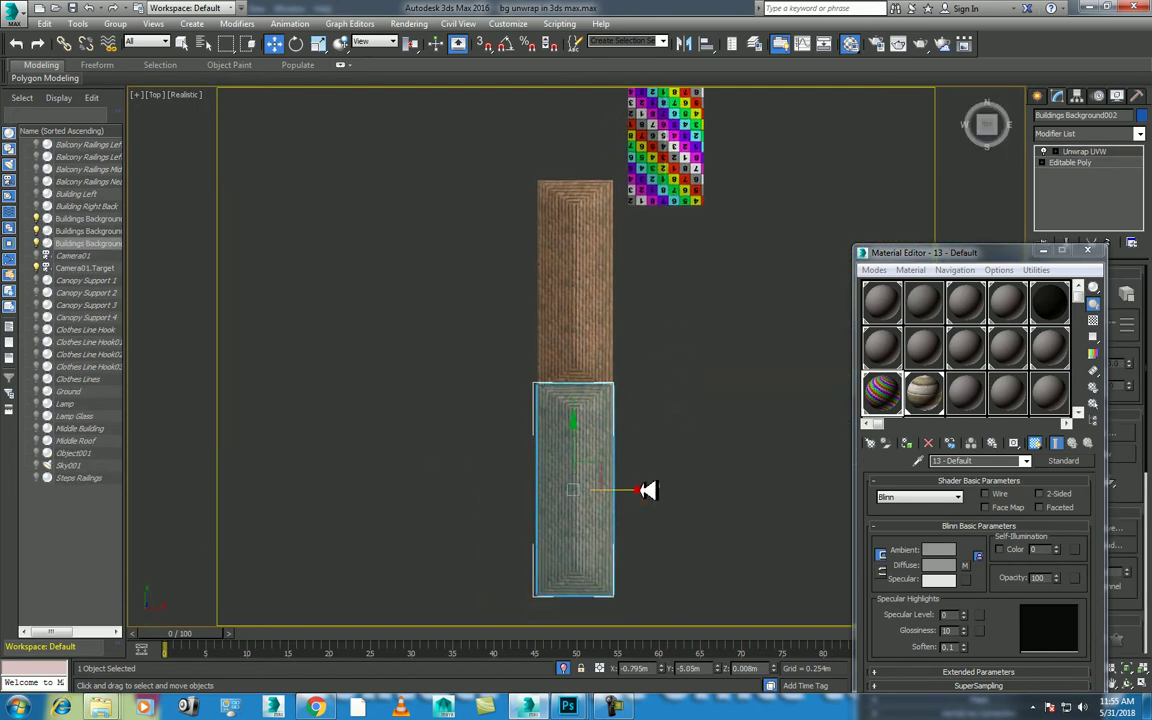
{"action": "left_click_drag", "start_coordinate": [648, 490], "coordinate": [560, 490]}
{"action": "key", "text": "p"}
{"action": "left_click_drag", "start_coordinate": [630, 467], "coordinate": [738, 388]}
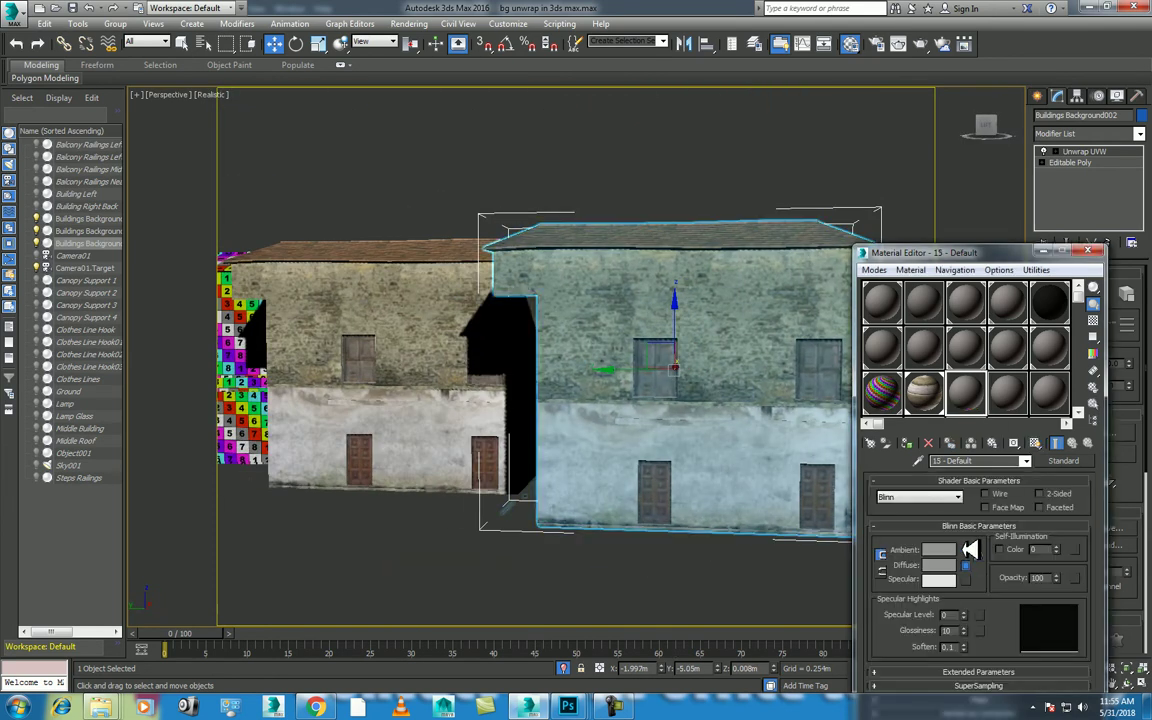
- Load bg texture _dust & dirt.jpg as the Bitmap diffuse map and show it shaded in the viewport
{"action": "left_click", "coordinate": [966, 565]}
{"action": "double_click", "coordinate": [537, 178]}
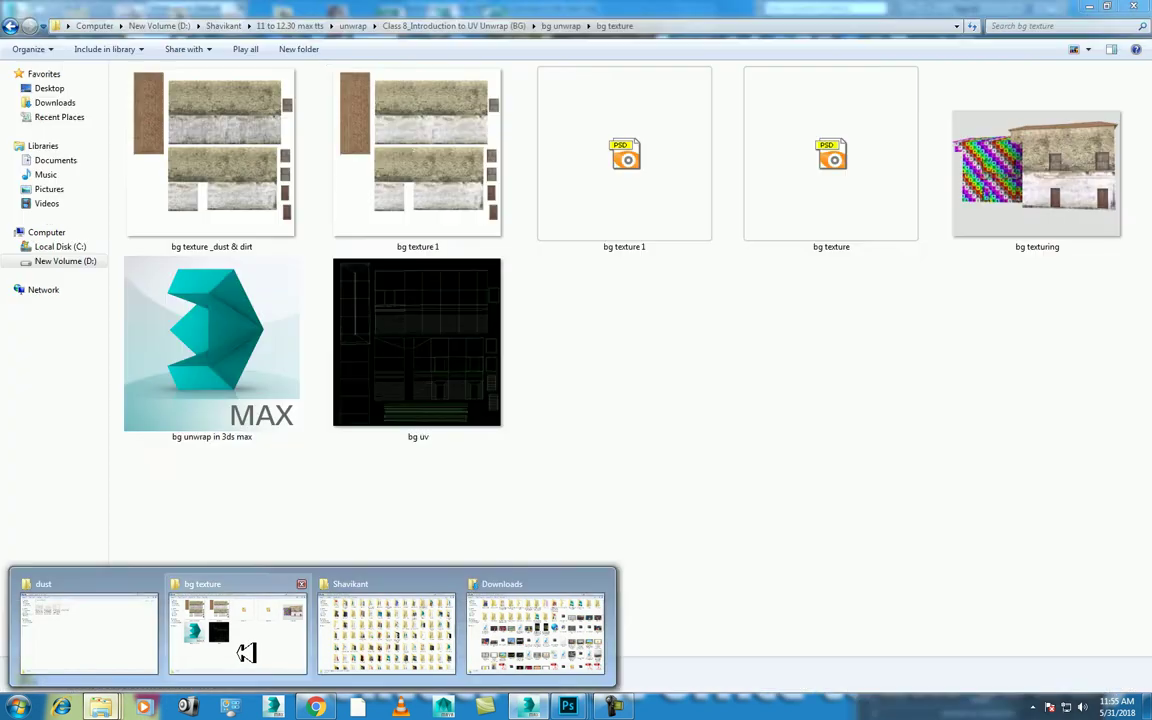
{"action": "mouse_move", "coordinate": [100, 706]}
{"action": "left_click", "coordinate": [230, 605]}
{"action": "left_click", "coordinate": [655, 23]}
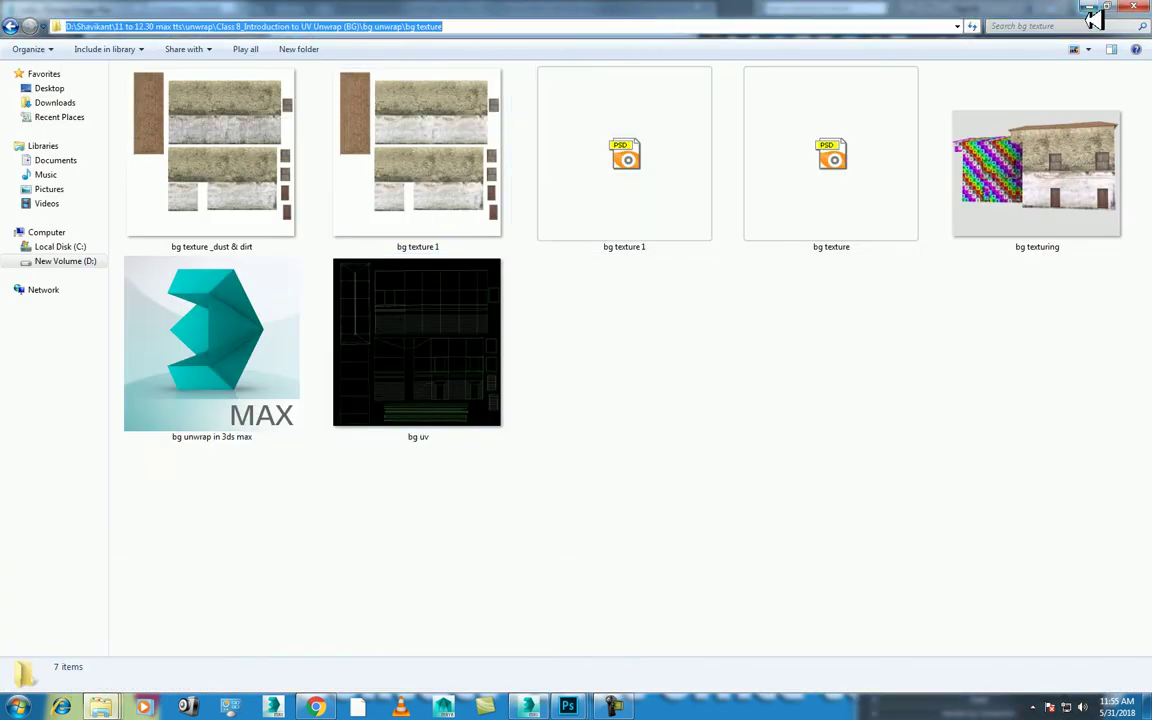
{"action": "key", "text": "alt+Tab"}
{"action": "type", "text": "D:\\Shavikant\\11 to 12.30 max tts\\unwrap\\Class 8_Introduction to UV Unwrap (BG)\\bg unwrap\\bg texture"}
{"action": "key", "text": "Return"}
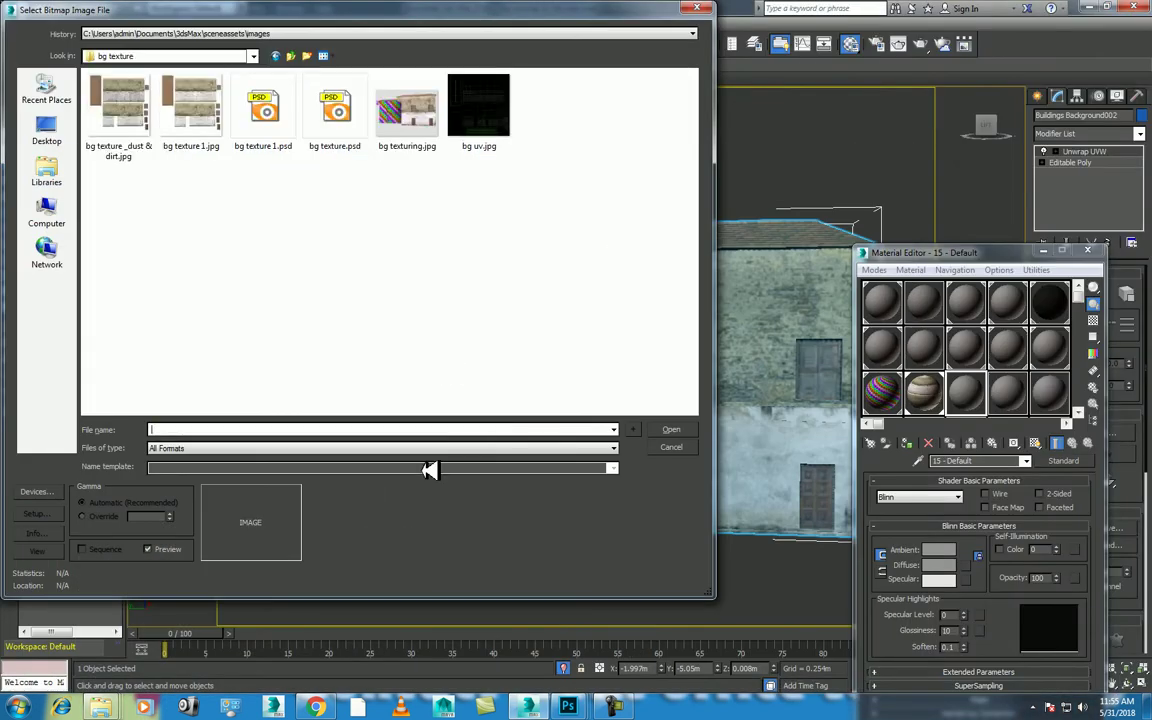
{"action": "double_click", "coordinate": [131, 110]}
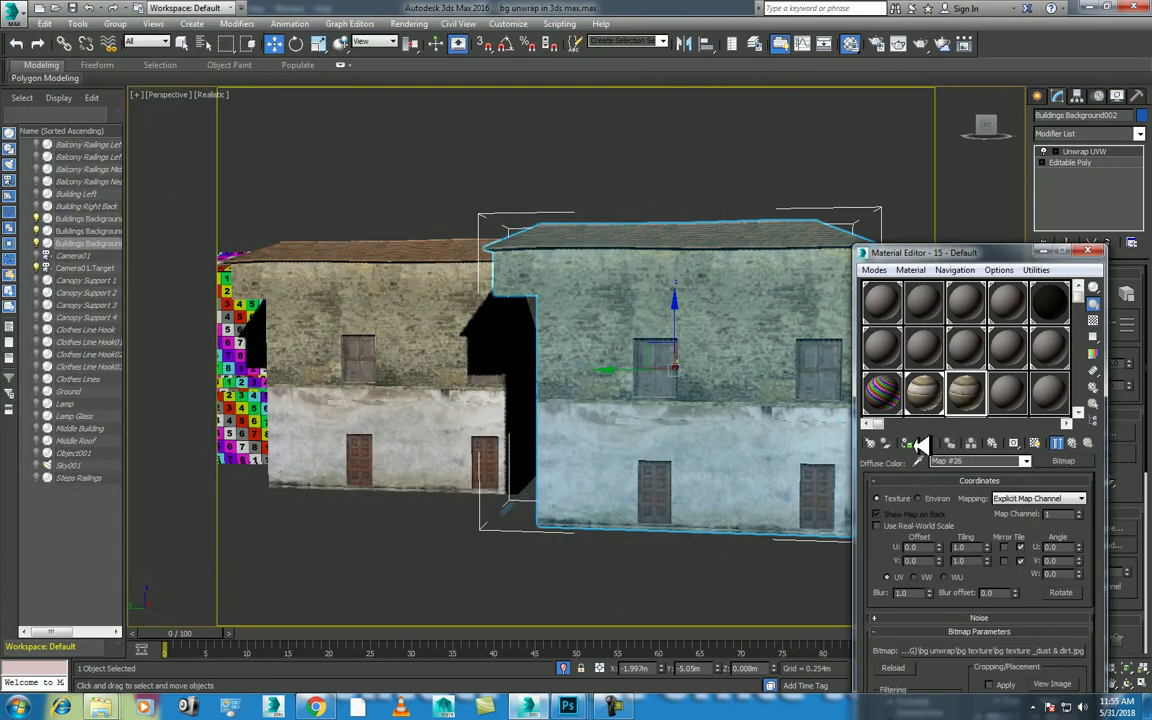
{"action": "left_click", "coordinate": [1035, 442]}
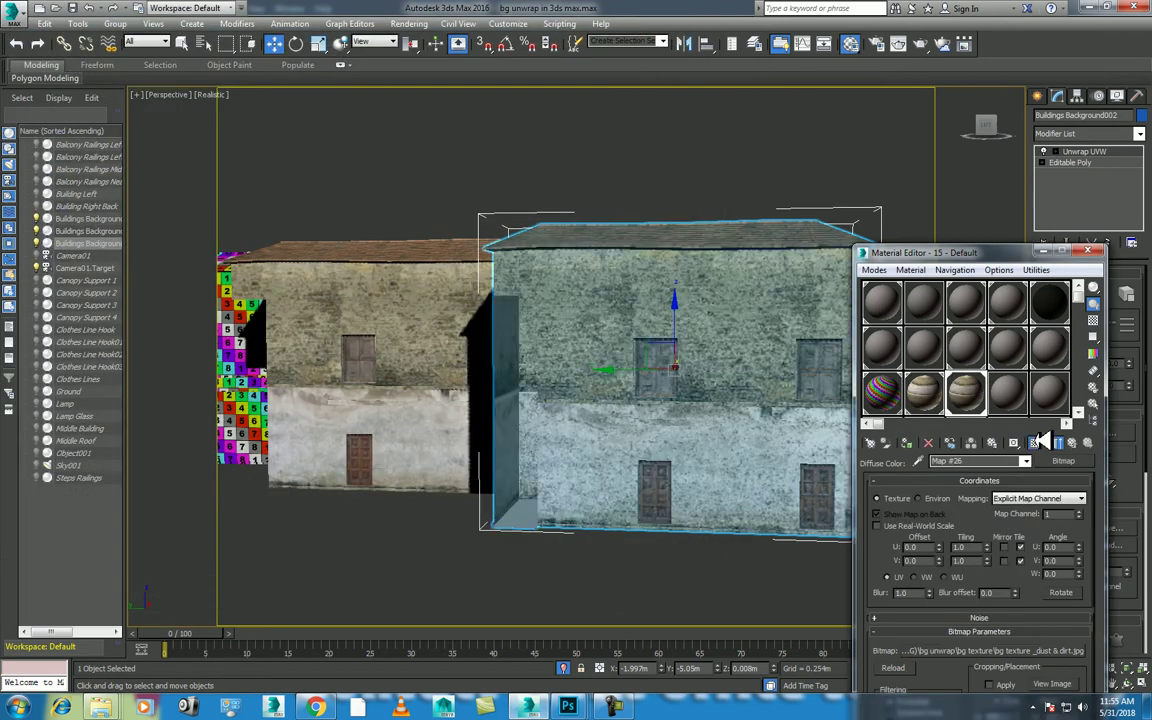
{"action": "left_click", "coordinate": [690, 579]}
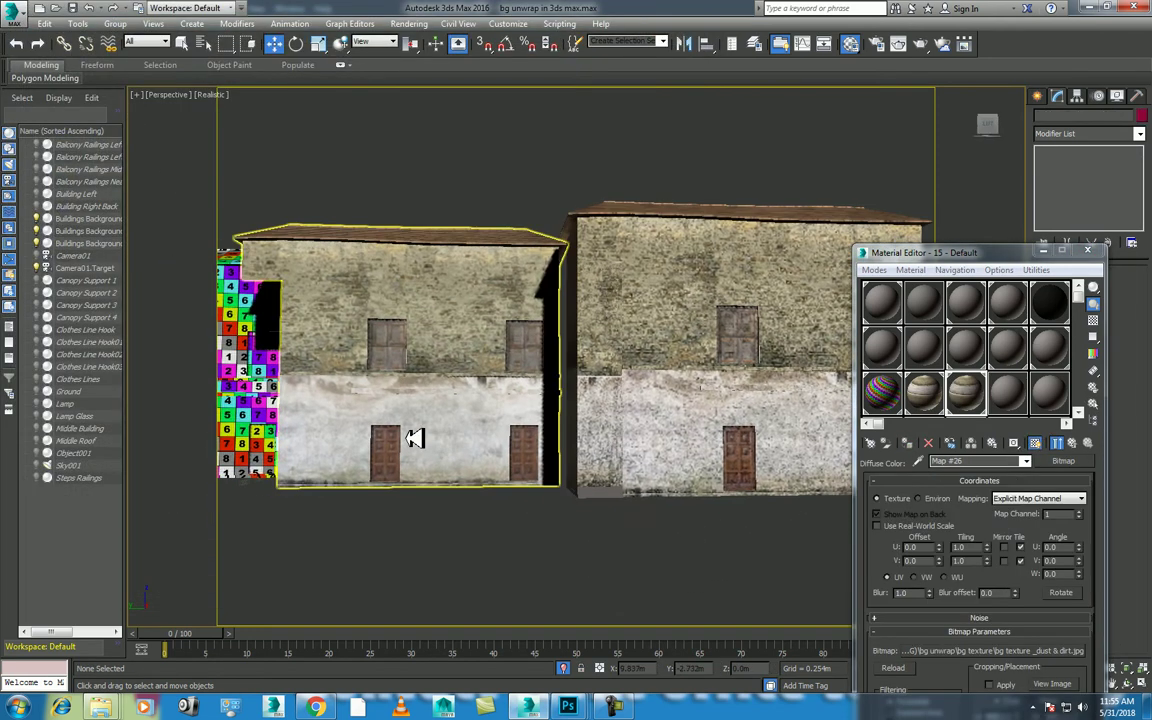
{"action": "key", "text": "shift+q"}
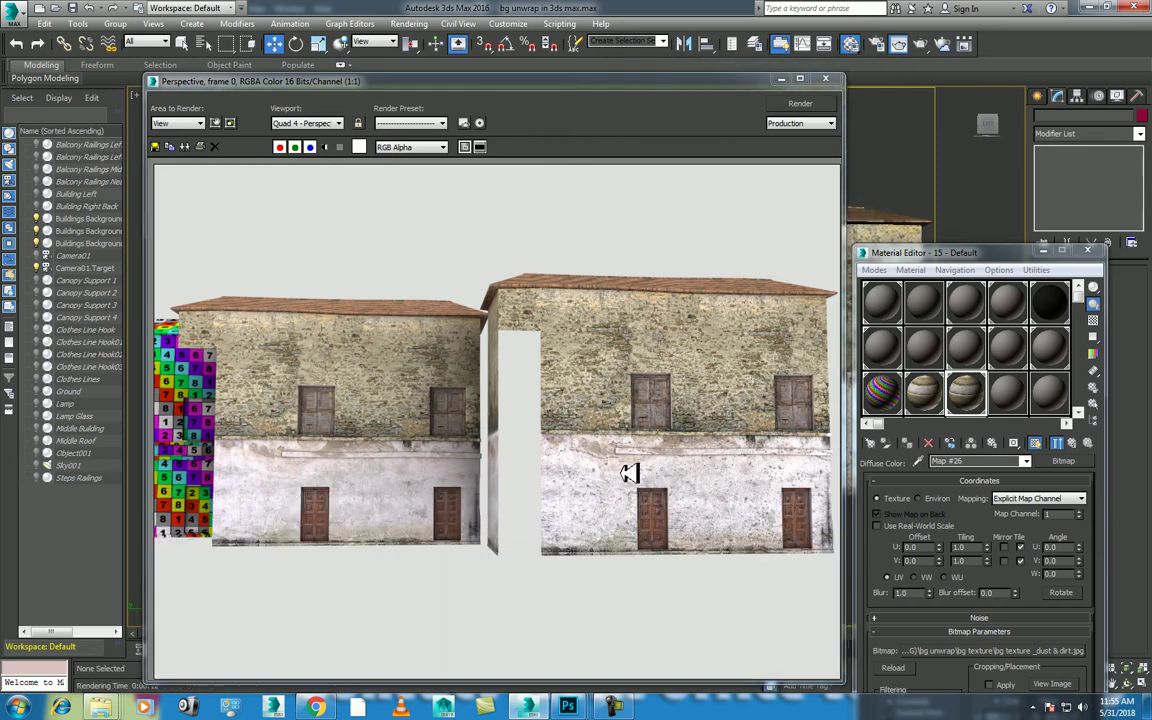
{"action": "left_click", "coordinate": [825, 78]}
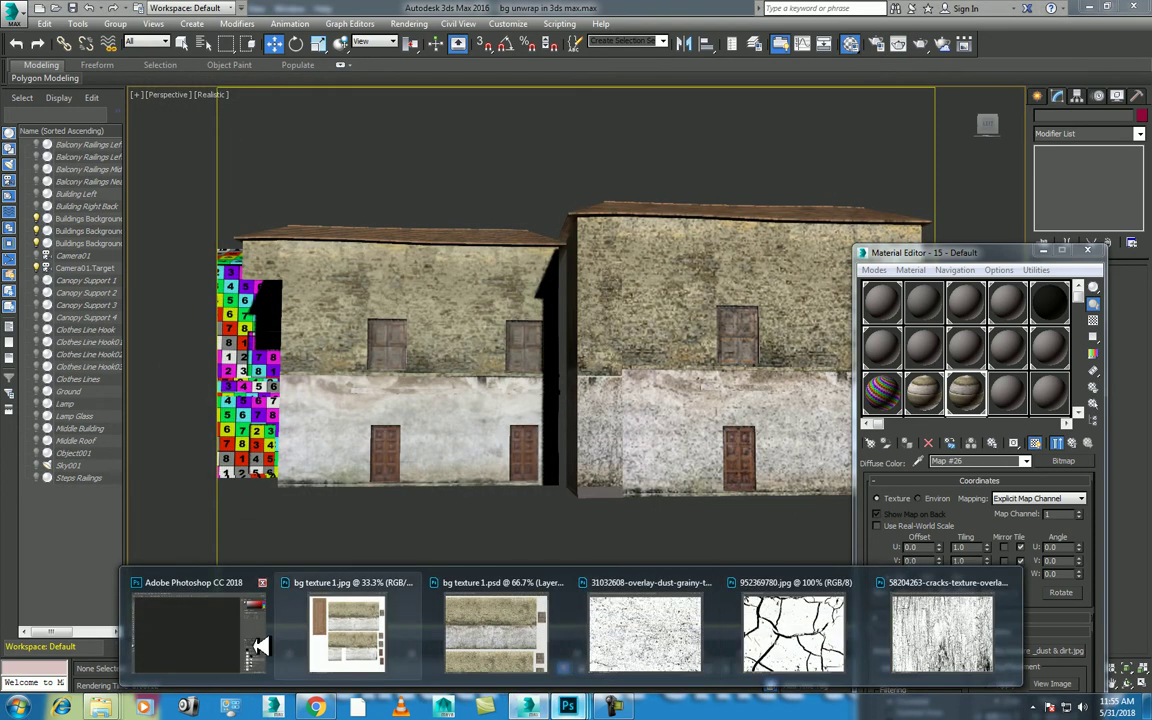
- Bring the wall texture forward, toggle Layer 3 copy 3 to compare, and cancel an Open dialog
{"action": "mouse_move", "coordinate": [567, 707]}
{"action": "left_click", "coordinate": [220, 577]}
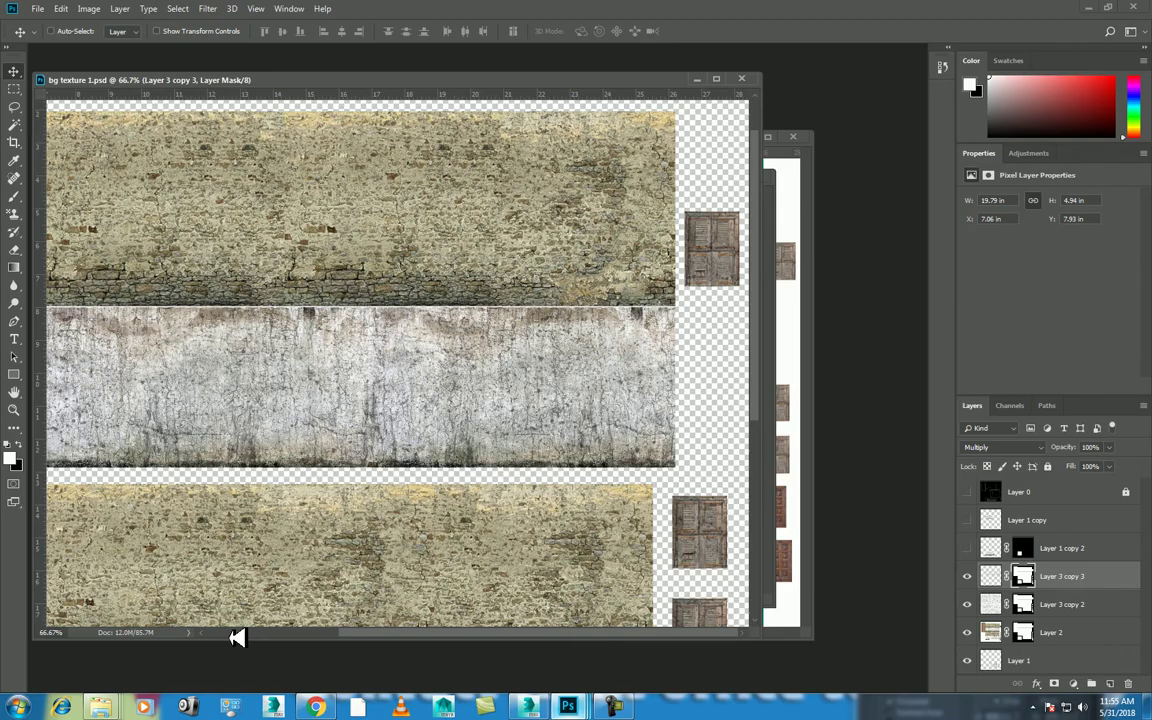
{"action": "left_click", "coordinate": [1072, 600]}
{"action": "left_click", "coordinate": [967, 576]}
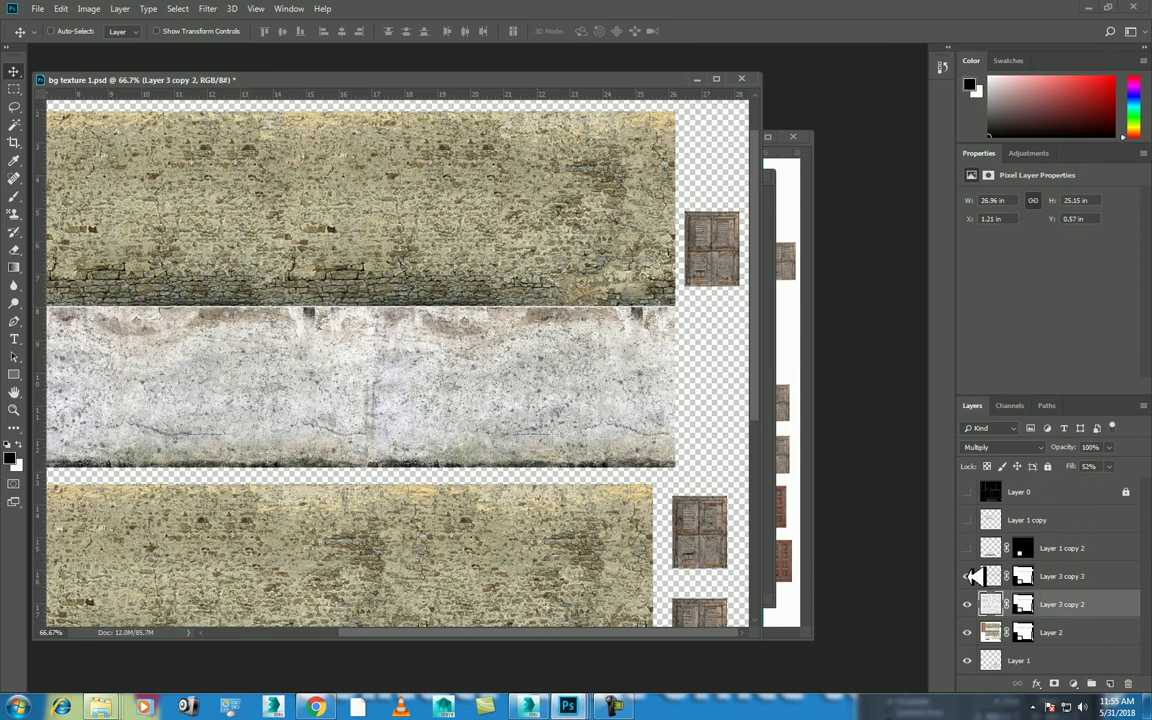
{"action": "left_click", "coordinate": [1100, 576]}
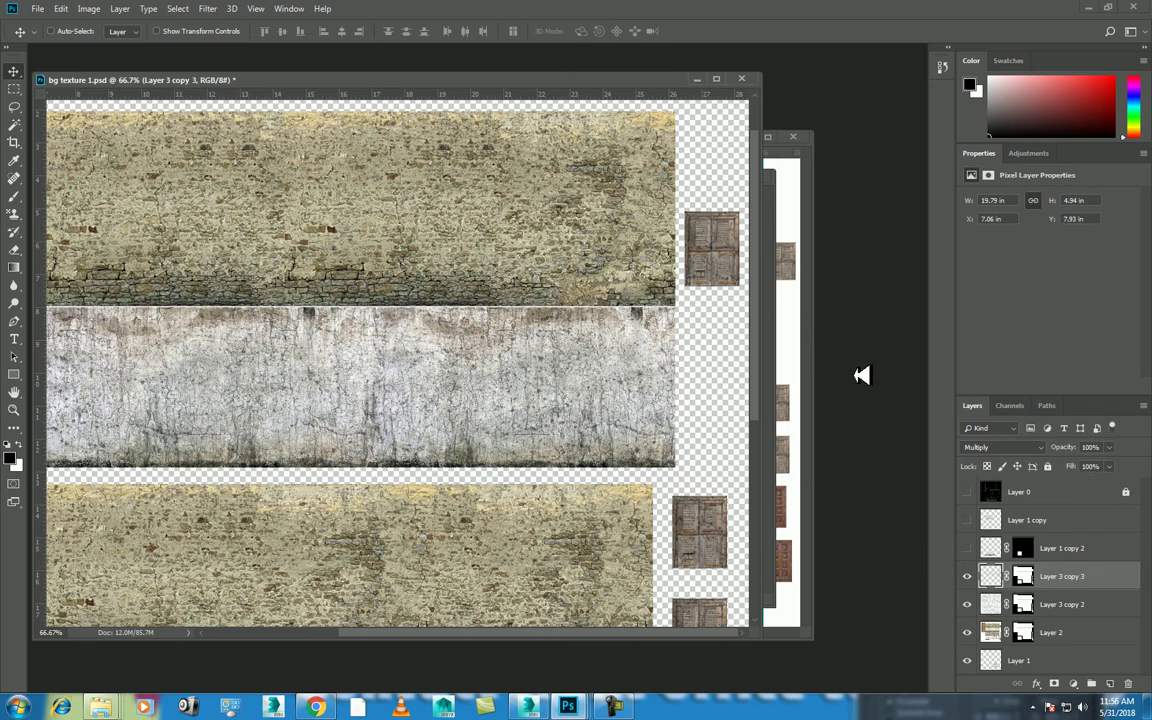
{"action": "key", "text": "ctrl+o"}
{"action": "left_click", "coordinate": [760, 578]}
- Close the grainy dust texture without saving and rearrange the bg texture document windows
{"action": "left_click_drag", "start_coordinate": [634, 88], "coordinate": [692, 337]}
{"action": "left_click_drag", "start_coordinate": [560, 172], "coordinate": [666, 131]}
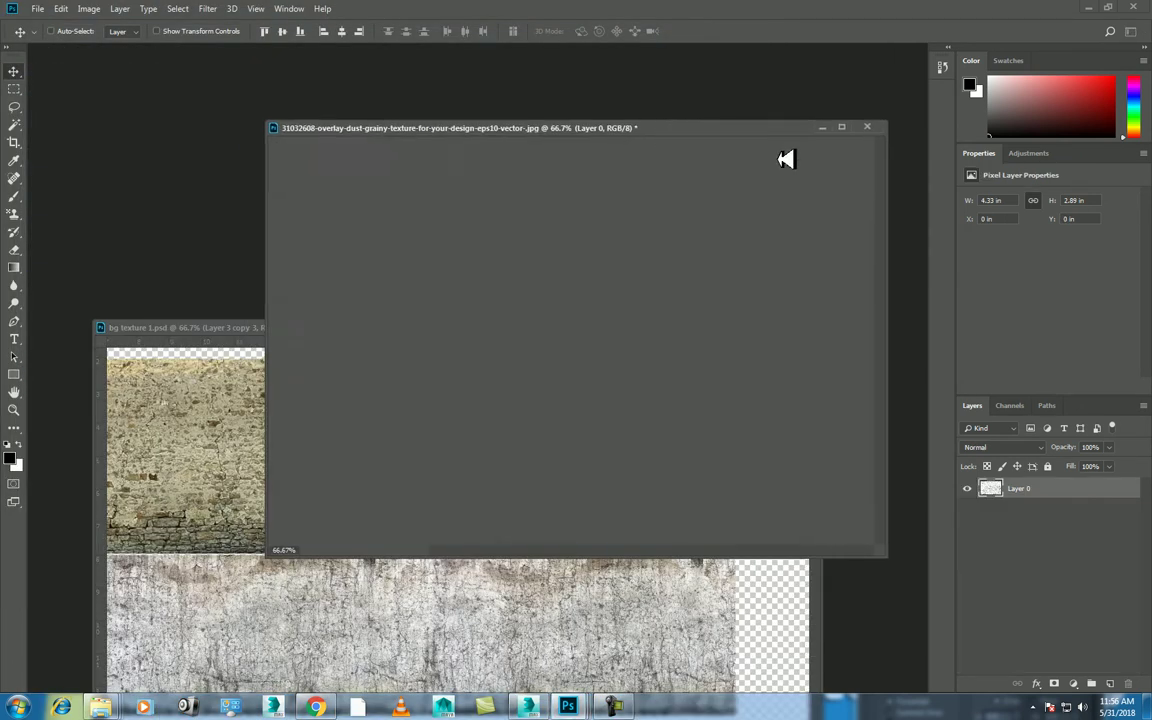
{"action": "left_click", "coordinate": [867, 127]}
{"action": "left_click", "coordinate": [569, 261]}
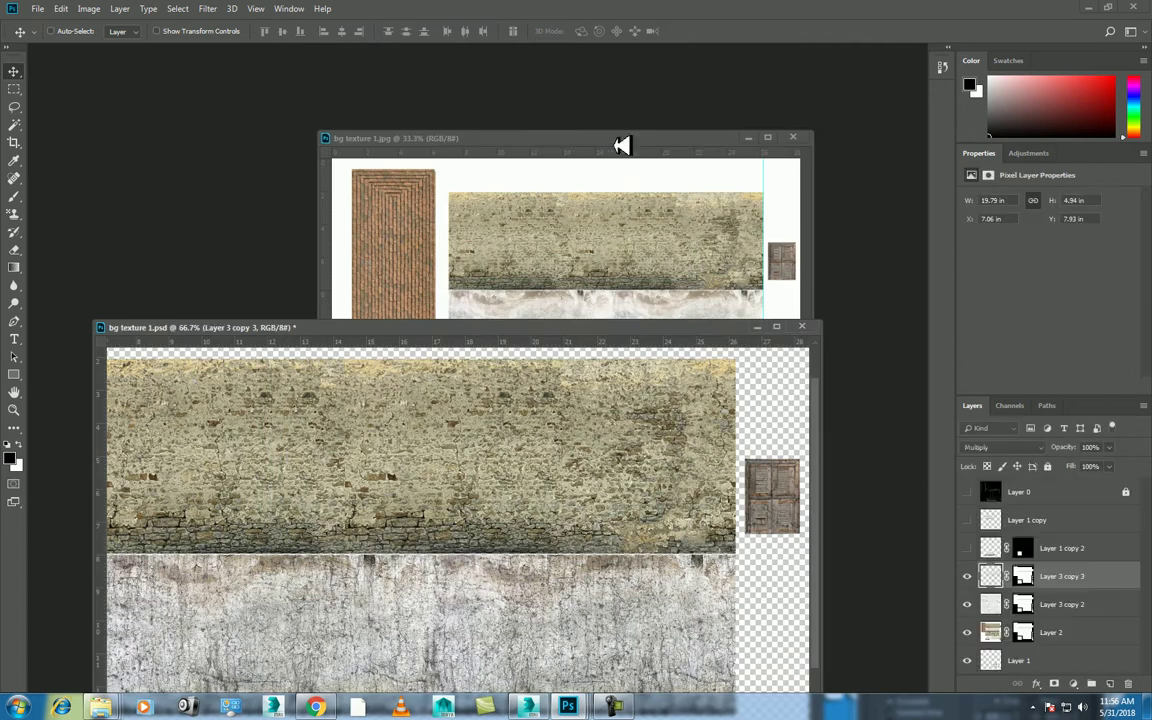
{"action": "left_click_drag", "start_coordinate": [690, 137], "coordinate": [807, 100]}
{"action": "left_click_drag", "start_coordinate": [370, 327], "coordinate": [347, 130]}
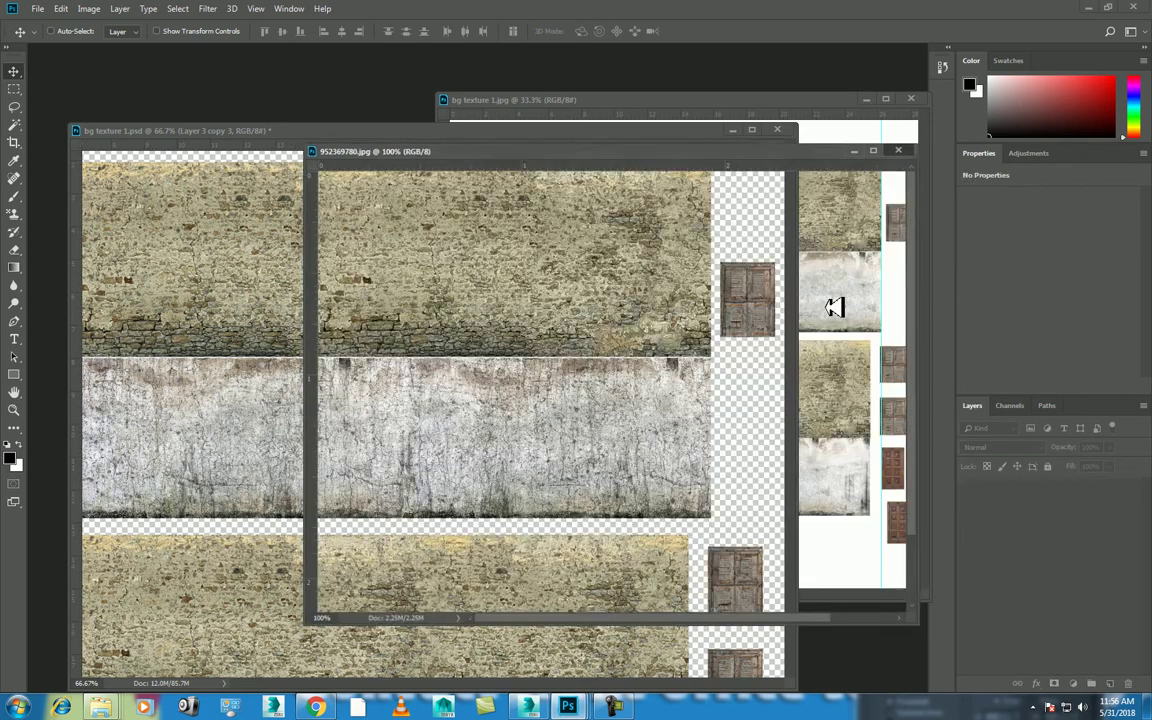
{"action": "mouse_move", "coordinate": [567, 707]}
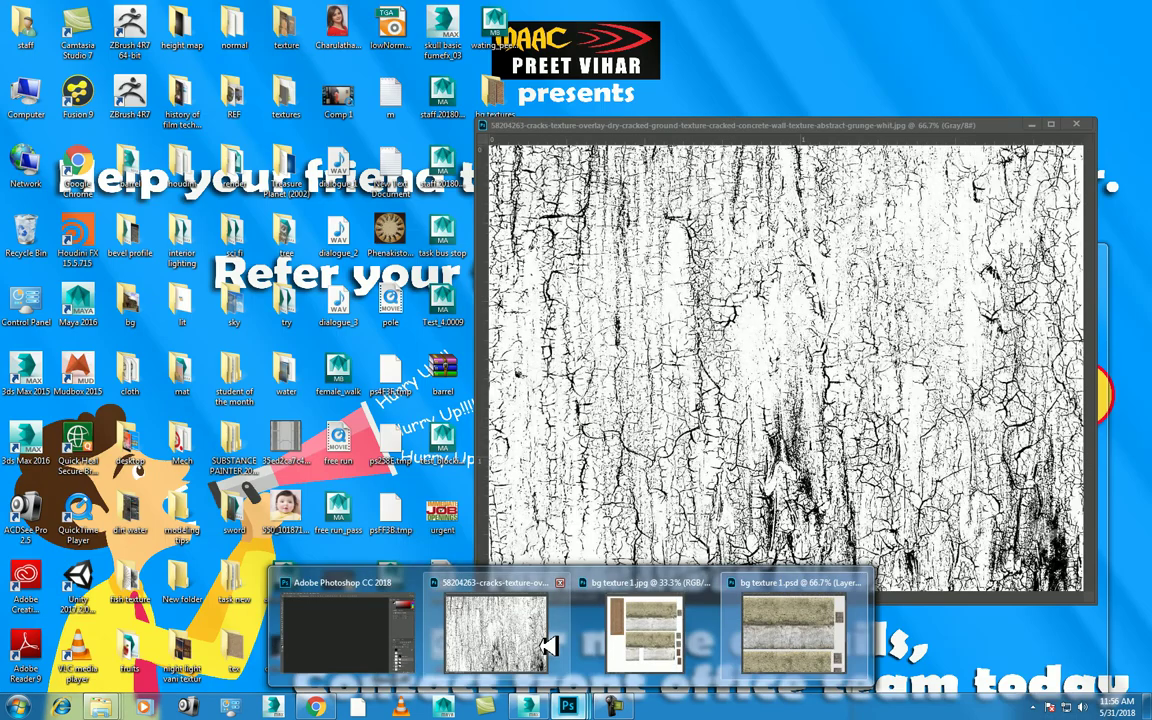
- Navigate Explorer up from the dust folder to the cracks folder, minimise it, and start Photoshop's Open
{"action": "left_click", "coordinate": [538, 643]}
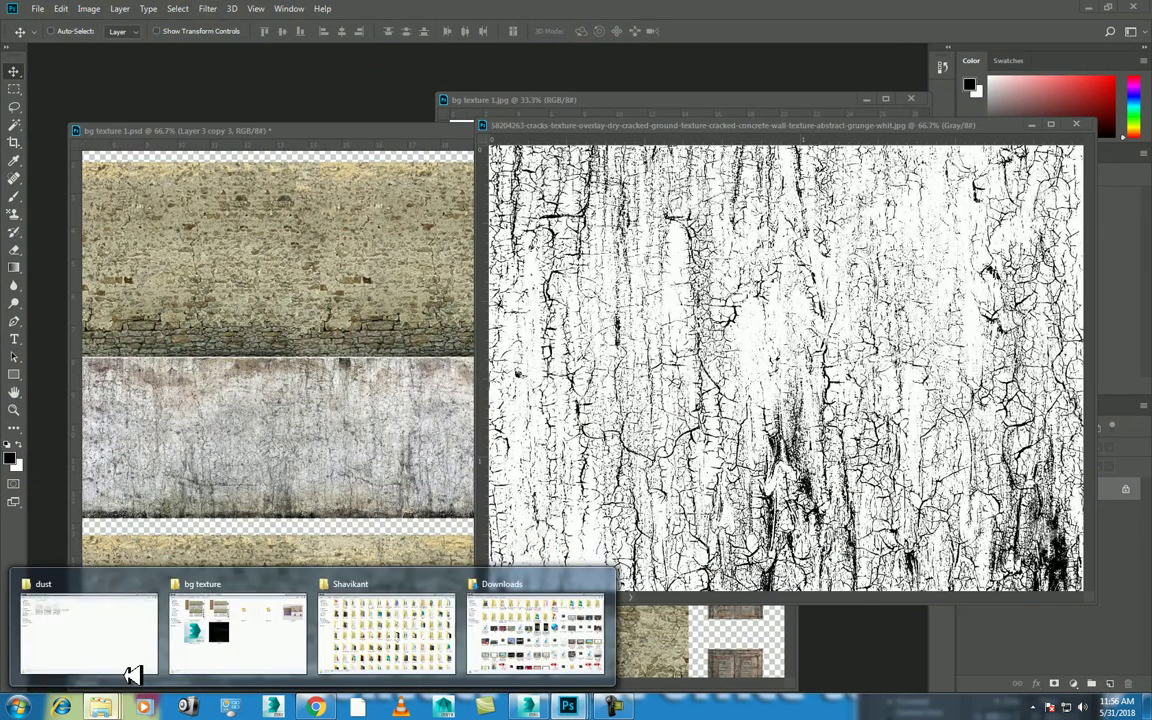
{"action": "mouse_move", "coordinate": [100, 707]}
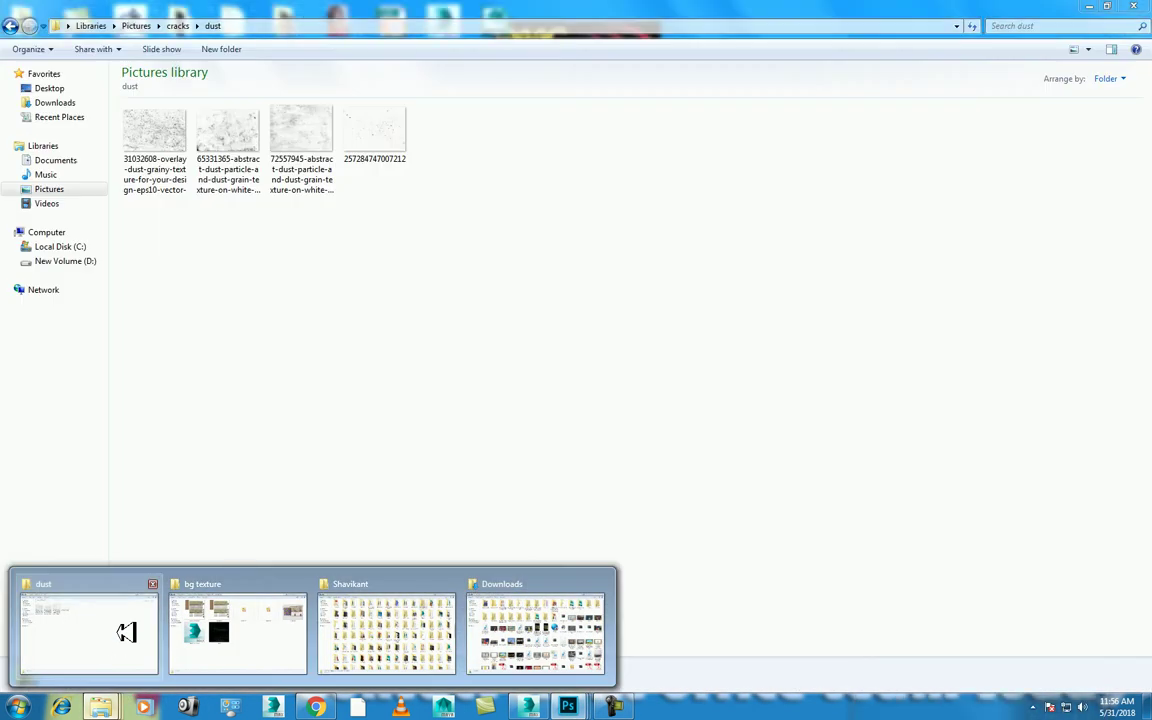
{"action": "left_click", "coordinate": [122, 634]}
{"action": "left_click", "coordinate": [187, 26]}
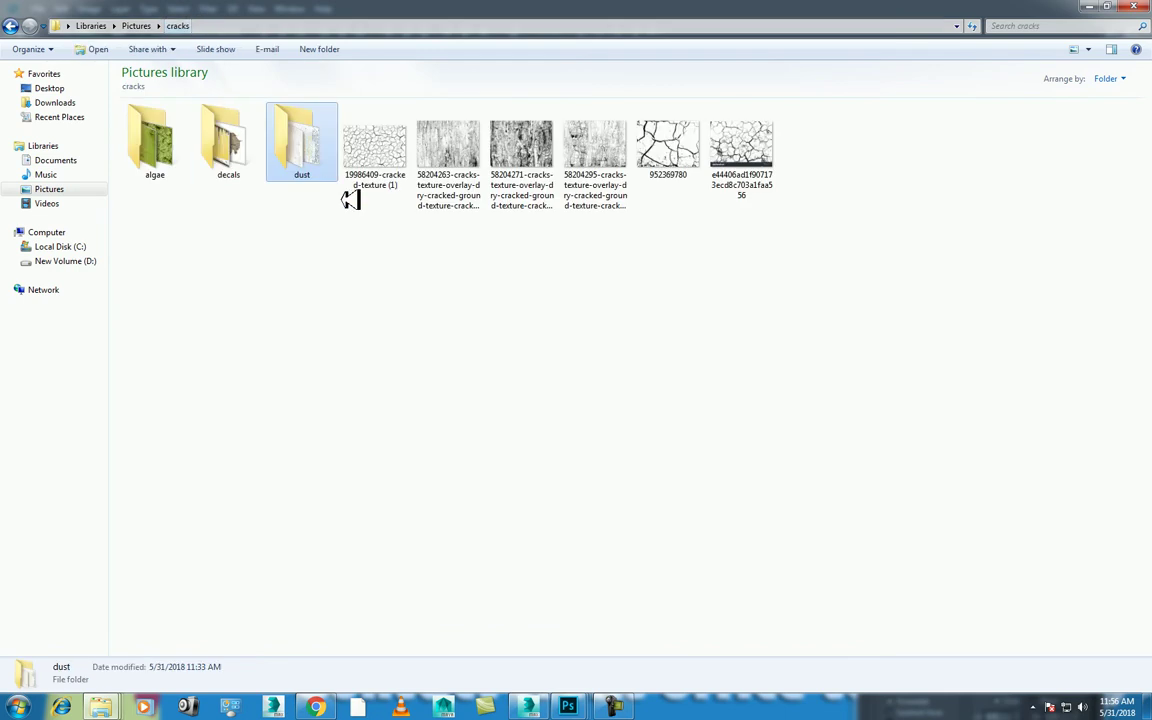
{"action": "left_click", "coordinate": [306, 208]}
{"action": "left_click", "coordinate": [540, 26]}
{"action": "key", "text": "Escape"}
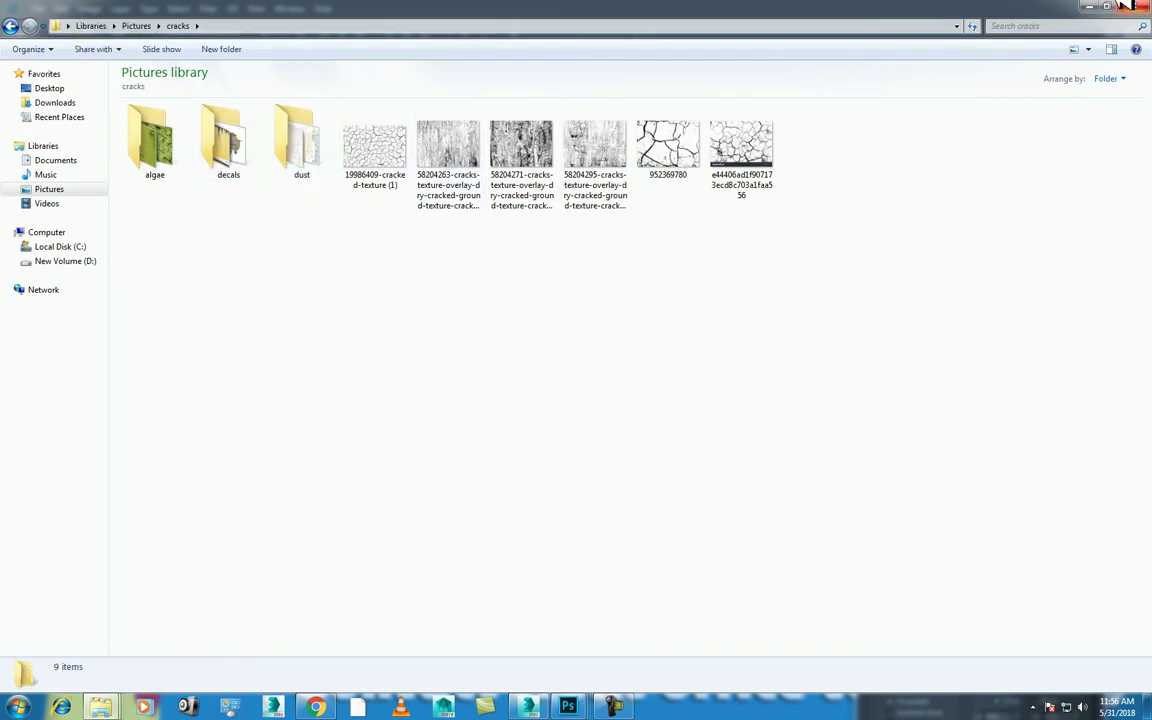
{"action": "left_click", "coordinate": [1095, 7]}
{"action": "key", "text": "ctrl+o"}
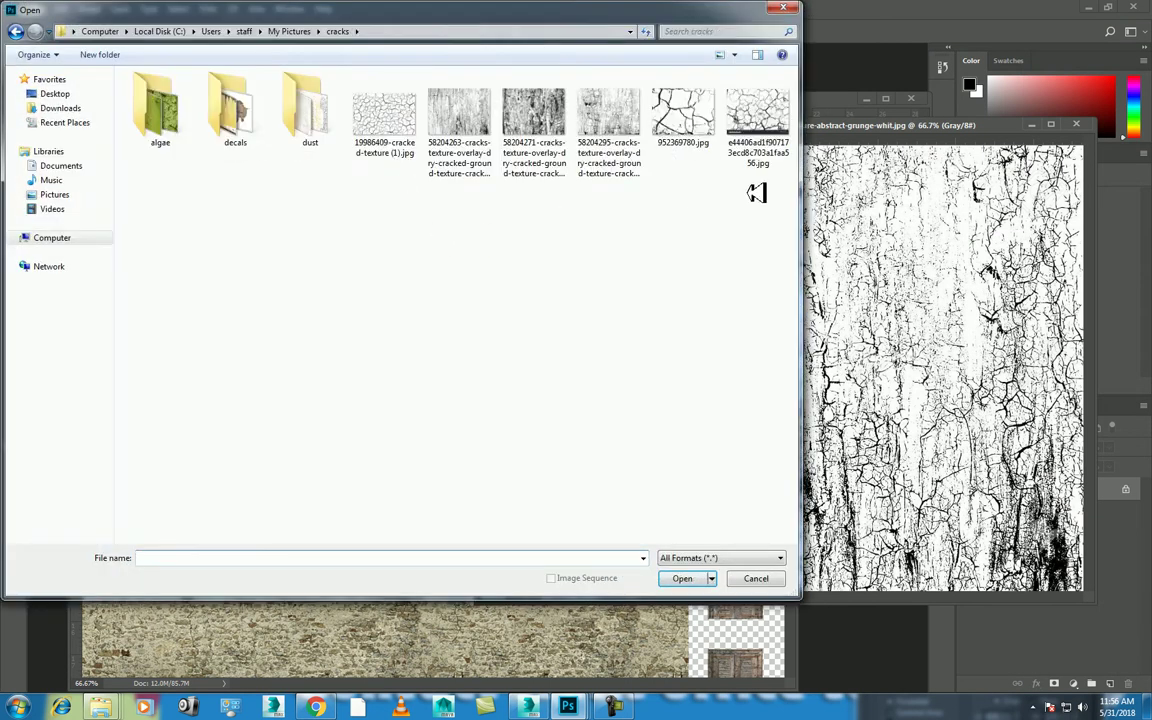
- Open the cracked-earth image, select all of it and drag it into bg texture 1.psd
{"action": "double_click", "coordinate": [757, 108]}
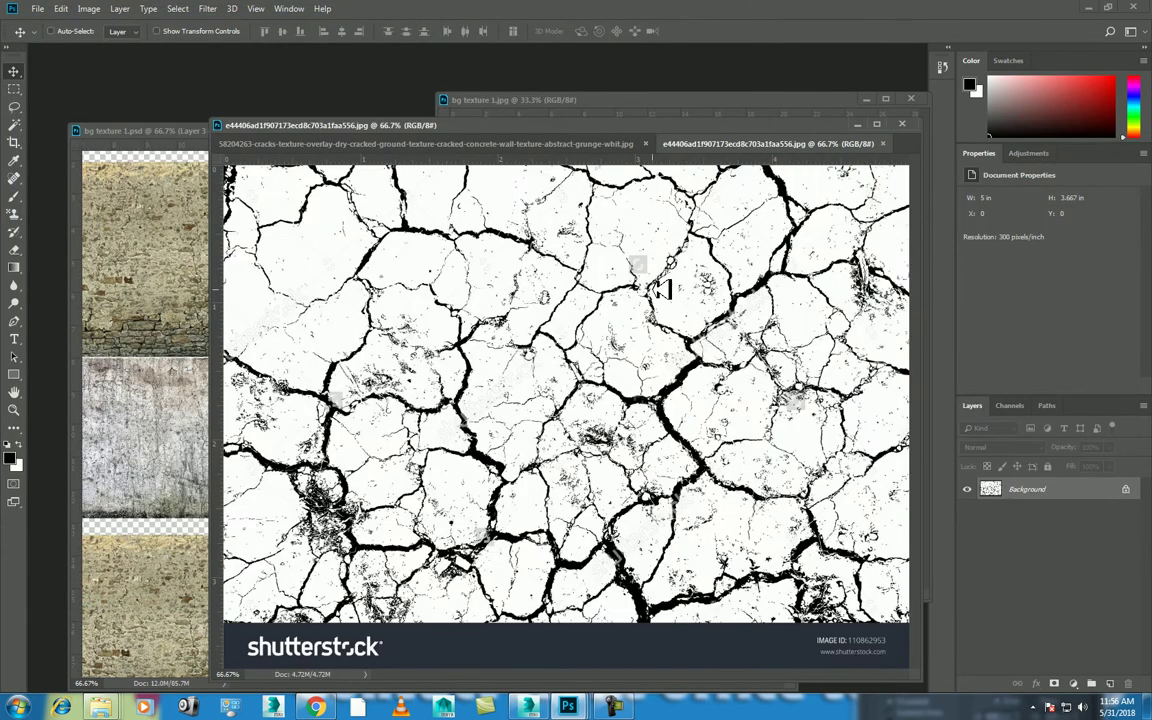
{"action": "key", "text": "ctrl+minus"}
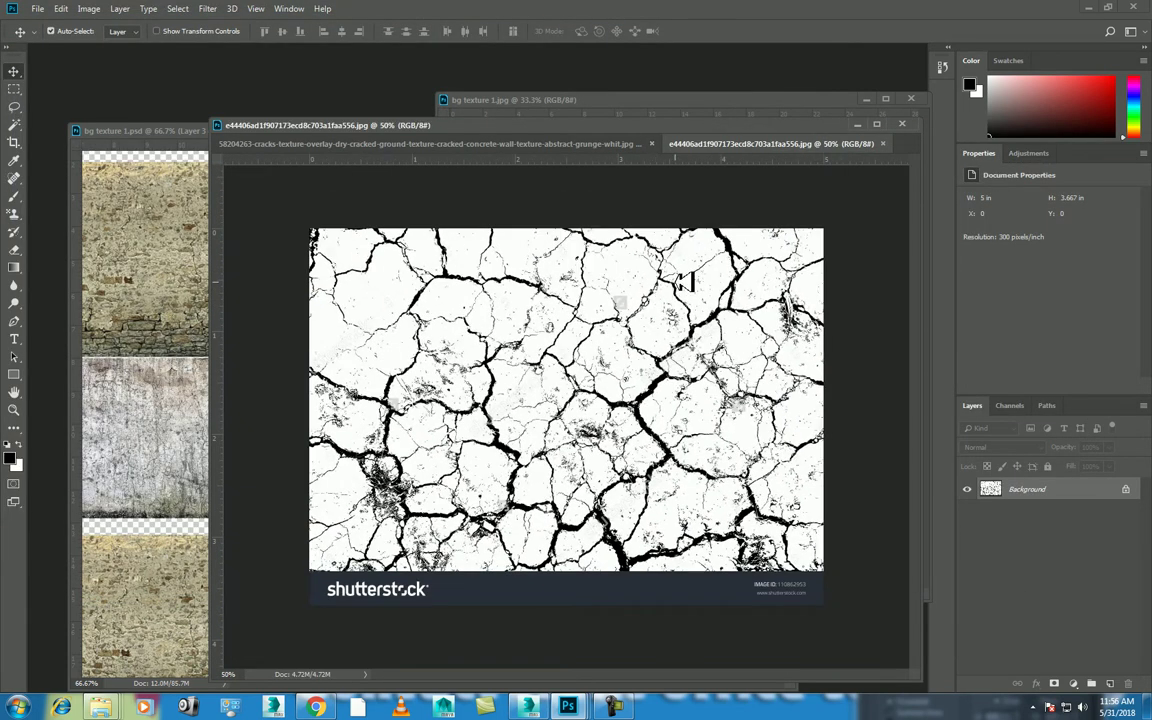
{"action": "key", "text": "m"}
{"action": "left_click_drag", "start_coordinate": [306, 224], "coordinate": [838, 570]}
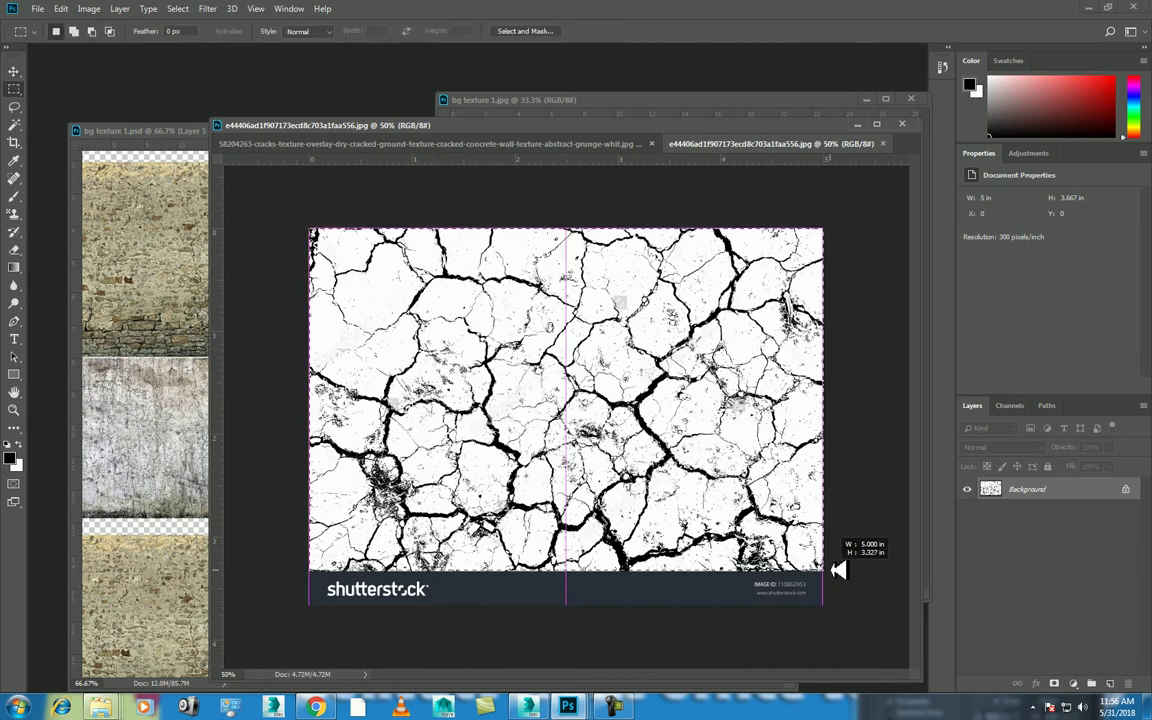
{"action": "key", "text": "v"}
{"action": "left_click_drag", "start_coordinate": [522, 411], "coordinate": [180, 288]}
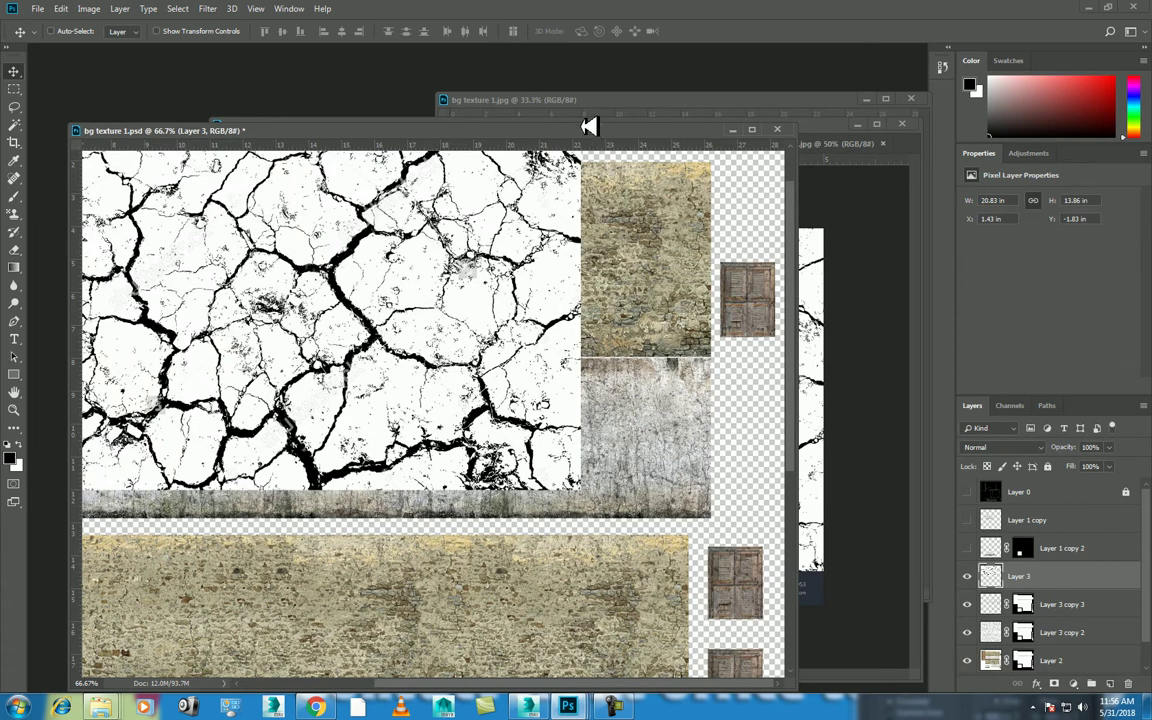
- Scale and position the crack layer to 8.96 × 5.96 in over the top stone-wall block
{"action": "double_click", "coordinate": [590, 127]}
{"action": "key", "text": "ctrl+minus"}
{"action": "key", "text": "ctrl+minus"}
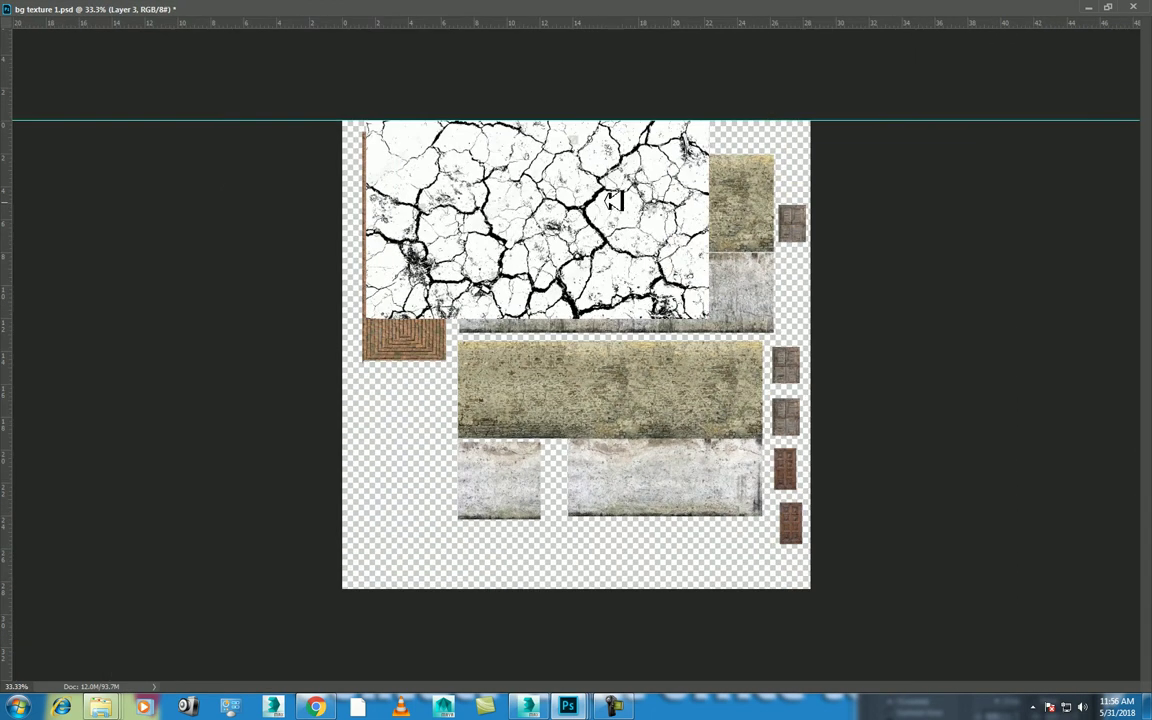
{"action": "key", "text": "ctrl+t"}
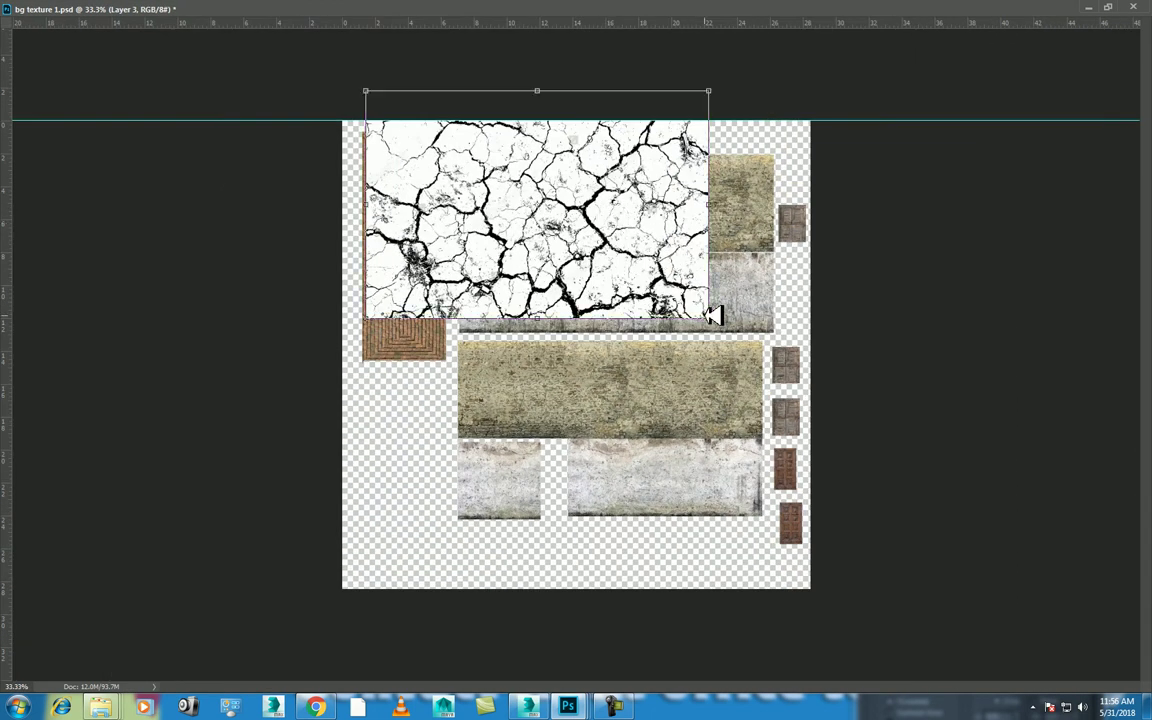
{"action": "left_click_drag", "start_coordinate": [712, 316], "coordinate": [550, 210]}
{"action": "left_click_drag", "start_coordinate": [475, 165], "coordinate": [574, 200]}
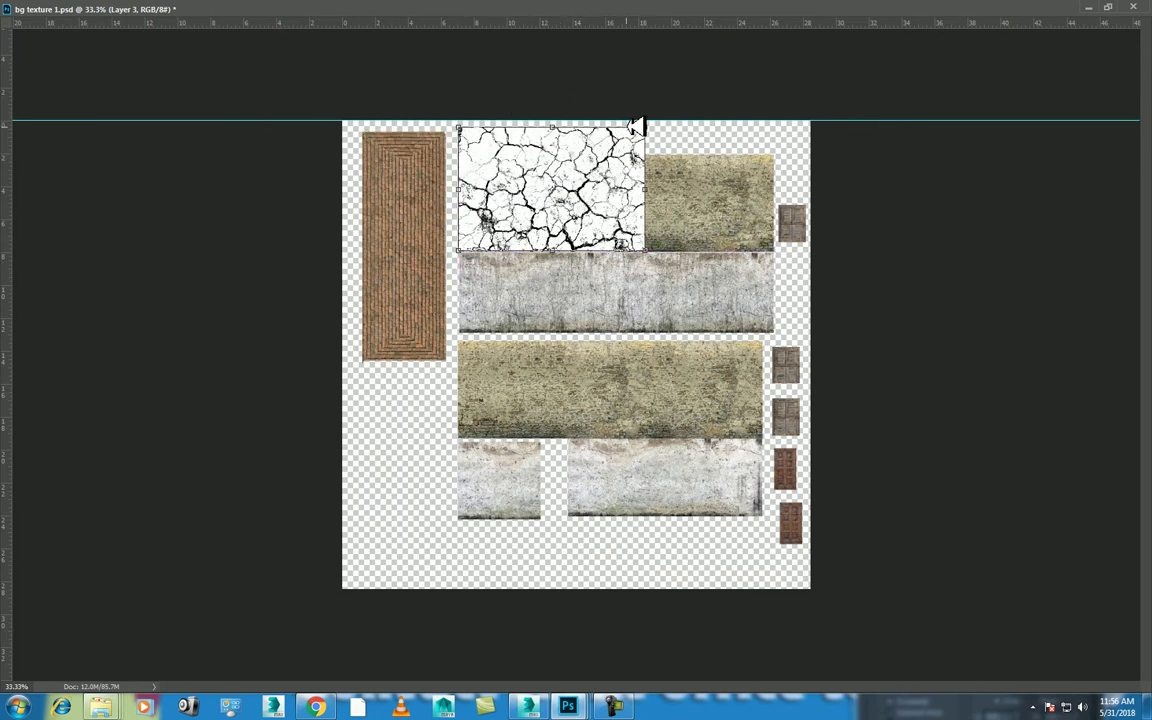
{"action": "left_click_drag", "start_coordinate": [654, 129], "coordinate": [642, 145]}
{"action": "left_click_drag", "start_coordinate": [610, 186], "coordinate": [621, 172]}
{"action": "key", "text": "Return"}
{"action": "key", "text": "ctrl+plus"}
{"action": "key", "text": "ctrl+plus"}
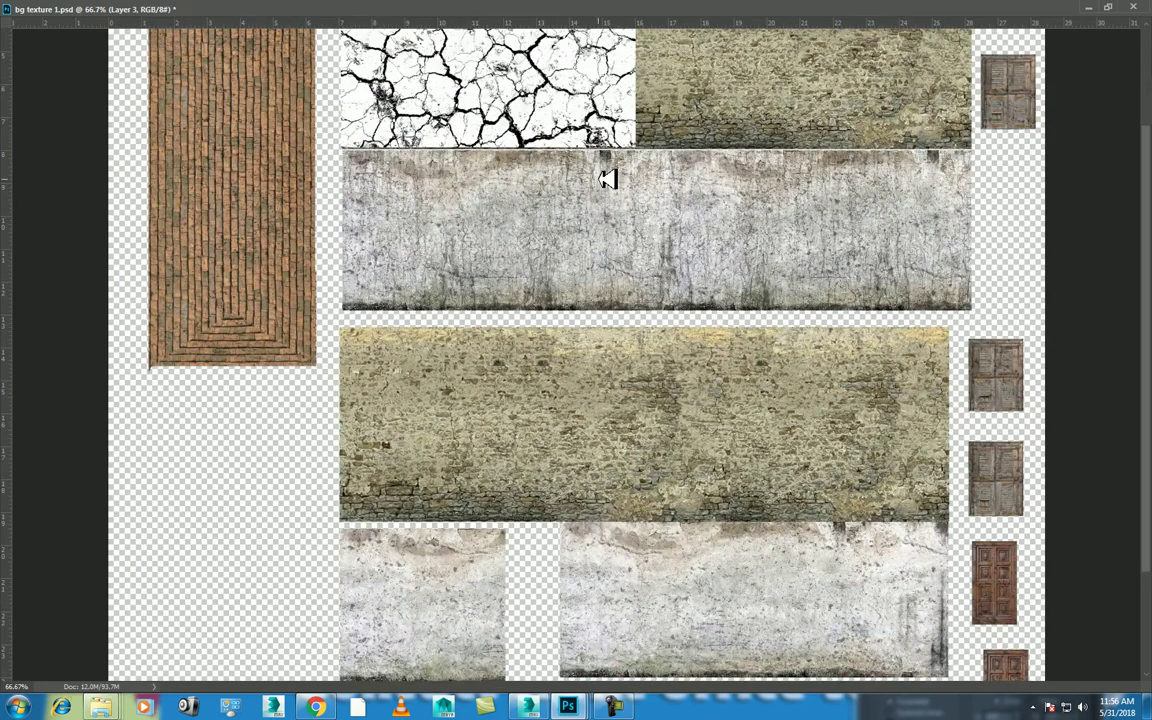
- Restore the workspace and set Layer 3's blend mode to Multiply
{"action": "scroll", "coordinate": [597, 265], "scroll_direction": "up", "scroll_amount": 2}
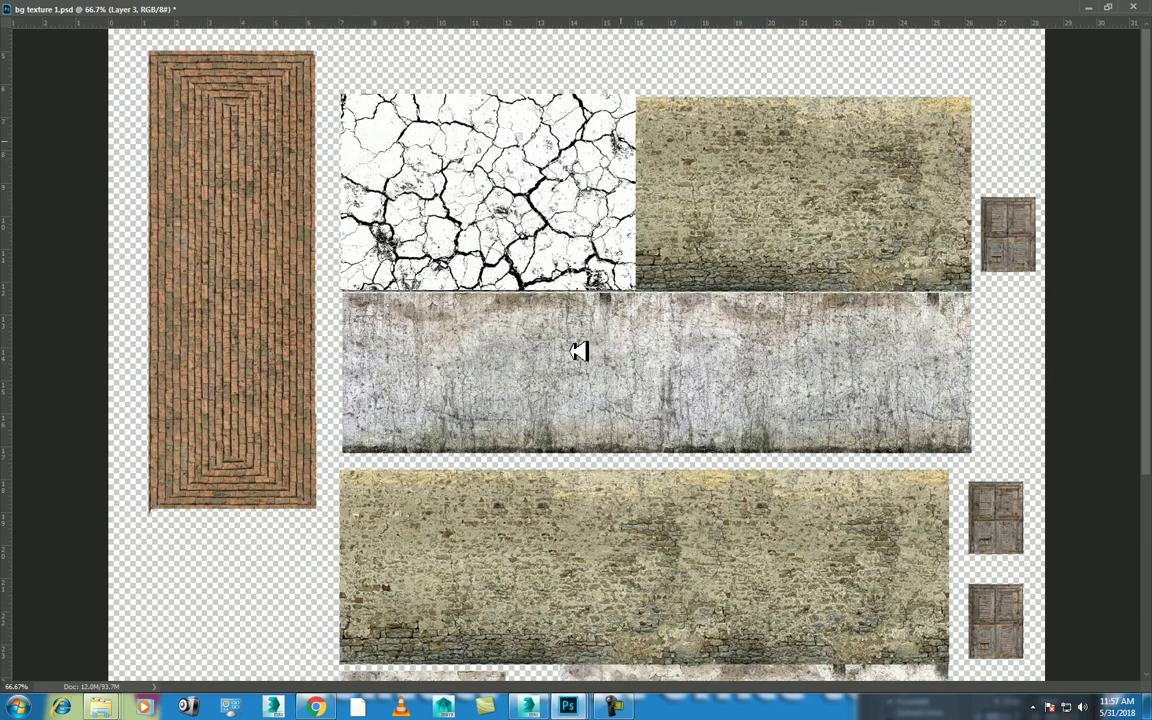
{"action": "left_click", "coordinate": [1112, 7]}
{"action": "left_click", "coordinate": [1018, 447]}
{"action": "scroll", "coordinate": [1018, 447], "scroll_direction": "down", "scroll_amount": 1}
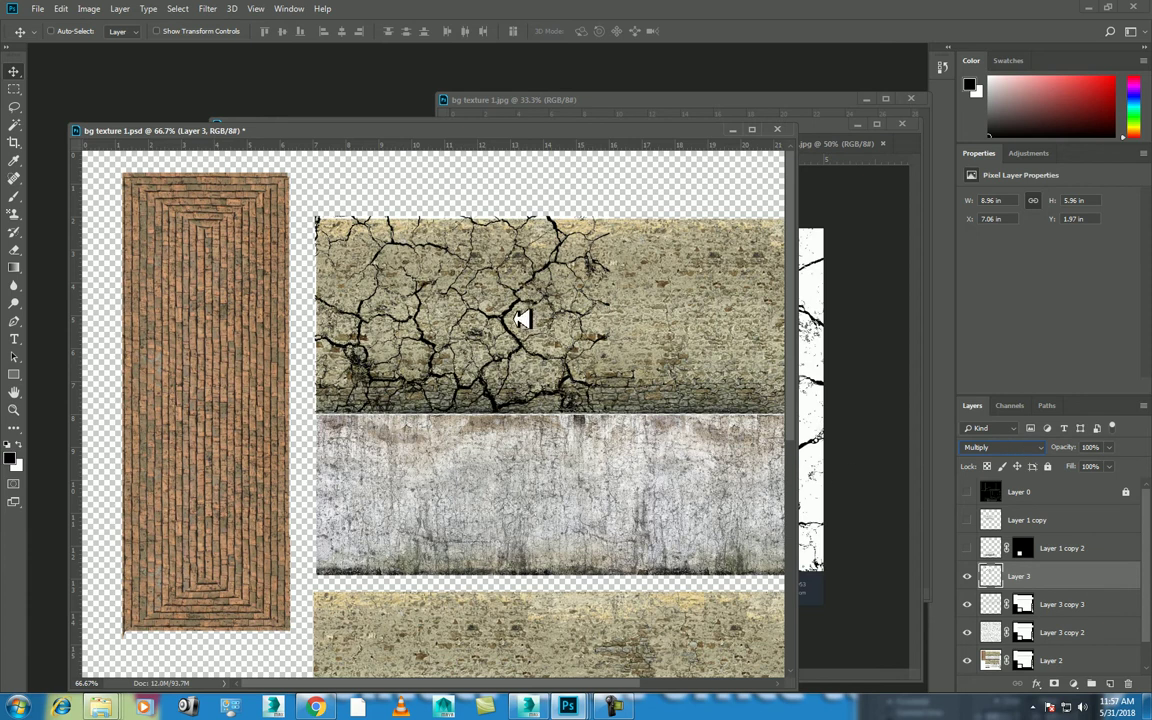
- Commit Layer 3's transform, Alt-drag copies Layer 3 copy and Layer 3 copy 4 rightward, then zoom out
{"action": "key", "text": "ctrl+t"}
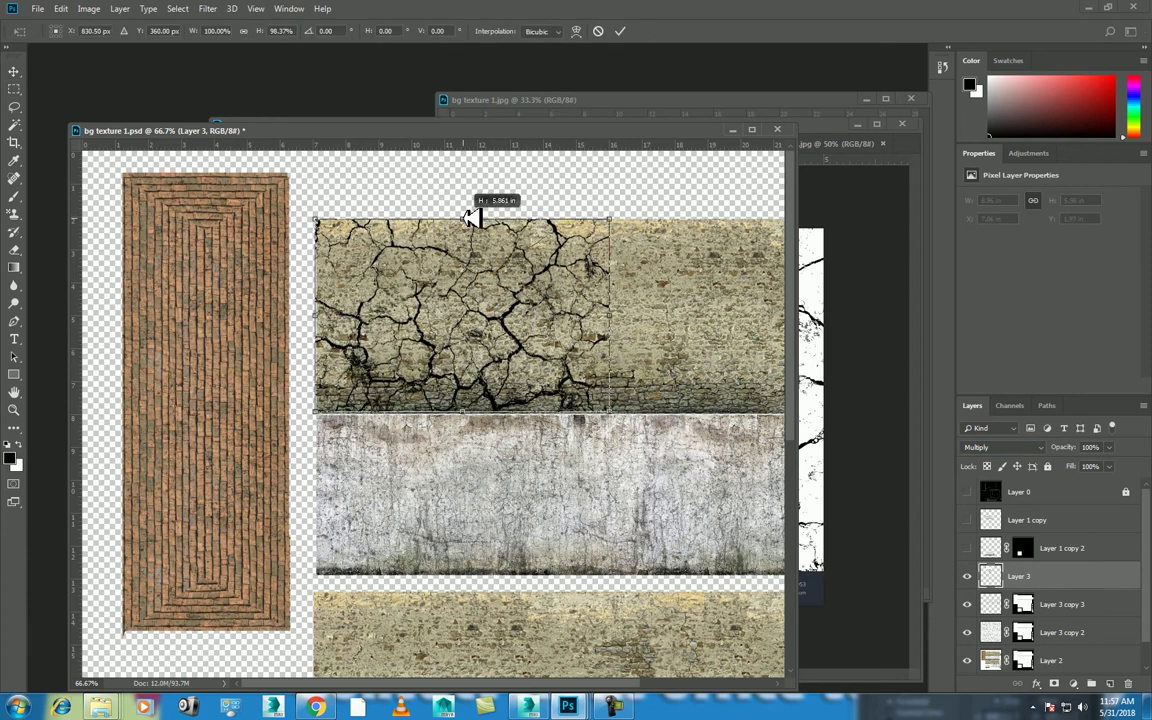
{"action": "key", "text": "Return"}
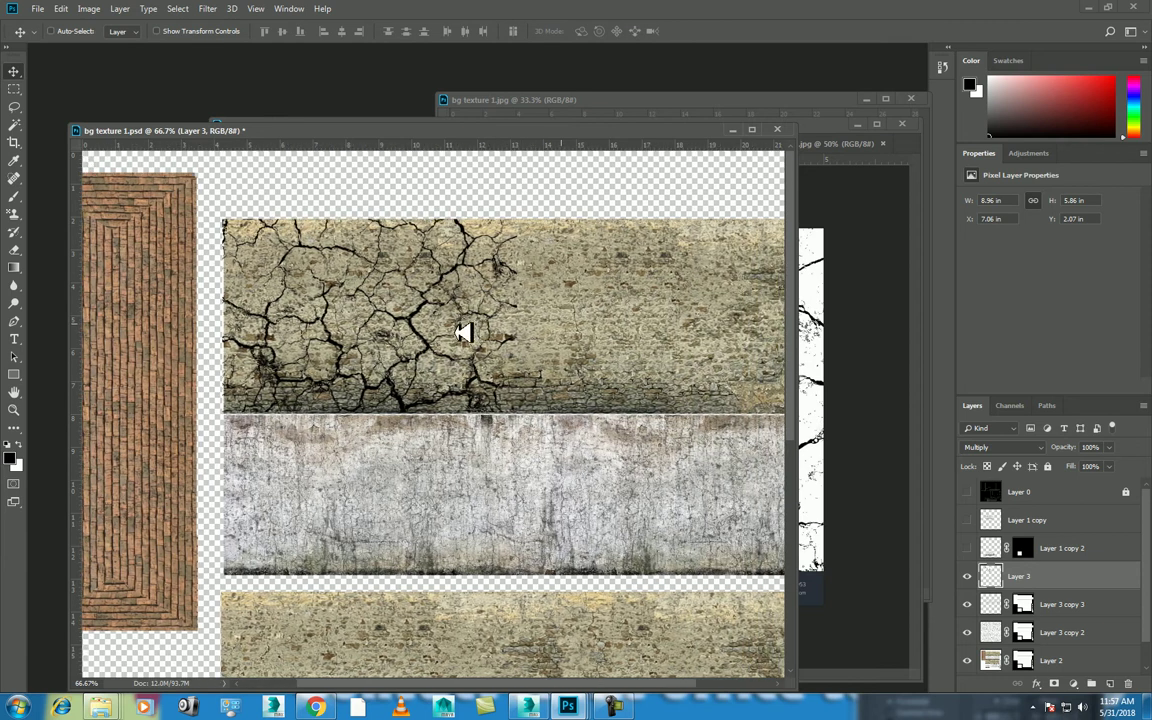
{"action": "left_click_drag", "start_coordinate": [573, 323], "coordinate": [373, 342]}
{"action": "mouse_move", "coordinate": [303, 342]}
{"action": "left_mouse_down"}
{"action": "mouse_move", "coordinate": [596, 334]}
{"action": "mouse_move", "coordinate": [597, 347]}
{"action": "left_mouse_up"}
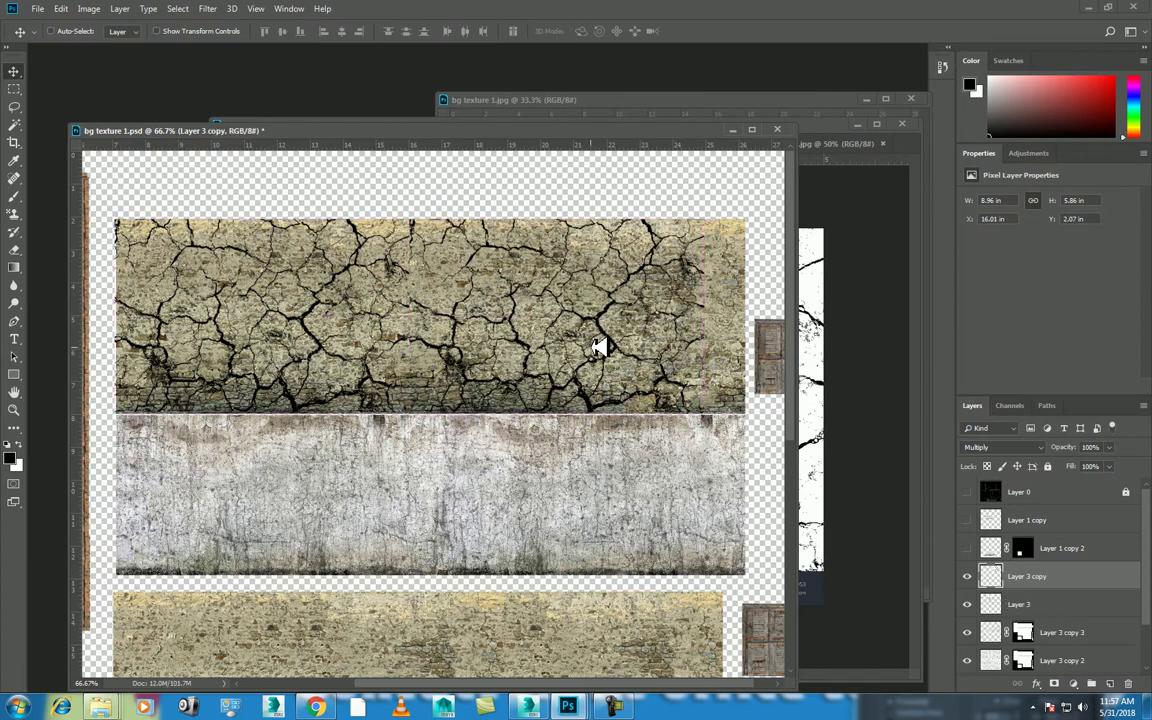
{"action": "mouse_move", "coordinate": [500, 326]}
{"action": "left_mouse_down"}
{"action": "mouse_move", "coordinate": [746, 312]}
{"action": "mouse_move", "coordinate": [730, 314]}
{"action": "mouse_move", "coordinate": [779, 323]}
{"action": "left_mouse_up"}
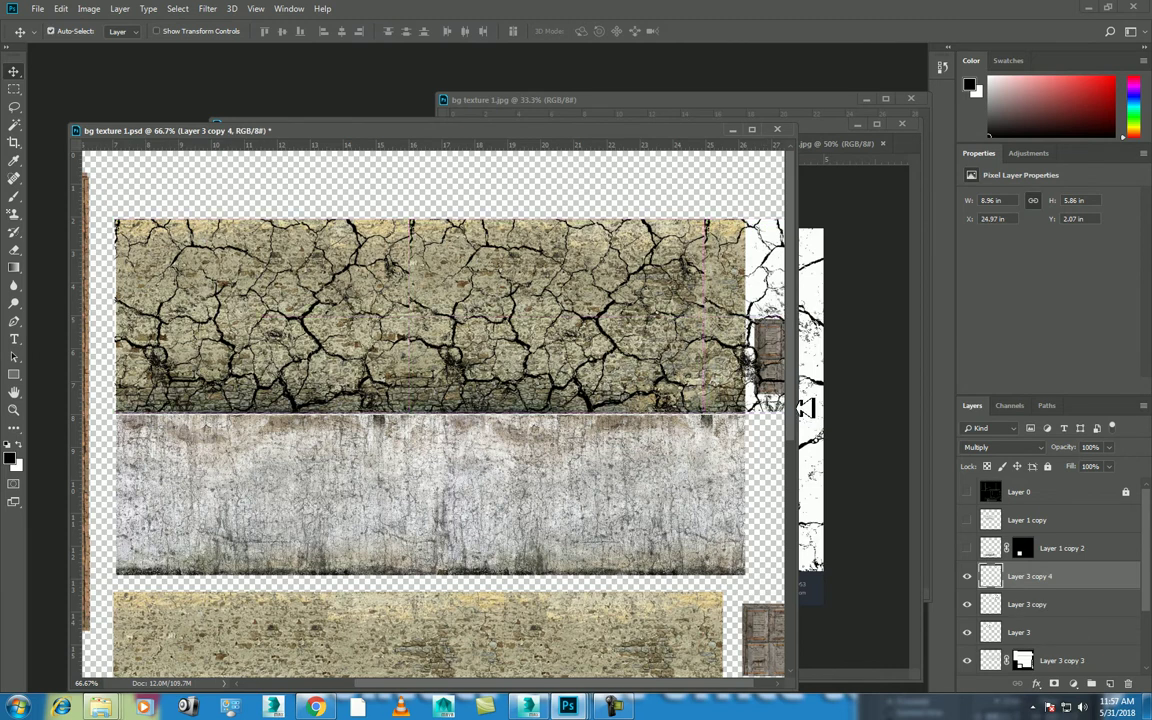
{"action": "key", "text": "ctrl+minus"}
{"action": "key", "text": "ctrl+minus"}
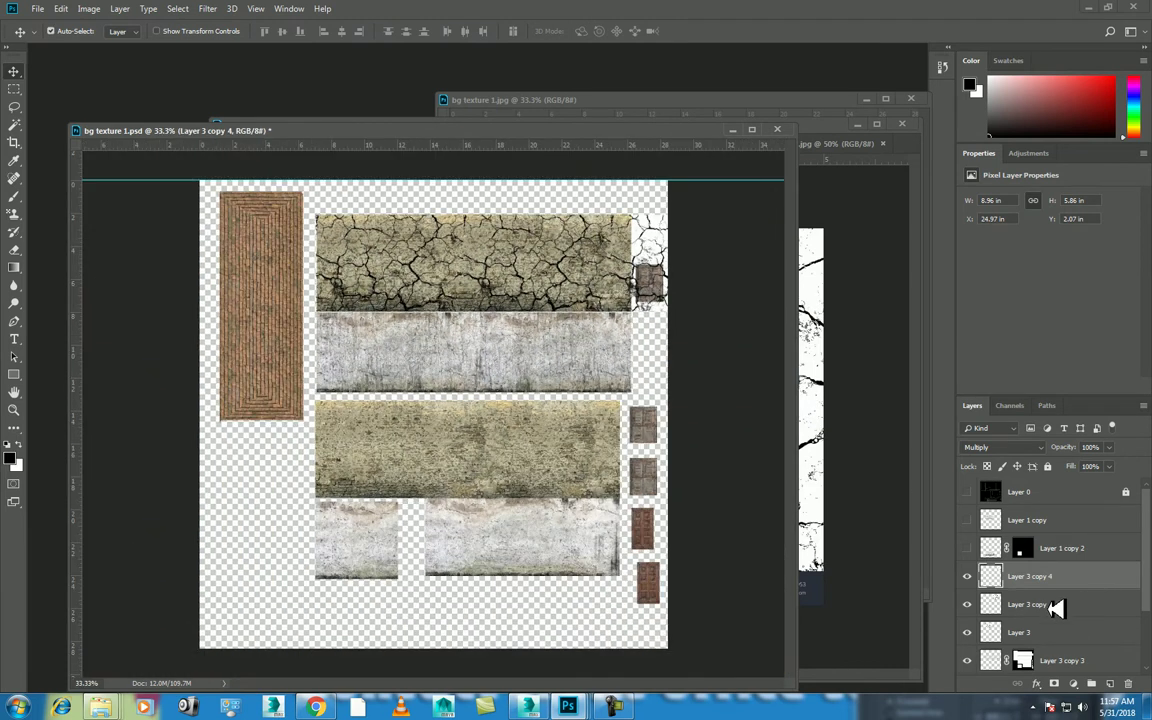
- Merge the three crack layers and mask the result to the texture pieces
{"action": "left_click", "coordinate": [1058, 626], "text": "shift"}
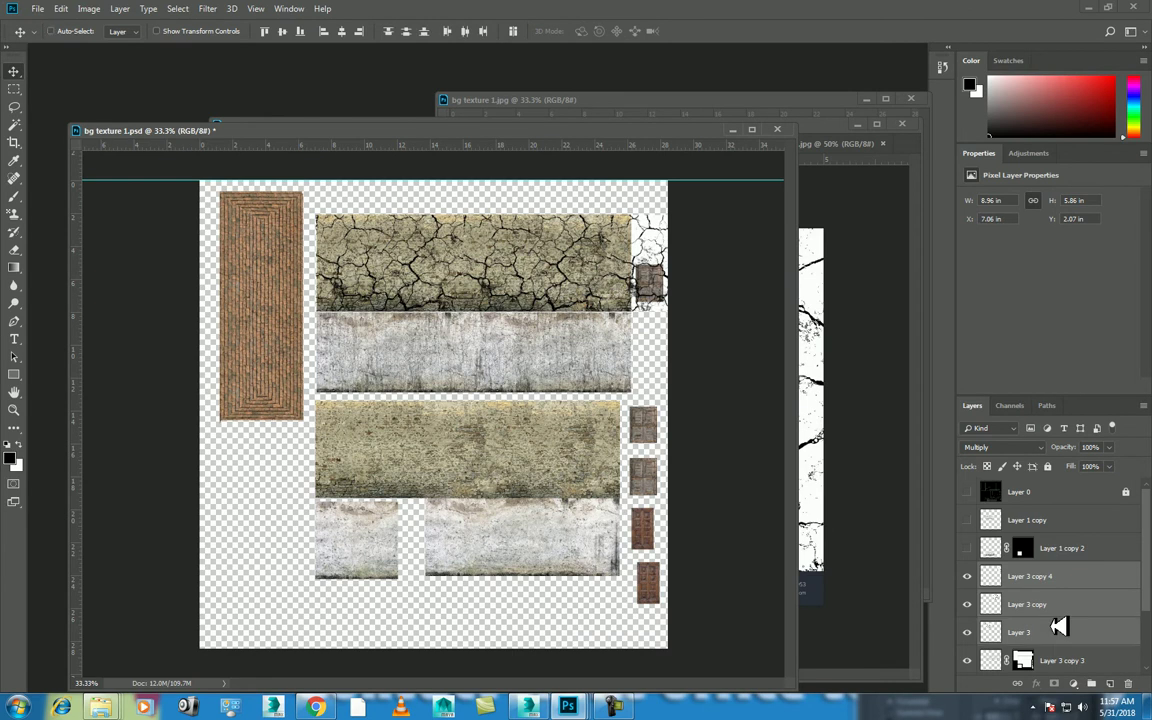
{"action": "key", "text": "ctrl+e"}
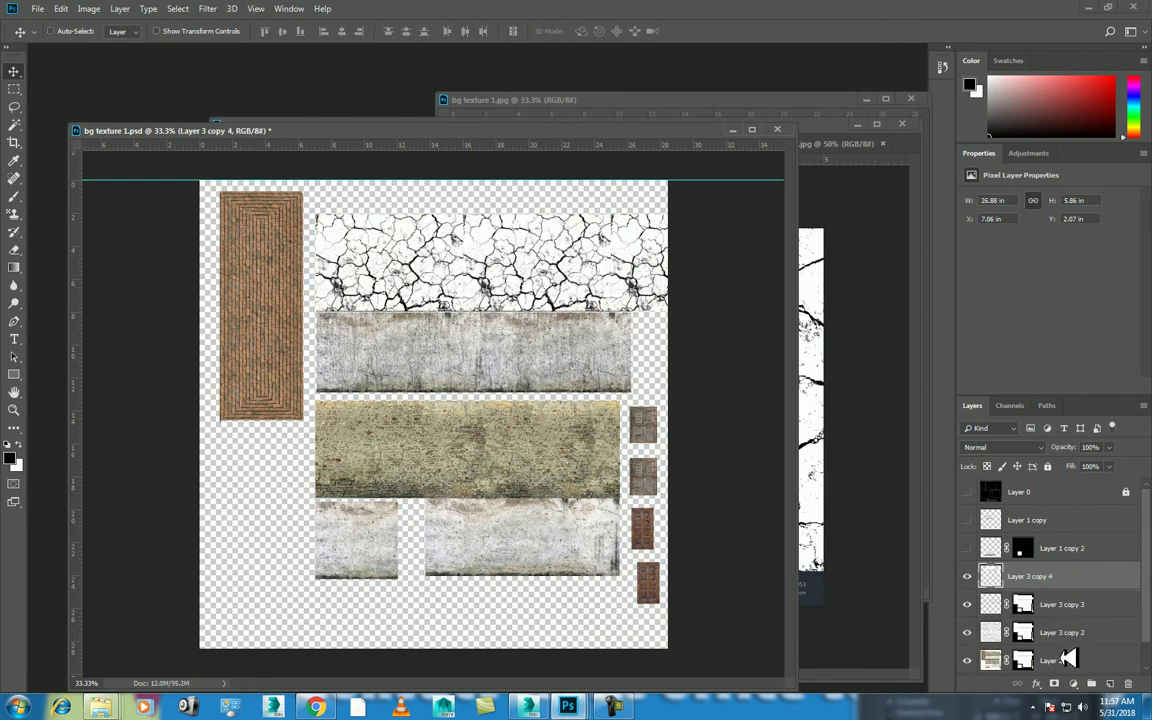
{"action": "left_click", "coordinate": [1032, 607], "text": "ctrl"}
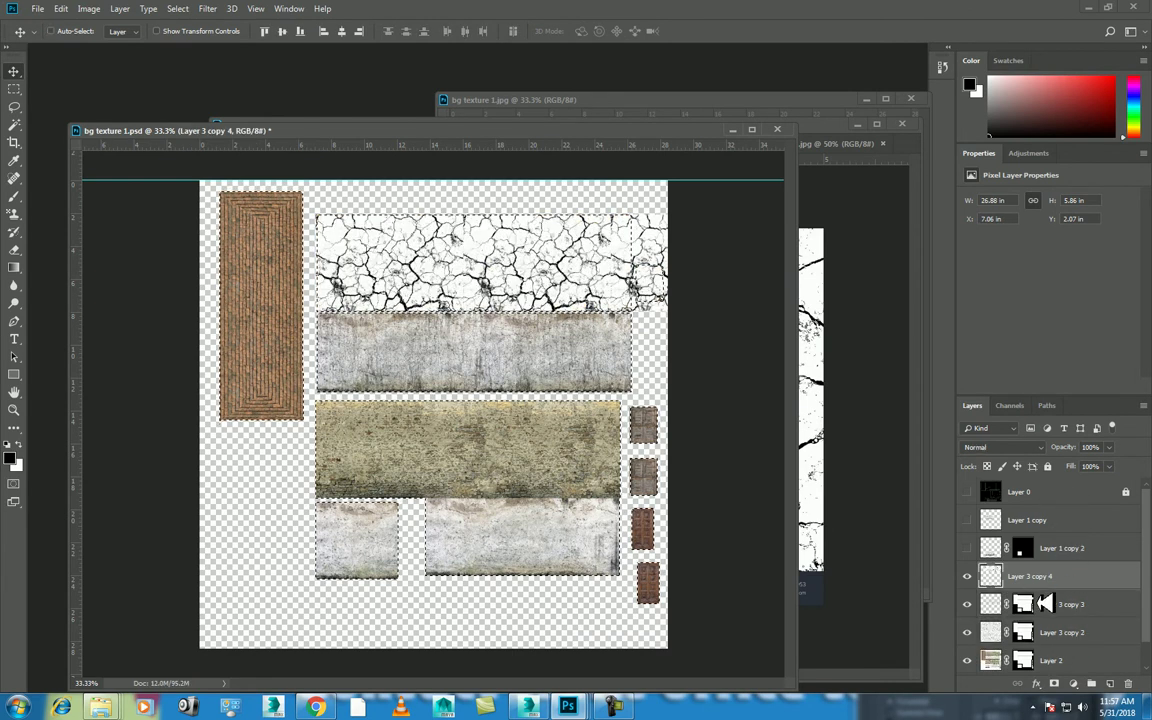
{"action": "left_click", "coordinate": [1054, 683]}
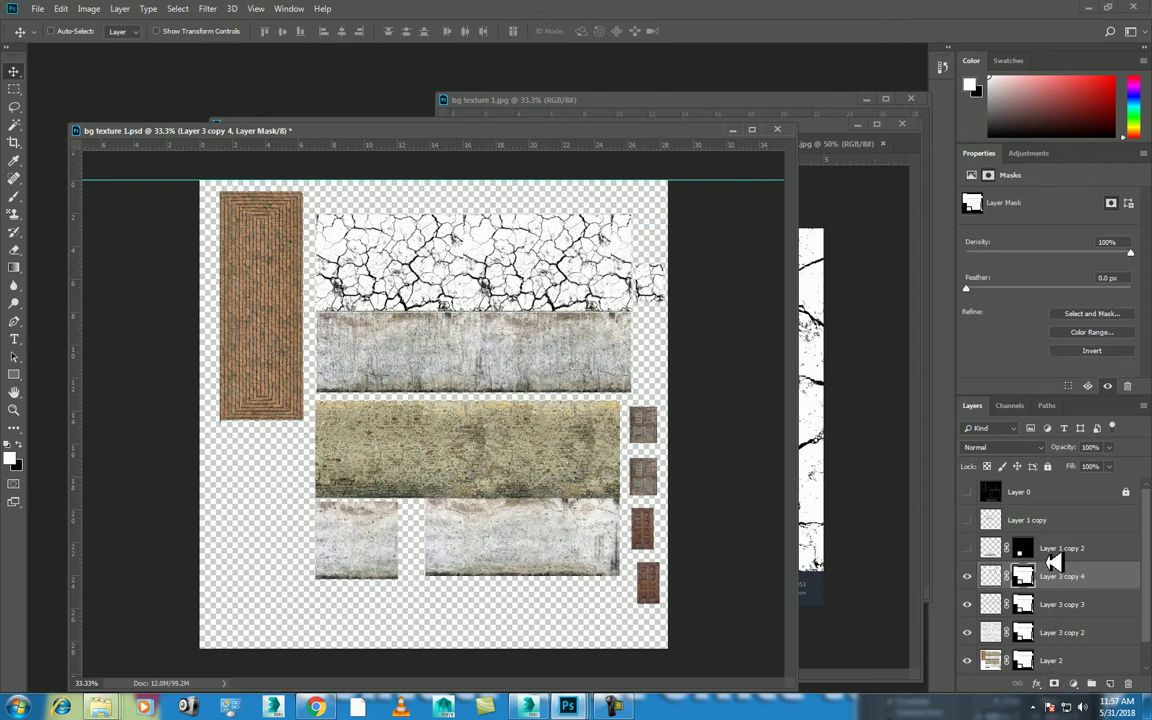
- Set merged Layer 3 copy 4 to Multiply and fade its Fill to 56%
{"action": "left_click", "coordinate": [988, 449]}
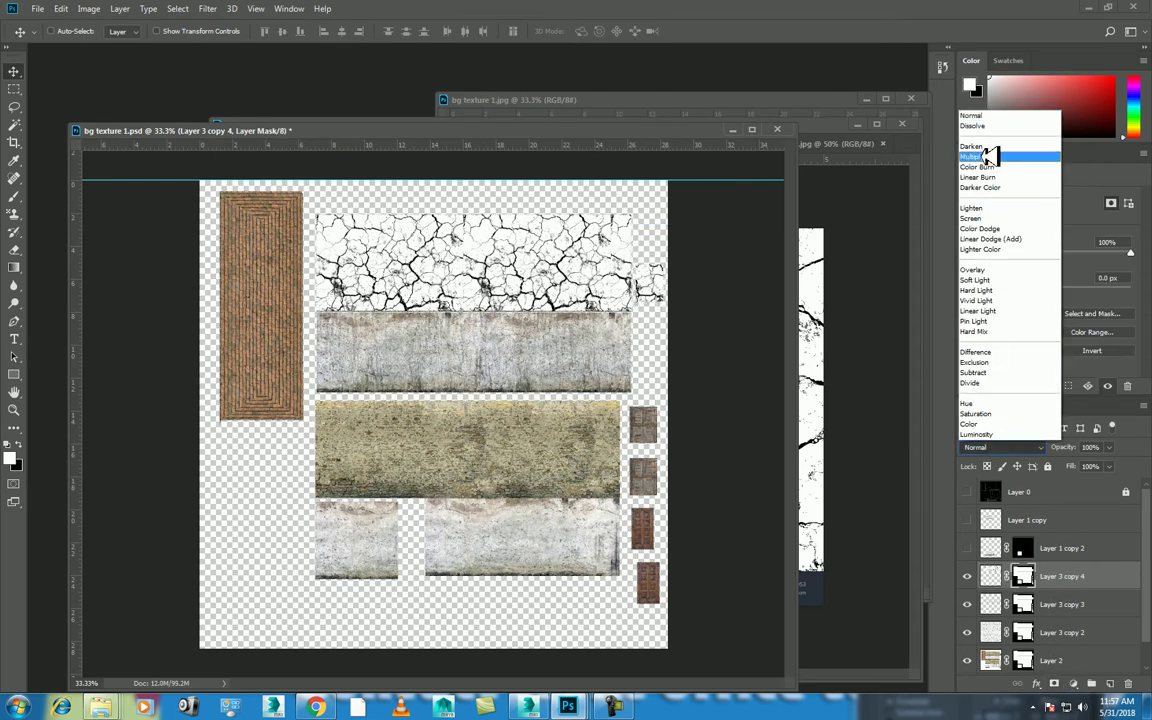
{"action": "left_click", "coordinate": [985, 154]}
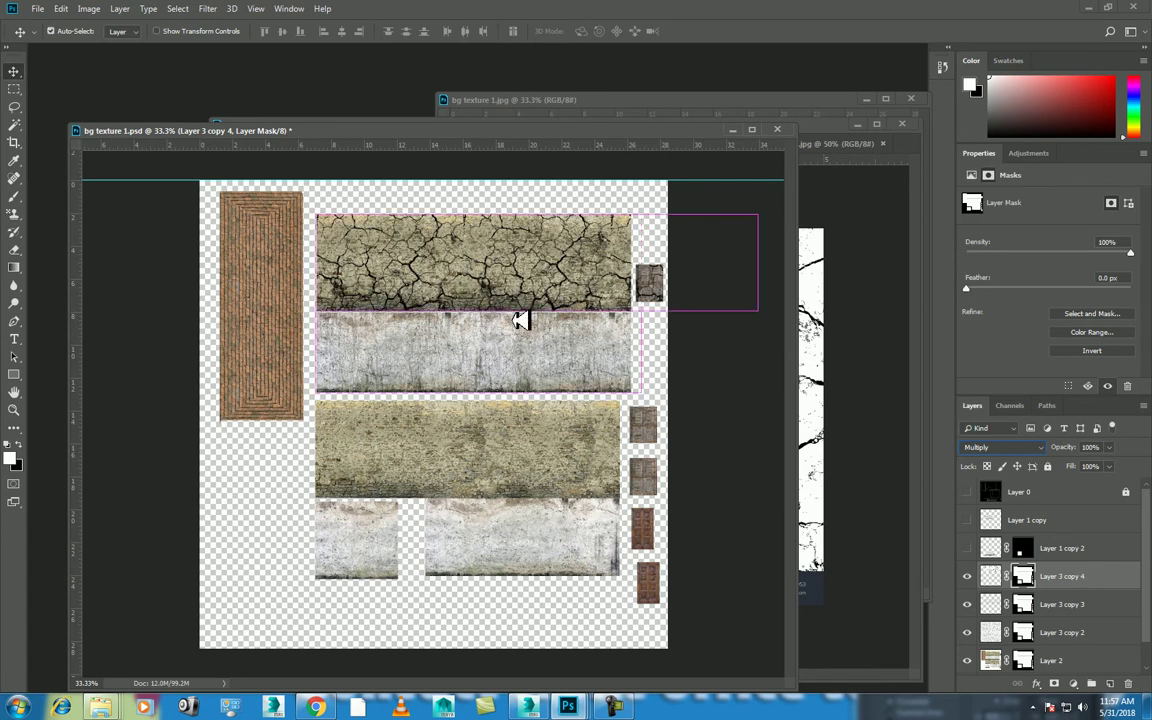
{"action": "scroll", "coordinate": [521, 320], "scroll_direction": "up", "scroll_amount": 2}
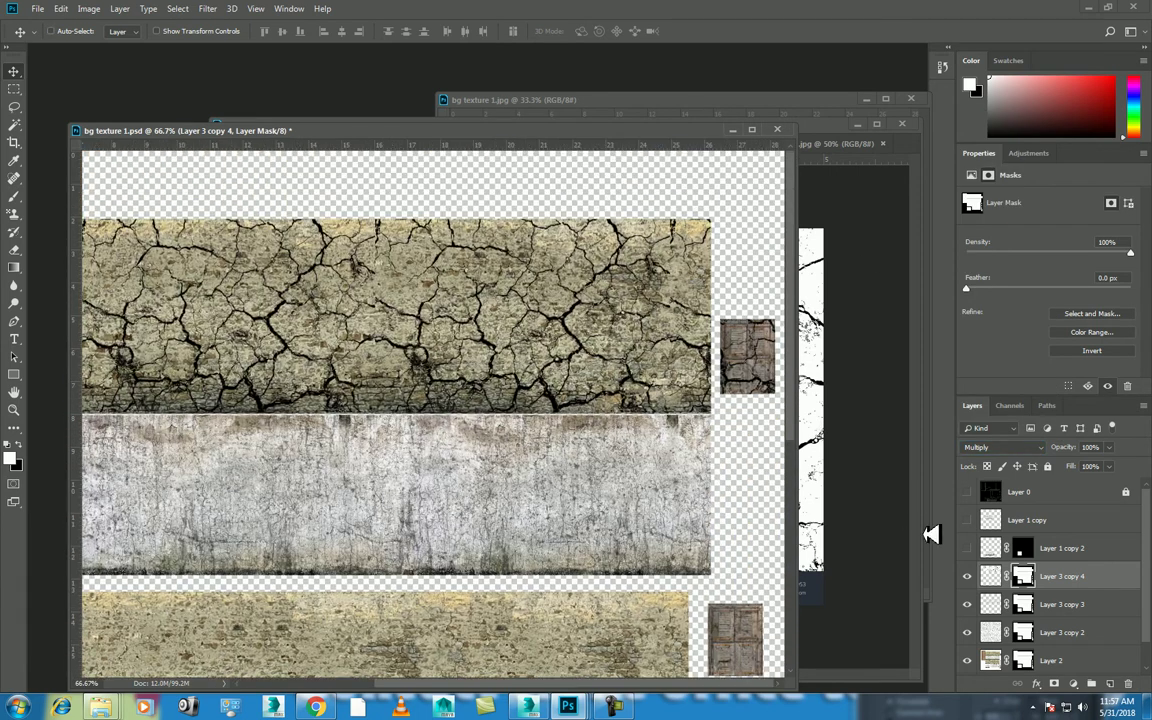
{"action": "left_click", "coordinate": [968, 576]}
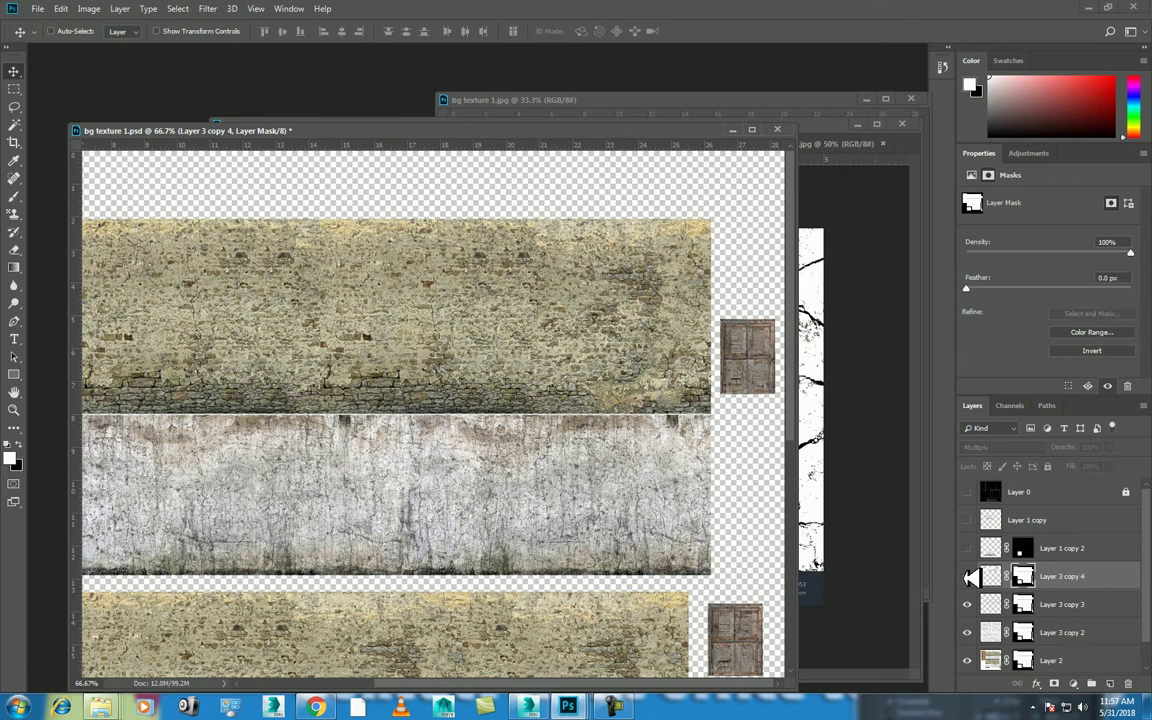
{"action": "left_click_drag", "start_coordinate": [1077, 467], "coordinate": [1043, 469]}
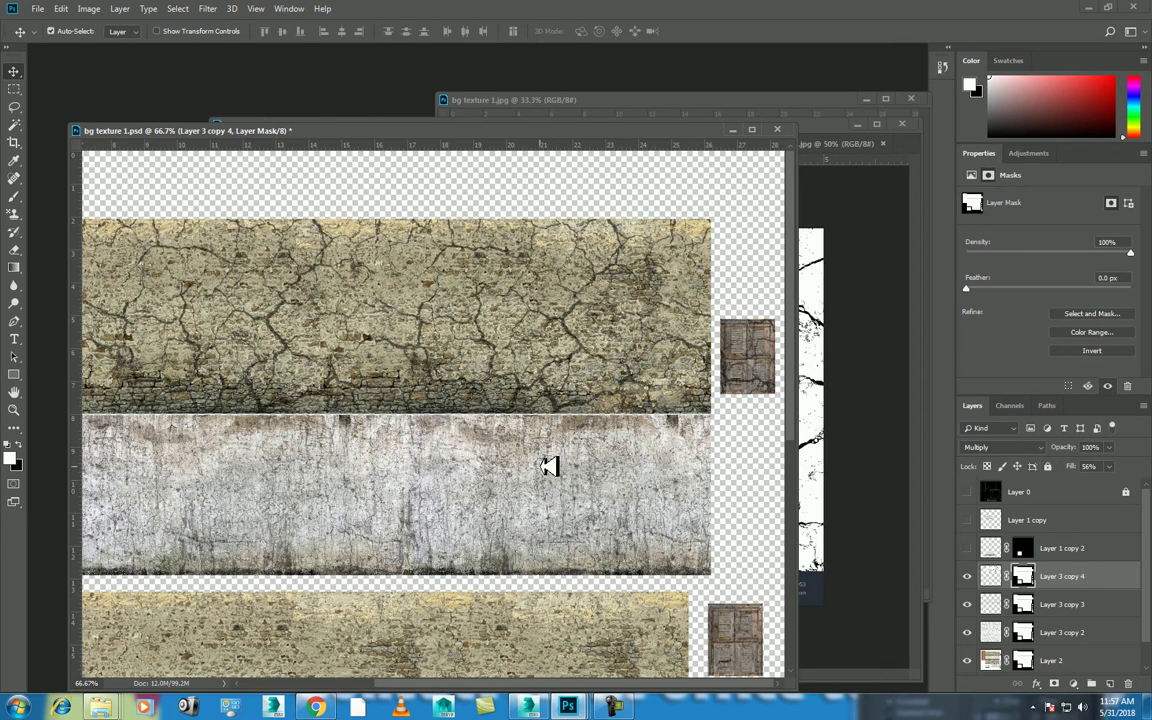
- Save the atlas as a JPEG over bg texture _dust & dirt.jpg and accept the JPEG options
{"action": "key", "text": "ctrl+shift+s"}
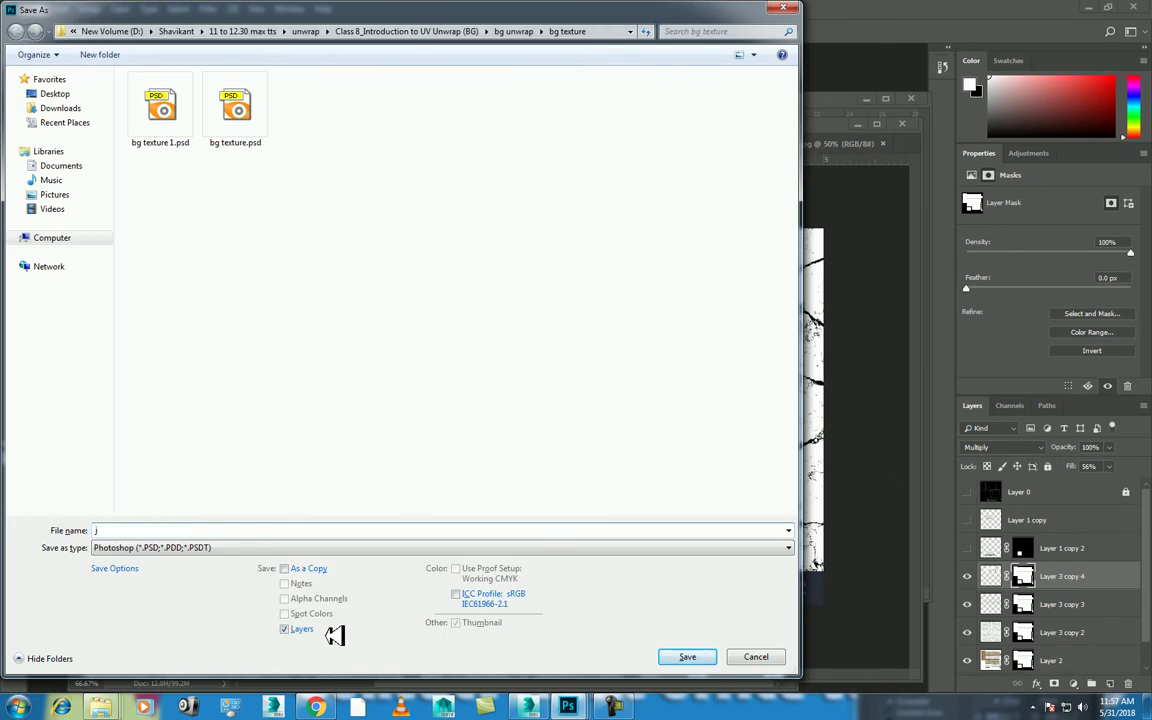
{"action": "key", "text": "Tab"}
{"action": "key", "text": "j"}
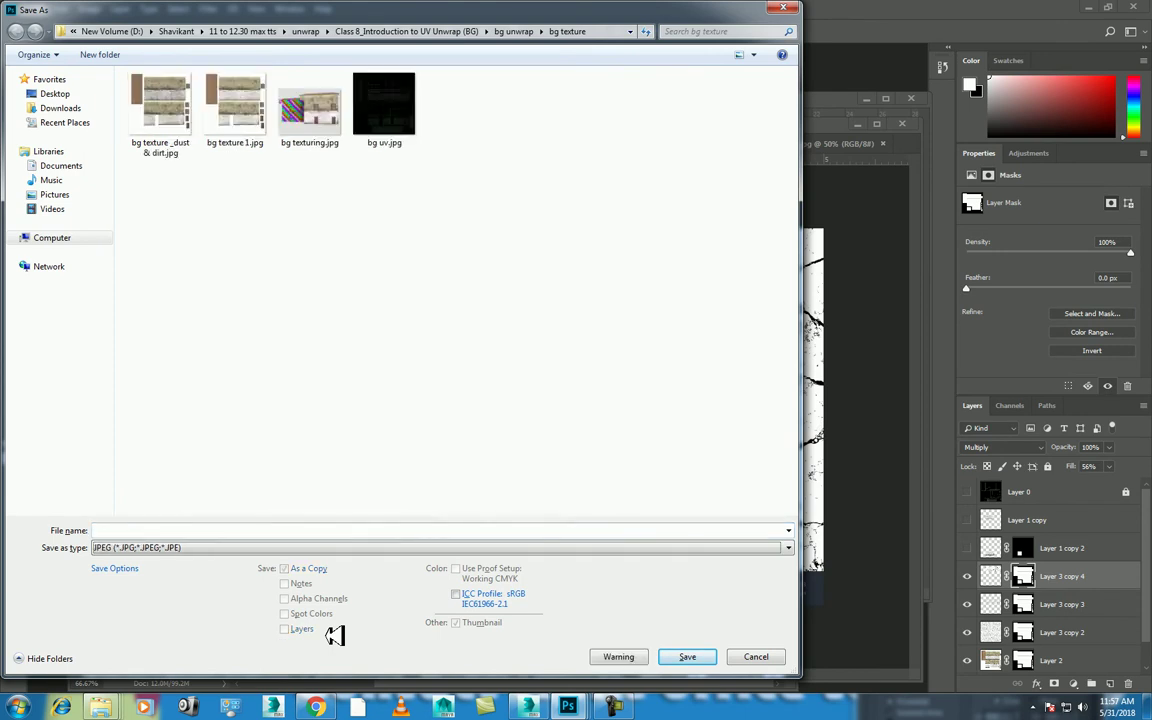
{"action": "double_click", "coordinate": [163, 122]}
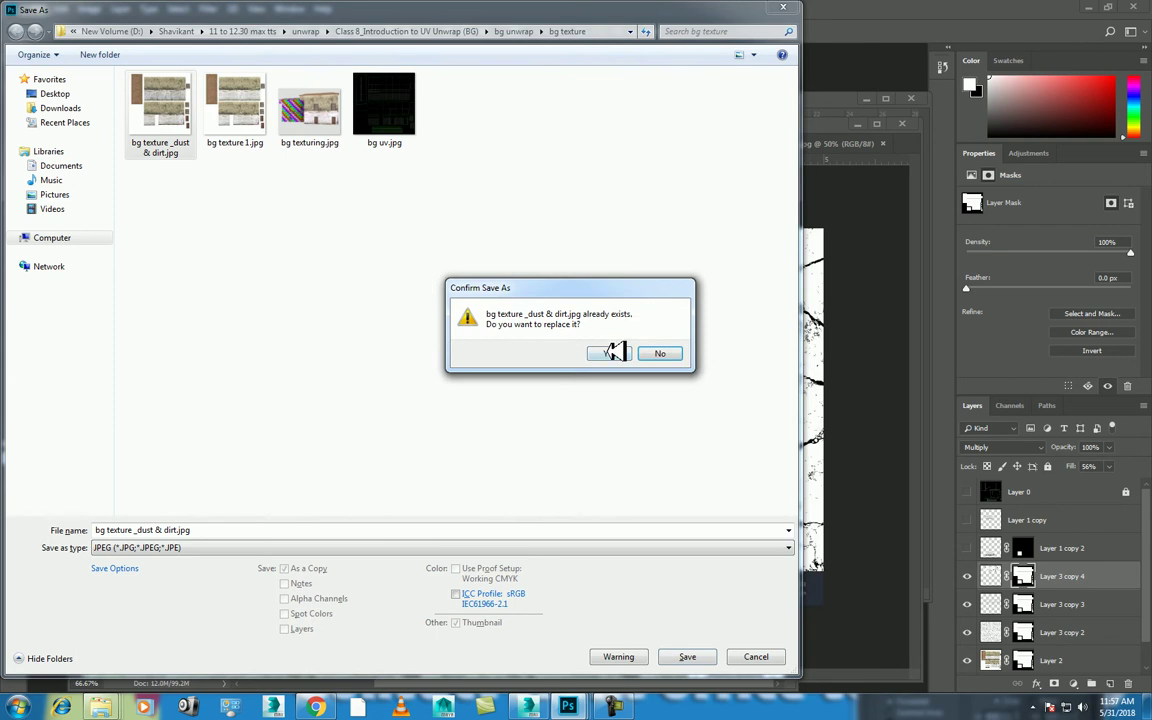
{"action": "left_click", "coordinate": [612, 353]}
{"action": "left_click", "coordinate": [650, 176]}
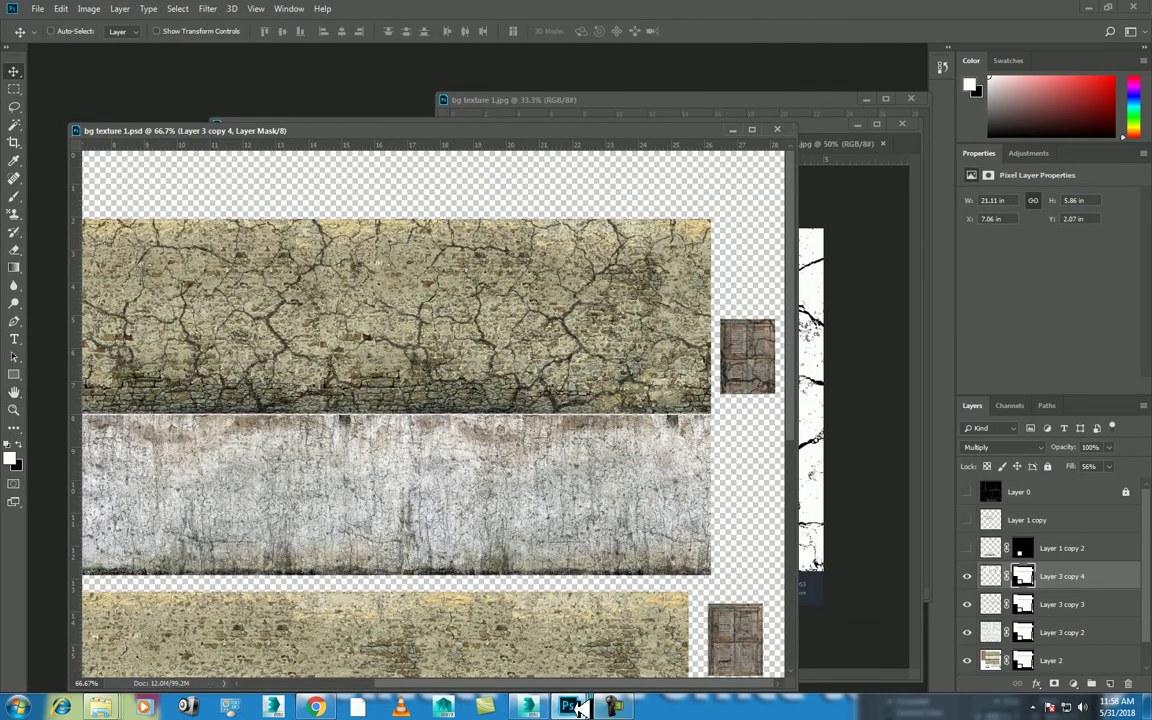
{"action": "left_click", "coordinate": [537, 707]}
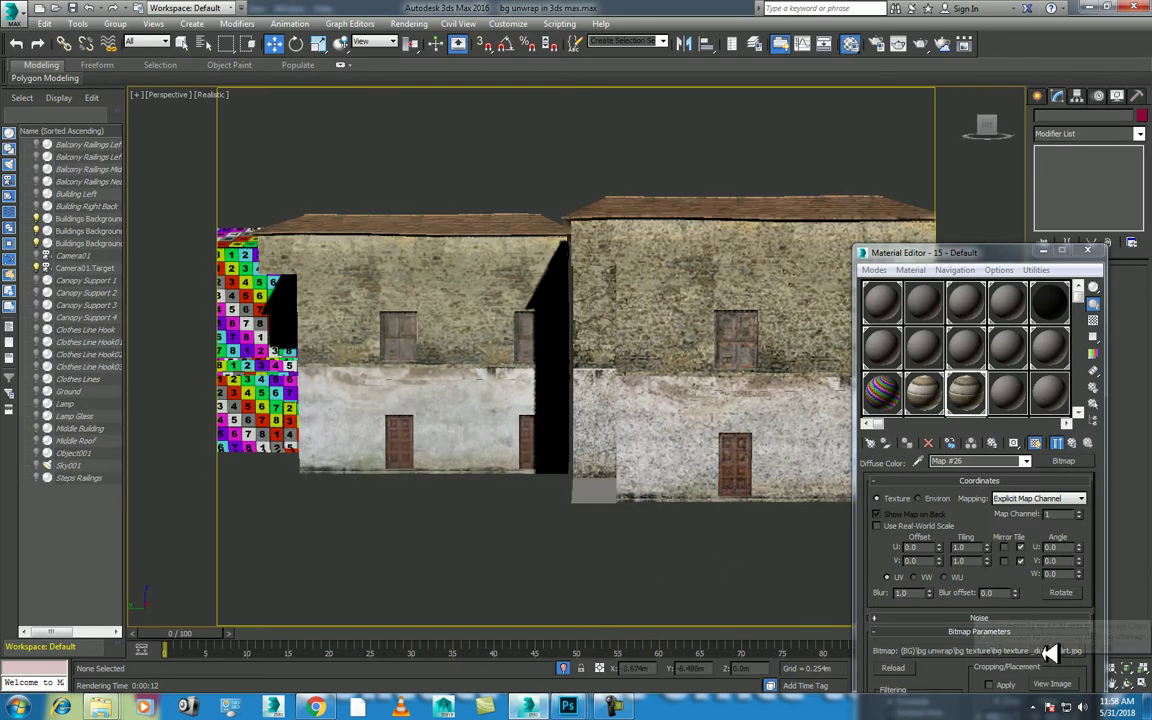
- Pick bg texture _dust & dirt.jpg as the Bitmap Parameters image for the wall material
{"action": "left_click", "coordinate": [1049, 652]}
{"action": "double_click", "coordinate": [580, 227]}
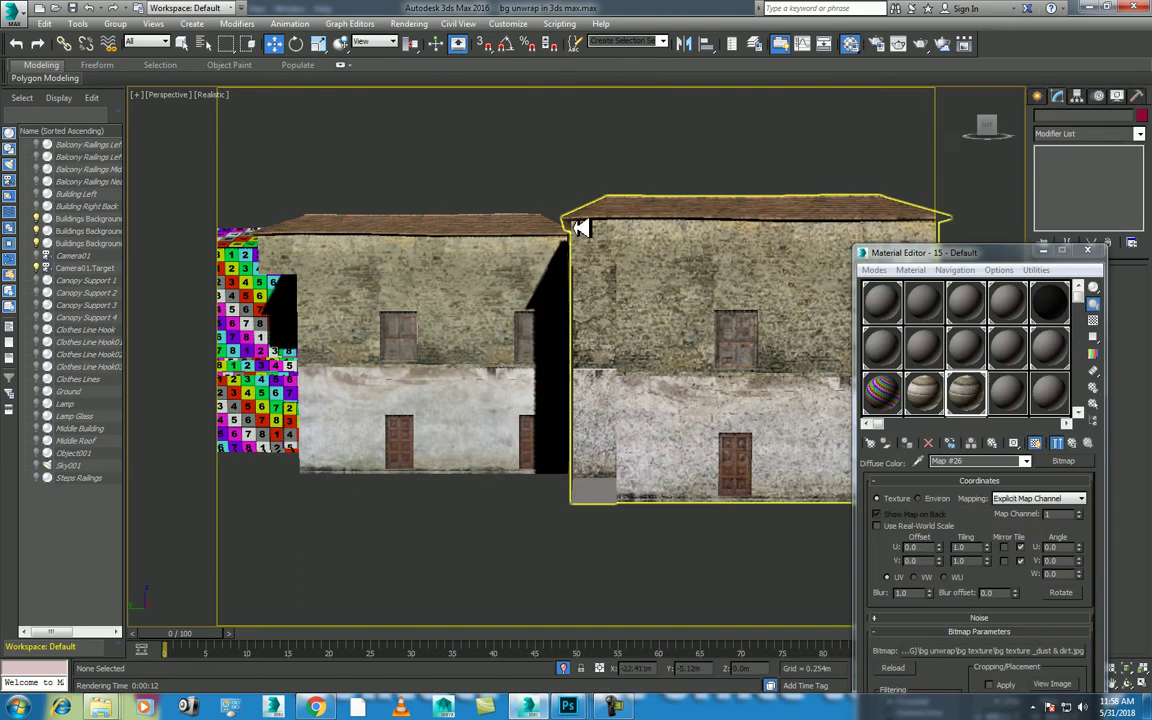
- Re-save the atlas as a JPEG at Quality 12 Maximum, replacing bg texture _dust & dirt.jpg
{"action": "key", "text": "alt+Tab"}
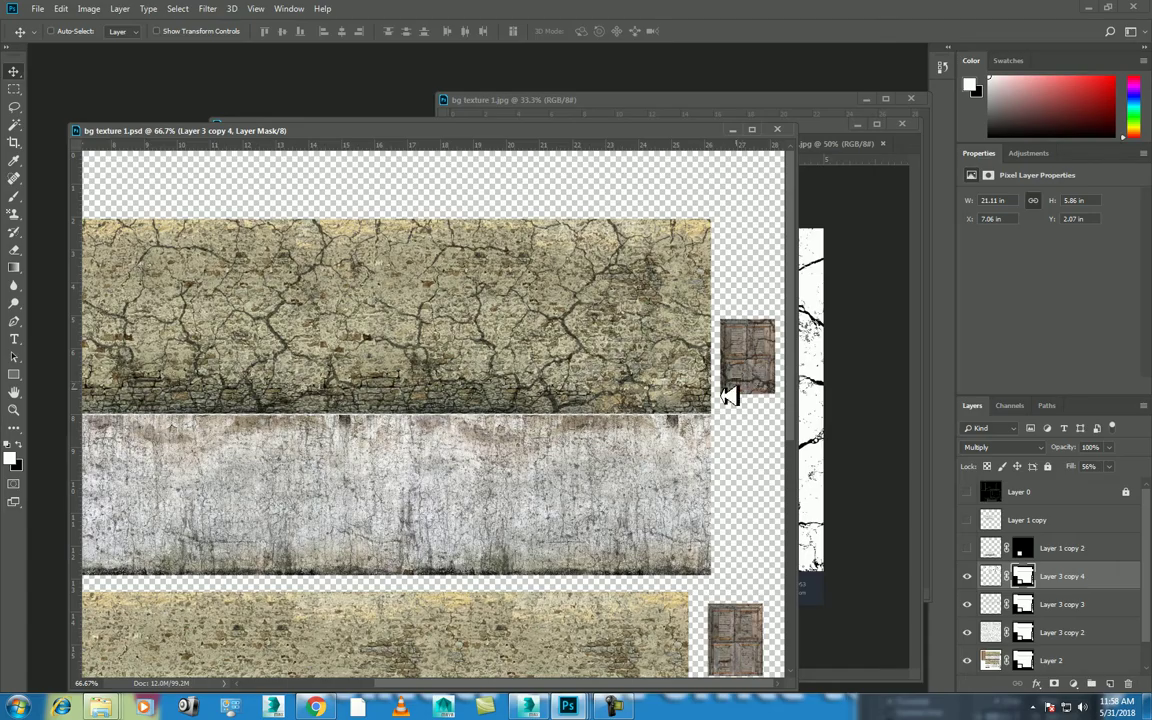
{"action": "key", "text": "ctrl+shift+s"}
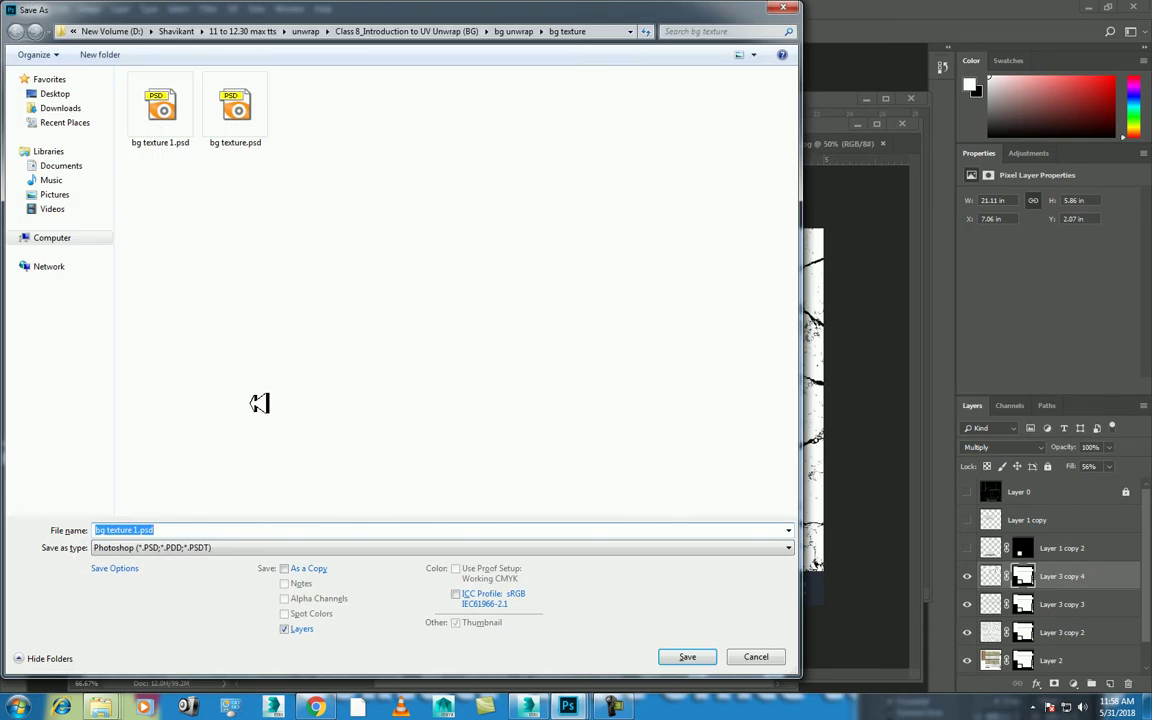
{"action": "left_click", "coordinate": [147, 549]}
{"action": "key", "text": "j"}
{"action": "key", "text": "Return"}
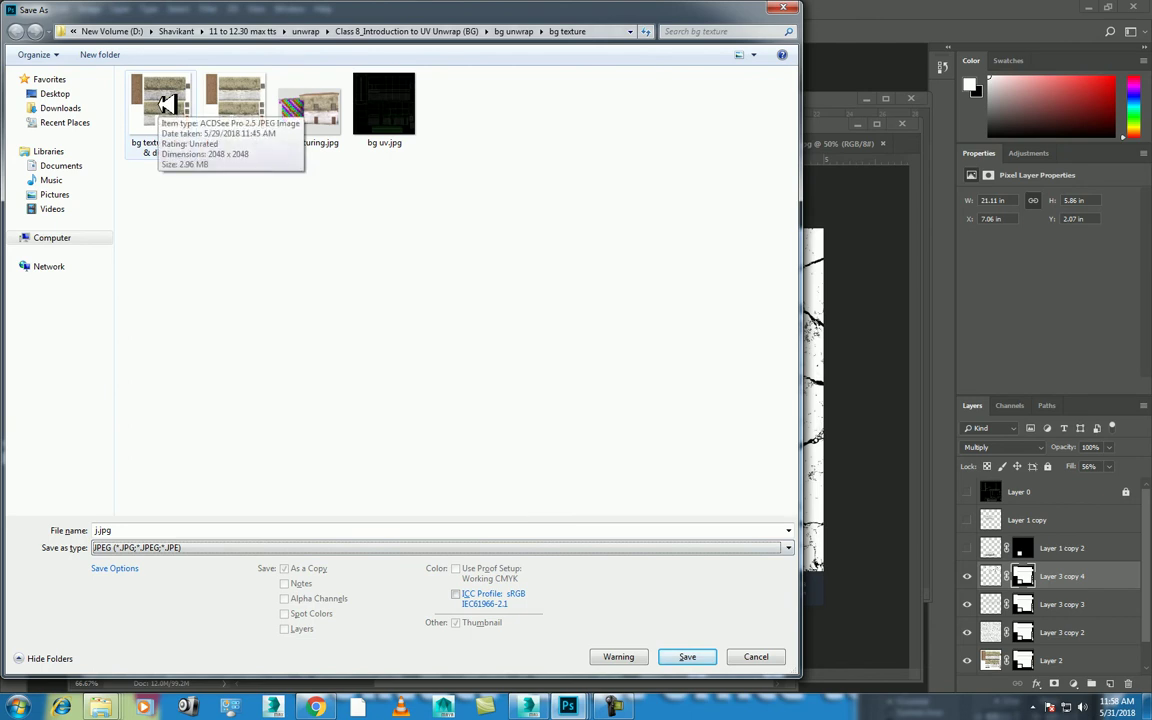
{"action": "left_click", "coordinate": [165, 103]}
{"action": "double_click", "coordinate": [152, 117]}
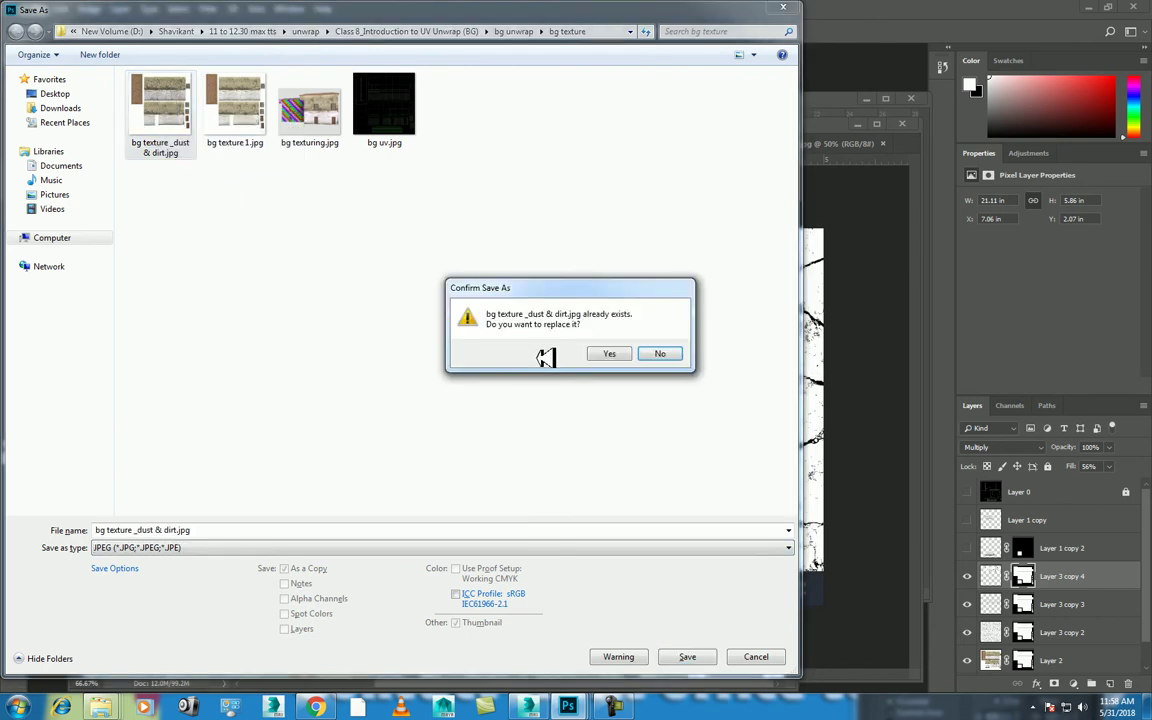
{"action": "left_click", "coordinate": [609, 355]}
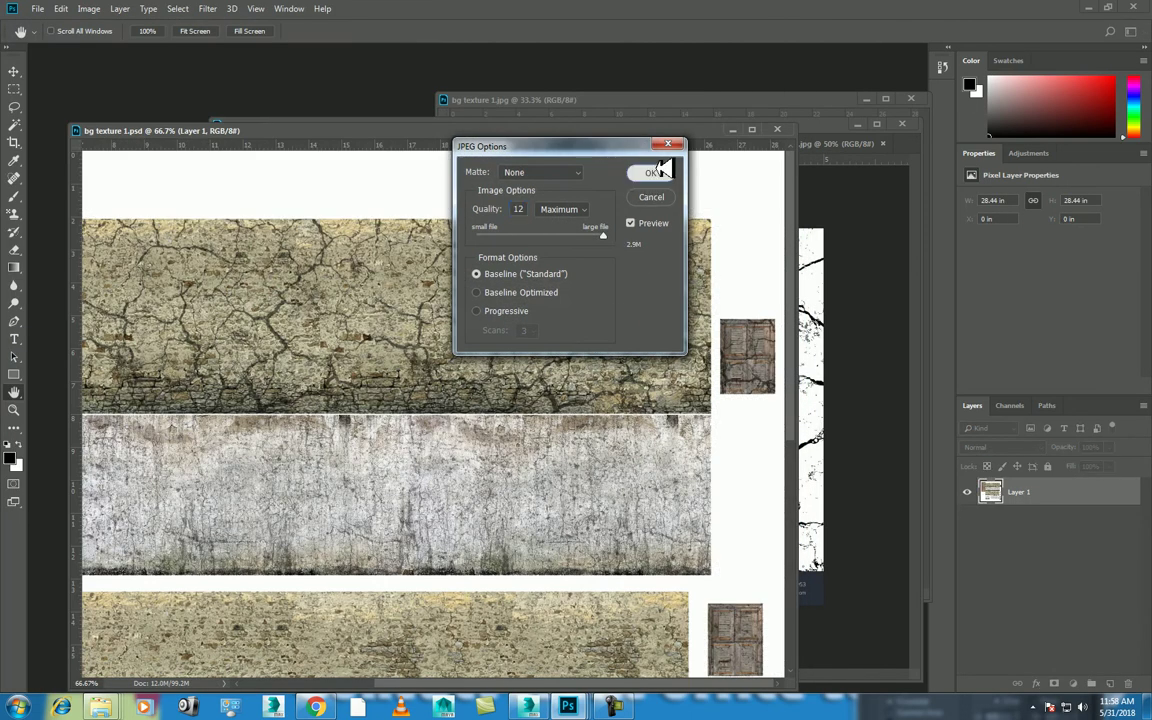
{"action": "left_click", "coordinate": [652, 173]}
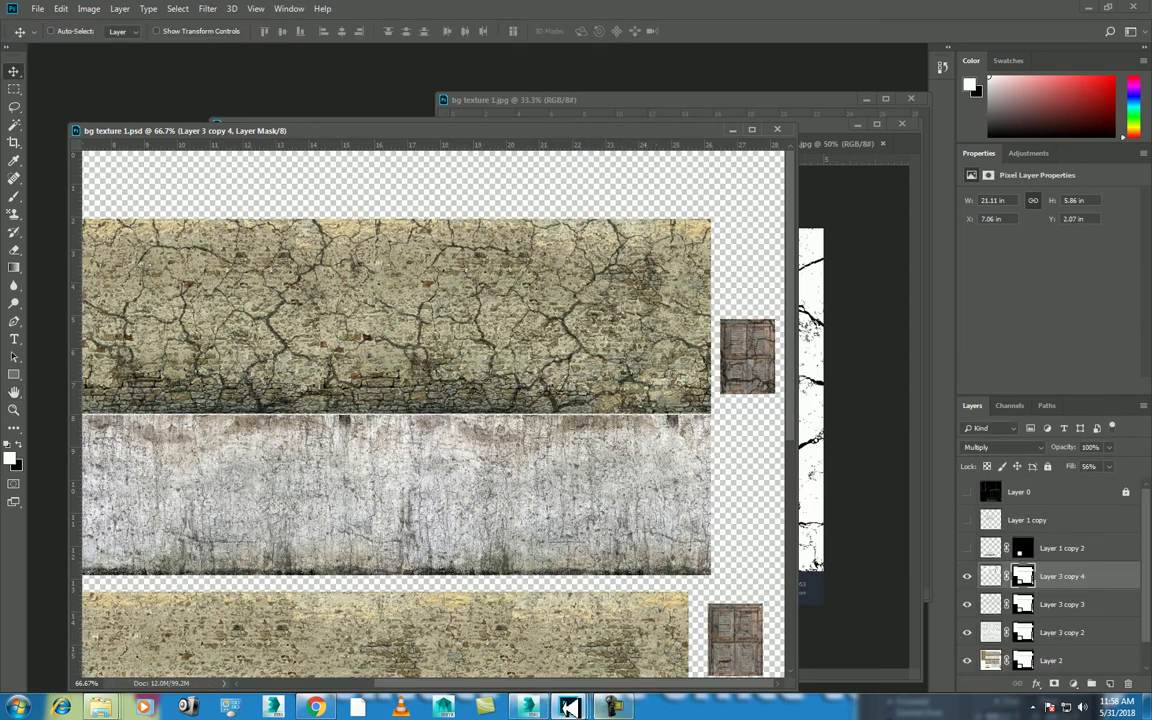
- Preview the updated atlas bitmap, close the preview, and render the Perspective view
{"action": "left_click", "coordinate": [528, 706]}
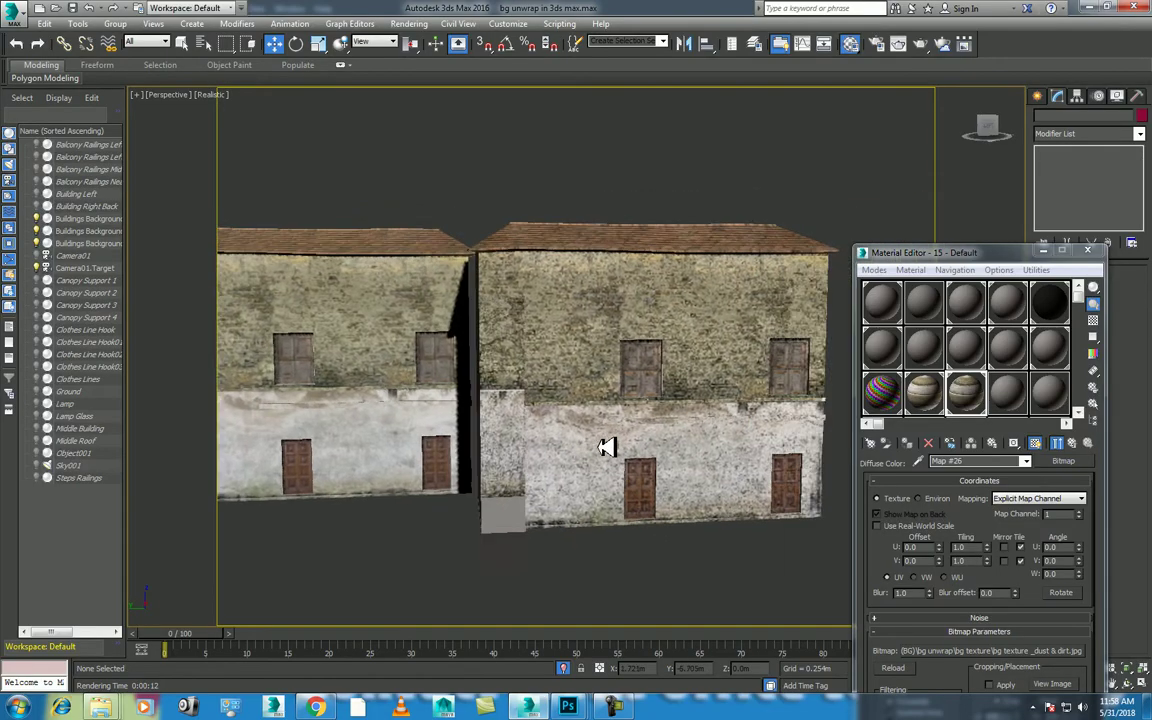
{"action": "left_click", "coordinate": [1052, 684]}
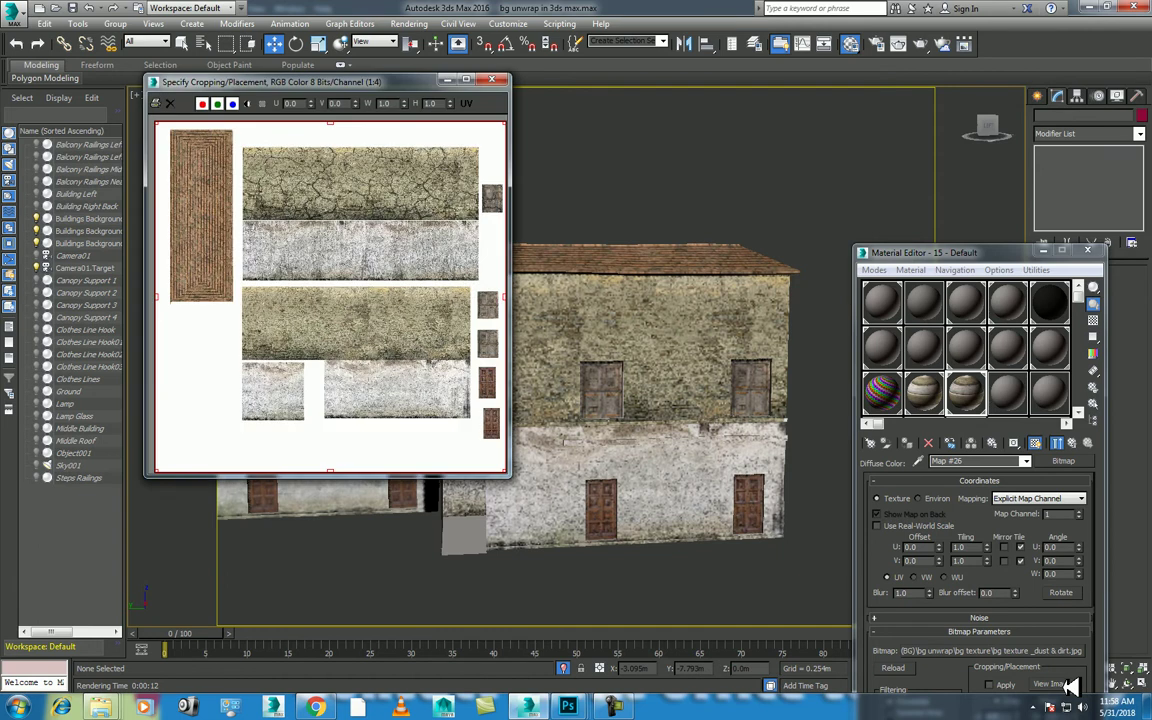
{"action": "left_click", "coordinate": [488, 83]}
{"action": "scroll", "coordinate": [640, 396], "scroll_direction": "up", "scroll_amount": 2}
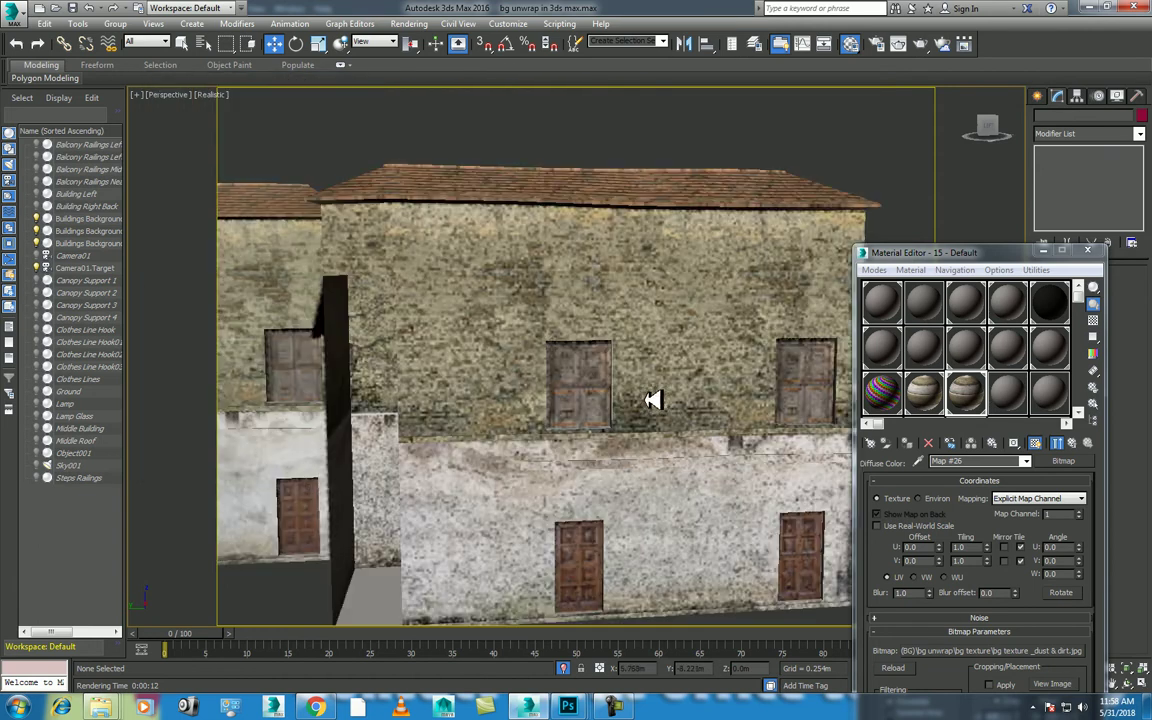
{"action": "key", "text": "shift+q"}
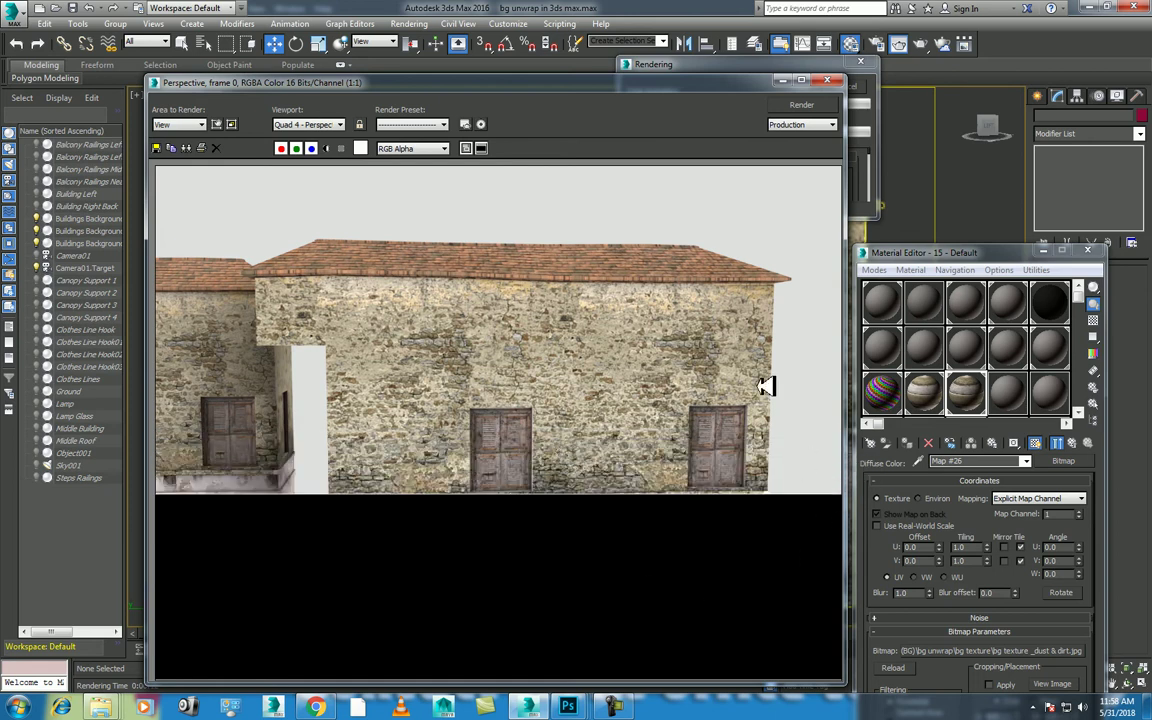
- In an unused material slot, set the Diffuse map to Bitmap bg texture _dust & dirt.jpg
{"action": "left_click", "coordinate": [826, 79]}
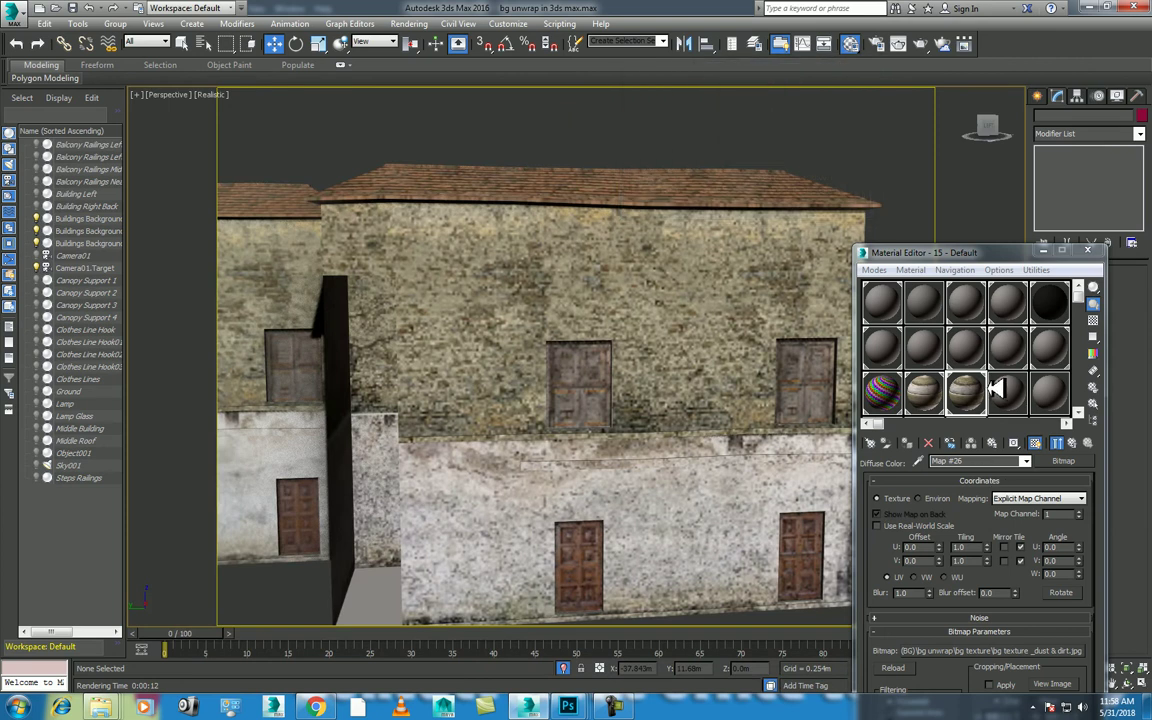
{"action": "left_click", "coordinate": [1000, 390]}
{"action": "left_click", "coordinate": [977, 557]}
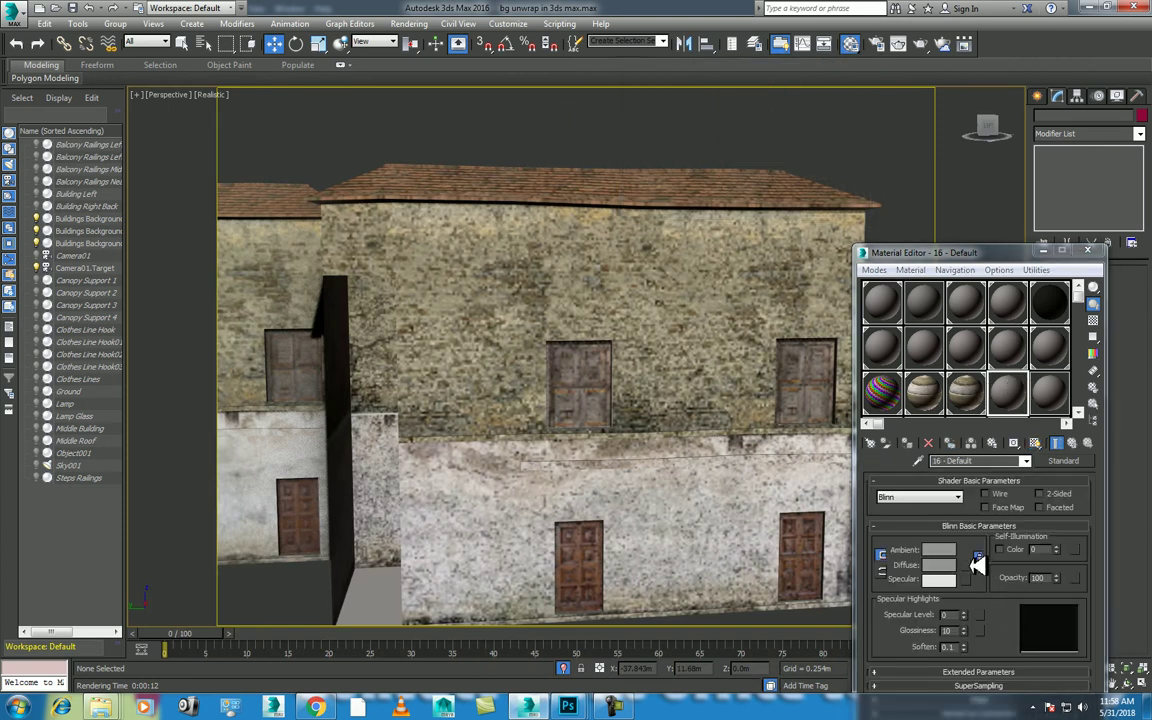
{"action": "double_click", "coordinate": [470, 196]}
{"action": "left_click", "coordinate": [130, 117]}
{"action": "double_click", "coordinate": [130, 117]}
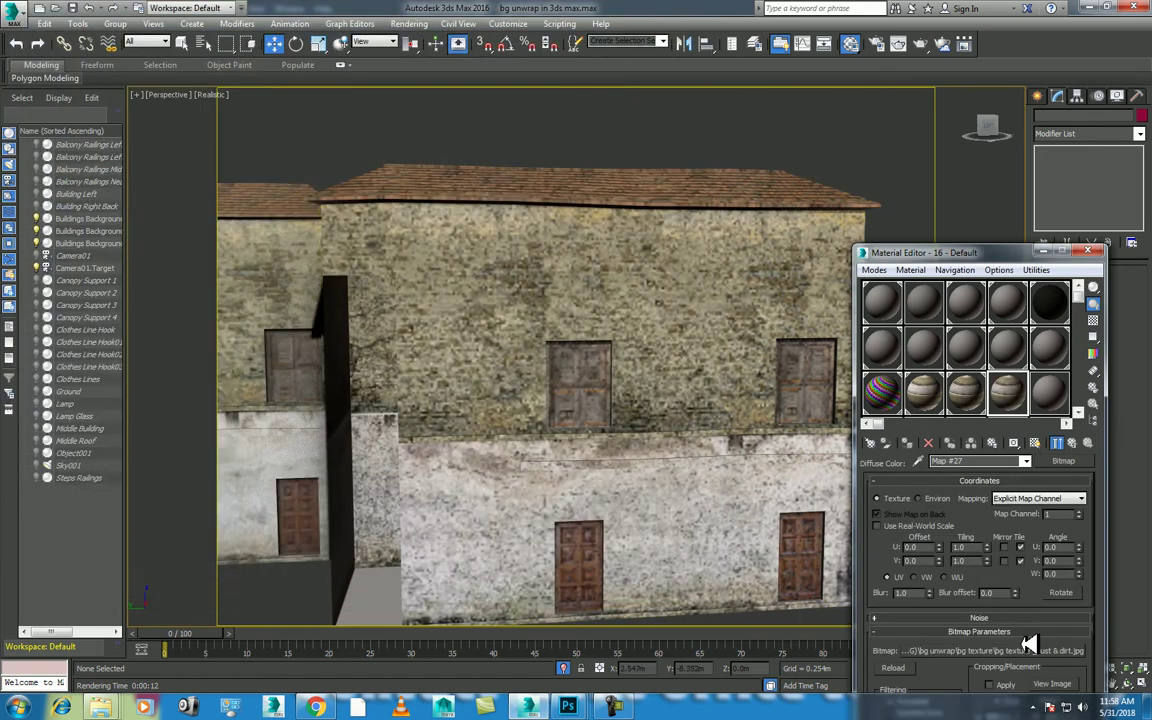
{"action": "left_click", "coordinate": [1068, 683]}
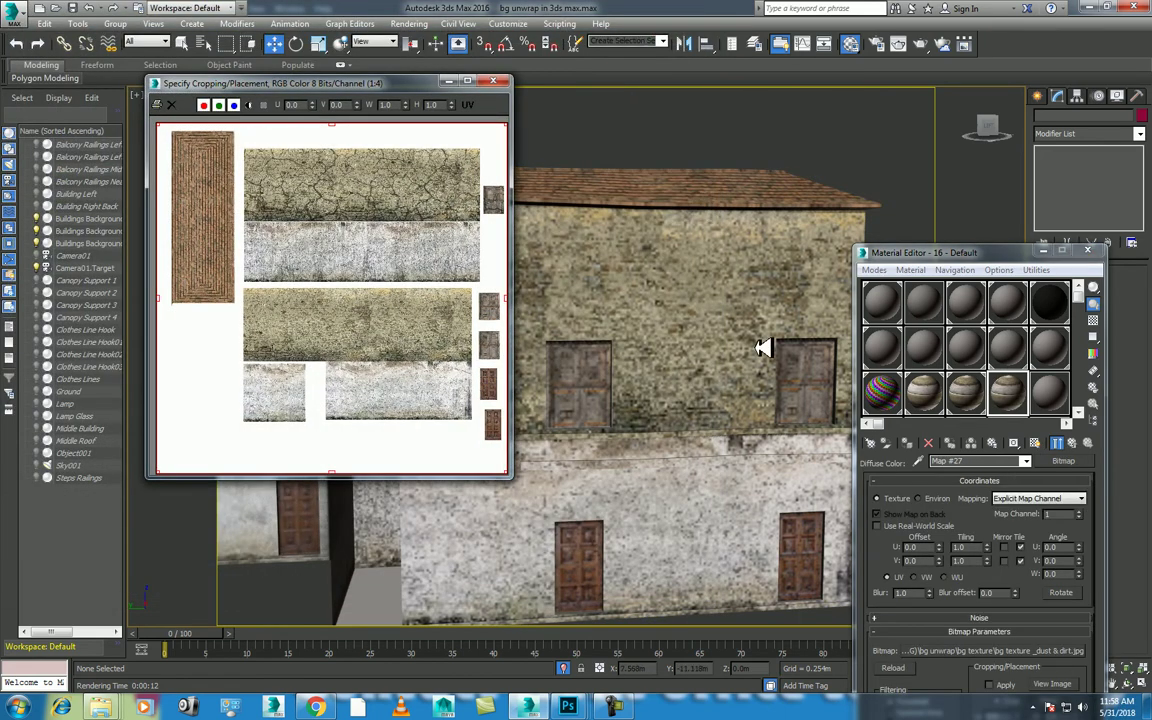
{"action": "left_click", "coordinate": [500, 79]}
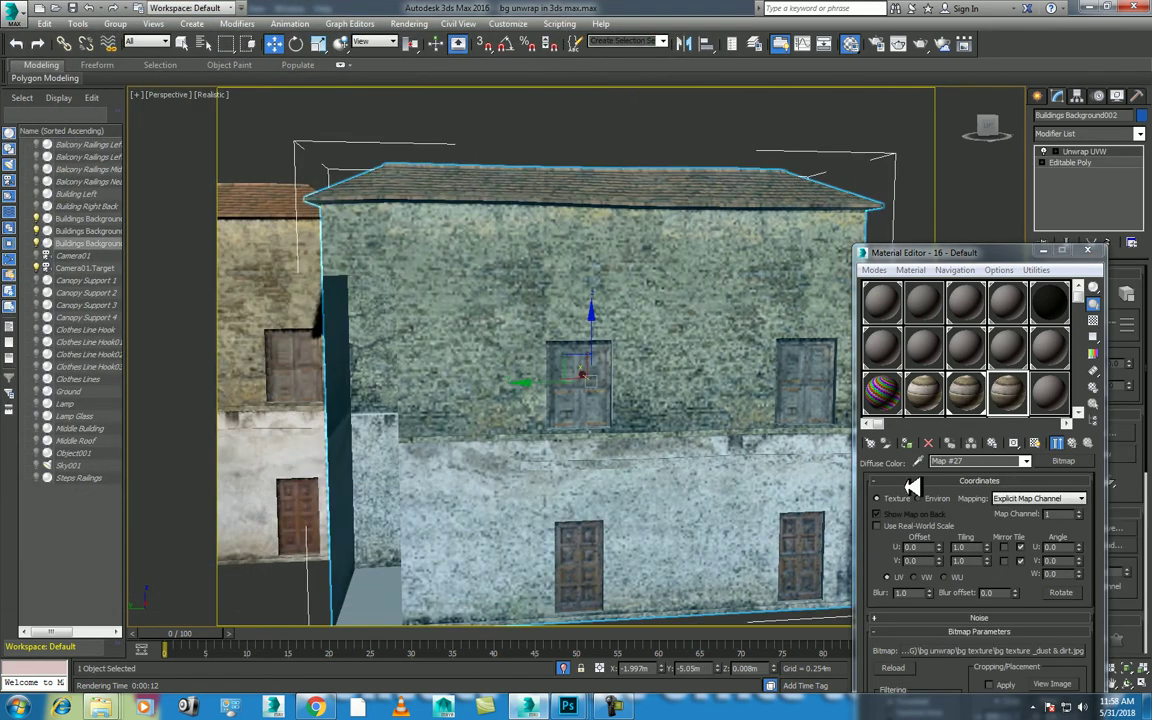
- Assign the material to the front building and display it as Realistic Materials with Maps
{"action": "left_click", "coordinate": [908, 444]}
{"action": "left_click", "coordinate": [1040, 444]}
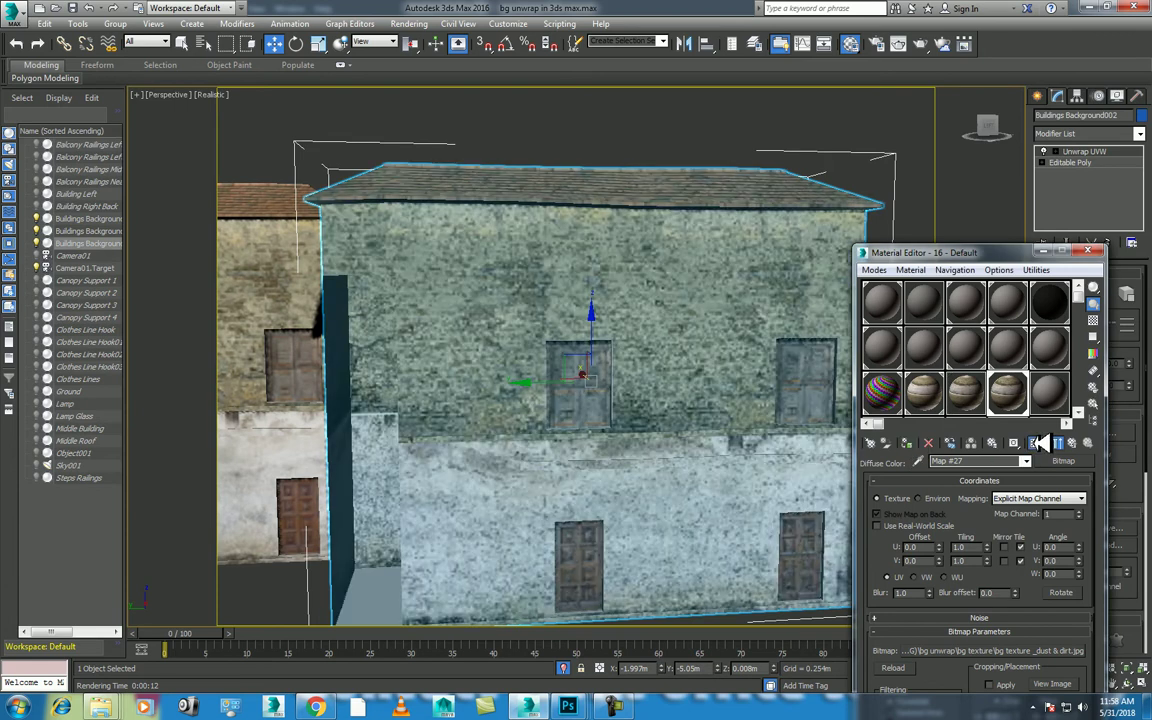
{"action": "left_click", "coordinate": [928, 271]}
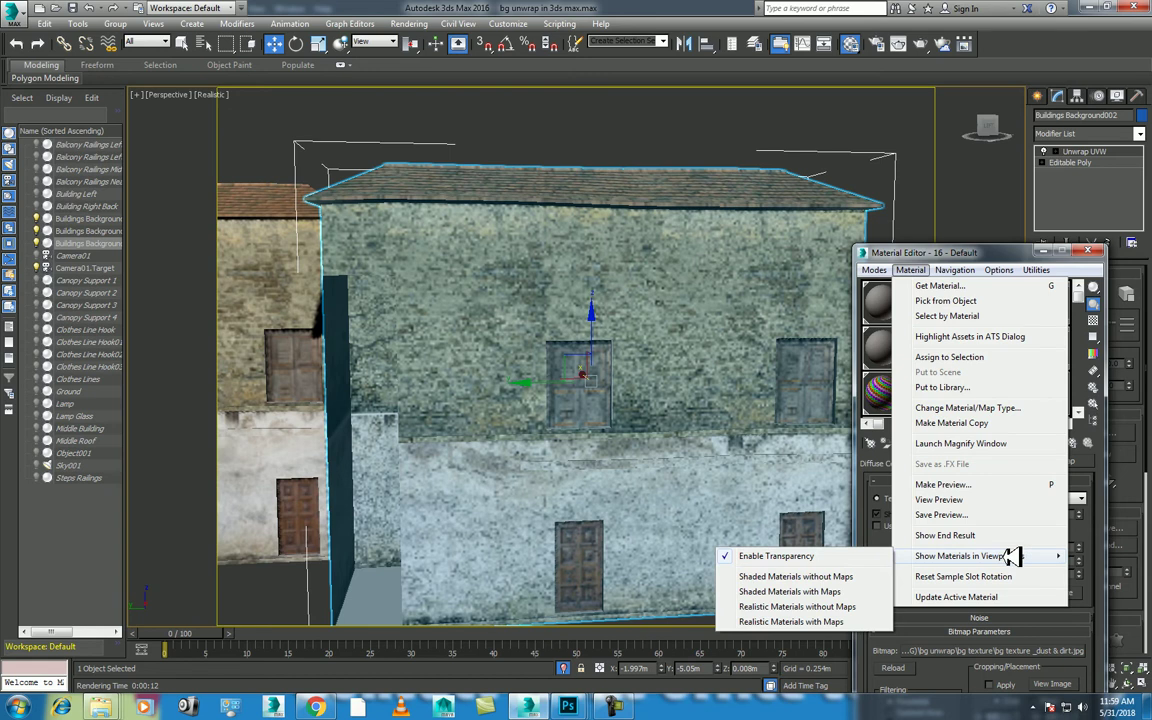
{"action": "left_click", "coordinate": [818, 622]}
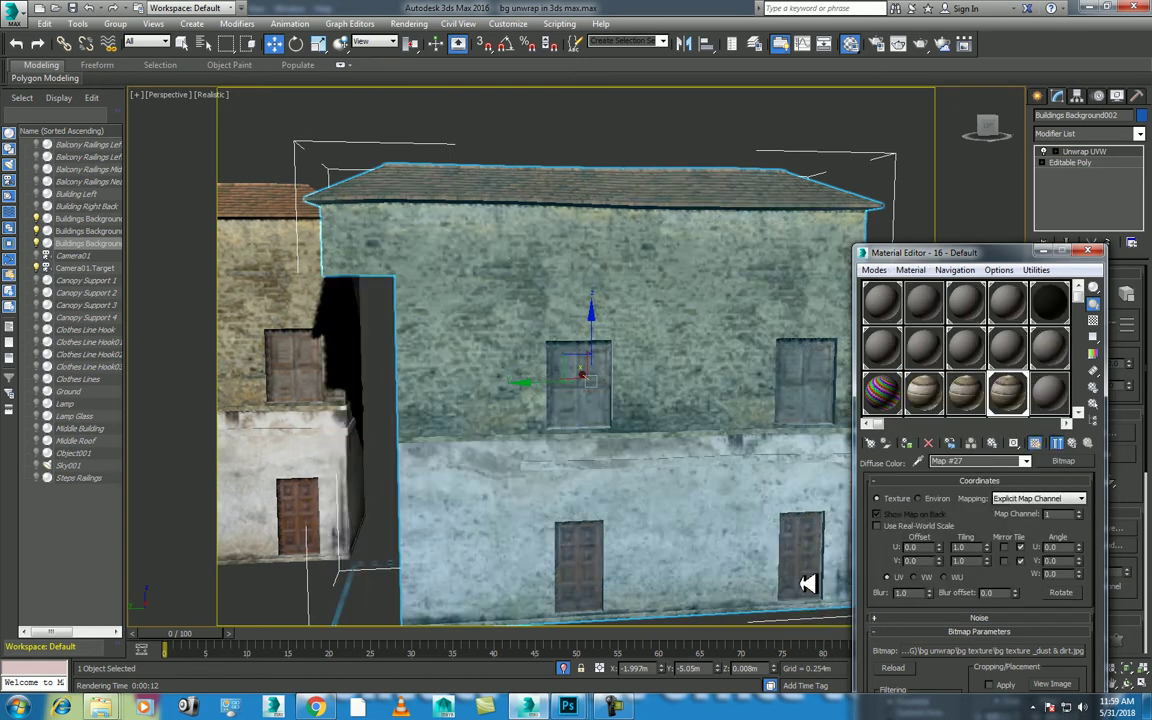
{"action": "left_click", "coordinate": [906, 275]}
{"action": "mouse_move", "coordinate": [969, 556]}
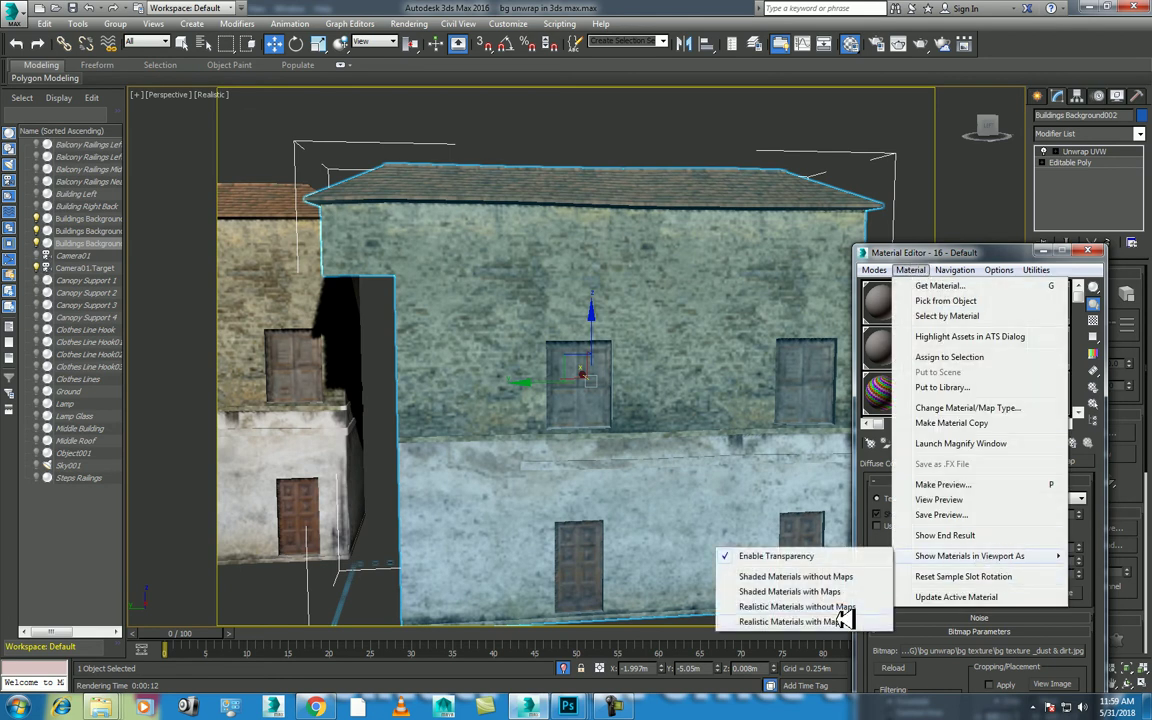
{"action": "left_click", "coordinate": [843, 619]}
{"action": "mouse_move", "coordinate": [624, 379]}
{"action": "left_mouse_down"}
{"action": "mouse_move", "coordinate": [440, 380]}
{"action": "mouse_move", "coordinate": [576, 378]}
{"action": "mouse_move", "coordinate": [442, 372]}
{"action": "mouse_move", "coordinate": [527, 363]}
{"action": "mouse_move", "coordinate": [807, 378]}
{"action": "mouse_move", "coordinate": [700, 345]}
{"action": "left_mouse_up"}
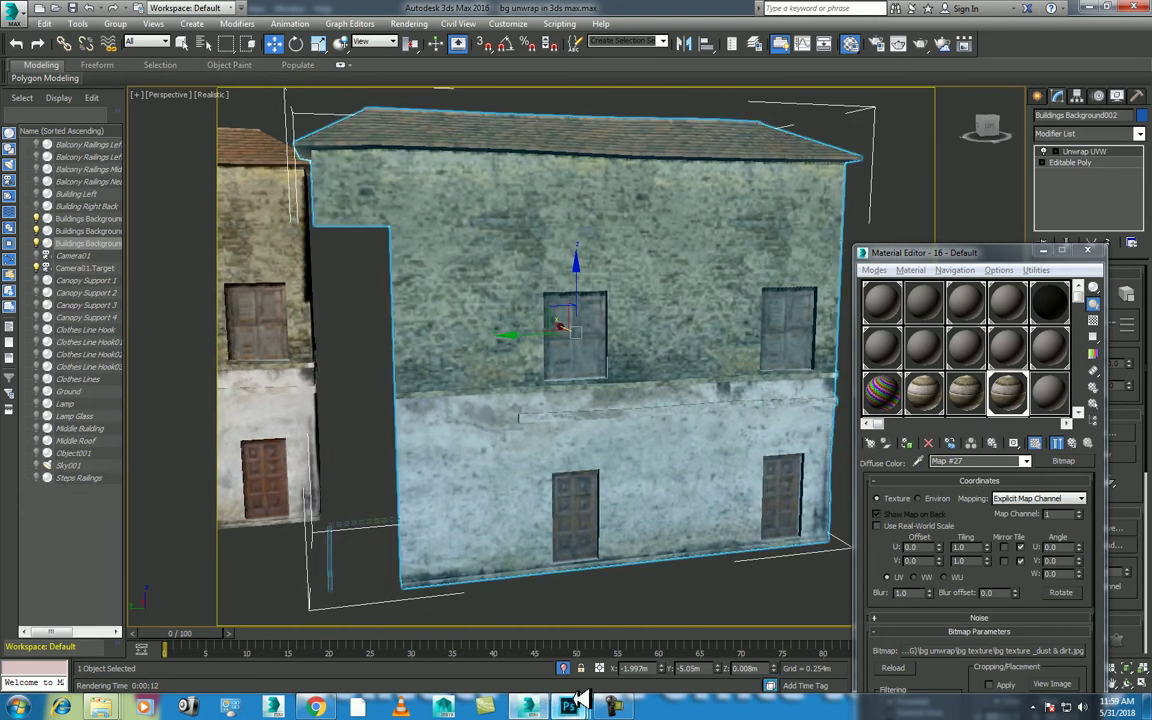
{"action": "mouse_move", "coordinate": [567, 706]}
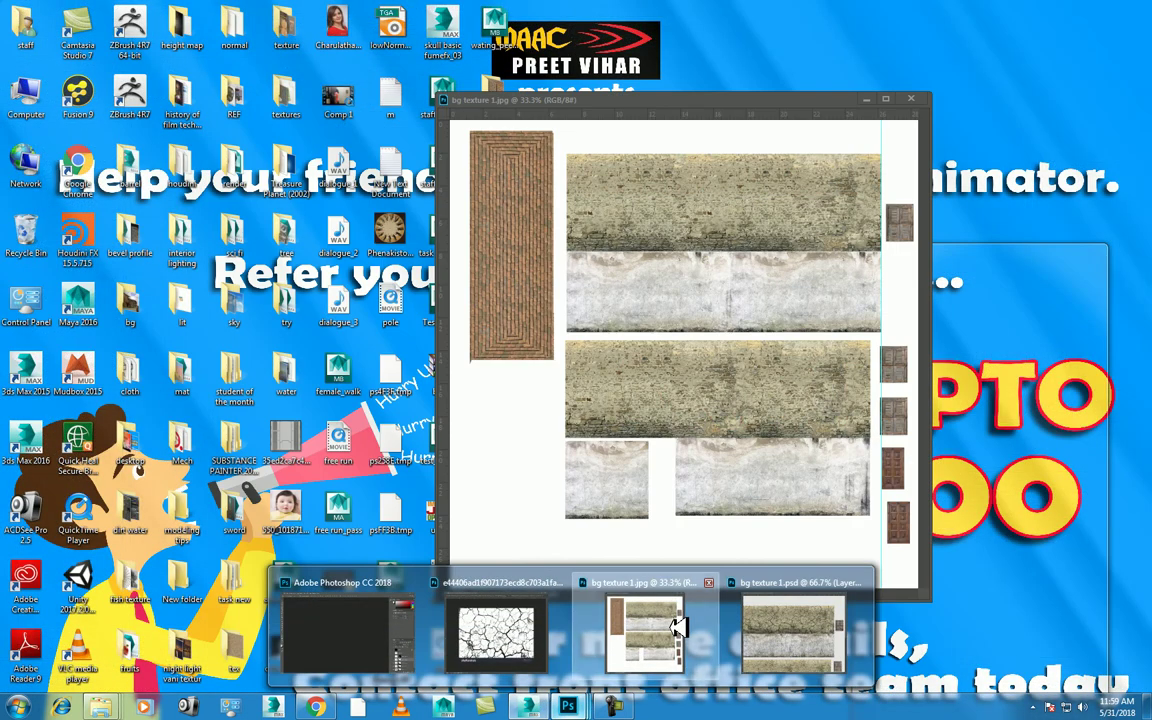
- In bg texture 1.psd, duplicate the crack layer down onto the lower stone band
{"action": "left_click", "coordinate": [672, 626]}
{"action": "left_click", "coordinate": [867, 100]}
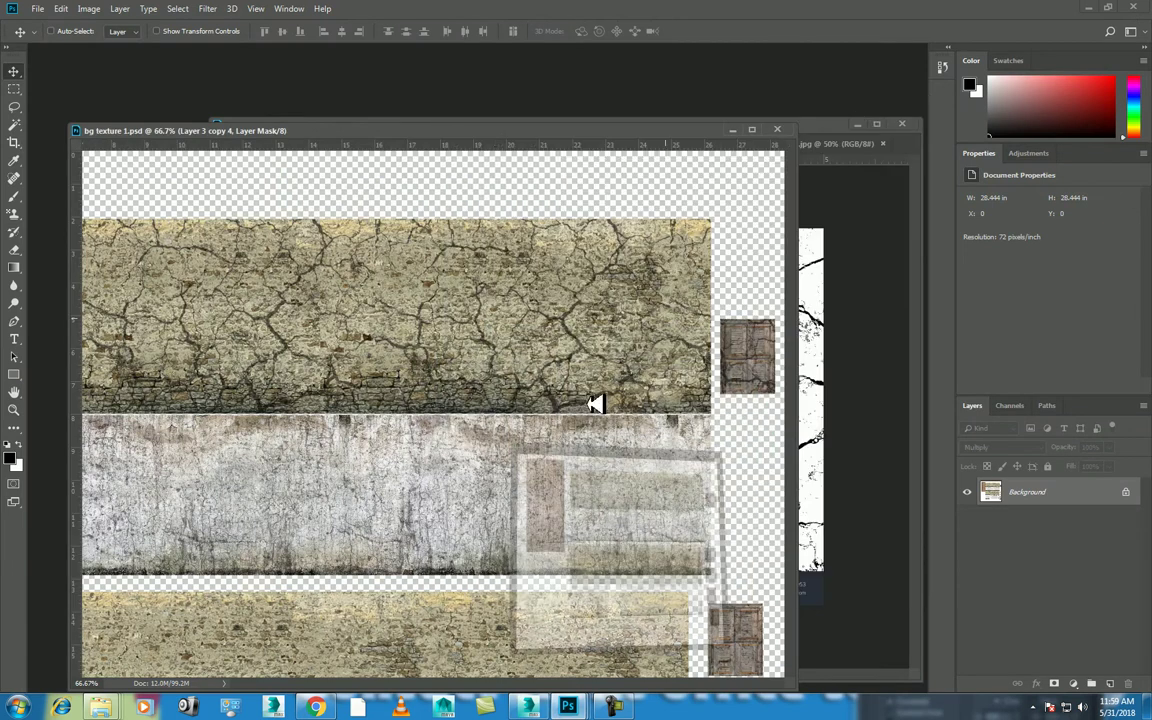
{"action": "key", "text": "ctrl+minus"}
{"action": "key", "text": "ctrl+minus"}
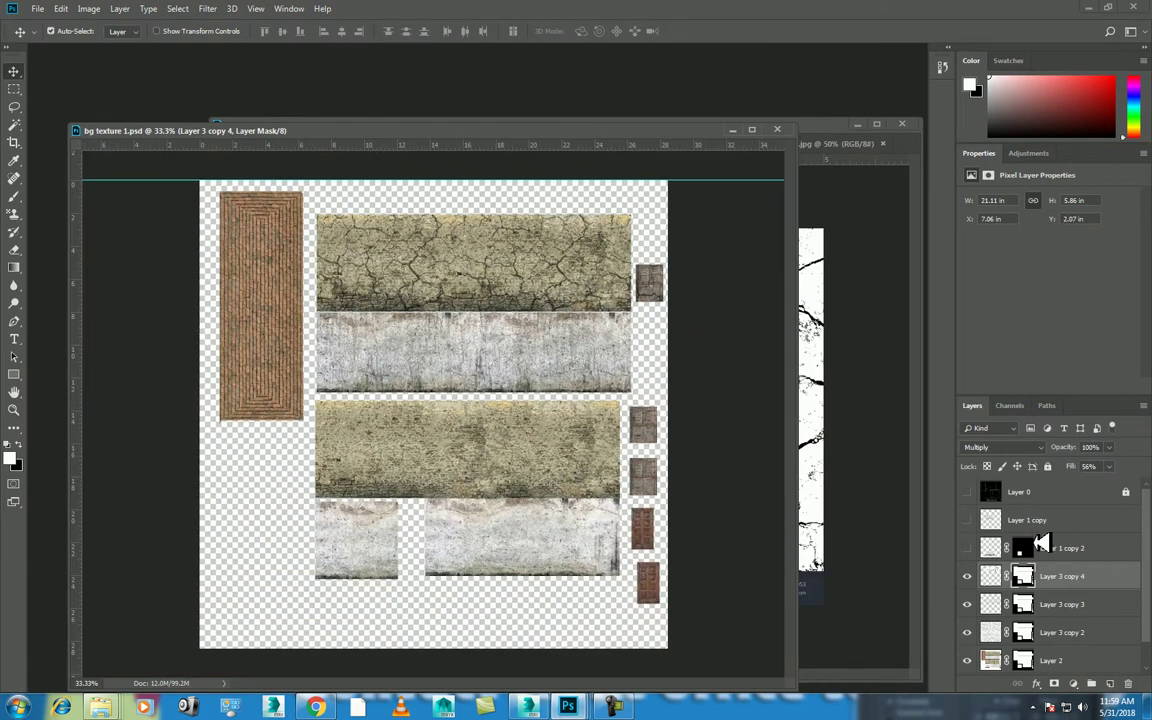
{"action": "left_click", "coordinate": [967, 576]}
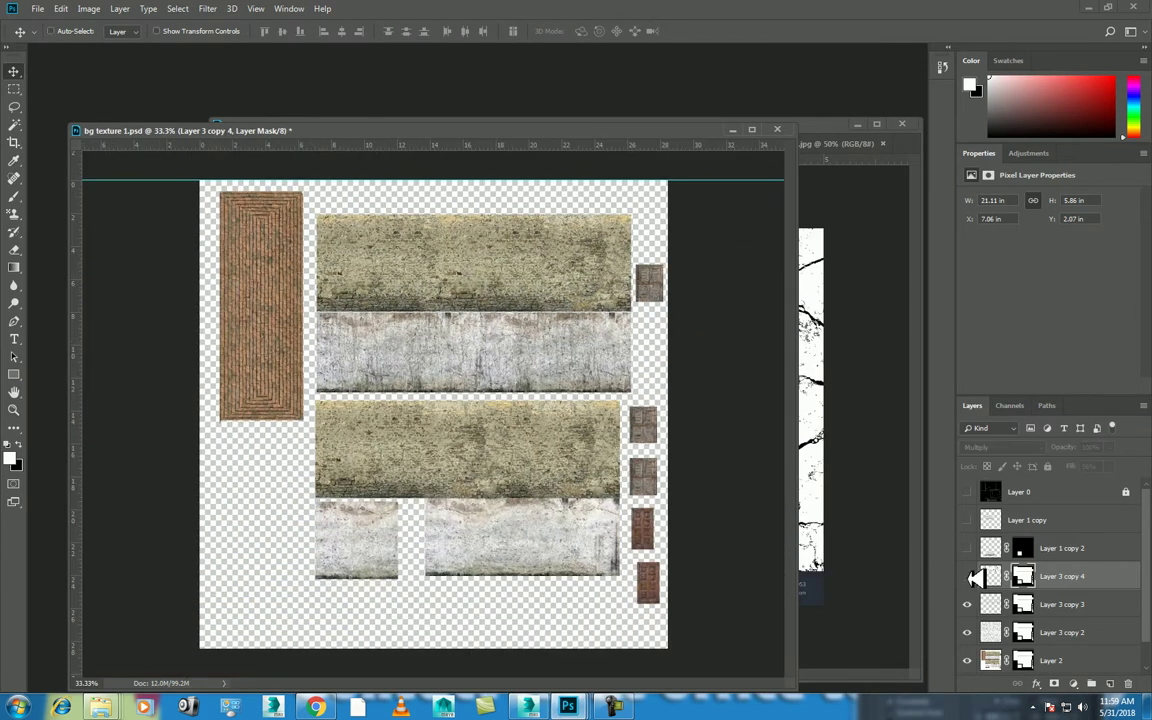
{"action": "key", "text": "w"}
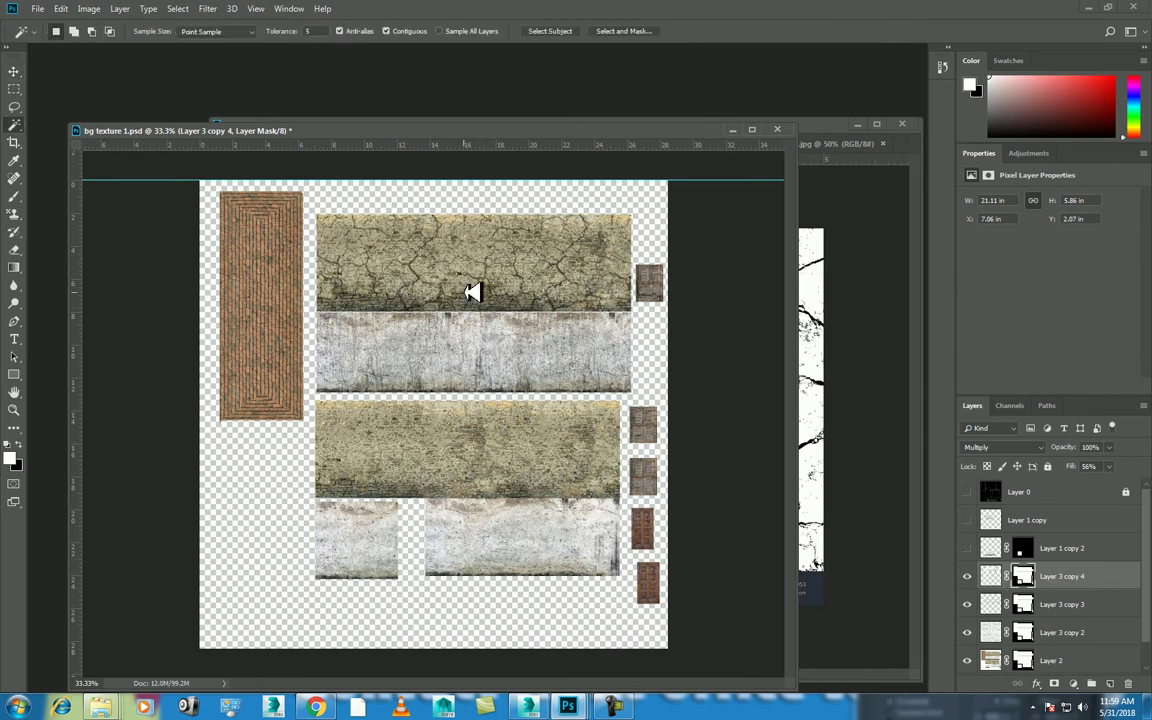
{"action": "key", "text": "v"}
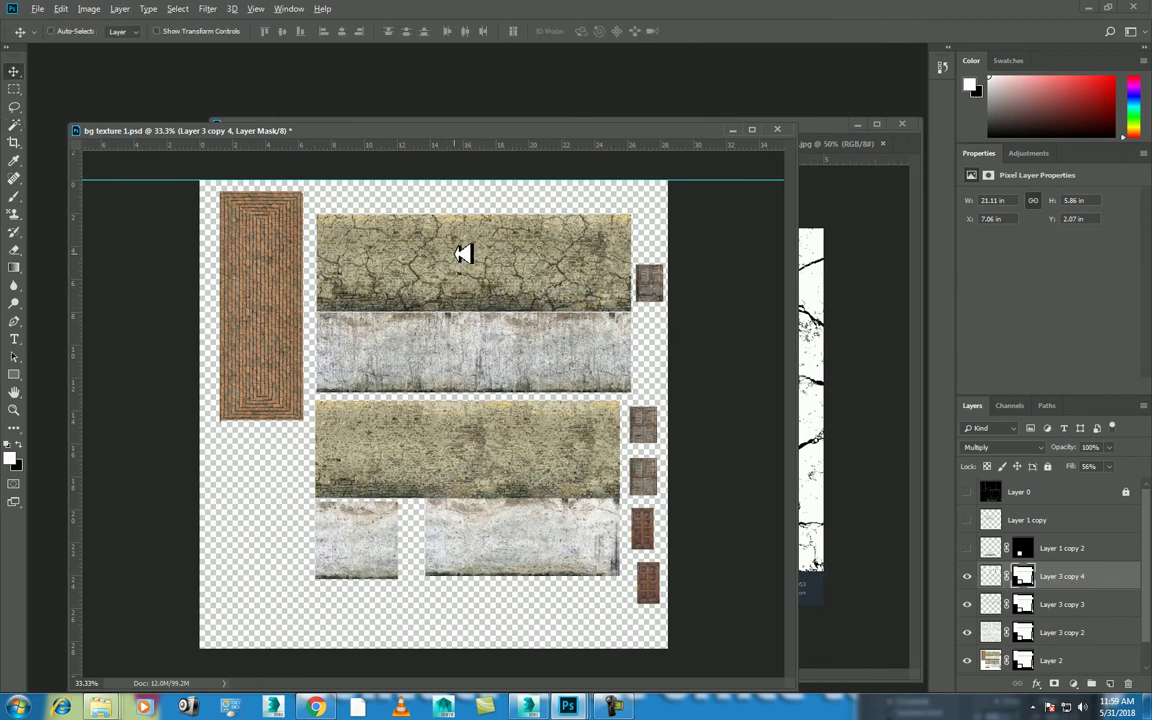
{"action": "left_click_drag", "start_coordinate": [464, 254], "coordinate": [464, 442]}
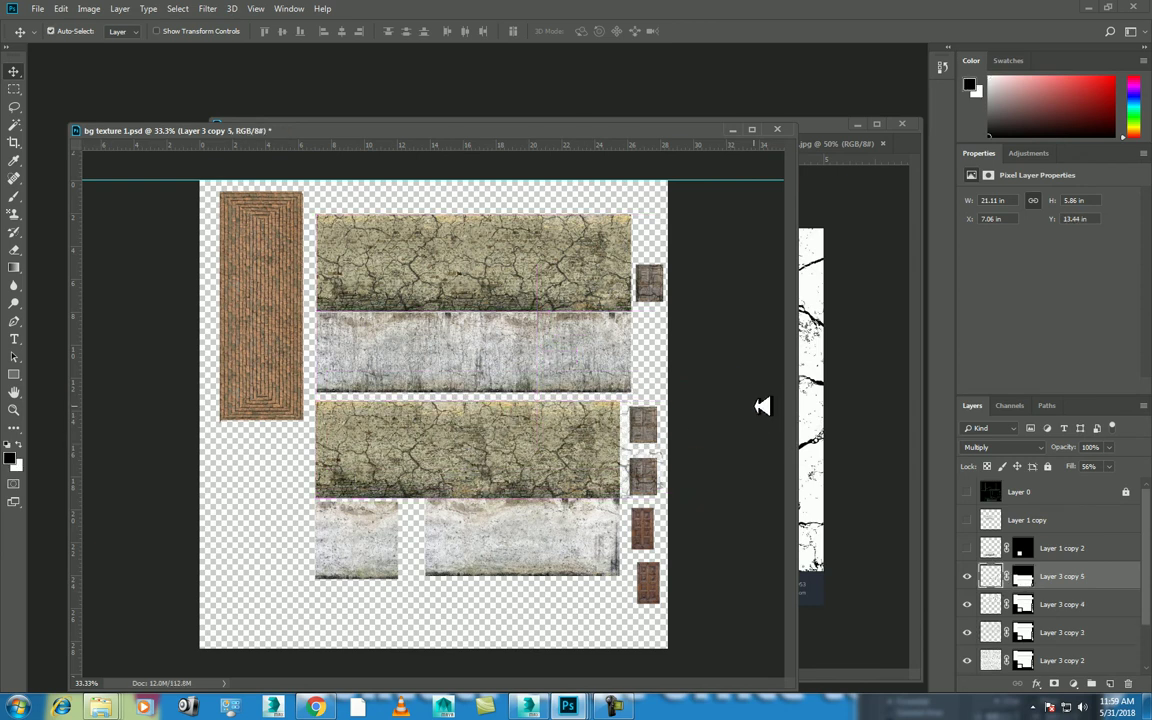
- Save the atlas as a JPEG over bg texture _dust & dirt.jpg at Maximum quality
{"action": "key", "text": "ctrl+shift+s"}
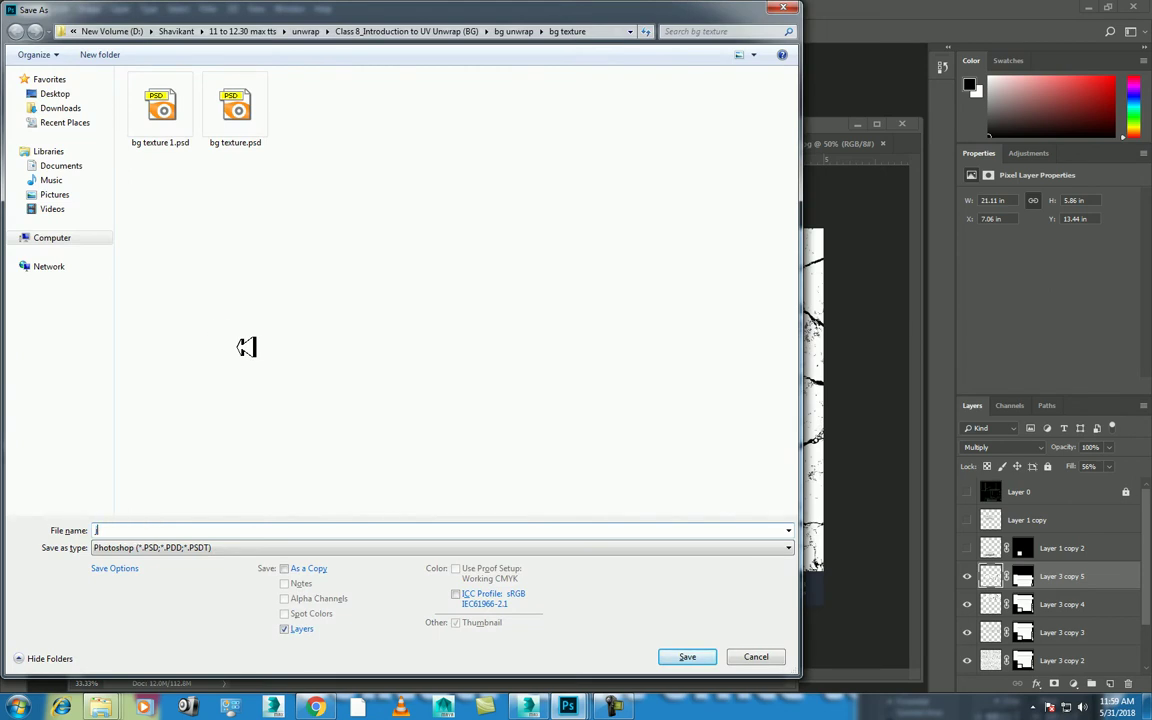
{"action": "left_click", "coordinate": [172, 547]}
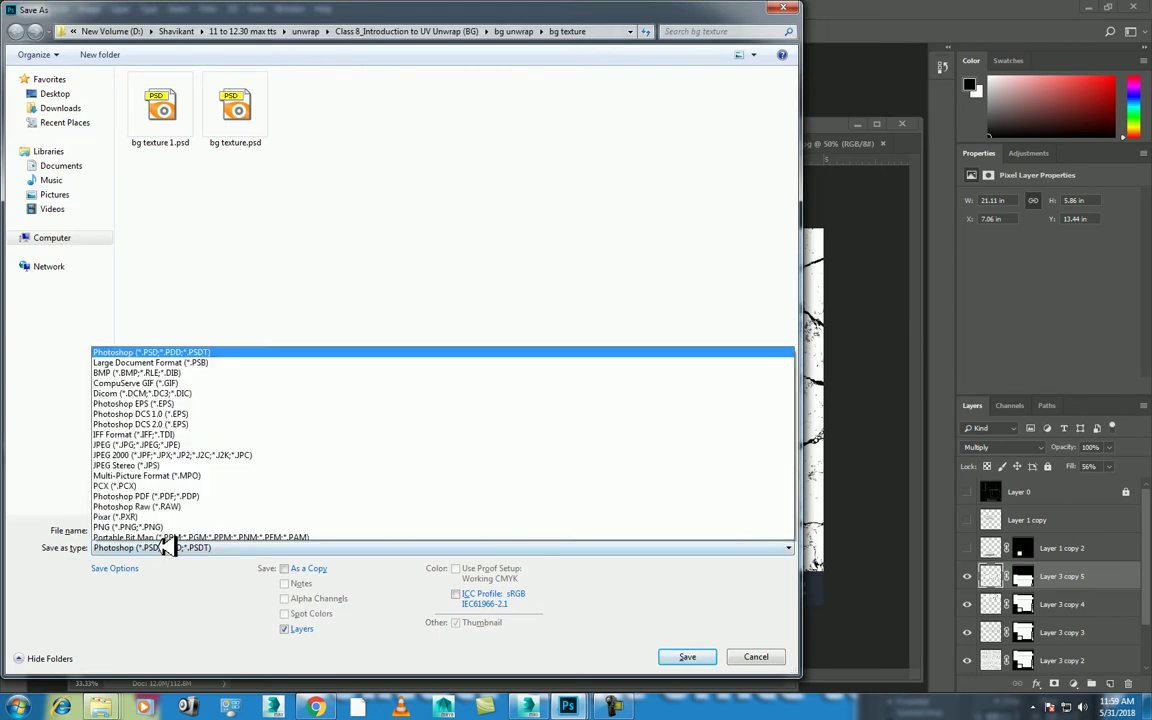
{"action": "key", "text": "j"}
{"action": "key", "text": "Return"}
{"action": "double_click", "coordinate": [180, 120]}
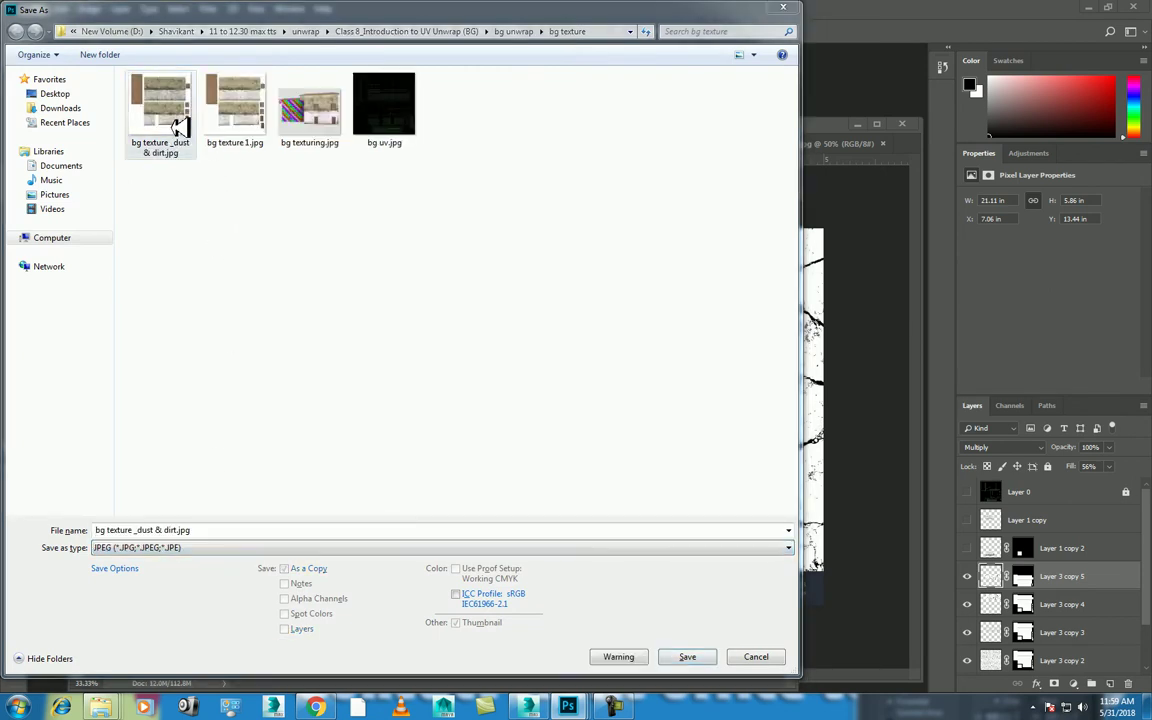
{"action": "left_click", "coordinate": [607, 352]}
{"action": "left_click", "coordinate": [648, 170]}
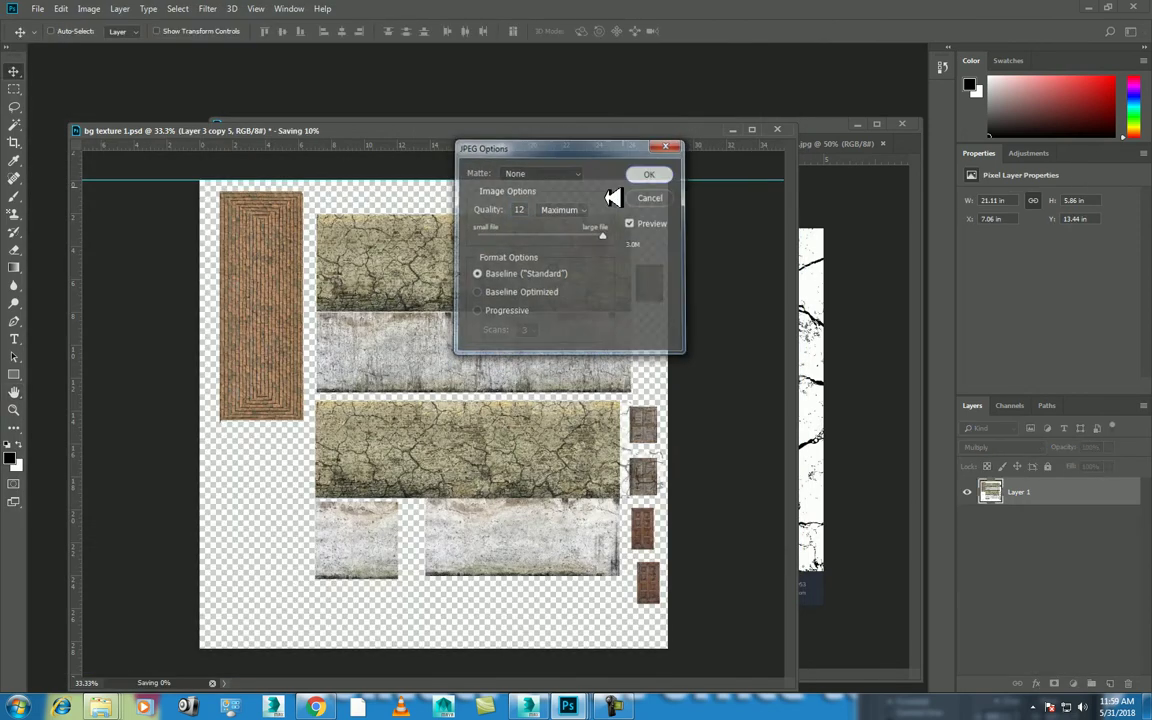
{"action": "key", "text": "alt+Tab"}
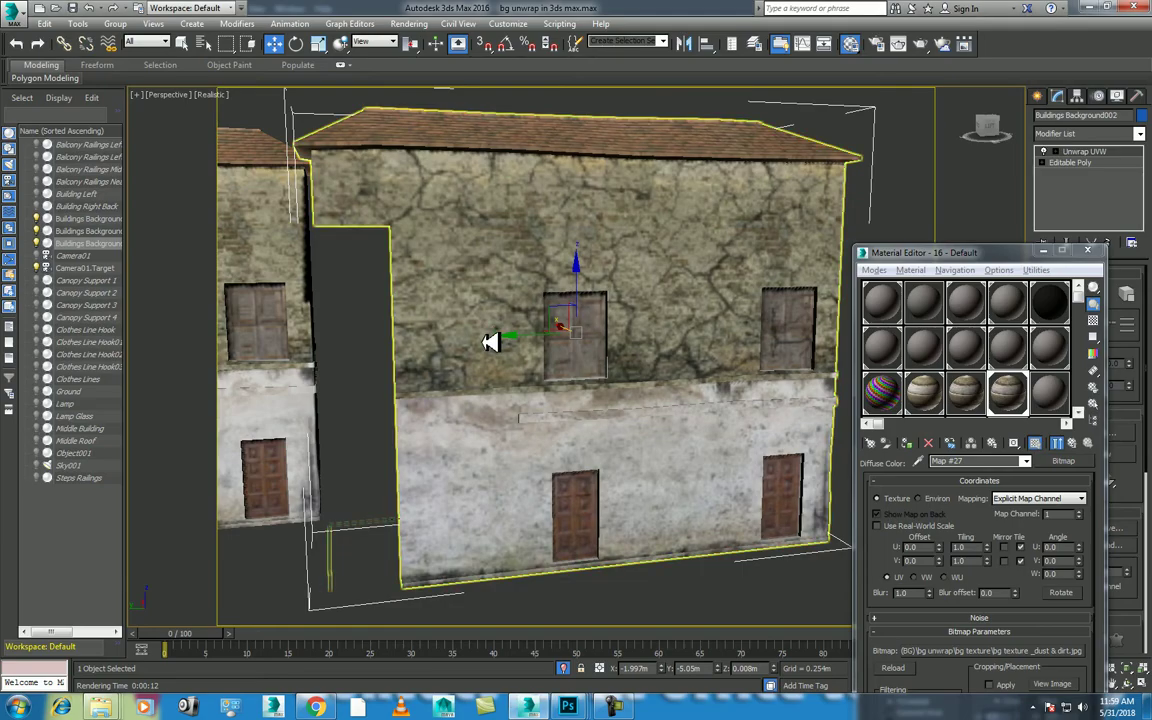
- Orbit around the front building and render the Perspective view
{"action": "left_click_drag", "start_coordinate": [608, 413], "coordinate": [637, 538]}
{"action": "key", "text": "shift+q"}
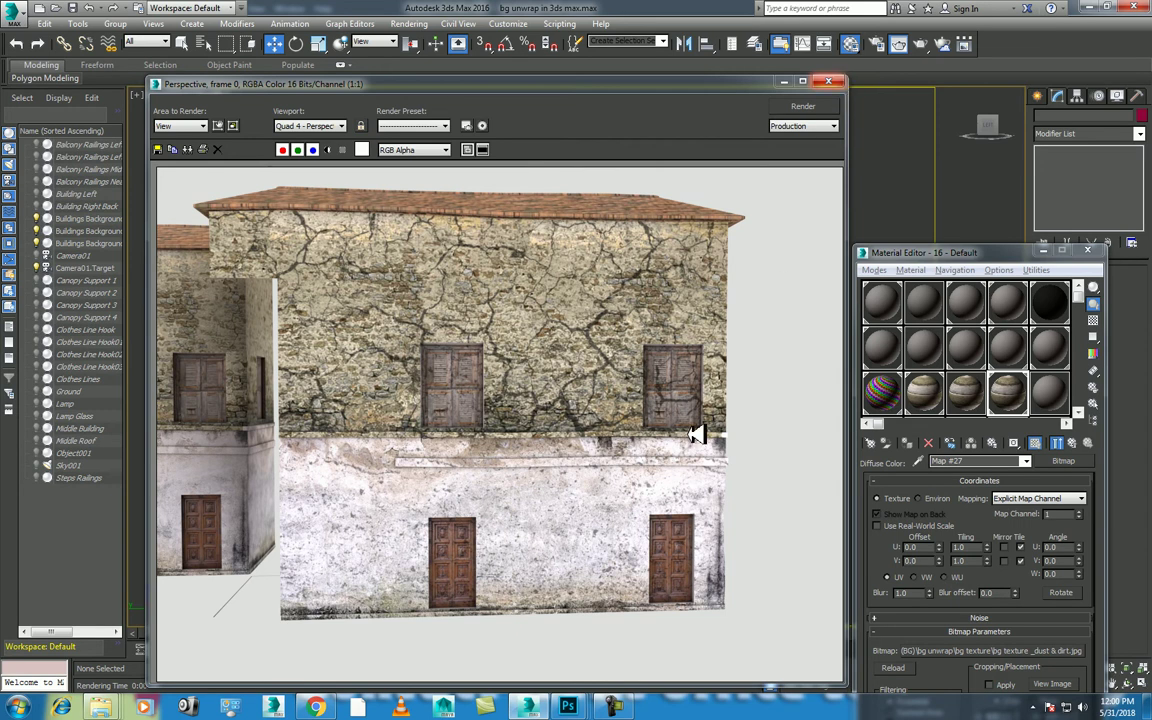
{"action": "key", "text": "alt+Tab"}
{"action": "key", "text": "alt+Tab"}
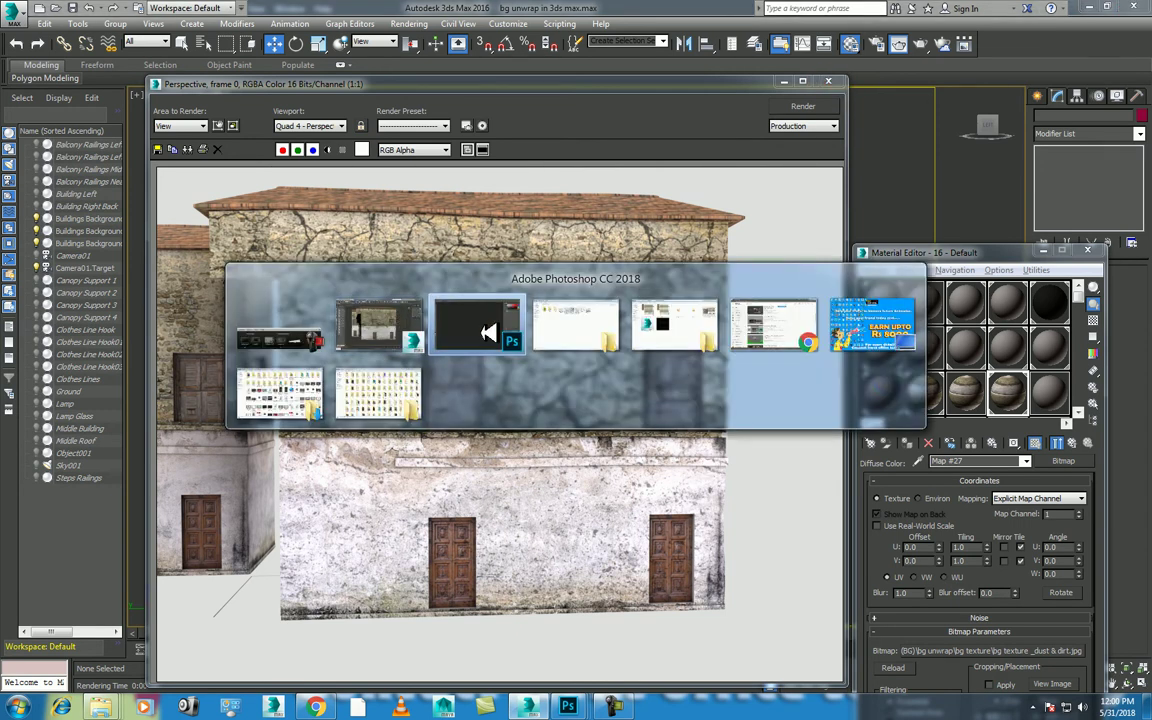
- Drag a copy of the cracks onto the grey plaster band and nudge it up into place
{"action": "left_click", "coordinate": [468, 326]}
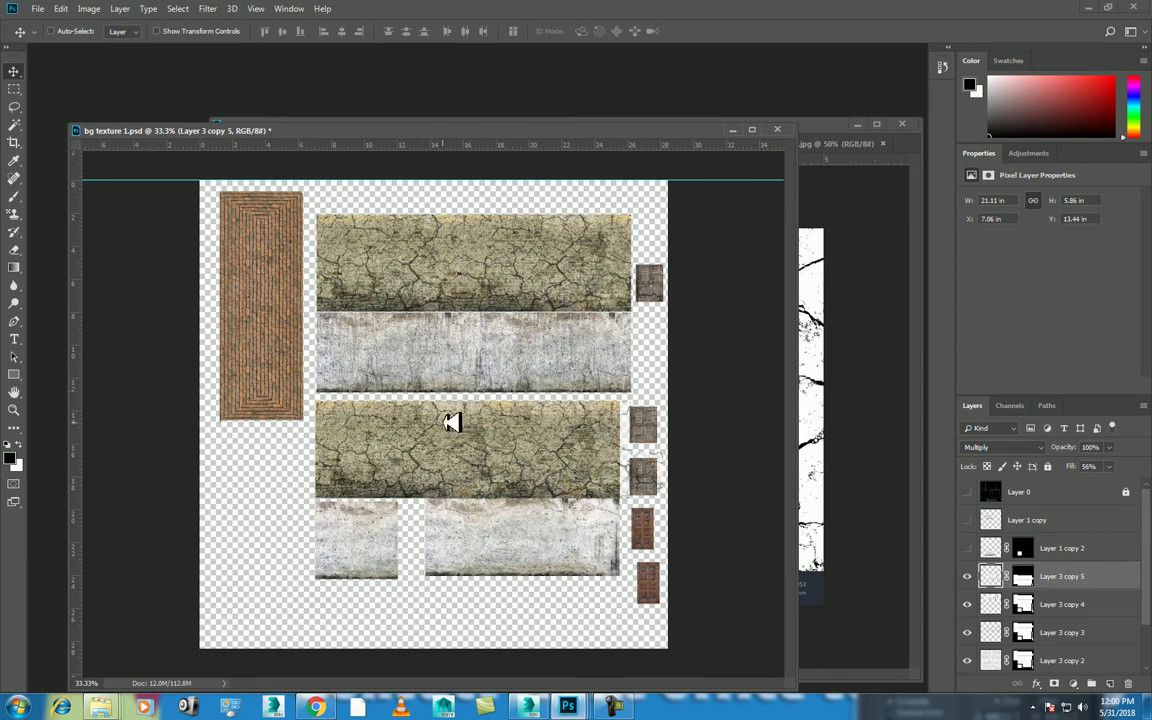
{"action": "left_click_drag", "start_coordinate": [467, 452], "coordinate": [450, 357]}
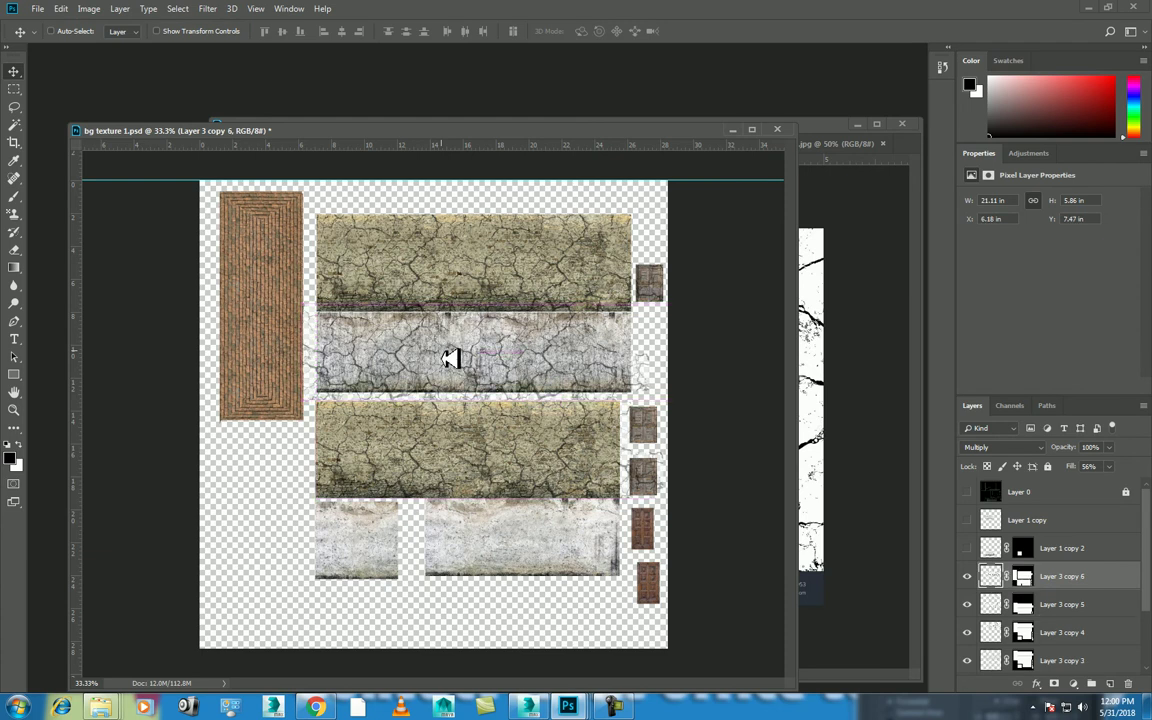
{"action": "key", "text": "ctrl+plus"}
{"action": "key", "text": "ctrl+plus"}
{"action": "left_click_drag", "start_coordinate": [478, 337], "coordinate": [496, 429]}
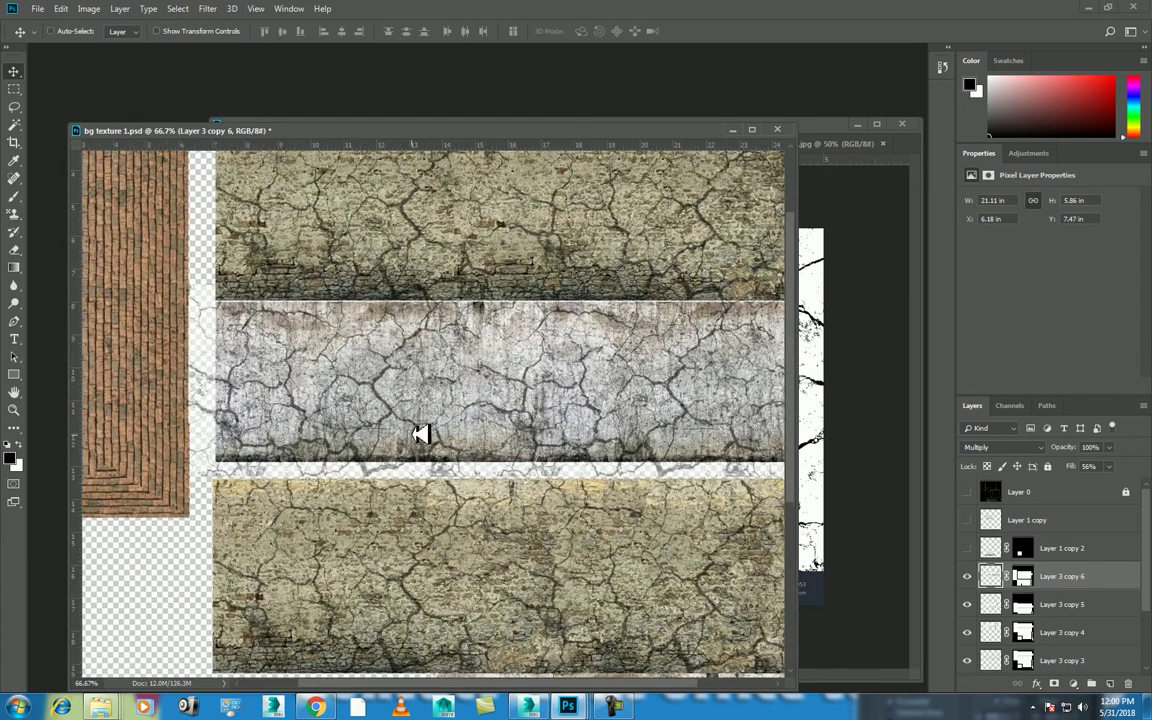
{"action": "key", "text": "Up"}
{"action": "key", "text": "Up"}
{"action": "key", "text": "Up"}
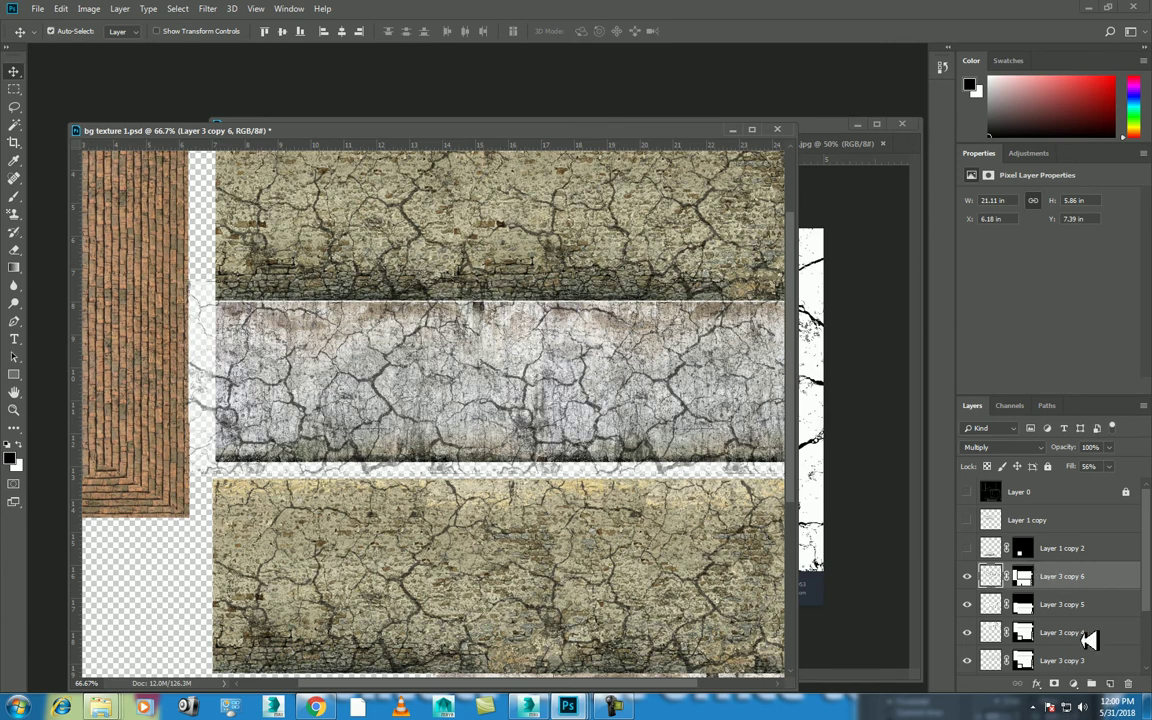
- Compare the middle crack layer by toggling its visibility and inverting its mask back and forth
{"action": "left_click", "coordinate": [1022, 577], "text": "ctrl"}
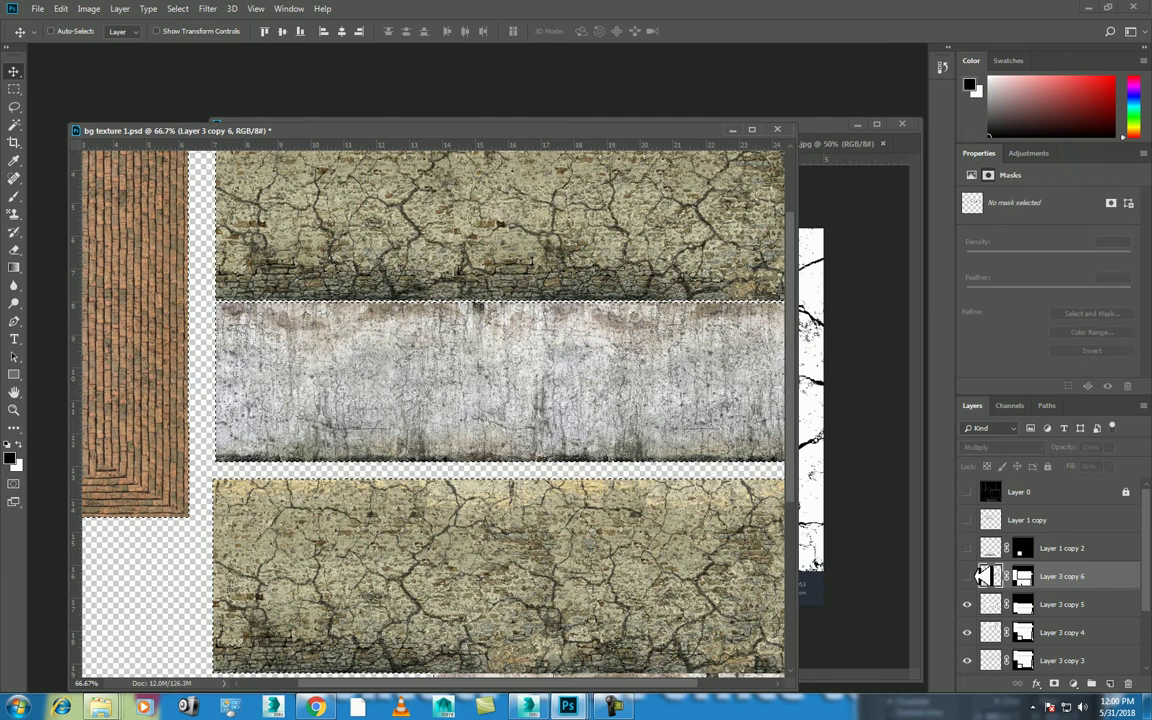
{"action": "left_click", "coordinate": [1023, 578]}
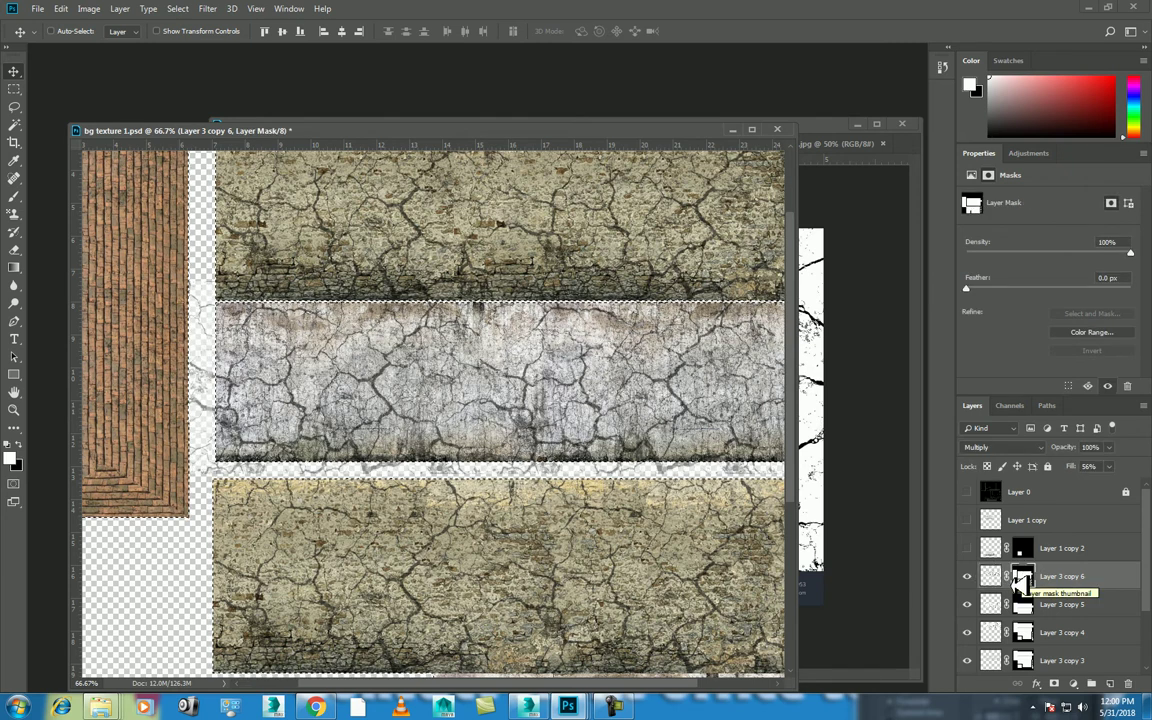
{"action": "left_click", "coordinate": [967, 576]}
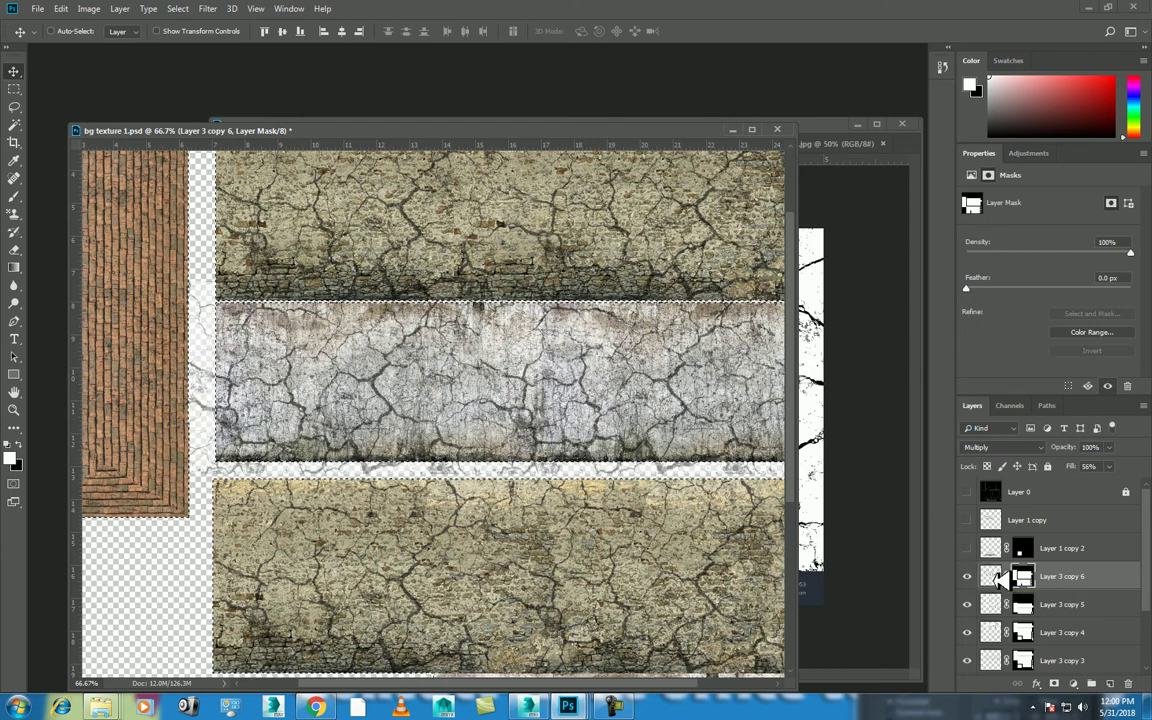
{"action": "left_click", "coordinate": [968, 576]}
{"action": "key", "text": "ctrl+i"}
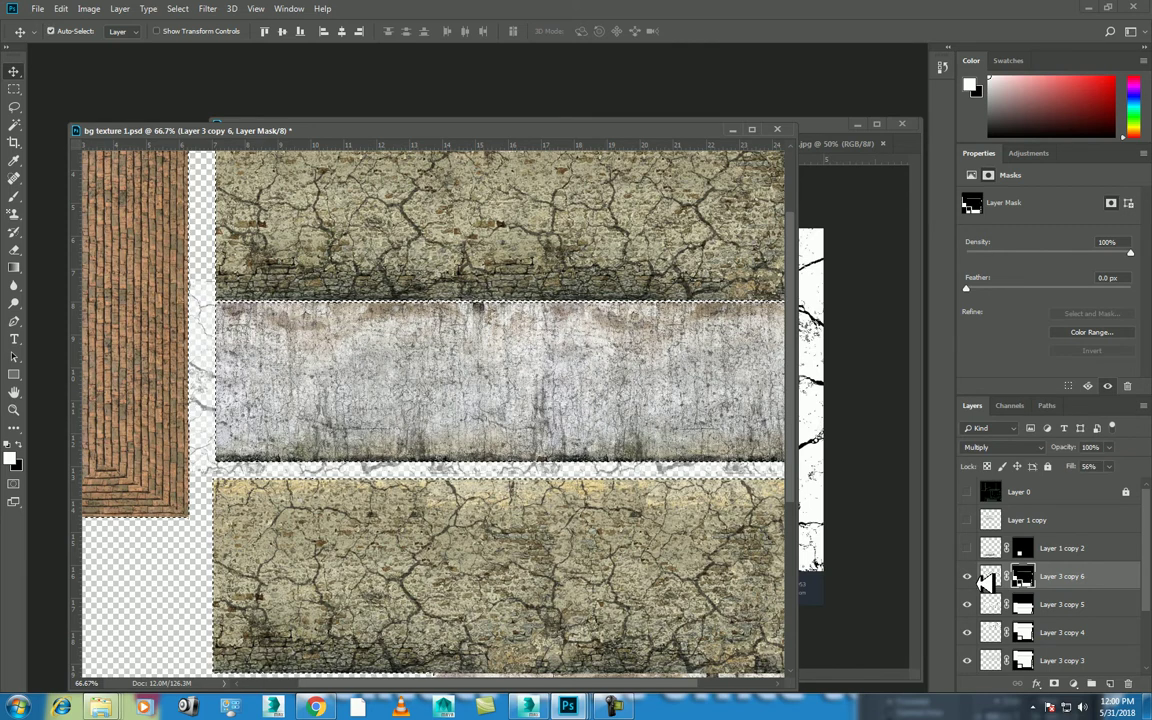
{"action": "key", "text": "ctrl+i"}
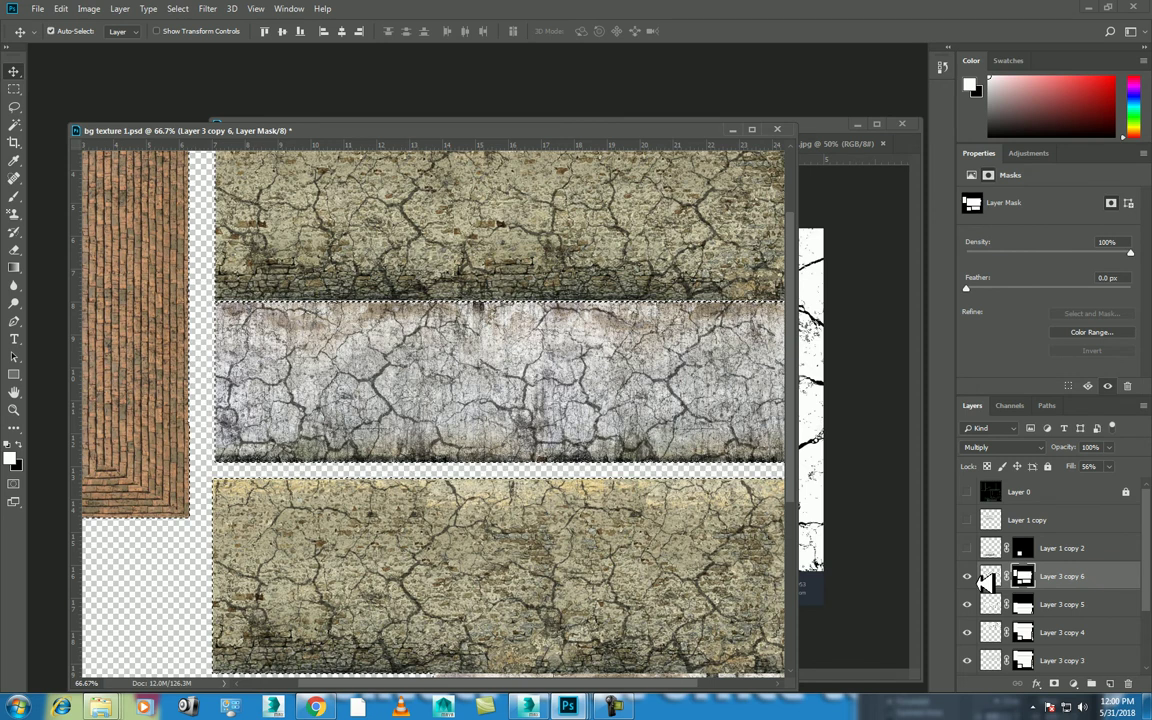
{"action": "key", "text": "ctrl+minus"}
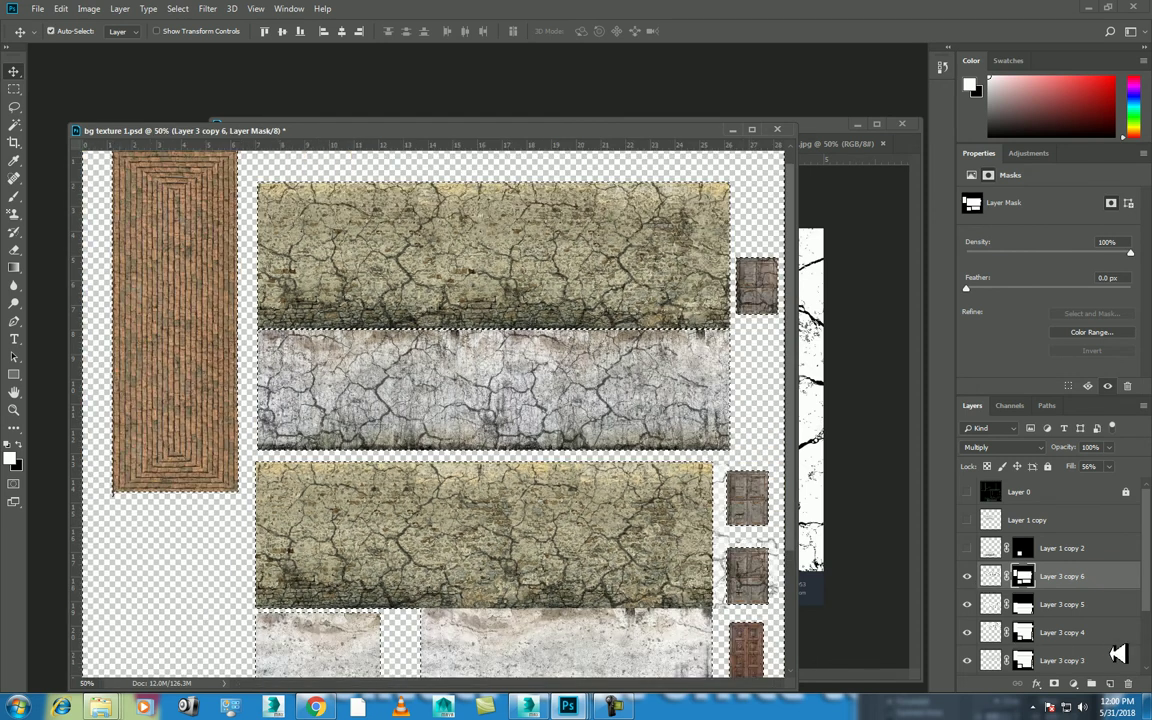
{"action": "scroll", "coordinate": [565, 505], "scroll_direction": "down", "scroll_amount": 3}
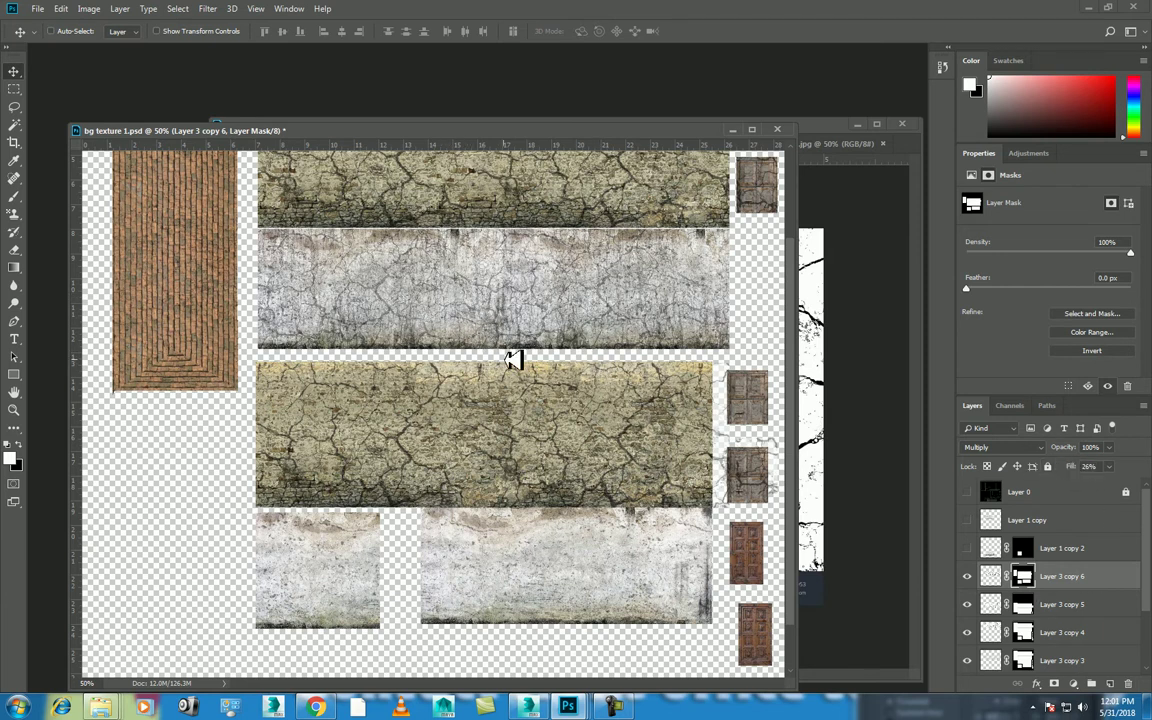
- Magic Wand select the grey plaster area and copy the cracks down onto the lower plaster strips
{"action": "key", "text": "w"}
{"action": "left_click", "coordinate": [490, 322]}
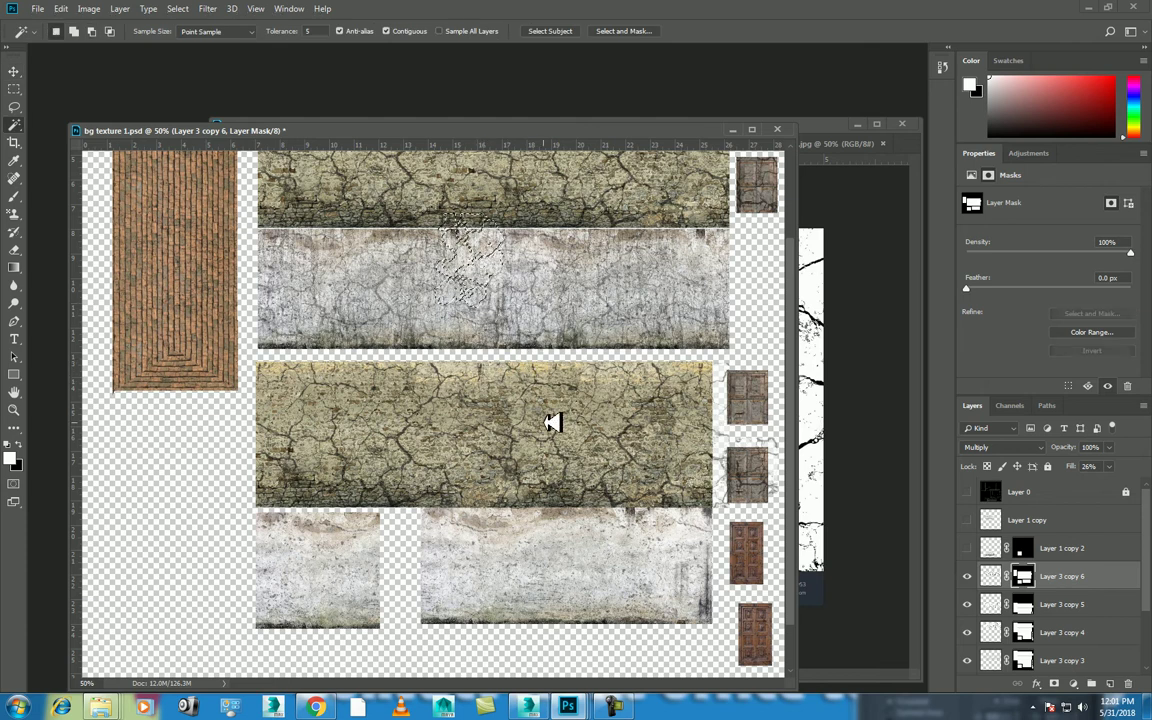
{"action": "key", "text": "v"}
{"action": "mouse_move", "coordinate": [478, 298]}
{"action": "left_mouse_down"}
{"action": "mouse_move", "coordinate": [493, 455]}
{"action": "mouse_move", "coordinate": [481, 597]}
{"action": "mouse_move", "coordinate": [479, 588]}
{"action": "left_mouse_up"}
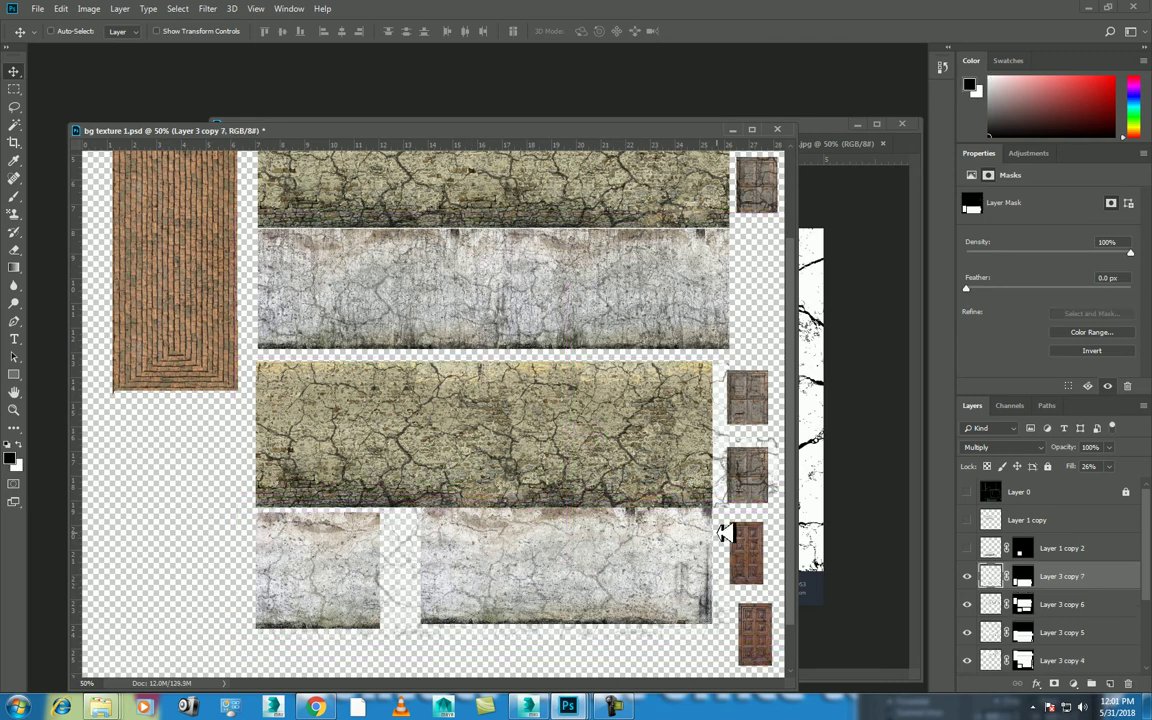
- Save the sheet as a JPEG replacing bg texture _dust & dirt.jpg, accepting the JPEG options
{"action": "key", "text": "ctrl+shift+s"}
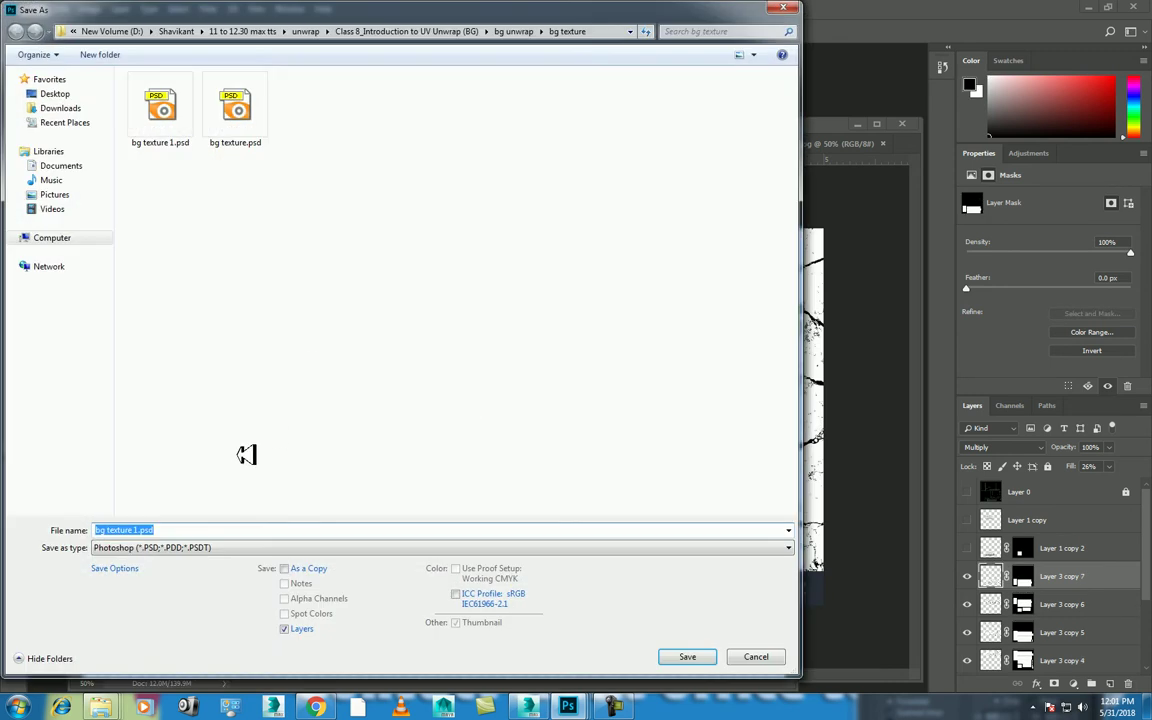
{"action": "key", "text": "Tab"}
{"action": "key", "text": "j"}
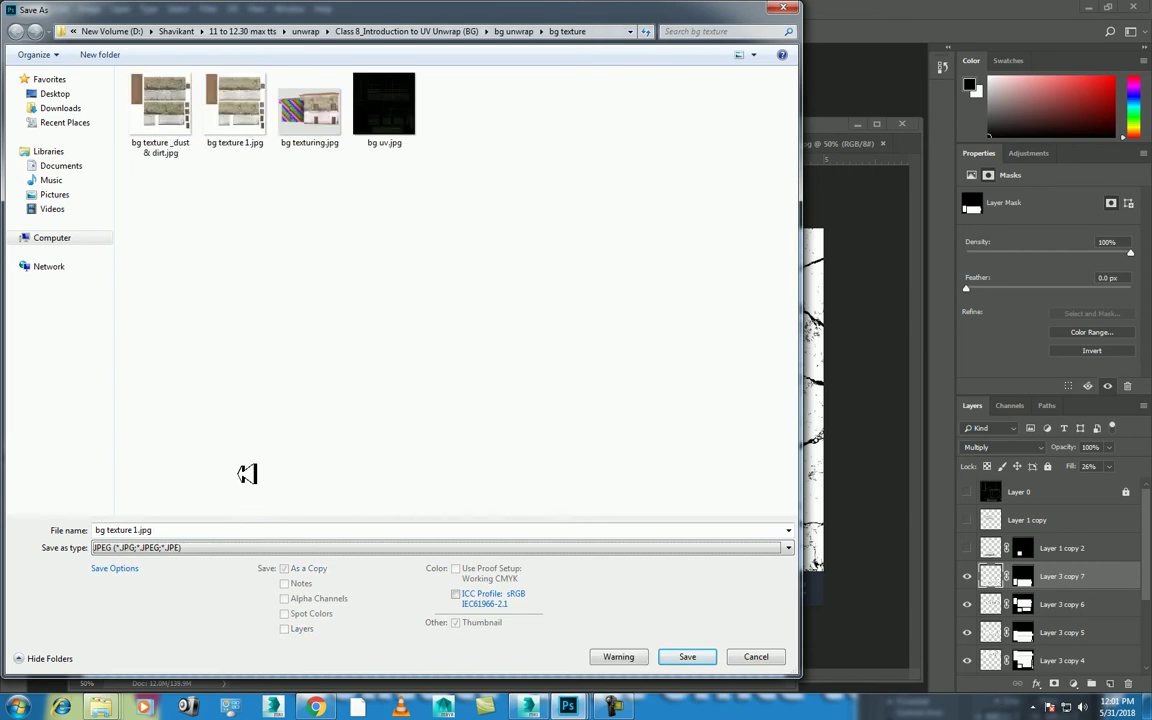
{"action": "double_click", "coordinate": [160, 105]}
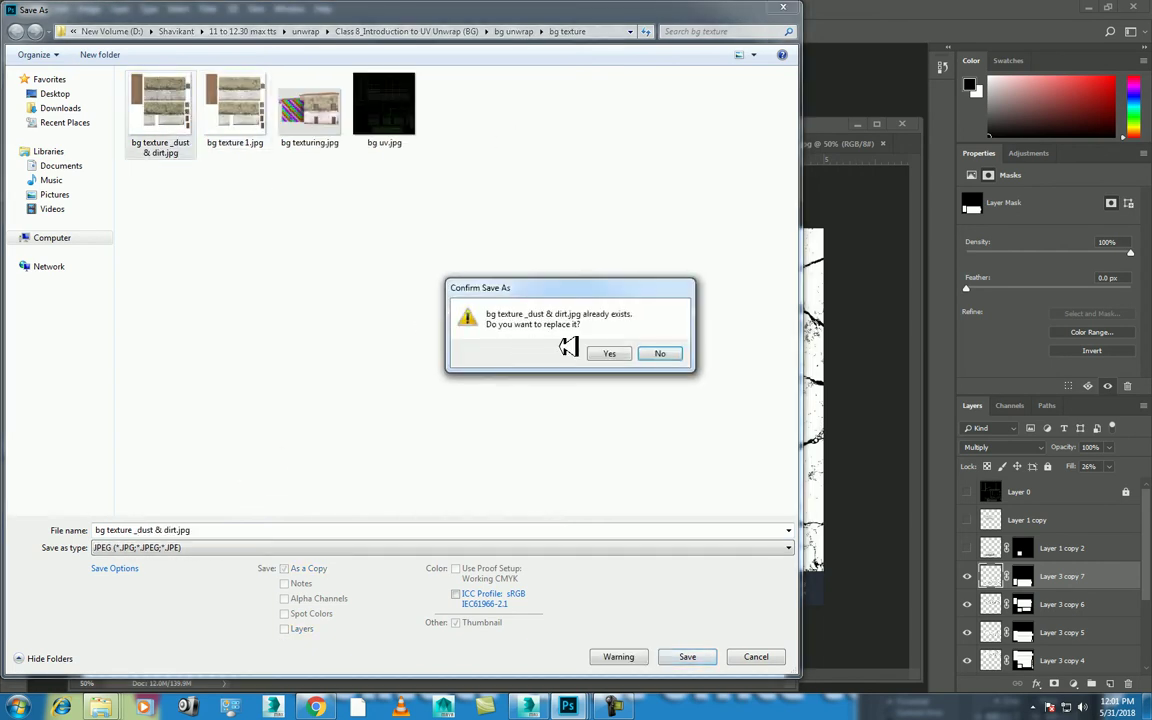
{"action": "left_click", "coordinate": [610, 354]}
{"action": "left_click", "coordinate": [660, 173]}
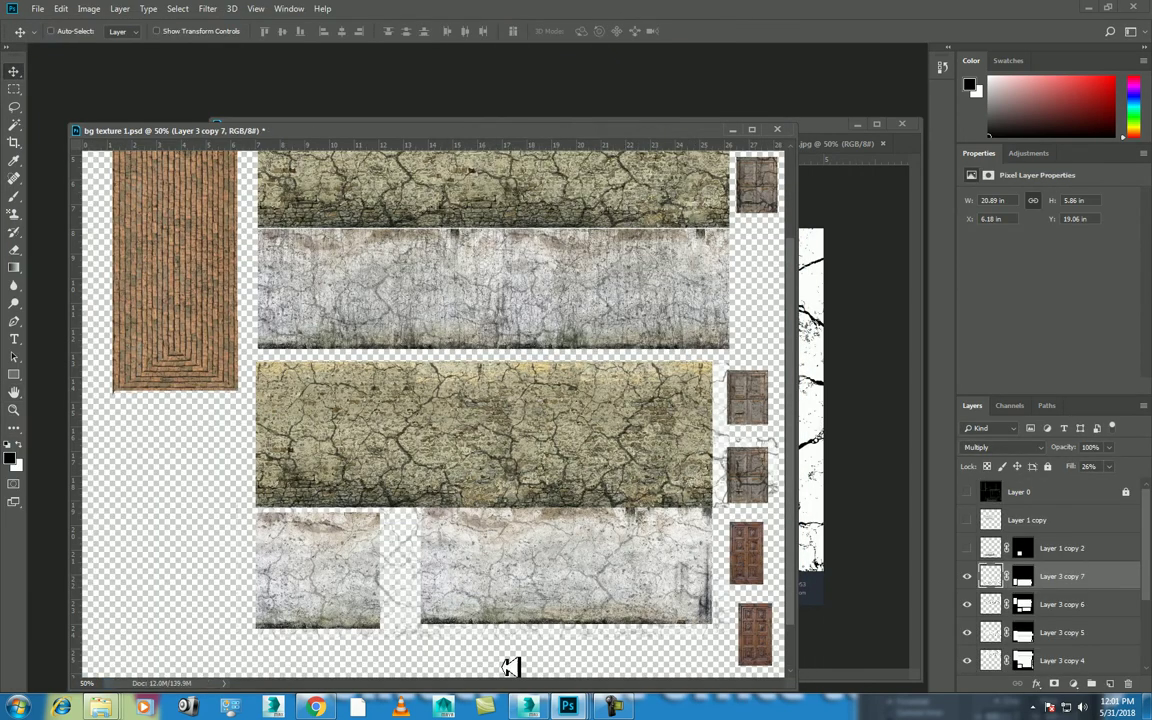
{"action": "mouse_move", "coordinate": [568, 706]}
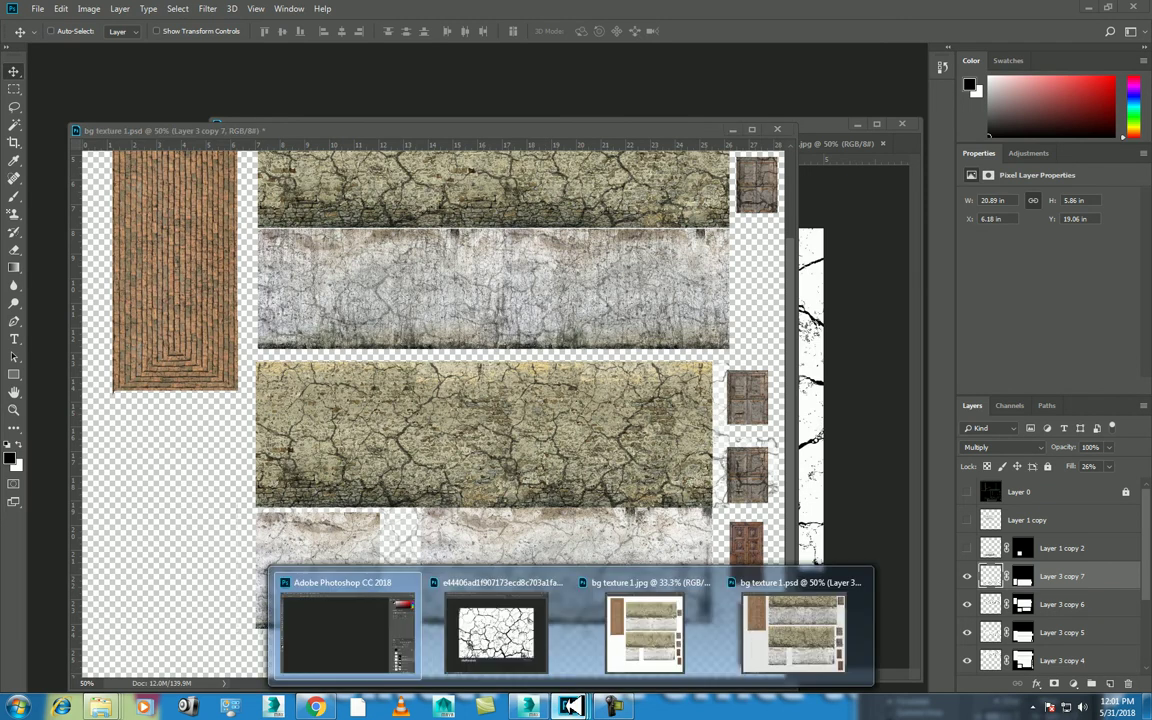
- Back in 3ds Max, re-render the building from the Rendered Frame Window
{"action": "left_click", "coordinate": [528, 706]}
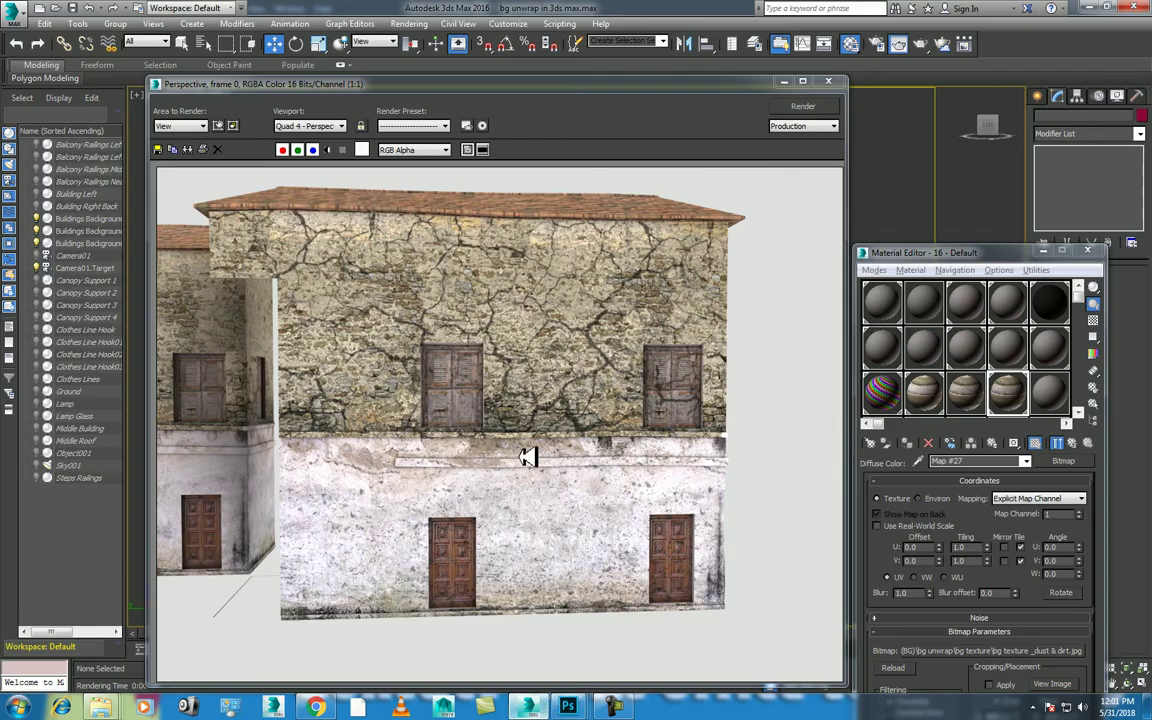
{"action": "left_click", "coordinate": [805, 106]}
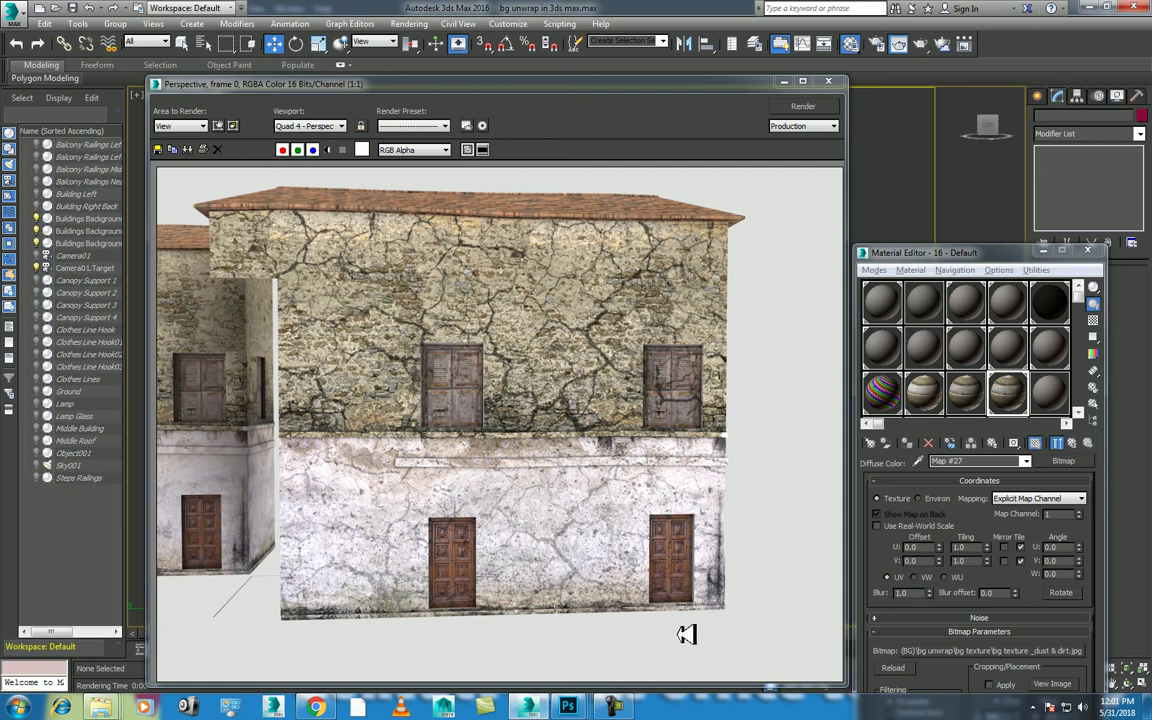
{"action": "left_click", "coordinate": [614, 706]}
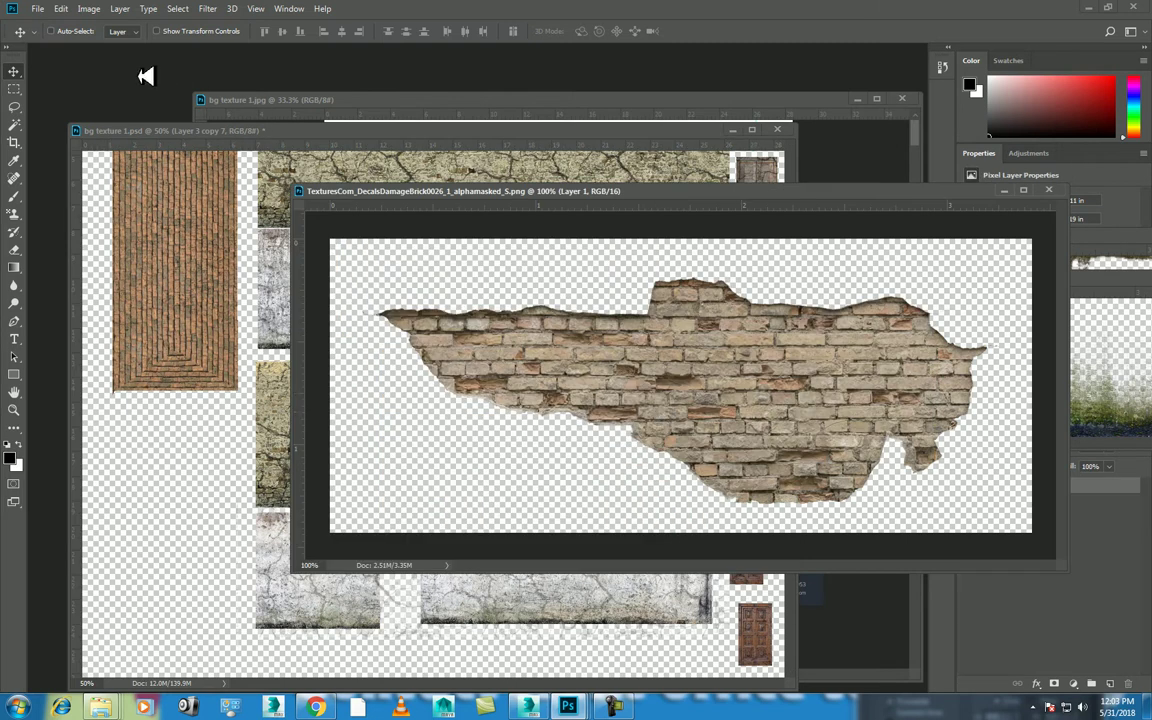
- Drag the exposed-brick decal into bg texture 1.psd, then shrink and place it inside the pale plaster band
{"action": "key", "text": "ctrl+o"}
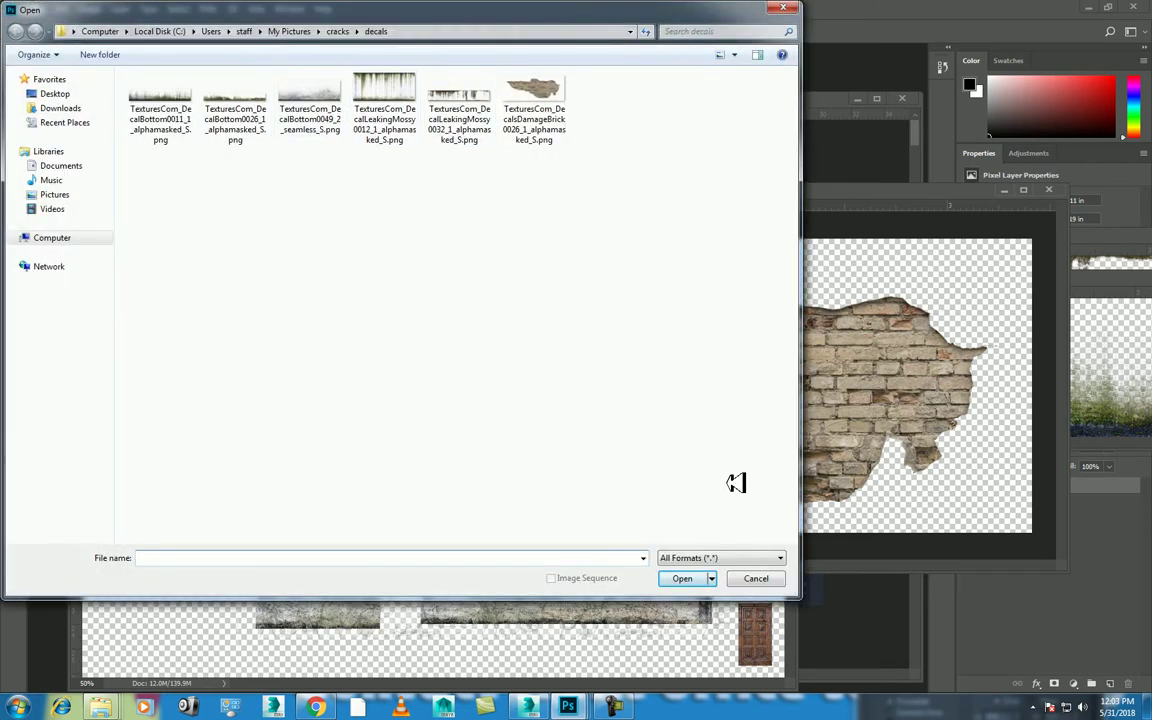
{"action": "left_click", "coordinate": [759, 584]}
{"action": "mouse_move", "coordinate": [722, 335]}
{"action": "left_mouse_down"}
{"action": "mouse_move", "coordinate": [463, 458]}
{"action": "mouse_move", "coordinate": [262, 419]}
{"action": "mouse_move", "coordinate": [509, 292]}
{"action": "left_mouse_up"}
{"action": "left_click", "coordinate": [565, 272]}
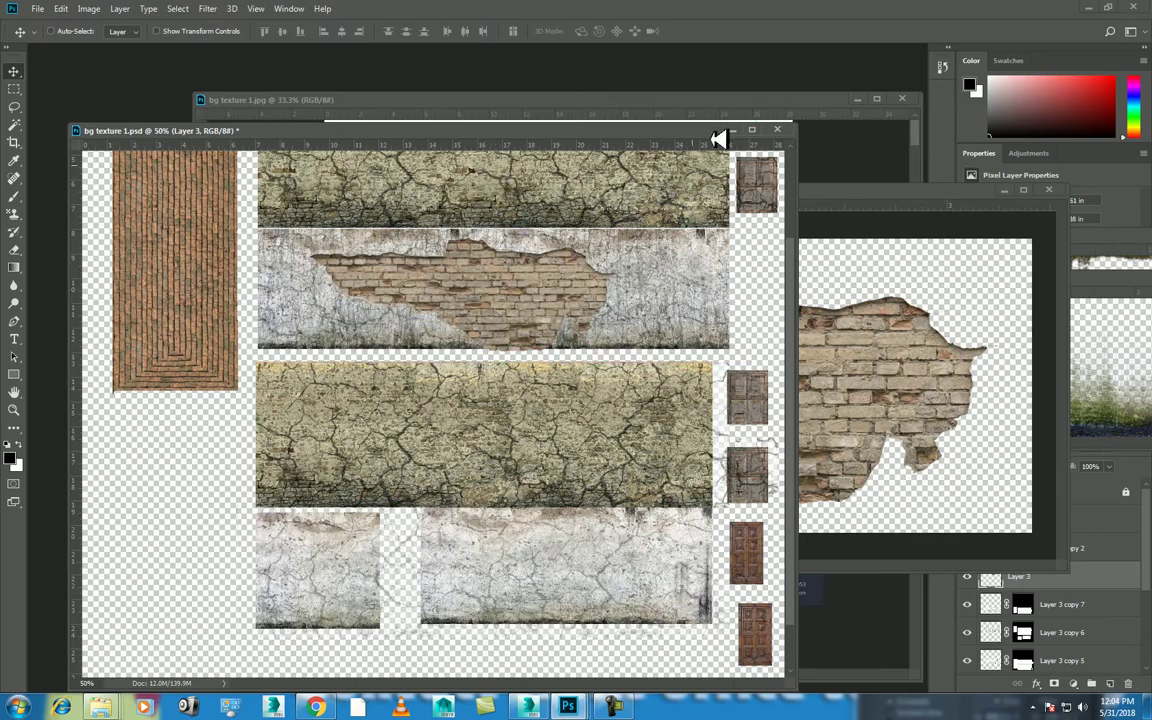
{"action": "double_click", "coordinate": [712, 128]}
{"action": "key", "text": "ctrl+plus"}
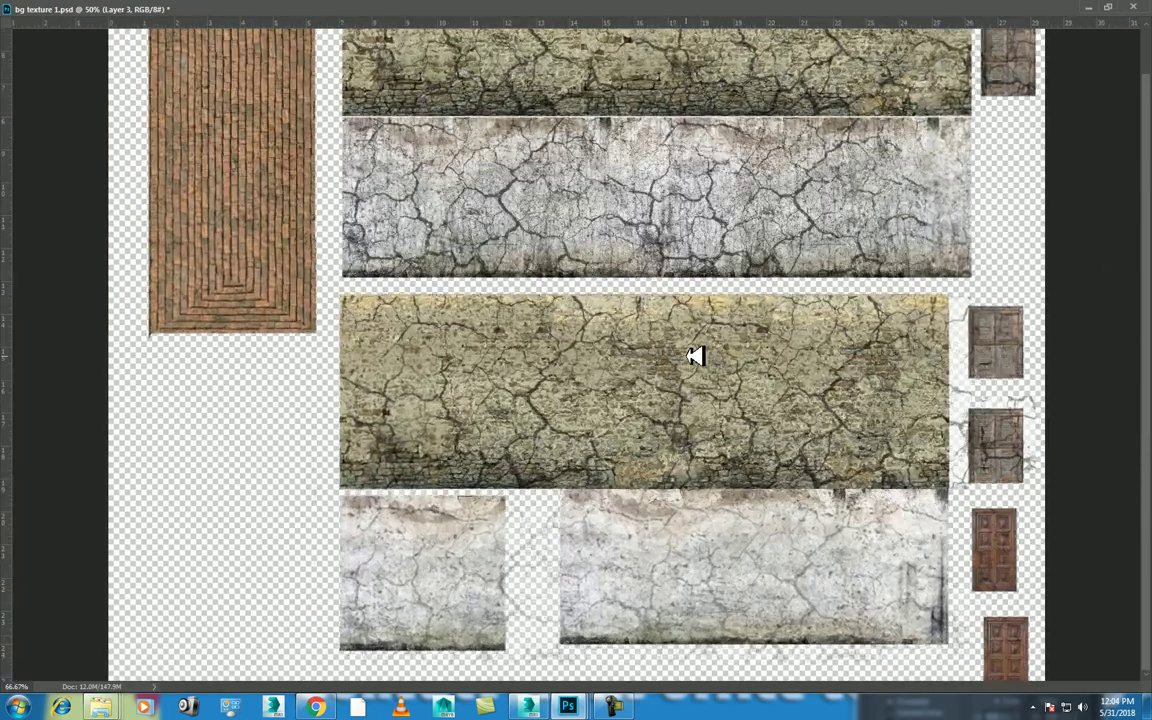
{"action": "key", "text": "ctrl+plus"}
{"action": "left_click_drag", "start_coordinate": [716, 252], "coordinate": [689, 468]}
{"action": "left_click_drag", "start_coordinate": [699, 411], "coordinate": [709, 404]}
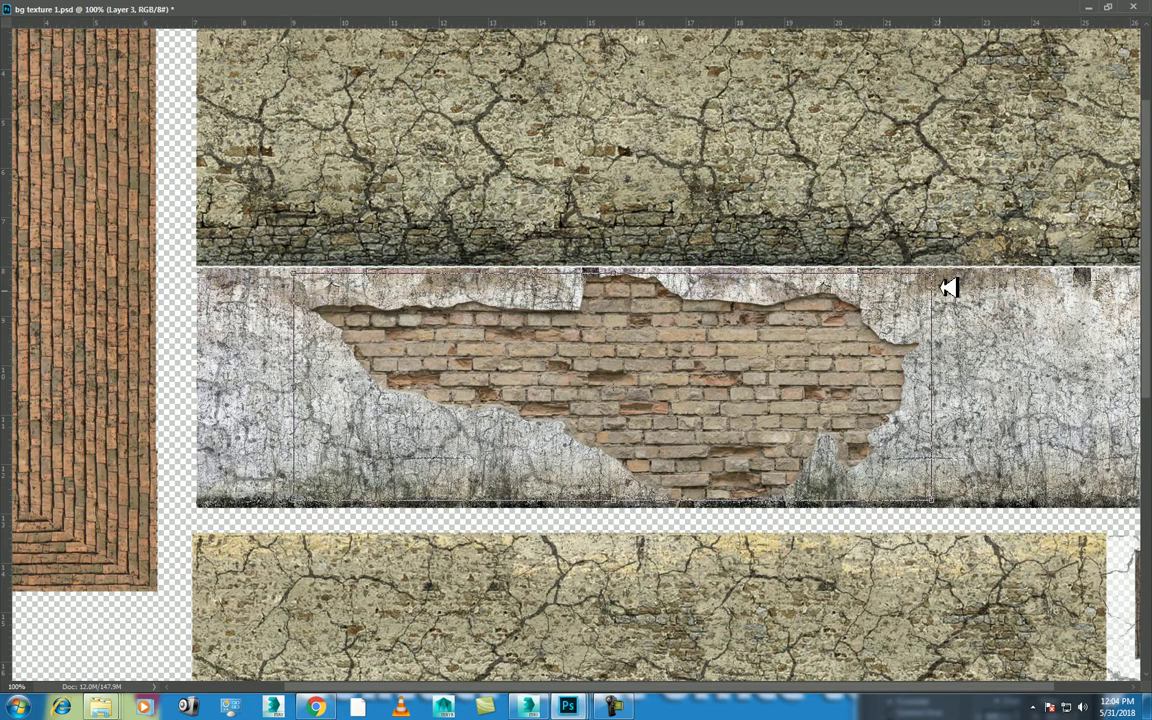
{"action": "left_click_drag", "start_coordinate": [928, 286], "coordinate": [752, 338]}
{"action": "mouse_move", "coordinate": [686, 429]}
{"action": "left_mouse_down"}
{"action": "mouse_move", "coordinate": [690, 388]}
{"action": "mouse_move", "coordinate": [697, 394]}
{"action": "left_mouse_up"}
{"action": "key", "text": "Return"}
- Place a horizontally flipped copy of the brick decal on the lower-right plaster strip
{"action": "scroll", "coordinate": [700, 401], "scroll_direction": "down", "scroll_amount": 1}
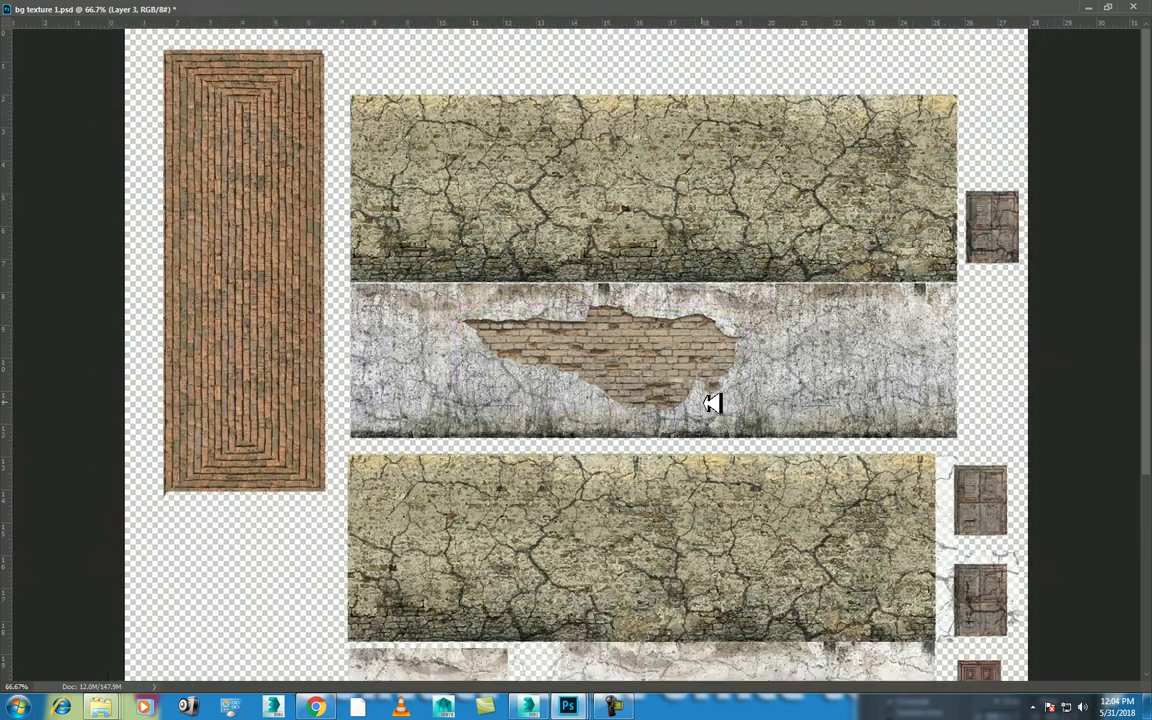
{"action": "scroll", "coordinate": [674, 345], "scroll_direction": "down", "scroll_amount": 1}
{"action": "left_click_drag", "start_coordinate": [634, 369], "coordinate": [717, 565]}
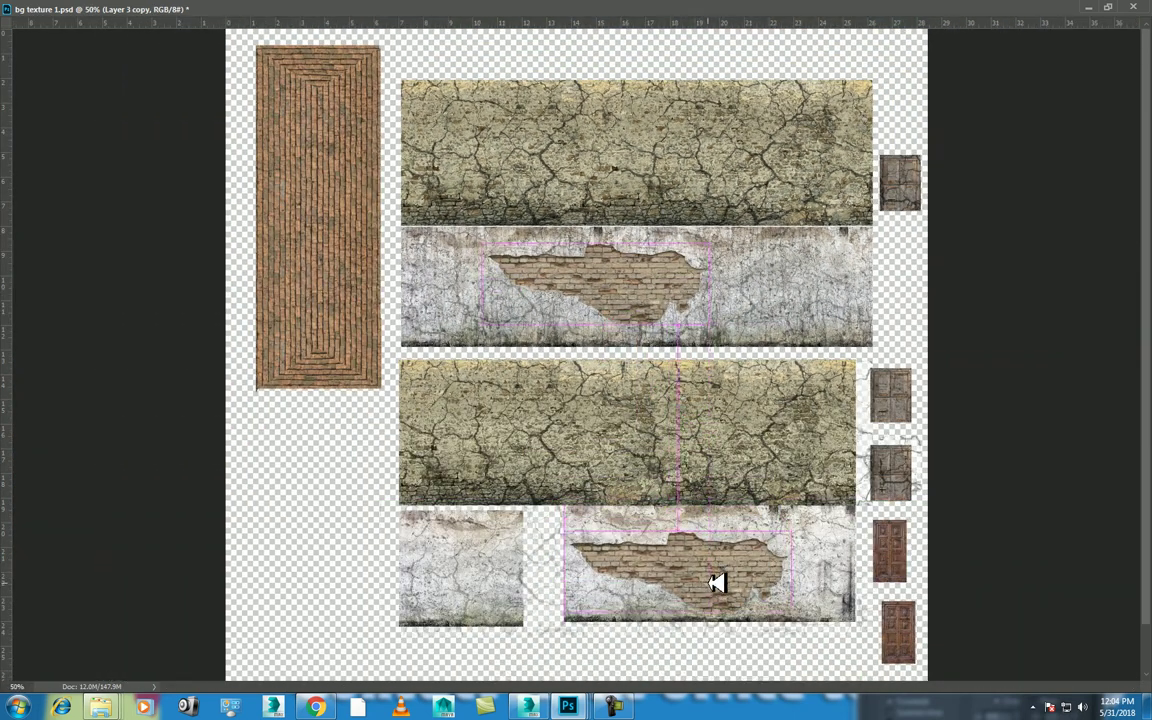
{"action": "right_click", "coordinate": [721, 565]}
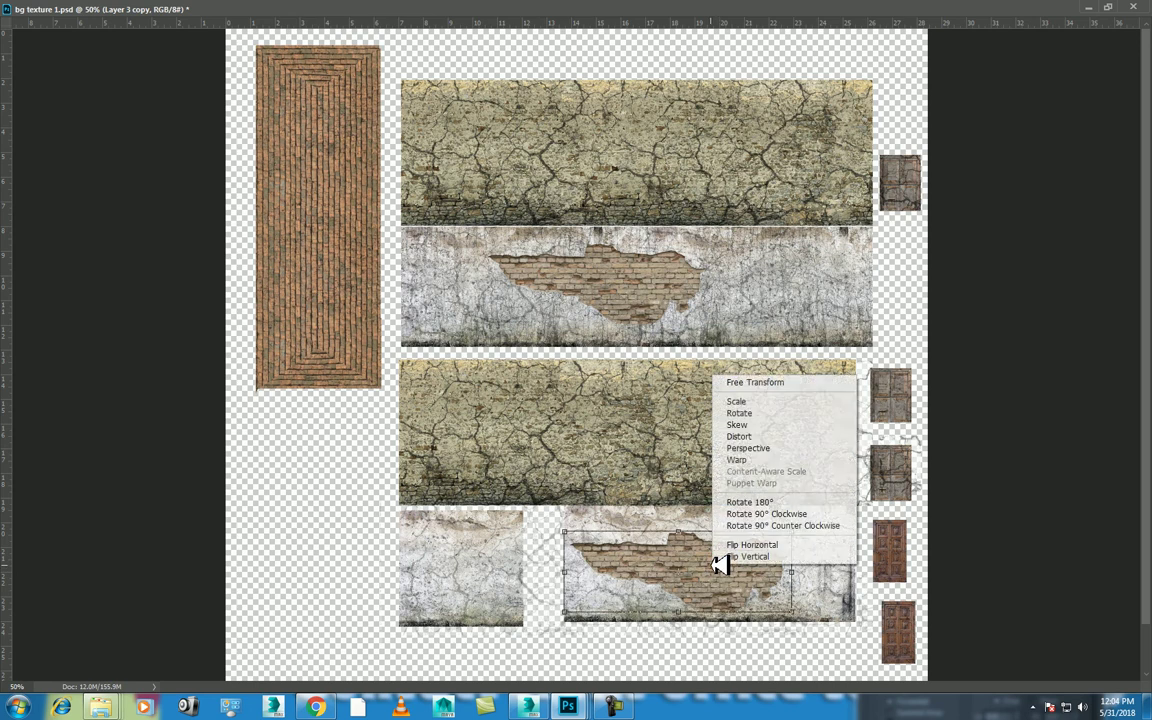
{"action": "left_click", "coordinate": [789, 543]}
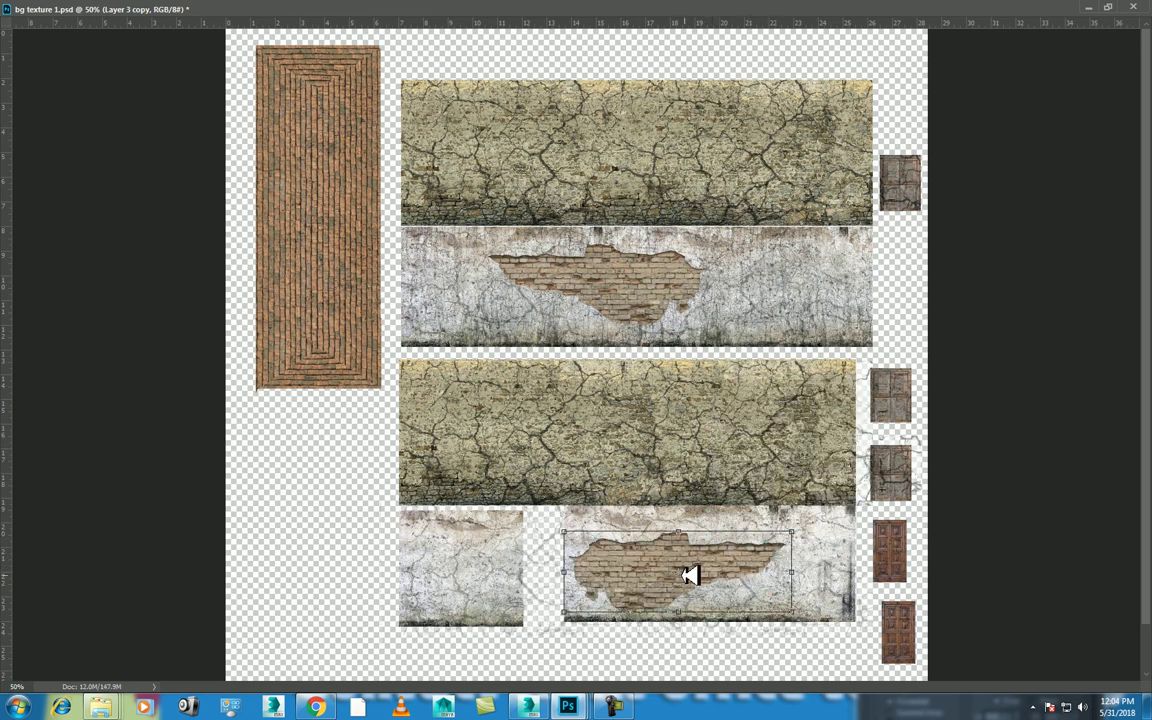
{"action": "left_click_drag", "start_coordinate": [750, 577], "coordinate": [797, 549]}
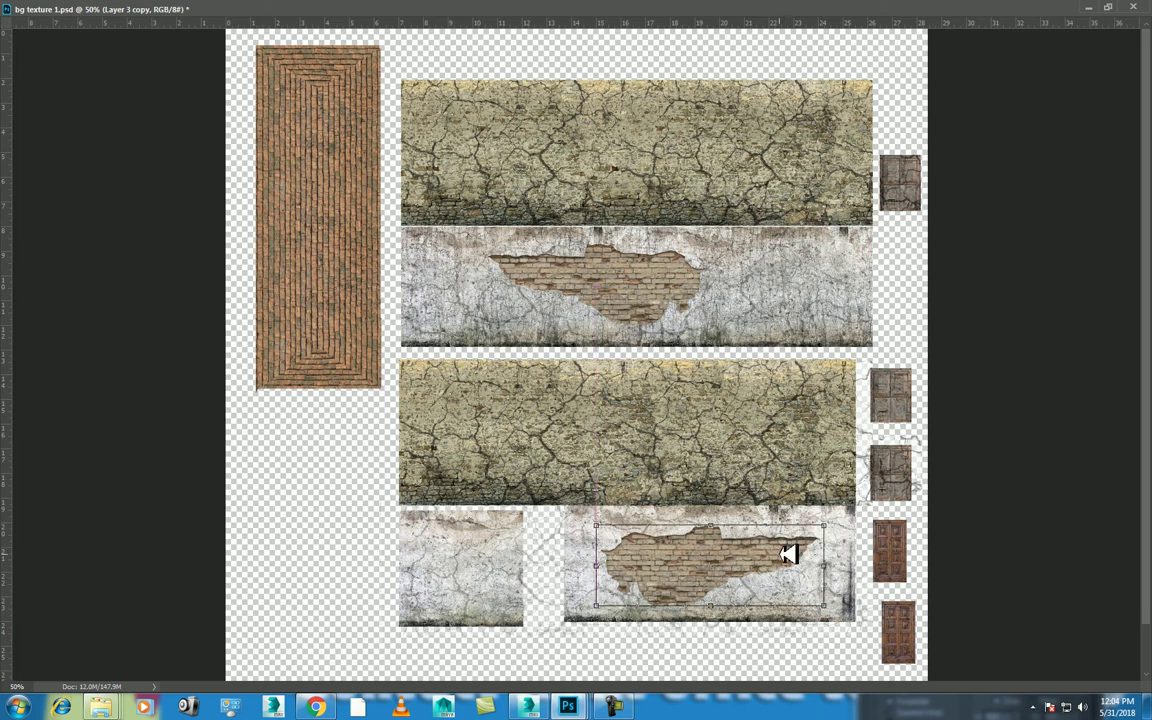
{"action": "key", "text": "Return"}
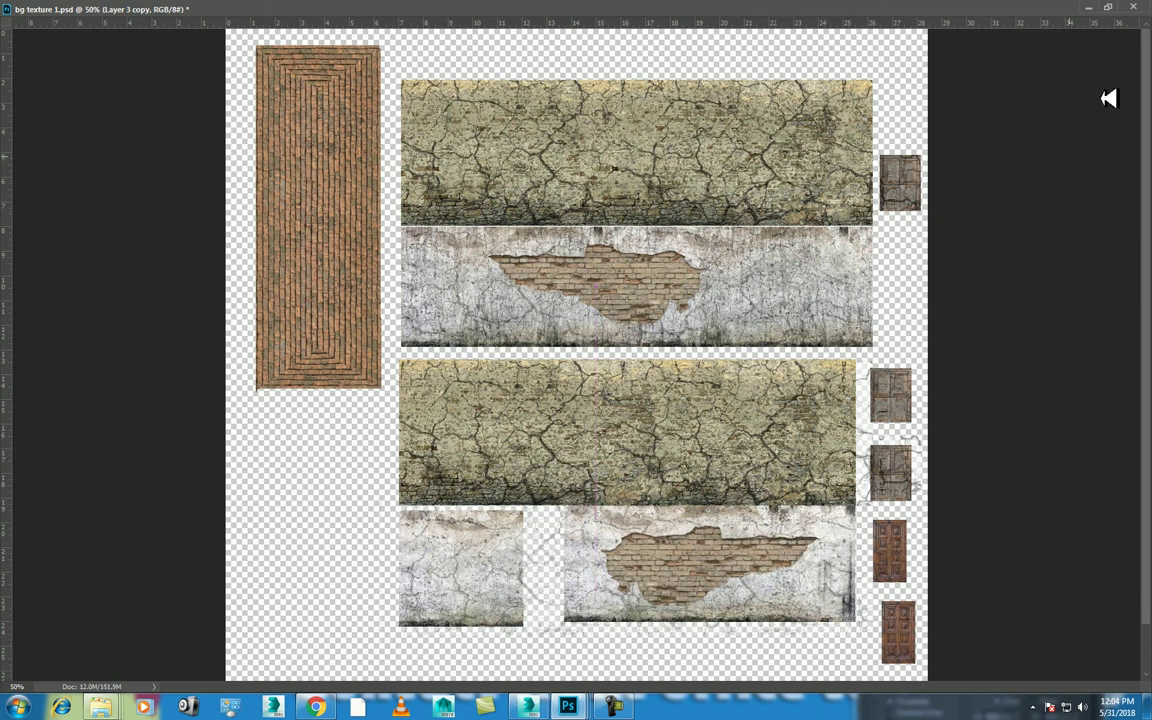
{"action": "left_click", "coordinate": [1116, 5]}
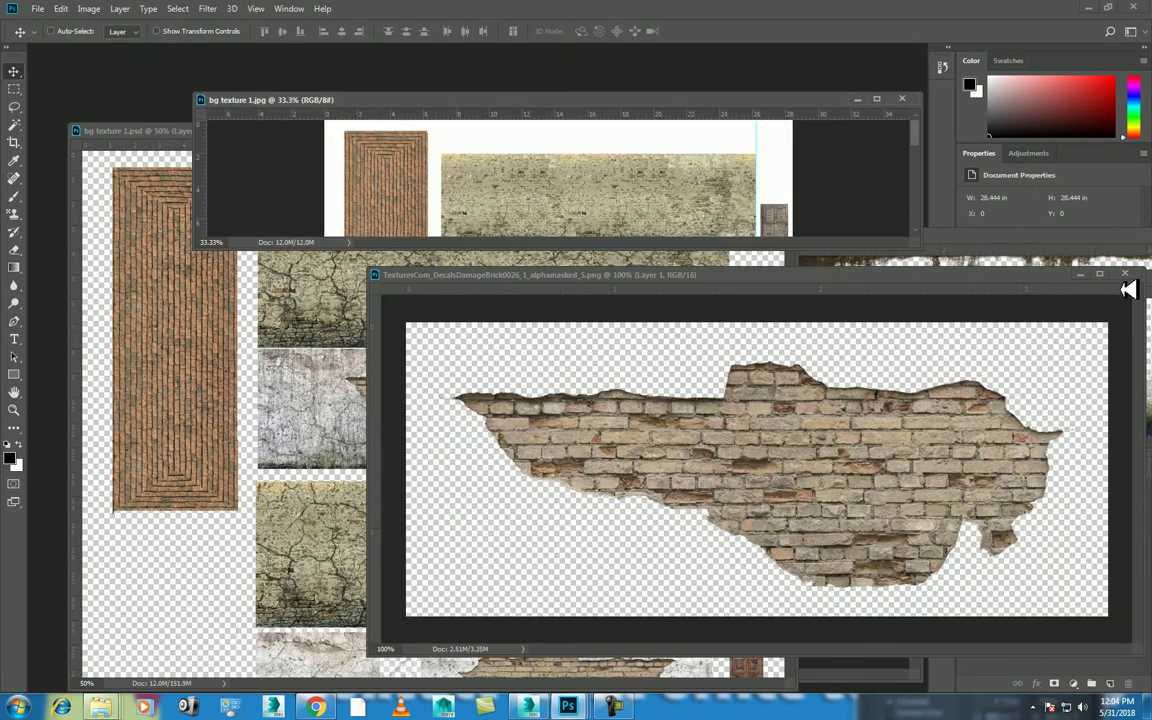
- Close the brick image and bring the moss-leak decal into the atlas, enlarged to about 138%
{"action": "left_click", "coordinate": [1124, 274]}
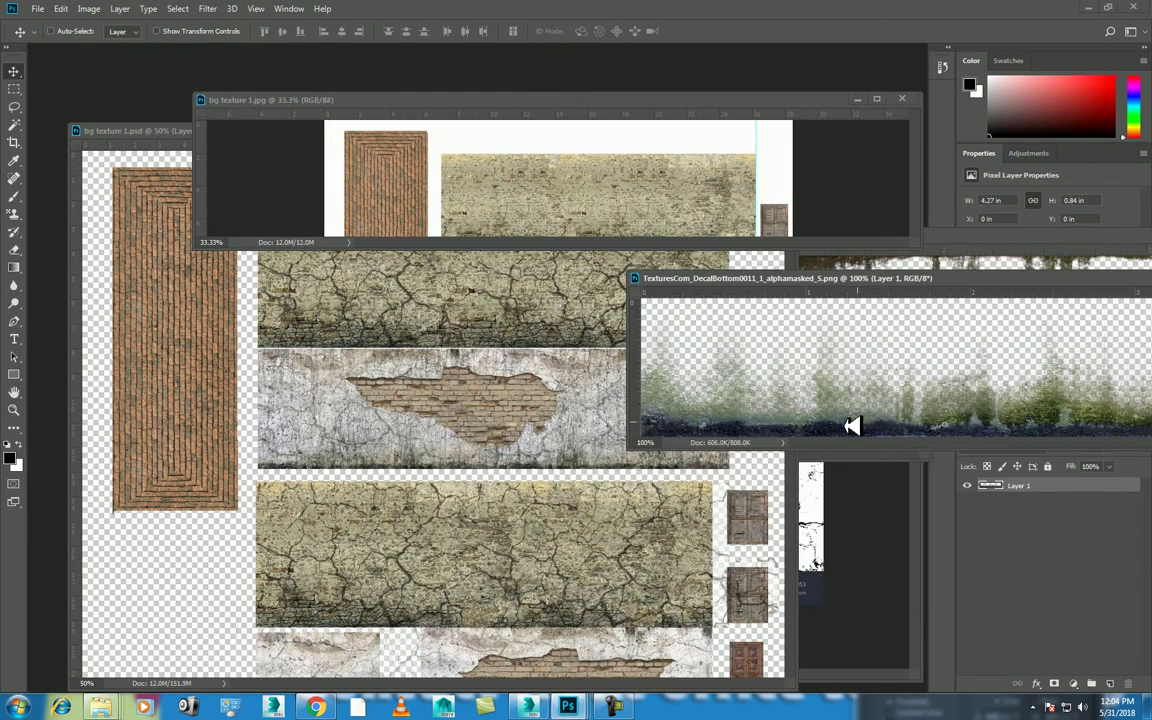
{"action": "left_click_drag", "start_coordinate": [985, 280], "coordinate": [846, 358]}
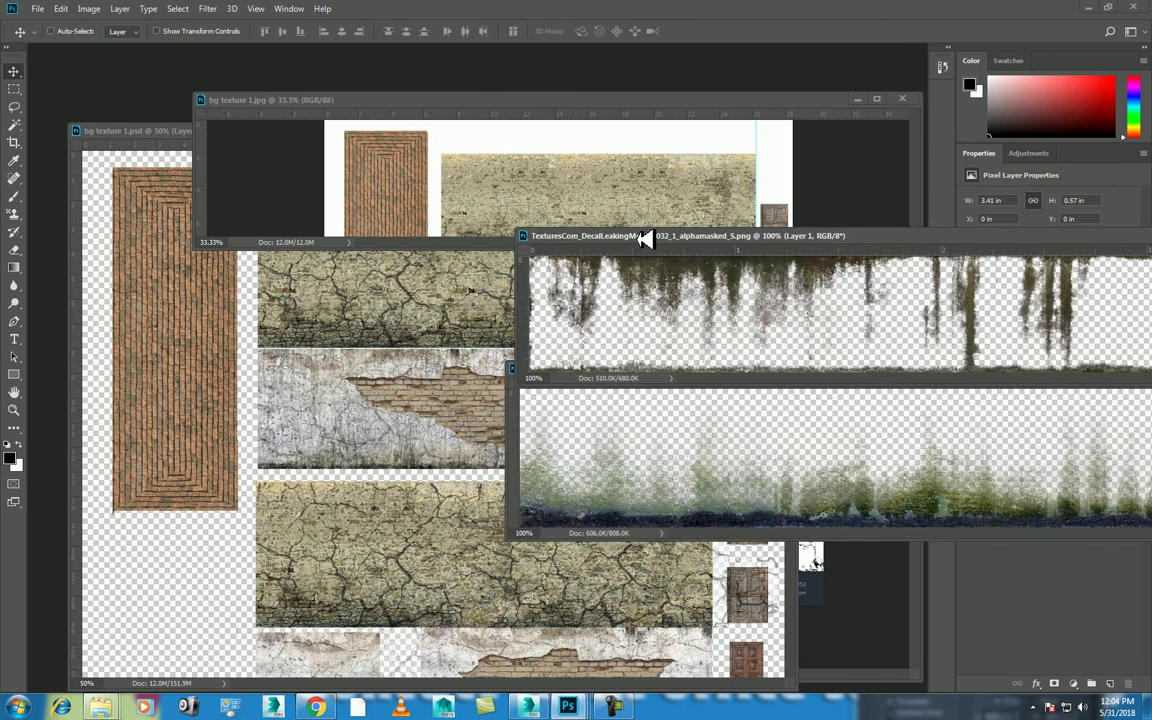
{"action": "mouse_move", "coordinate": [818, 298]}
{"action": "left_mouse_down"}
{"action": "mouse_move", "coordinate": [417, 412]}
{"action": "mouse_move", "coordinate": [433, 405]}
{"action": "left_mouse_up"}
{"action": "key", "text": "ctrl+t"}
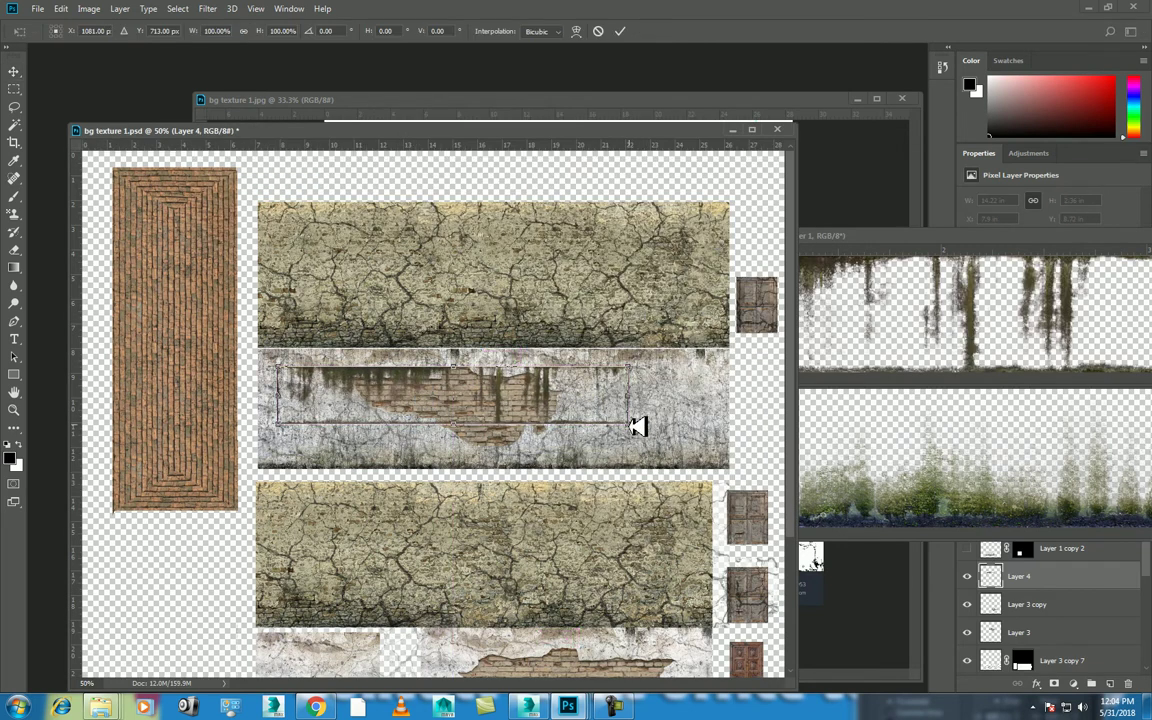
{"action": "left_click_drag", "start_coordinate": [637, 427], "coordinate": [652, 403]}
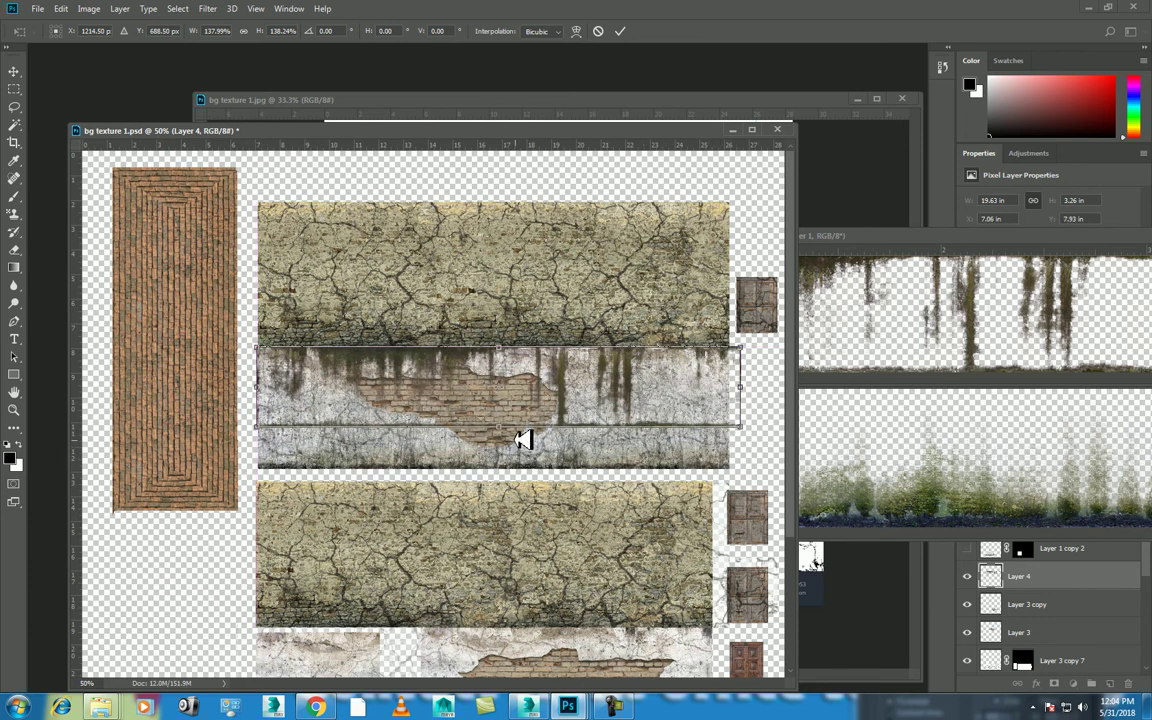
{"action": "key", "text": "Return"}
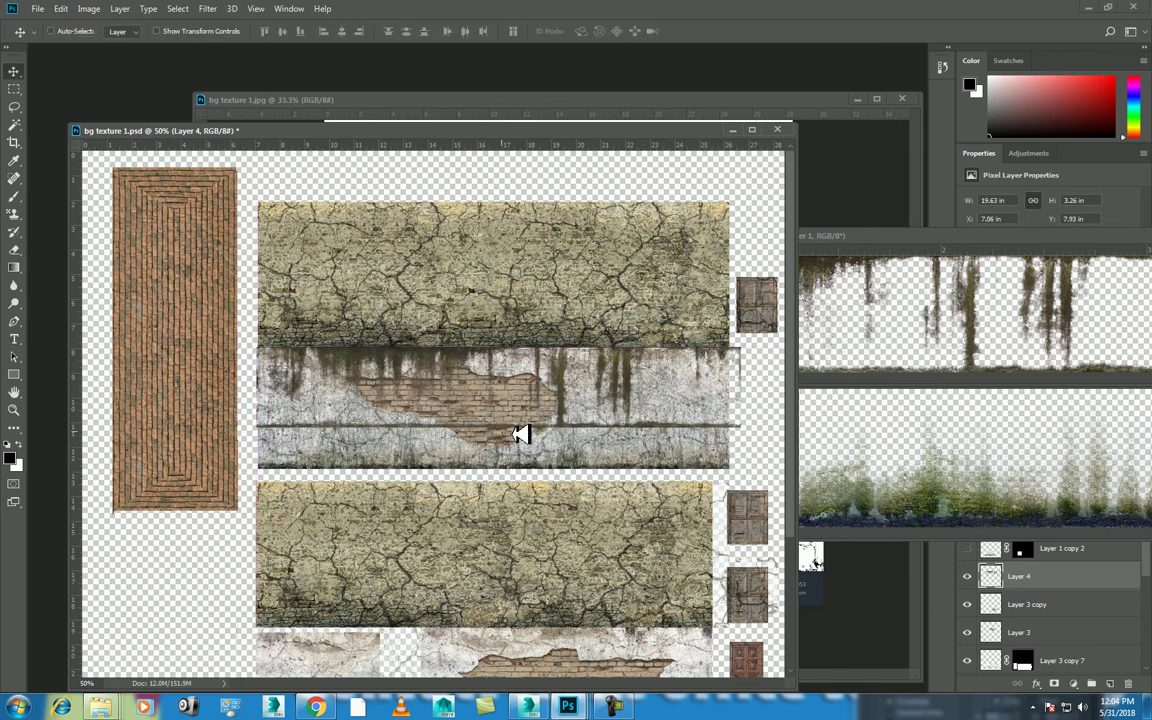
- Narrow the moss decal slightly and marquee-select the lower band of the plaster strip
{"action": "key", "text": "ctrl+t"}
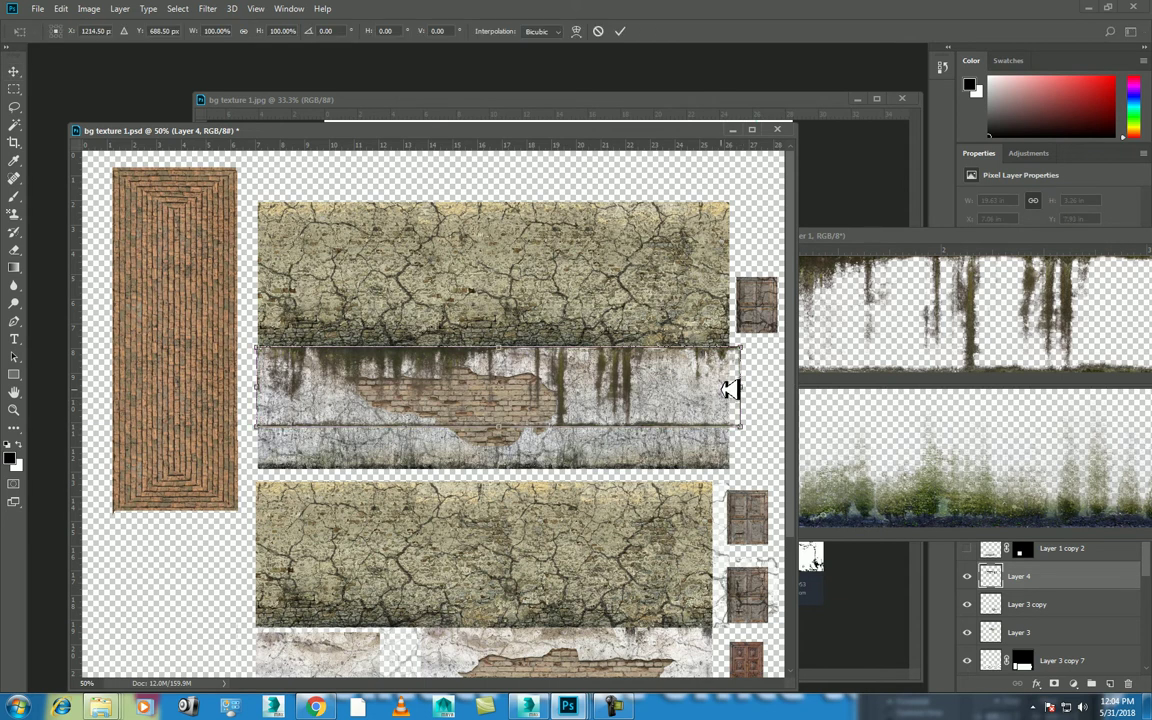
{"action": "left_click_drag", "start_coordinate": [748, 390], "coordinate": [738, 390]}
{"action": "key", "text": "Return"}
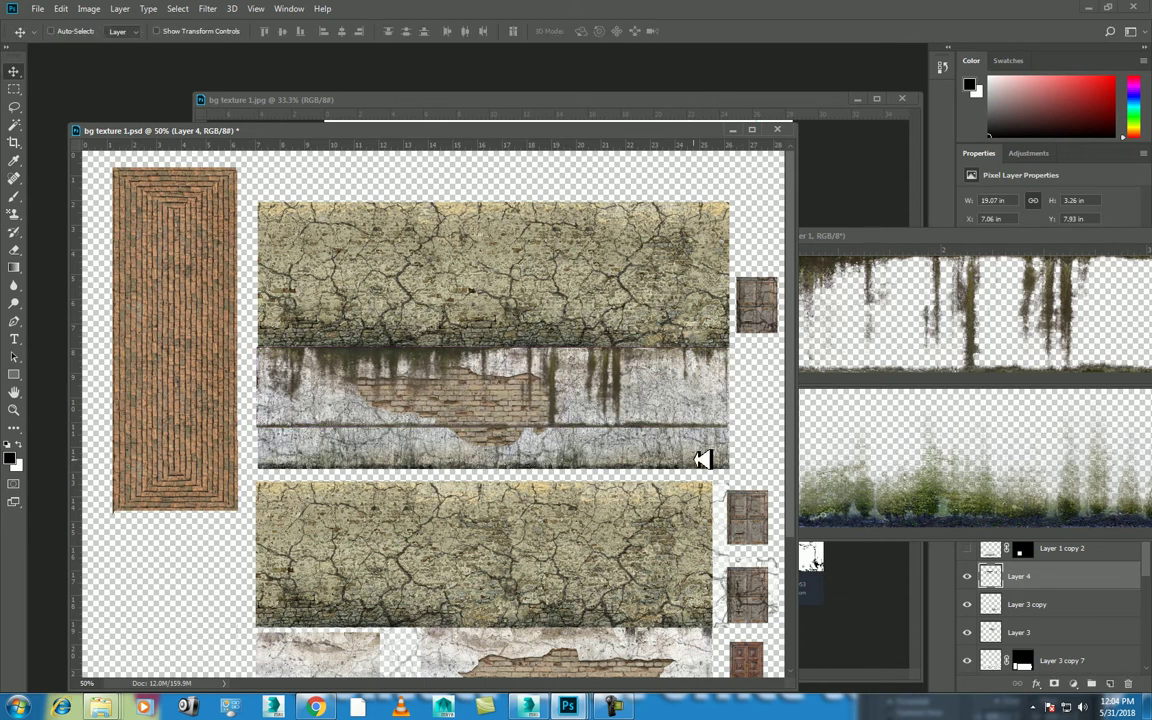
{"action": "key", "text": "m"}
{"action": "left_click_drag", "start_coordinate": [741, 480], "coordinate": [237, 420]}
{"action": "mouse_move", "coordinate": [1020, 236]}
{"action": "left_mouse_down"}
{"action": "mouse_move", "coordinate": [604, 452]}
{"action": "mouse_move", "coordinate": [494, 485]}
{"action": "left_mouse_up"}
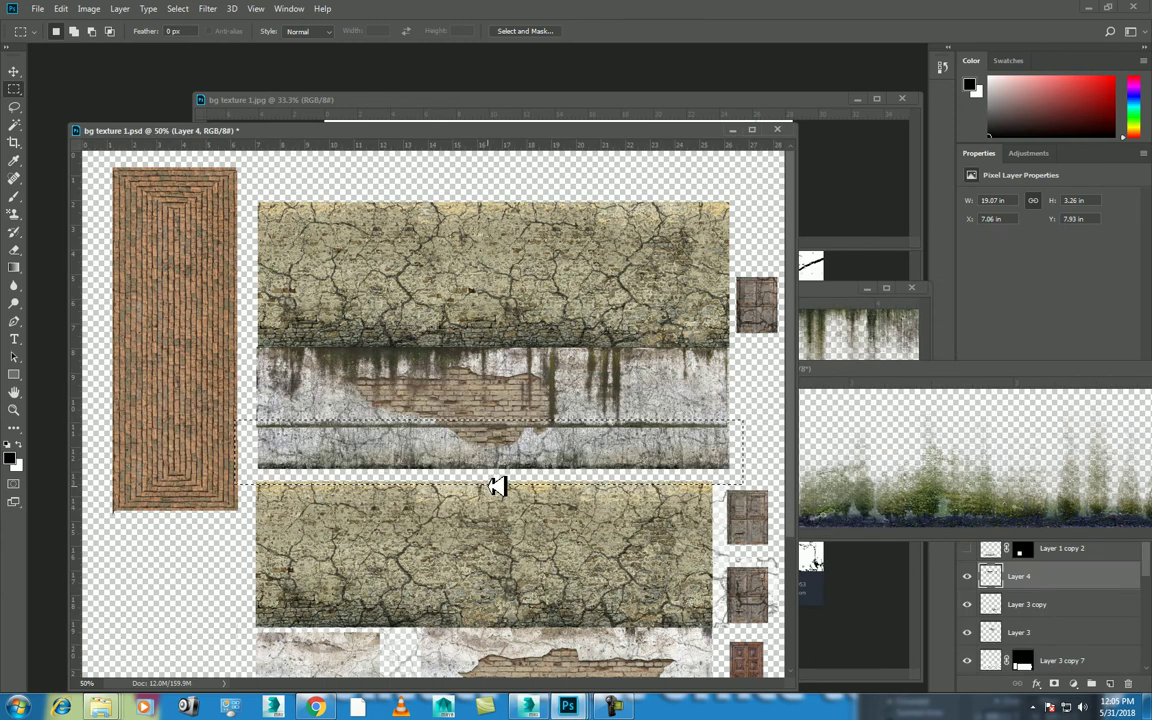
- Stretch the selected strip band downward to close the gap
{"action": "key", "text": "ctrl+t"}
{"action": "left_click_drag", "start_coordinate": [502, 428], "coordinate": [498, 468]}
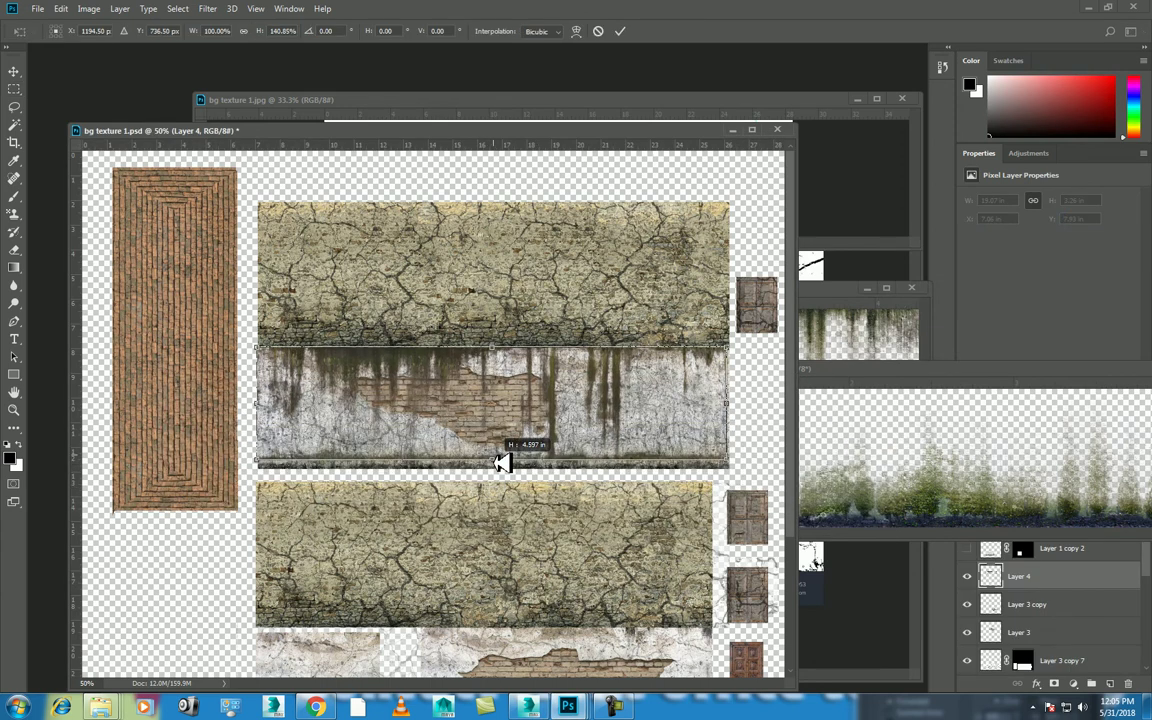
{"action": "key", "text": "Return"}
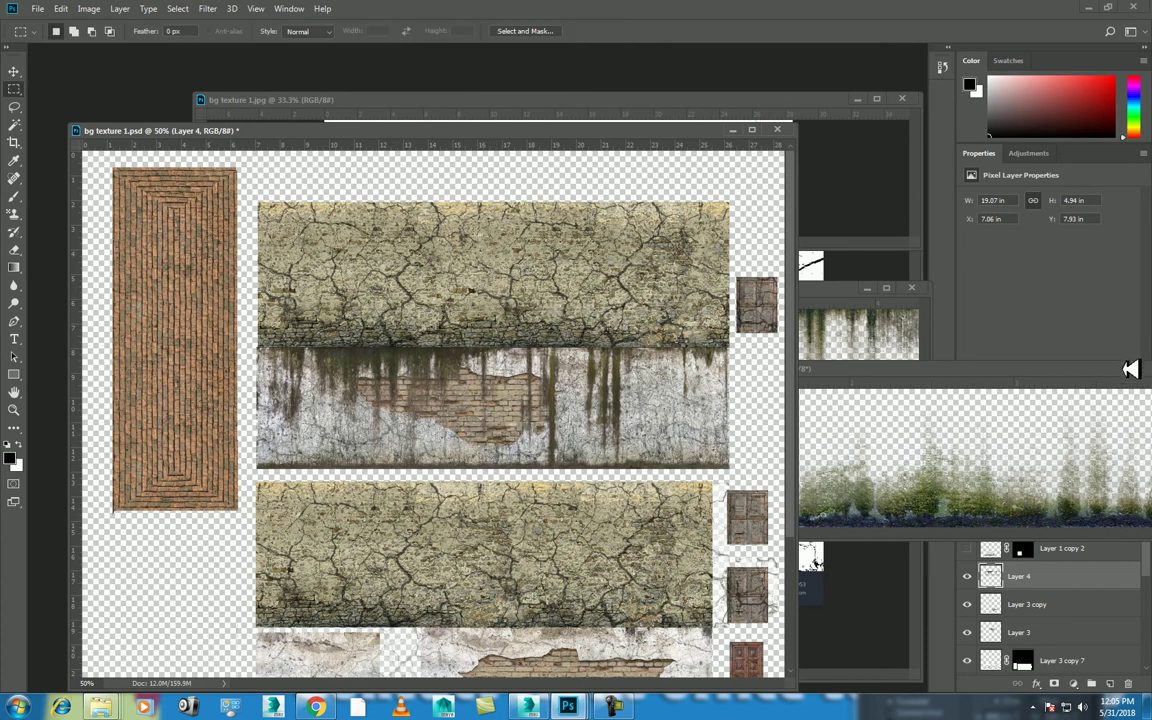
{"action": "left_click_drag", "start_coordinate": [1130, 370], "coordinate": [1040, 488]}
- Set Layer 4 to Multiply blend mode with 74% fill
{"action": "left_click", "coordinate": [1000, 447]}
{"action": "left_click", "coordinate": [990, 300]}
{"action": "scroll", "coordinate": [1018, 450], "scroll_direction": "down", "scroll_amount": 1}
{"action": "scroll", "coordinate": [1018, 450], "scroll_direction": "down", "scroll_amount": 1}
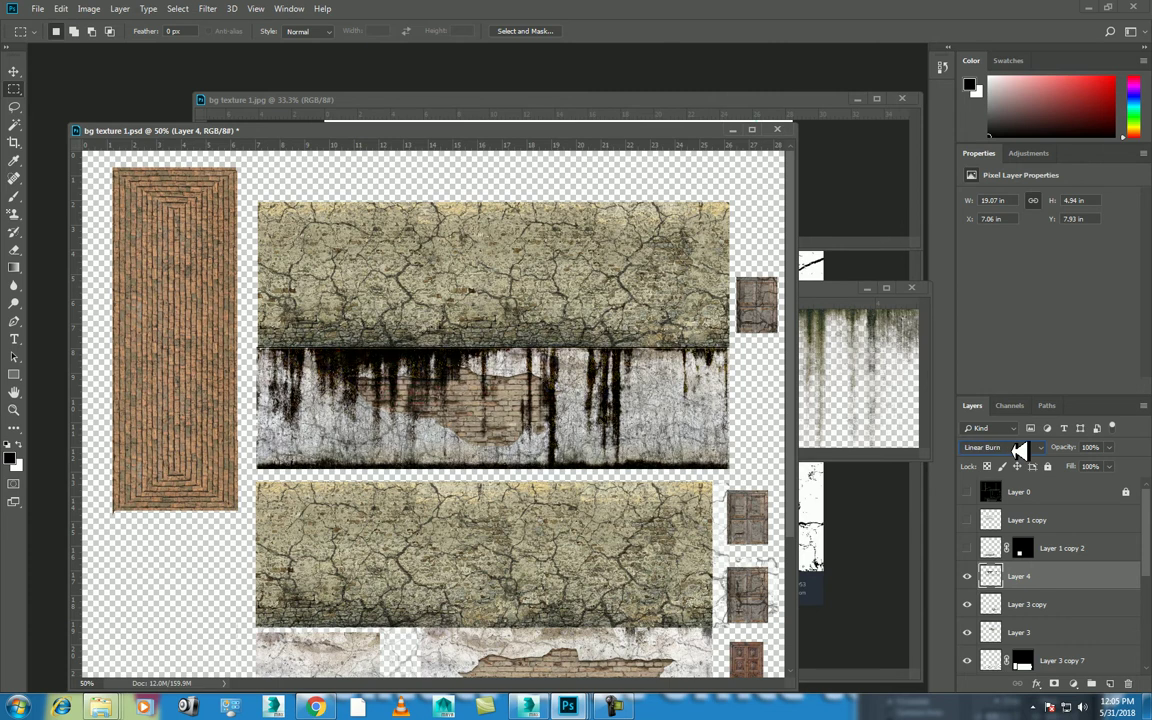
{"action": "scroll", "coordinate": [1018, 450], "scroll_direction": "up", "scroll_amount": 2}
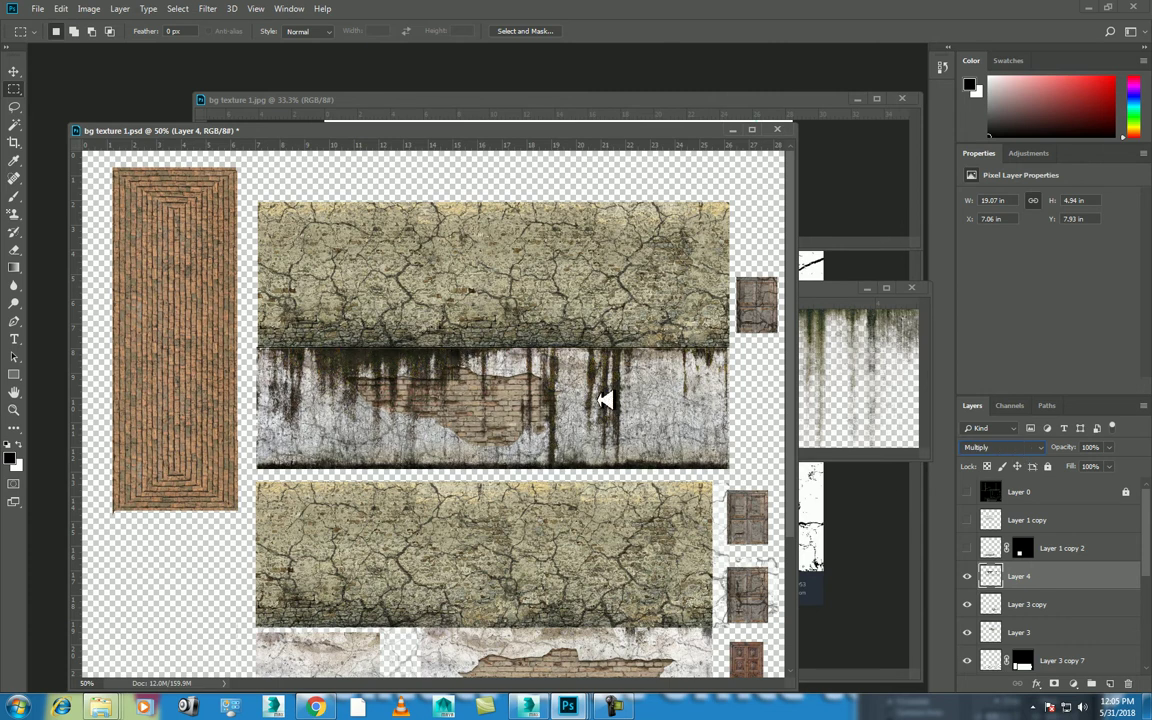
{"action": "scroll", "coordinate": [608, 400], "scroll_direction": "up", "scroll_amount": 2}
{"action": "scroll", "coordinate": [421, 333], "scroll_direction": "up", "scroll_amount": 1}
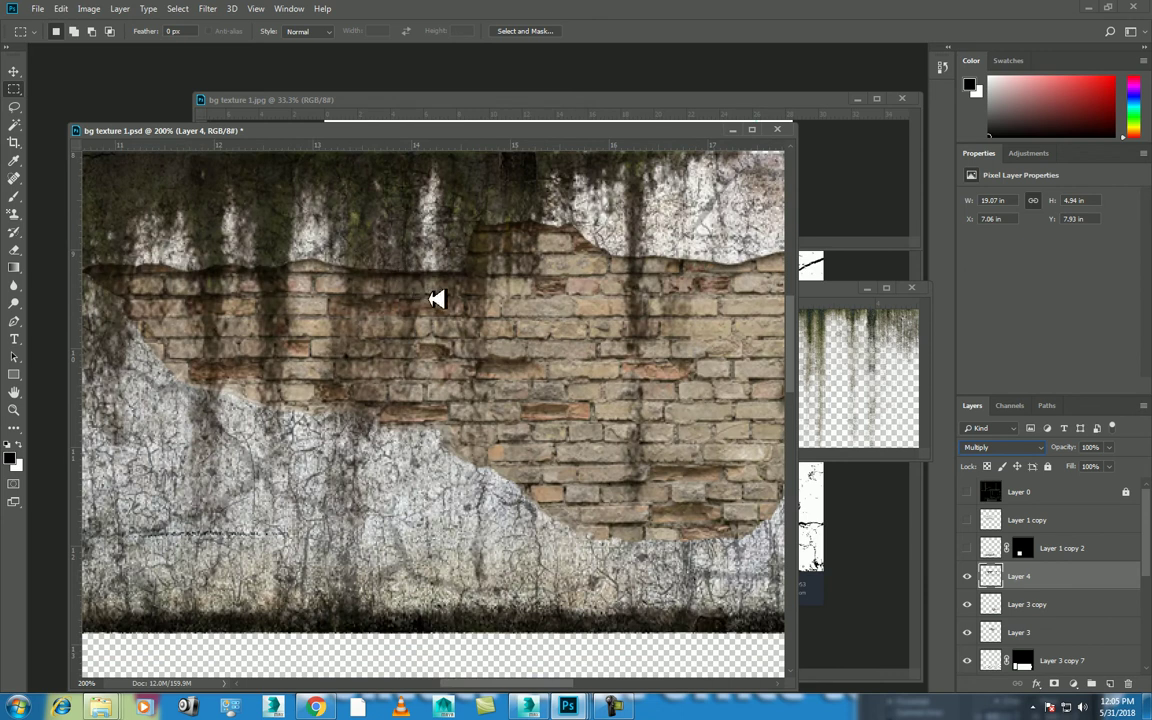
{"action": "left_click_drag", "start_coordinate": [1075, 467], "coordinate": [1058, 466]}
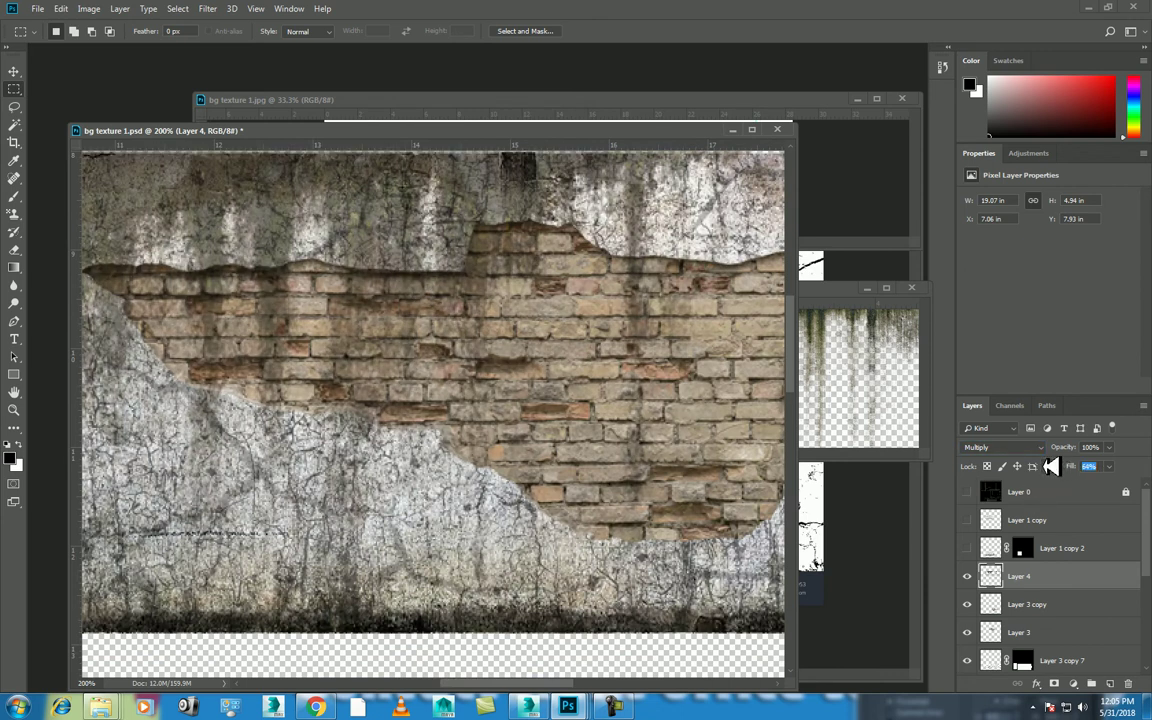
{"action": "key", "text": "ctrl+minus"}
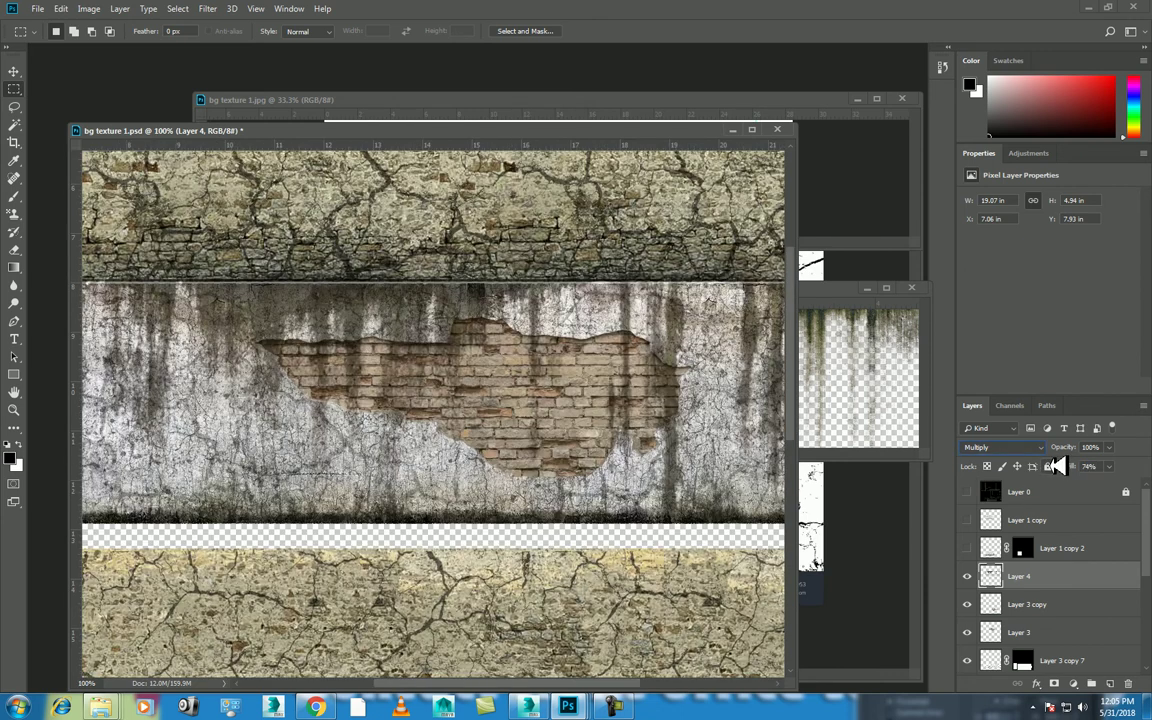
{"action": "key", "text": "ctrl+minus"}
{"action": "key", "text": "ctrl+minus"}
{"action": "key", "text": "ctrl+minus"}
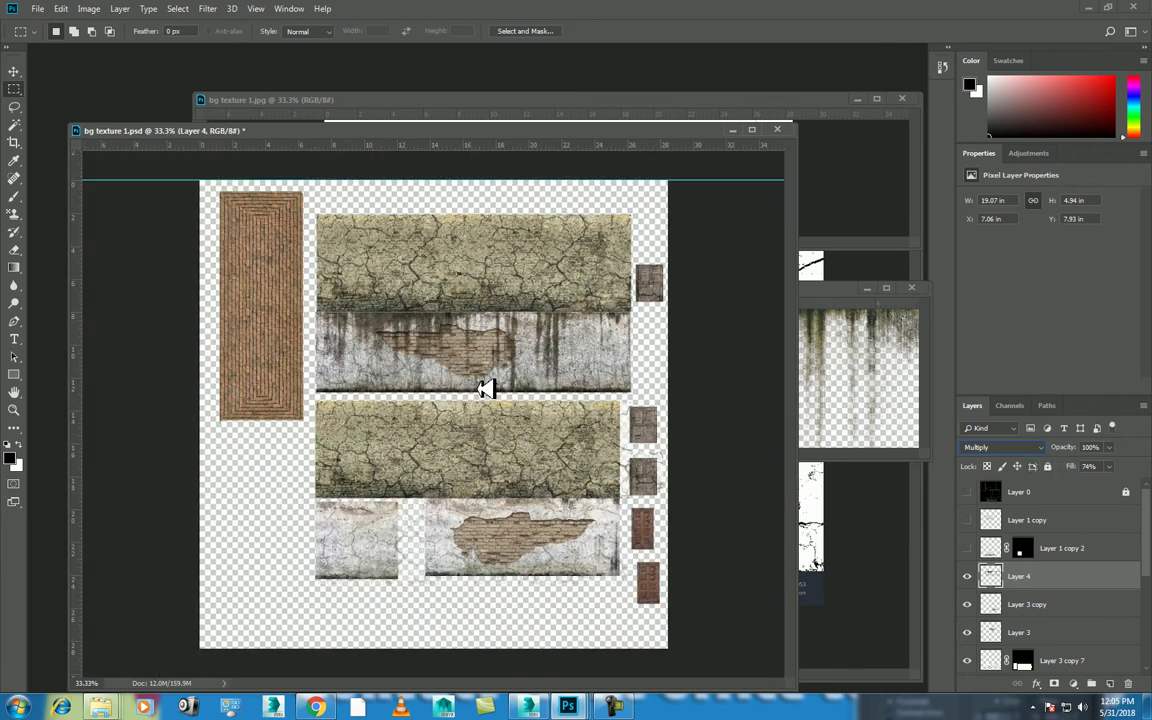
- Duplicate Layer 4 onto the lower wall strip and flip the copy horizontally
{"action": "key", "text": "v"}
{"action": "left_click_drag", "start_coordinate": [427, 353], "coordinate": [426, 527]}
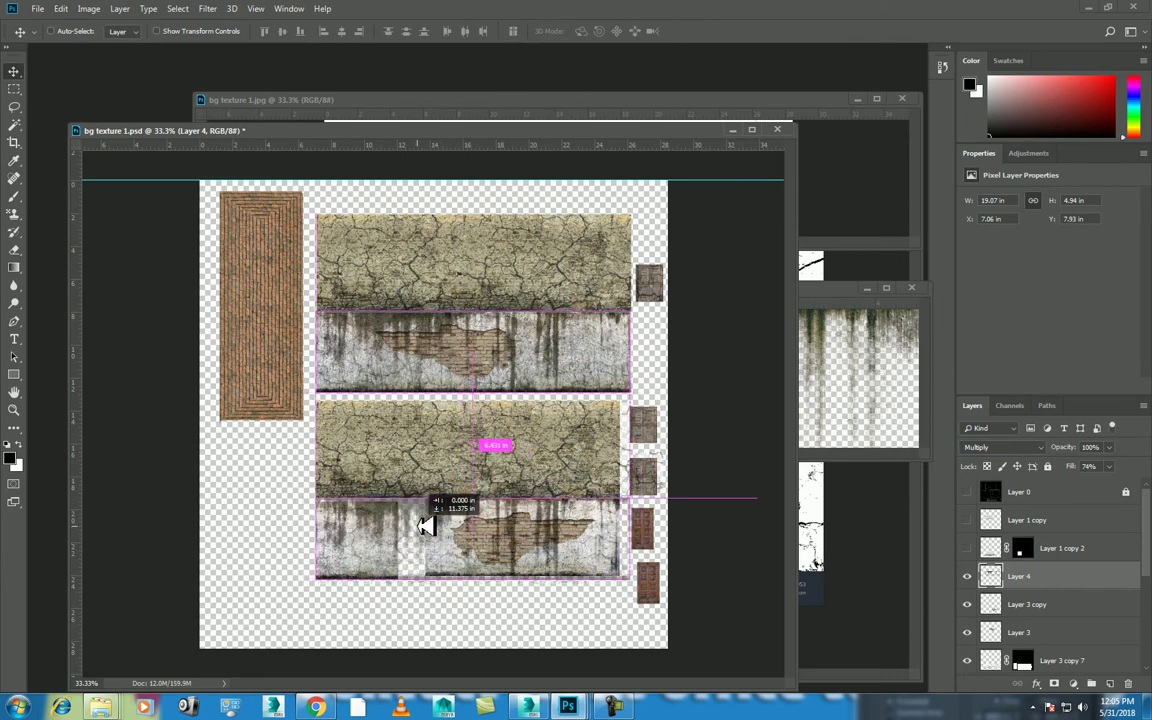
{"action": "left_click_drag", "start_coordinate": [426, 527], "coordinate": [507, 549]}
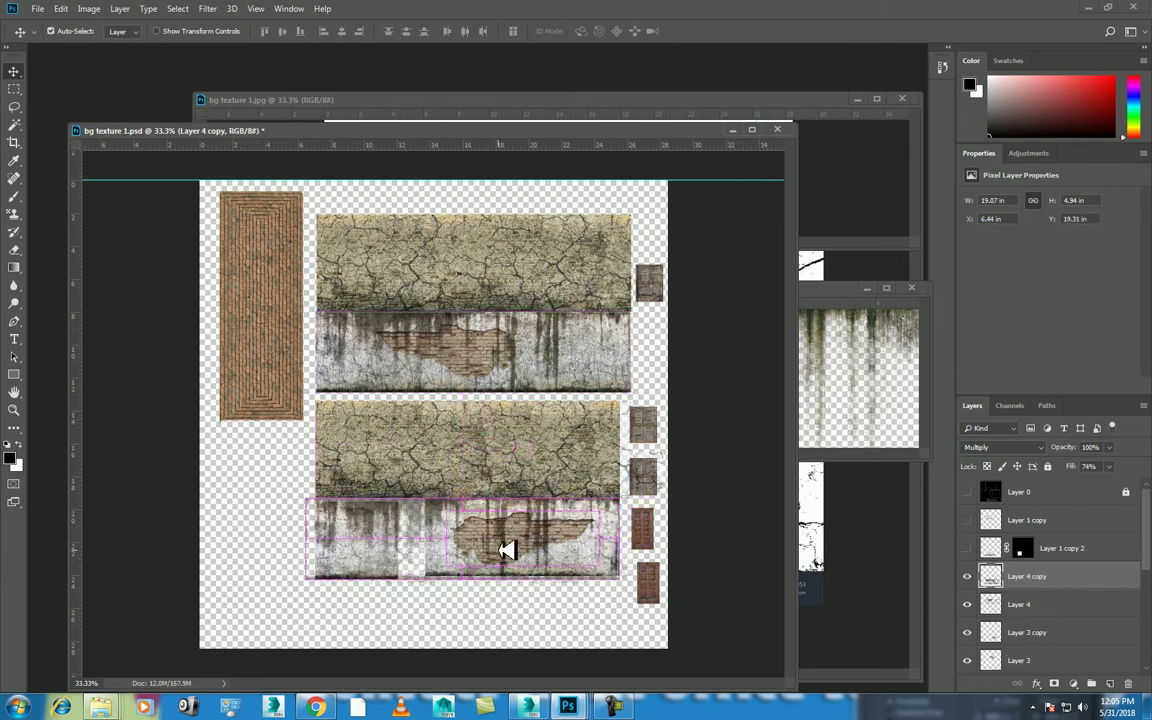
{"action": "key", "text": "ctrl+t"}
{"action": "right_click", "coordinate": [494, 533]}
{"action": "left_click", "coordinate": [536, 514]}
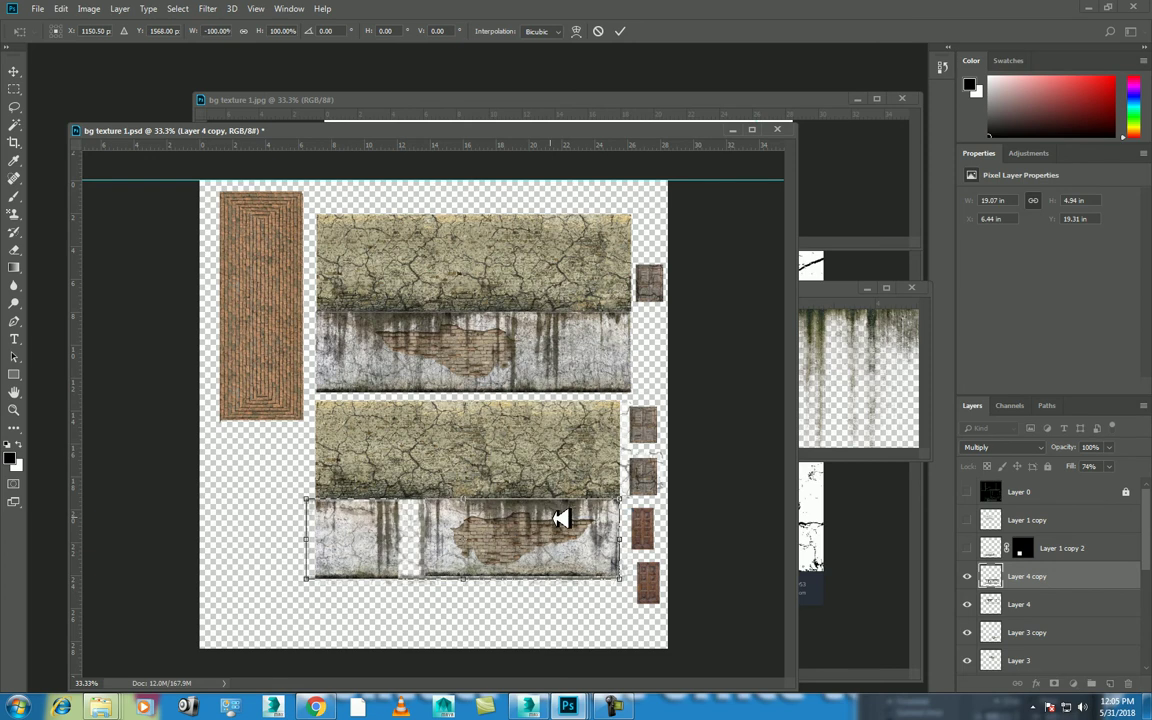
{"action": "key", "text": "Return"}
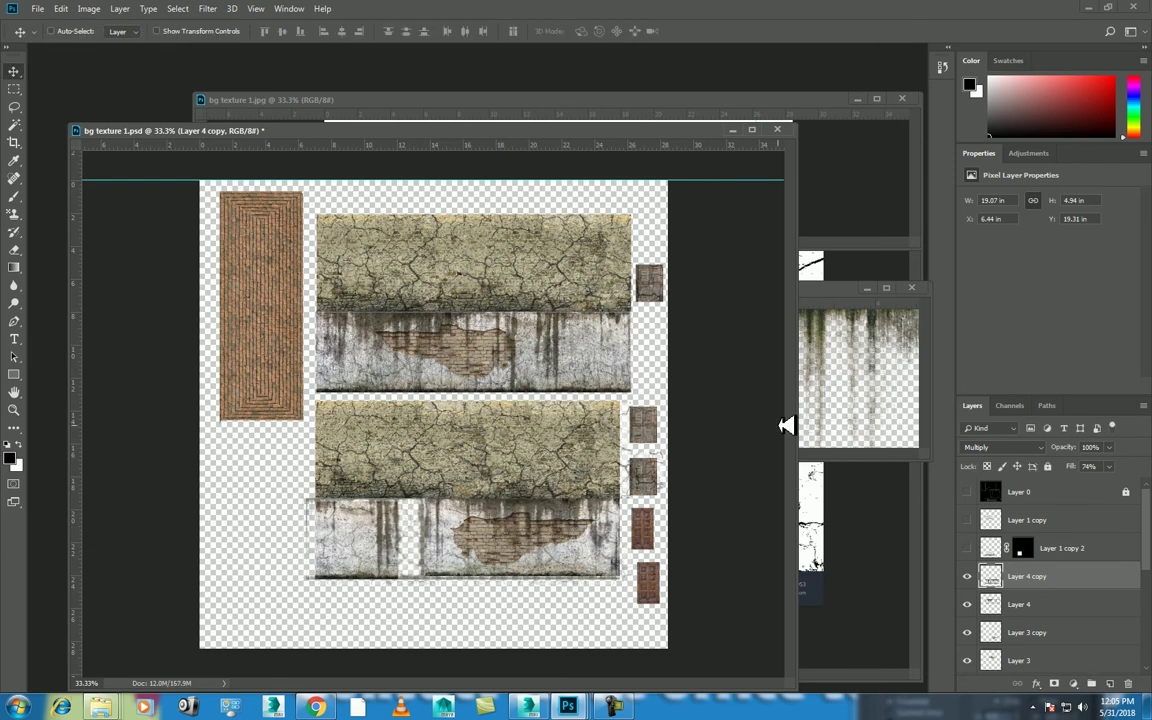
- Check the UV wireframe, then minimize the moss decal and bg texture 1.jpg windows
{"action": "left_click", "coordinate": [968, 493]}
{"action": "left_click", "coordinate": [970, 493]}
{"action": "left_click", "coordinate": [841, 498]}
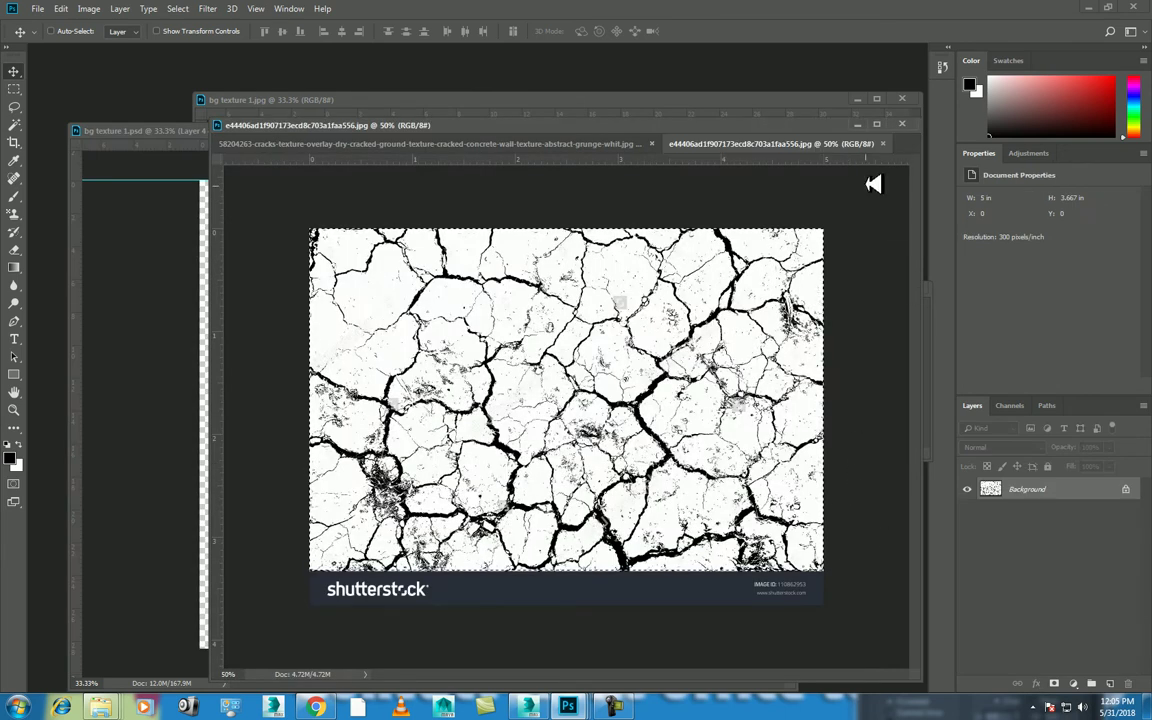
{"action": "key", "text": "ctrl+Tab"}
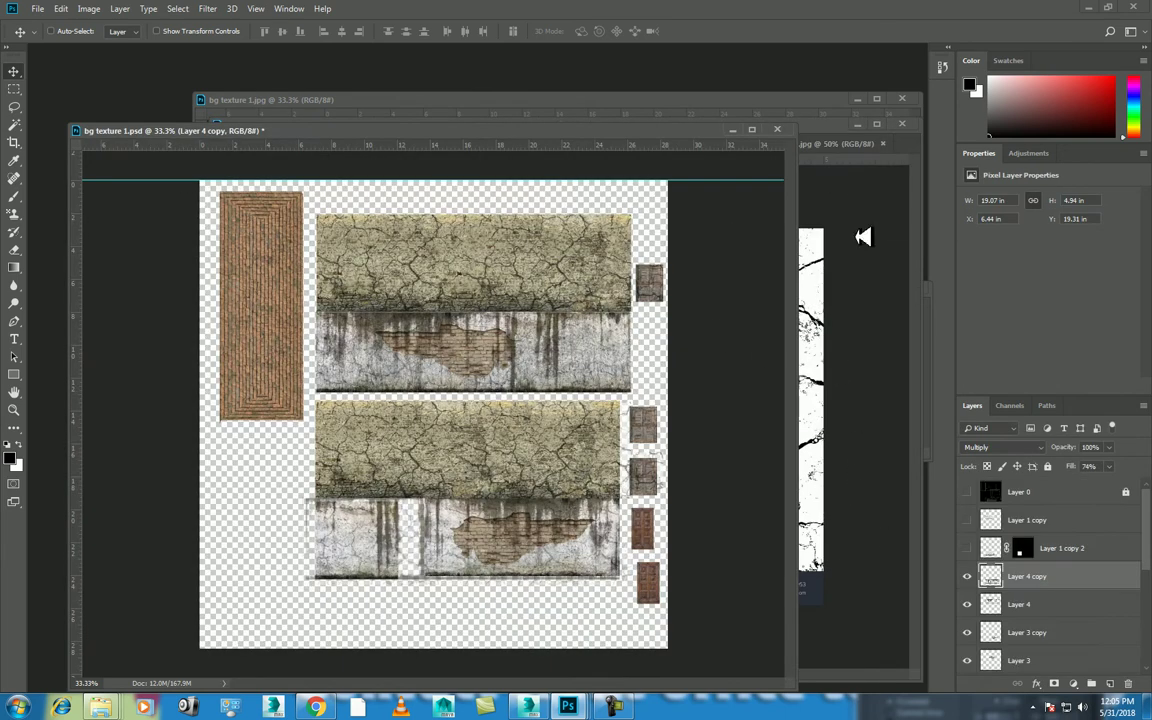
{"action": "left_click", "coordinate": [858, 122]}
{"action": "key", "text": "ctrl+Tab"}
{"action": "left_click", "coordinate": [872, 312]}
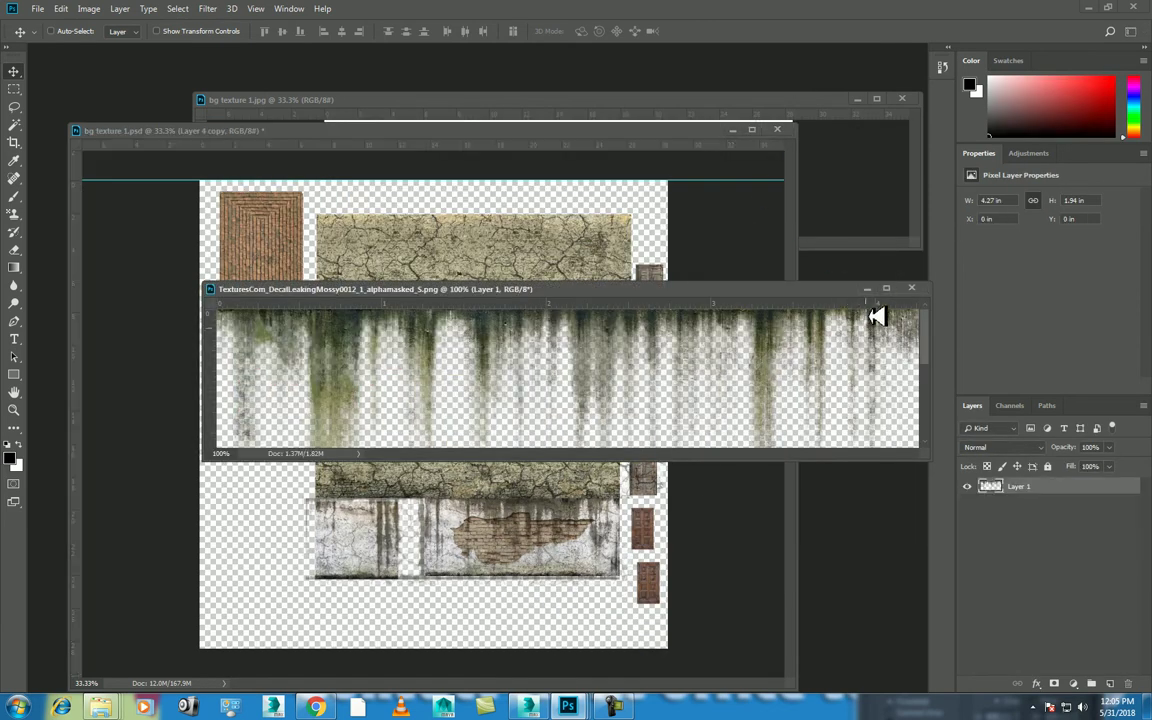
{"action": "left_click", "coordinate": [869, 290]}
{"action": "left_click", "coordinate": [861, 216]}
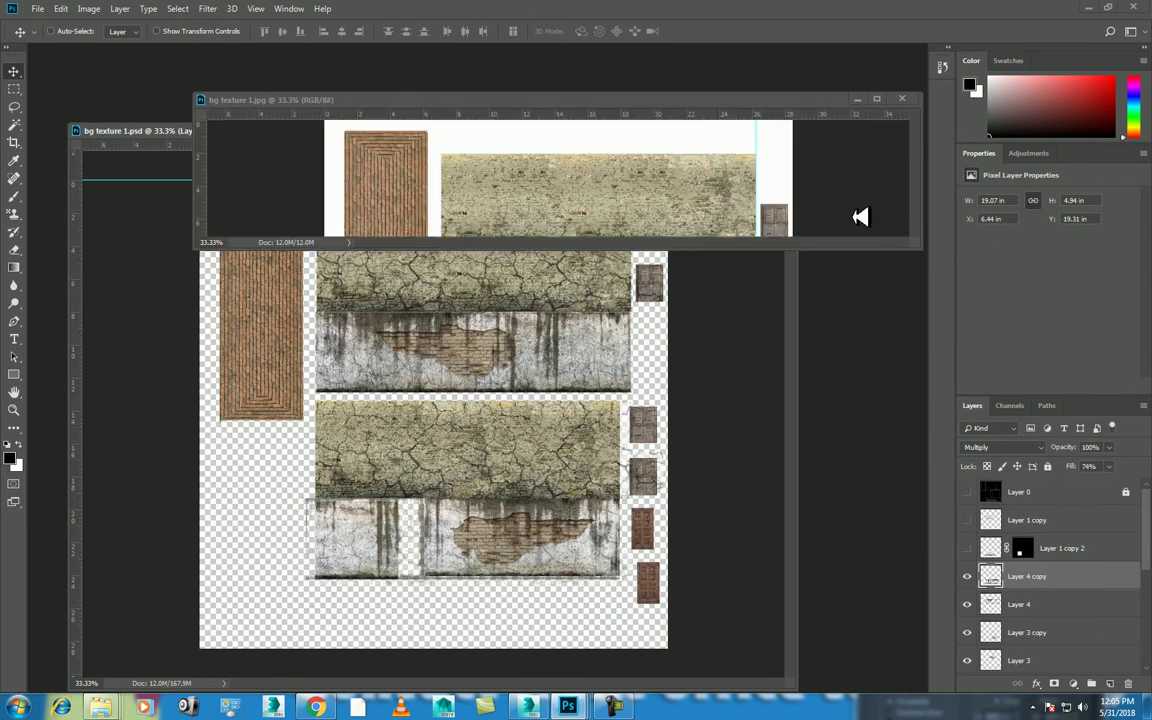
{"action": "left_click", "coordinate": [858, 98]}
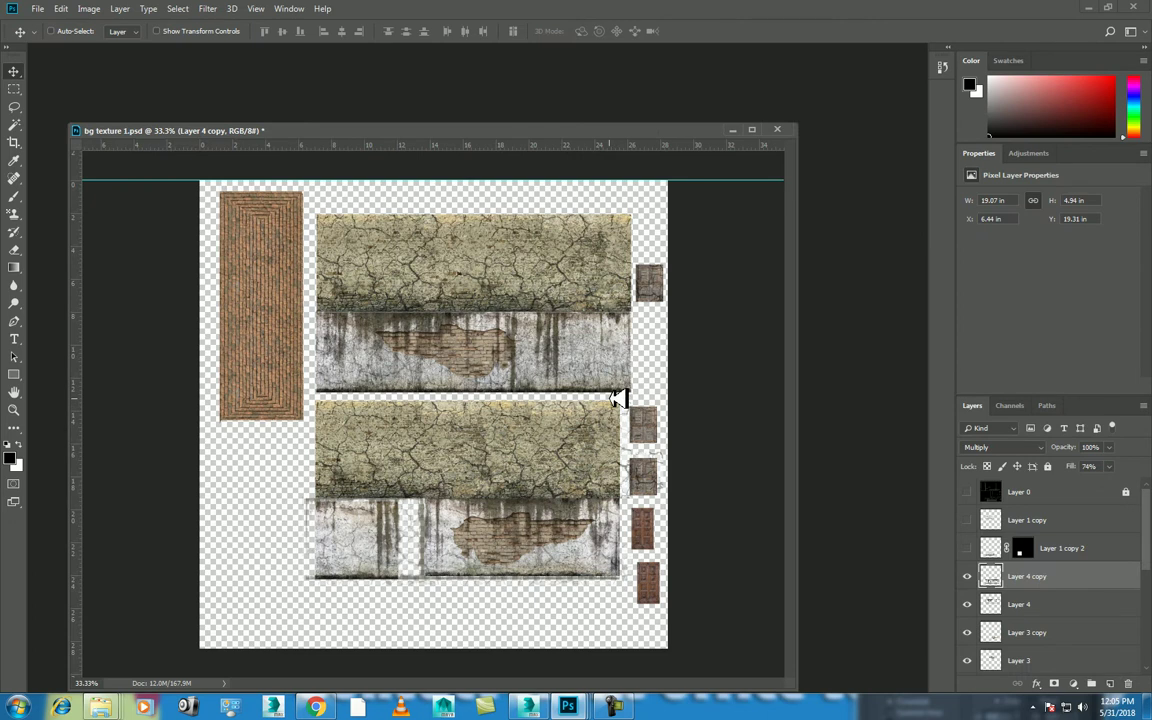
- Save the atlas as a JPEG overwriting bg texture _dust & dirt.jpg, accepting default JPEG options
{"action": "key", "text": "ctrl+shift+s"}
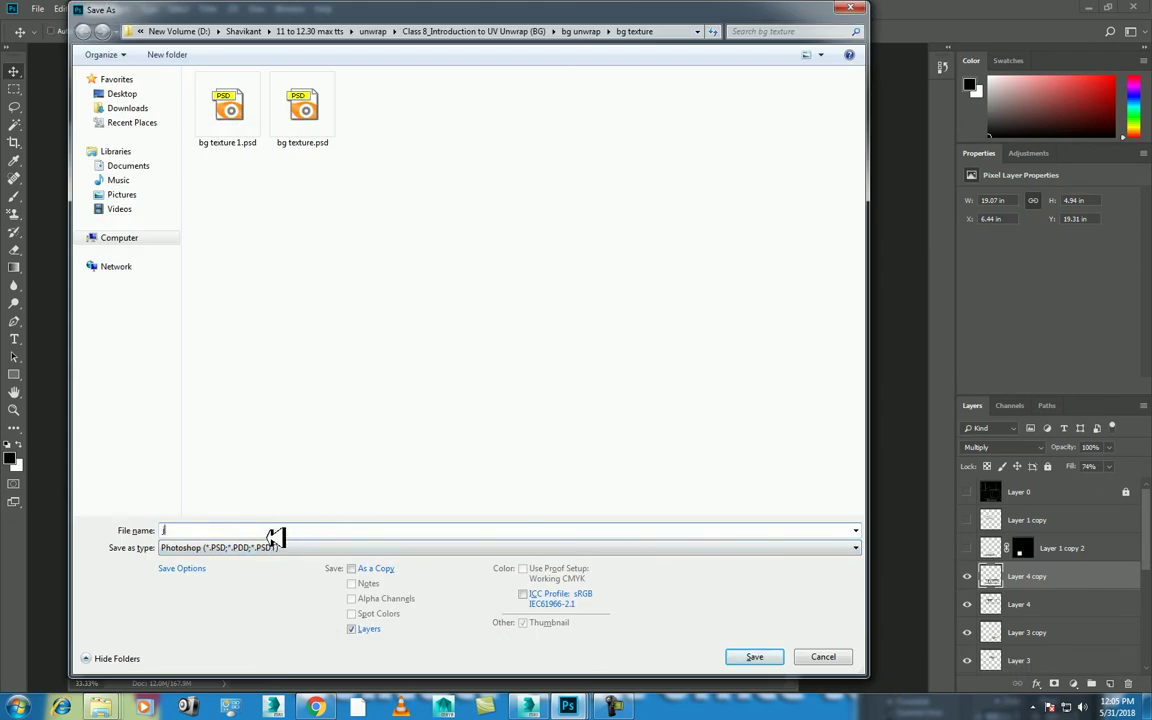
{"action": "left_click", "coordinate": [262, 548]}
{"action": "key", "text": "j"}
{"action": "key", "text": "Return"}
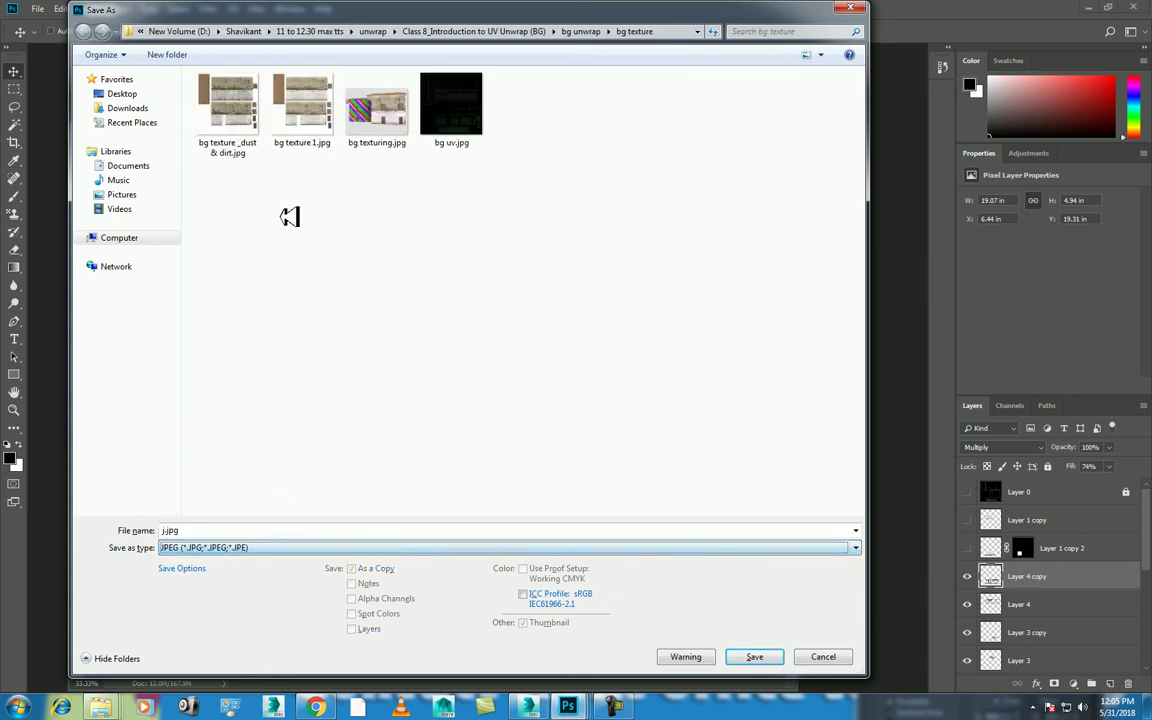
{"action": "double_click", "coordinate": [247, 130]}
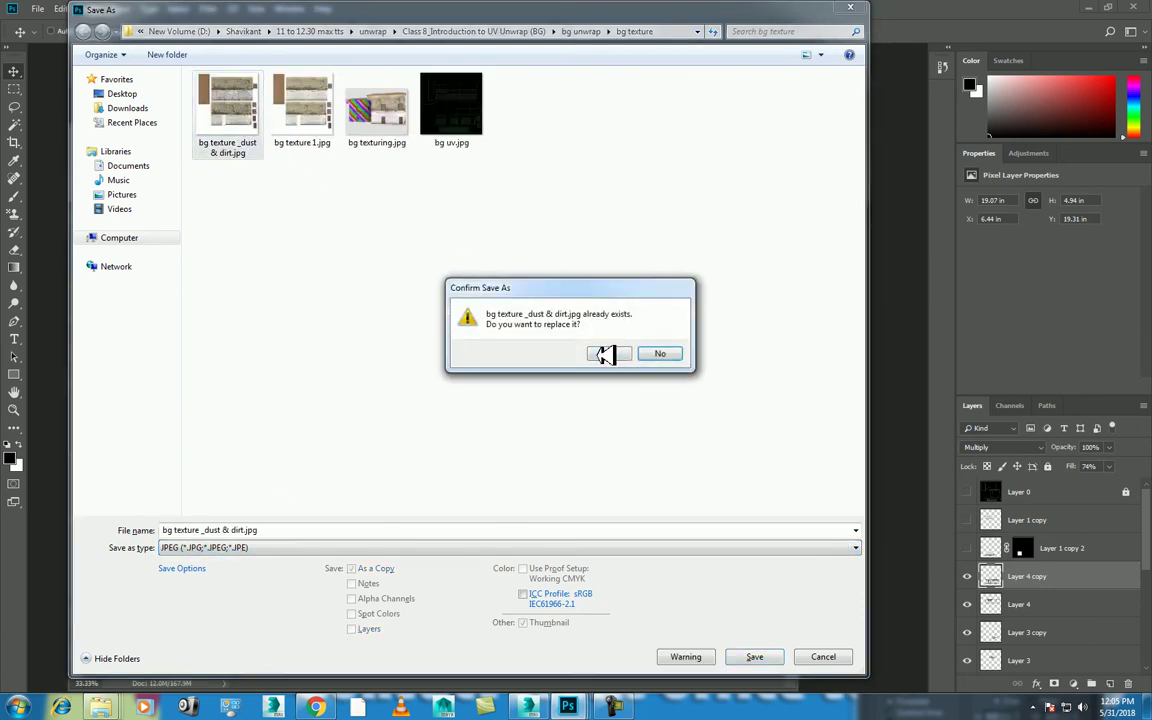
{"action": "left_click", "coordinate": [607, 352]}
{"action": "left_click", "coordinate": [652, 172]}
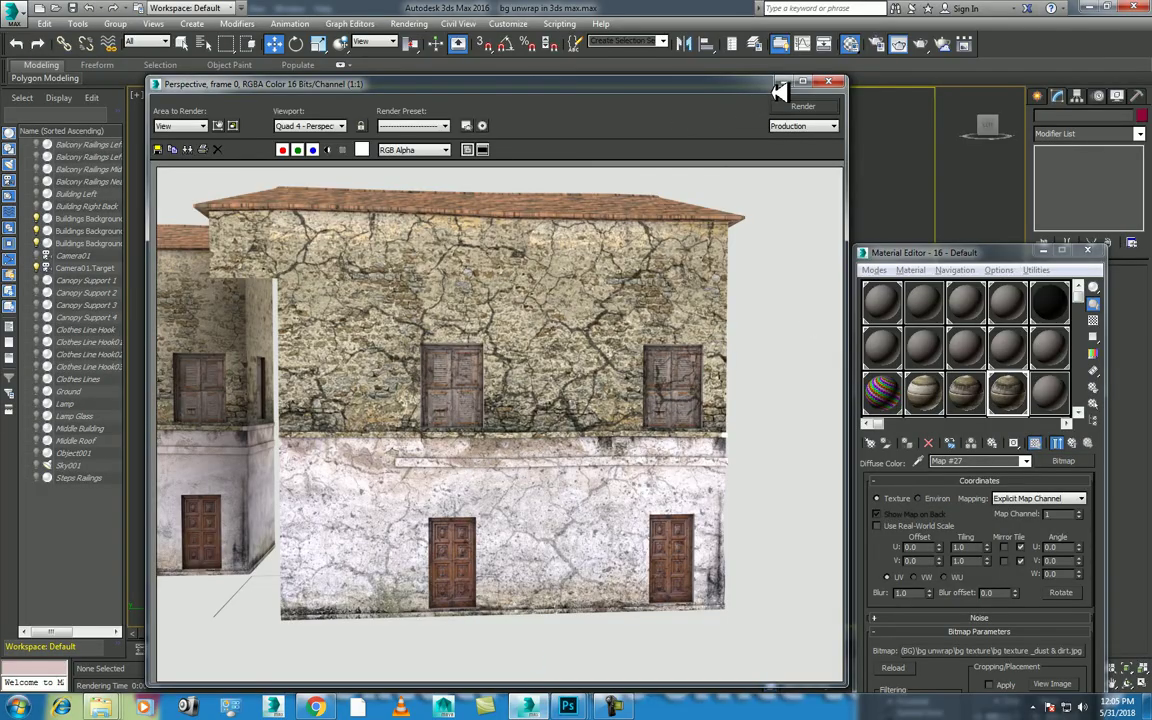
- Minimize the render window, re-render the Perspective view, and return to Photoshop
{"action": "left_click", "coordinate": [783, 82]}
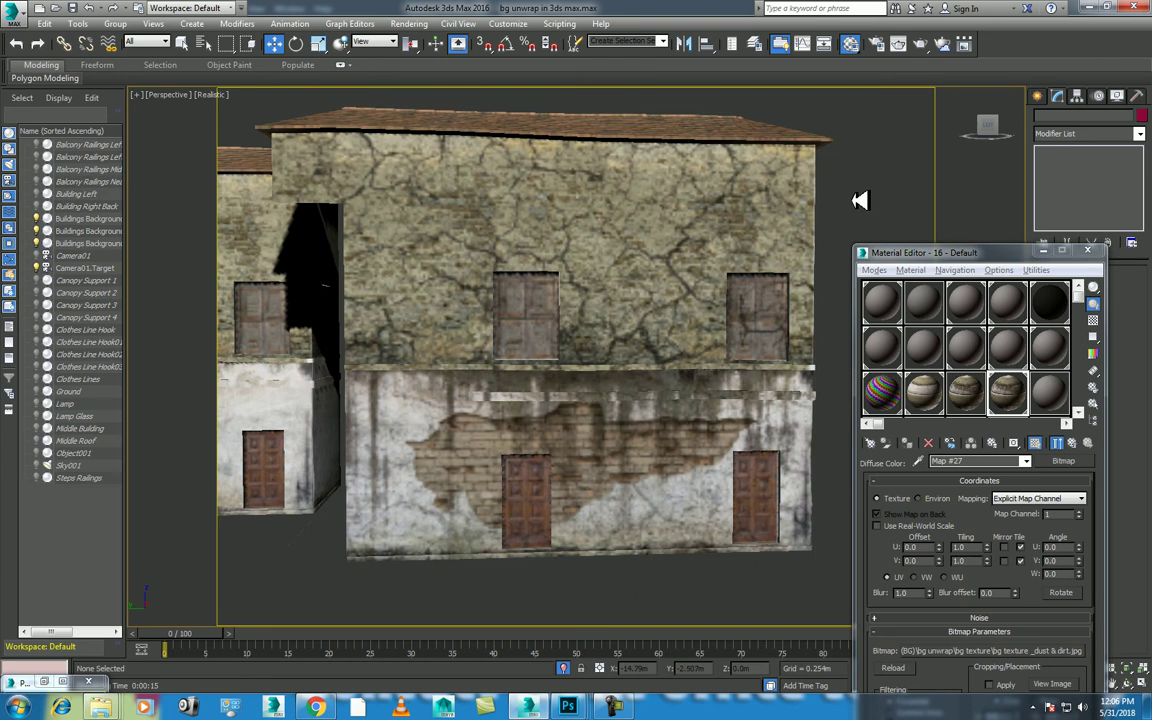
{"action": "key", "text": "shift+q"}
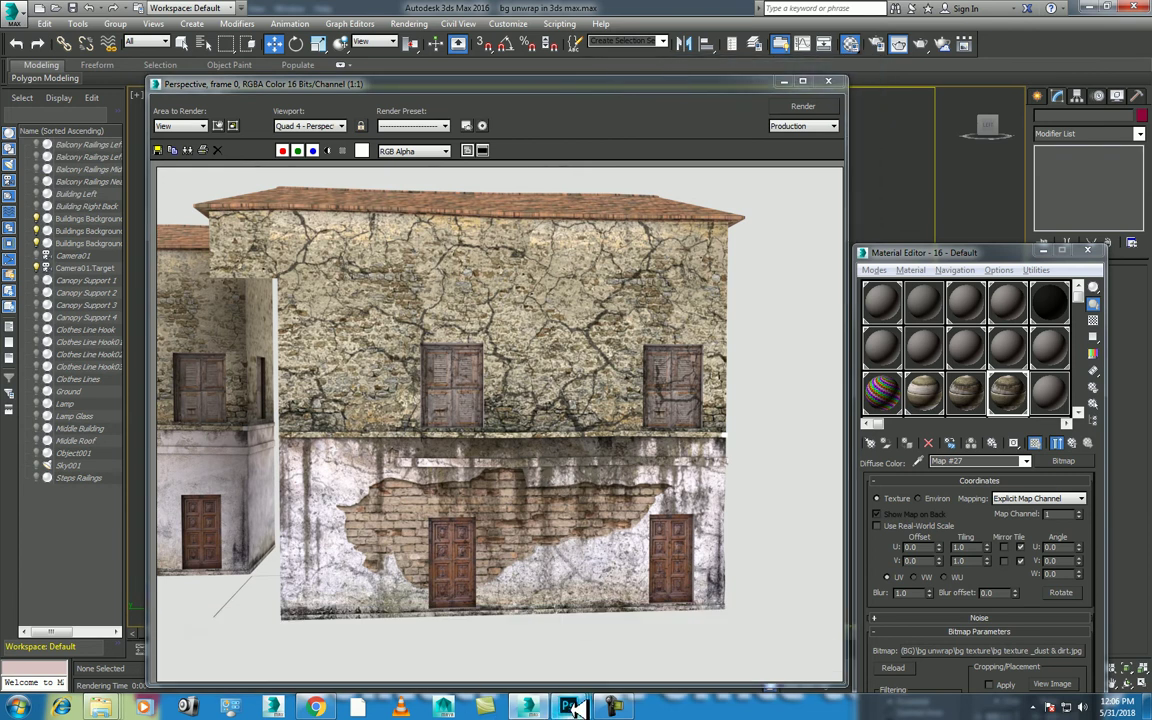
{"action": "left_click", "coordinate": [110, 612]}
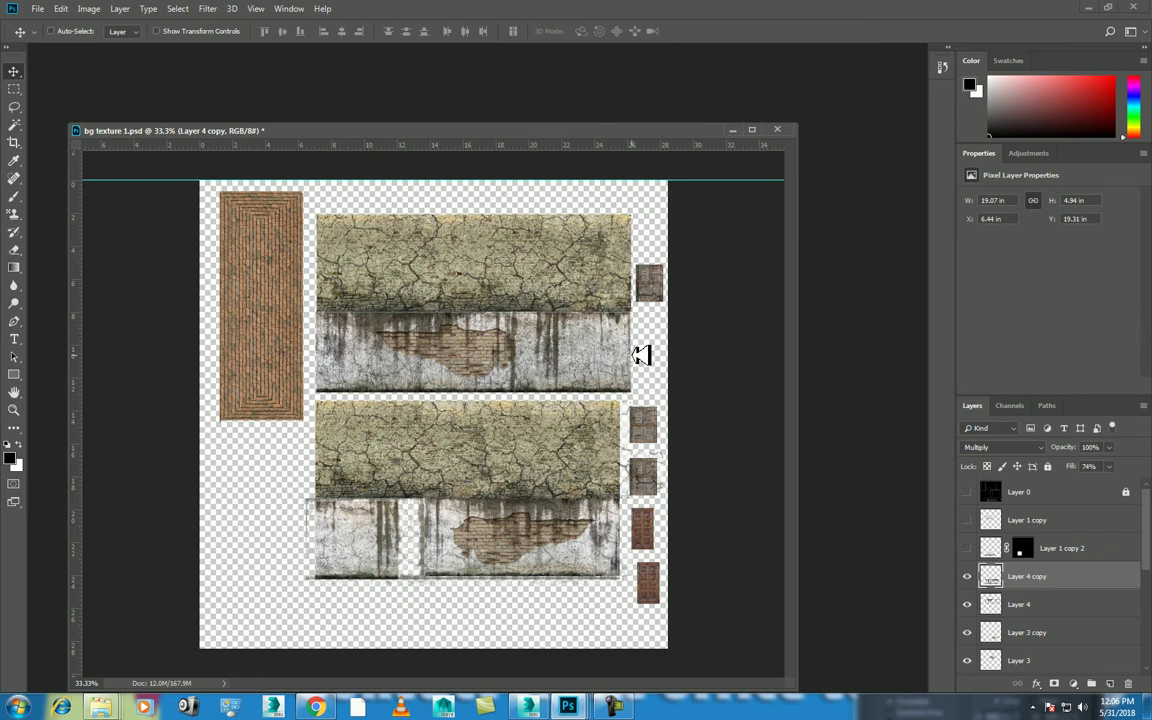
- Bring the grass-bottom decal into the atlas and position it along the bottom wall strip
{"action": "key", "text": "ctrl+plus"}
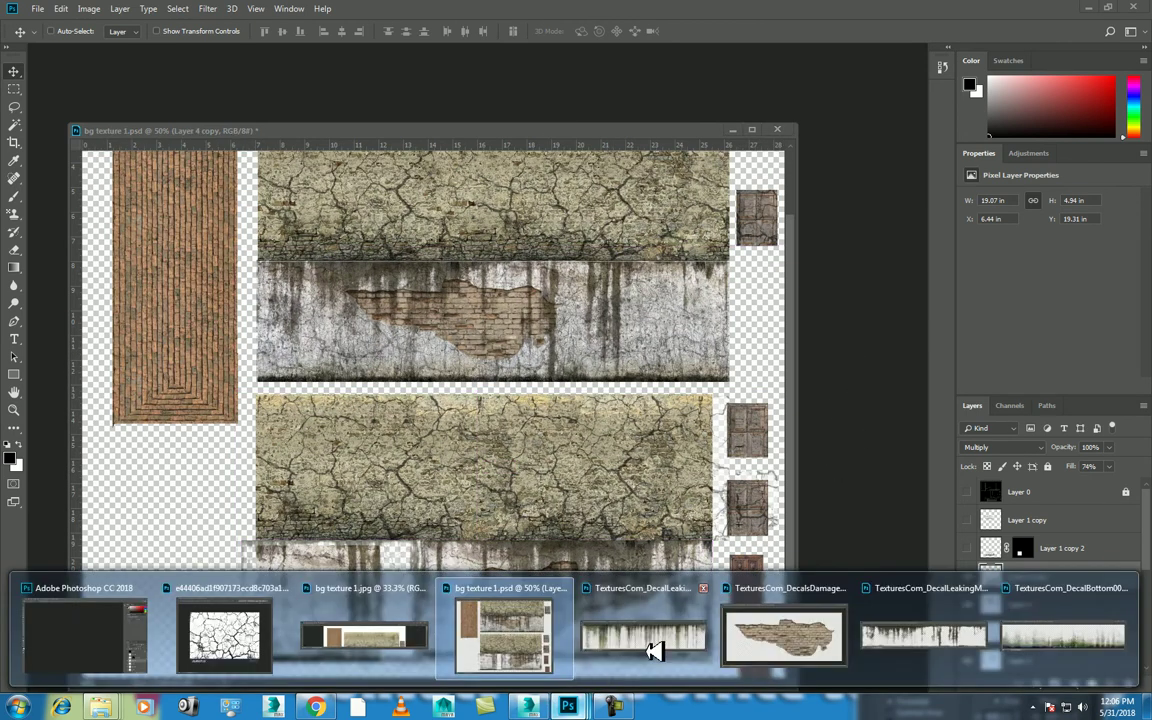
{"action": "mouse_move", "coordinate": [568, 706]}
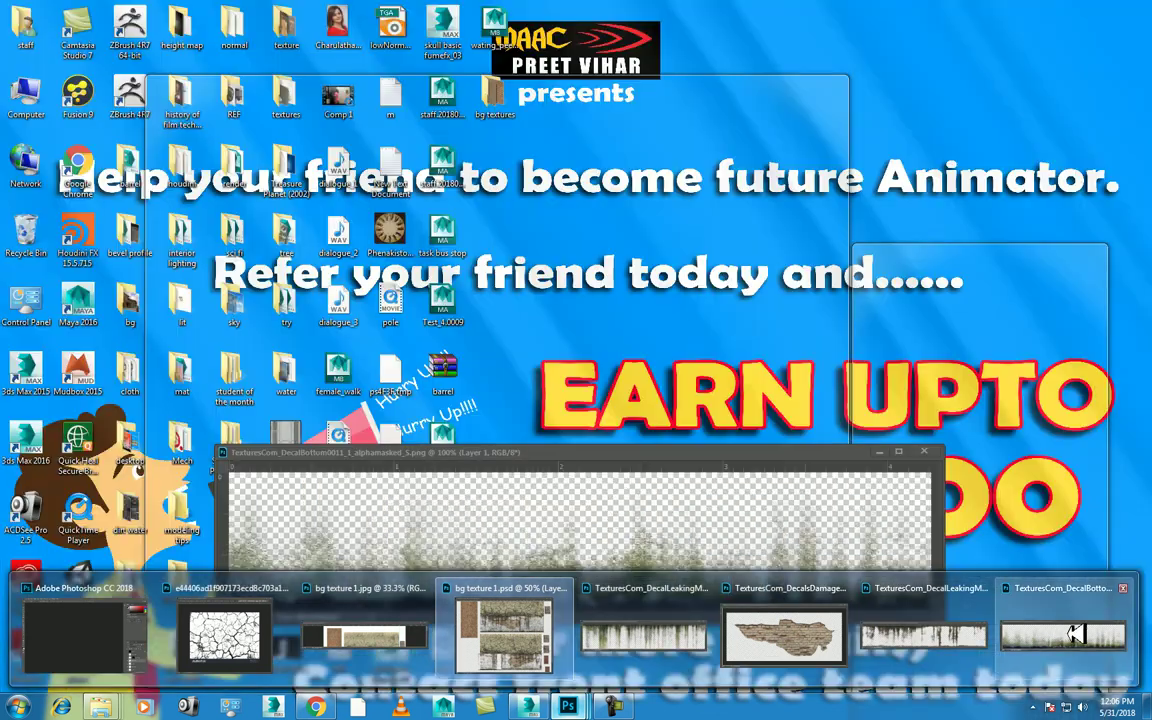
{"action": "left_click", "coordinate": [1073, 637]}
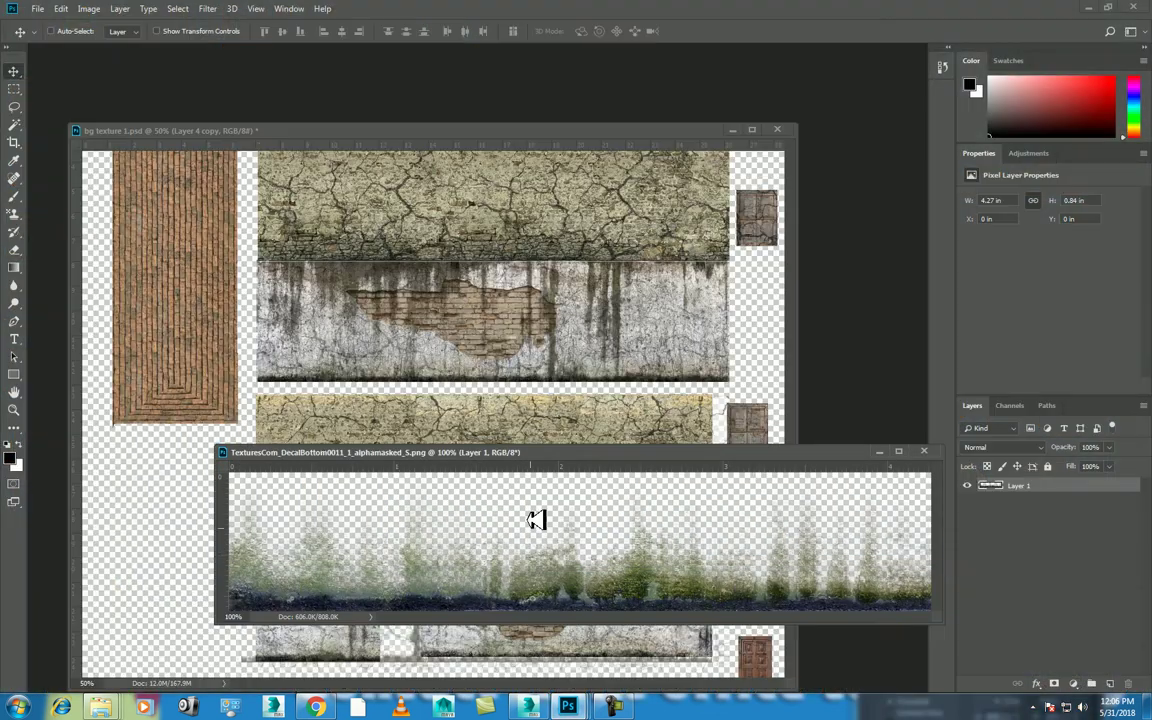
{"action": "left_click_drag", "start_coordinate": [610, 563], "coordinate": [530, 416]}
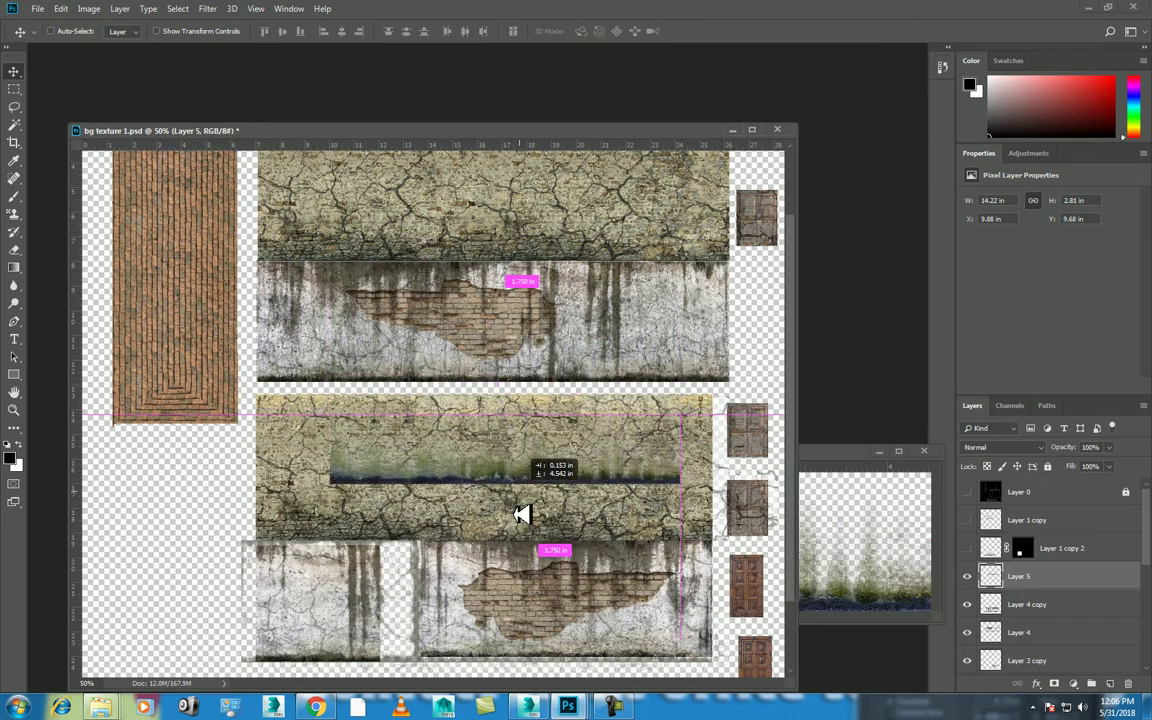
{"action": "mouse_move", "coordinate": [530, 416]}
{"action": "left_mouse_down"}
{"action": "mouse_move", "coordinate": [476, 651]}
{"action": "mouse_move", "coordinate": [460, 650]}
{"action": "left_mouse_up"}
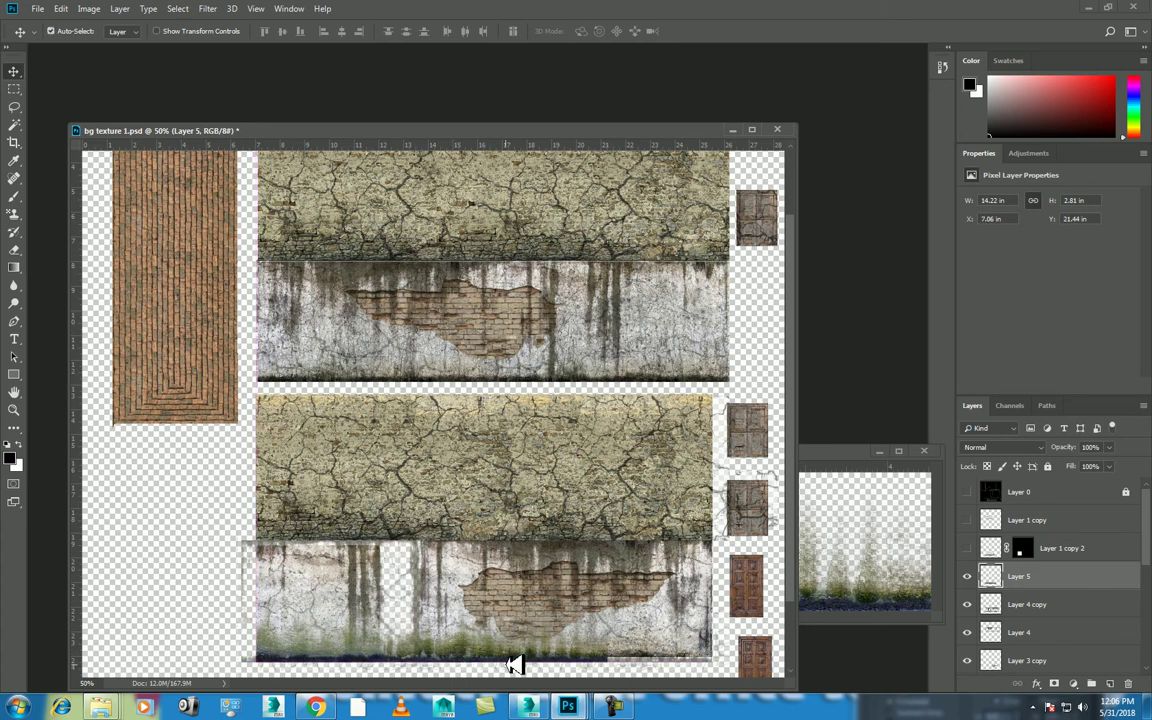
{"action": "key", "text": "ctrl+t"}
{"action": "key", "text": "Return"}
{"action": "mouse_move", "coordinate": [483, 638]}
{"action": "left_mouse_down"}
{"action": "mouse_move", "coordinate": [518, 638]}
{"action": "mouse_move", "coordinate": [494, 633]}
{"action": "left_mouse_up"}
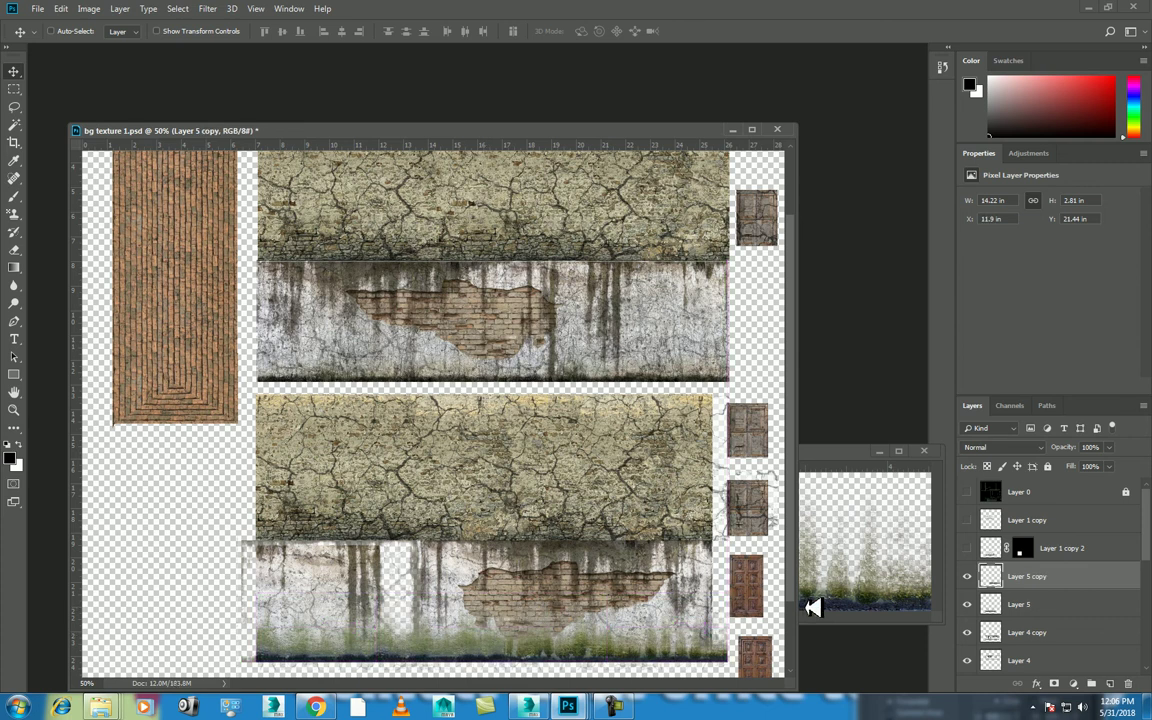
- Merge Layer 5 with its copy and duplicate the grassy edge onto the upper wall
{"action": "left_click", "coordinate": [1059, 607], "text": "shift"}
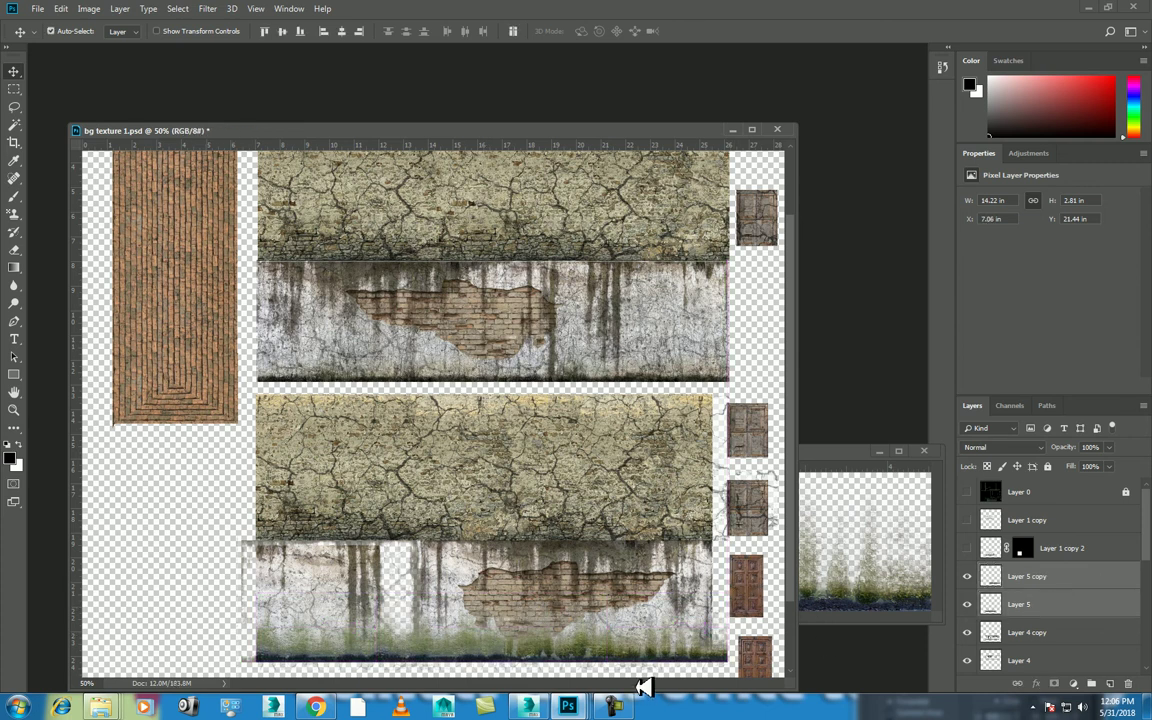
{"action": "key", "text": "ctrl+plus"}
{"action": "key", "text": "ctrl+plus"}
{"action": "scroll", "coordinate": [575, 500], "scroll_direction": "down", "scroll_amount": 3}
{"action": "scroll", "coordinate": [545, 430], "scroll_direction": "down", "scroll_amount": 5}
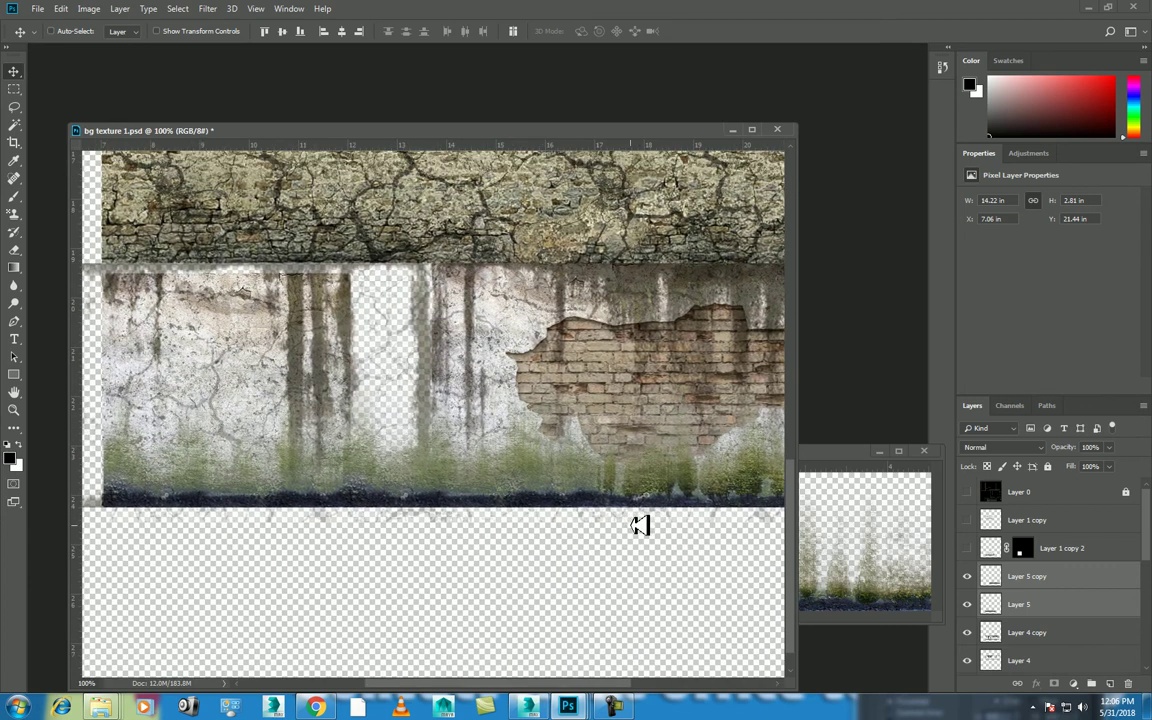
{"action": "key", "text": "ctrl+minus"}
{"action": "key", "text": "ctrl+minus"}
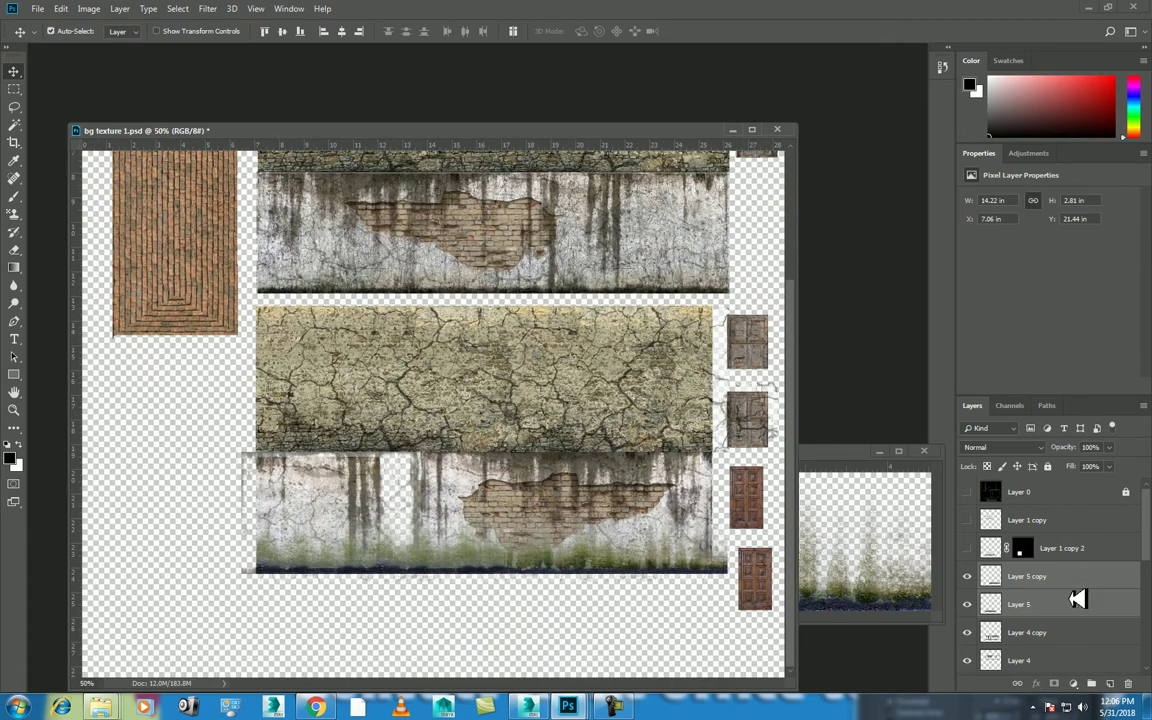
{"action": "key", "text": "ctrl+e"}
{"action": "scroll", "coordinate": [600, 510], "scroll_direction": "up", "scroll_amount": 2}
{"action": "left_click_drag", "start_coordinate": [571, 617], "coordinate": [577, 330]}
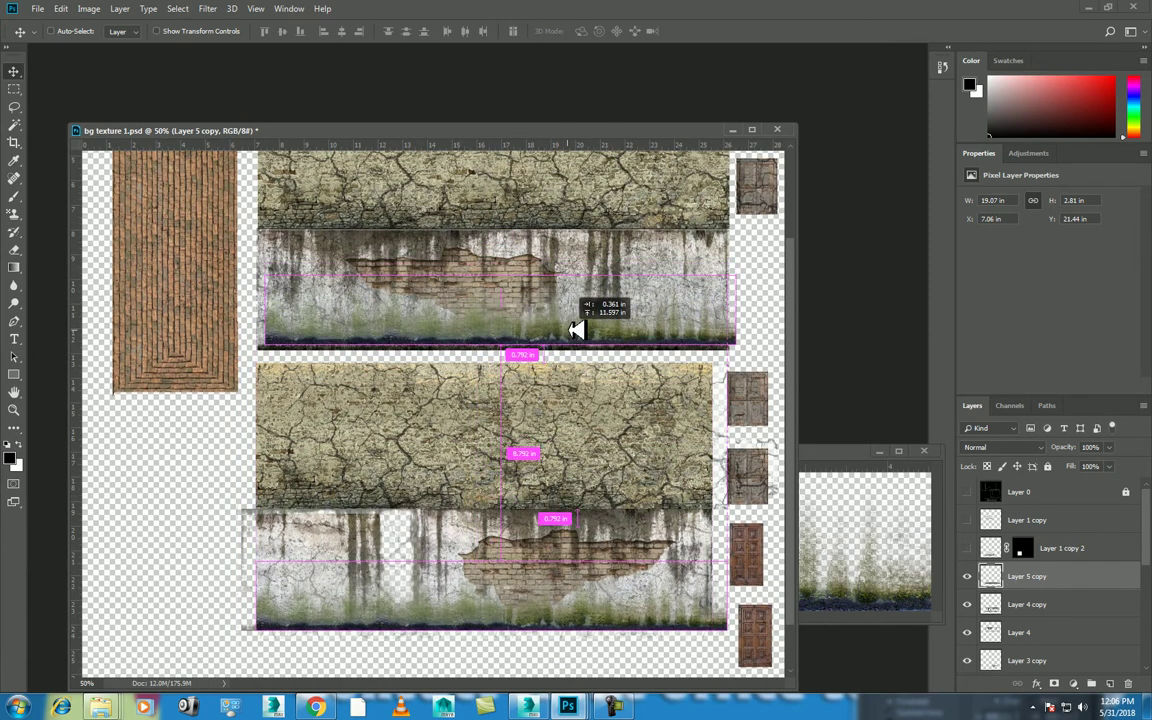
{"action": "left_click_drag", "start_coordinate": [577, 330], "coordinate": [572, 333]}
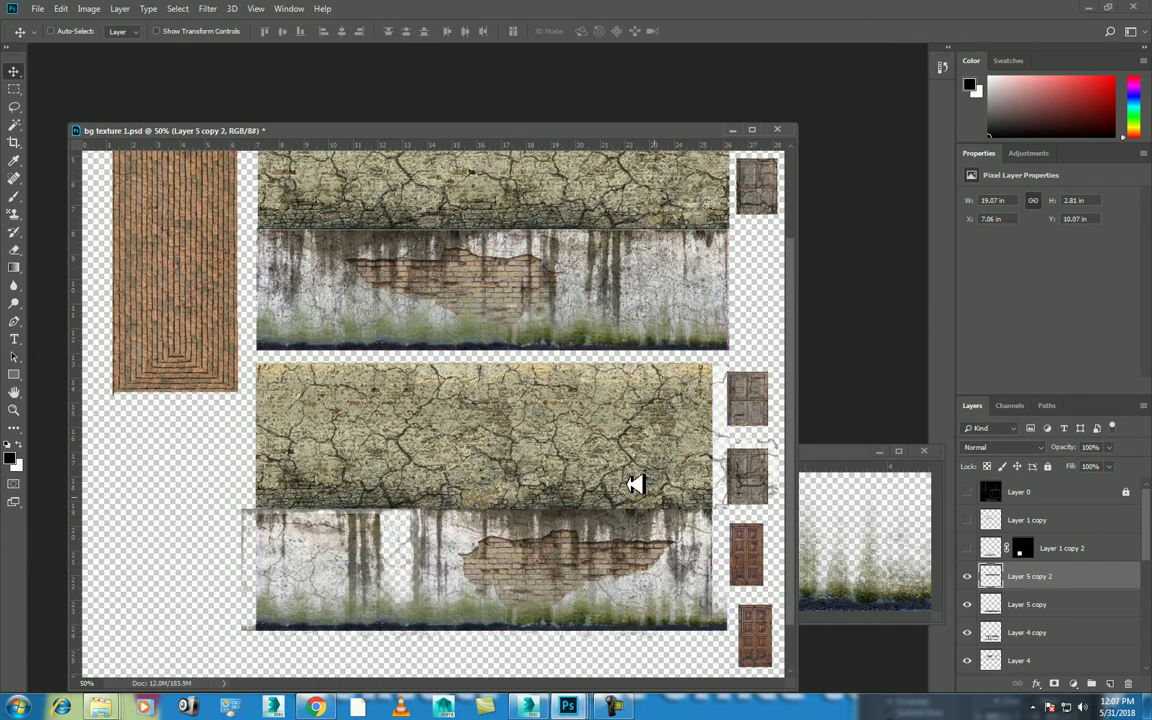
{"action": "scroll", "coordinate": [610, 465], "scroll_direction": "up", "scroll_amount": 3}
{"action": "scroll", "coordinate": [586, 445], "scroll_direction": "up", "scroll_amount": 1}
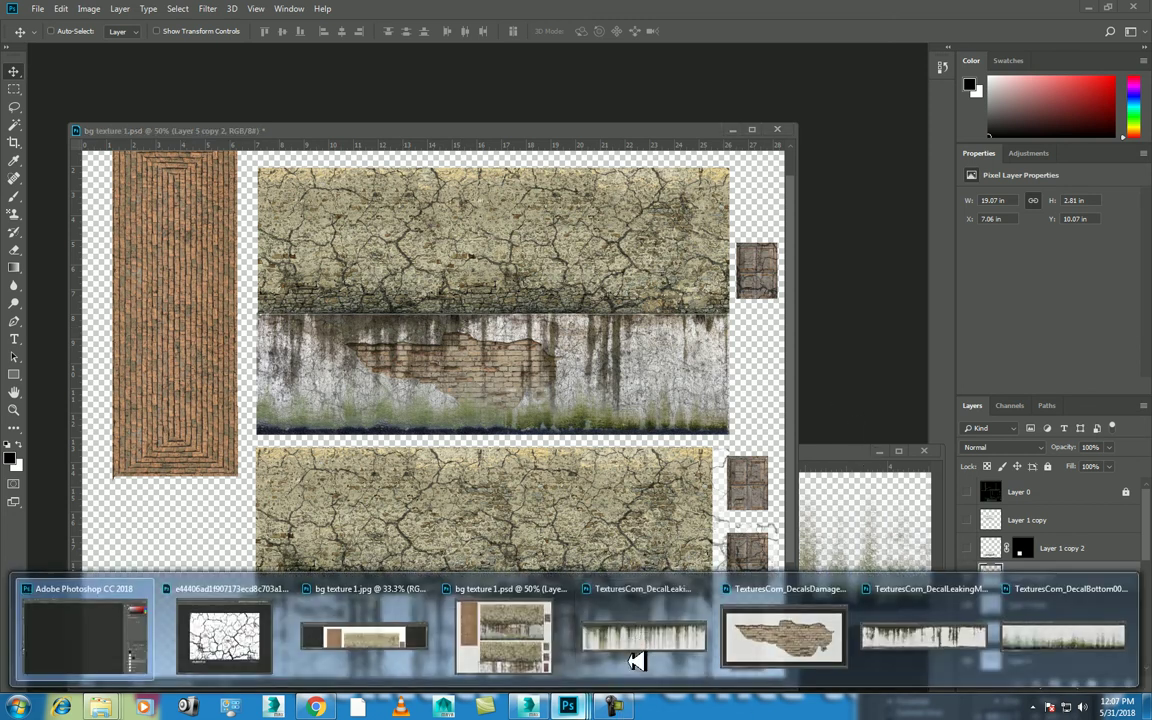
{"action": "mouse_move", "coordinate": [567, 707]}
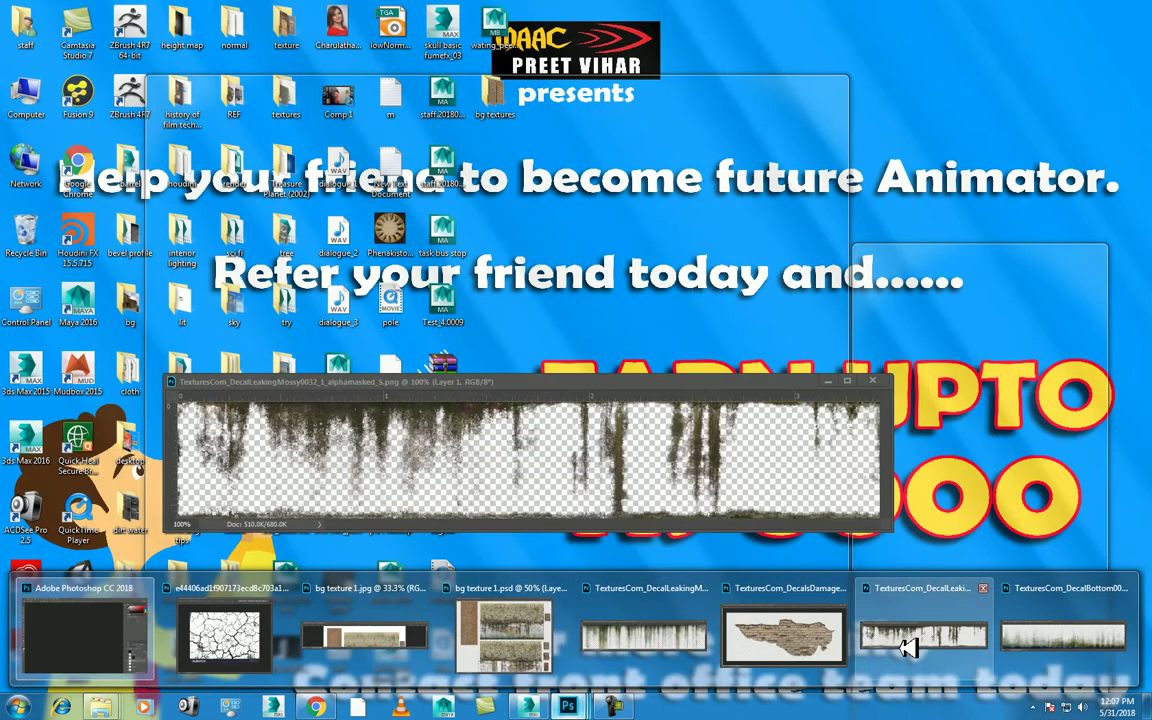
- Bring the leaking-moss decal into the atlas and slide it along the top cracked wall
{"action": "left_click", "coordinate": [627, 661]}
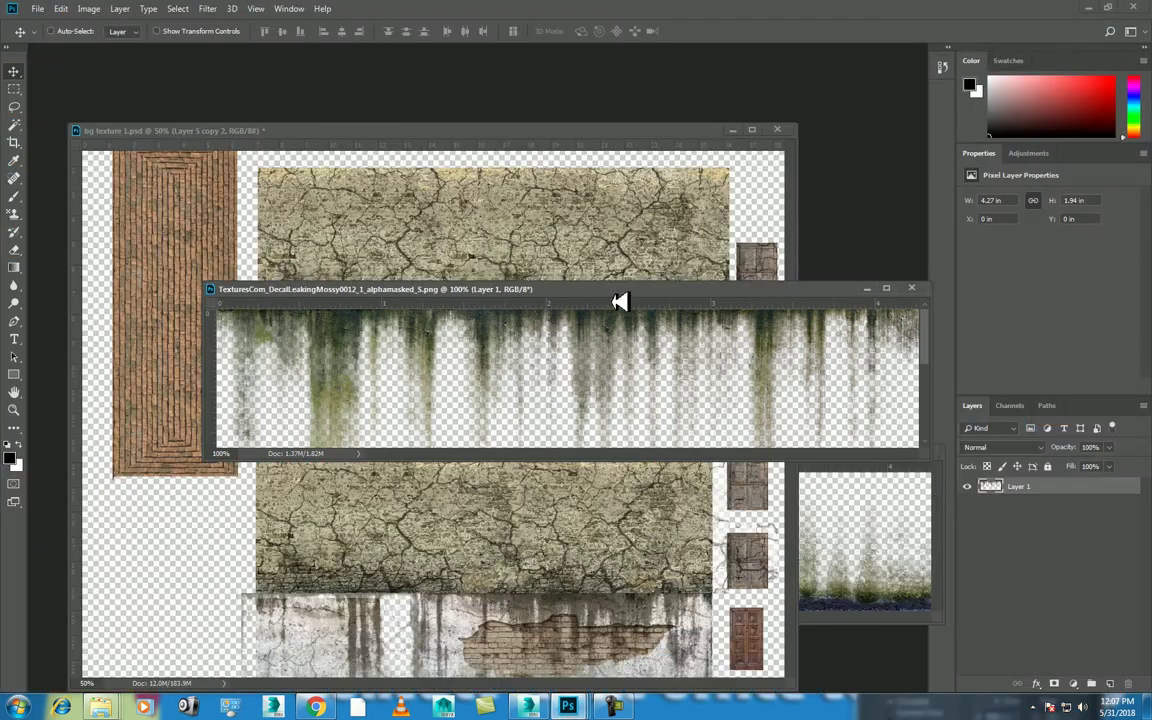
{"action": "left_click_drag", "start_coordinate": [617, 301], "coordinate": [527, 217]}
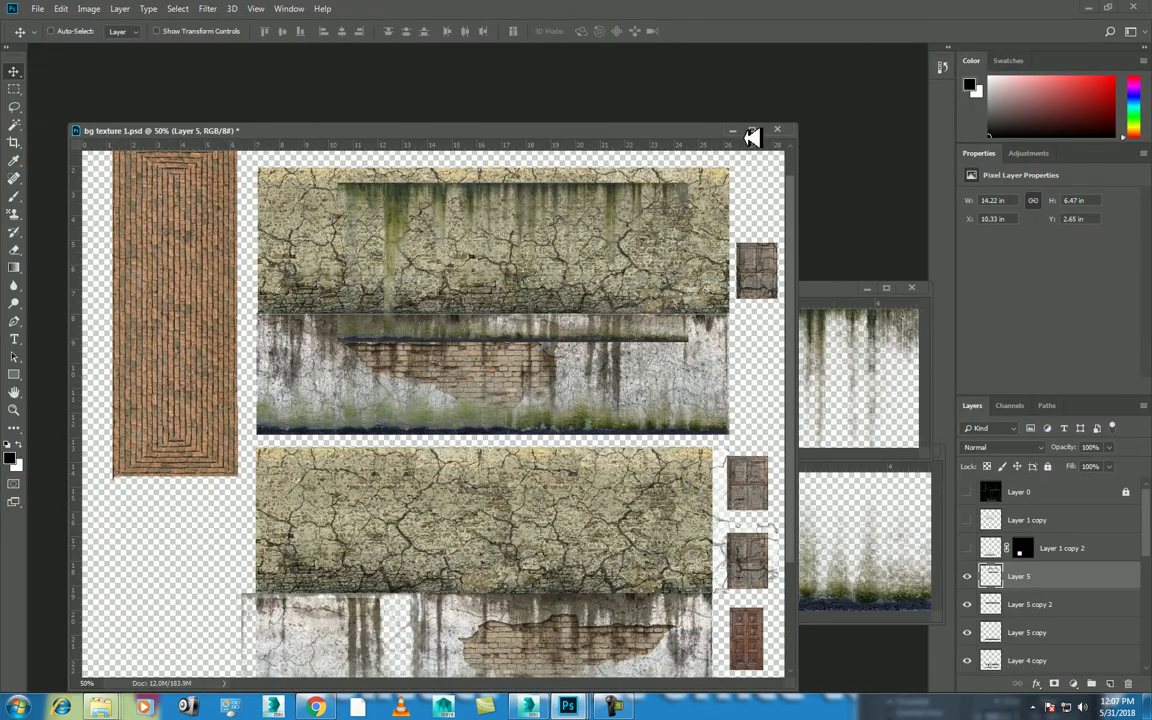
{"action": "left_click", "coordinate": [752, 131]}
{"action": "left_click_drag", "start_coordinate": [663, 113], "coordinate": [571, 77]}
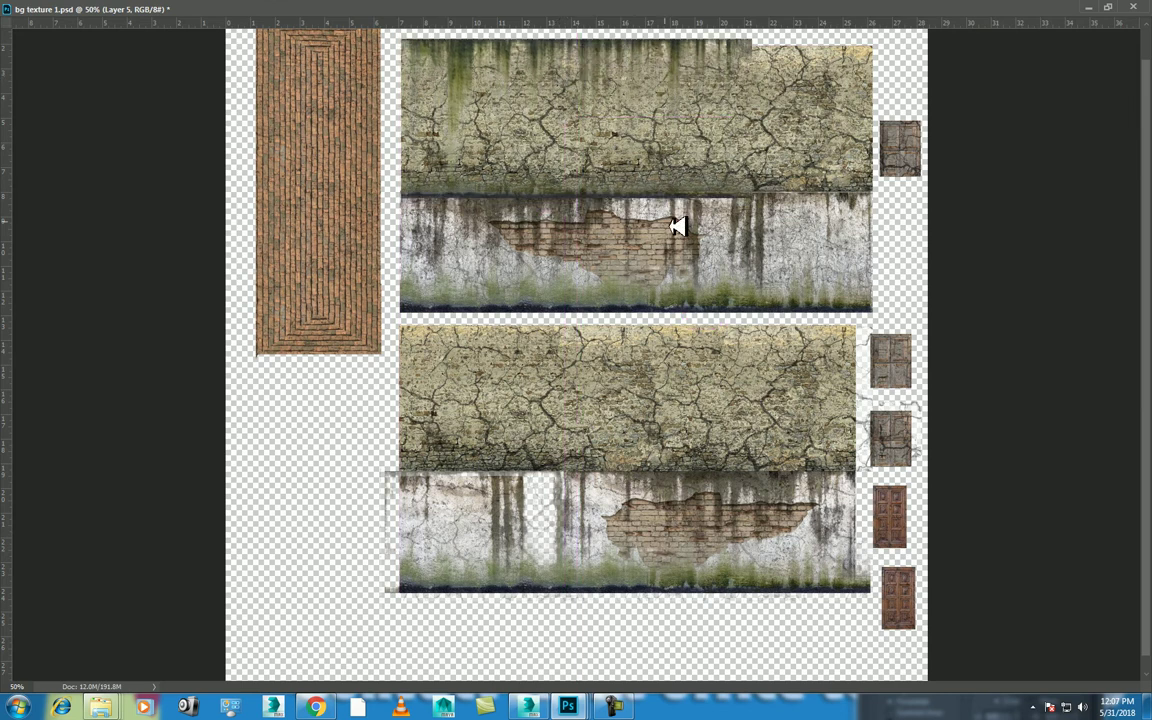
{"action": "left_click_drag", "start_coordinate": [533, 128], "coordinate": [658, 126]}
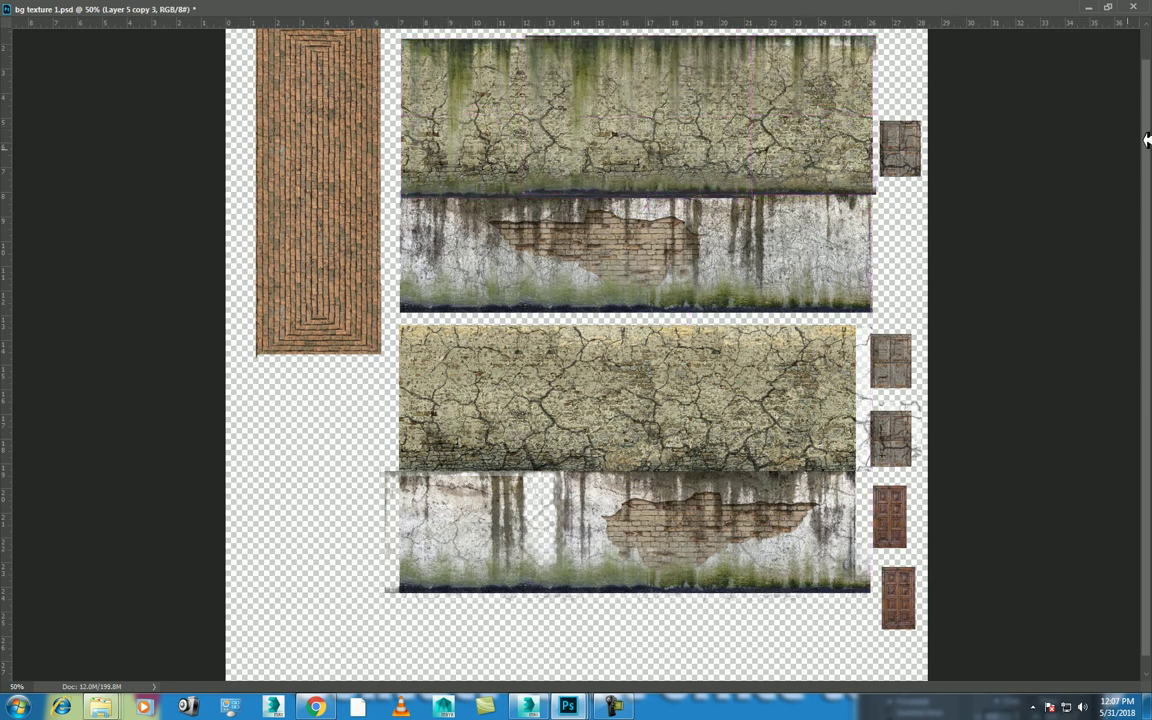
{"action": "left_click", "coordinate": [1110, 9]}
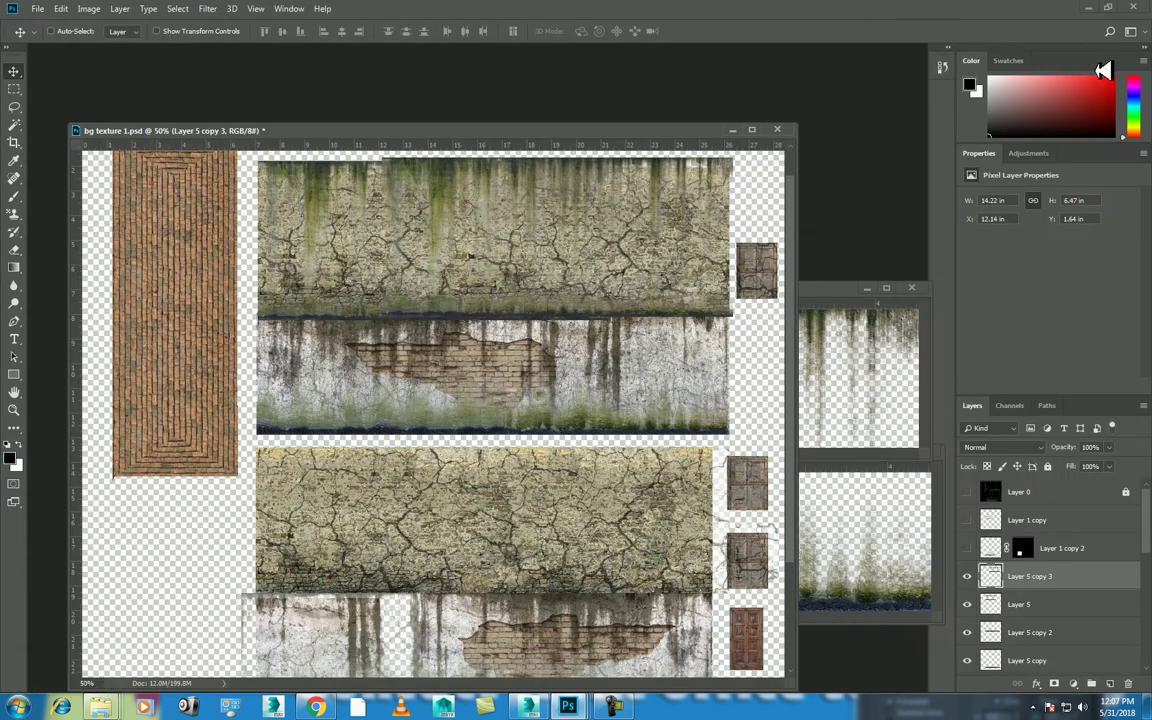
- Shift the moss strips to cover the full wall width and merge them into one layer
{"action": "left_click", "coordinate": [1058, 602], "text": "shift"}
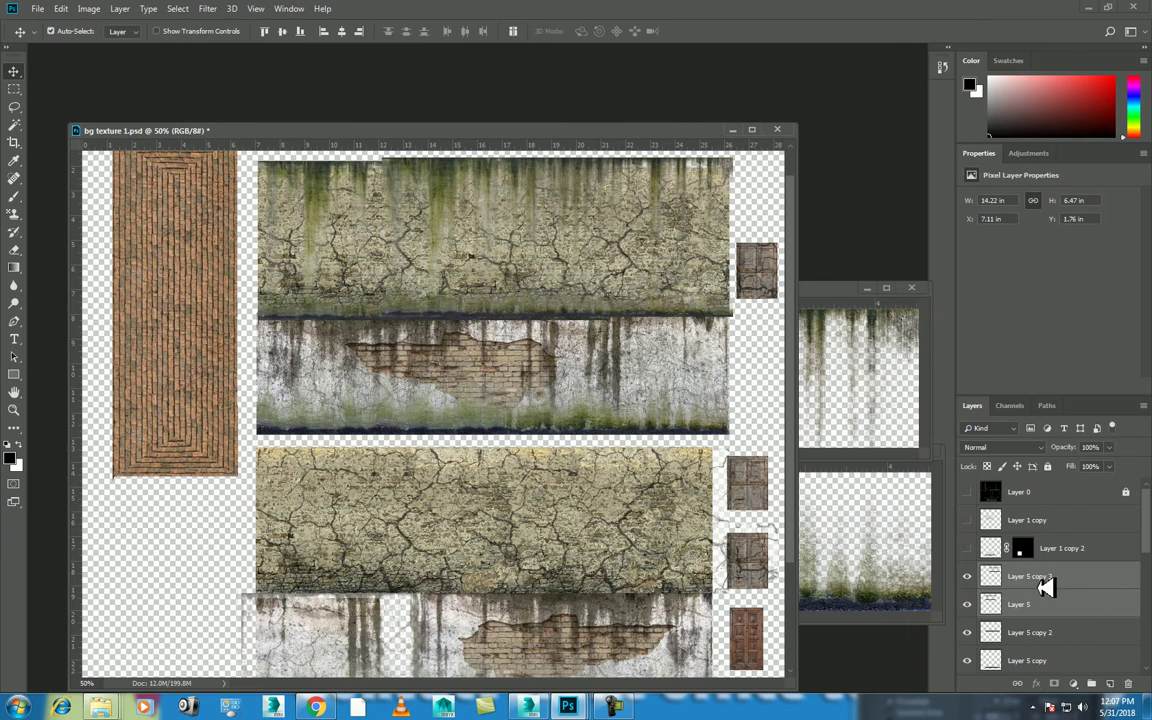
{"action": "key", "text": "ctrl+e"}
{"action": "left_click_drag", "start_coordinate": [494, 388], "coordinate": [404, 321]}
{"action": "key", "text": "ctrl+t"}
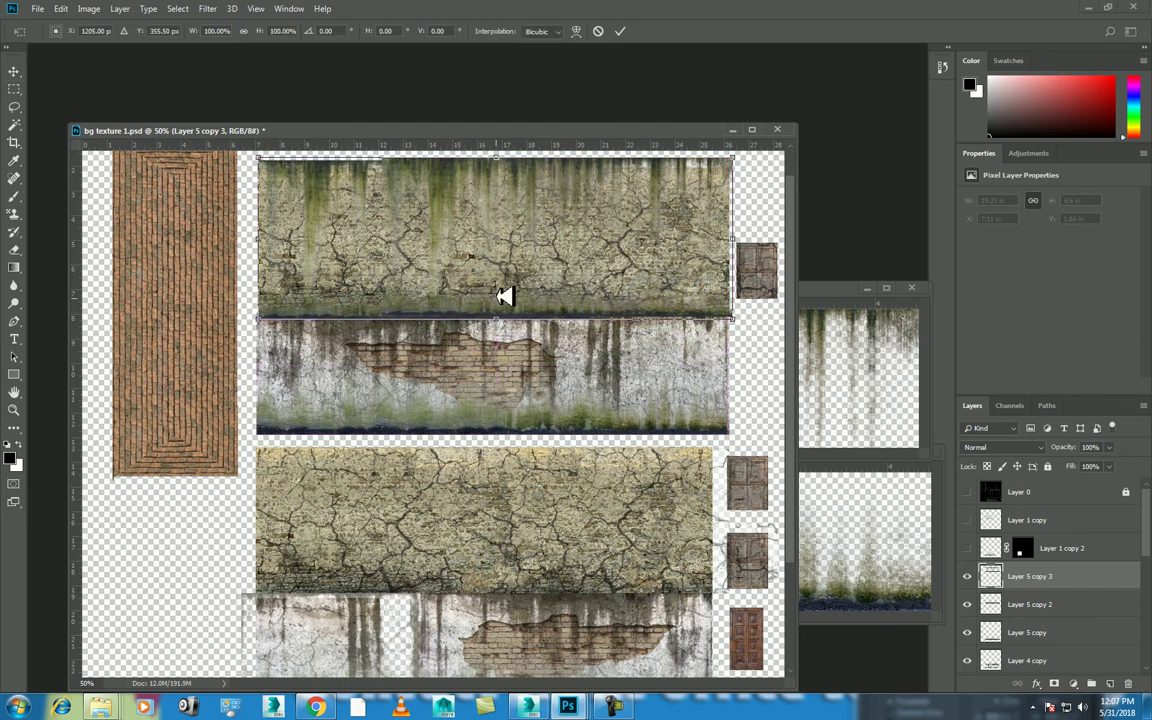
{"action": "key", "text": "Return"}
{"action": "key", "text": "ctrl"}
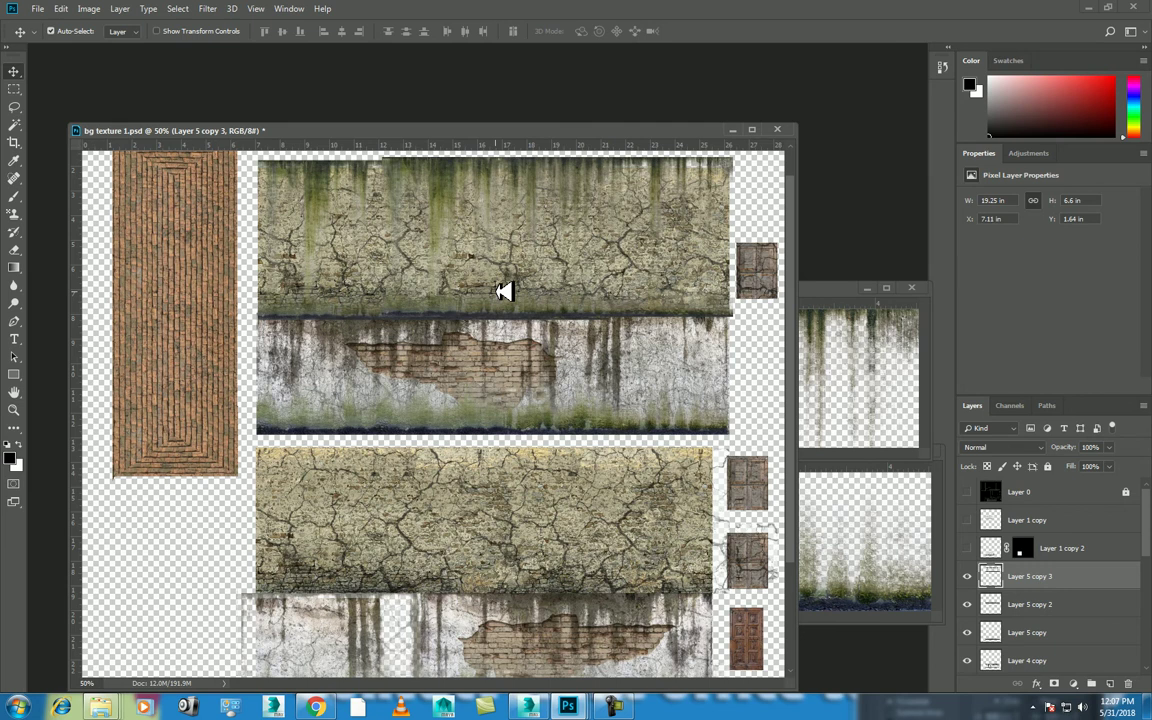
{"action": "left_click", "coordinate": [975, 578]}
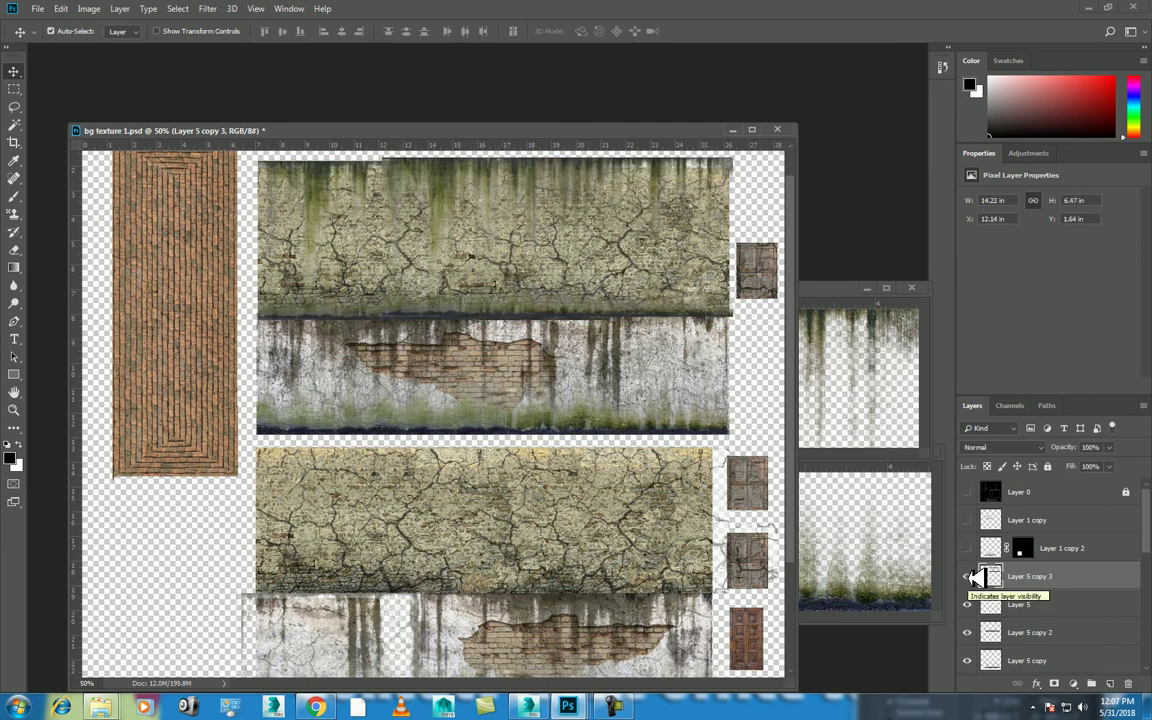
{"action": "key", "text": "ctrl+z"}
{"action": "left_click", "coordinate": [968, 577]}
{"action": "left_click", "coordinate": [968, 577]}
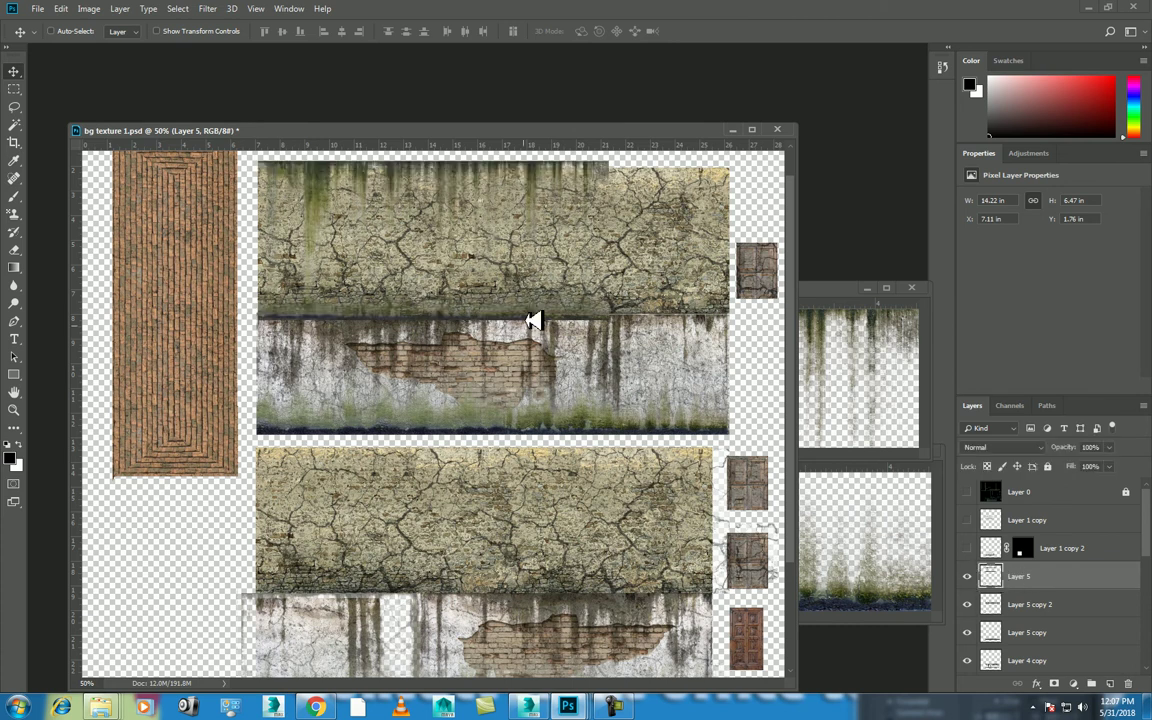
{"action": "mouse_move", "coordinate": [478, 226]}
{"action": "left_mouse_down"}
{"action": "mouse_move", "coordinate": [588, 232]}
{"action": "mouse_move", "coordinate": [571, 230]}
{"action": "left_mouse_up"}
{"action": "left_click", "coordinate": [1018, 604], "text": "shift"}
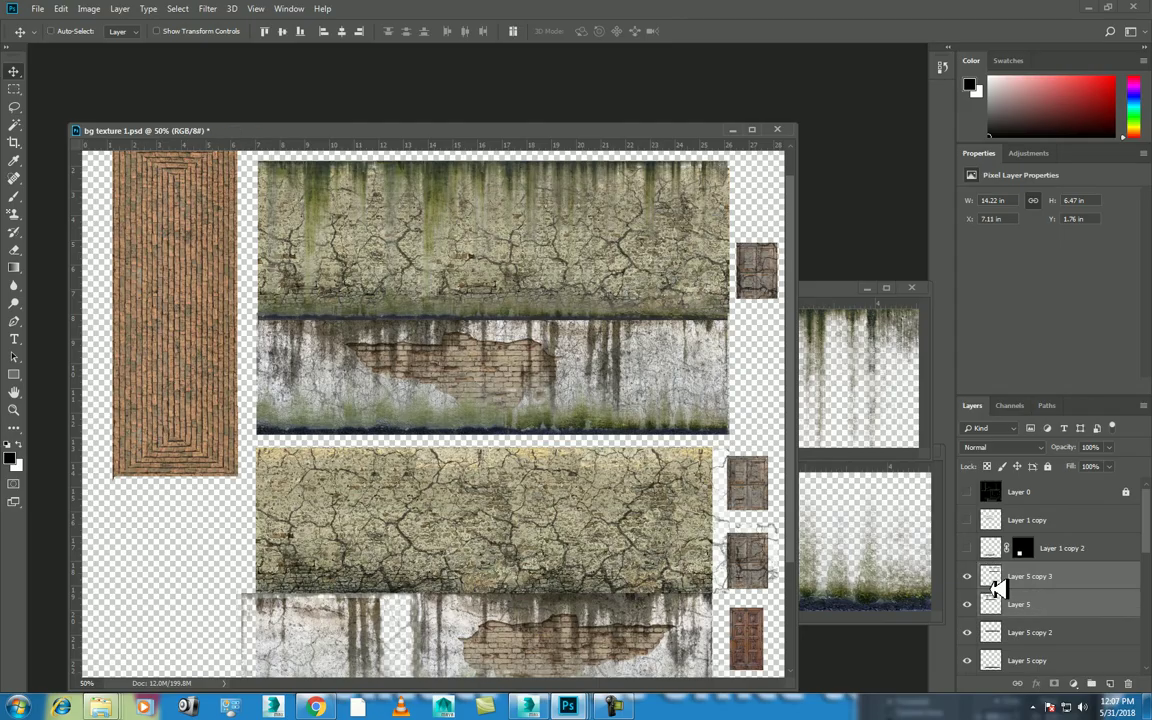
{"action": "key", "text": "ctrl+e"}
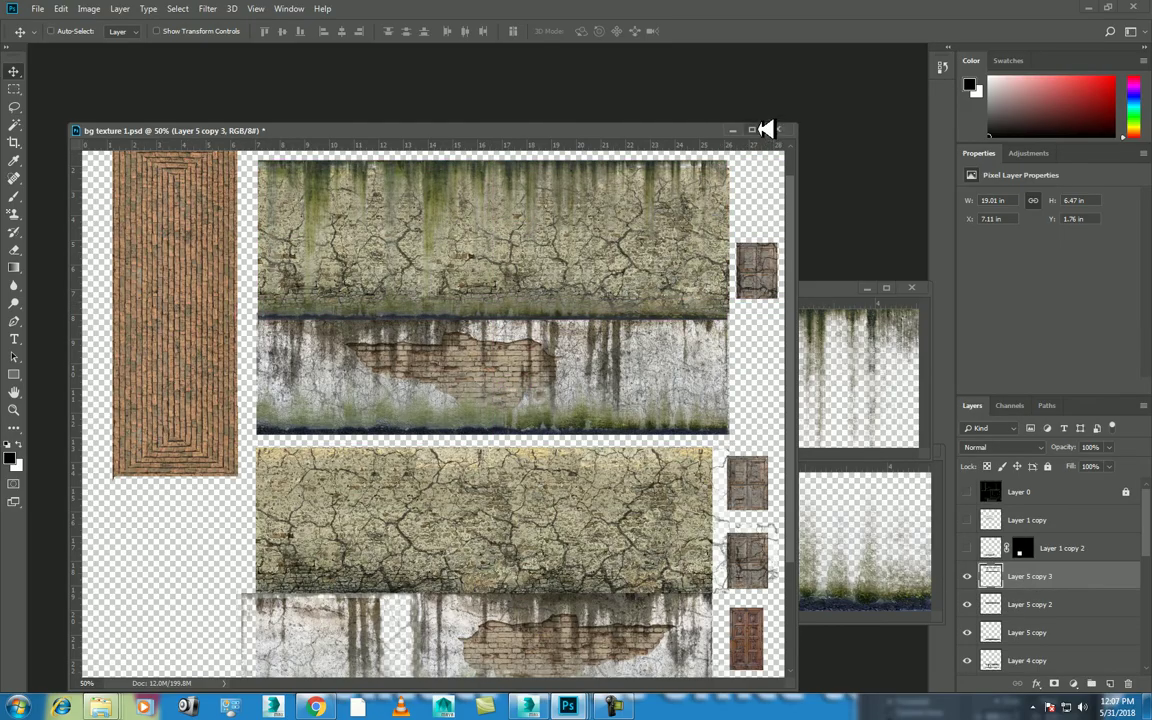
- Resize the moss layer so its top, right and bottom edges match the upper wall
{"action": "left_click", "coordinate": [751, 130]}
{"action": "scroll", "coordinate": [735, 183], "scroll_direction": "up", "scroll_amount": 3}
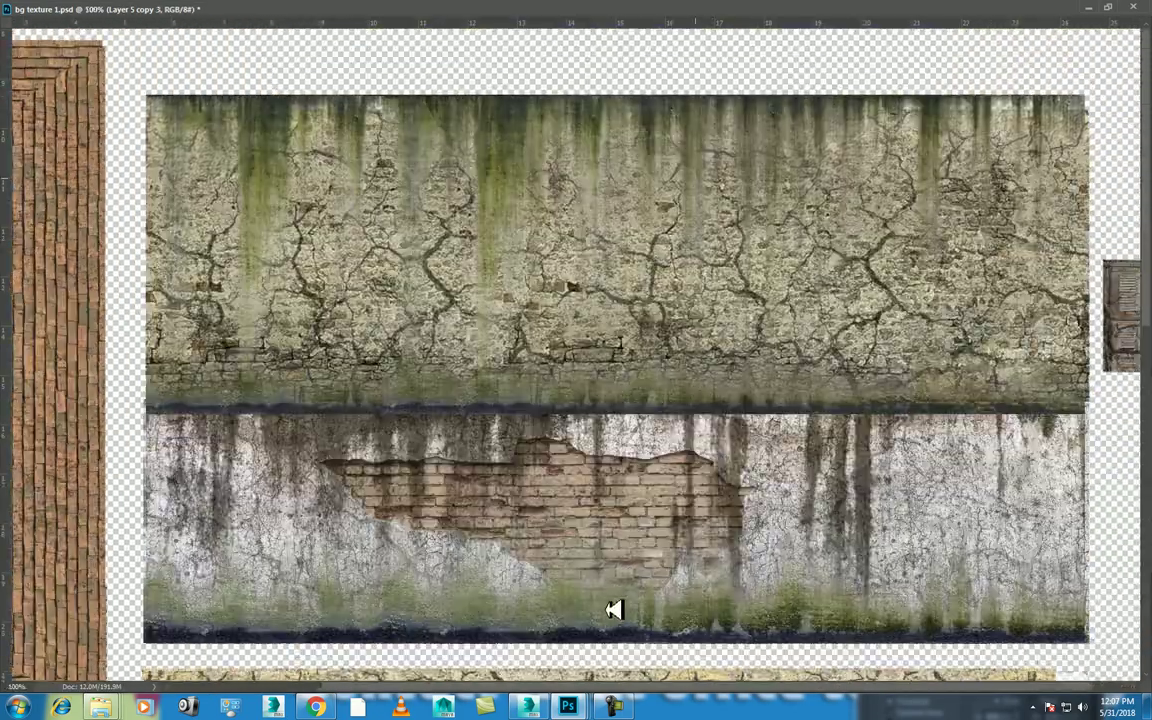
{"action": "key", "text": "ctrl+t"}
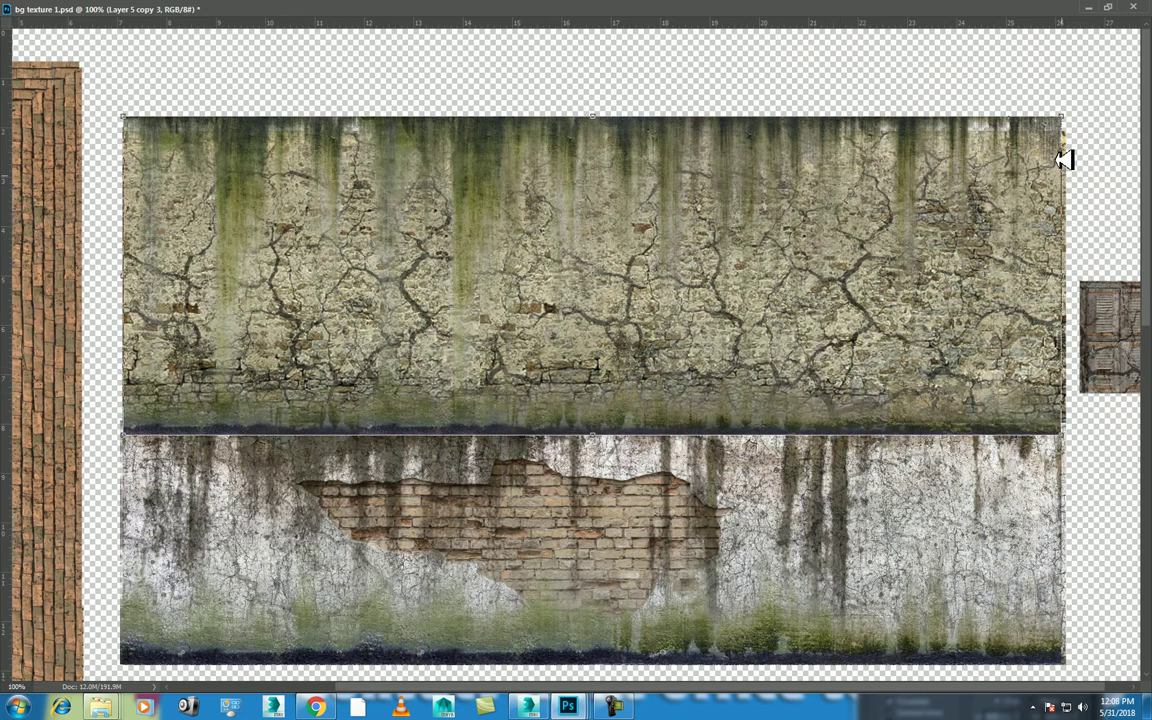
{"action": "left_click_drag", "start_coordinate": [603, 118], "coordinate": [597, 131]}
{"action": "left_click_drag", "start_coordinate": [1070, 293], "coordinate": [1076, 288]}
{"action": "mouse_move", "coordinate": [603, 434]}
{"action": "left_mouse_down"}
{"action": "mouse_move", "coordinate": [599, 404]}
{"action": "mouse_move", "coordinate": [592, 422]}
{"action": "left_mouse_up"}
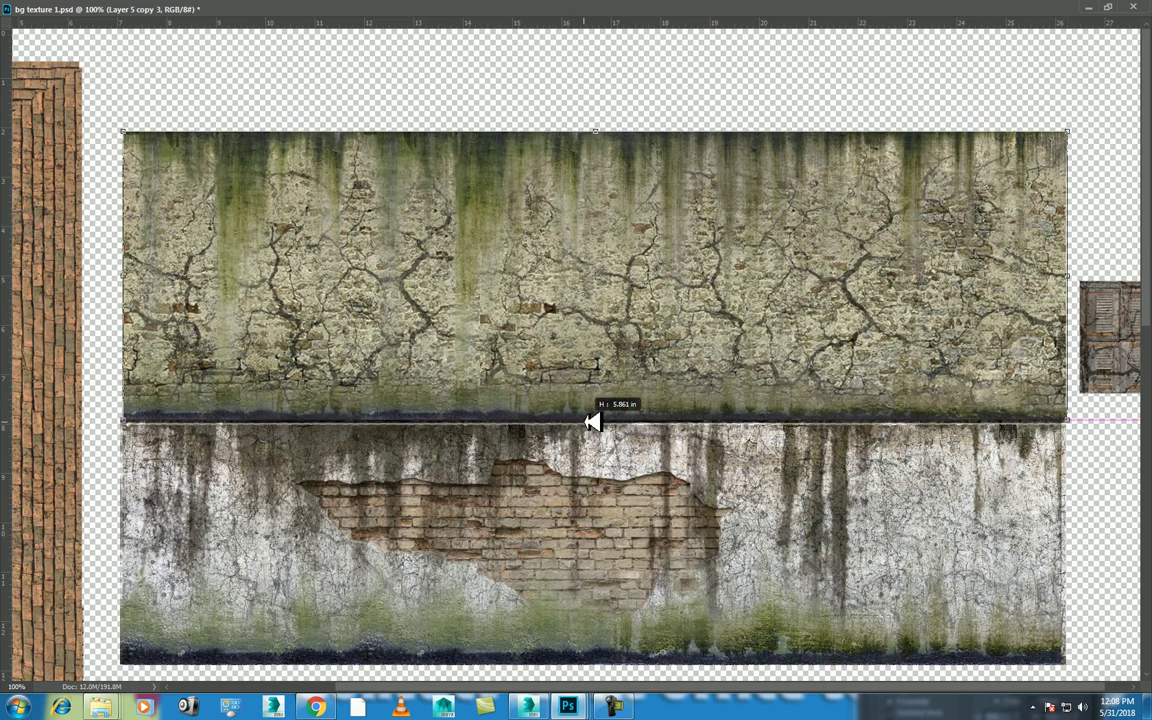
{"action": "key", "text": "Return"}
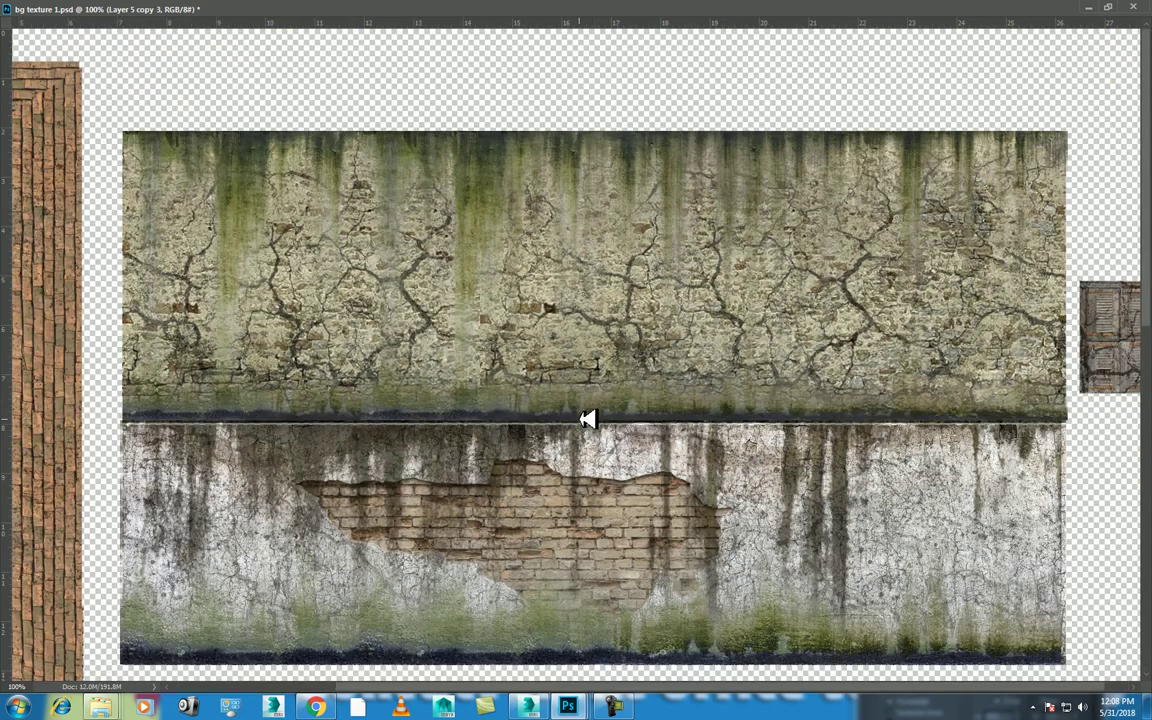
- Duplicate the moss layer down onto the lower cracked wall and align it
{"action": "key", "text": "ctrl+minus"}
{"action": "key", "text": "ctrl+minus"}
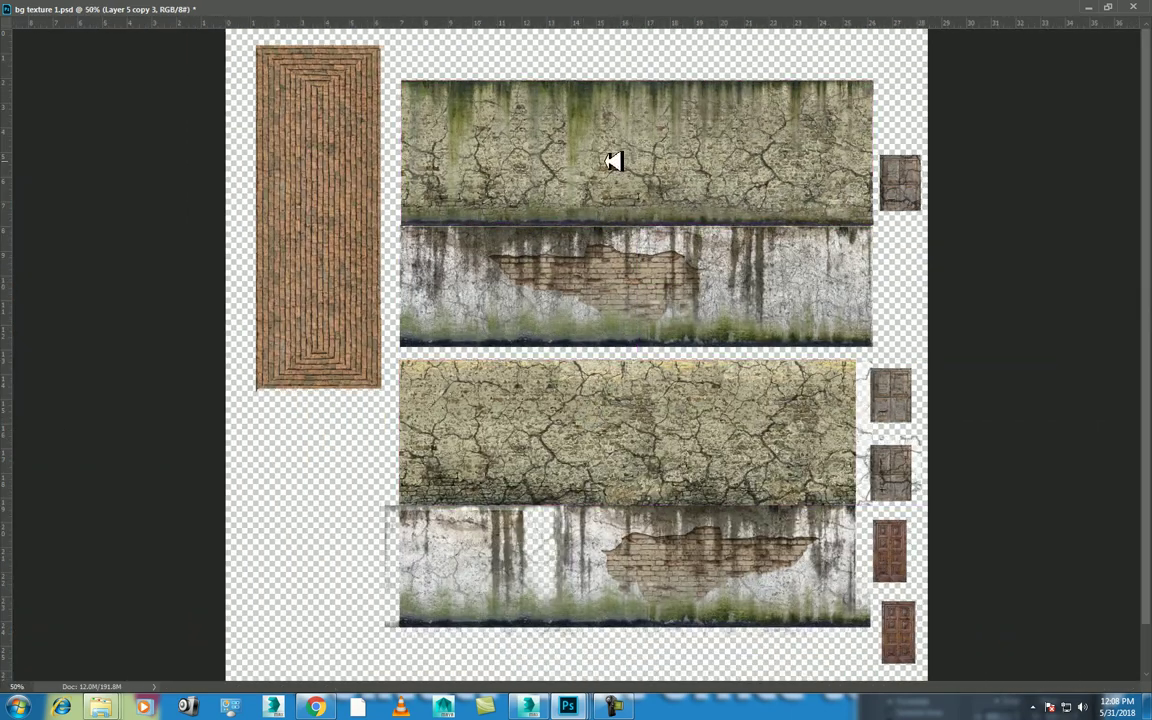
{"action": "left_click_drag", "start_coordinate": [588, 104], "coordinate": [586, 392]}
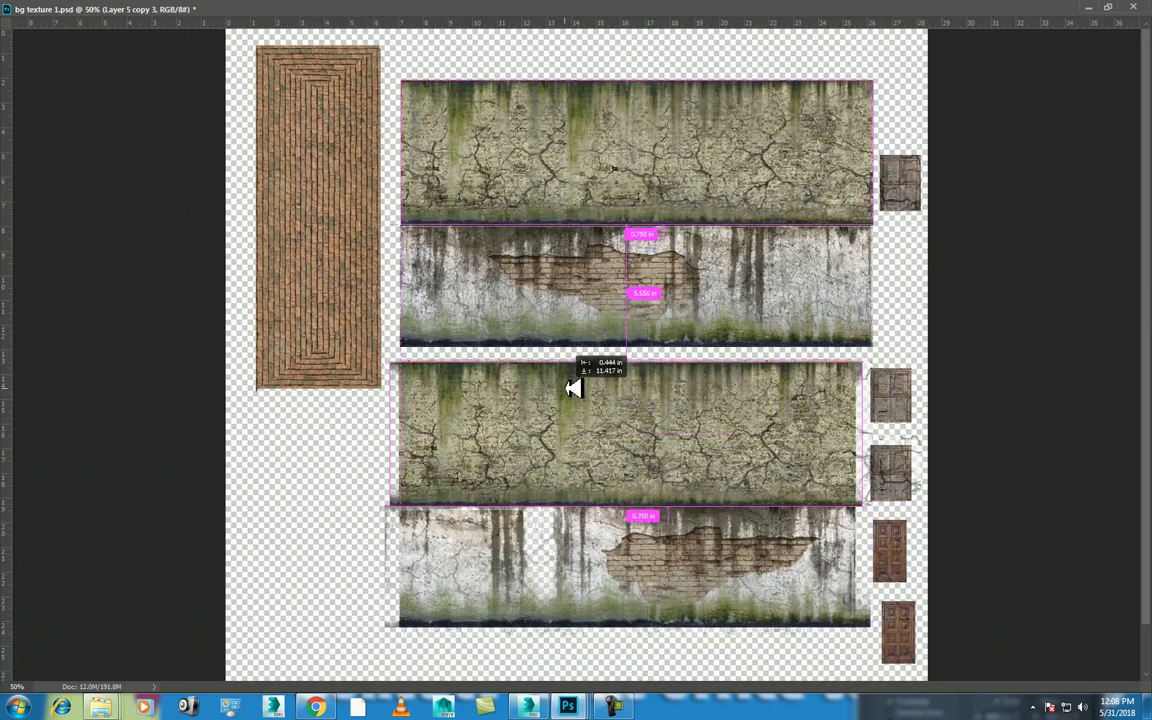
{"action": "left_click_drag", "start_coordinate": [586, 392], "coordinate": [578, 383]}
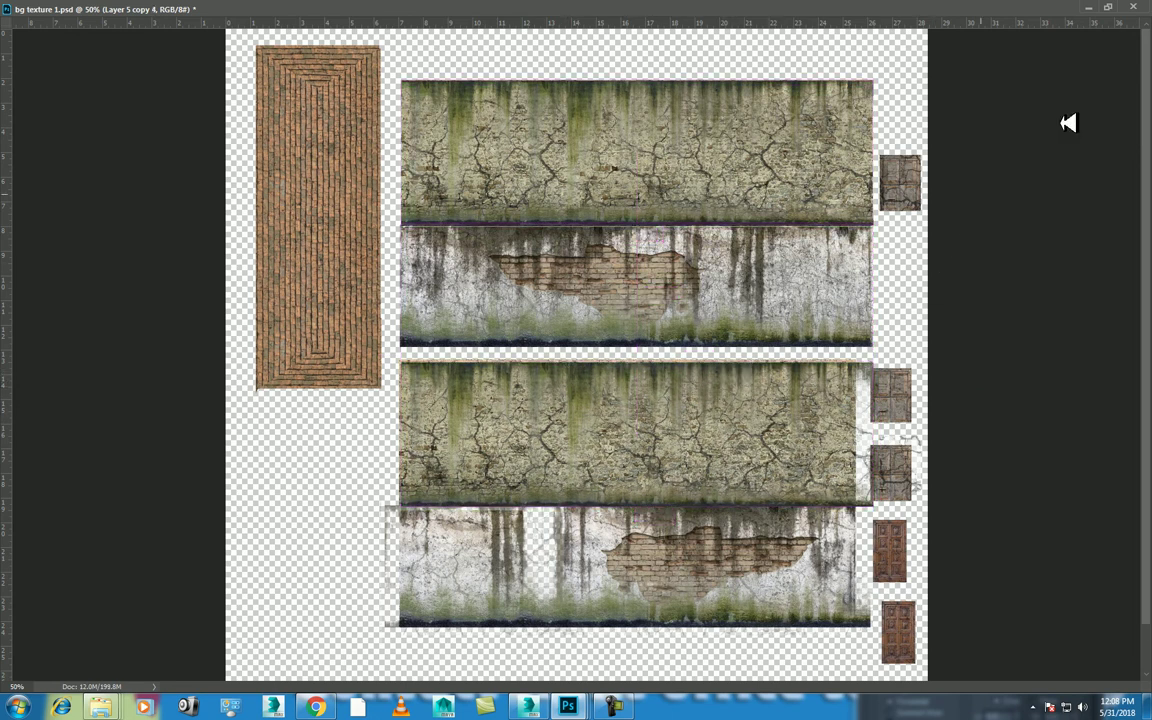
{"action": "left_click", "coordinate": [1113, 6]}
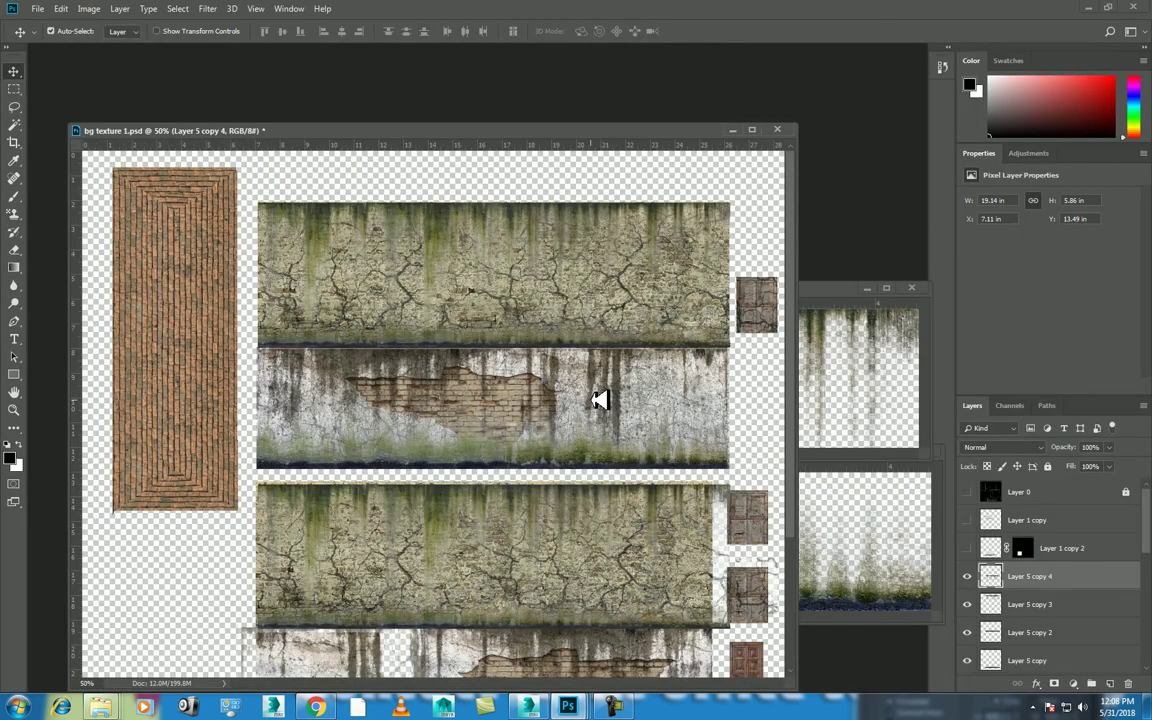
- Overwrite bg texture _dust & dirt.jpg at maximum JPEG quality and start a new 3ds Max render
{"action": "key", "text": "ctrl+shift+s"}
{"action": "key", "text": "Tab"}
{"action": "key", "text": "j"}
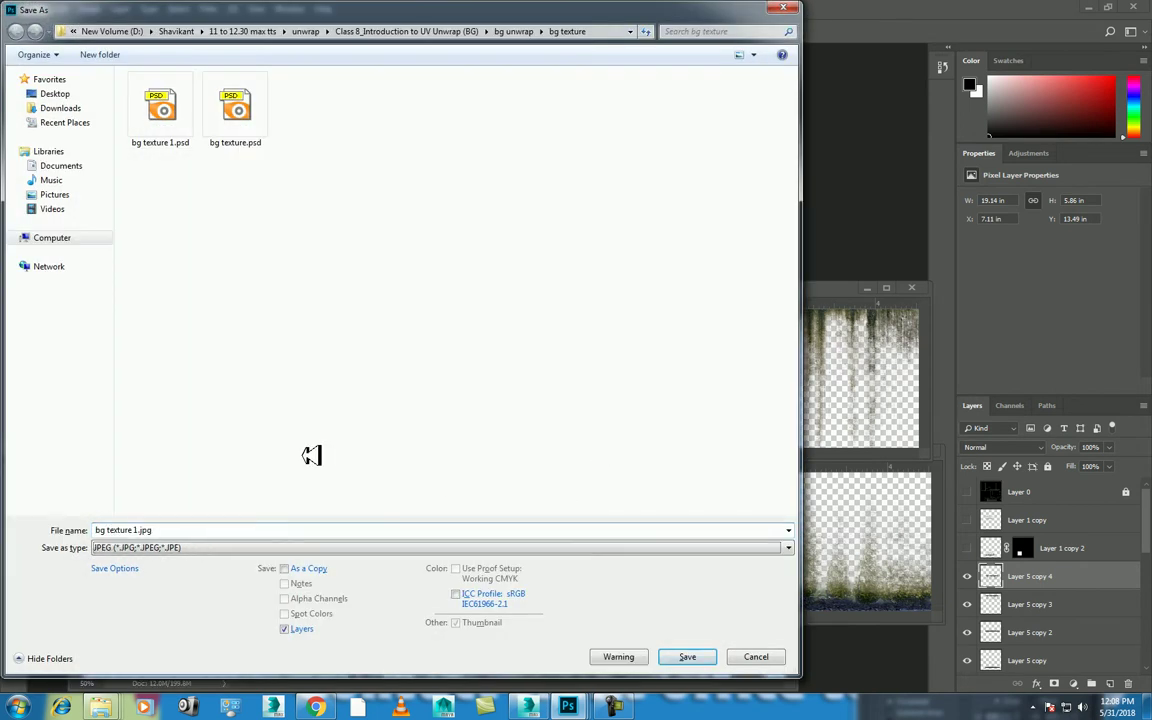
{"action": "double_click", "coordinate": [160, 108]}
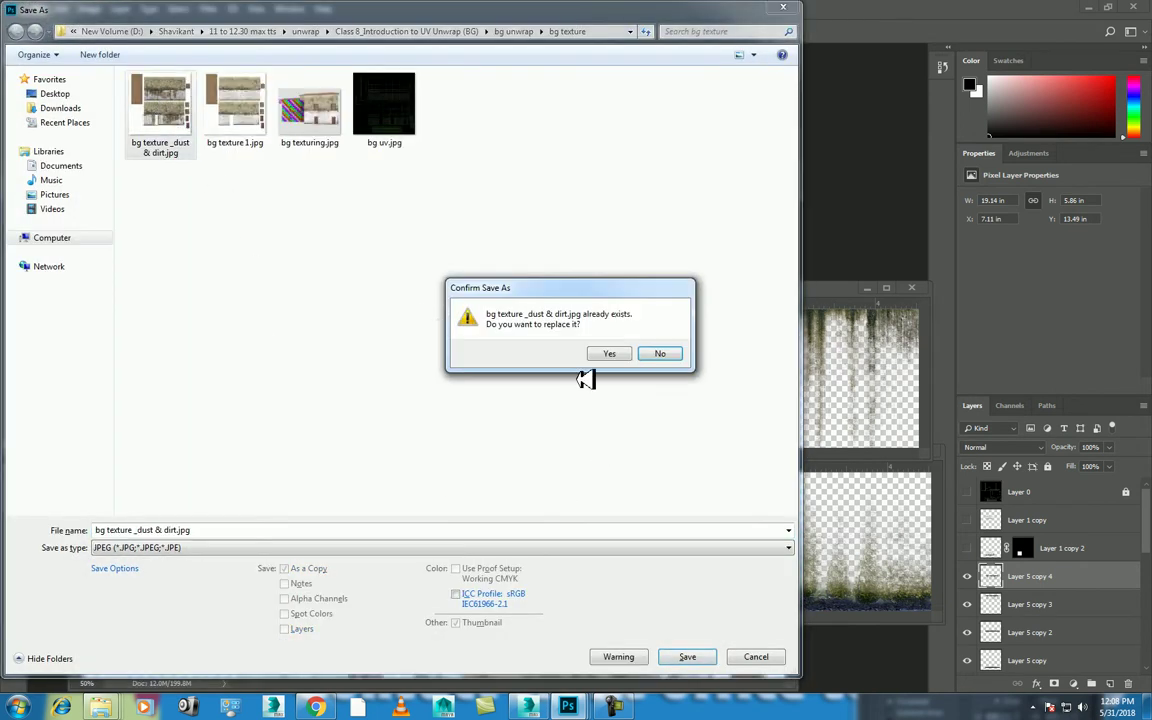
{"action": "left_click", "coordinate": [607, 352]}
{"action": "left_click", "coordinate": [649, 174]}
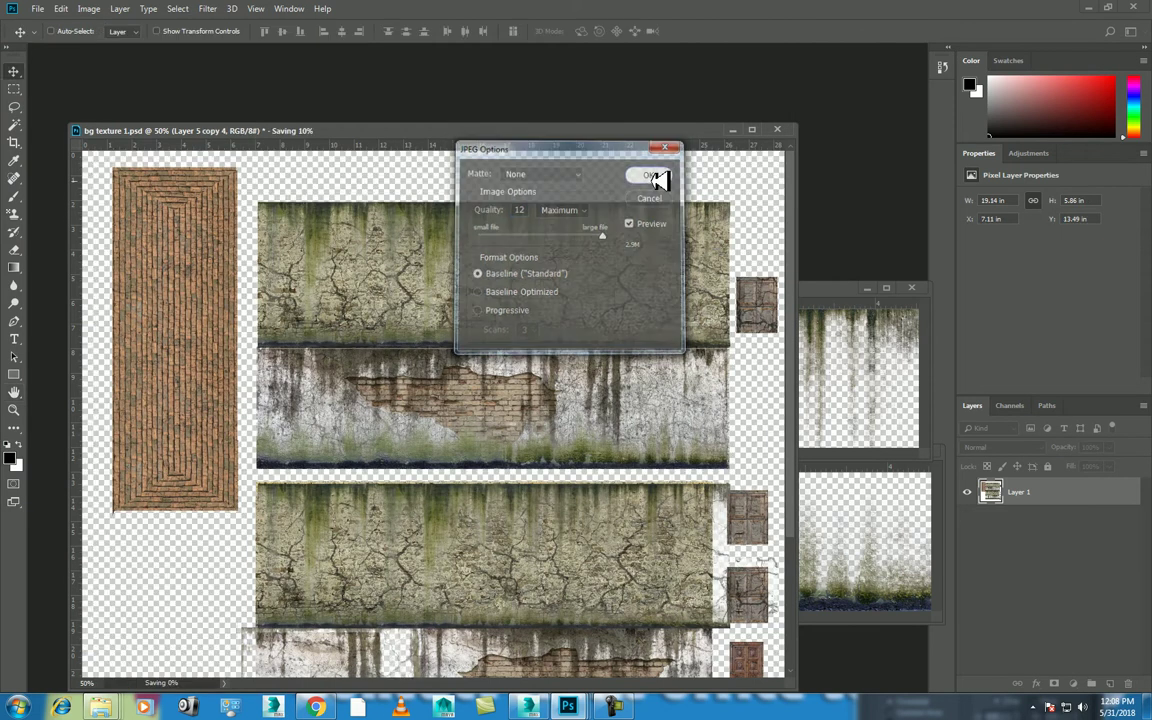
{"action": "key", "text": "alt+Tab"}
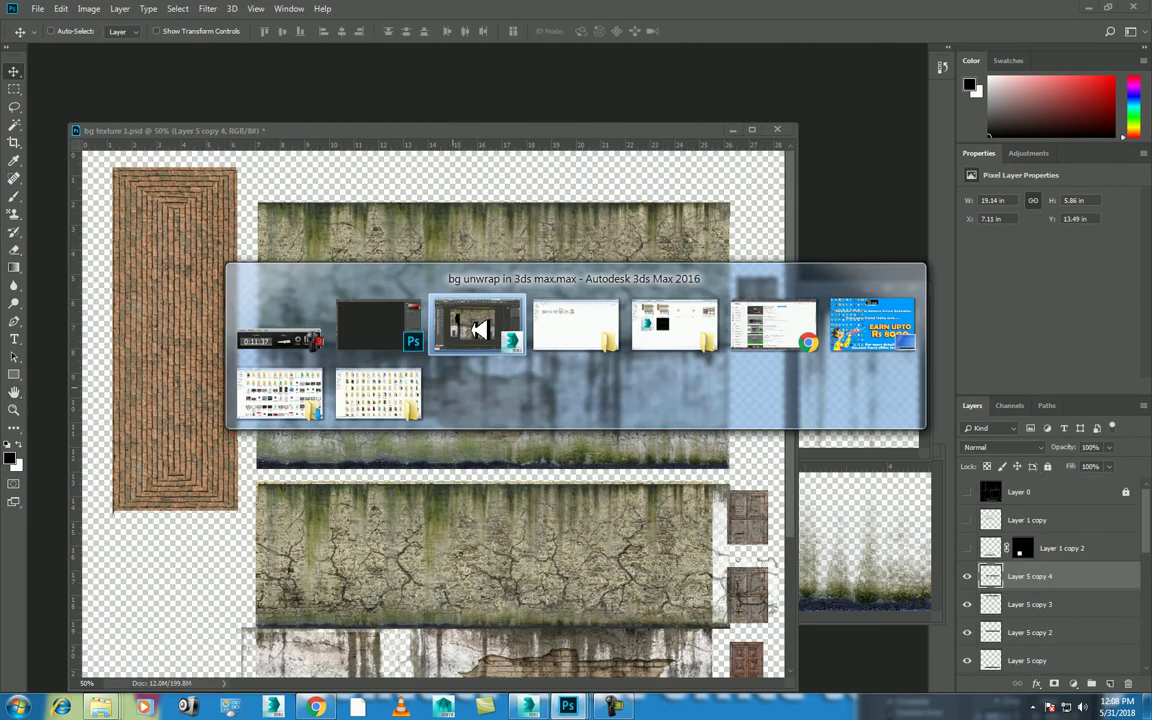
{"action": "left_click", "coordinate": [803, 107]}
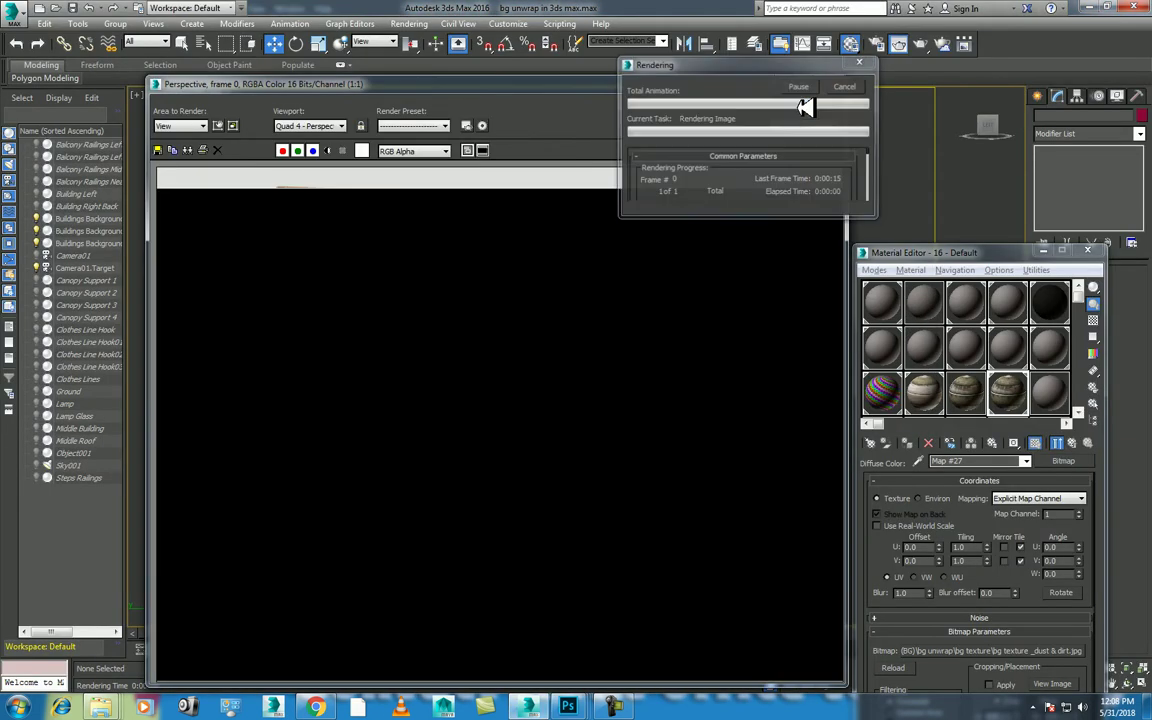
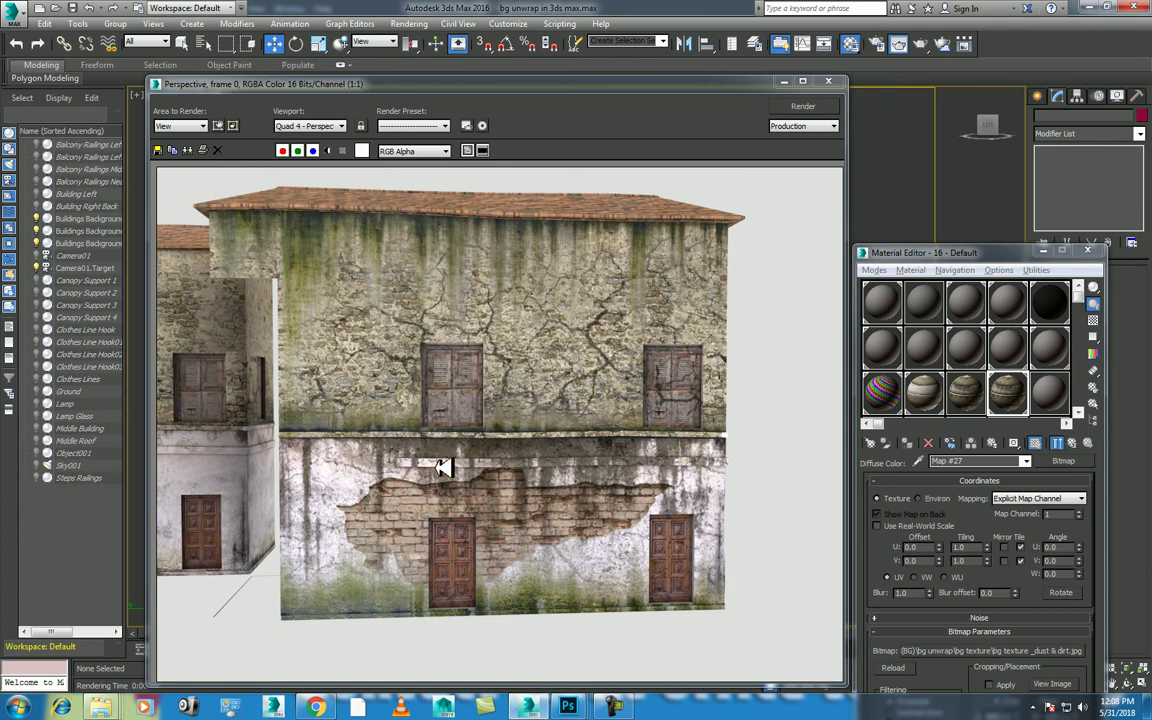
- Bring the bg texture 1.psd sheet forward and pick Layer 3 copy 6 from under the cursor
{"action": "key", "text": "alt+Tab"}
{"action": "mouse_move", "coordinate": [568, 707]}
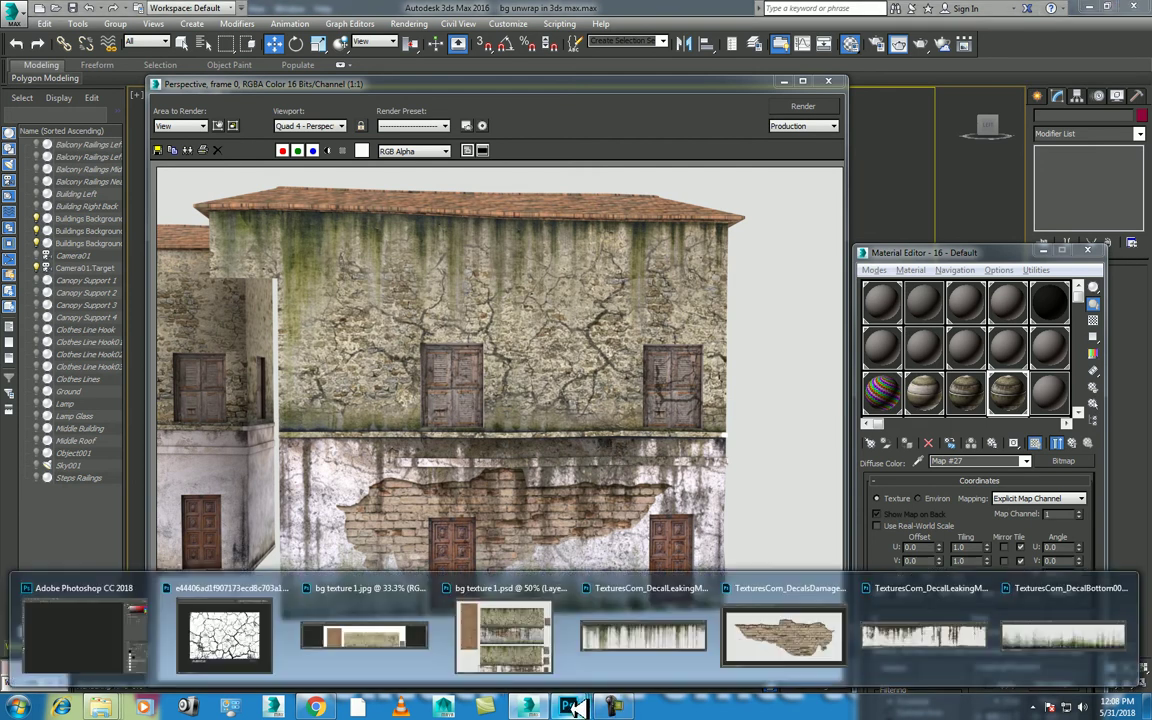
{"action": "left_click", "coordinate": [77, 628]}
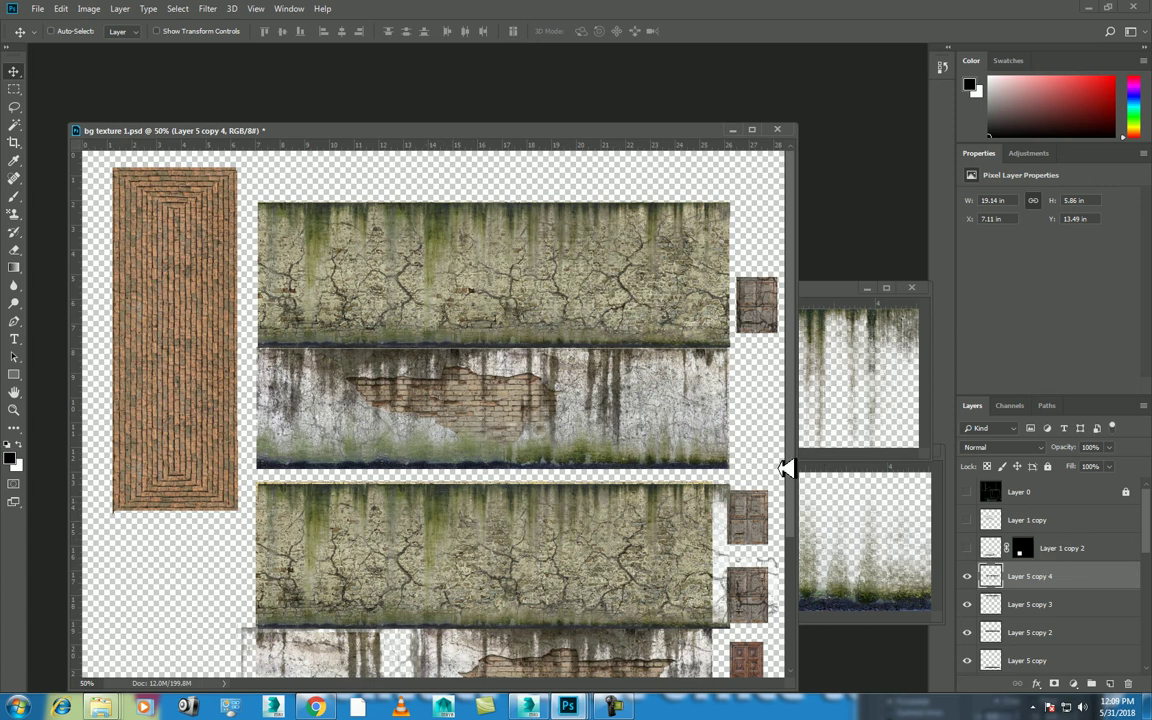
{"action": "scroll", "coordinate": [1062, 605], "scroll_direction": "down", "scroll_amount": 3}
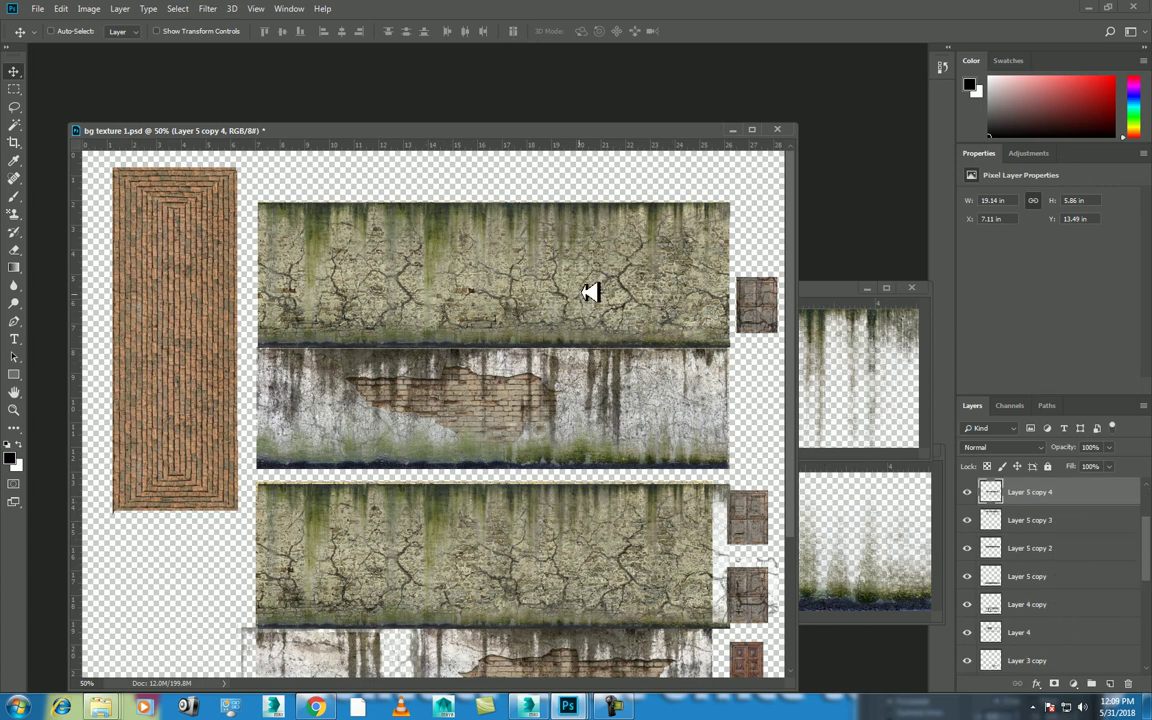
{"action": "right_click", "coordinate": [376, 358]}
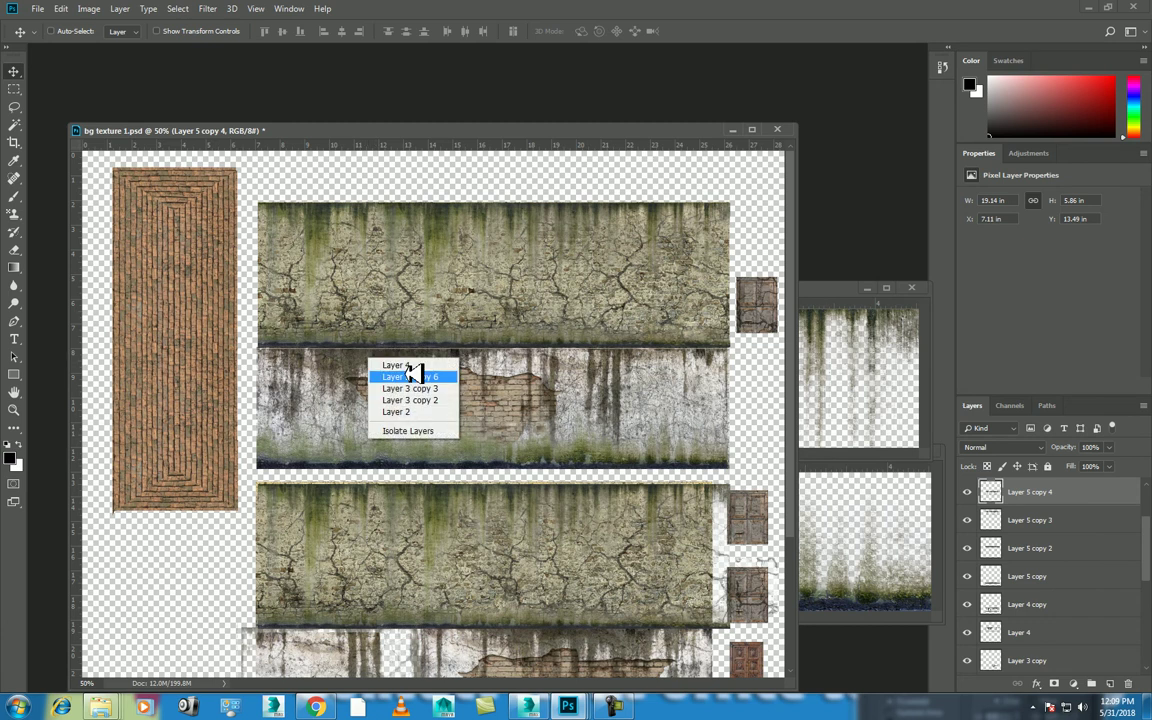
{"action": "left_click", "coordinate": [411, 374]}
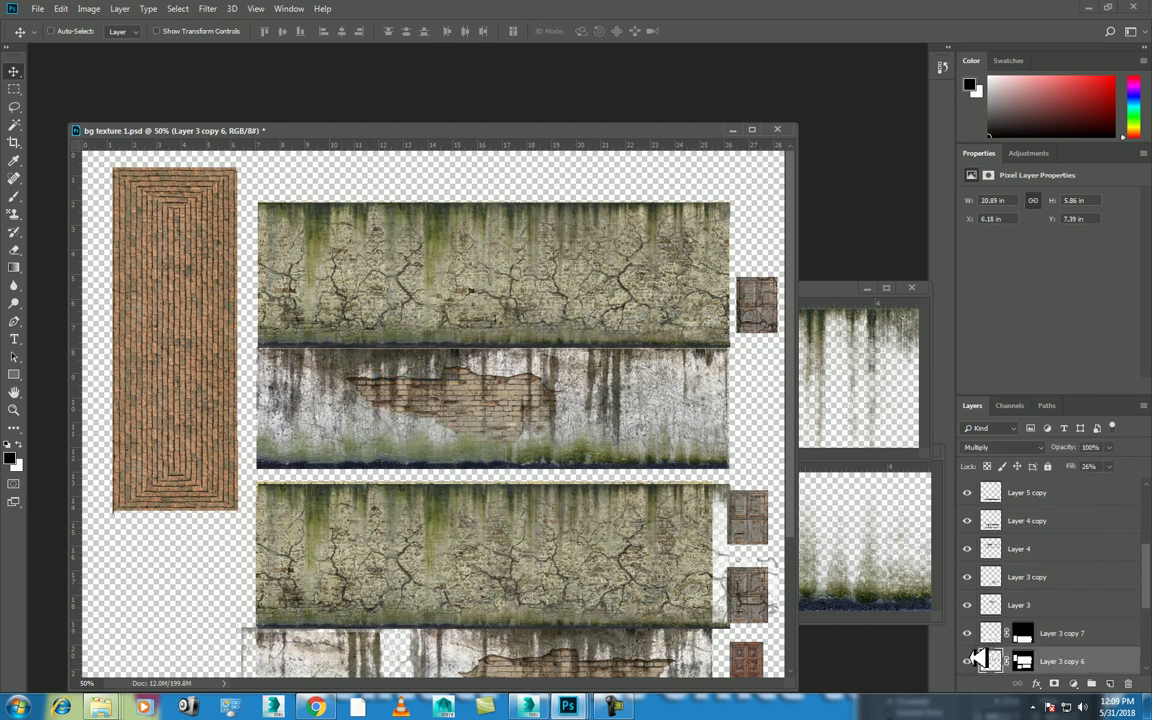
- Compare layer visibility and select Layer 4, the dark drips over the brick patch
{"action": "left_click", "coordinate": [968, 606]}
{"action": "left_click", "coordinate": [967, 577]}
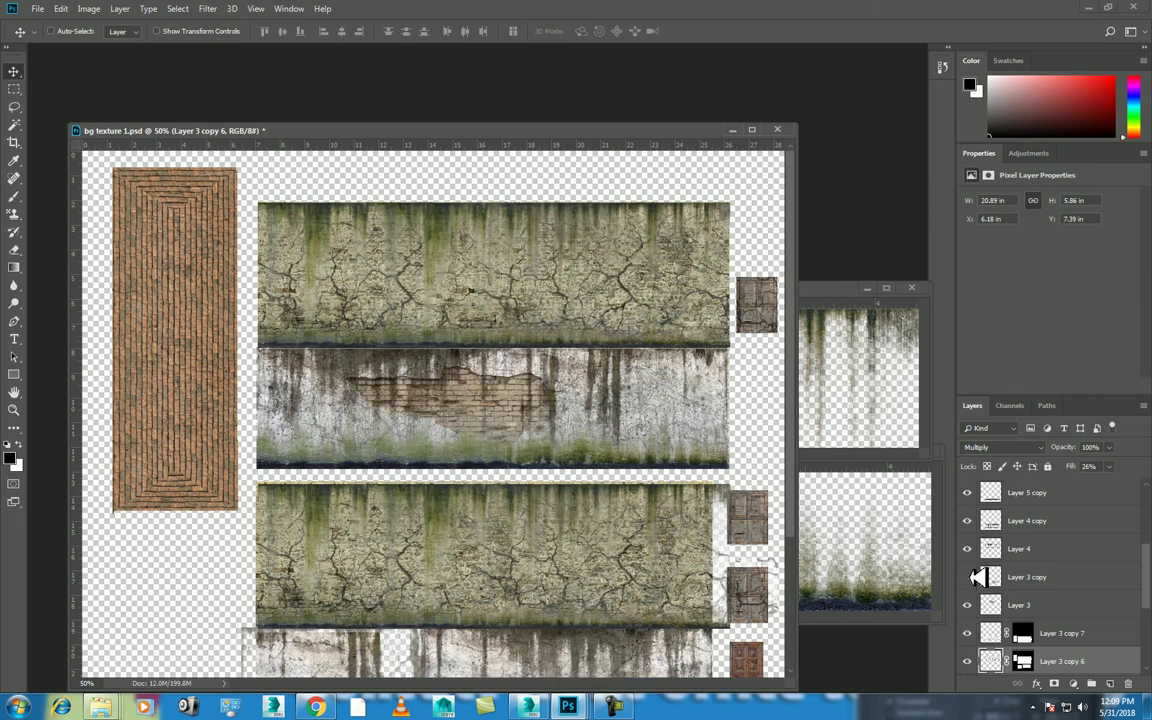
{"action": "left_click", "coordinate": [967, 549]}
{"action": "left_click", "coordinate": [968, 549]}
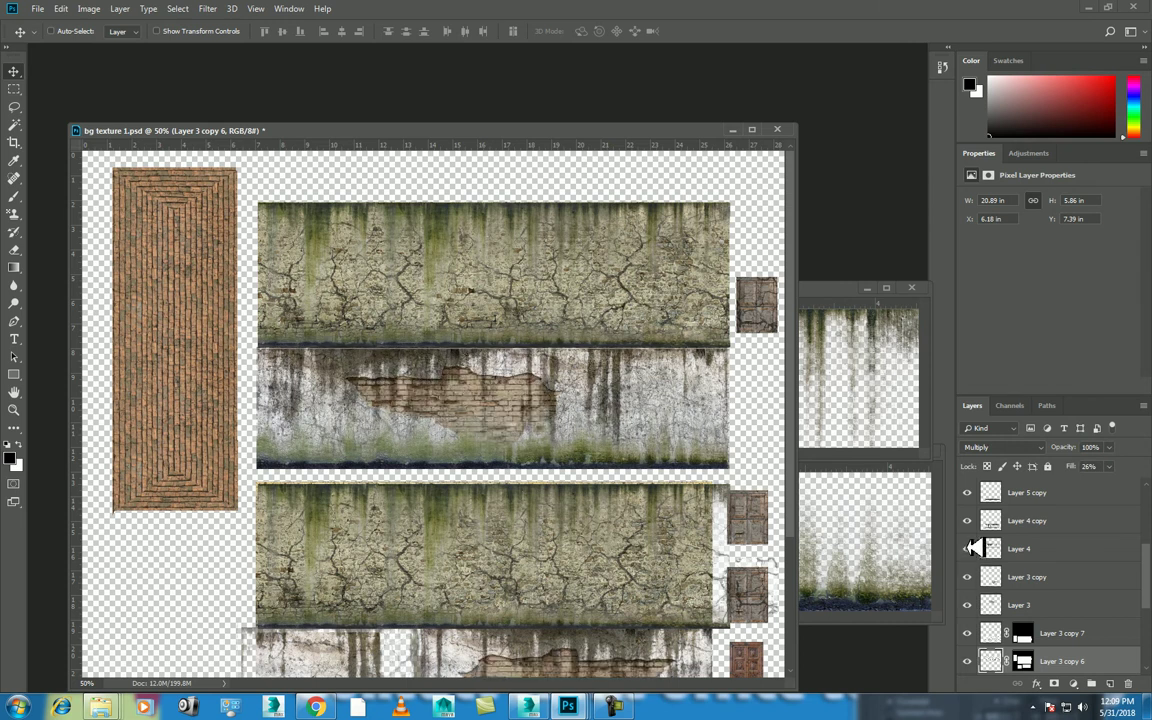
{"action": "left_click", "coordinate": [1060, 549]}
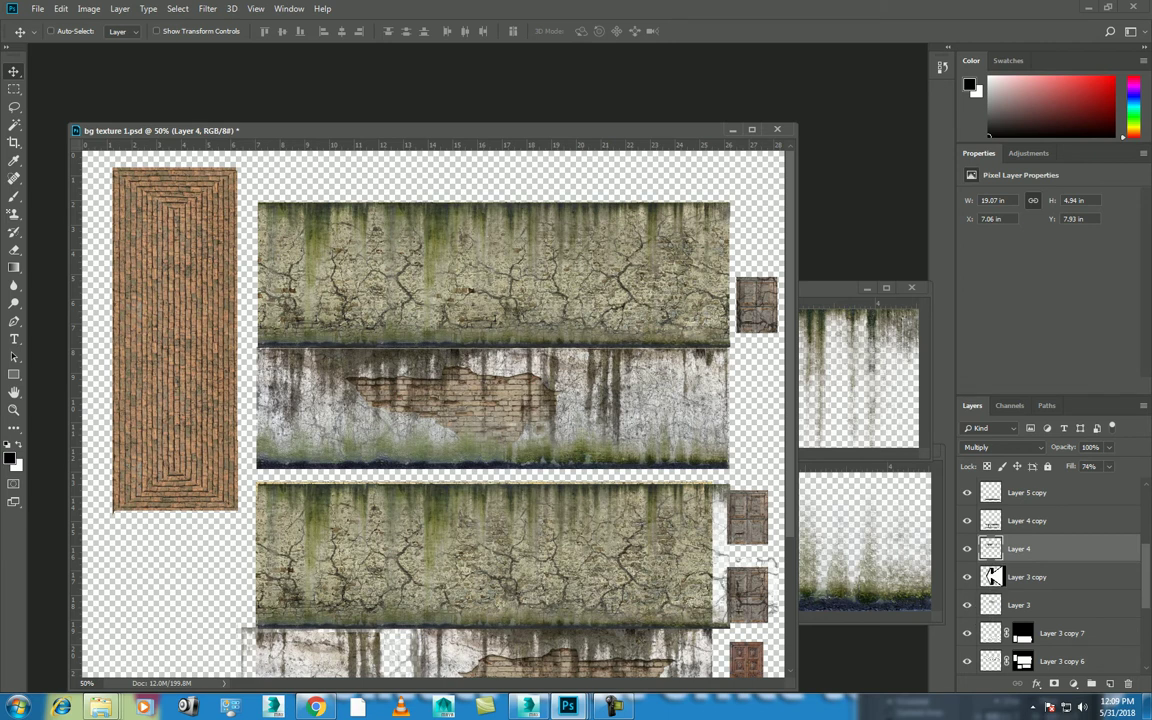
{"action": "left_click", "coordinate": [967, 549]}
{"action": "left_click", "coordinate": [203, 8]}
{"action": "mouse_move", "coordinate": [88, 8]}
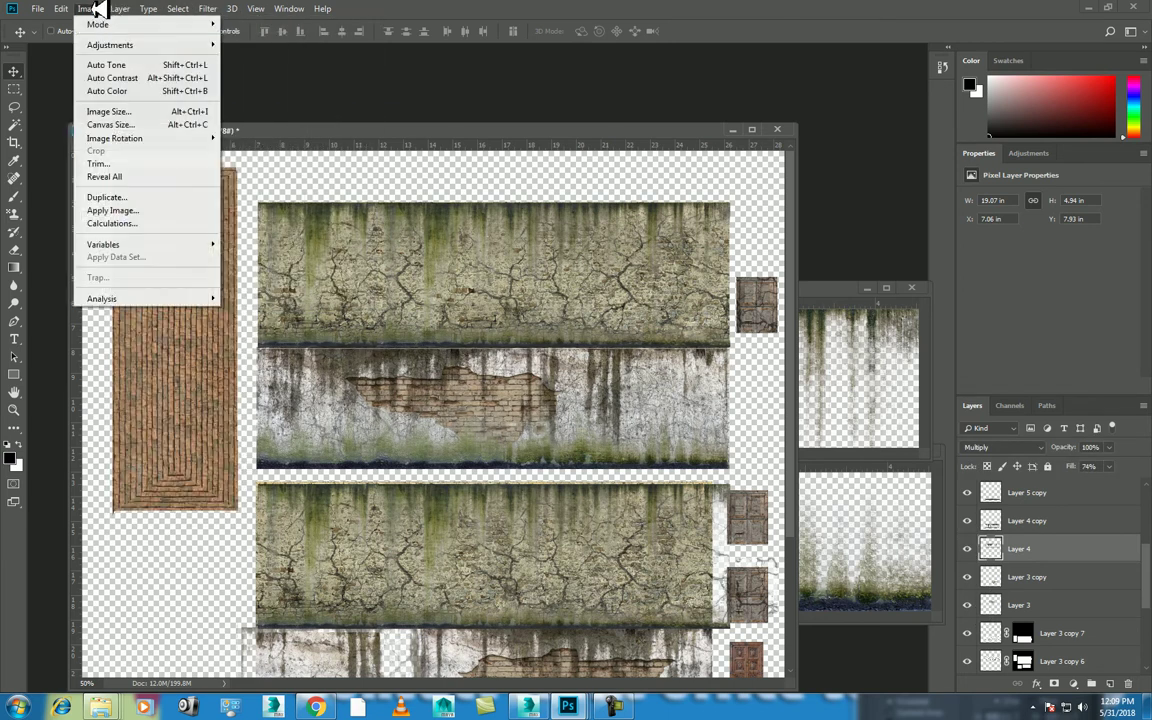
{"action": "mouse_move", "coordinate": [110, 45]}
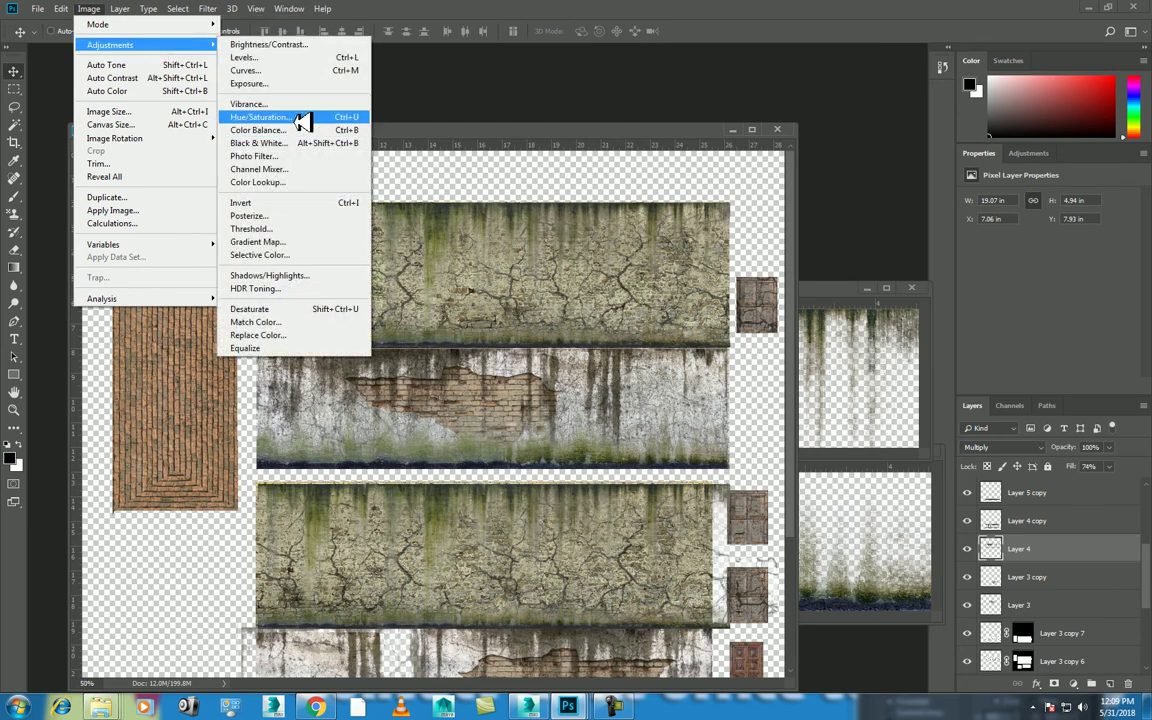
- Shift Layer 4's hue by +23 with a Hue/Saturation adjustment
{"action": "left_click", "coordinate": [303, 120]}
{"action": "left_click", "coordinate": [788, 146]}
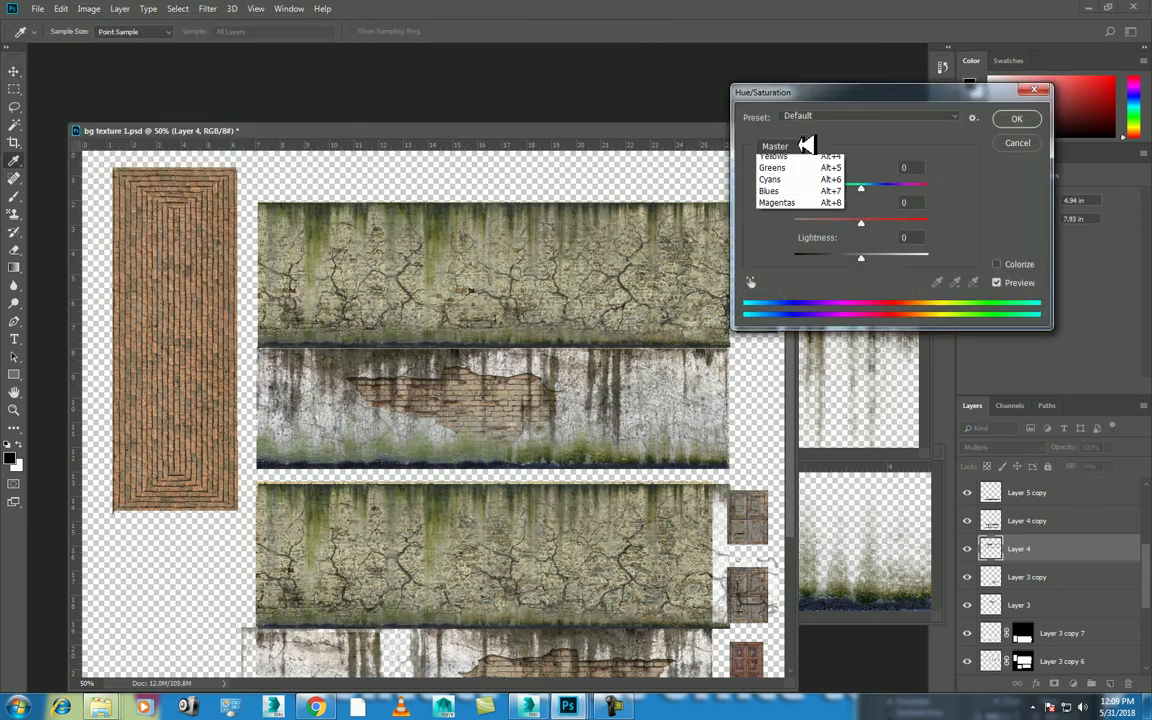
{"action": "left_click", "coordinate": [795, 188]}
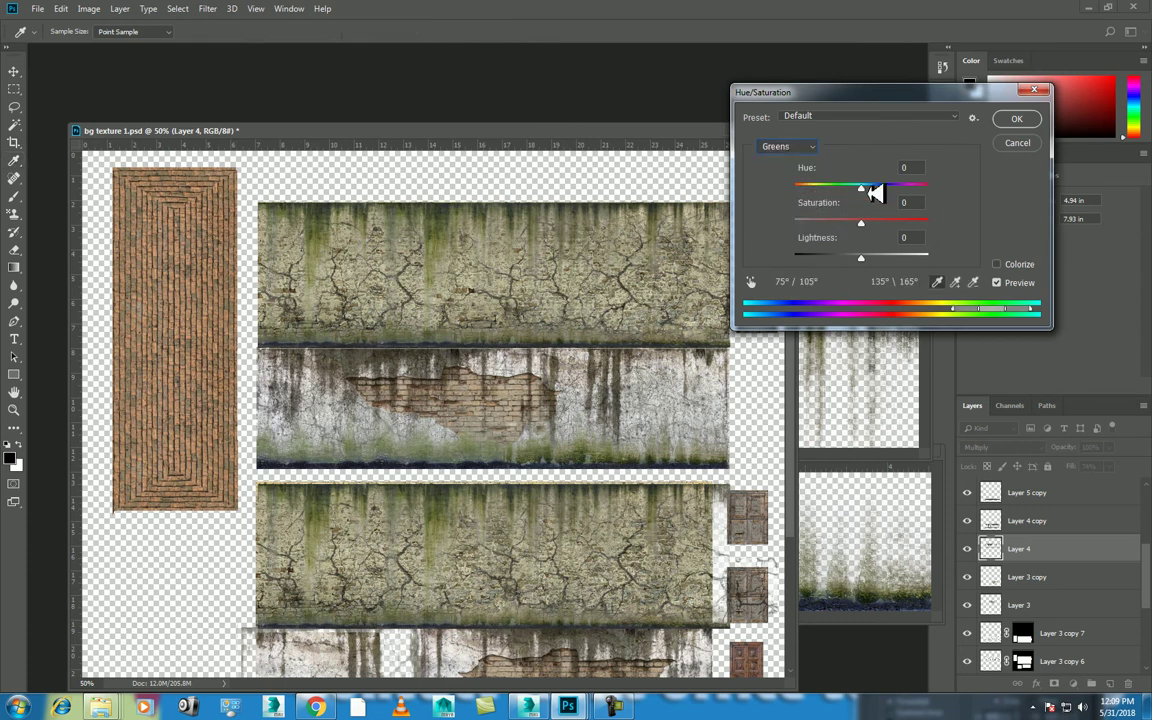
{"action": "mouse_move", "coordinate": [868, 187]}
{"action": "left_mouse_down"}
{"action": "mouse_move", "coordinate": [805, 187]}
{"action": "mouse_move", "coordinate": [906, 189]}
{"action": "mouse_move", "coordinate": [841, 193]}
{"action": "mouse_move", "coordinate": [885, 192]}
{"action": "left_mouse_up"}
{"action": "left_click", "coordinate": [812, 151]}
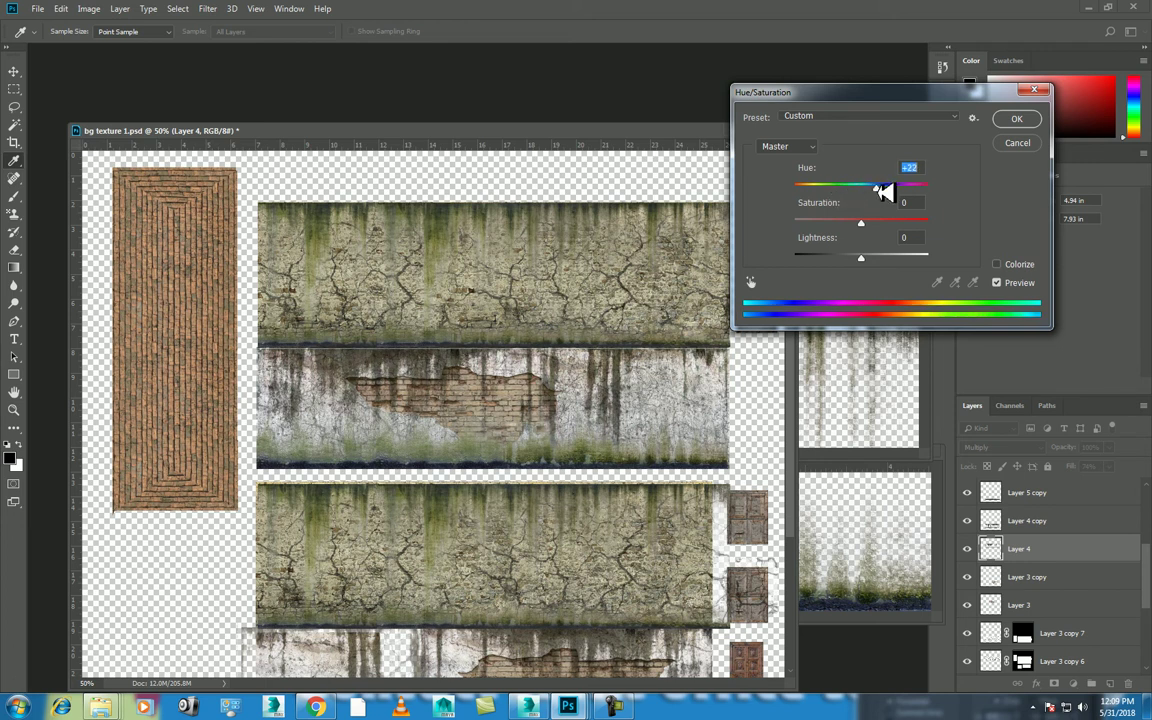
{"action": "left_click", "coordinate": [1016, 118]}
- Compare the wall layers before and after, then select Layer 4 copy
{"action": "key", "text": "v"}
{"action": "left_click", "coordinate": [967, 549]}
{"action": "left_click", "coordinate": [968, 577]}
{"action": "left_click", "coordinate": [968, 605]}
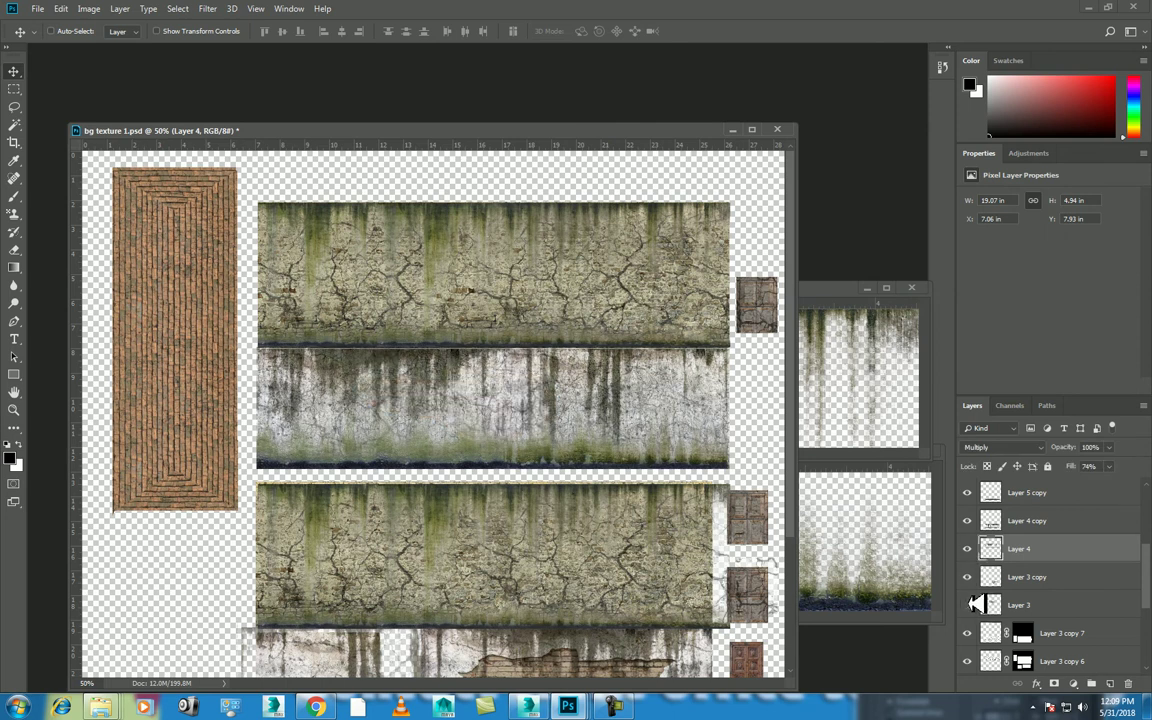
{"action": "left_click", "coordinate": [968, 521]}
{"action": "left_click", "coordinate": [1054, 520]}
- Apply the same +23 Hue/Saturation shift to Layer 4 copy
{"action": "left_click", "coordinate": [88, 8]}
{"action": "mouse_move", "coordinate": [110, 45]}
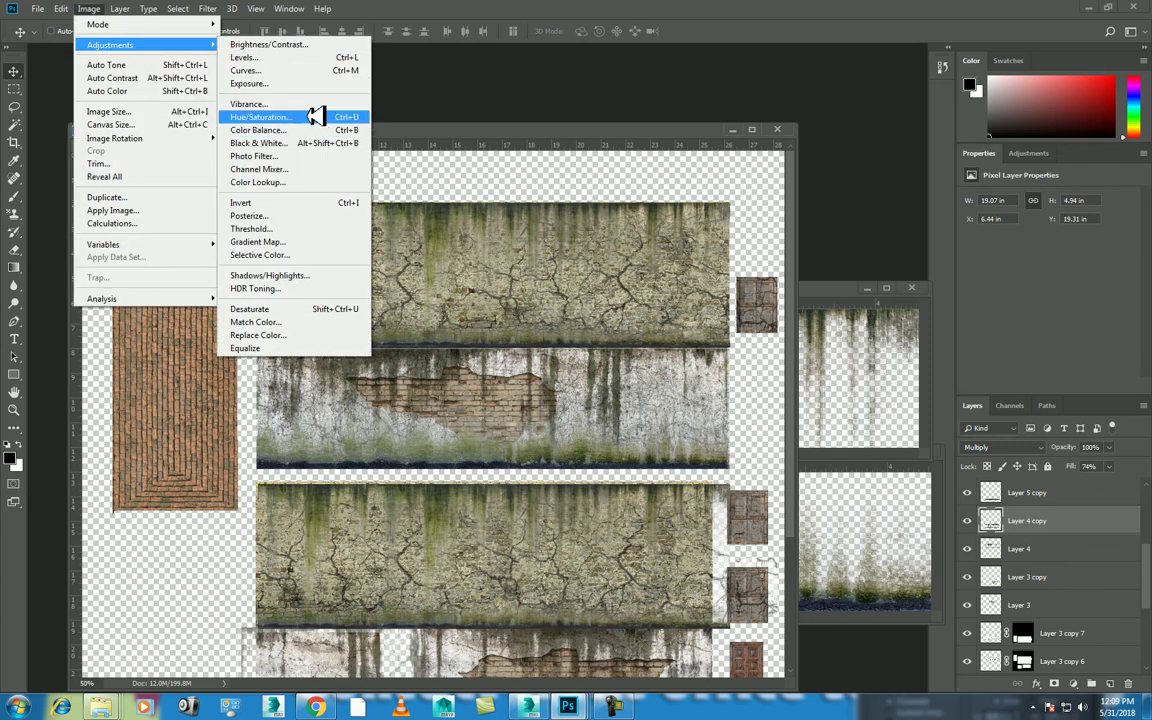
{"action": "left_click", "coordinate": [316, 116]}
{"action": "left_click_drag", "start_coordinate": [866, 186], "coordinate": [876, 187]}
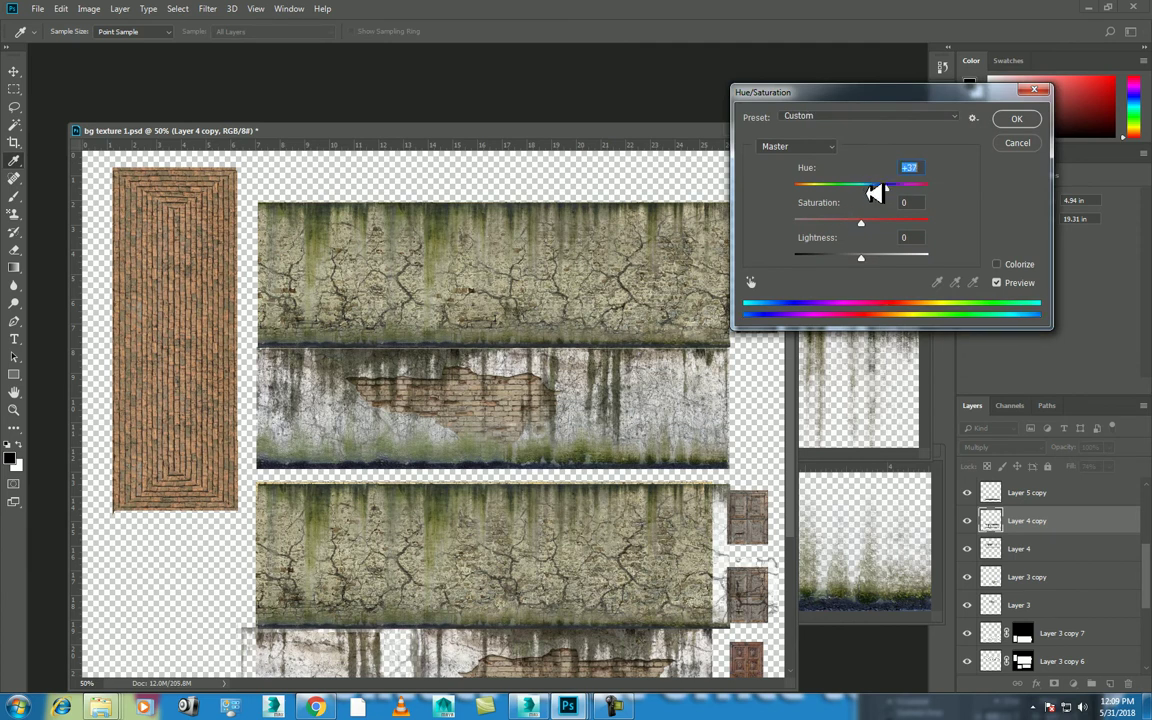
{"action": "left_click", "coordinate": [1012, 121]}
{"action": "key", "text": "ctrl+minus"}
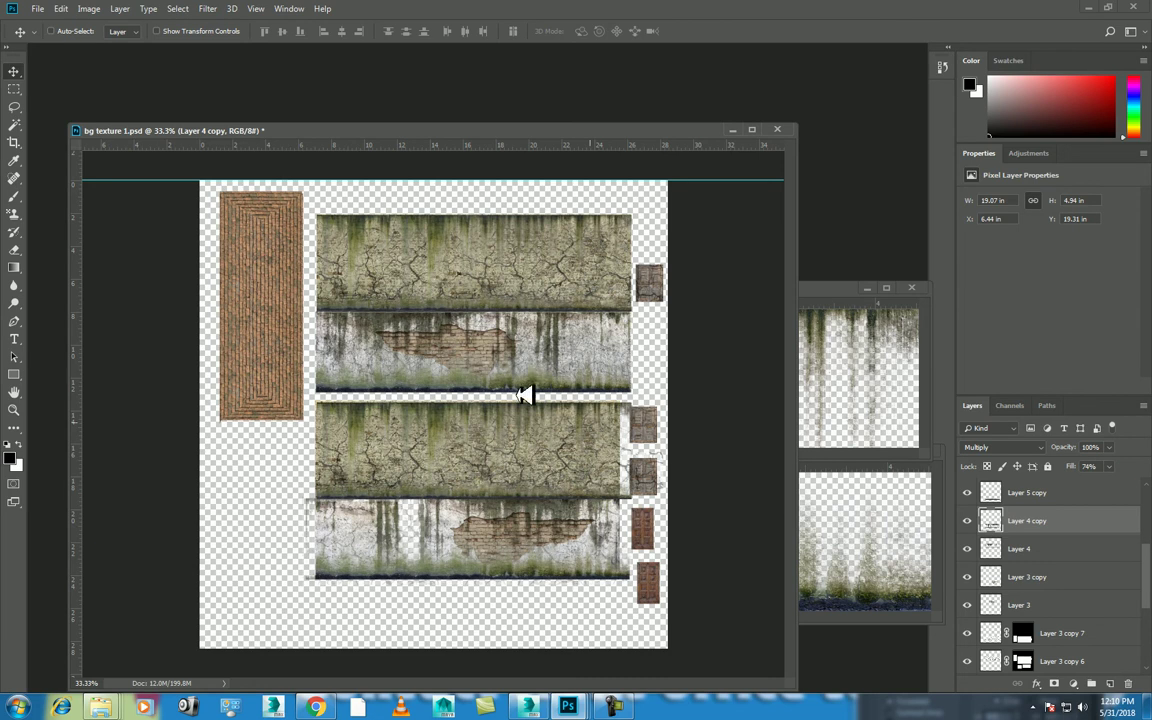
- Save the sheet over bg texture 1.psd with default Photoshop format options
{"action": "key", "text": "ctrl+shift+s"}
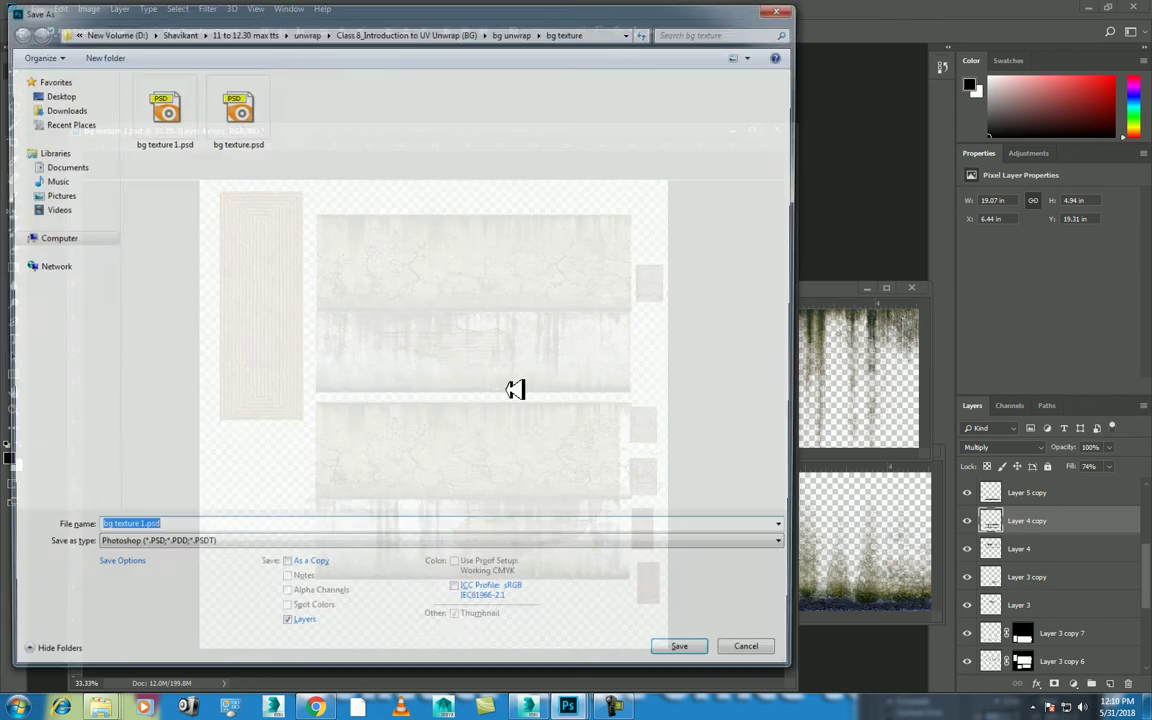
{"action": "double_click", "coordinate": [183, 100]}
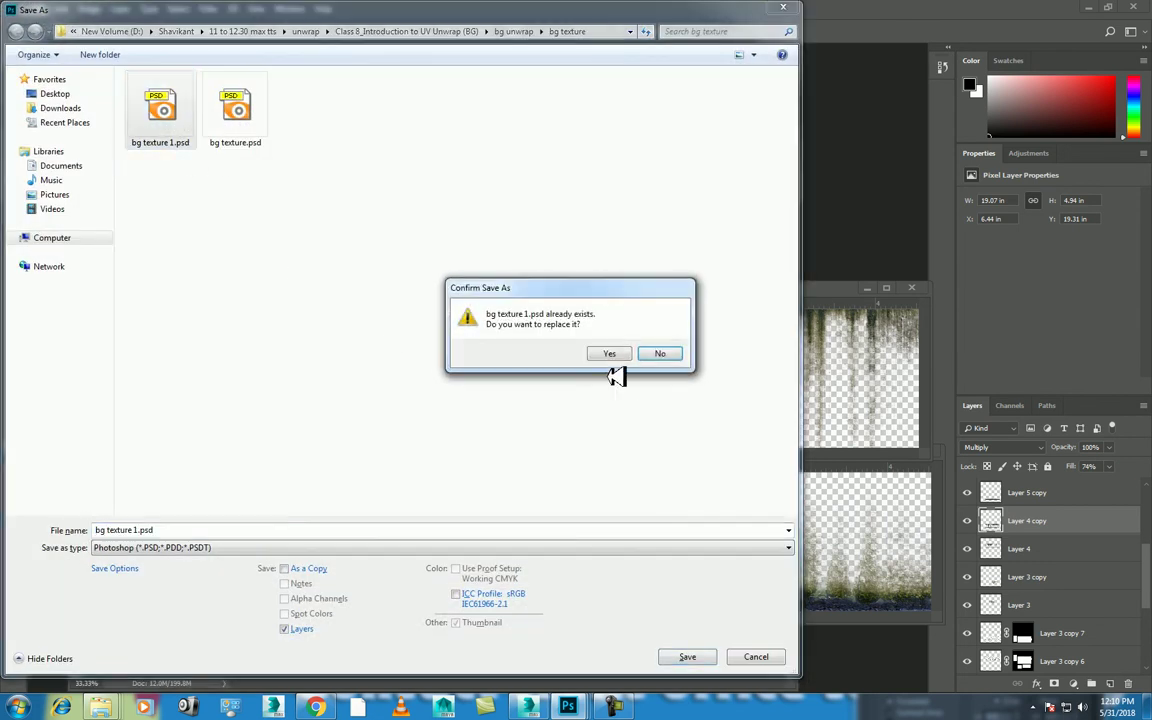
{"action": "left_click", "coordinate": [610, 350]}
{"action": "left_click", "coordinate": [729, 198]}
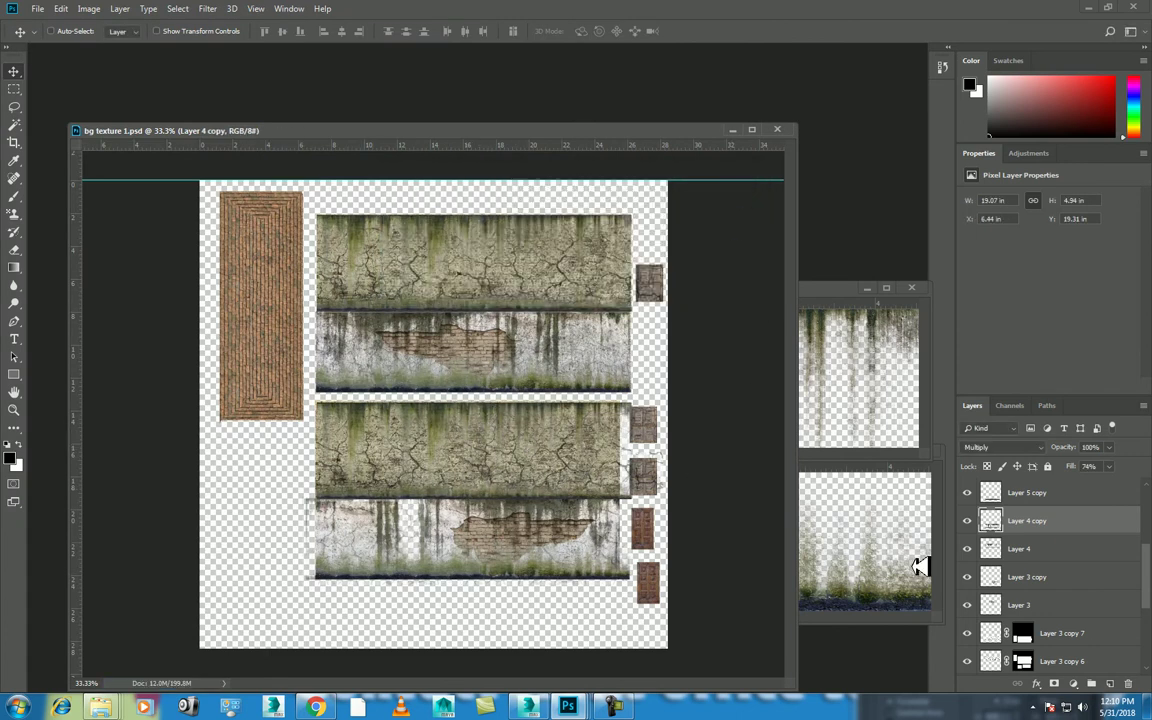
- Copy the leaking-moss texture into the texture sheet as a new layer
{"action": "left_click", "coordinate": [822, 420]}
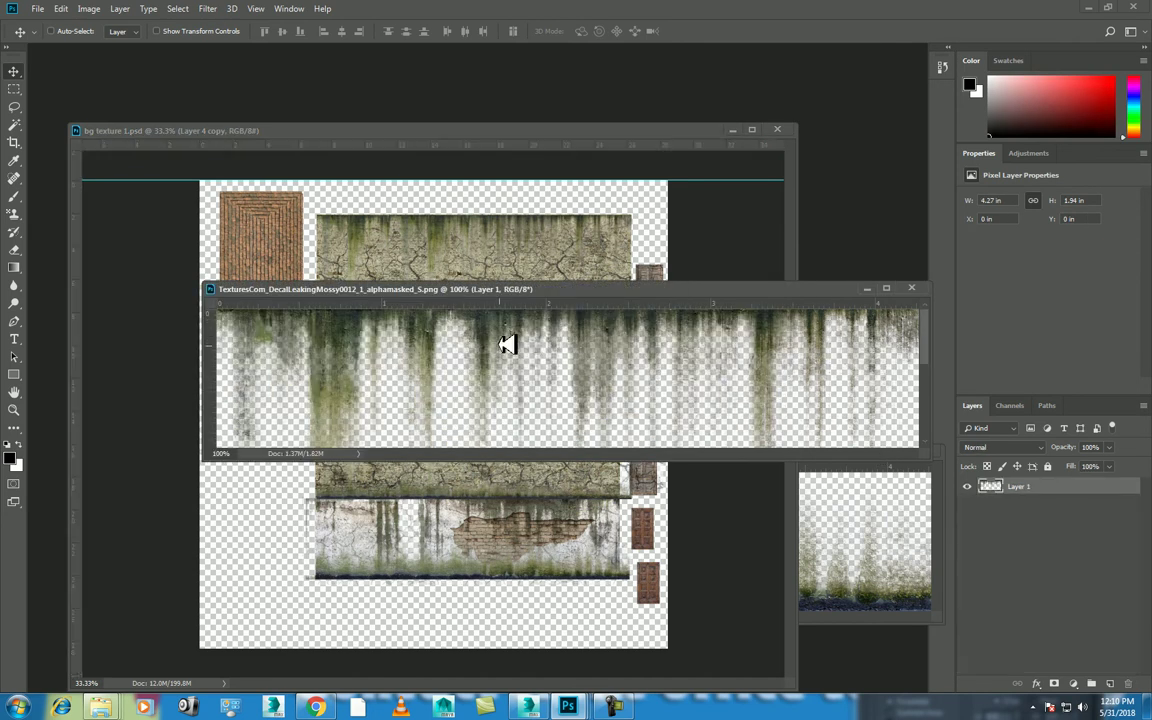
{"action": "mouse_move", "coordinate": [450, 333]}
{"action": "left_mouse_down"}
{"action": "mouse_move", "coordinate": [309, 260]}
{"action": "mouse_move", "coordinate": [373, 265]}
{"action": "left_mouse_up"}
{"action": "key", "text": "ctrl+t"}
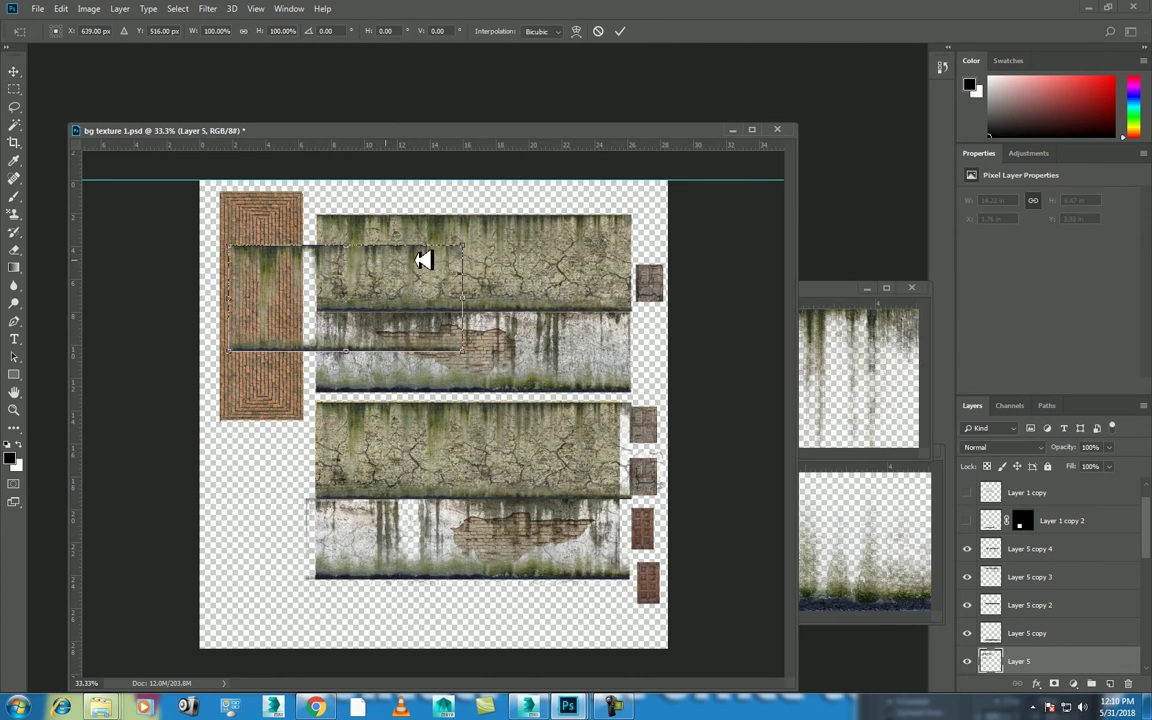
{"action": "left_click_drag", "start_coordinate": [527, 237], "coordinate": [410, 133]}
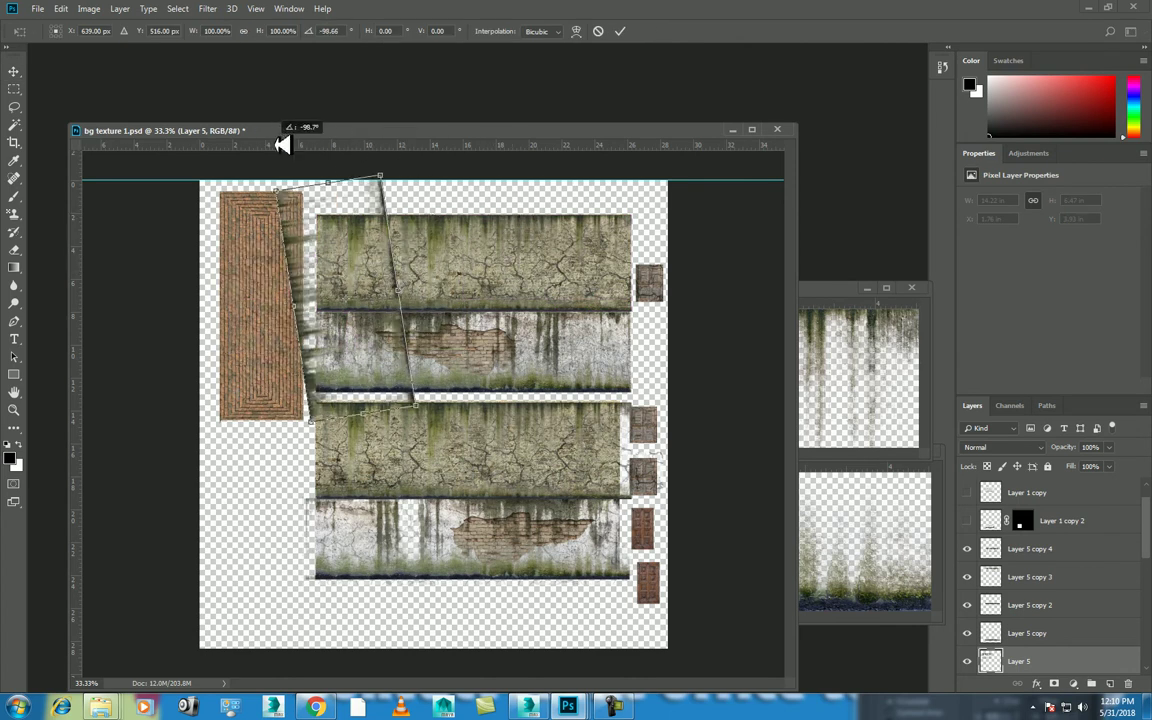
{"action": "key", "text": "Tab"}
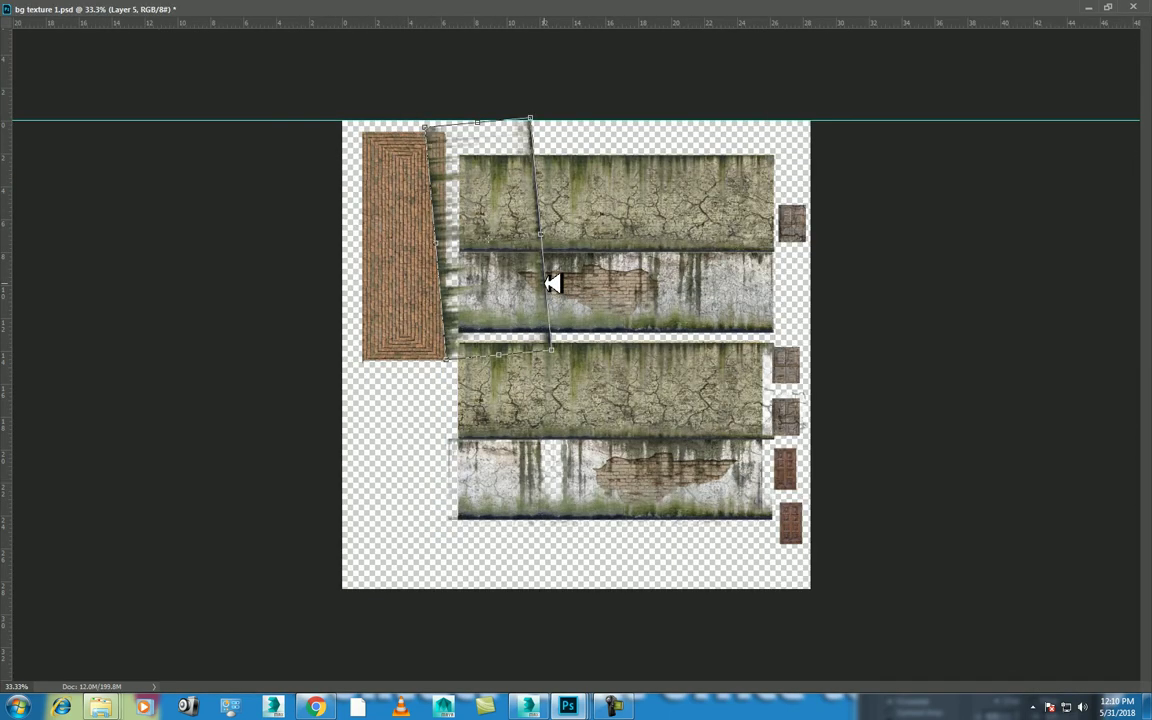
{"action": "key", "text": "ctrl+plus"}
{"action": "scroll", "coordinate": [710, 310], "scroll_direction": "up", "scroll_amount": 1}
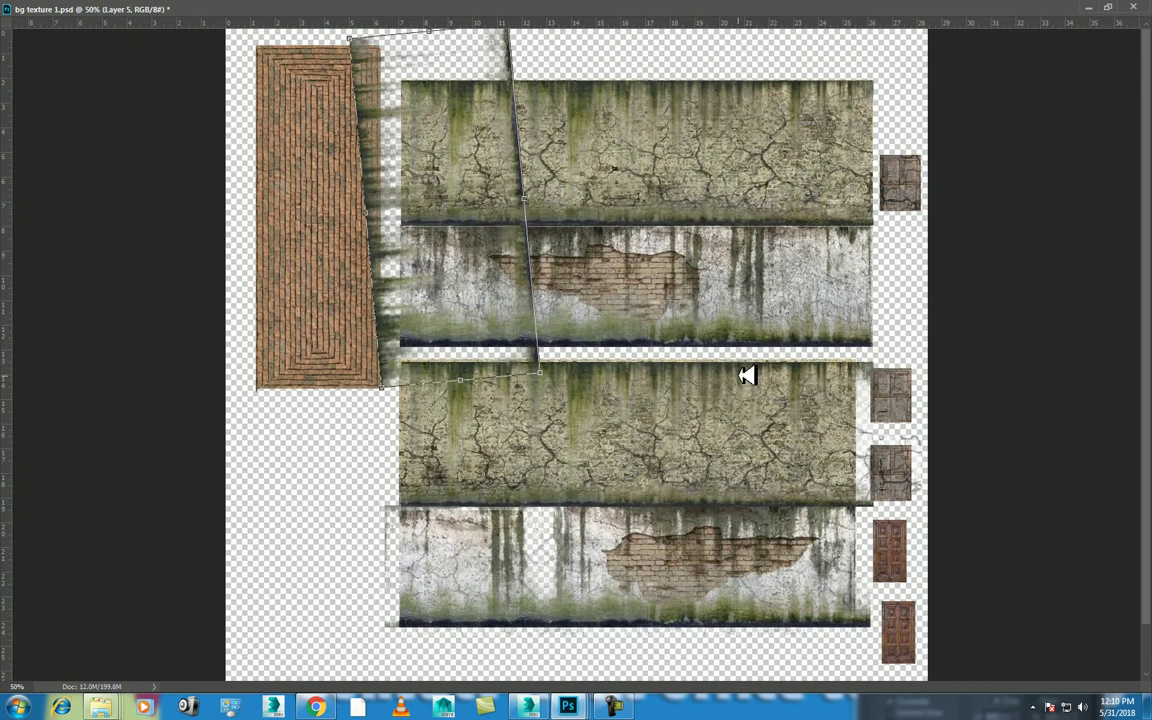
{"action": "key", "text": "ctrl+z"}
- Rotate the moss strip, then scale and position it over the roof tiles
{"action": "right_click", "coordinate": [489, 198]}
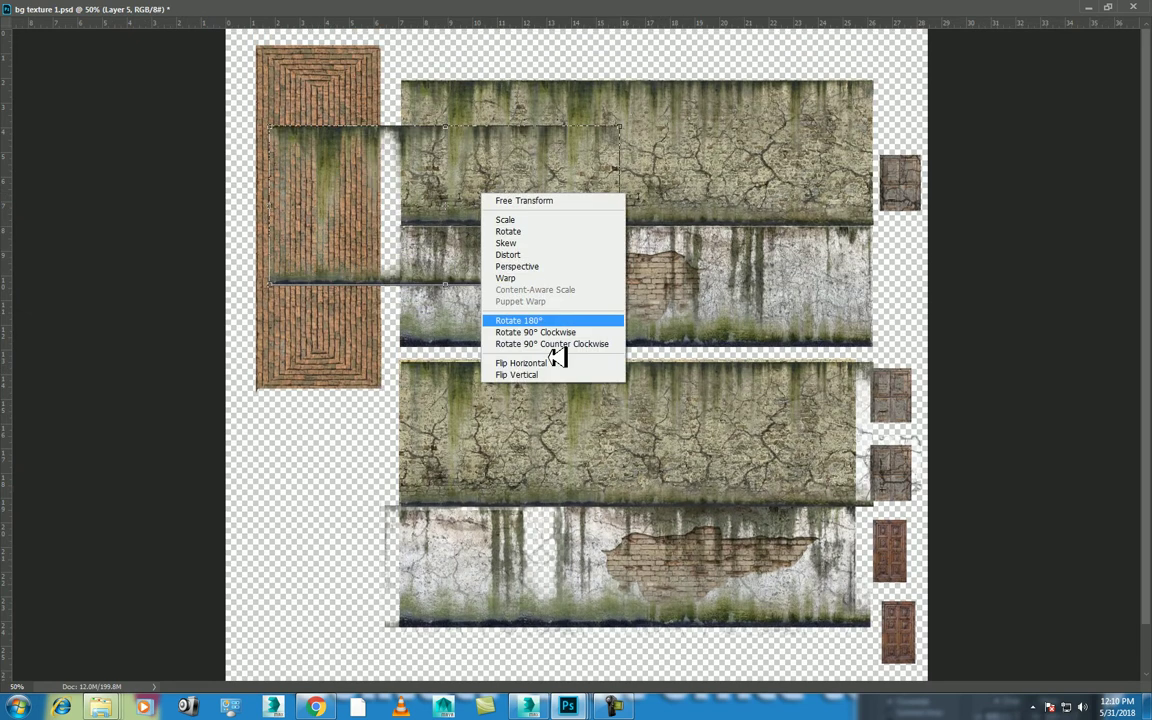
{"action": "left_click", "coordinate": [549, 327]}
{"action": "right_click", "coordinate": [494, 210]}
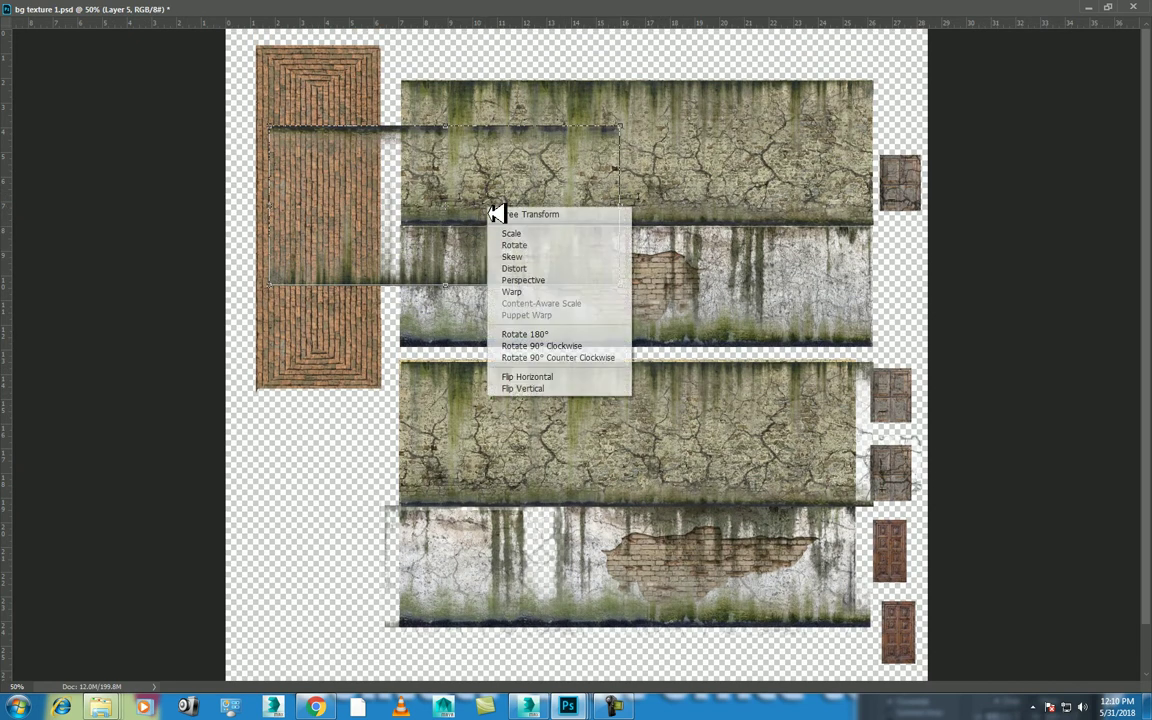
{"action": "left_click", "coordinate": [558, 342]}
{"action": "left_click_drag", "start_coordinate": [465, 150], "coordinate": [410, 163]}
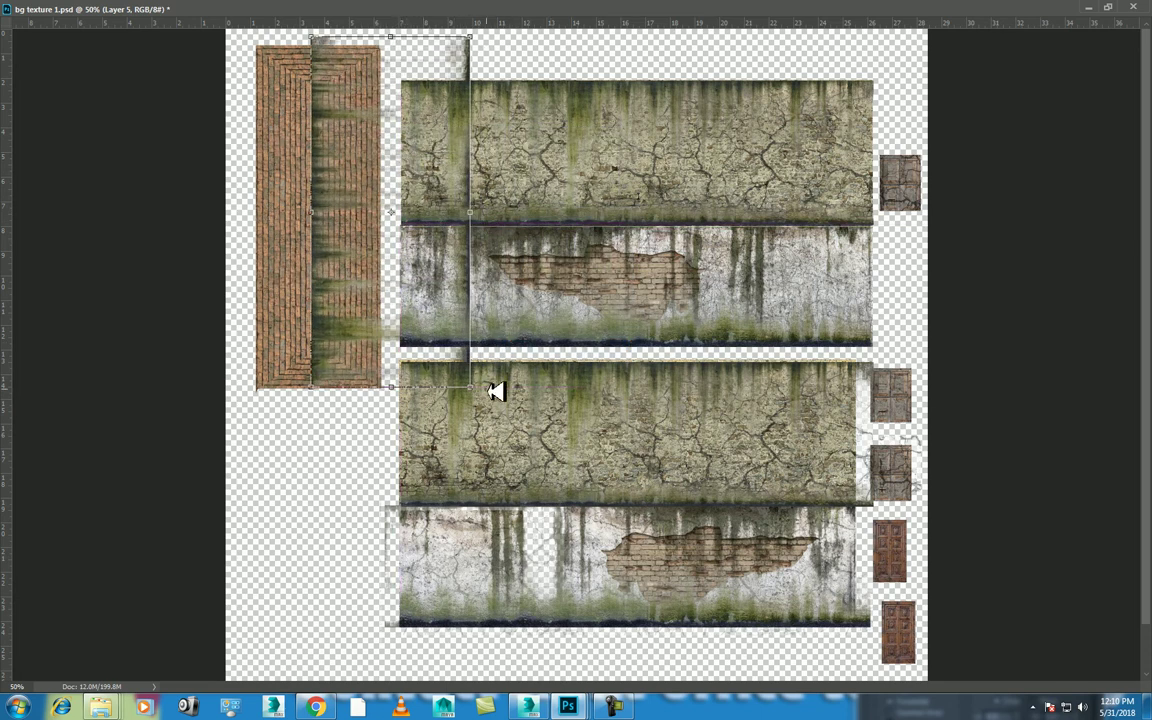
{"action": "mouse_move", "coordinate": [481, 388]}
{"action": "left_mouse_down"}
{"action": "mouse_move", "coordinate": [407, 274]}
{"action": "mouse_move", "coordinate": [400, 286]}
{"action": "left_mouse_up"}
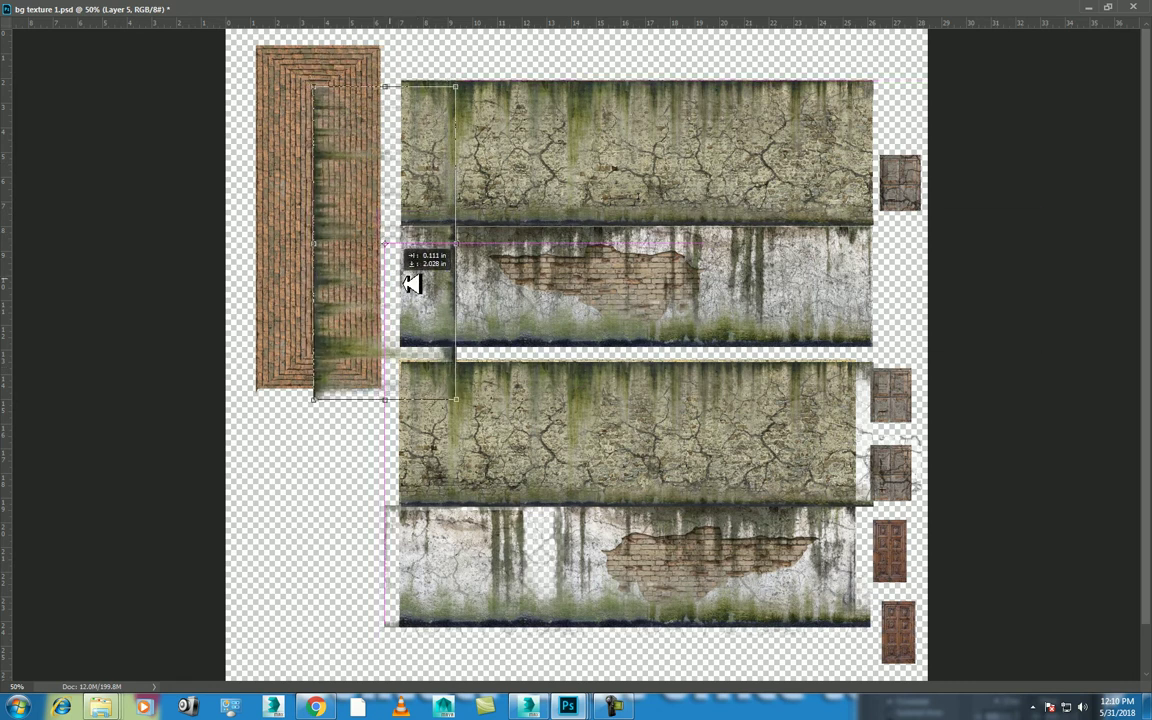
{"action": "left_click_drag", "start_coordinate": [400, 286], "coordinate": [407, 286]}
{"action": "mouse_move", "coordinate": [467, 397]}
{"action": "left_mouse_down"}
{"action": "mouse_move", "coordinate": [392, 372]}
{"action": "mouse_move", "coordinate": [447, 399]}
{"action": "left_mouse_up"}
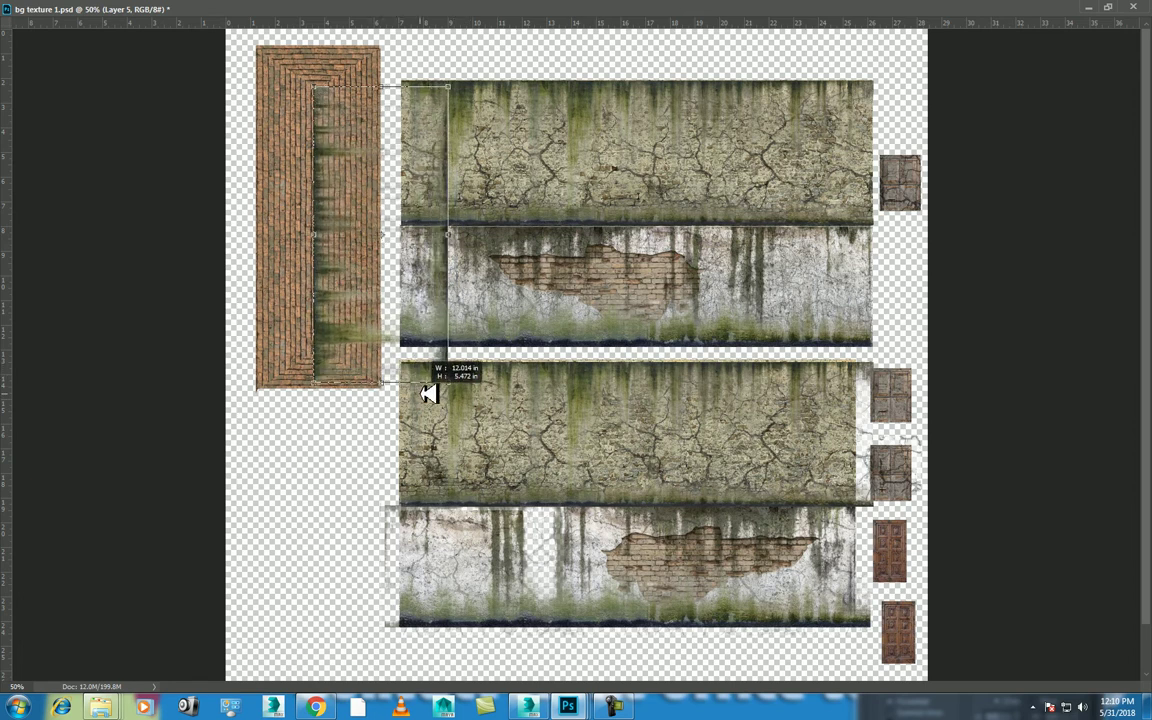
{"action": "left_click_drag", "start_coordinate": [390, 228], "coordinate": [385, 189]}
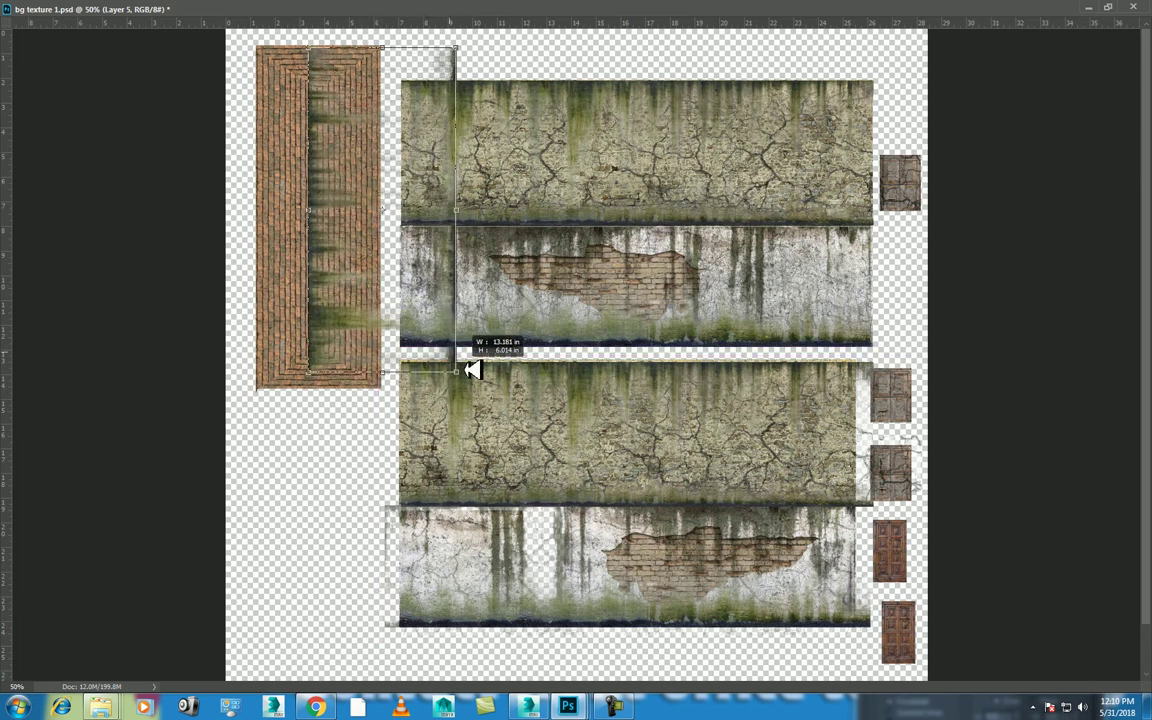
{"action": "left_click_drag", "start_coordinate": [456, 352], "coordinate": [471, 386]}
- Rotate the moss layer 180° and move it over the brick strip
{"action": "right_click", "coordinate": [389, 263]}
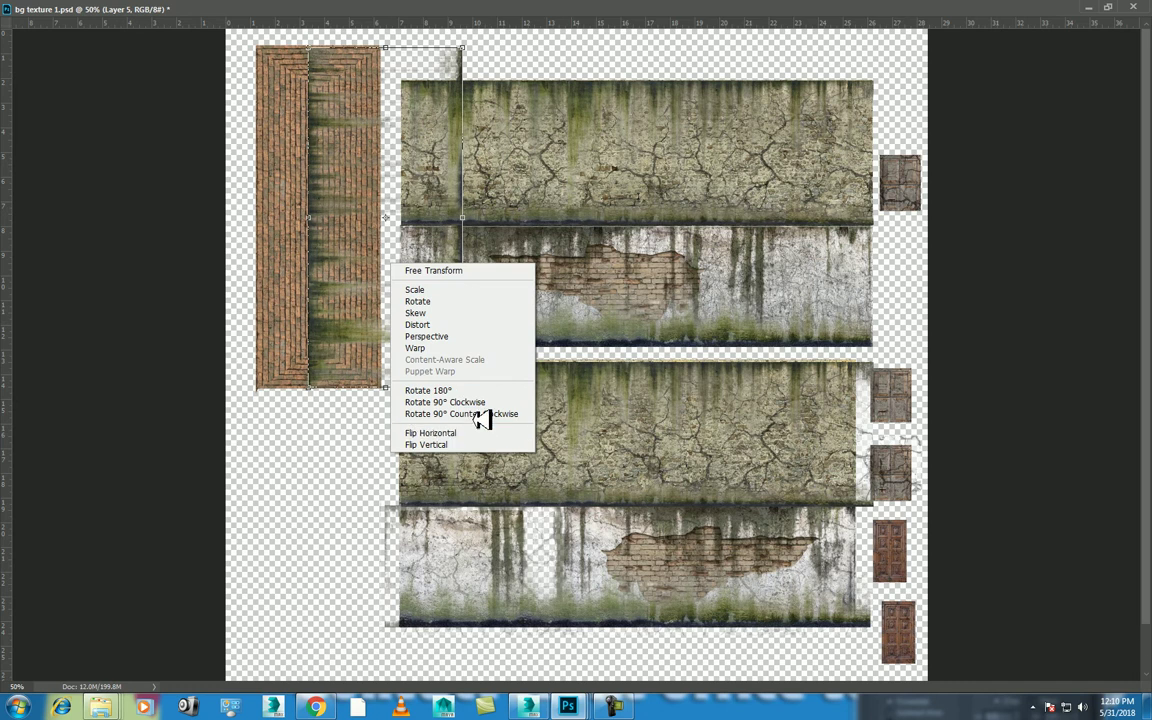
{"action": "left_click", "coordinate": [481, 403]}
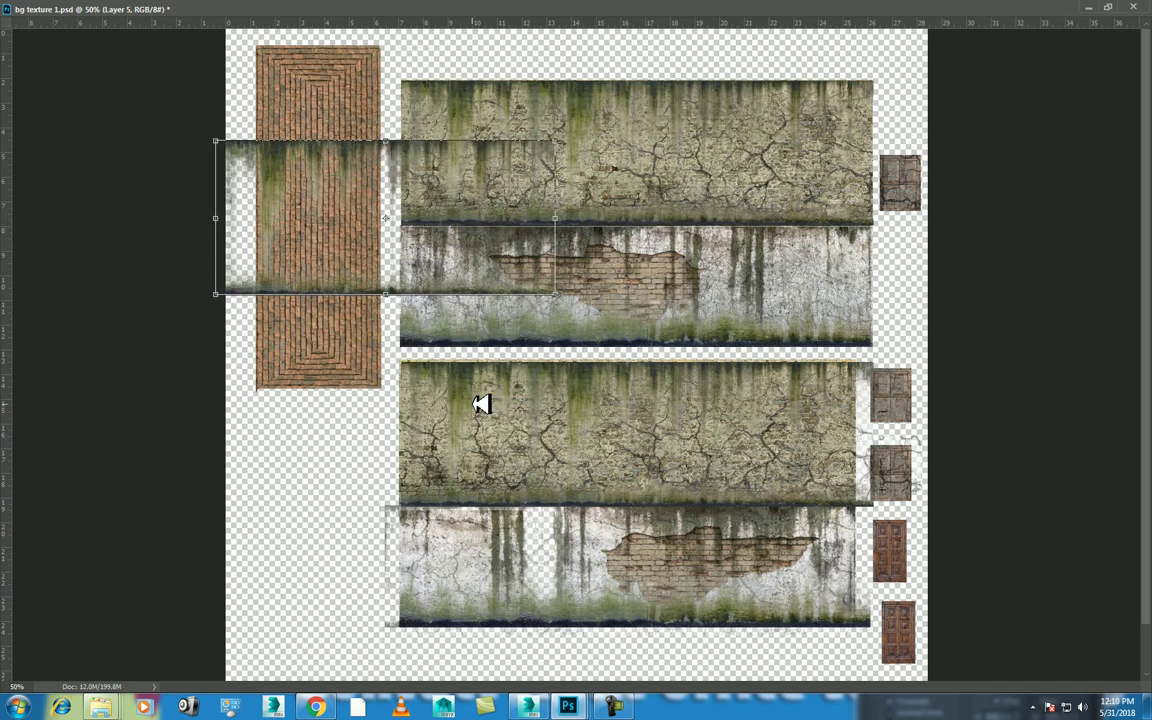
{"action": "key", "text": "ctrl+z"}
{"action": "right_click", "coordinate": [388, 234]}
{"action": "left_click", "coordinate": [452, 360]}
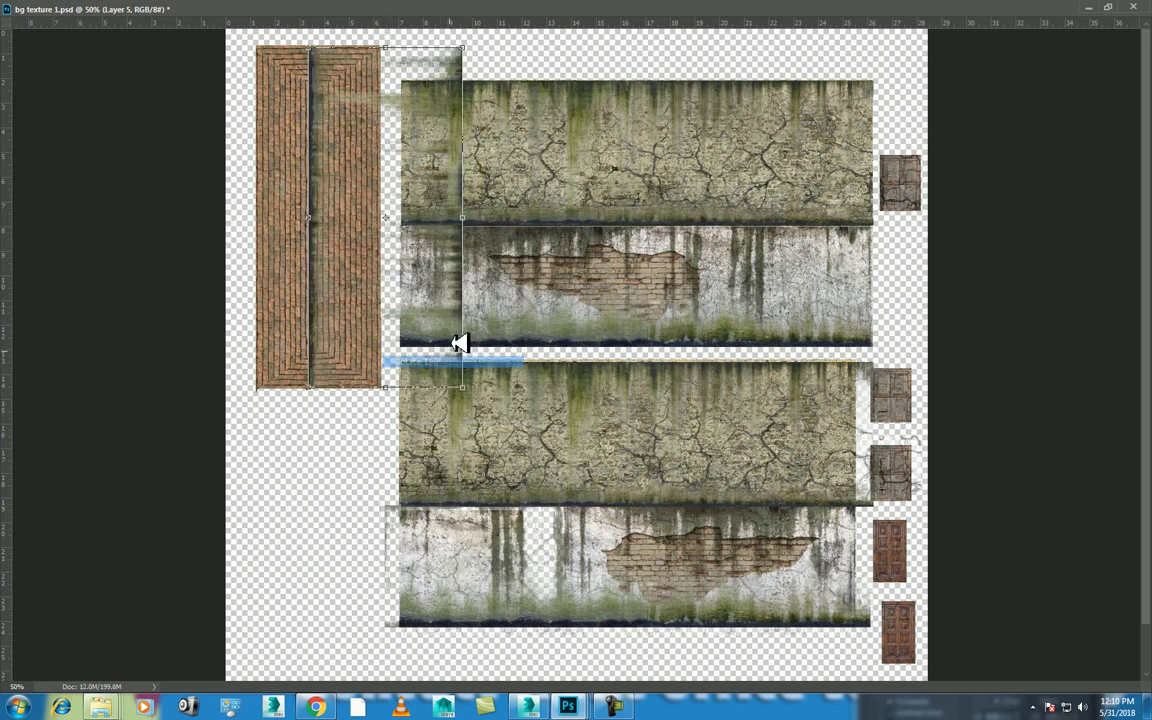
{"action": "left_click_drag", "start_coordinate": [445, 224], "coordinate": [362, 213]}
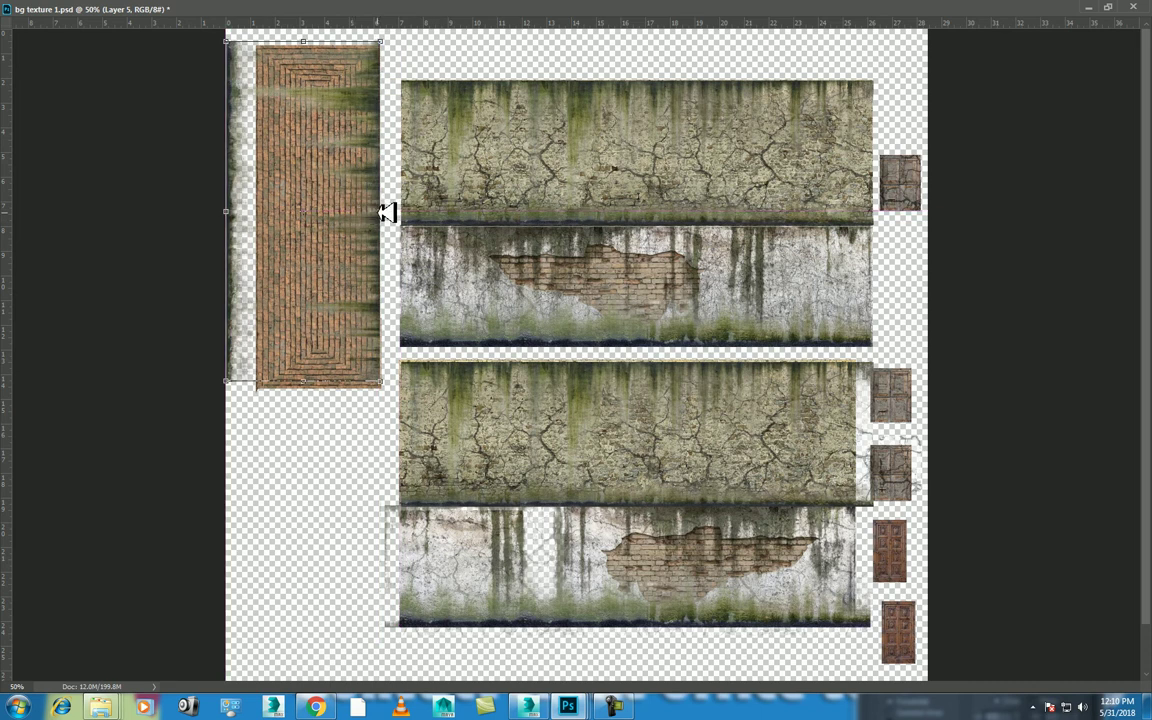
{"action": "key", "text": "Return"}
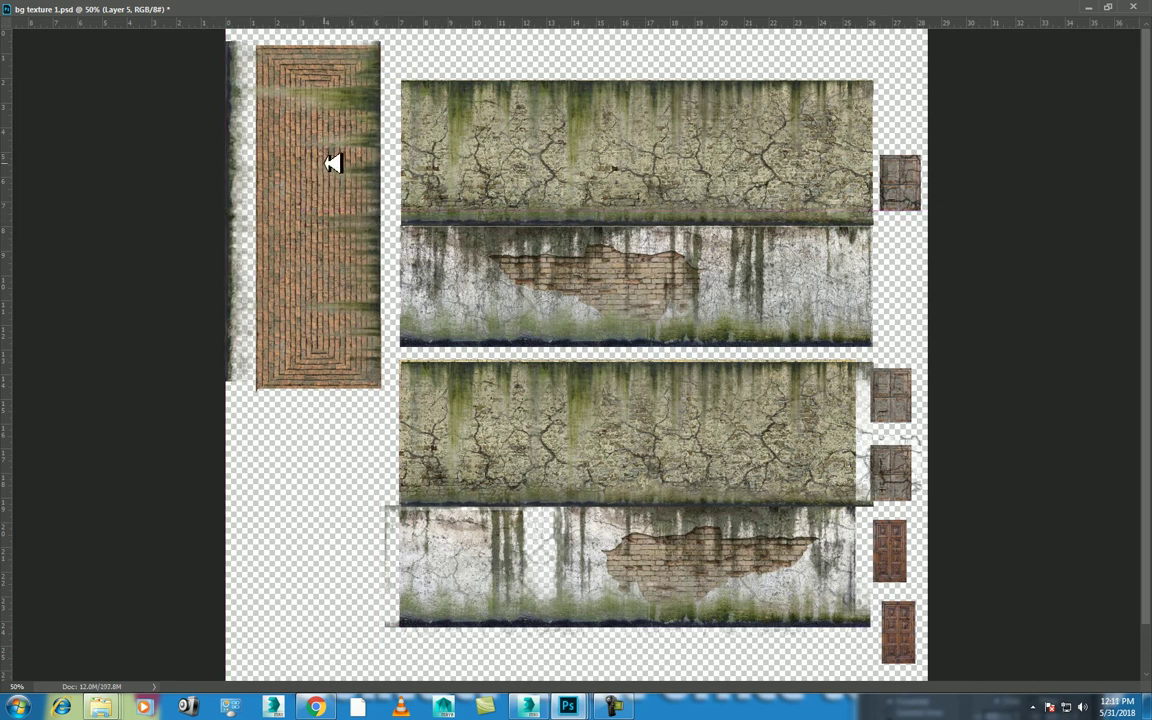
- Delete the leftover moss strip along the canvas's left edge
{"action": "left_click_drag", "start_coordinate": [273, 37], "coordinate": [217, 499]}
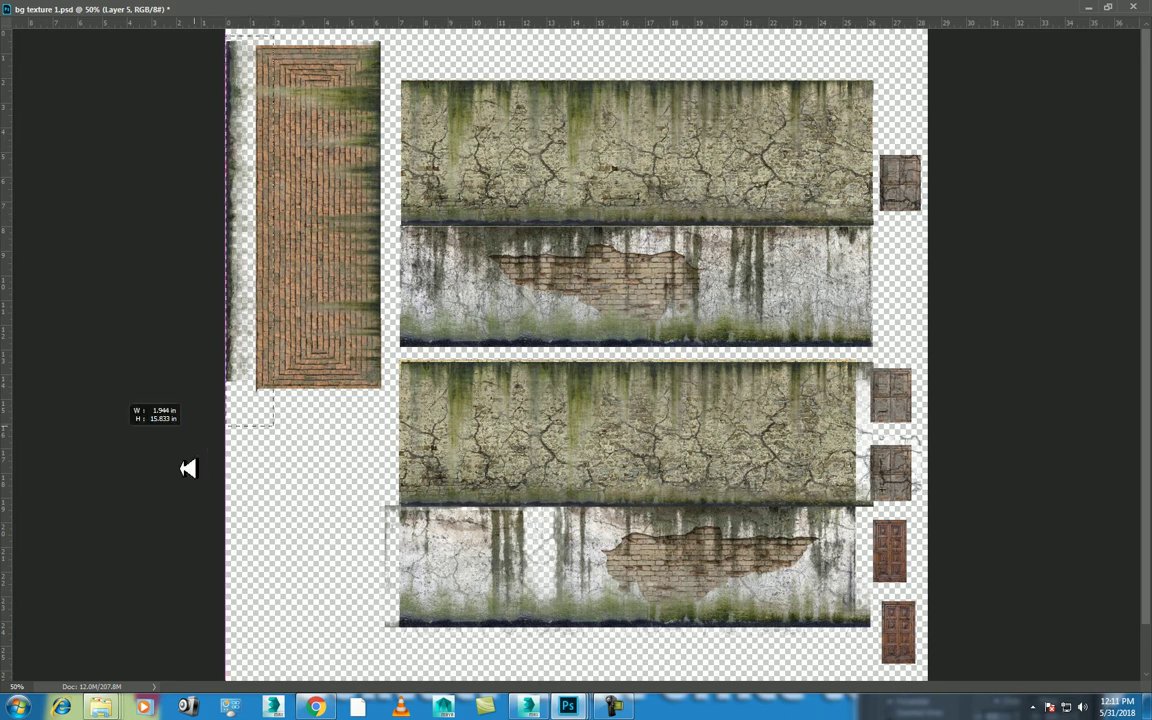
{"action": "key", "text": "Delete"}
{"action": "key", "text": "ctrl+d"}
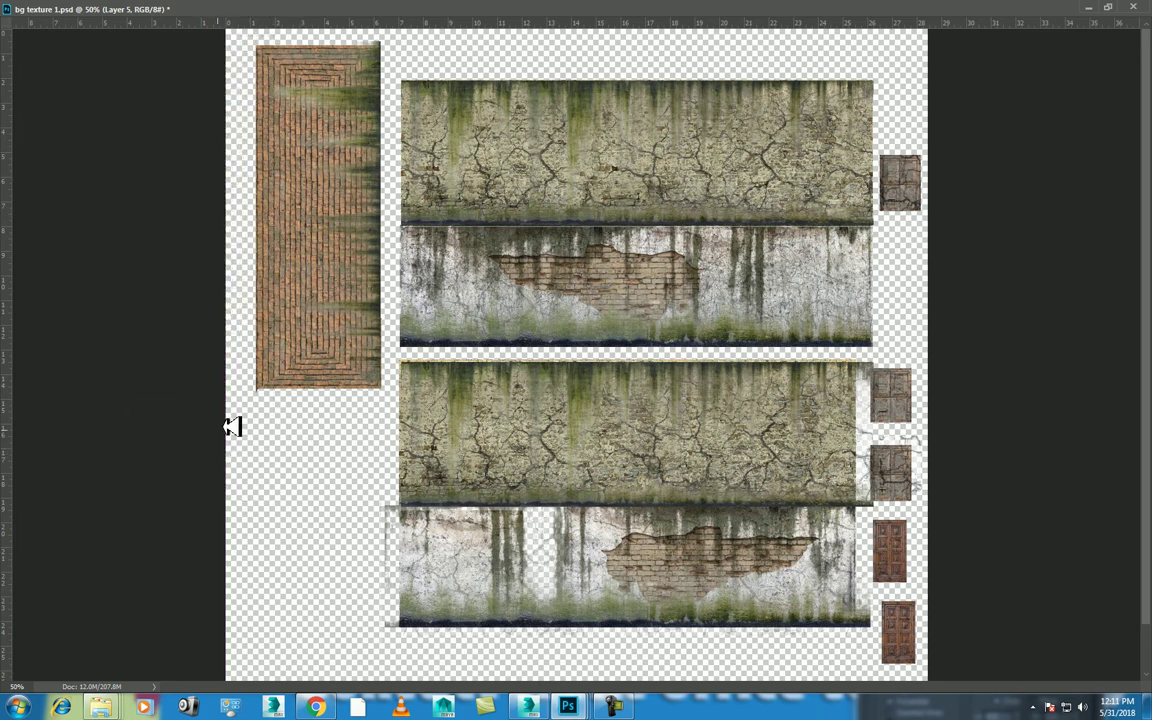
{"action": "key", "text": "ctrl+t"}
{"action": "key", "text": "Return"}
- Duplicate the moss layer, flip the copy horizontally and align it on the brick strip
{"action": "left_click", "coordinate": [358, 305], "text": "alt"}
{"action": "key", "text": "ctrl+t"}
{"action": "right_click", "coordinate": [334, 199]}
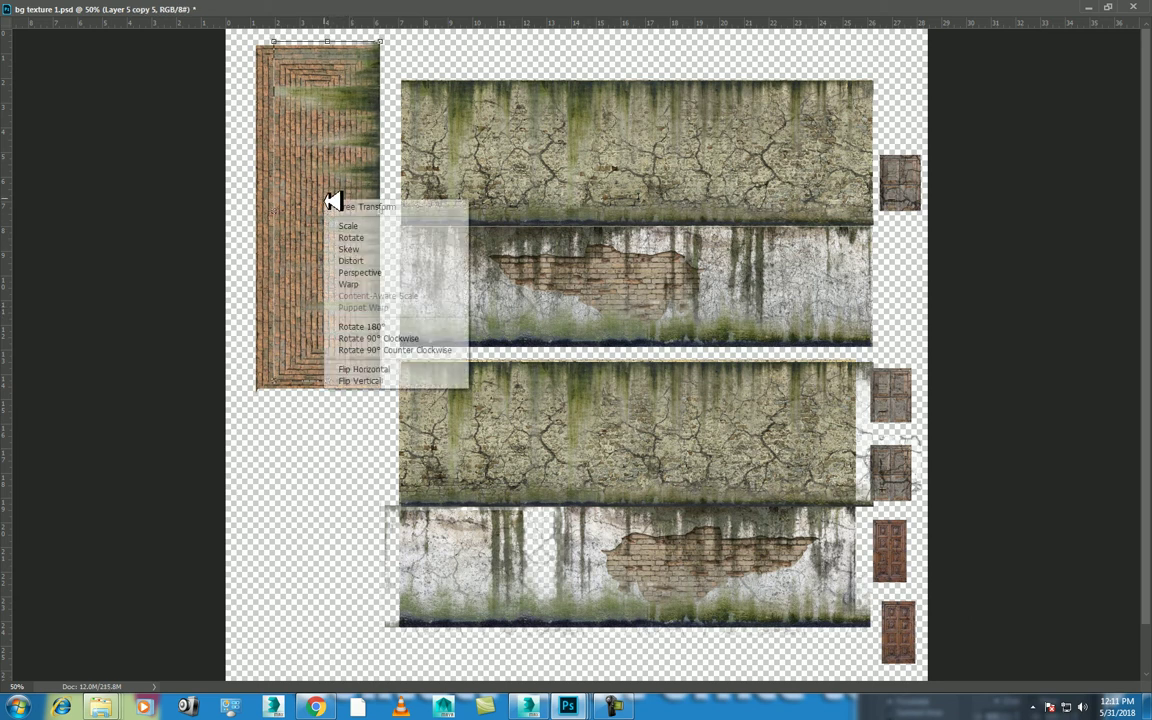
{"action": "left_click", "coordinate": [375, 367]}
{"action": "left_click_drag", "start_coordinate": [319, 188], "coordinate": [304, 198]}
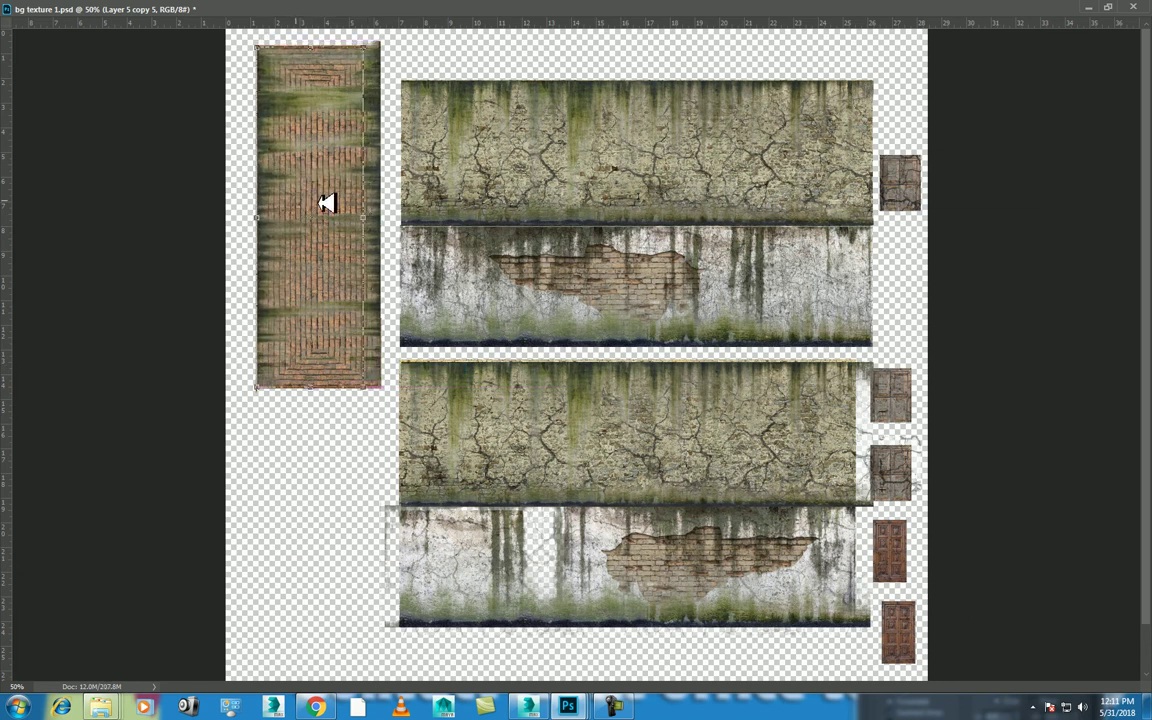
{"action": "key", "text": "Return"}
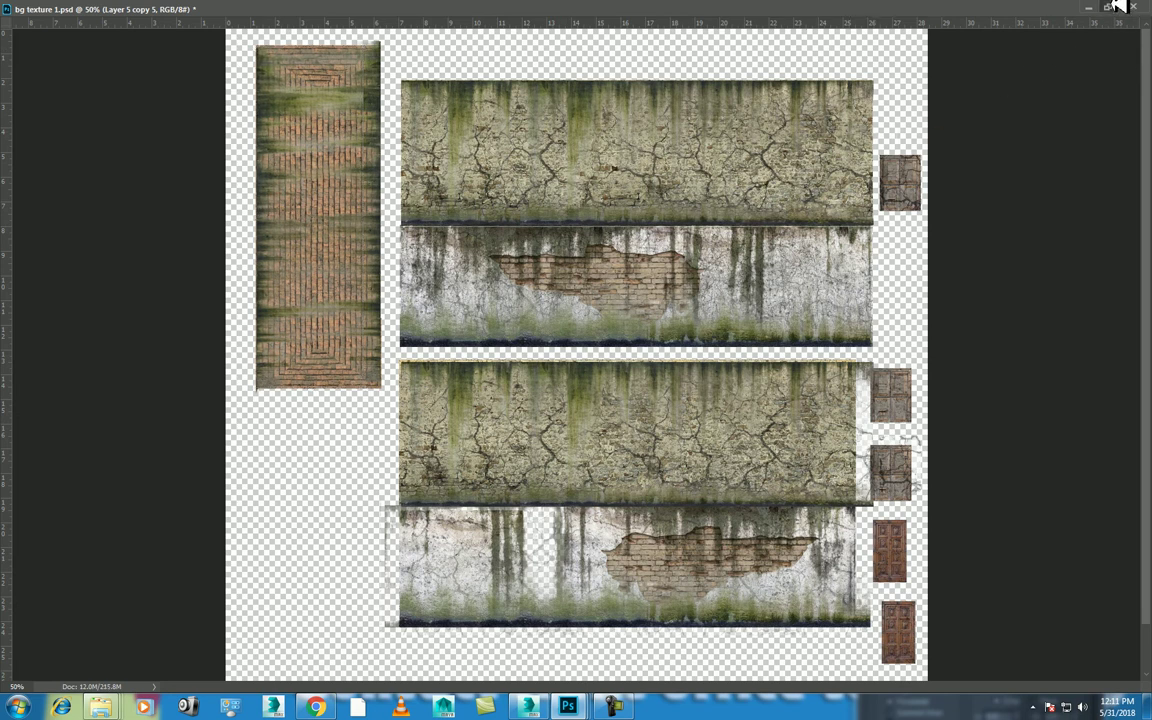
- Merge the moss layer and its flipped copy into one layer
{"action": "left_click", "coordinate": [1109, 6]}
{"action": "scroll", "coordinate": [1083, 599], "scroll_direction": "down", "scroll_amount": 2}
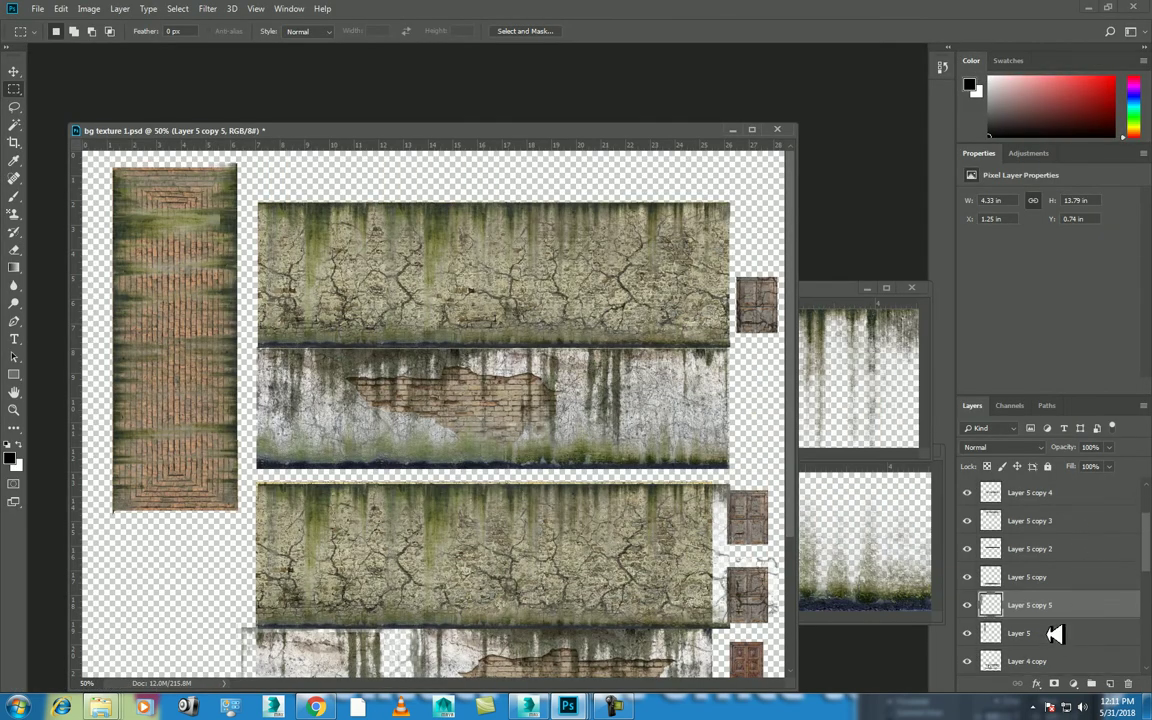
{"action": "left_click", "coordinate": [1055, 633], "text": "shift"}
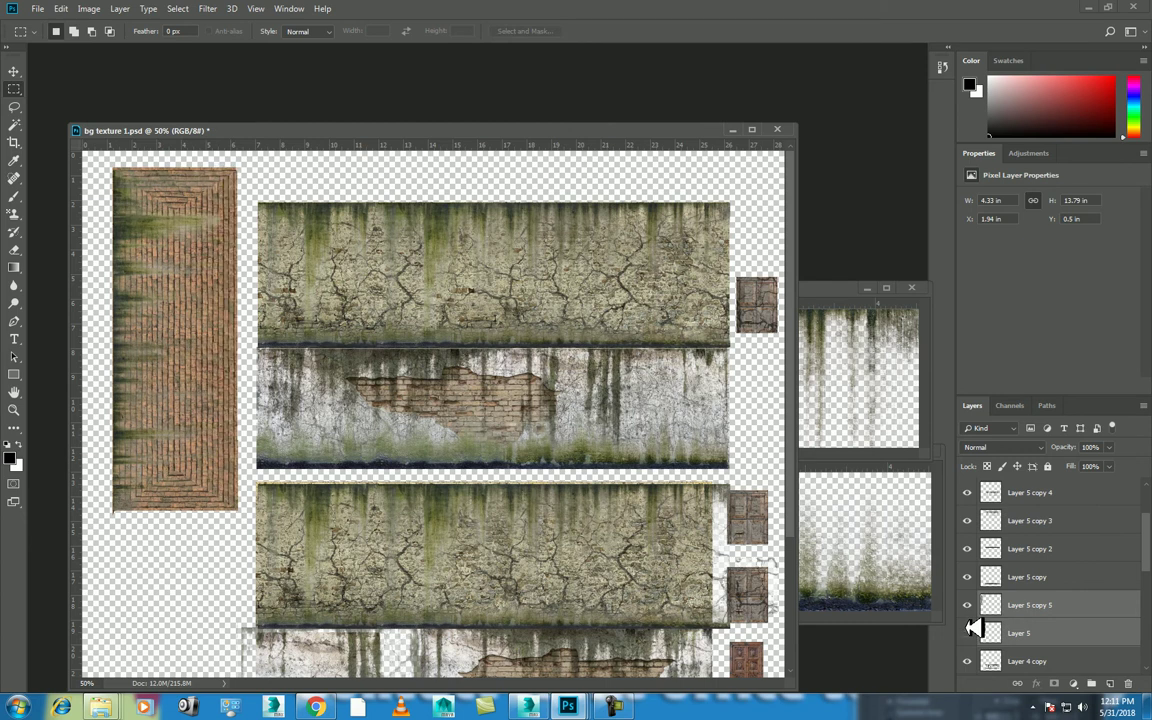
{"action": "key", "text": "ctrl+e"}
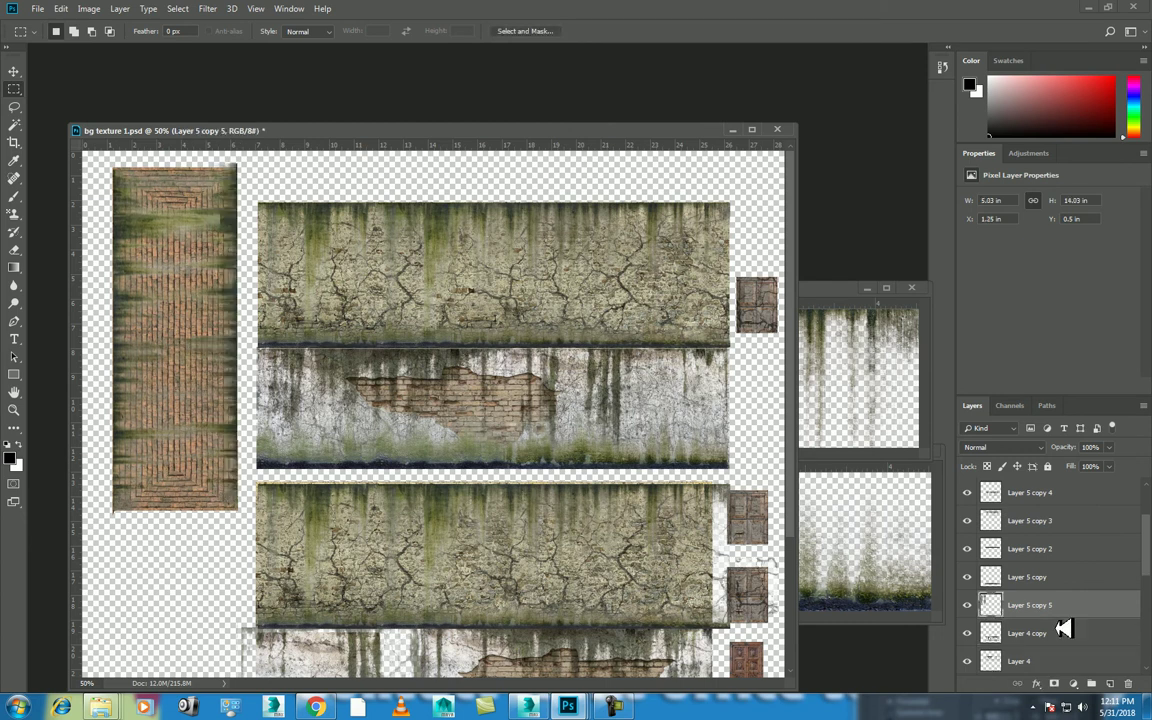
- Set the merged moss layer to Multiply blend mode with 58% fill
{"action": "left_click", "coordinate": [1018, 447]}
{"action": "scroll", "coordinate": [1018, 454], "scroll_direction": "down", "scroll_amount": 2}
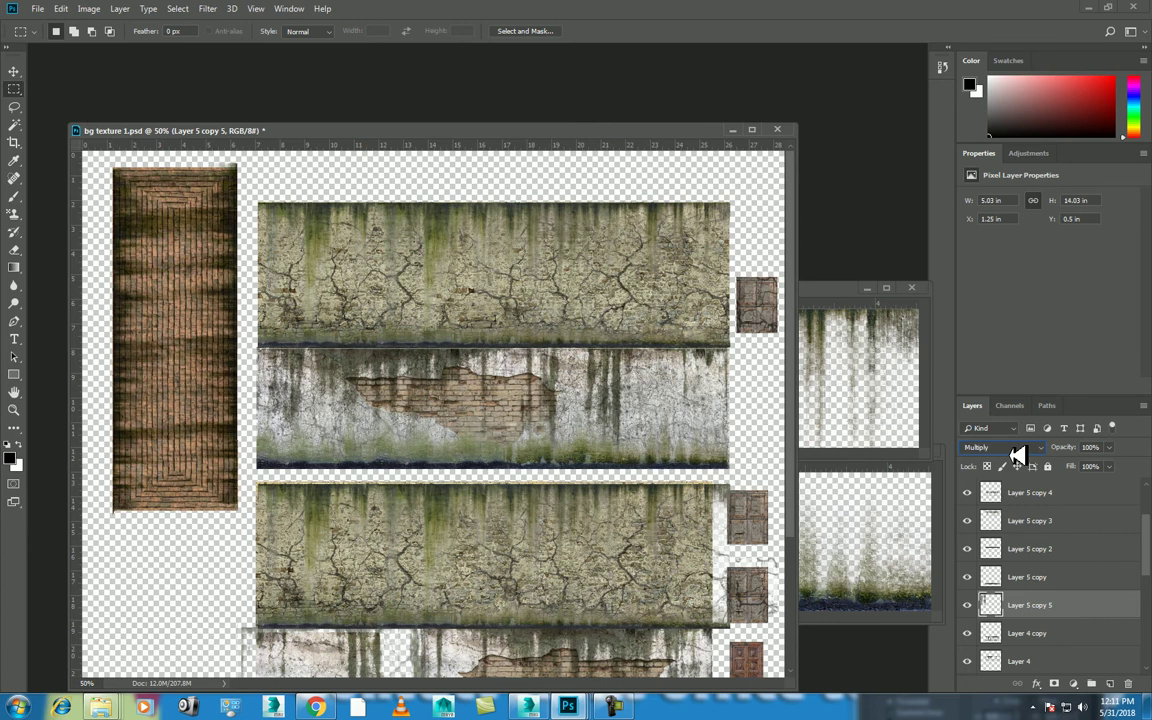
{"action": "scroll", "coordinate": [1018, 454], "scroll_direction": "down", "scroll_amount": 2}
{"action": "scroll", "coordinate": [1018, 454], "scroll_direction": "down", "scroll_amount": 1}
{"action": "left_click", "coordinate": [1016, 447]}
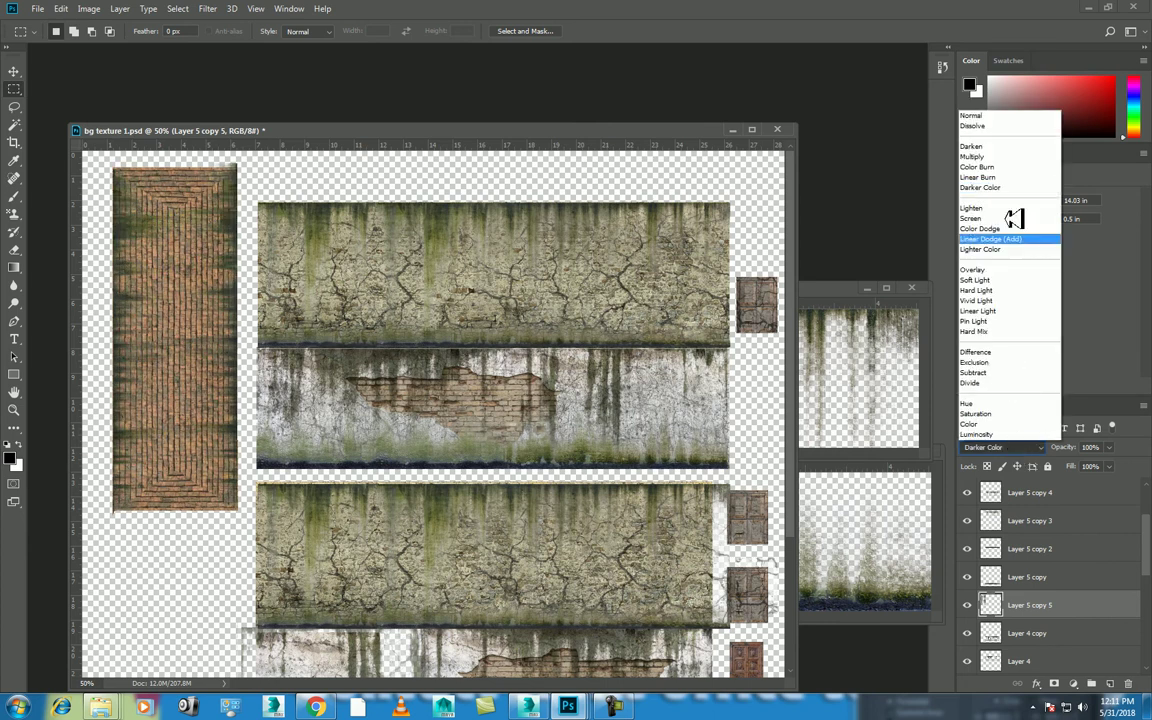
{"action": "left_click", "coordinate": [1016, 160]}
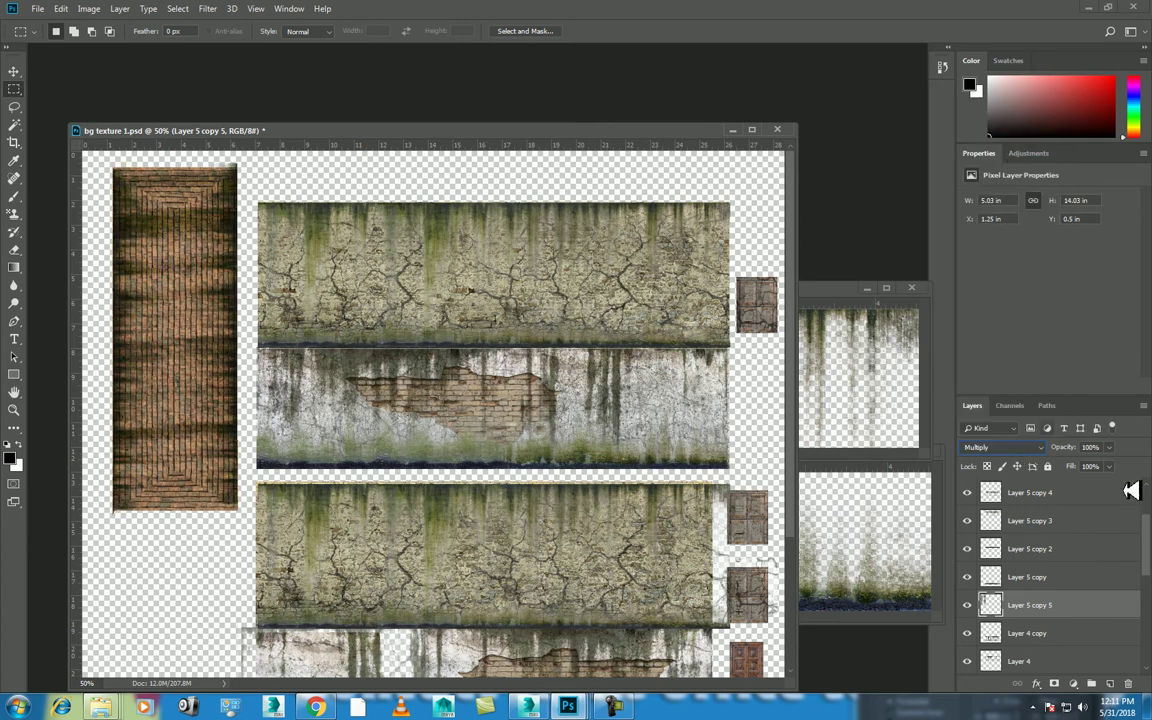
{"action": "mouse_move", "coordinate": [1080, 470]}
{"action": "left_mouse_down"}
{"action": "mouse_move", "coordinate": [1035, 466]}
{"action": "mouse_move", "coordinate": [1045, 461]}
{"action": "left_mouse_up"}
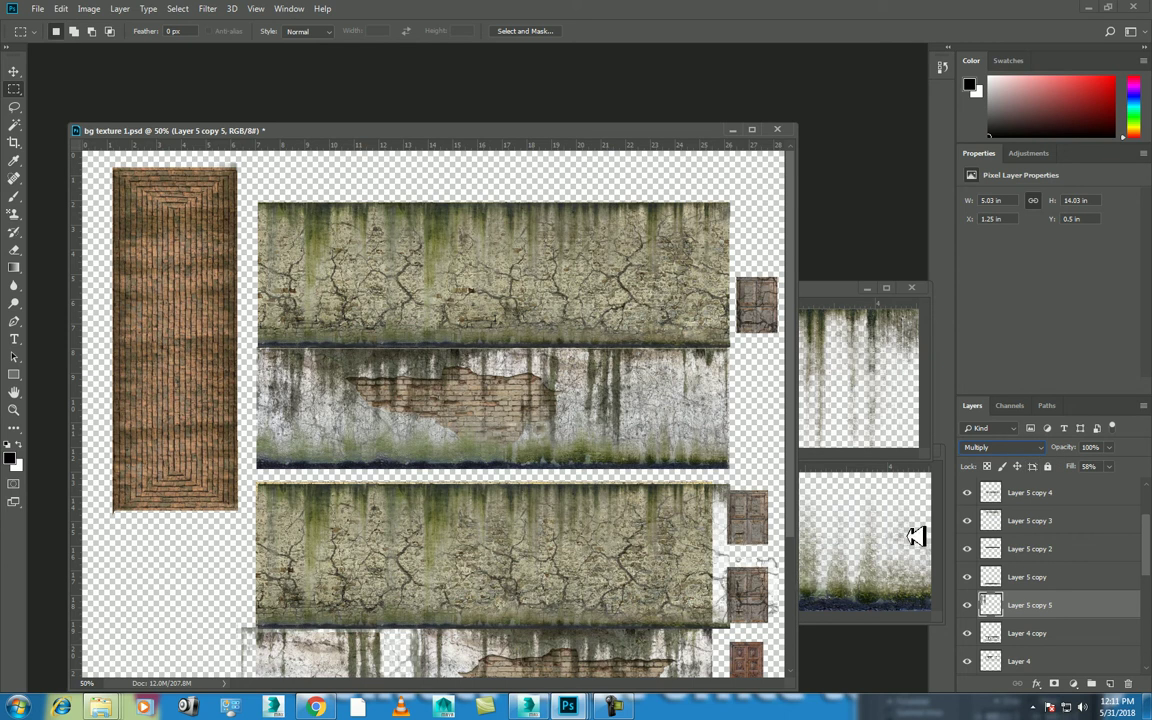
- Save the texture as JPEG over bg texture _dust & dirt.jpg and re-render in 3ds Max
{"action": "key", "text": "ctrl+shift+s"}
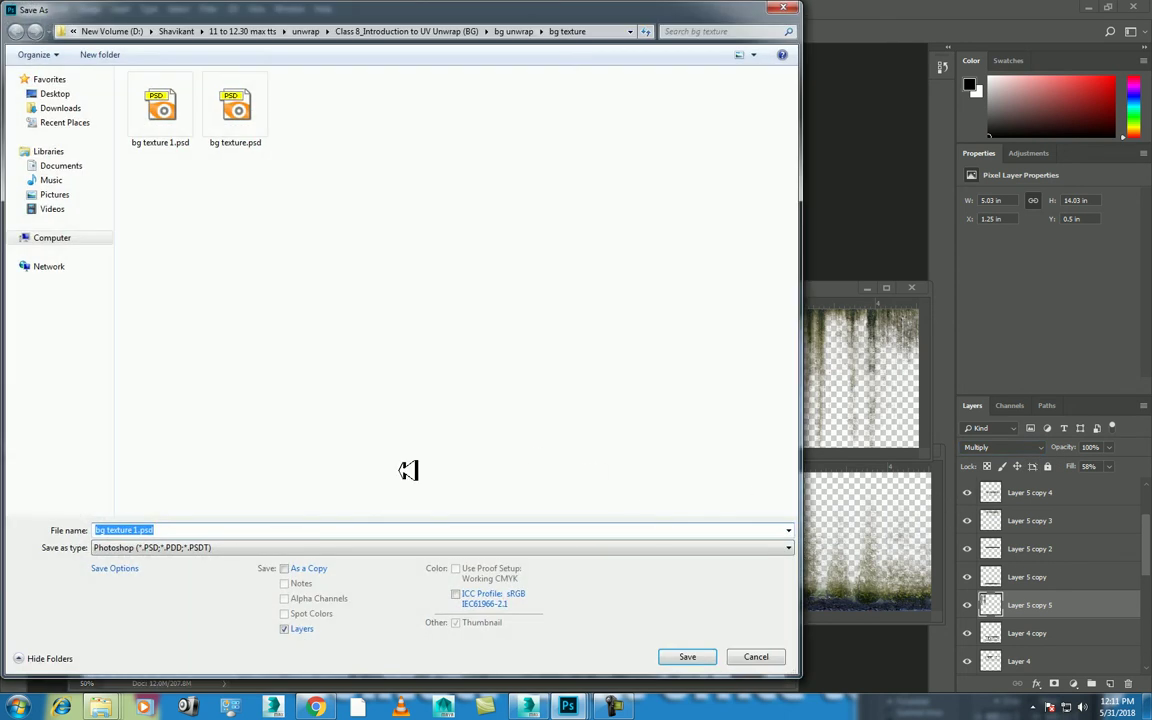
{"action": "key", "text": "Tab"}
{"action": "key", "text": "j"}
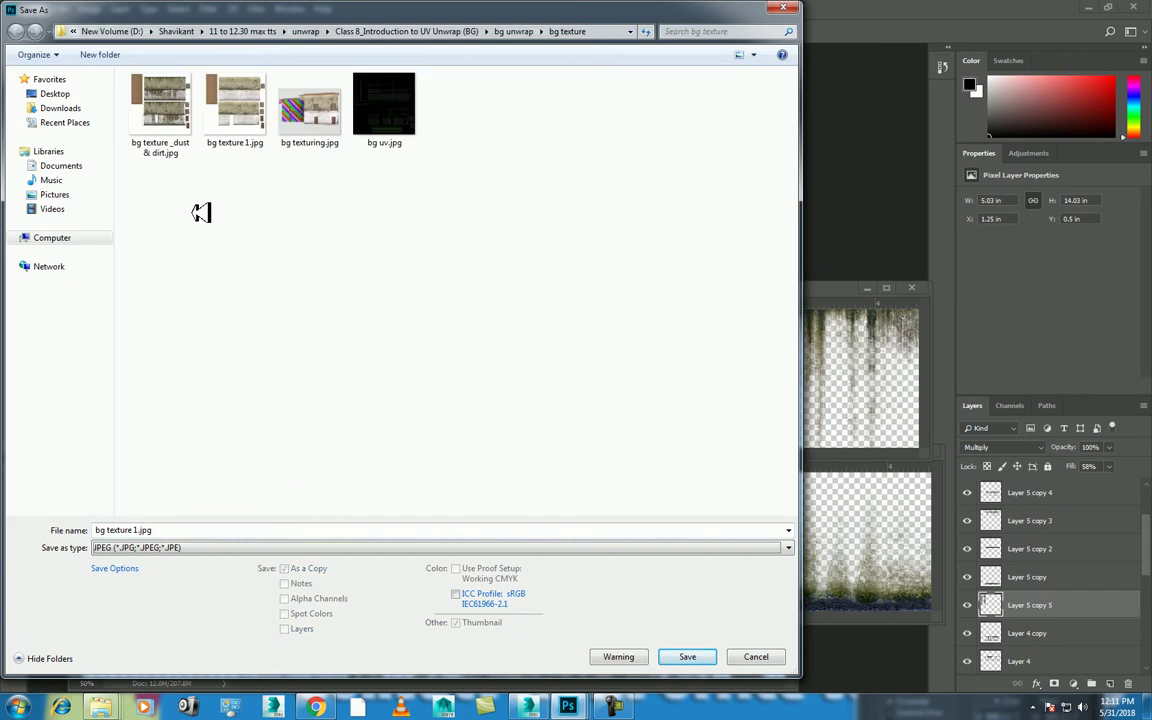
{"action": "double_click", "coordinate": [160, 105]}
{"action": "left_click", "coordinate": [610, 352]}
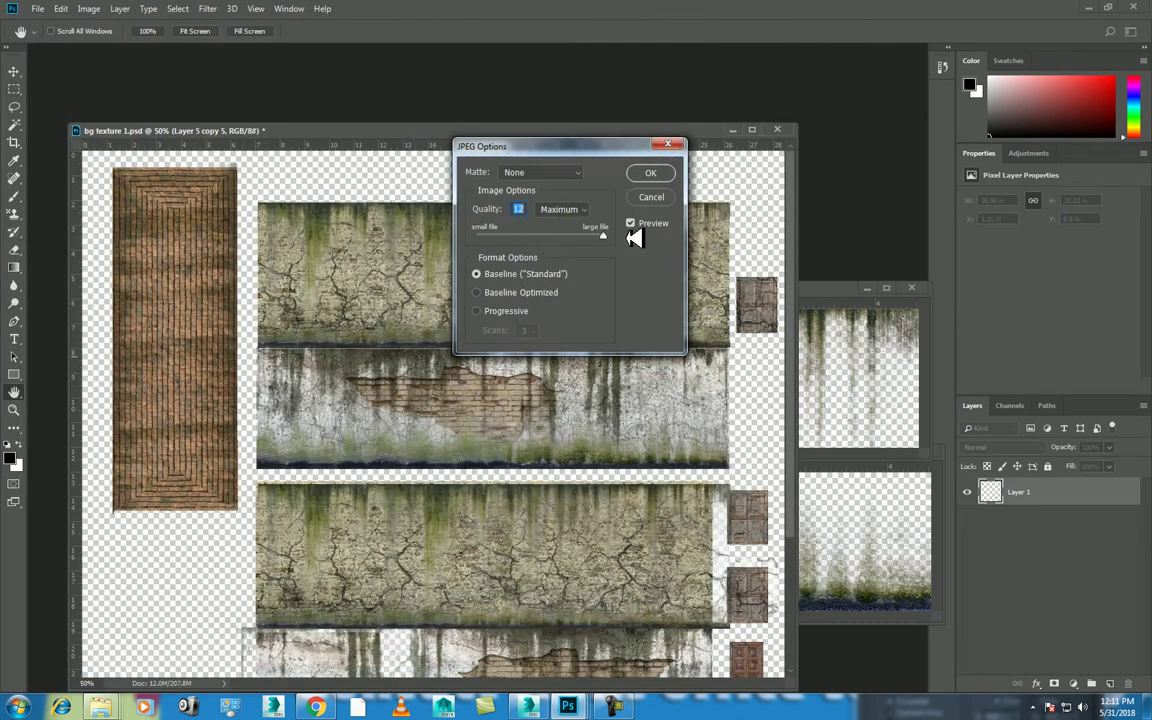
{"action": "left_click", "coordinate": [652, 172]}
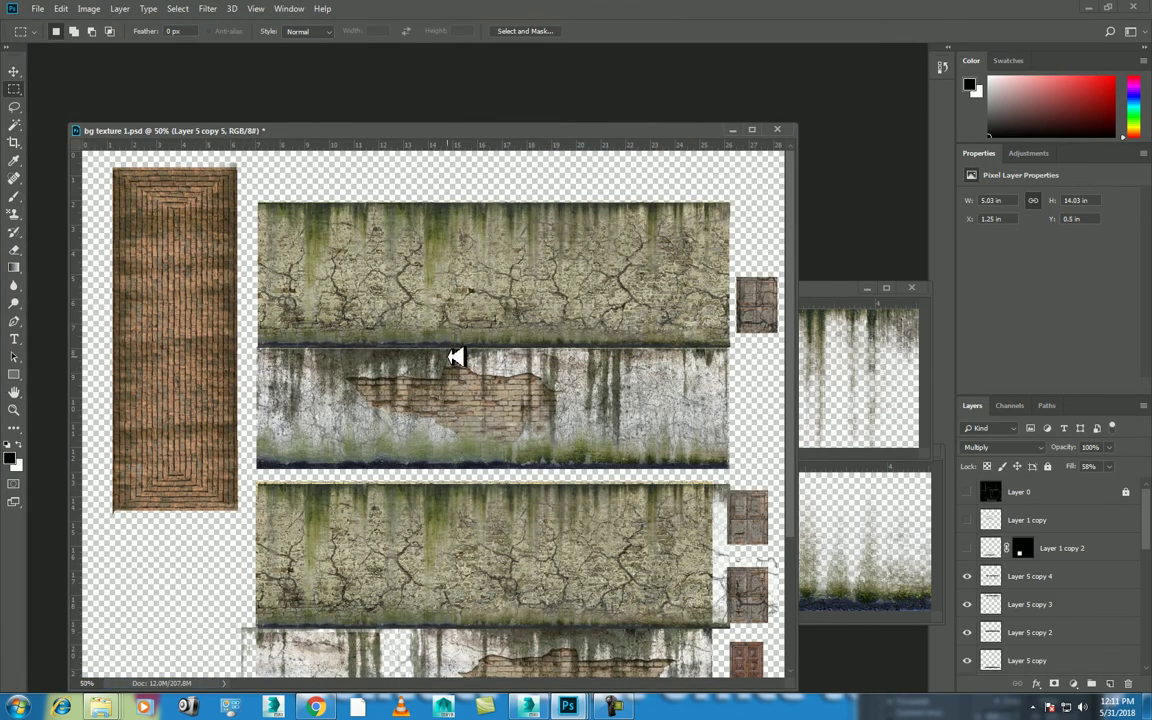
{"action": "left_click", "coordinate": [541, 710]}
{"action": "left_click", "coordinate": [818, 106]}
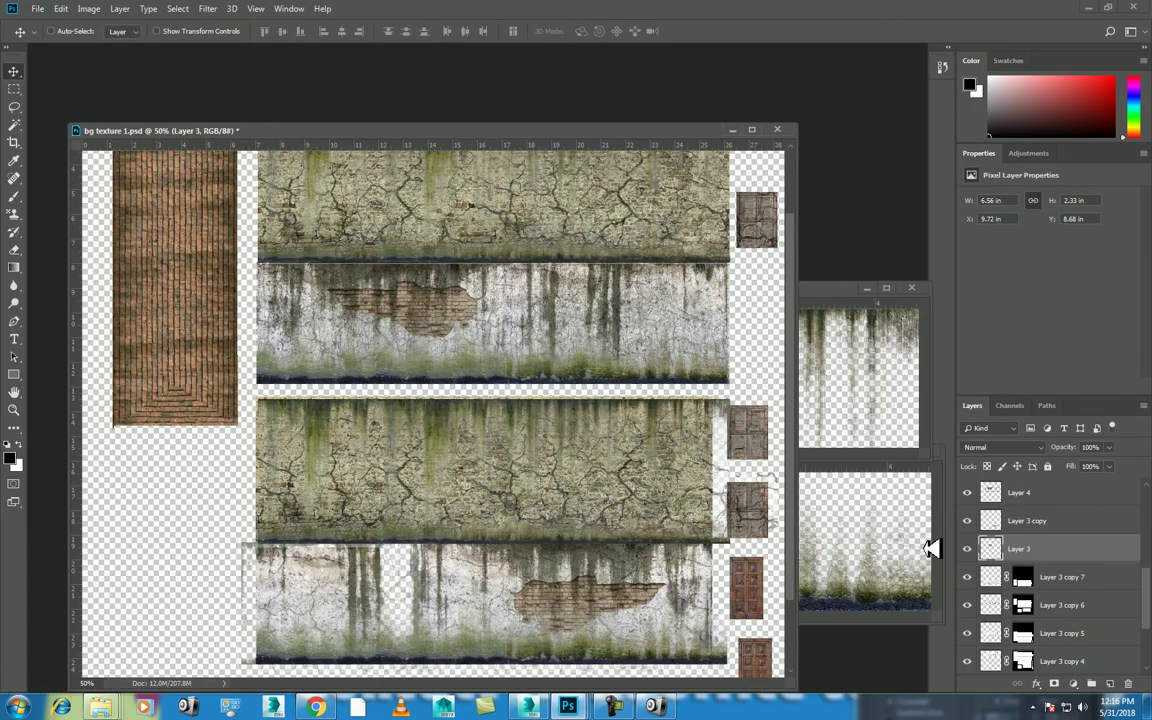
- Duplicate the texture document as 'bg texture 1 bump' in its own floating window
{"action": "mouse_move", "coordinate": [455, 130]}
{"action": "left_mouse_down"}
{"action": "mouse_move", "coordinate": [388, 116]}
{"action": "mouse_move", "coordinate": [468, 98]}
{"action": "left_mouse_up"}
{"action": "right_click", "coordinate": [423, 98]}
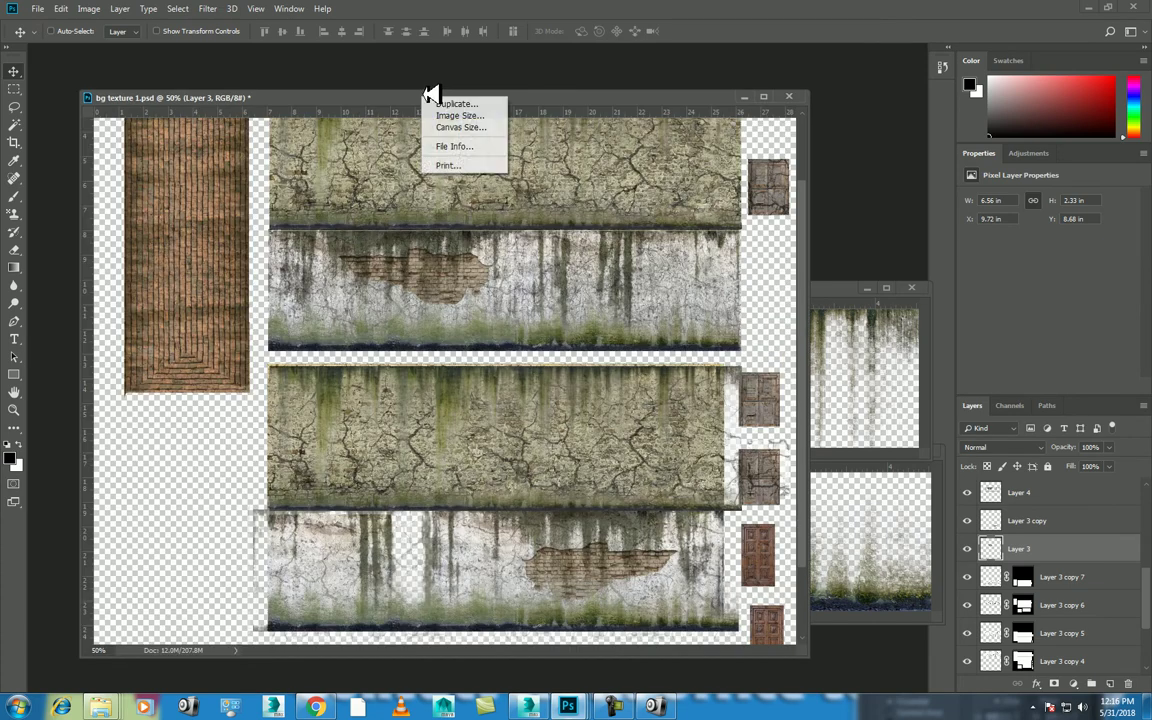
{"action": "left_click", "coordinate": [463, 104]}
{"action": "type", "text": "bg texture 1 bump"}
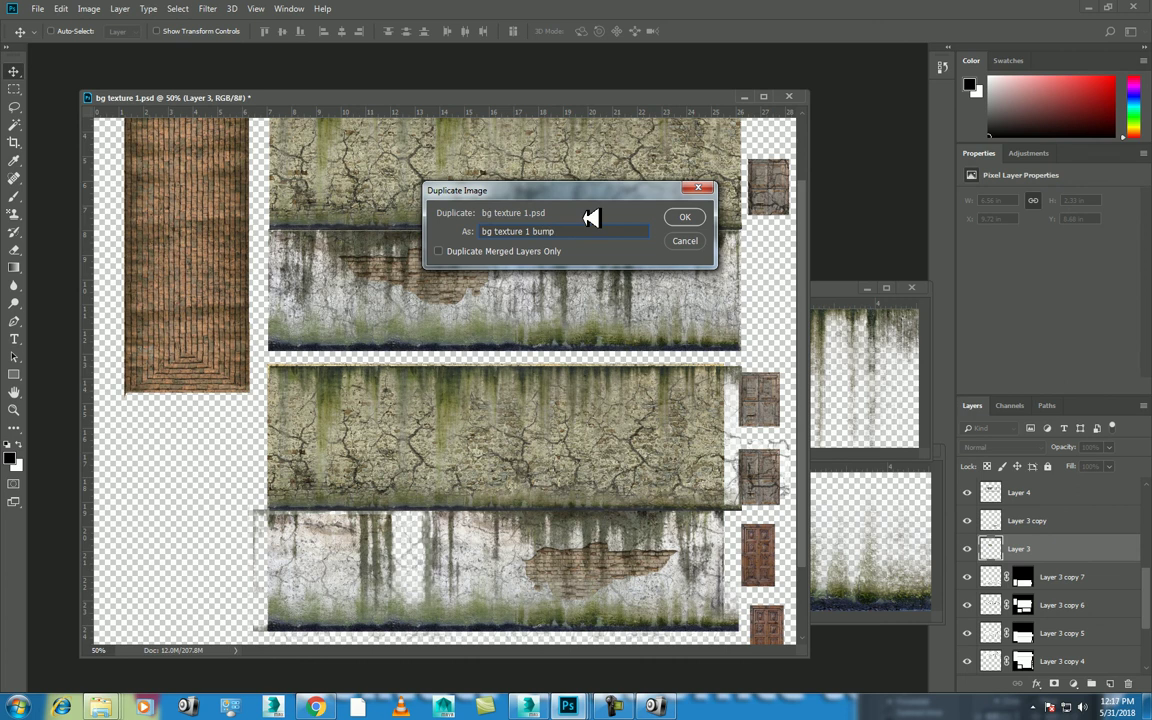
{"action": "key", "text": "Return"}
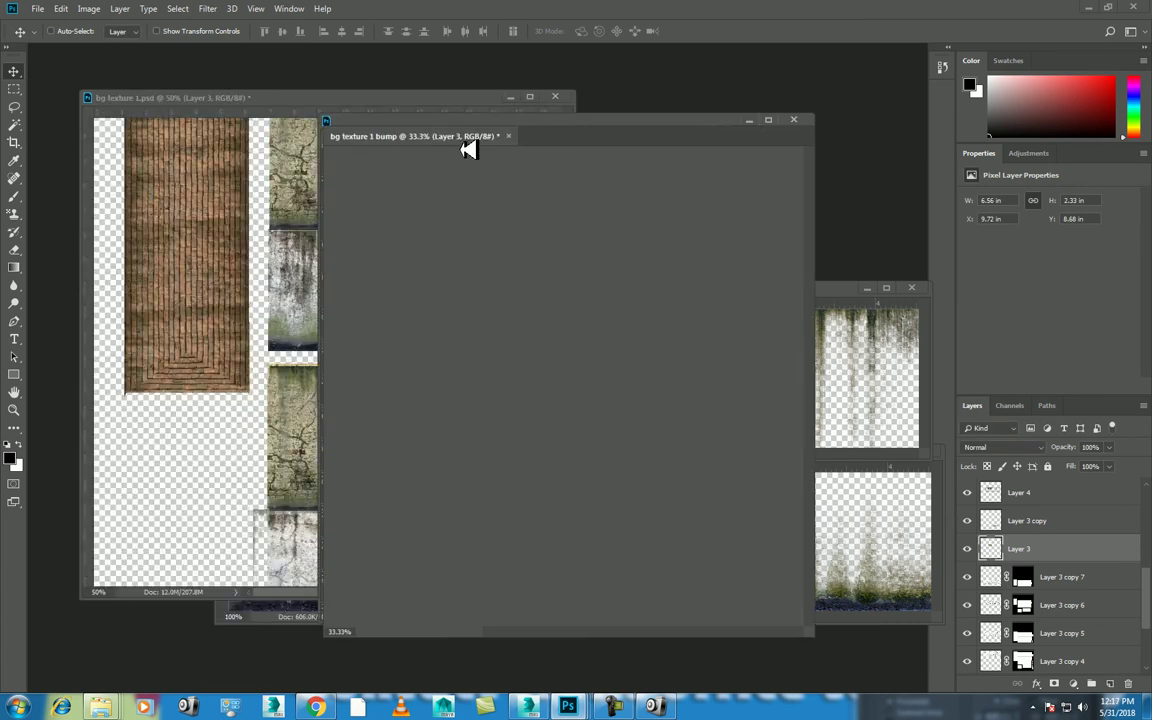
{"action": "left_click_drag", "start_coordinate": [365, 116], "coordinate": [430, 121]}
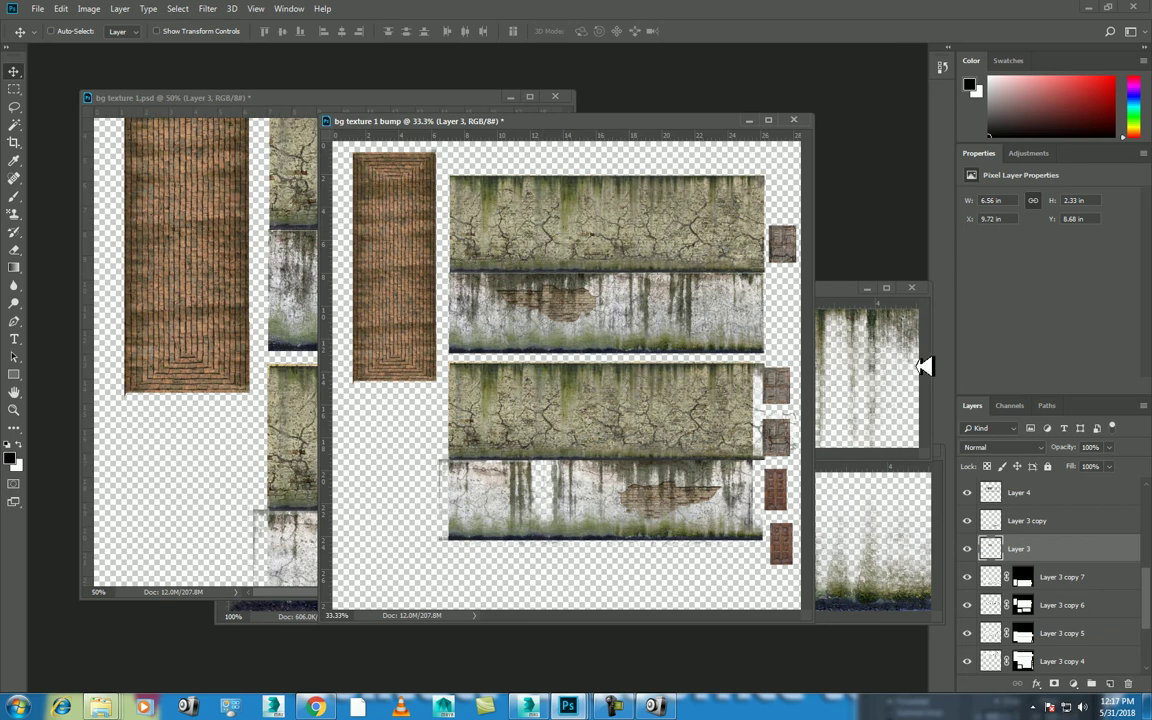
- Select Layer 5 copy 4 in the bump document's layer stack
{"action": "scroll", "coordinate": [1068, 519], "scroll_direction": "up", "scroll_amount": 2}
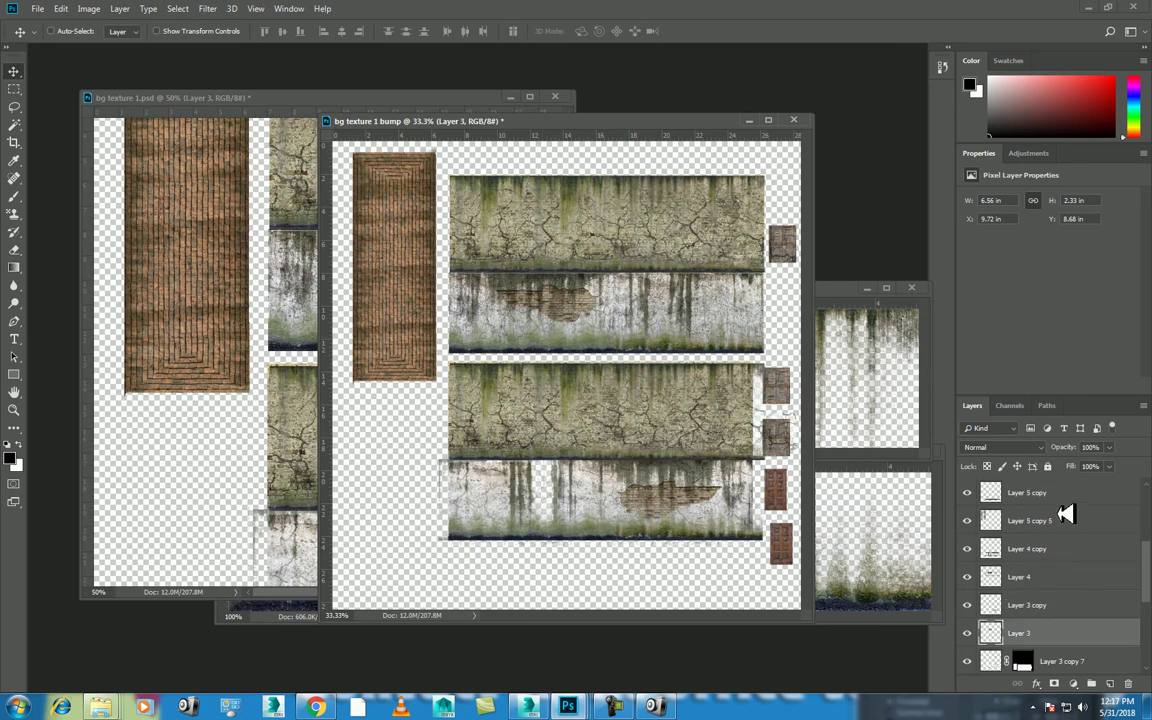
{"action": "scroll", "coordinate": [1066, 522], "scroll_direction": "up", "scroll_amount": 2}
{"action": "scroll", "coordinate": [1066, 522], "scroll_direction": "up", "scroll_amount": 1}
{"action": "left_click", "coordinate": [1070, 578]}
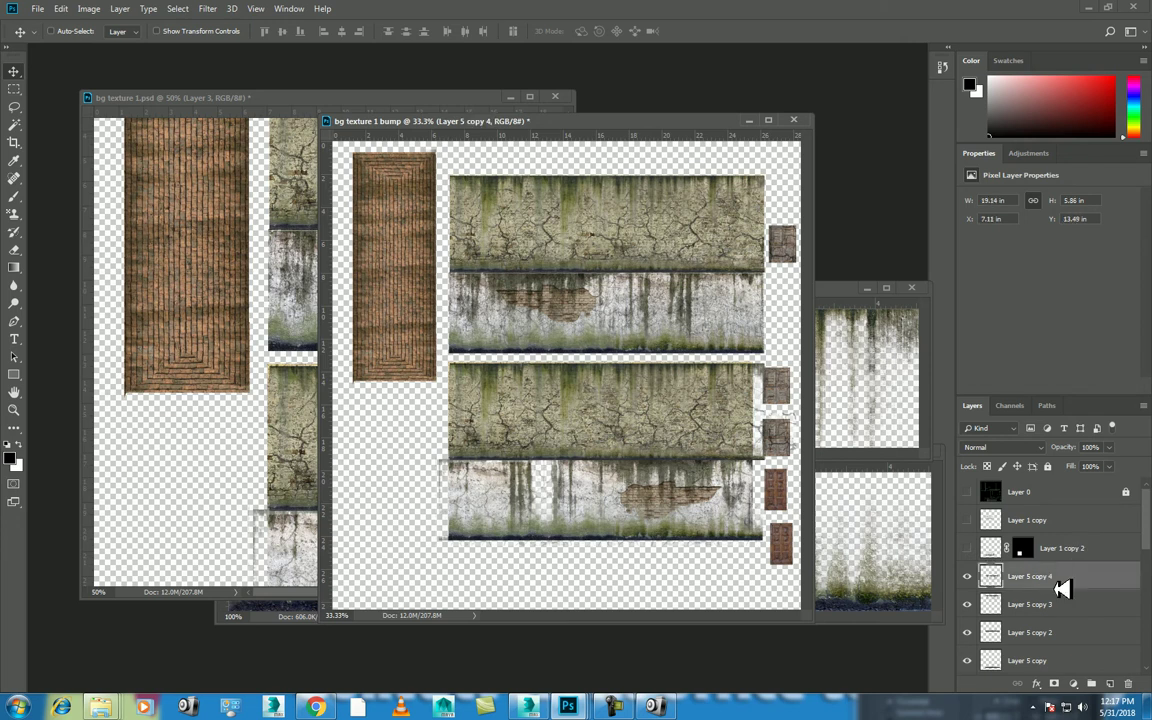
{"action": "left_click", "coordinate": [1076, 683]}
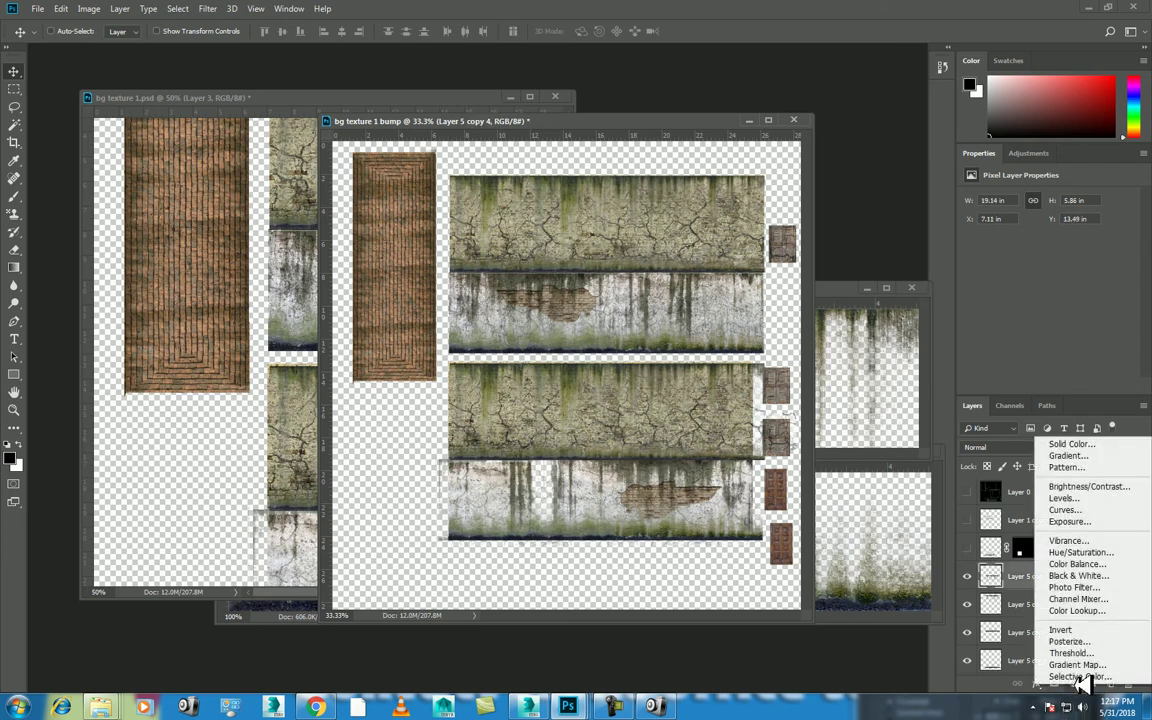
- Desaturate the bump texture and add Brightness/Contrast with brightness 105, contrast 94
{"action": "left_click", "coordinate": [1100, 552]}
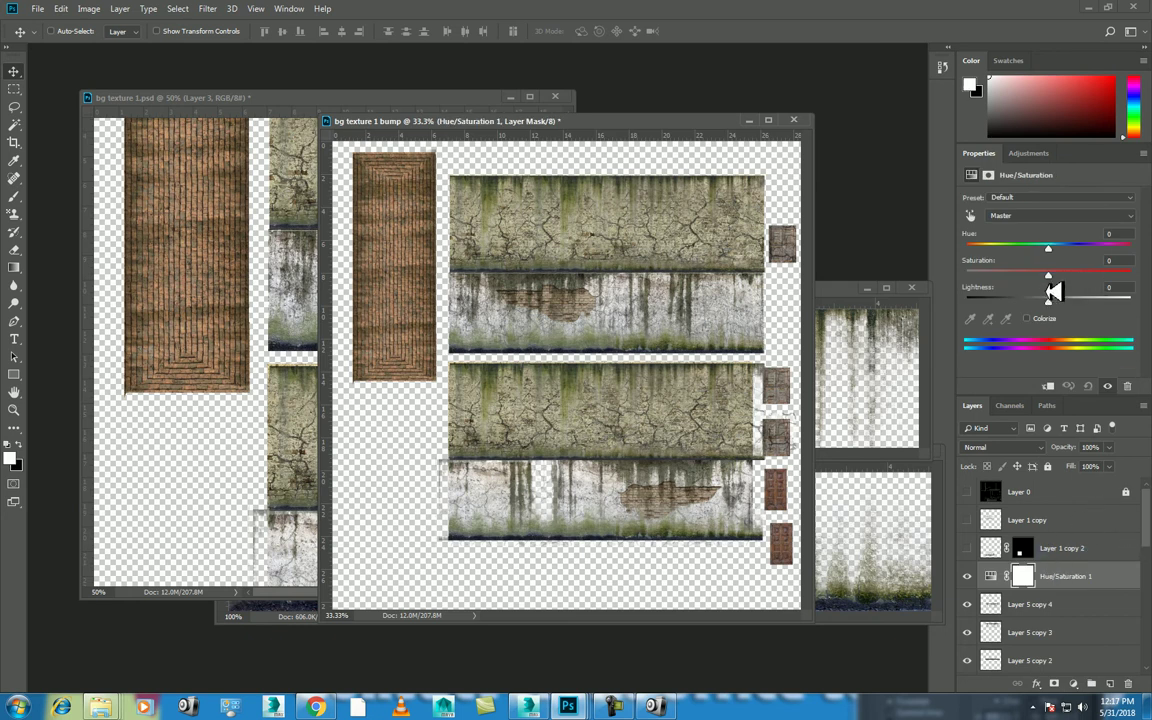
{"action": "left_click_drag", "start_coordinate": [1050, 272], "coordinate": [887, 278]}
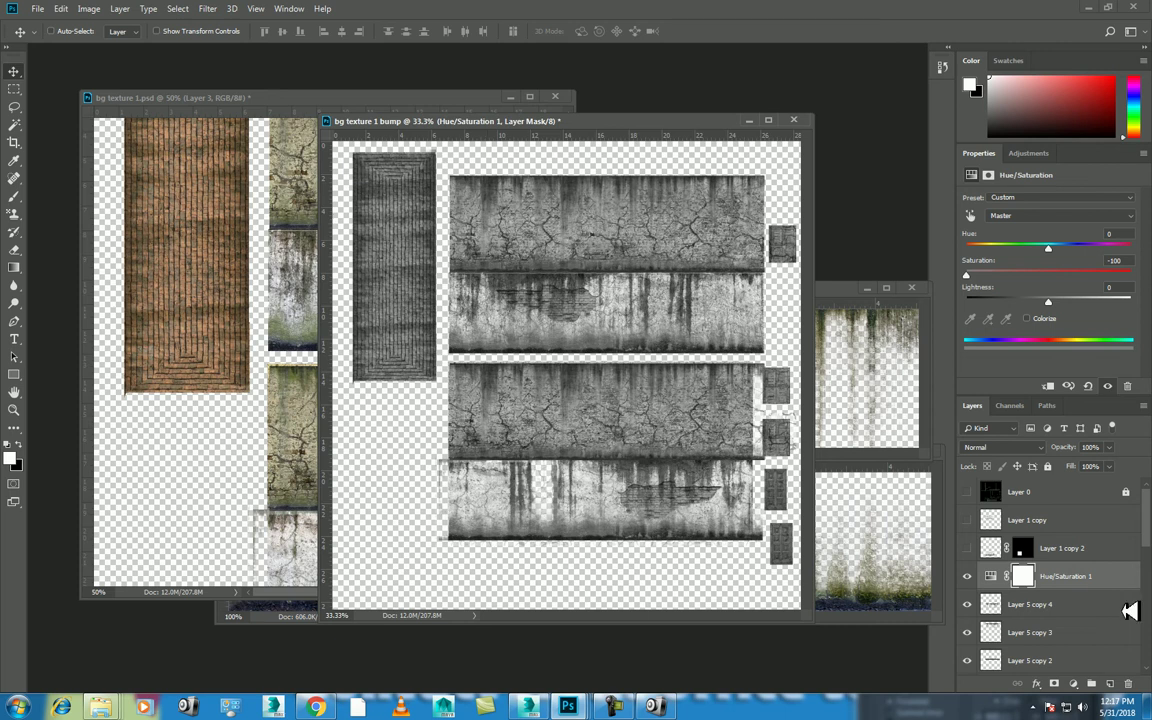
{"action": "left_click", "coordinate": [1074, 684]}
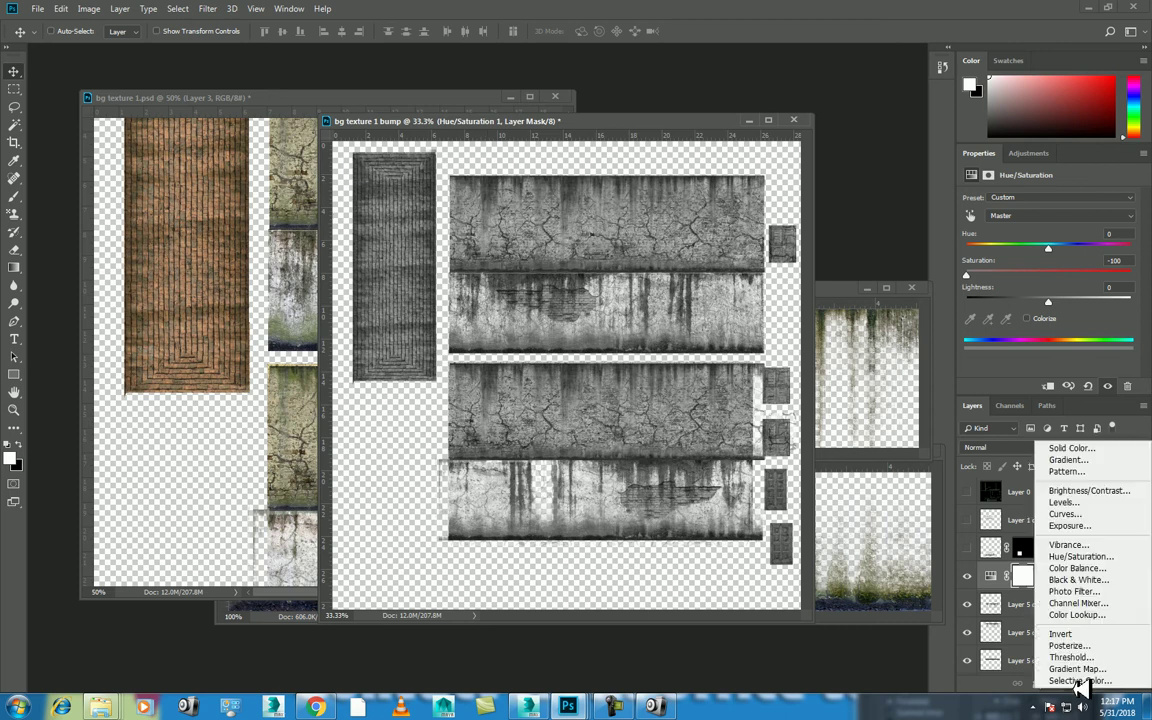
{"action": "left_click", "coordinate": [1111, 489]}
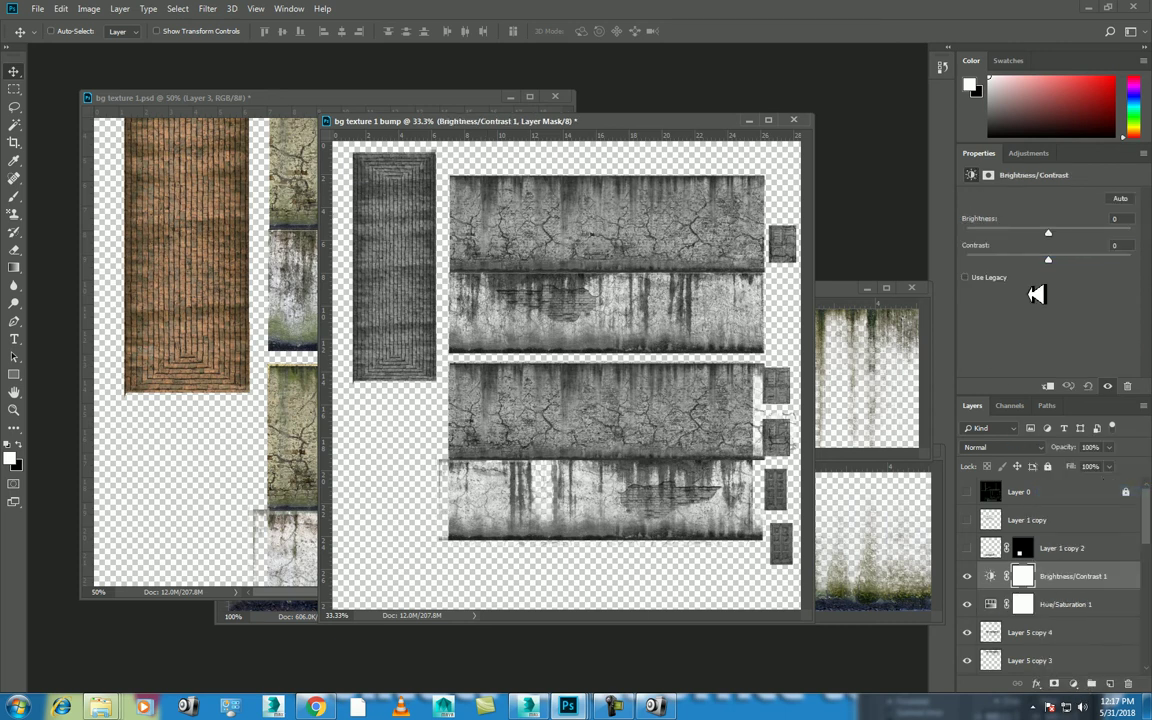
{"action": "mouse_move", "coordinate": [1053, 232]}
{"action": "left_mouse_down"}
{"action": "mouse_move", "coordinate": [987, 239]}
{"action": "mouse_move", "coordinate": [1113, 238]}
{"action": "left_mouse_up"}
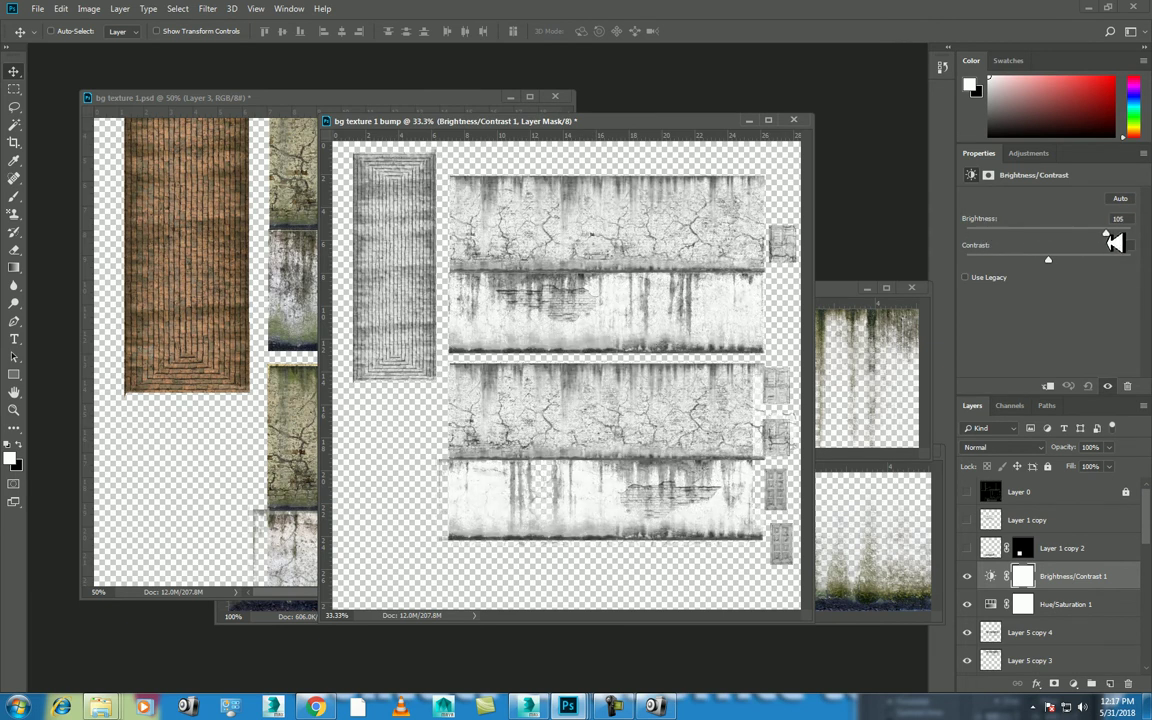
{"action": "mouse_move", "coordinate": [1056, 260]}
{"action": "left_mouse_down"}
{"action": "mouse_move", "coordinate": [1025, 262]}
{"action": "mouse_move", "coordinate": [1117, 262]}
{"action": "left_mouse_up"}
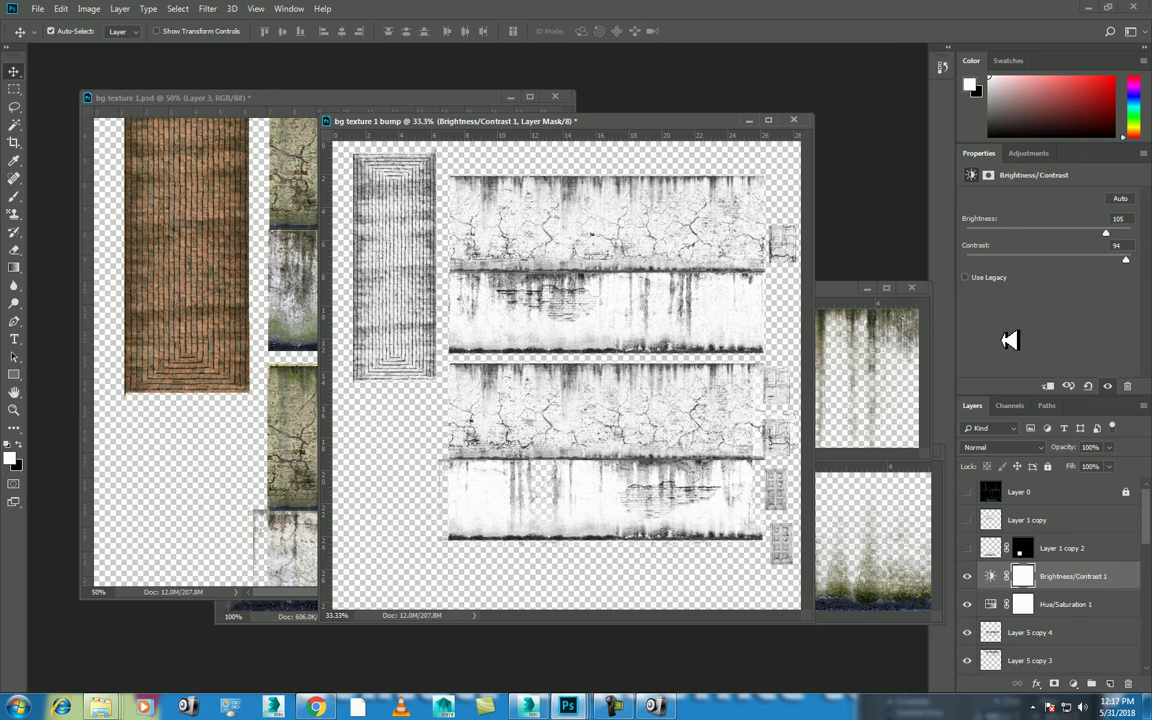
- Save the bump document as bg texture 1 bump.psd, accepting the compatibility prompt
{"action": "key", "text": "ctrl+s"}
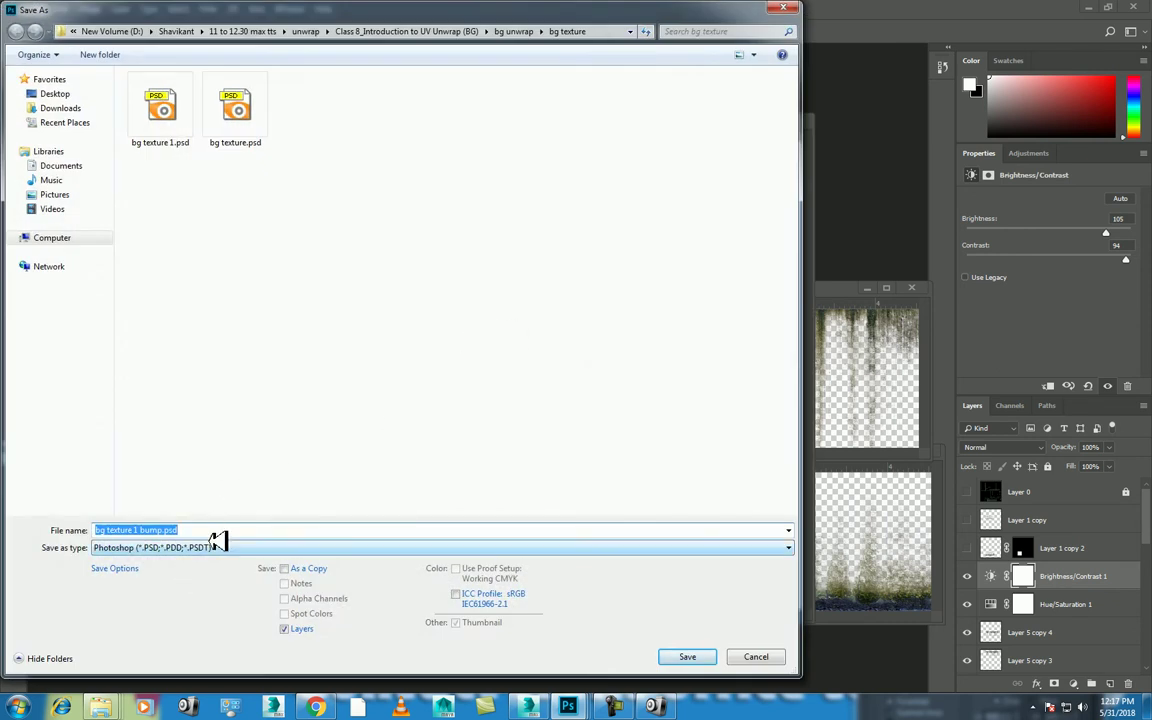
{"action": "left_click", "coordinate": [688, 657]}
{"action": "left_click", "coordinate": [712, 195]}
- Save a JPEG copy as bg texture 1 bump.jpg with default quality settings
{"action": "key", "text": "ctrl+shift+s"}
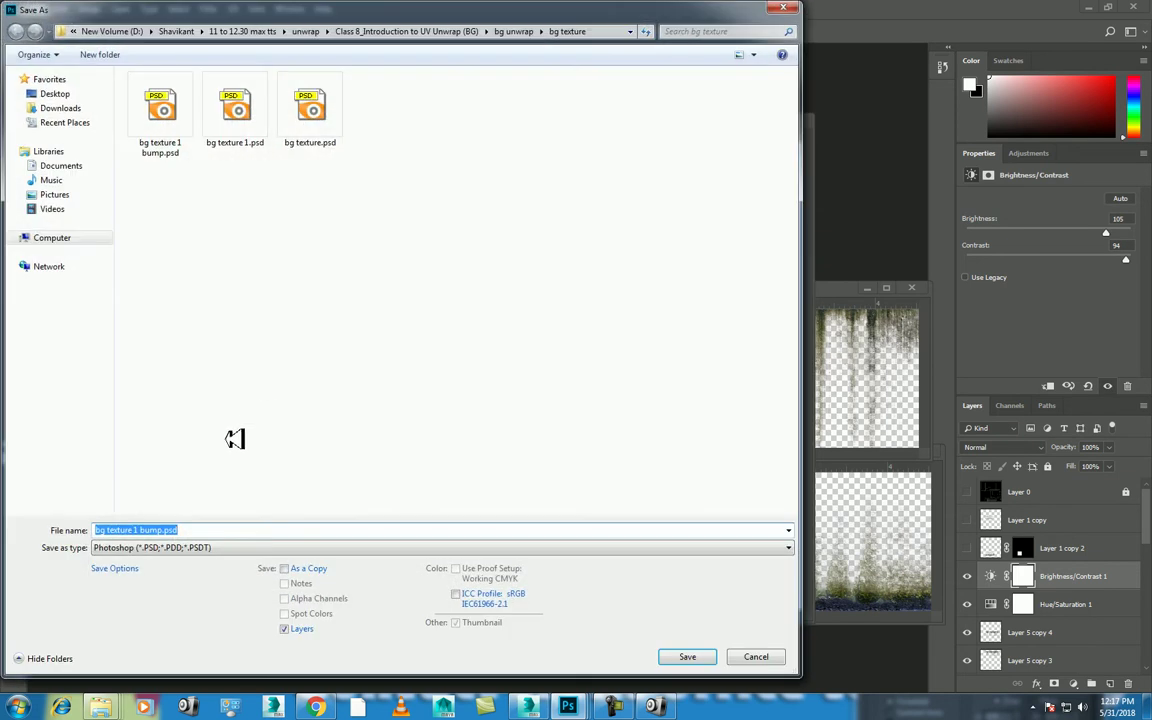
{"action": "key", "text": "Tab"}
{"action": "key", "text": "j"}
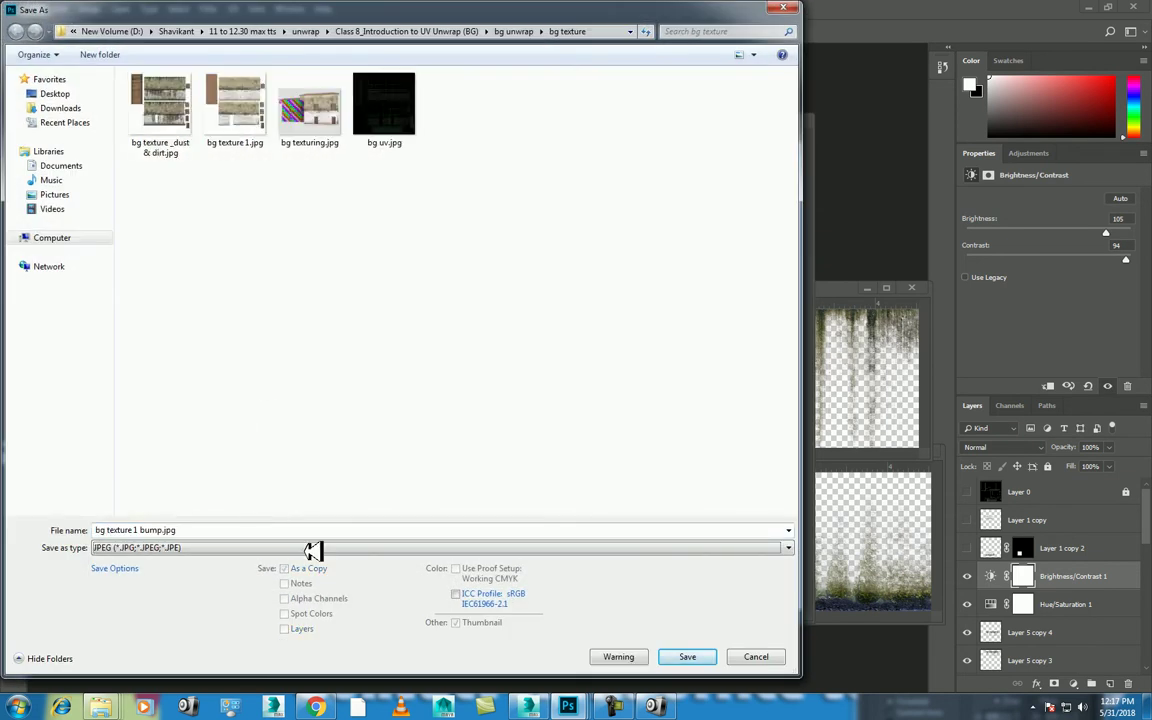
{"action": "left_click", "coordinate": [688, 657]}
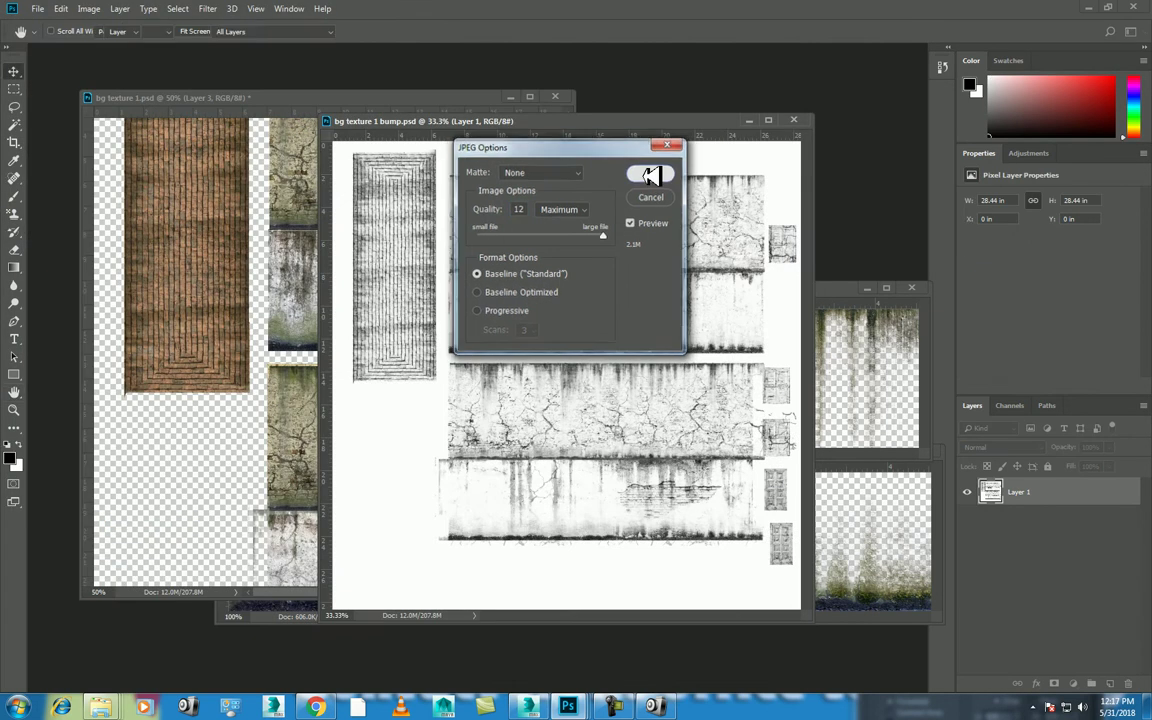
{"action": "left_click", "coordinate": [651, 175]}
{"action": "left_click", "coordinate": [527, 707]}
- Load bg texture 1 bump.jpg as a Bitmap in the 16 - Default Bump slot, shown in viewport
{"action": "left_click", "coordinate": [779, 80]}
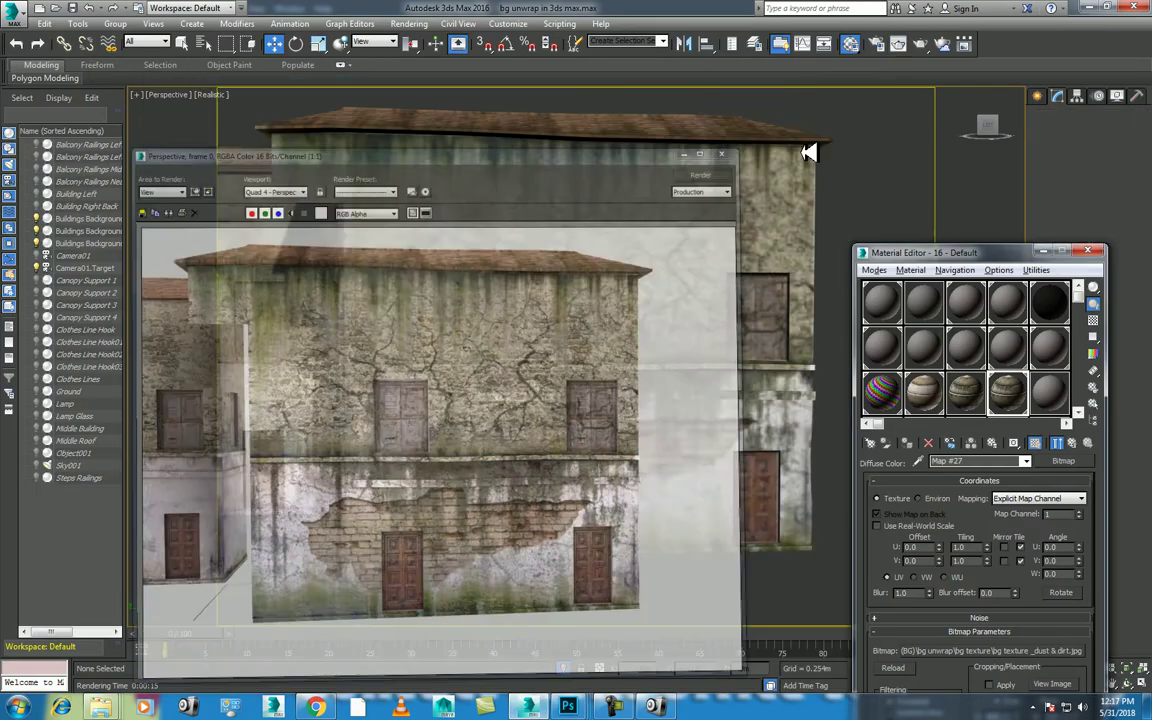
{"action": "left_click_drag", "start_coordinate": [888, 252], "coordinate": [798, 107]}
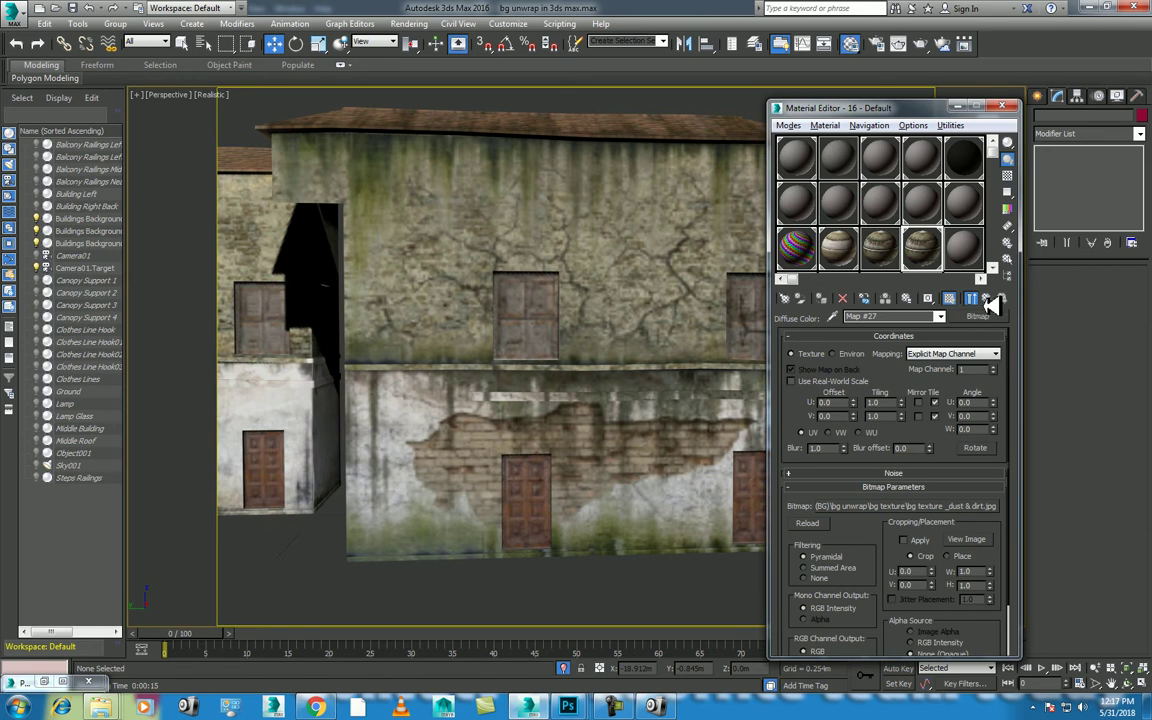
{"action": "left_click", "coordinate": [986, 299]}
{"action": "left_click", "coordinate": [922, 555]}
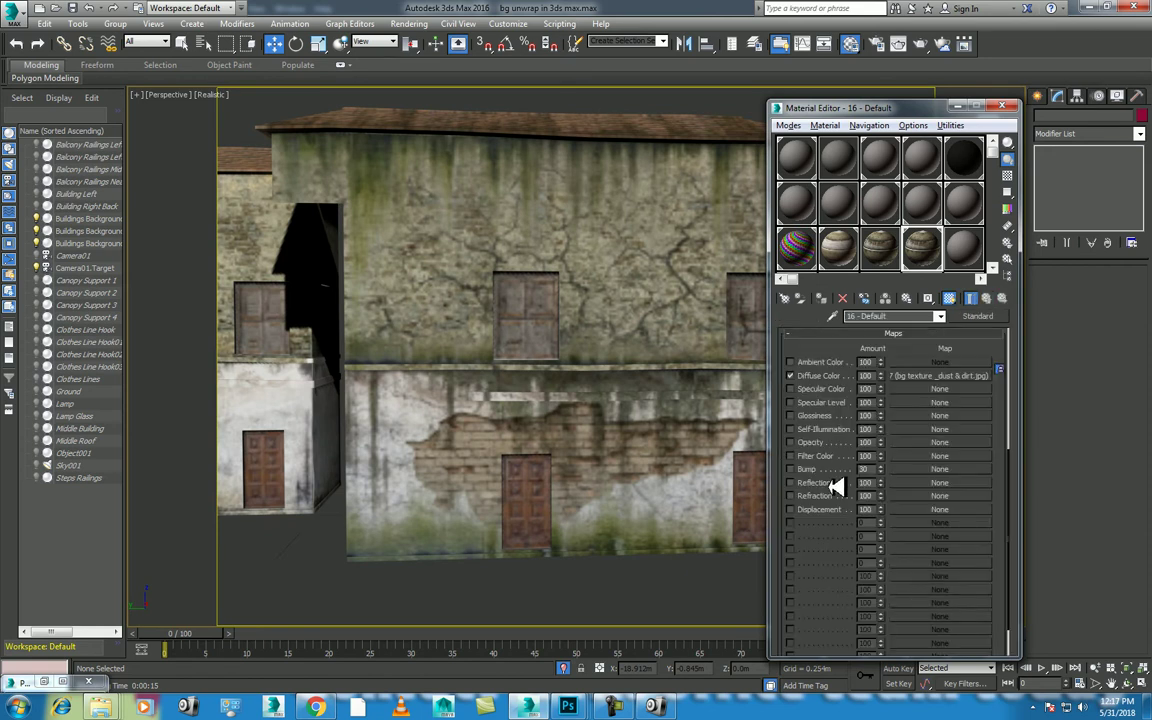
{"action": "left_click", "coordinate": [937, 469]}
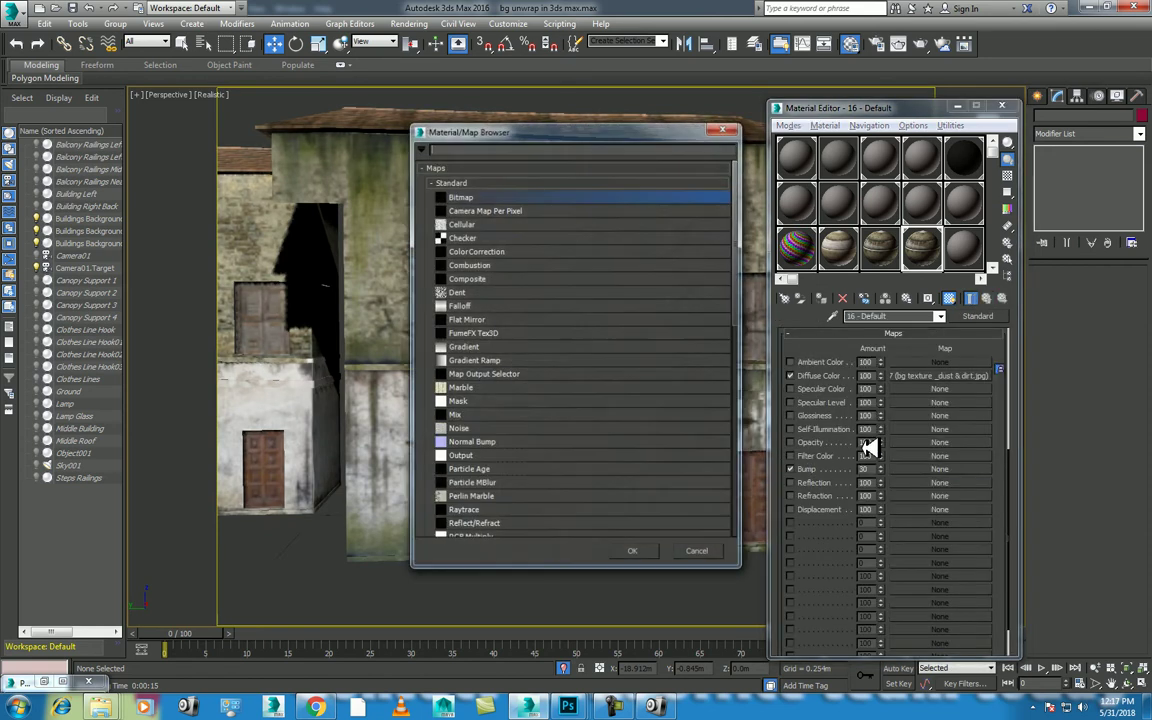
{"action": "double_click", "coordinate": [483, 204]}
{"action": "double_click", "coordinate": [188, 110]}
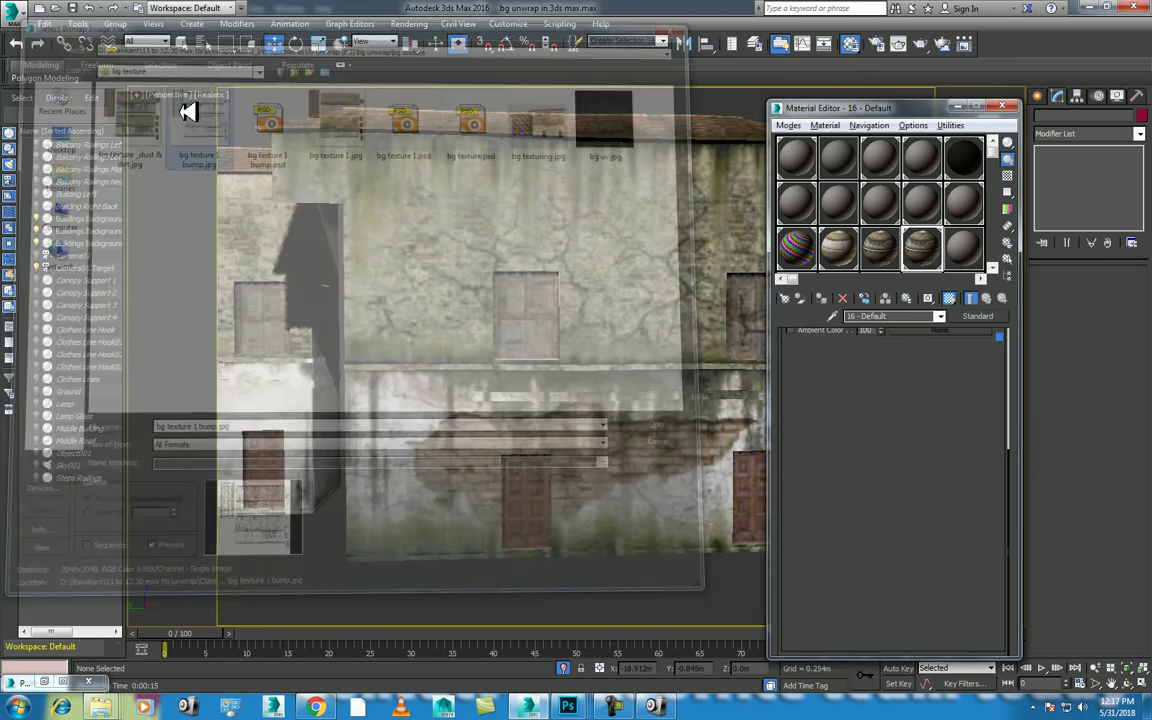
{"action": "left_click", "coordinate": [831, 305]}
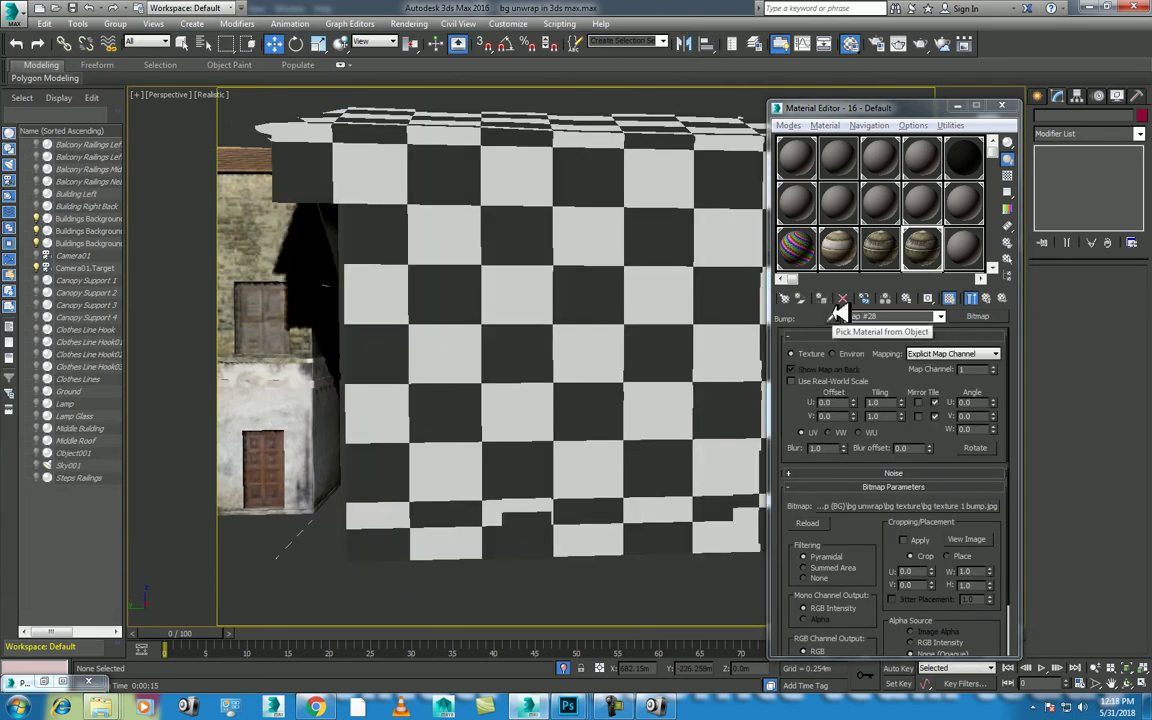
- Preview the bump map on an enlarged material sphere, then return to the Photoshop bump document
{"action": "double_click", "coordinate": [921, 245]}
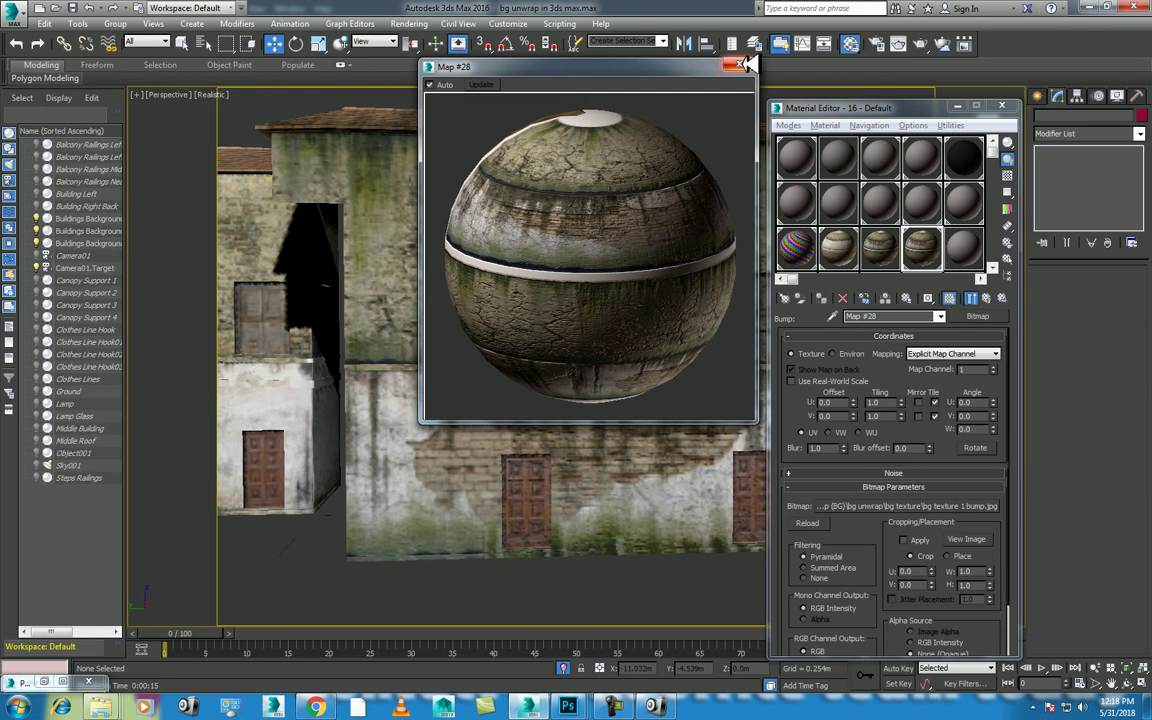
{"action": "left_click", "coordinate": [738, 65]}
{"action": "left_click", "coordinate": [567, 706]}
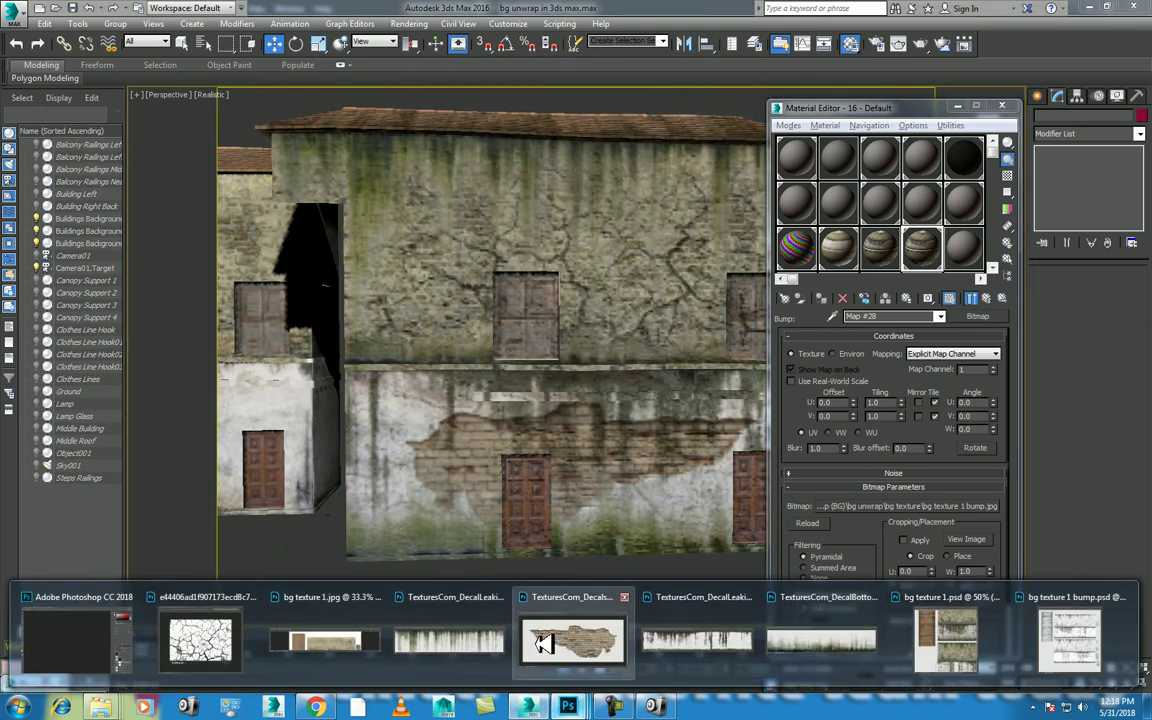
{"action": "left_click", "coordinate": [80, 650]}
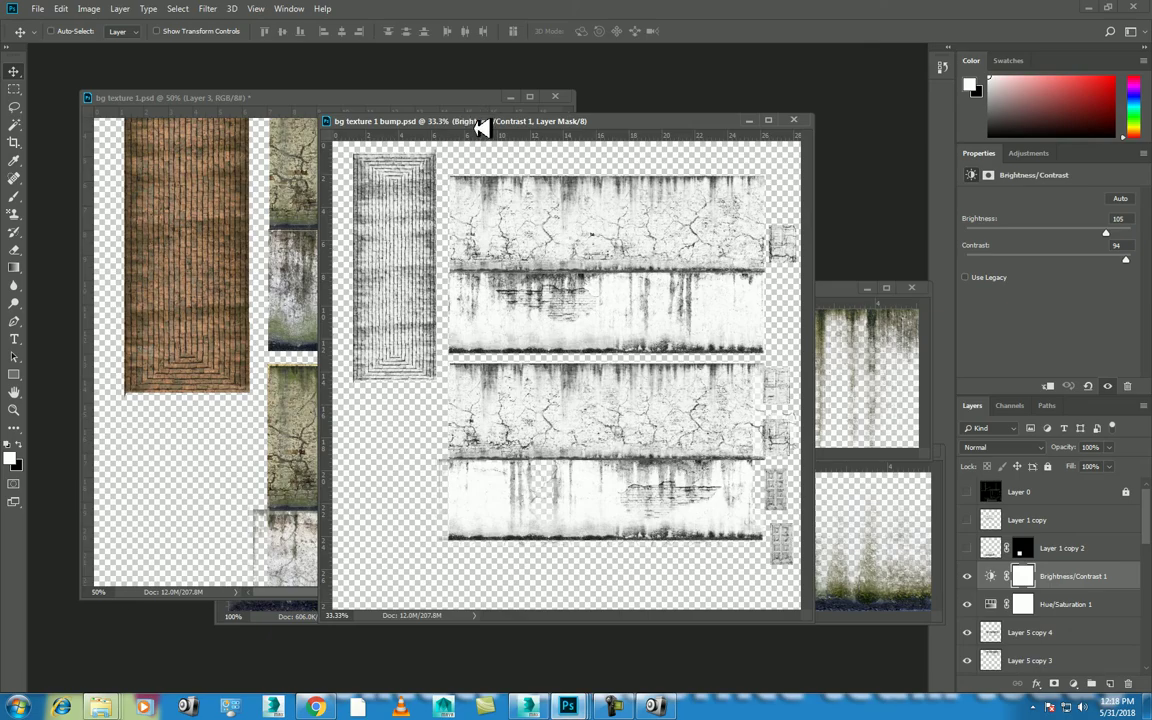
{"action": "left_click_drag", "start_coordinate": [481, 127], "coordinate": [511, 160]}
- Duplicate bg texture 1 as a new document named 'bg texture 1 specular'
{"action": "right_click", "coordinate": [511, 160]}
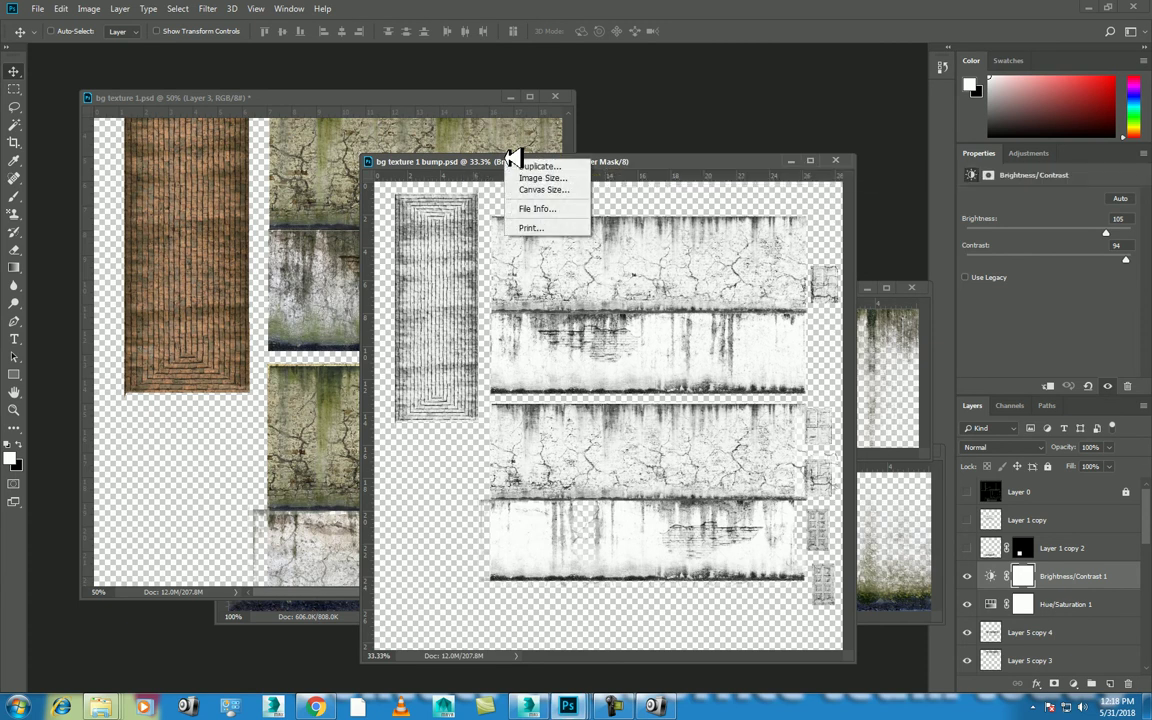
{"action": "double_click", "coordinate": [405, 103]}
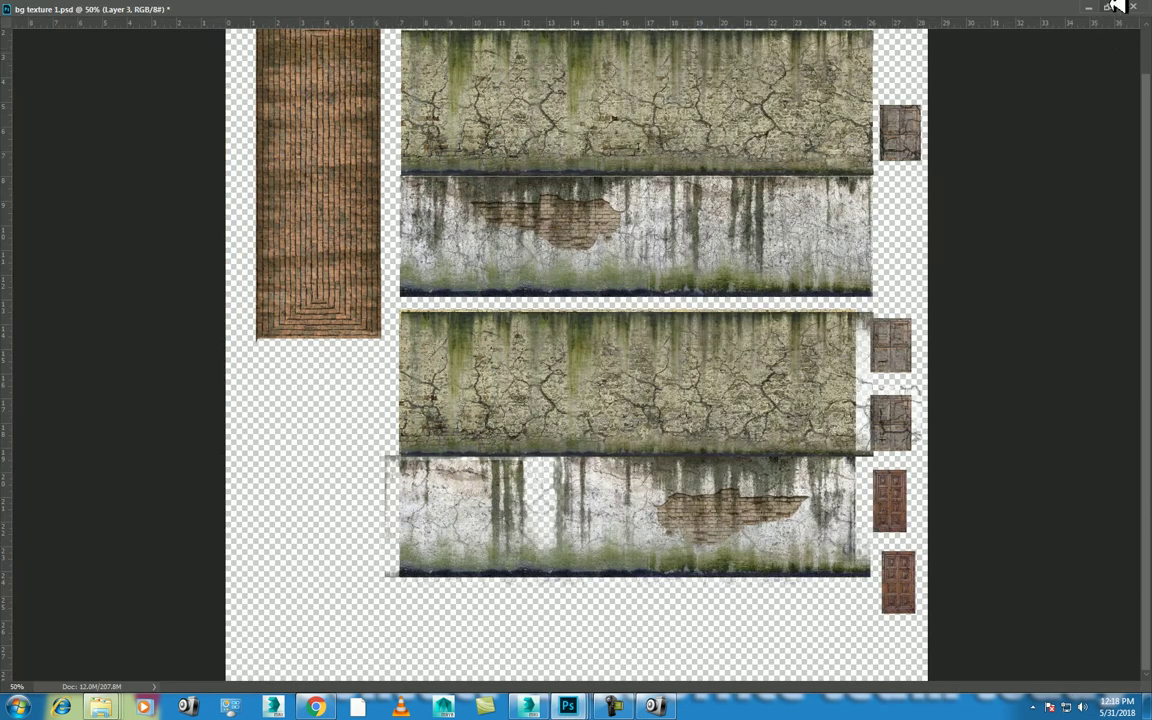
{"action": "left_click", "coordinate": [1110, 7]}
{"action": "right_click", "coordinate": [327, 98]}
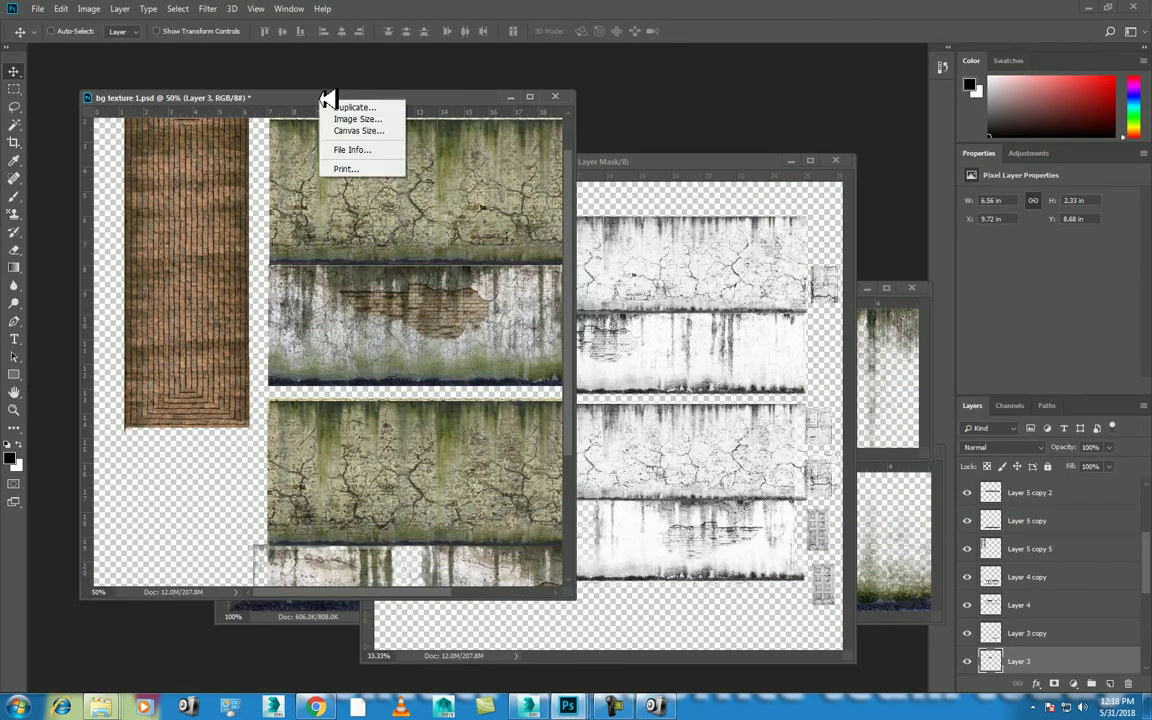
{"action": "left_click", "coordinate": [375, 107]}
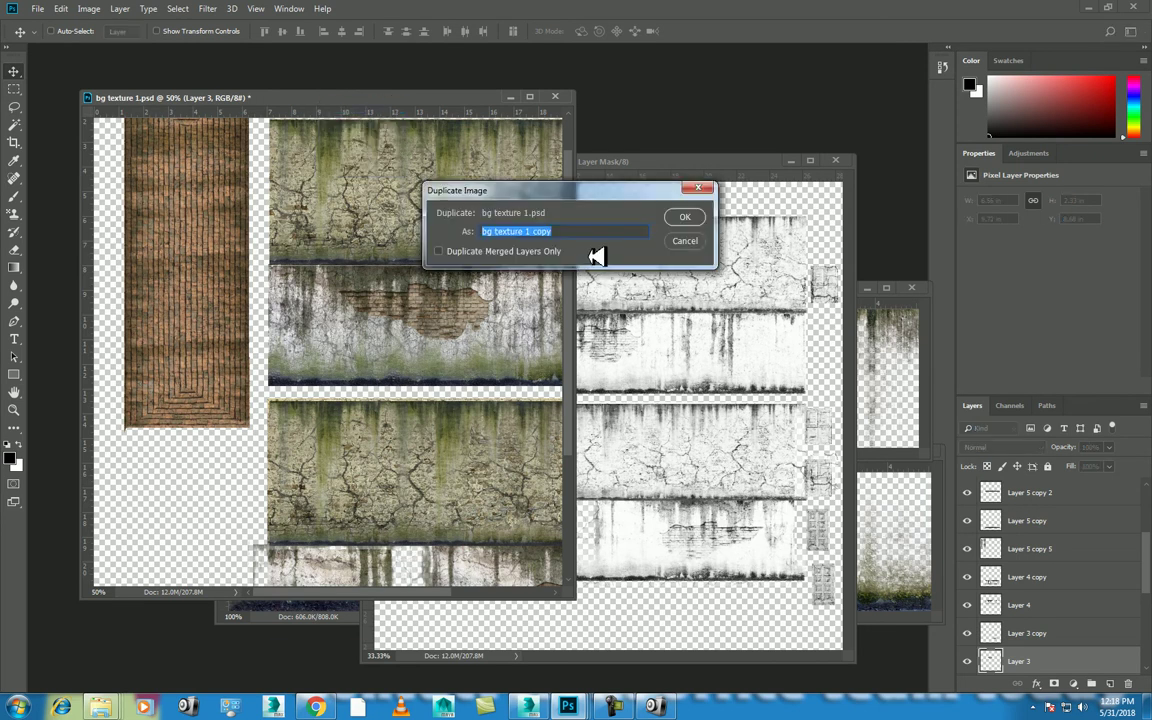
{"action": "left_click", "coordinate": [523, 231]}
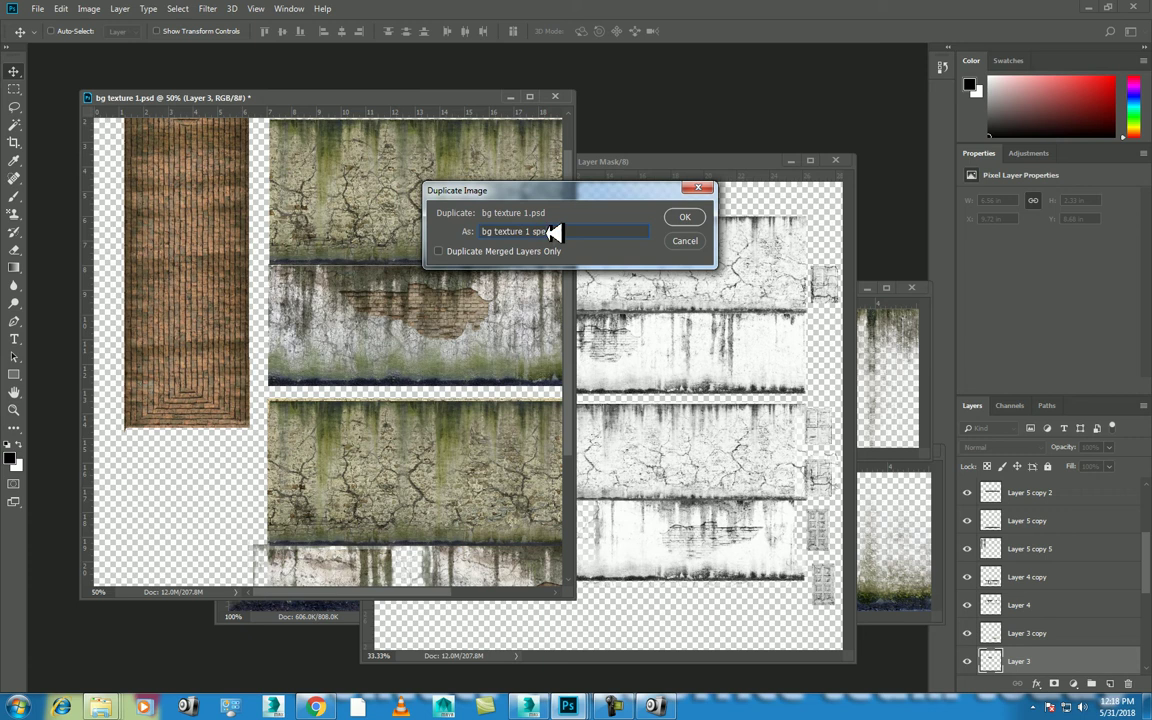
{"action": "type", "text": "cular"}
{"action": "key", "text": "Return"}
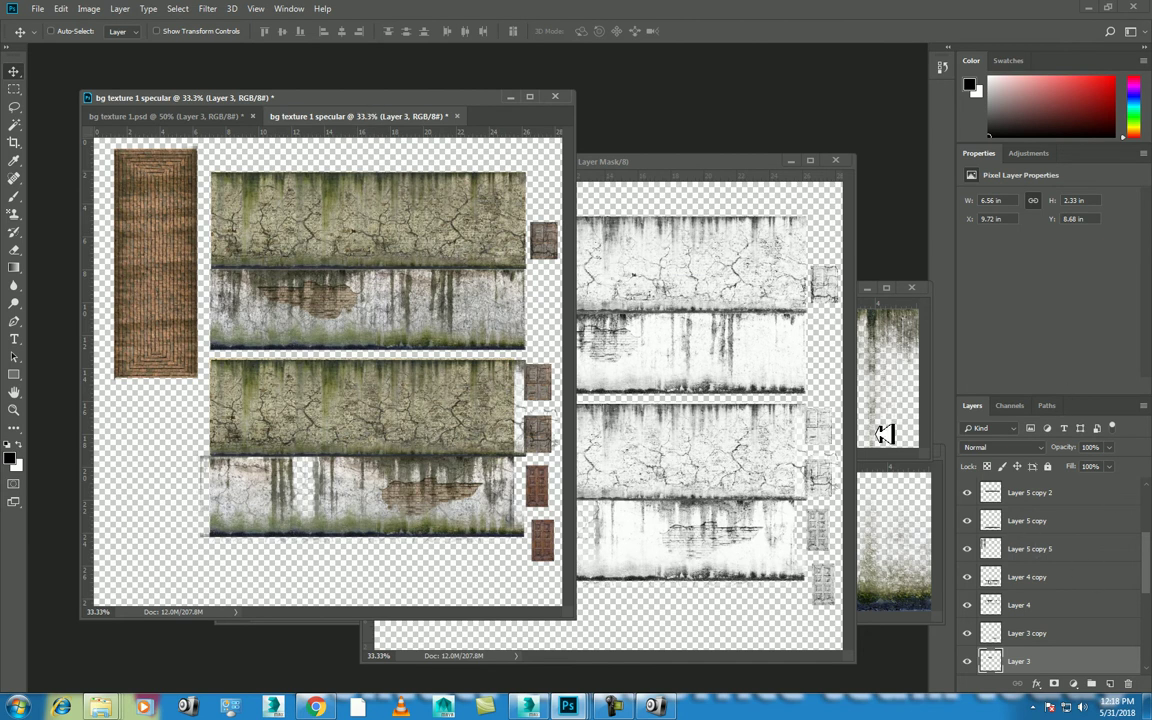
{"action": "key", "text": "ctrl+Tab"}
- Copy the Hue/Saturation and Brightness/Contrast layers into the specular document, above all texture layers
{"action": "left_click", "coordinate": [1077, 519]}
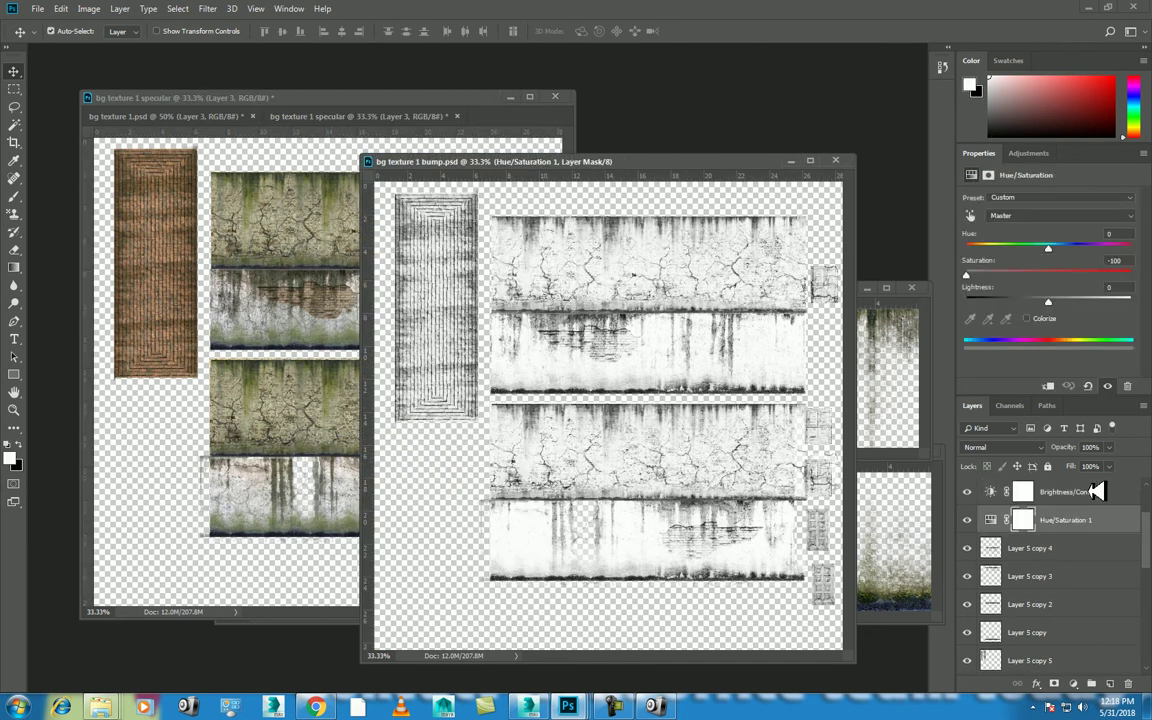
{"action": "left_click", "coordinate": [1095, 490], "text": "shift"}
{"action": "left_click_drag", "start_coordinate": [667, 335], "coordinate": [313, 313]}
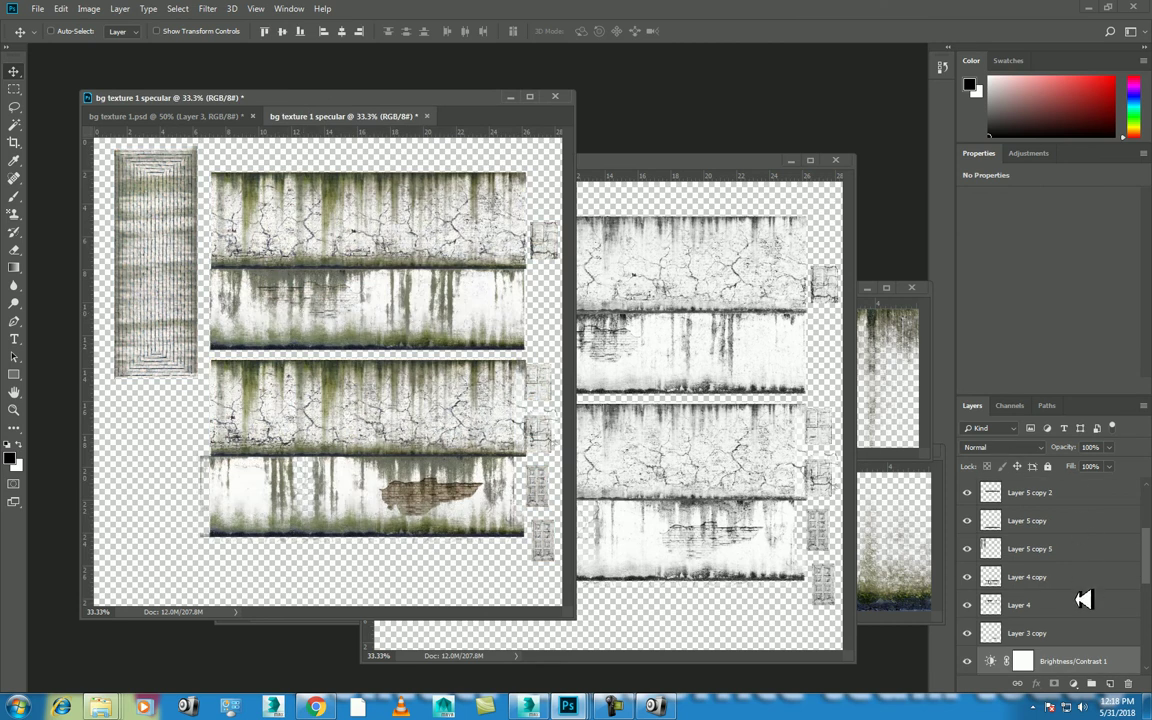
{"action": "mouse_move", "coordinate": [1083, 661]}
{"action": "left_mouse_down"}
{"action": "mouse_move", "coordinate": [1124, 568]}
{"action": "mouse_move", "coordinate": [1097, 488]}
{"action": "left_mouse_up"}
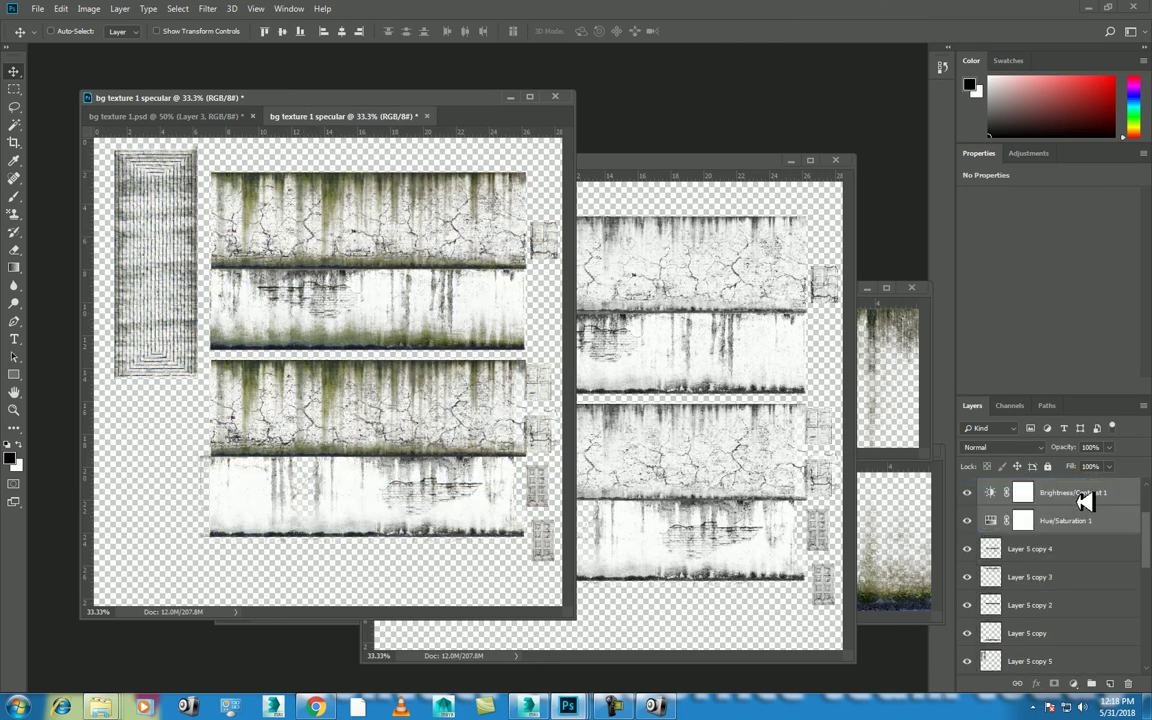
- Darken the specular texture to brightness -161 with contrast 63
{"action": "left_click", "coordinate": [997, 491]}
{"action": "left_click_drag", "start_coordinate": [1116, 236], "coordinate": [998, 243]}
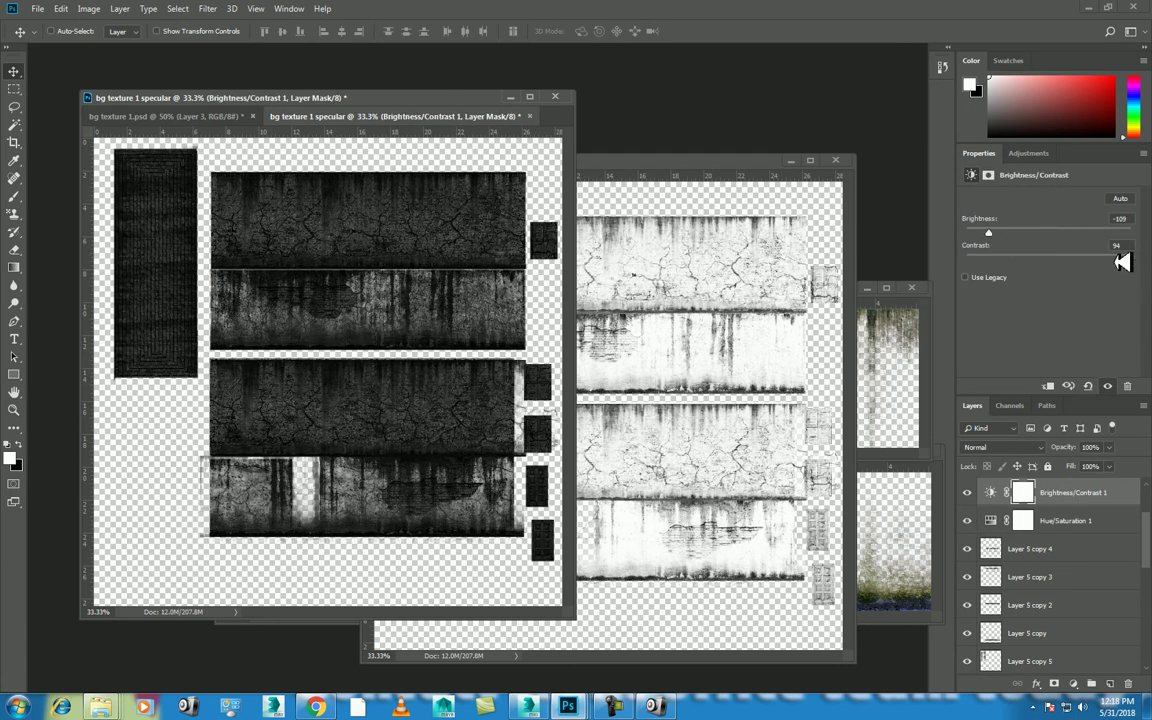
{"action": "mouse_move", "coordinate": [1127, 256]}
{"action": "left_mouse_down"}
{"action": "mouse_move", "coordinate": [1049, 257]}
{"action": "mouse_move", "coordinate": [1100, 259]}
{"action": "left_mouse_up"}
{"action": "left_click_drag", "start_coordinate": [1009, 233], "coordinate": [975, 234]}
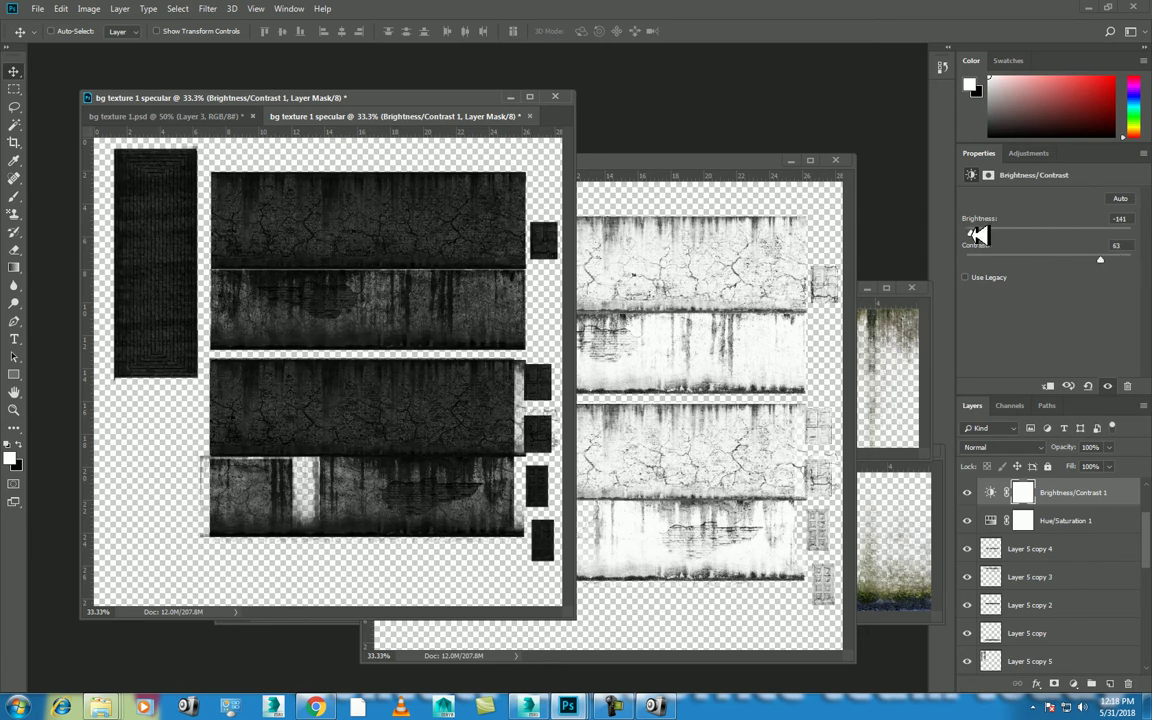
- Save the specular map as bg texture 1 specular.jpg
{"action": "key", "text": "ctrl+s"}
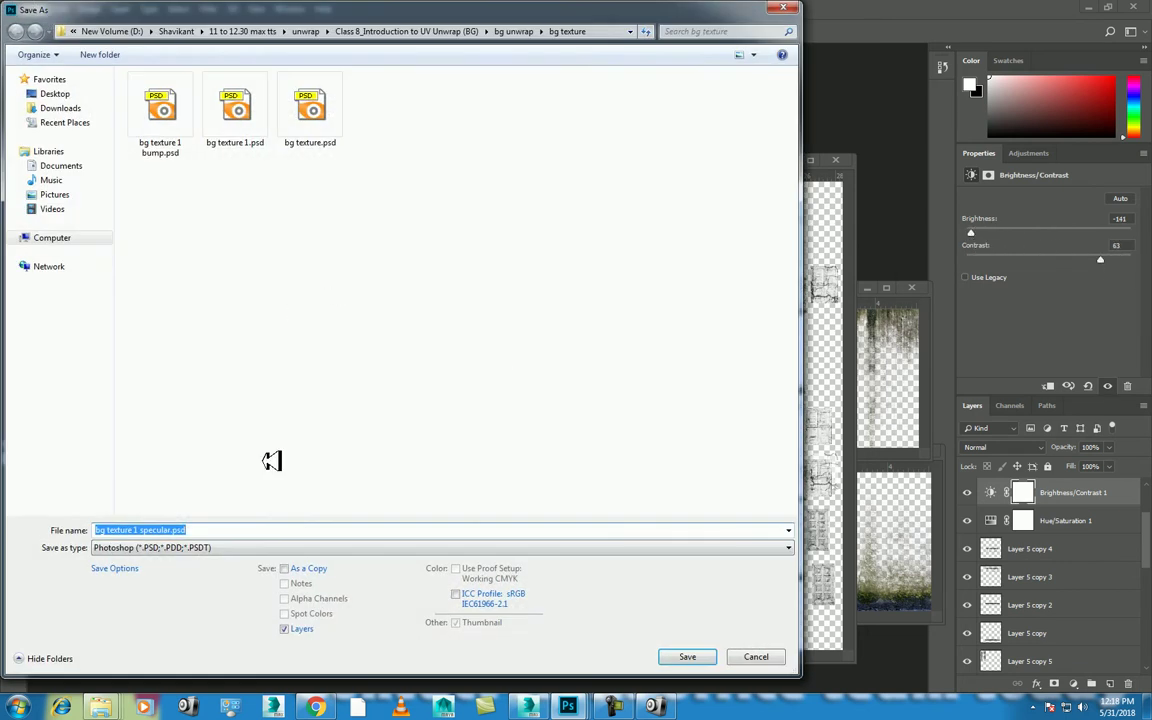
{"action": "left_click", "coordinate": [183, 548]}
{"action": "key", "text": "j"}
{"action": "key", "text": "Return"}
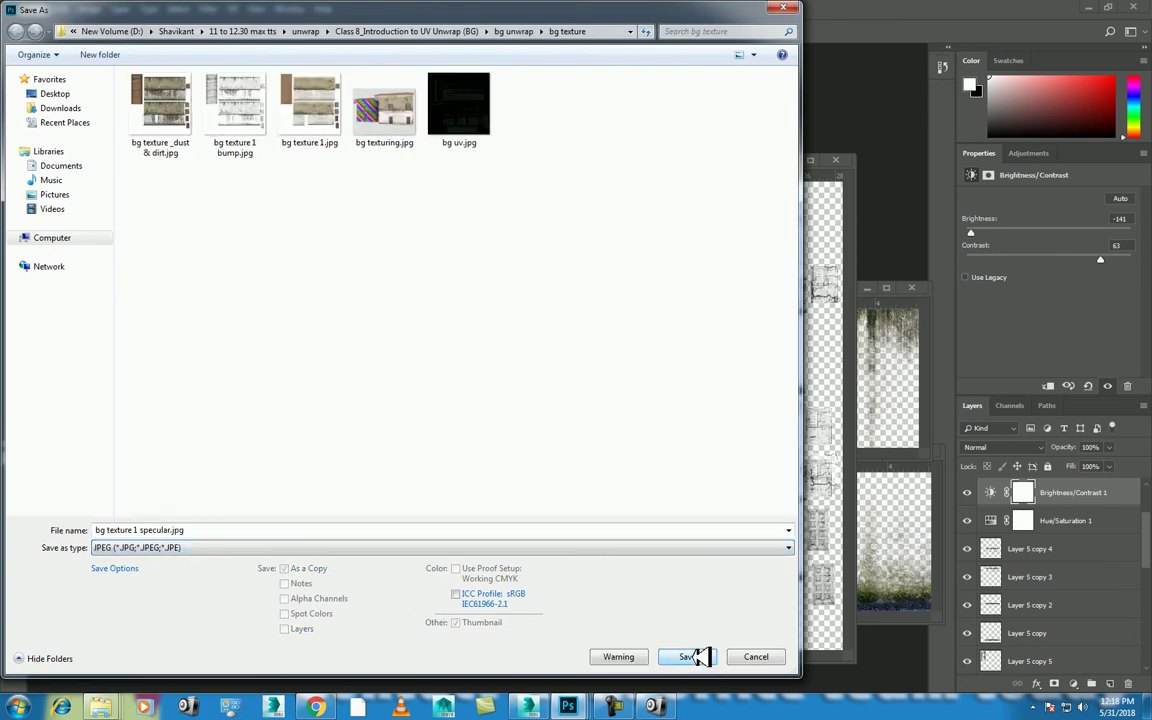
{"action": "left_click", "coordinate": [684, 657]}
{"action": "left_click", "coordinate": [652, 173]}
- Save the layered specular document as bg texture 1 specular.psd
{"action": "key", "text": "ctrl+z"}
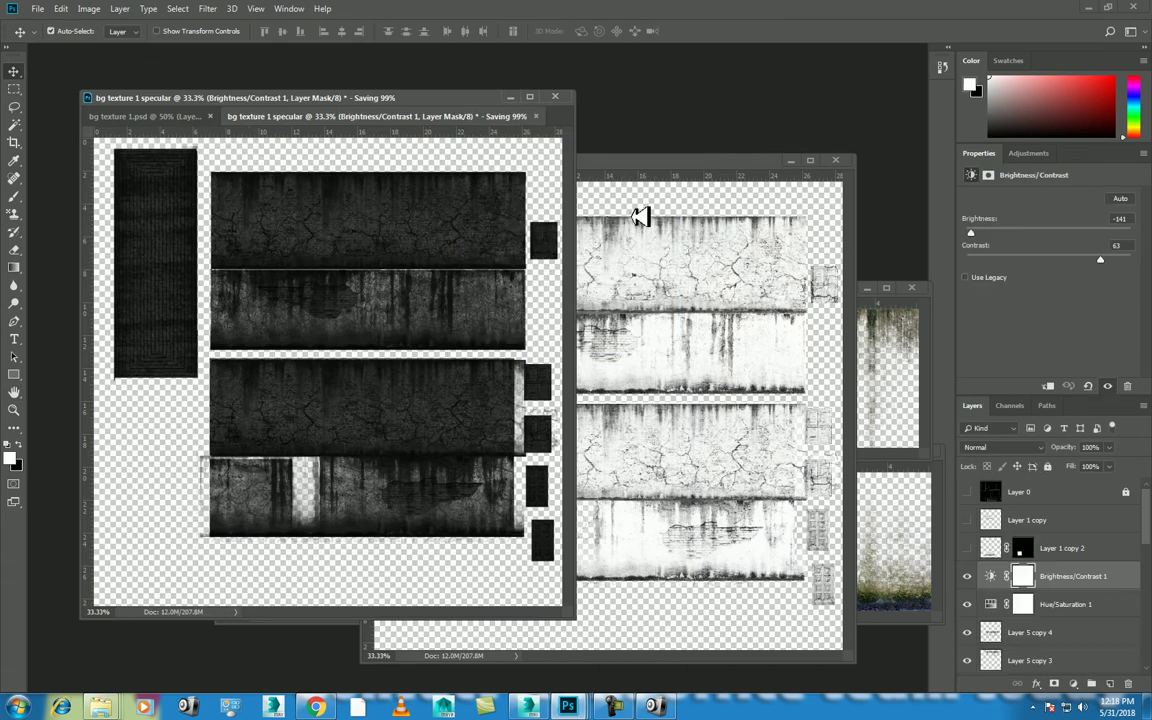
{"action": "key", "text": "ctrl+shift+s"}
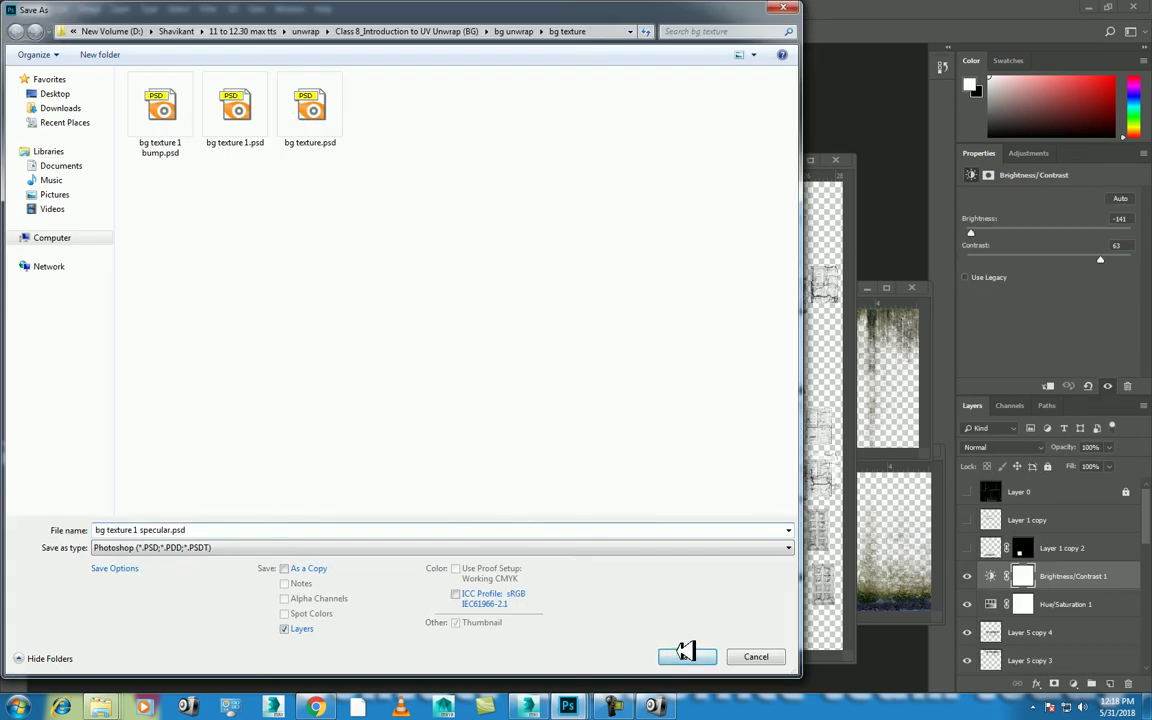
{"action": "left_click", "coordinate": [686, 656]}
{"action": "left_click", "coordinate": [729, 197]}
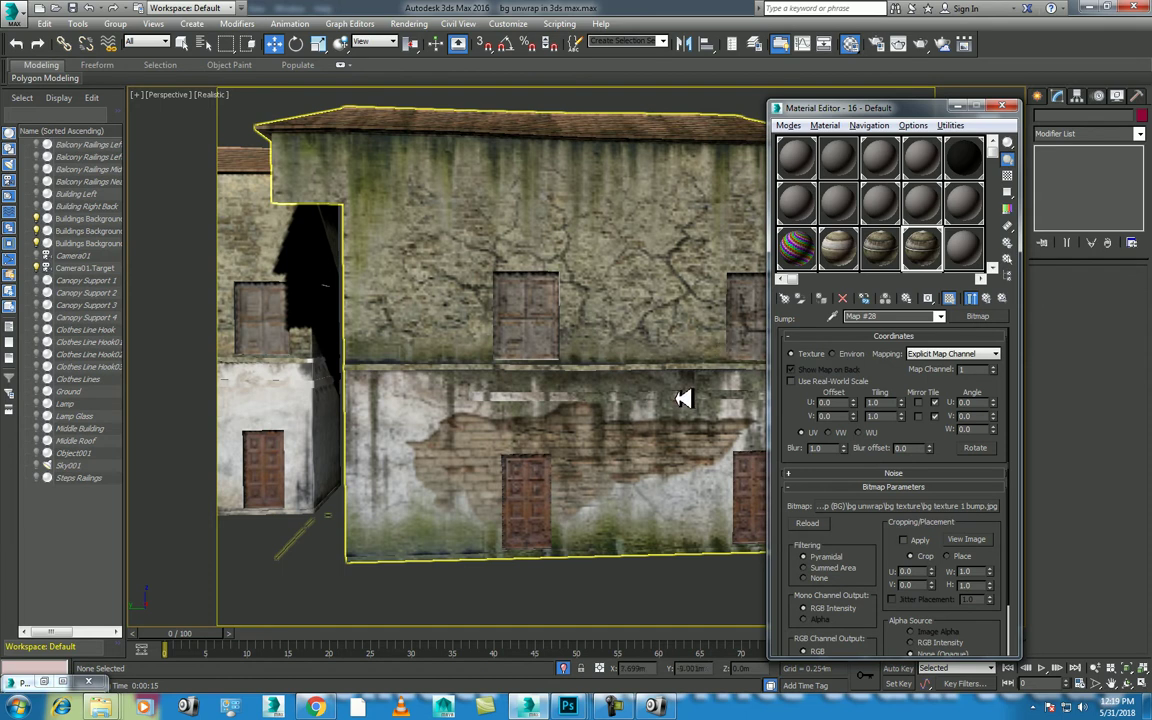
- Render the perspective view, close the render window and material editor, and show four viewports
{"action": "key", "text": "shift+q"}
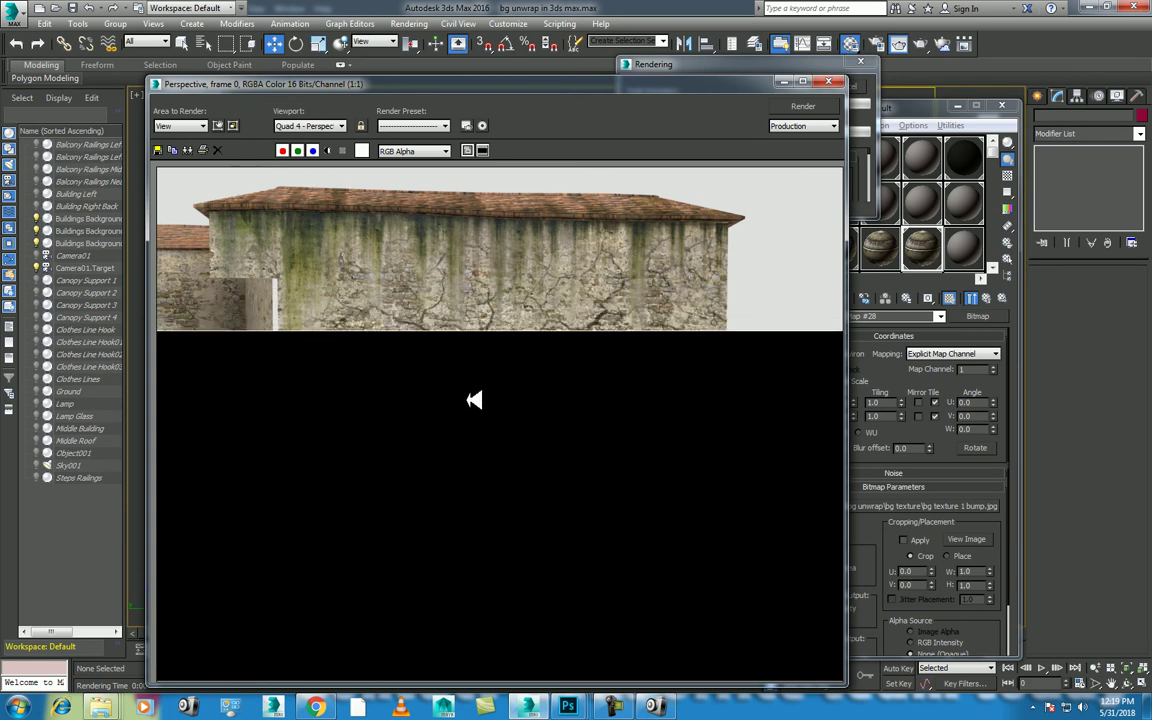
{"action": "left_click", "coordinate": [859, 85]}
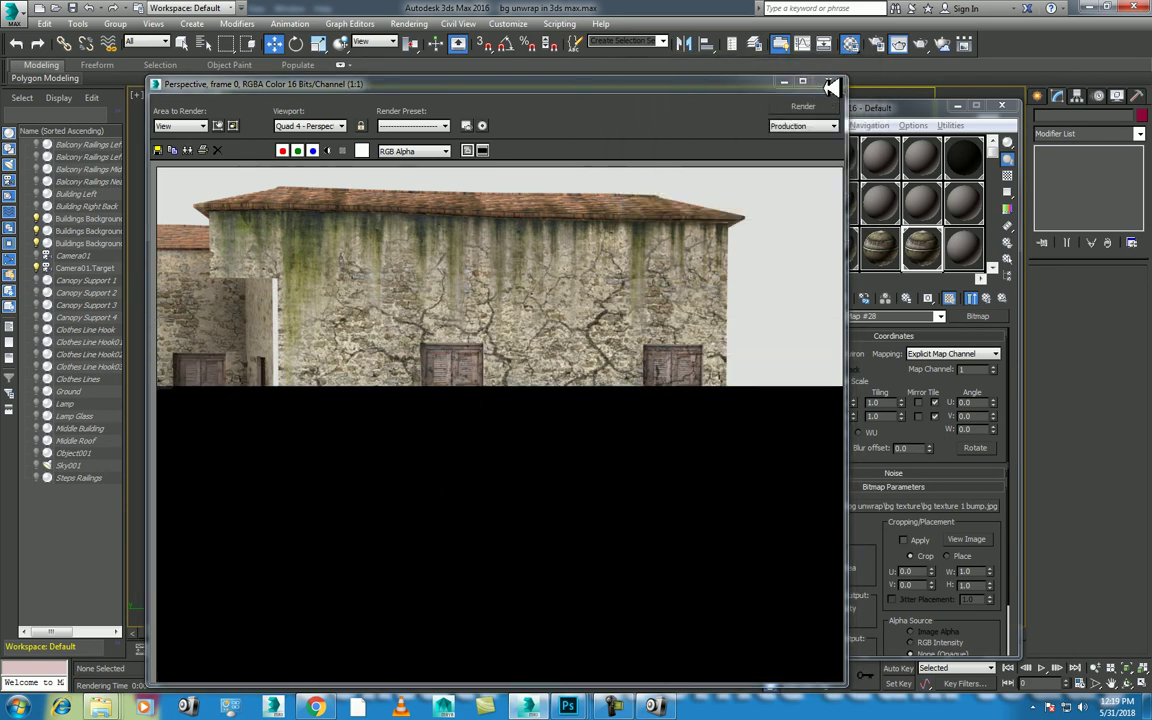
{"action": "left_click", "coordinate": [1002, 105]}
{"action": "key", "text": "alt+w"}
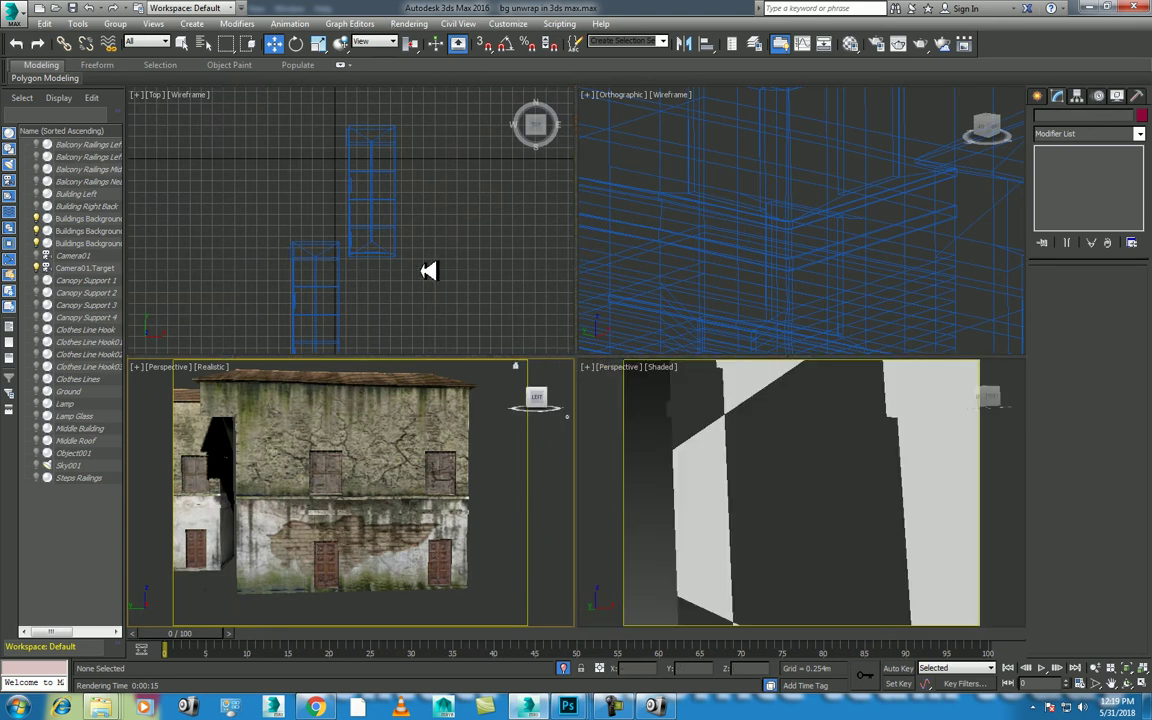
- Unhide all hidden scene objects and check the building and Ground objects
{"action": "right_click", "coordinate": [422, 270]}
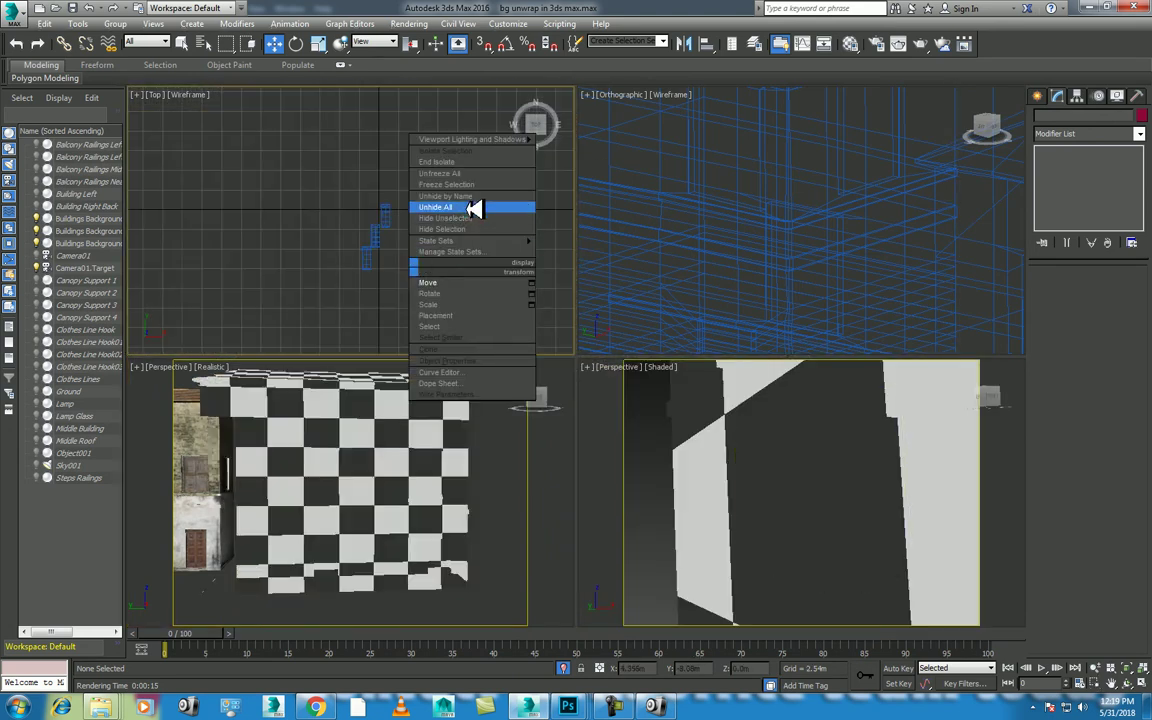
{"action": "left_click", "coordinate": [429, 192]}
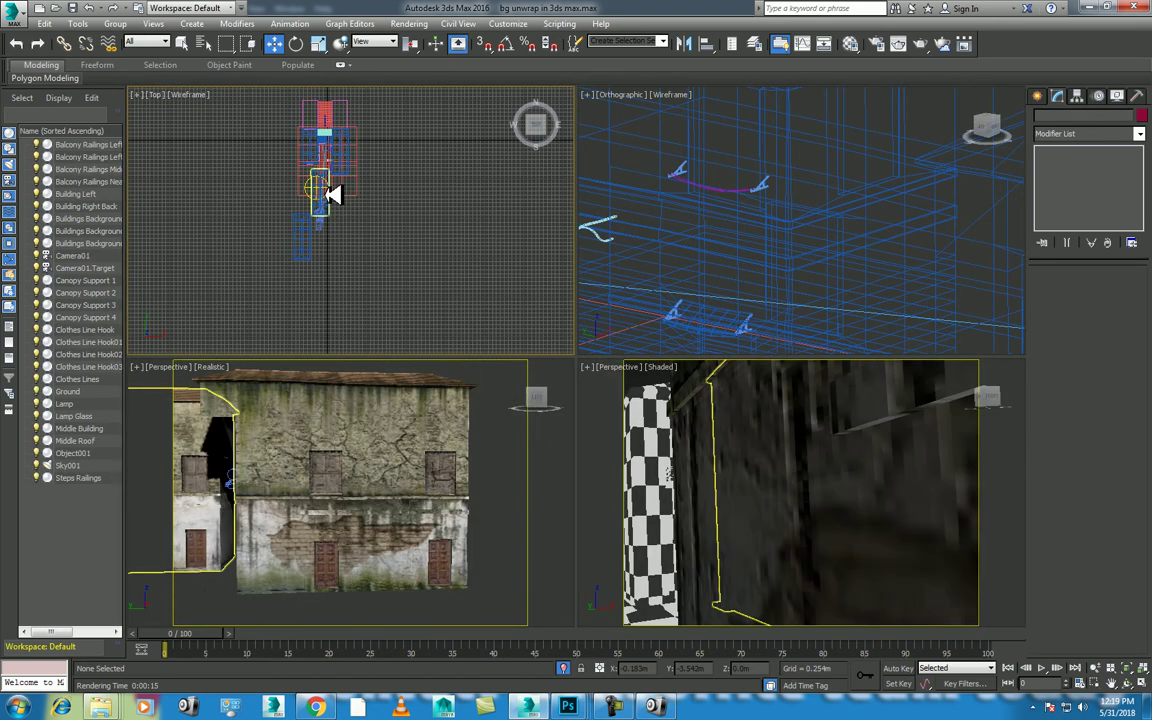
{"action": "left_click", "coordinate": [316, 197]}
{"action": "scroll", "coordinate": [316, 197], "scroll_direction": "up", "scroll_amount": 3}
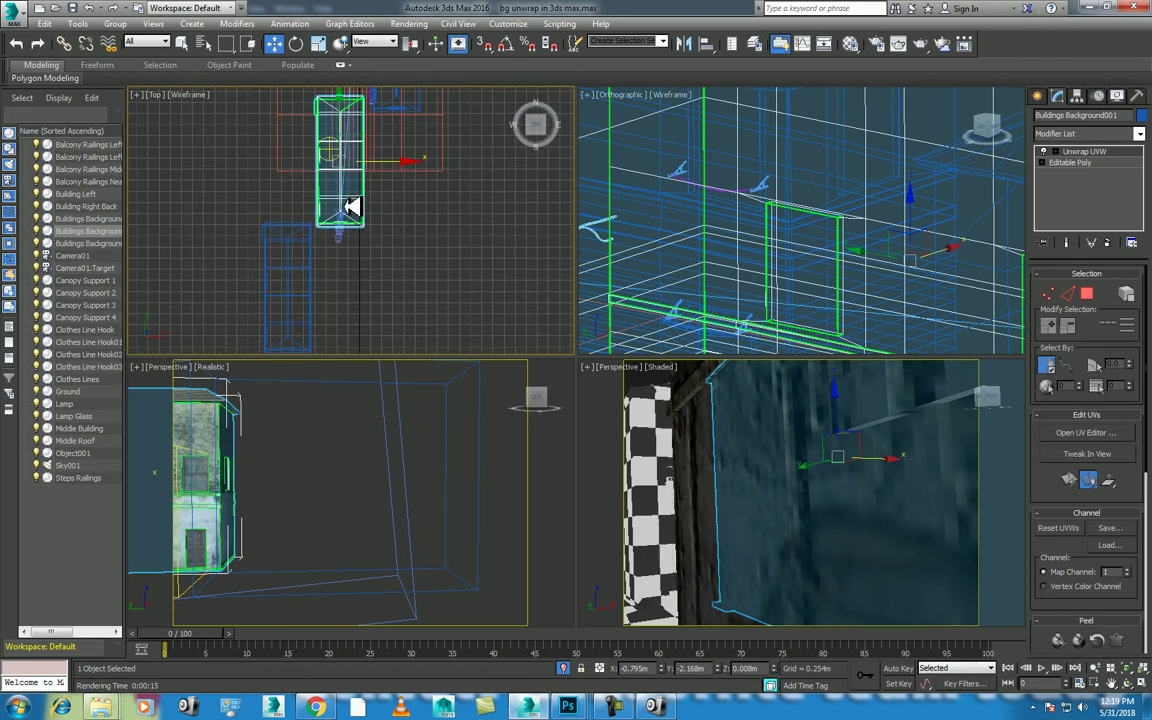
{"action": "scroll", "coordinate": [452, 206], "scroll_direction": "up", "scroll_amount": 2}
{"action": "left_click", "coordinate": [390, 245]}
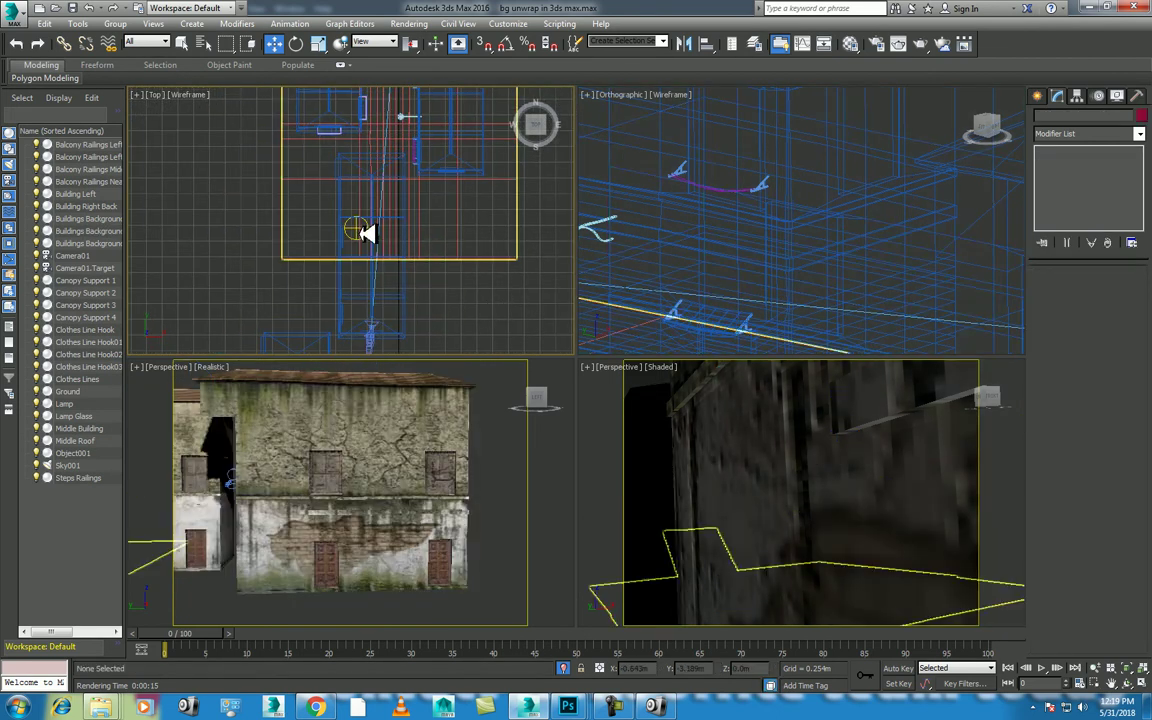
{"action": "left_click", "coordinate": [368, 233]}
- Restrict selection to lights and move Sky001 to X -5.976 m, Y 1.015 m
{"action": "left_click", "coordinate": [150, 43]}
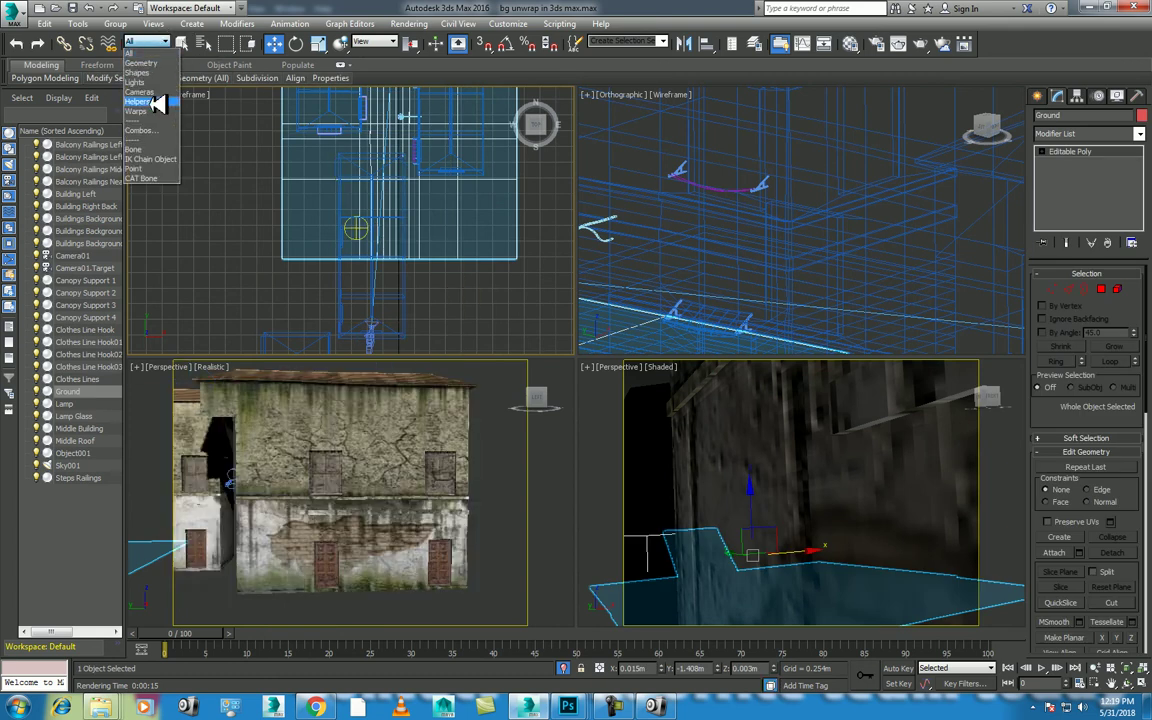
{"action": "left_click", "coordinate": [140, 82]}
{"action": "left_click", "coordinate": [362, 236]}
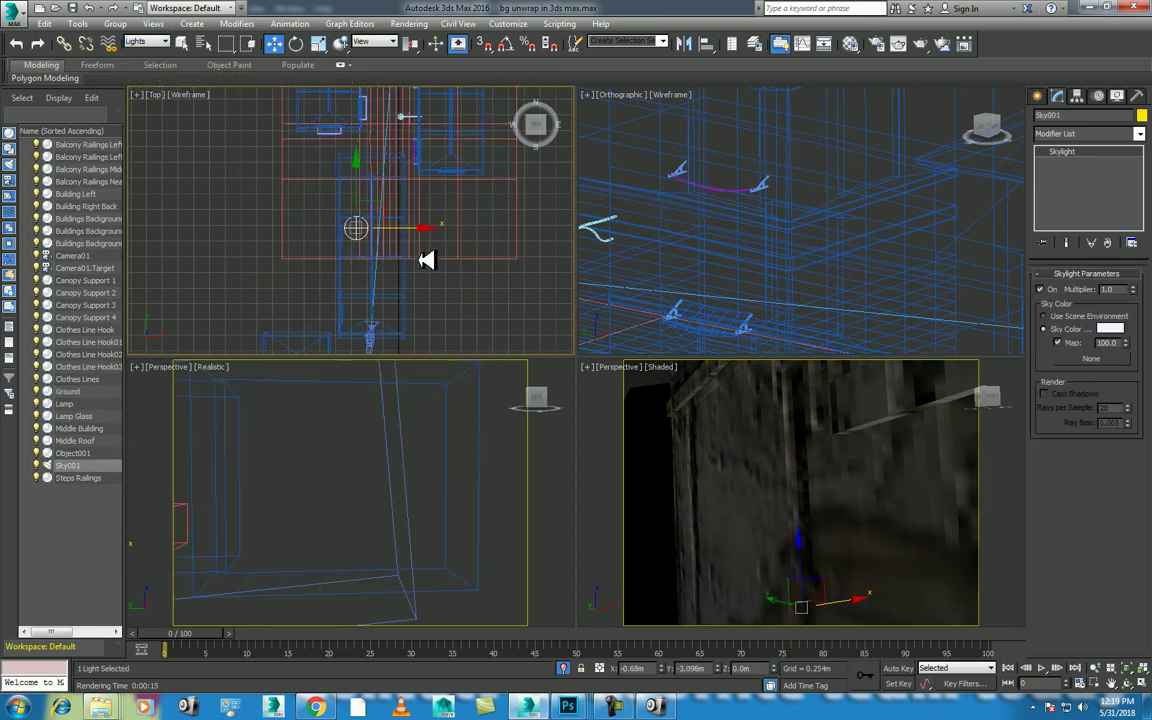
{"action": "scroll", "coordinate": [426, 260], "scroll_direction": "down", "scroll_amount": 3}
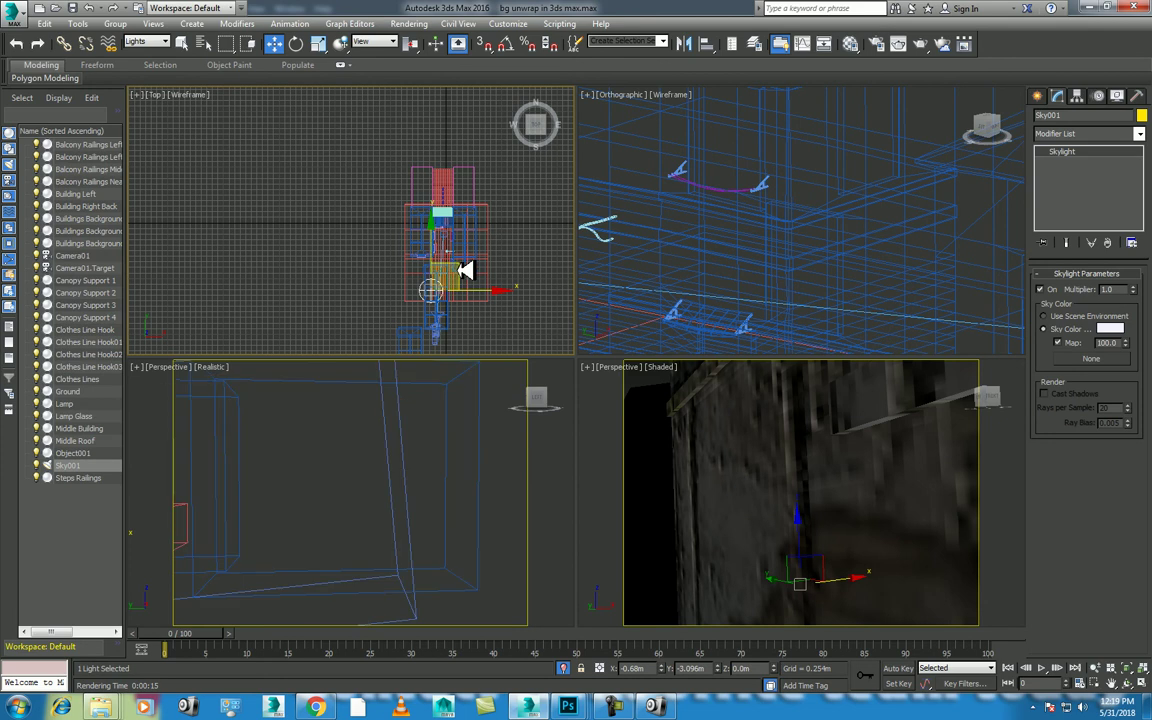
{"action": "left_click_drag", "start_coordinate": [466, 270], "coordinate": [372, 206]}
- Activate the realistic perspective view and bring up the Standard light types
{"action": "right_click", "coordinate": [800, 455]}
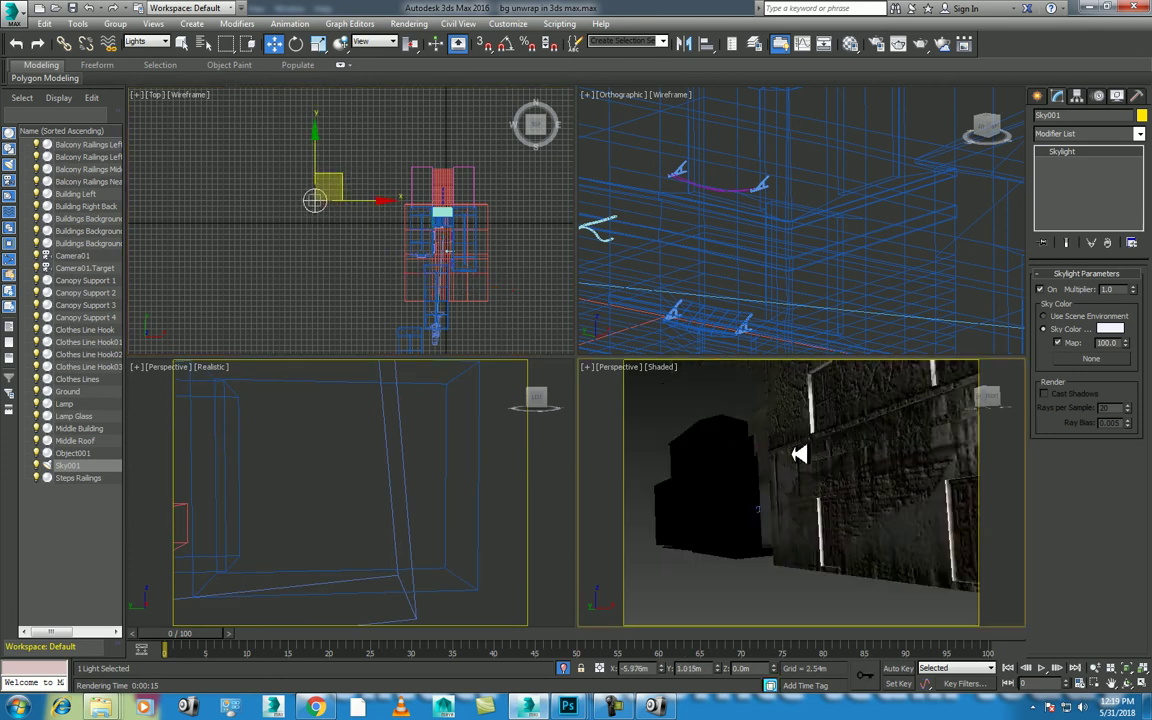
{"action": "scroll", "coordinate": [800, 455], "scroll_direction": "down", "scroll_amount": 5}
{"action": "right_click", "coordinate": [489, 480]}
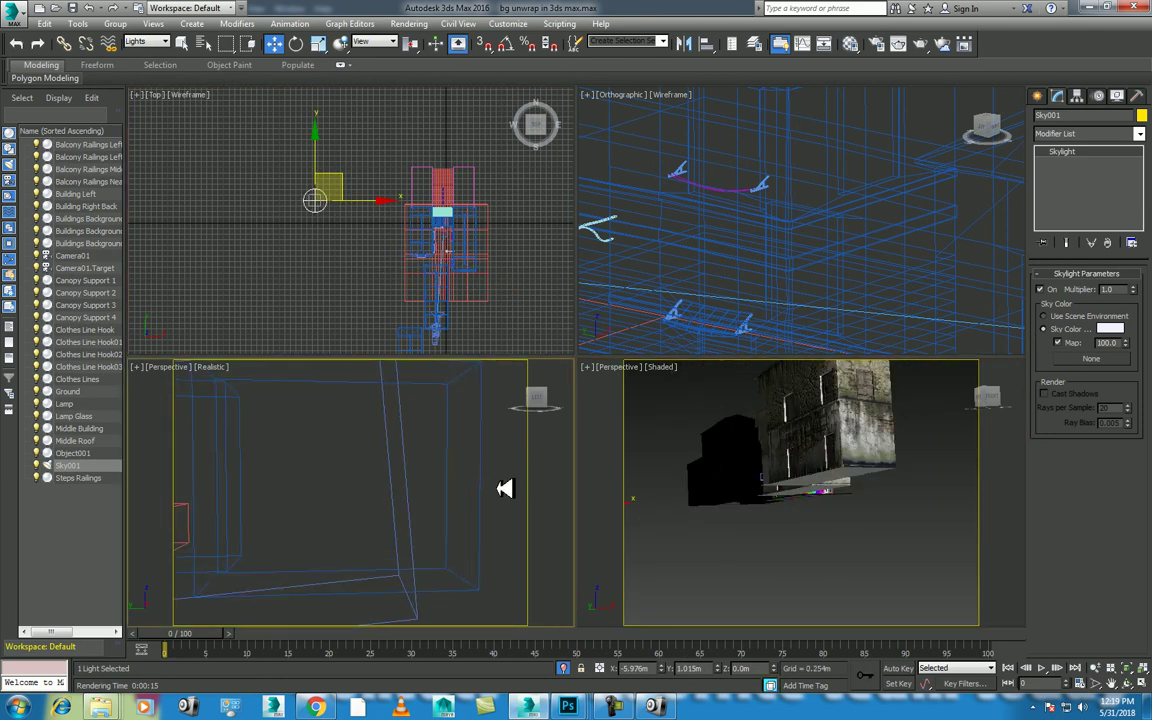
{"action": "left_click", "coordinate": [1038, 95]}
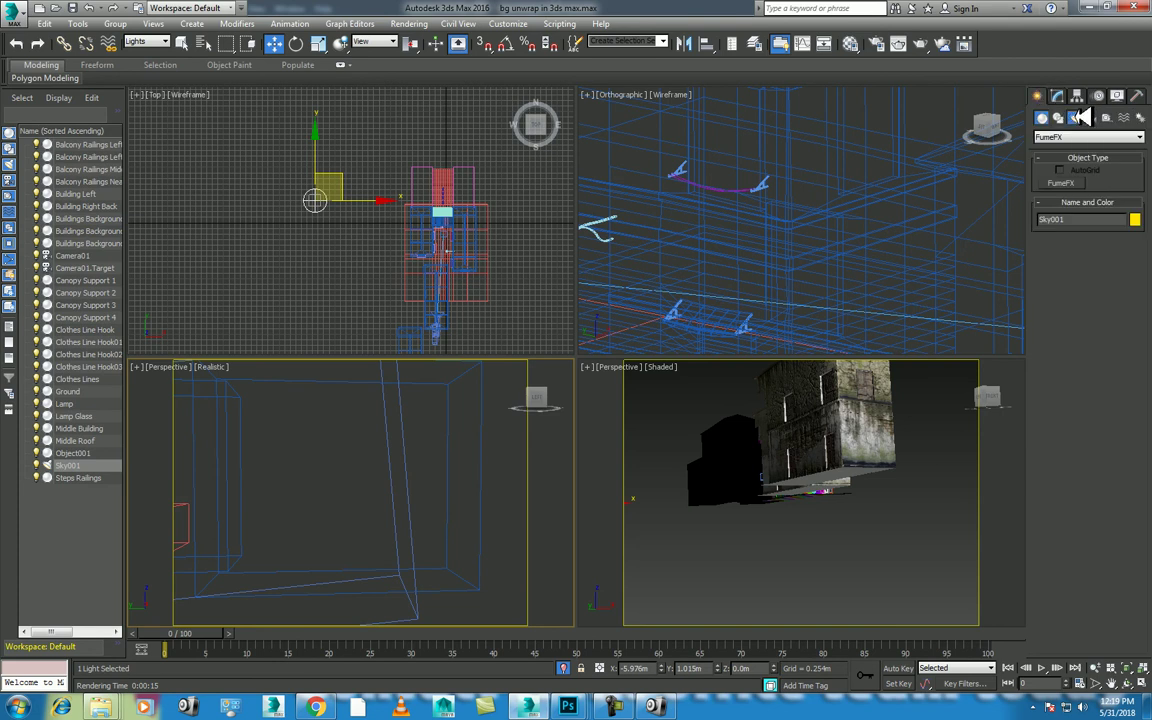
{"action": "left_click", "coordinate": [1085, 137]}
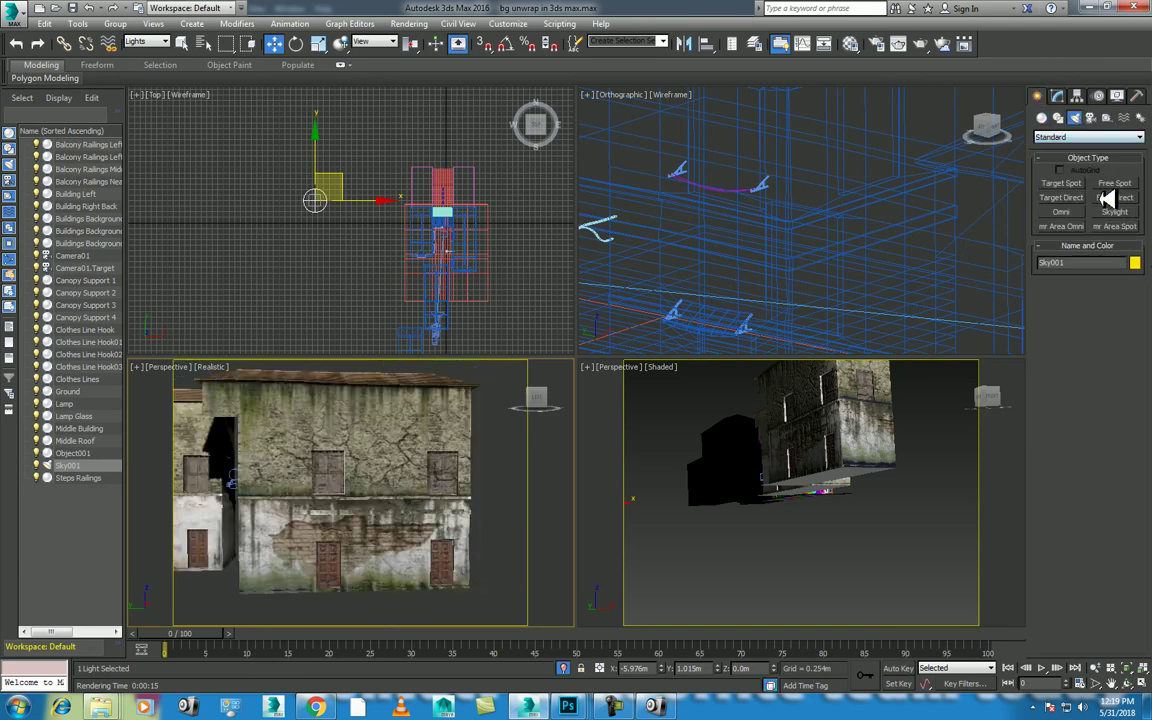
- Create a Target Spot in the Front view aimed from upper left at the building
{"action": "left_click", "coordinate": [1061, 183]}
{"action": "scroll", "coordinate": [708, 259], "scroll_direction": "down", "scroll_amount": 3}
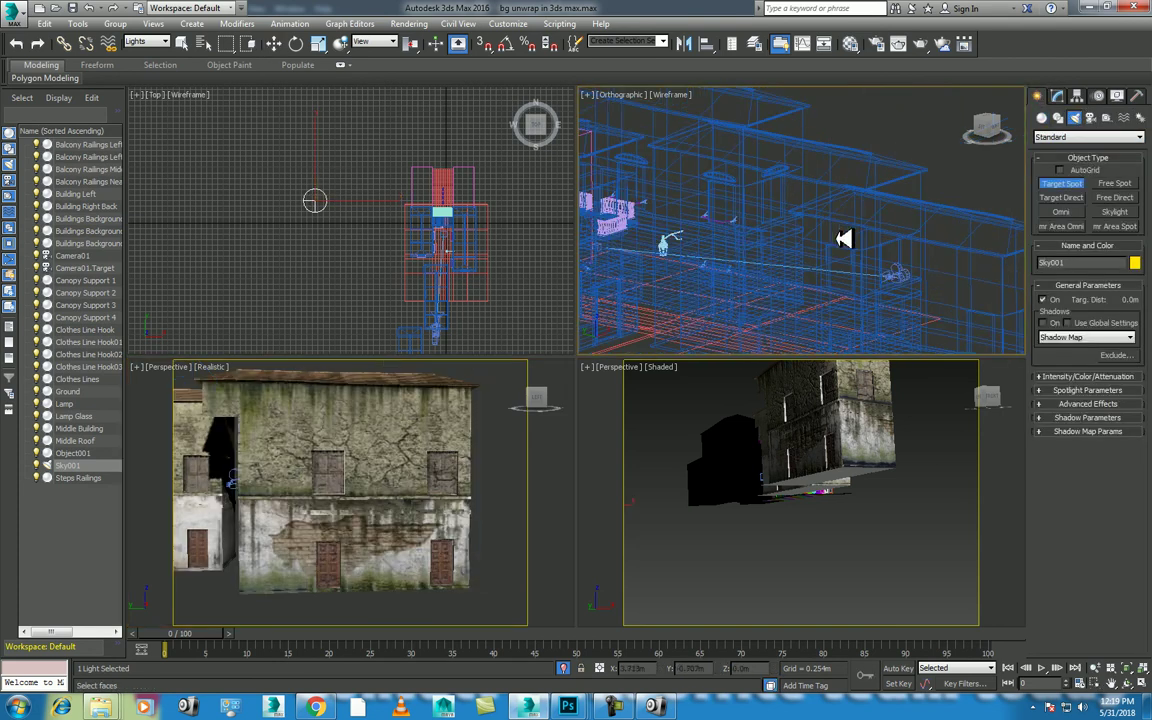
{"action": "key", "text": "f"}
{"action": "scroll", "coordinate": [845, 238], "scroll_direction": "down", "scroll_amount": 5}
{"action": "left_click_drag", "start_coordinate": [622, 119], "coordinate": [843, 278]}
{"action": "key", "text": "w"}
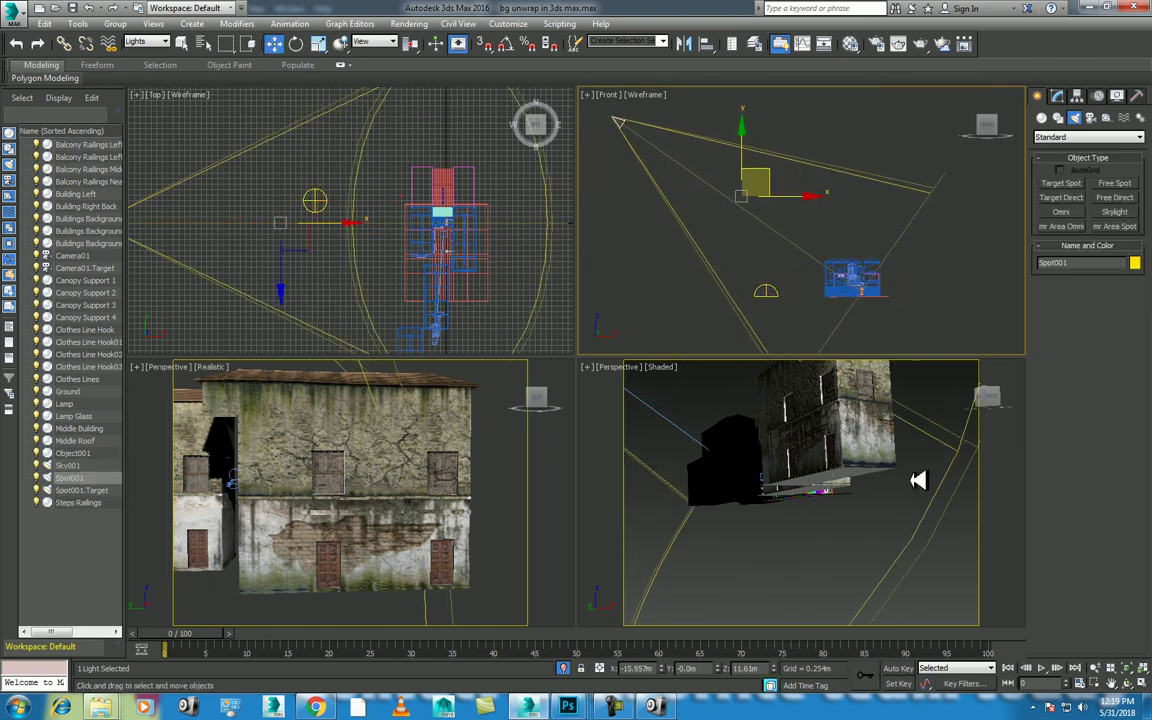
{"action": "scroll", "coordinate": [918, 480], "scroll_direction": "down", "scroll_amount": 5}
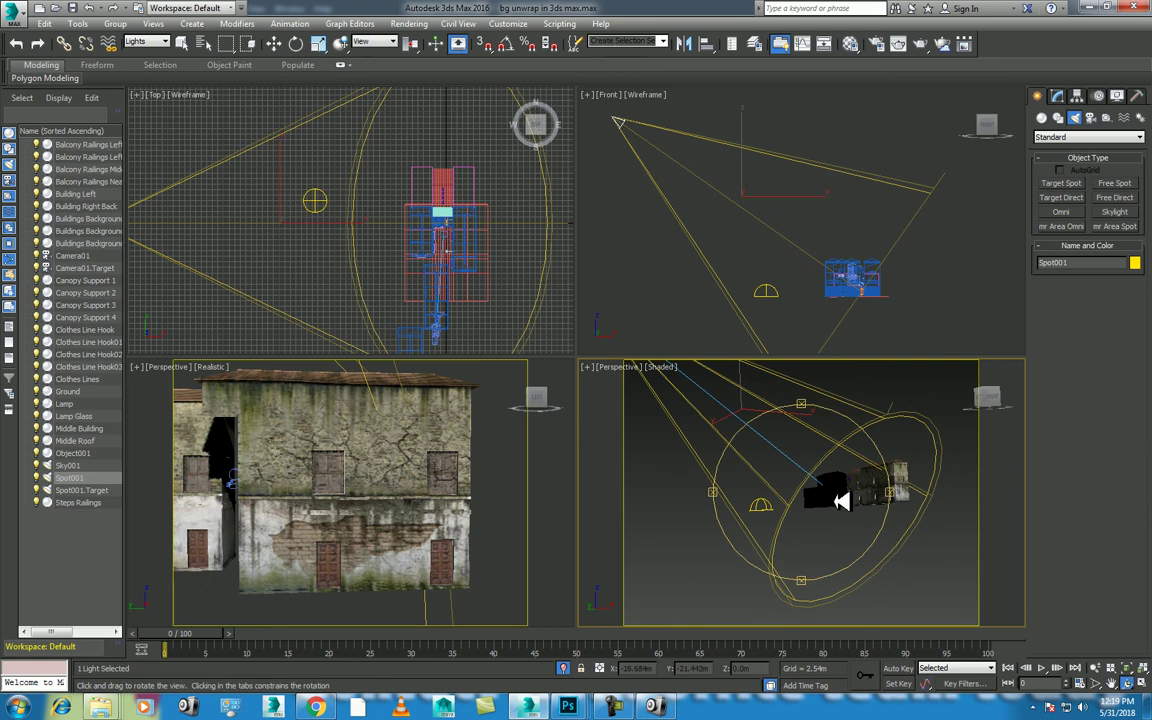
{"action": "left_click_drag", "start_coordinate": [841, 500], "coordinate": [851, 504]}
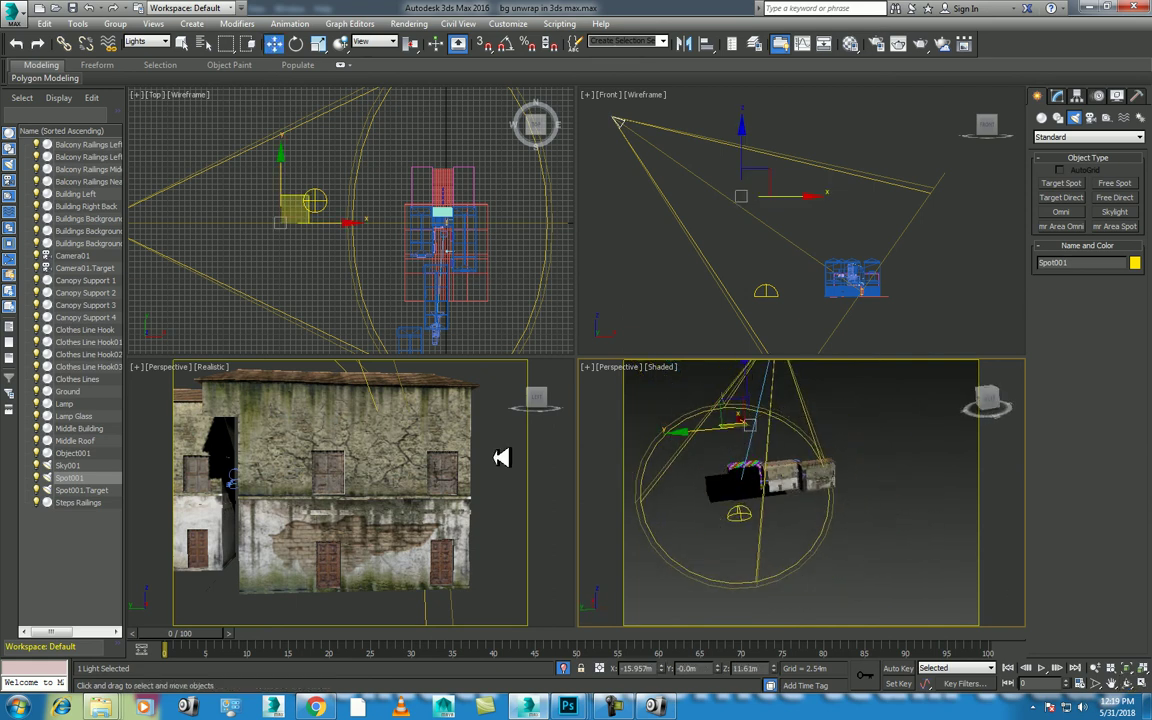
- Give the spotlight Ray Traced Shadows, hotspot 66.6 and falloff 68.6
{"action": "left_click", "coordinate": [1057, 95]}
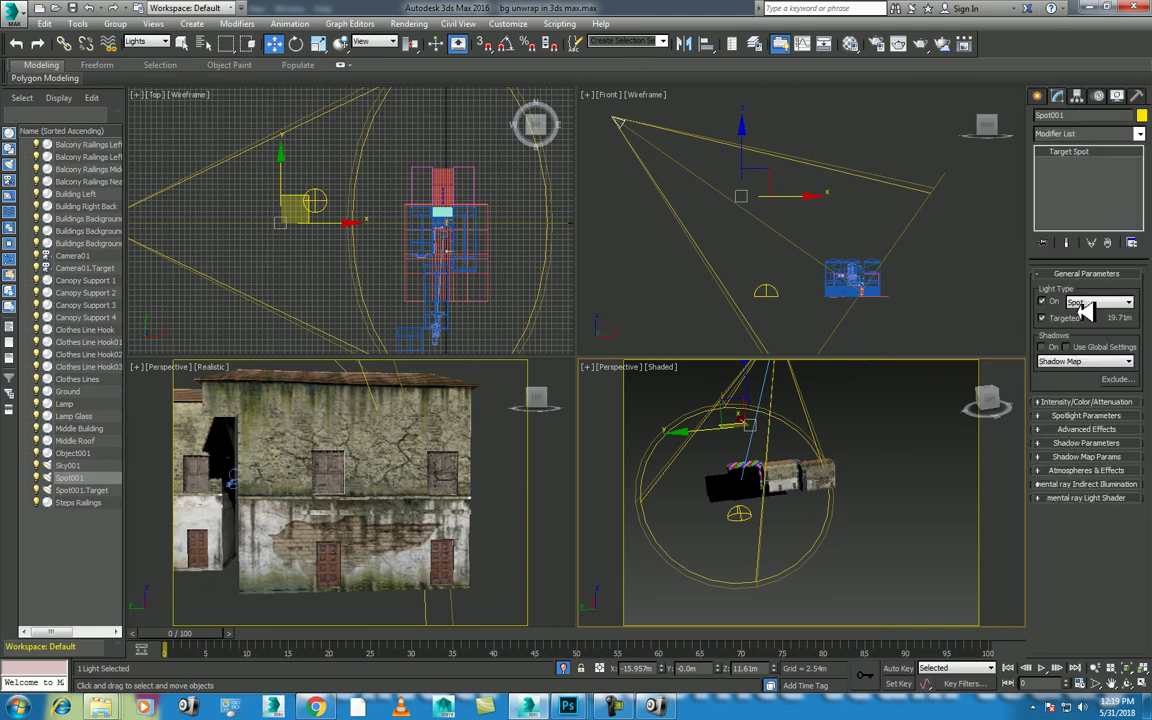
{"action": "left_click", "coordinate": [1062, 362]}
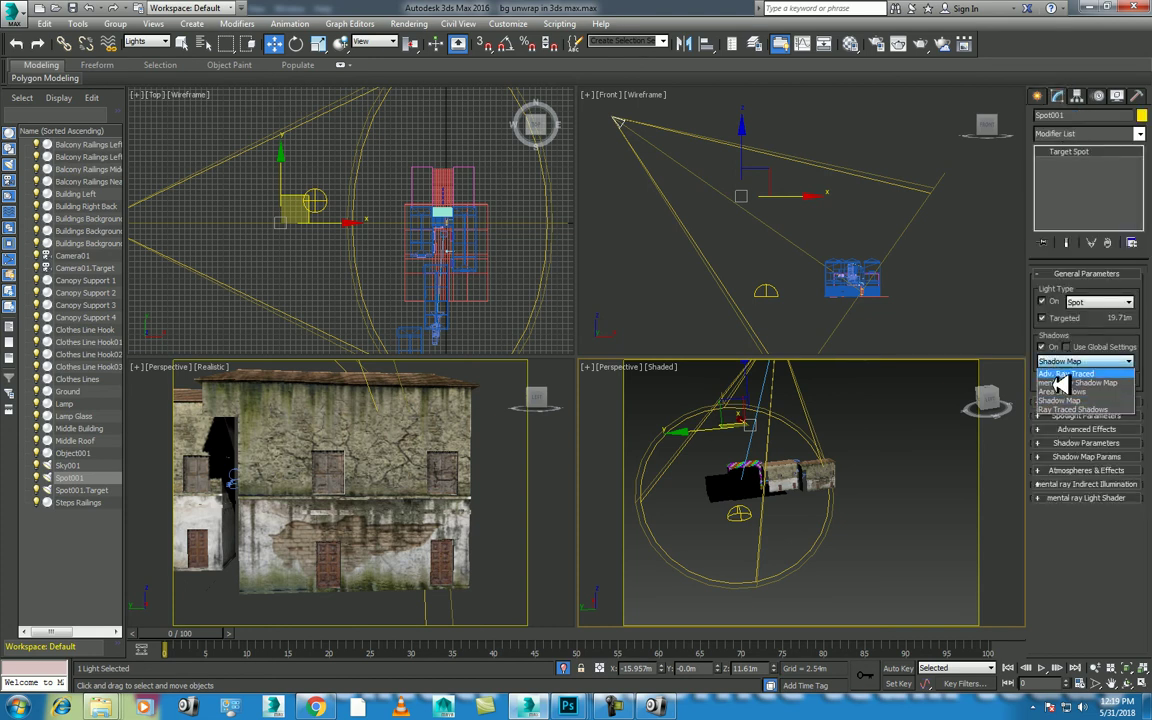
{"action": "left_click", "coordinate": [1076, 413]}
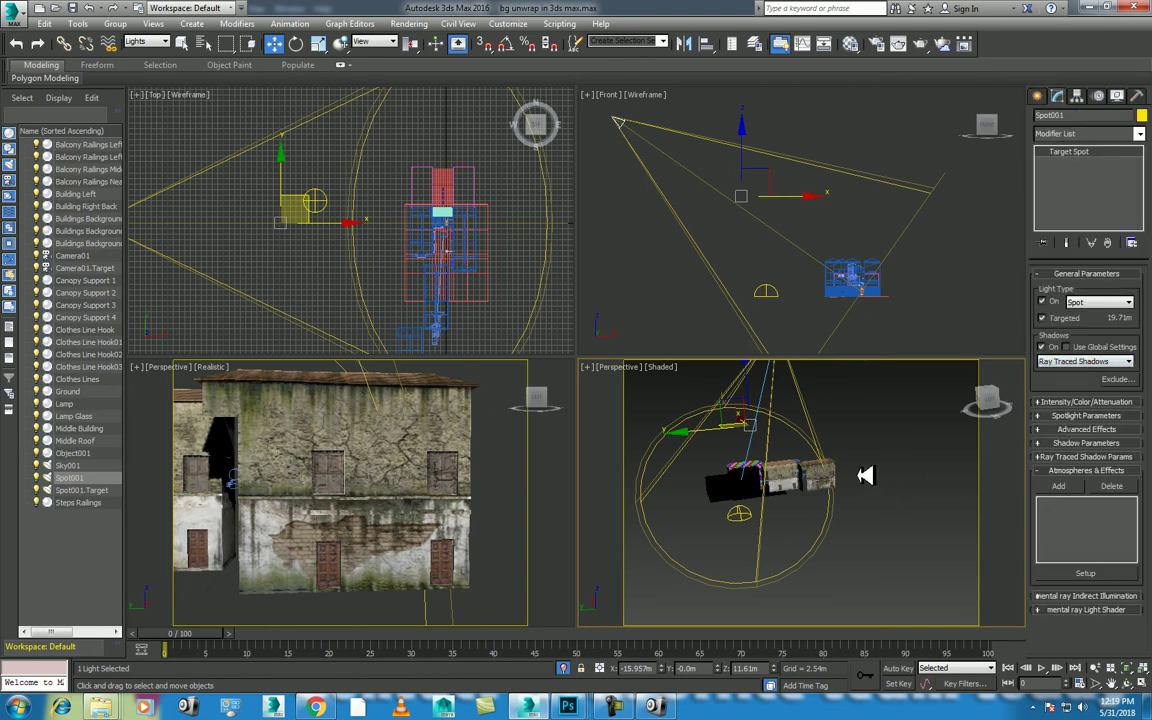
{"action": "left_click", "coordinate": [1075, 401]}
{"action": "left_click", "coordinate": [1090, 415]}
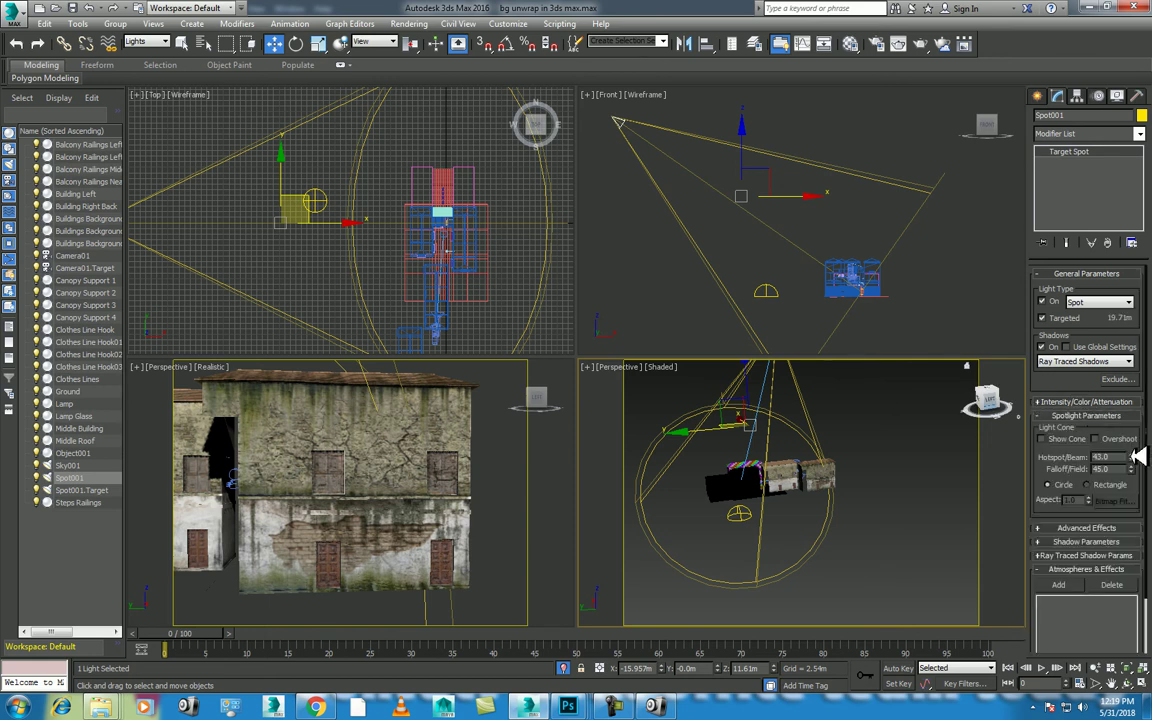
{"action": "left_click_drag", "start_coordinate": [1131, 456], "coordinate": [1131, 390]}
- Start a test render of the spotlit perspective view, then cancel and close it
{"action": "right_click", "coordinate": [506, 500]}
{"action": "key", "text": "shift+q"}
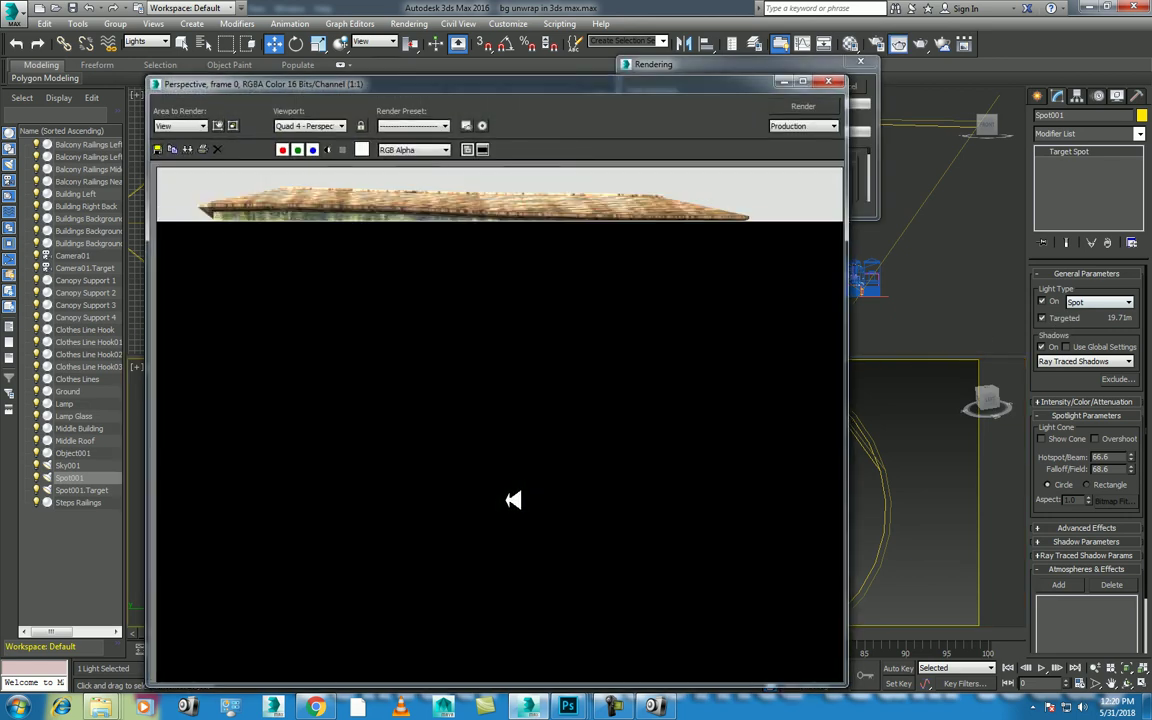
{"action": "left_click", "coordinate": [867, 89]}
{"action": "left_click", "coordinate": [787, 80]}
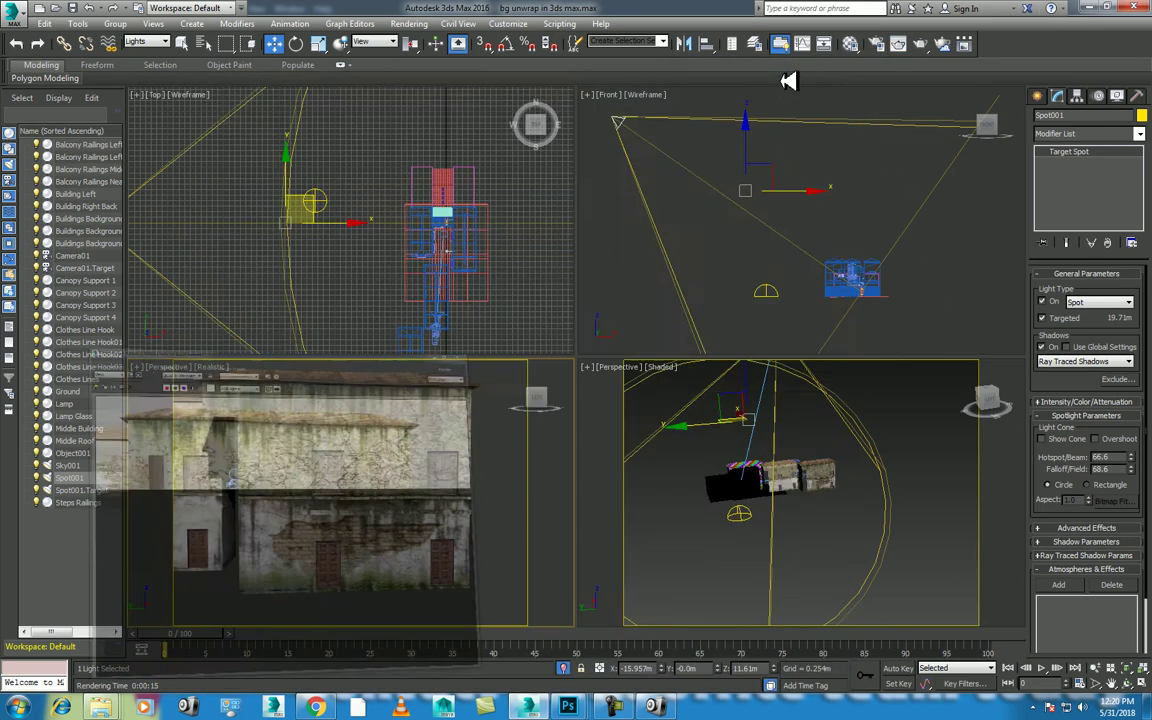
- Edit the Sky001 skylight's multiplier and re-render the perspective view
{"action": "left_click", "coordinate": [765, 290]}
{"action": "double_click", "coordinate": [1110, 290]}
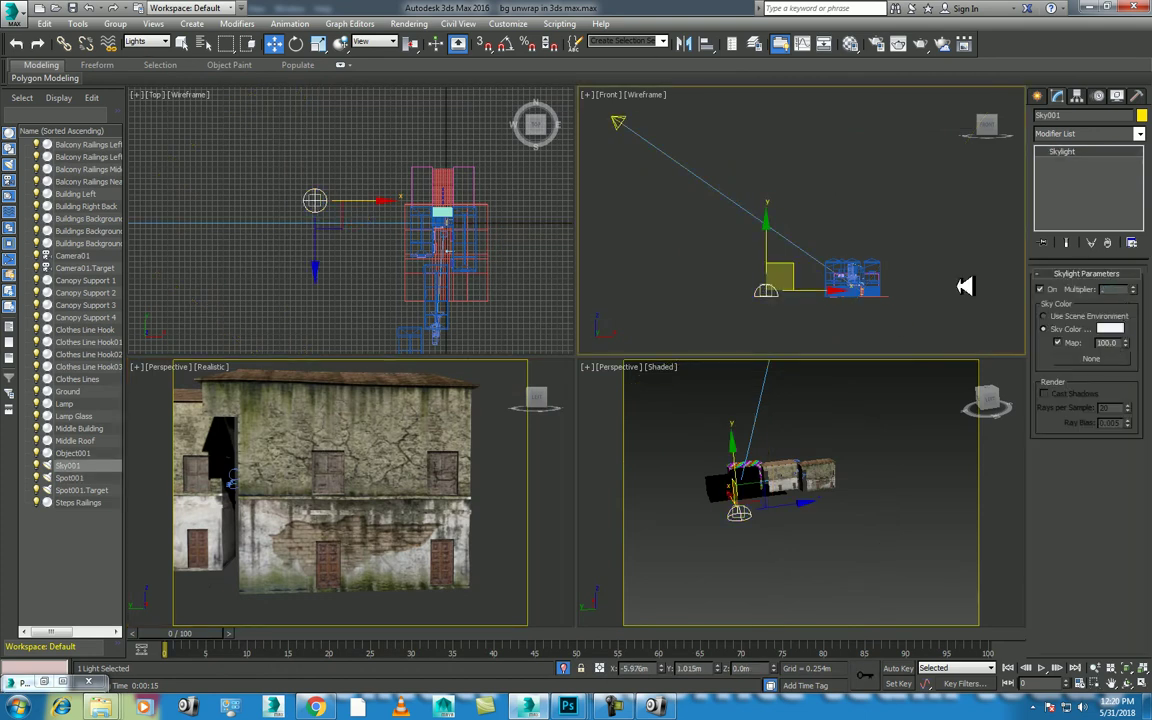
{"action": "left_click", "coordinate": [516, 478]}
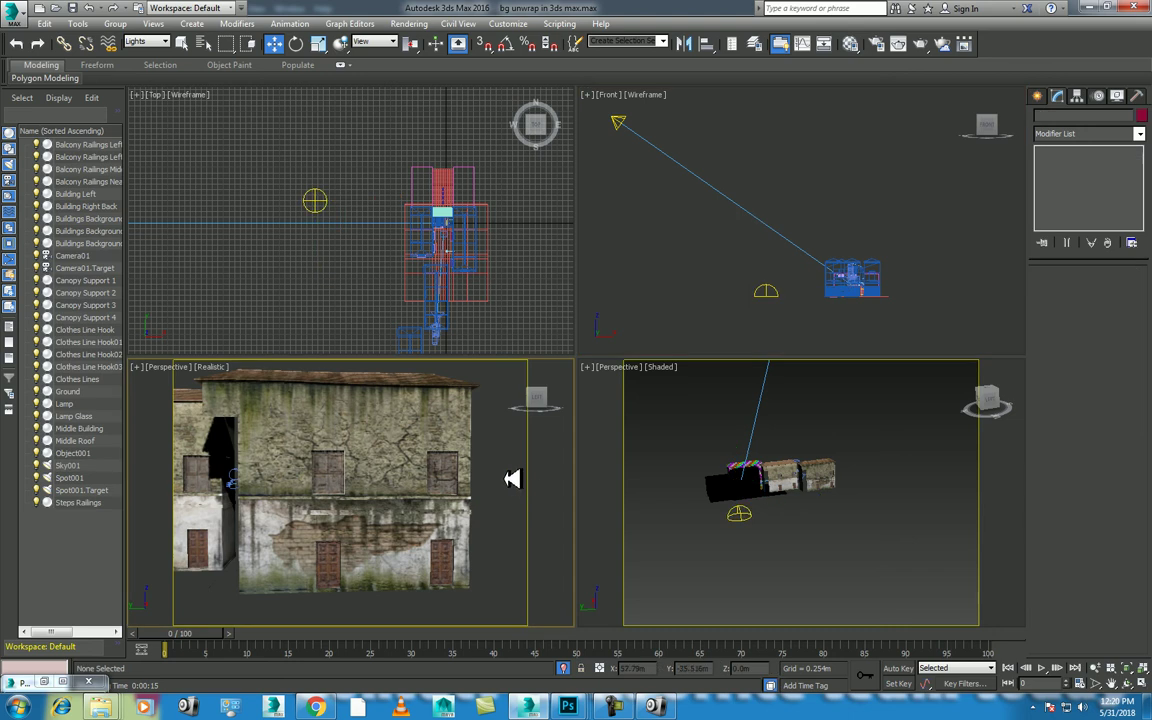
{"action": "key", "text": "shift+q"}
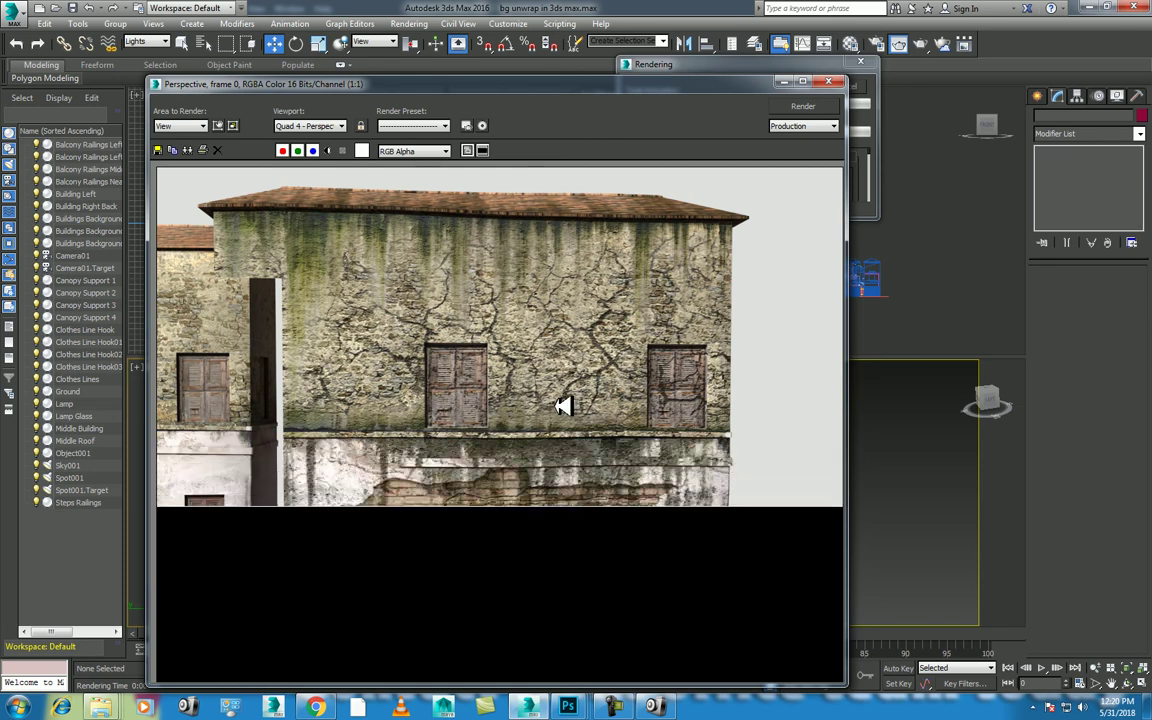
{"action": "left_click", "coordinate": [827, 81]}
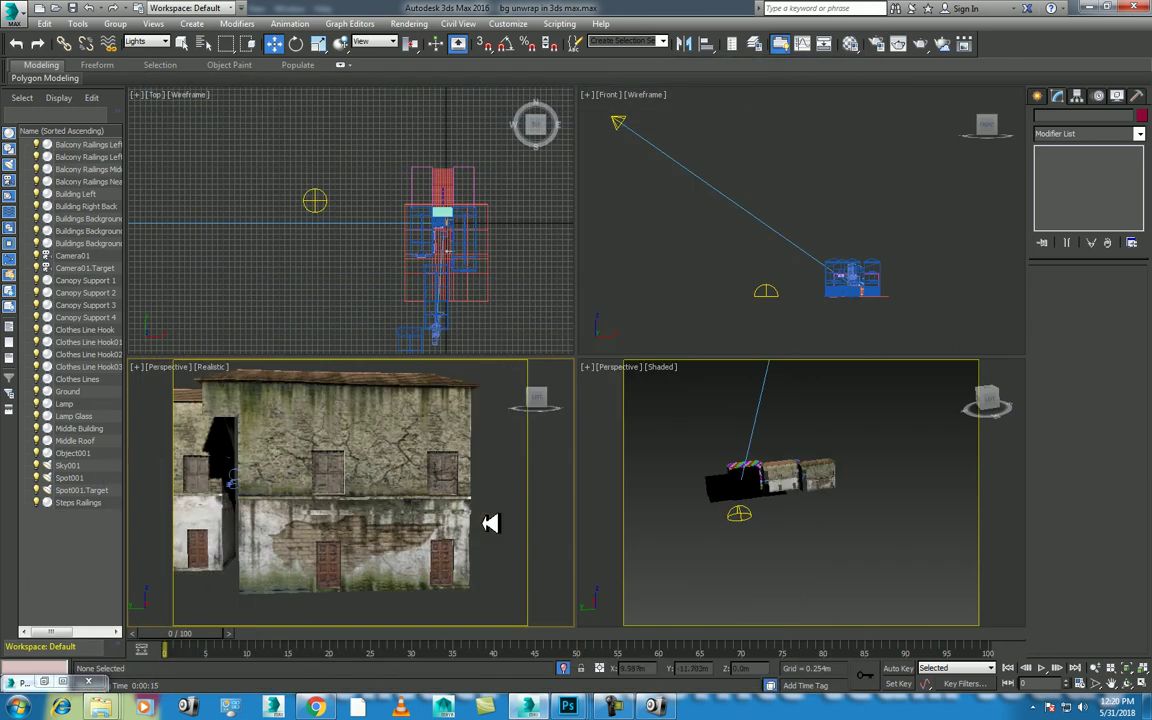
- Set the 16 - Default material's Bump amount to 10 and test-render the building
{"action": "key", "text": "m"}
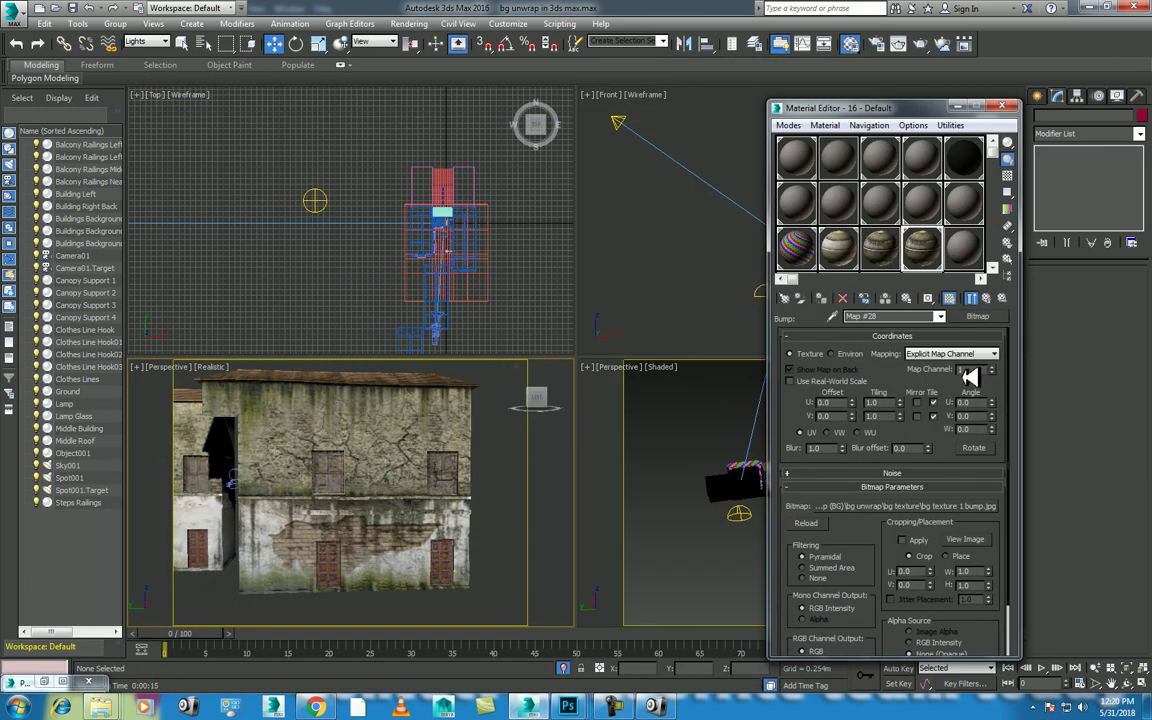
{"action": "left_click", "coordinate": [994, 297]}
{"action": "double_click", "coordinate": [868, 469]}
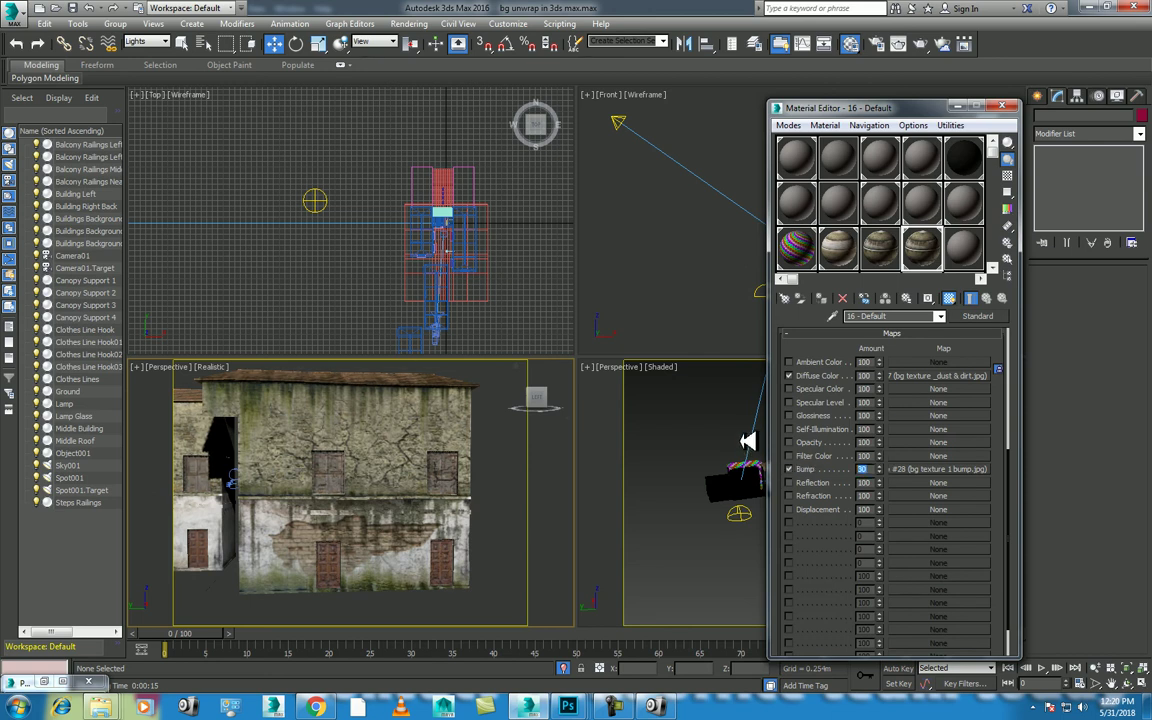
{"action": "type", "text": "10"}
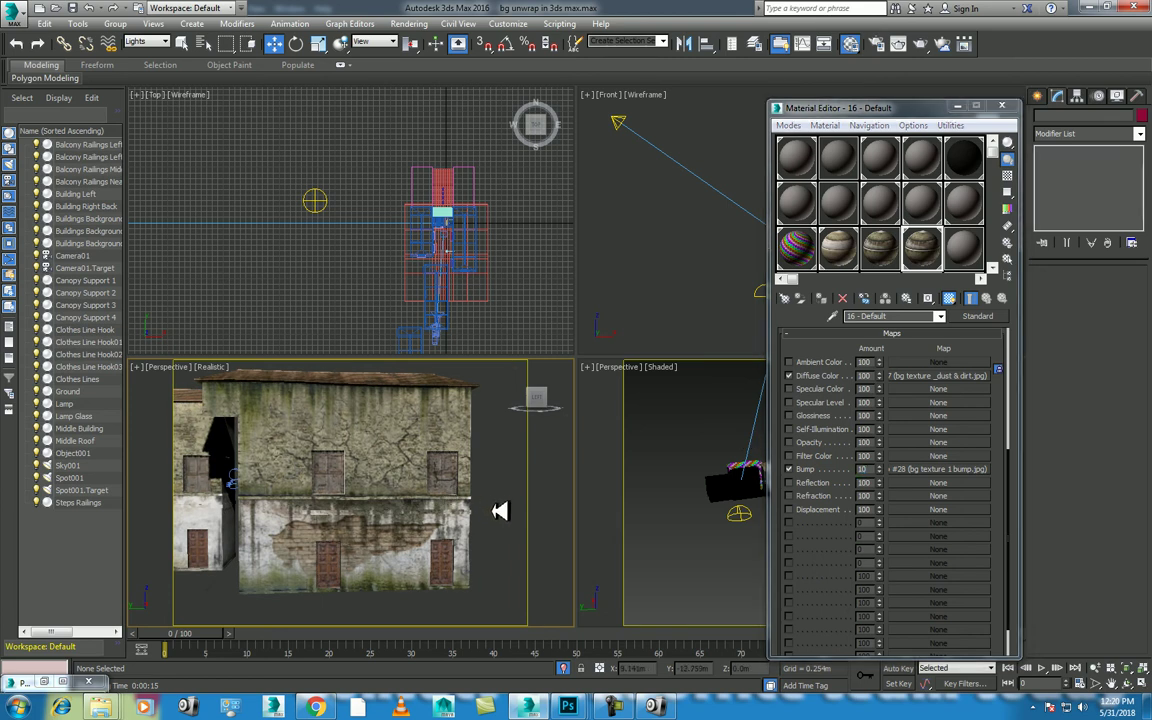
{"action": "left_click_drag", "start_coordinate": [491, 509], "coordinate": [543, 511]}
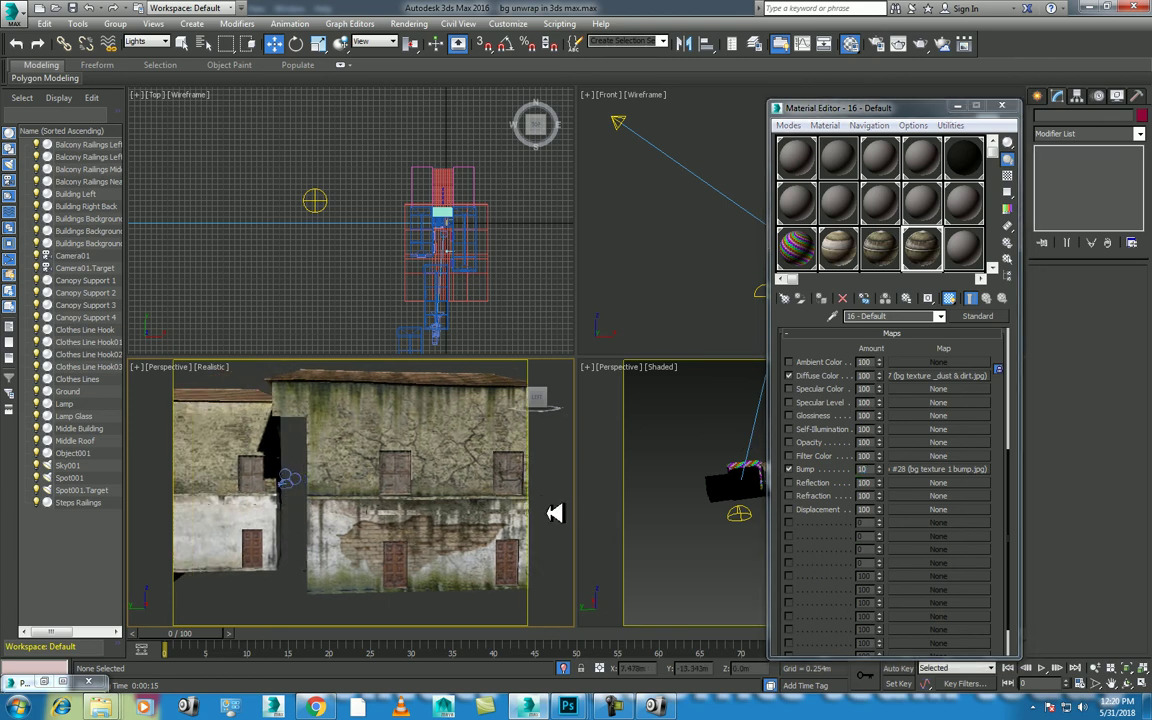
{"action": "key", "text": "shift+q"}
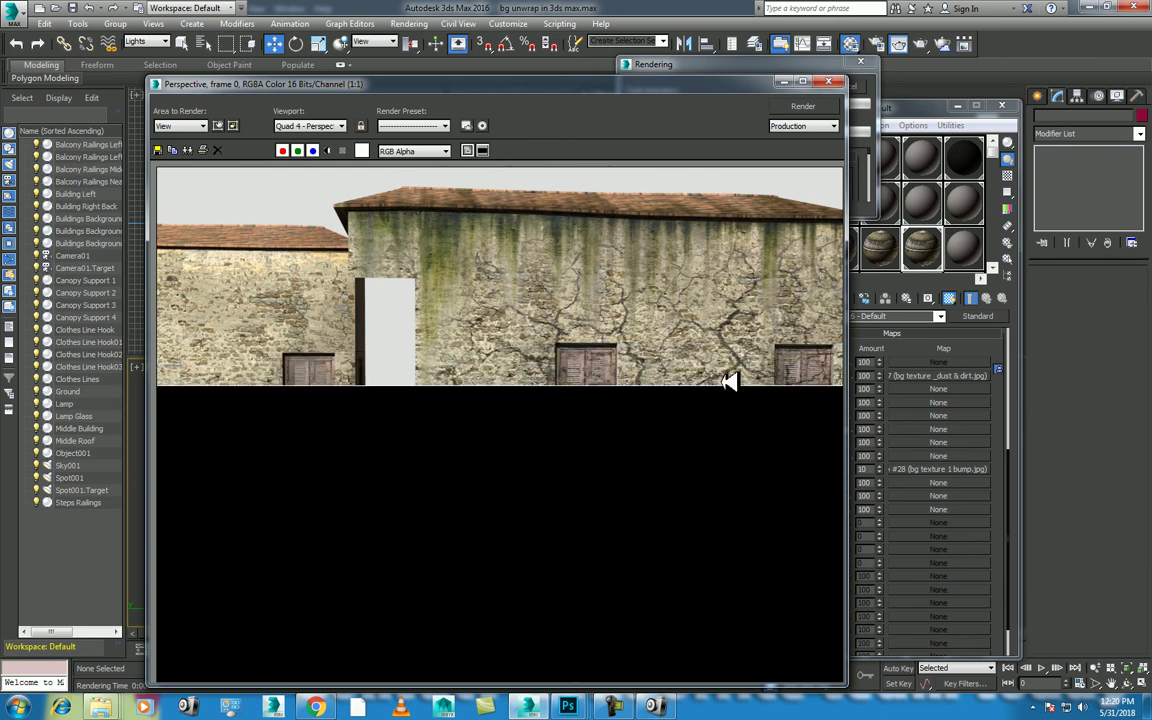
{"action": "left_click", "coordinate": [828, 82]}
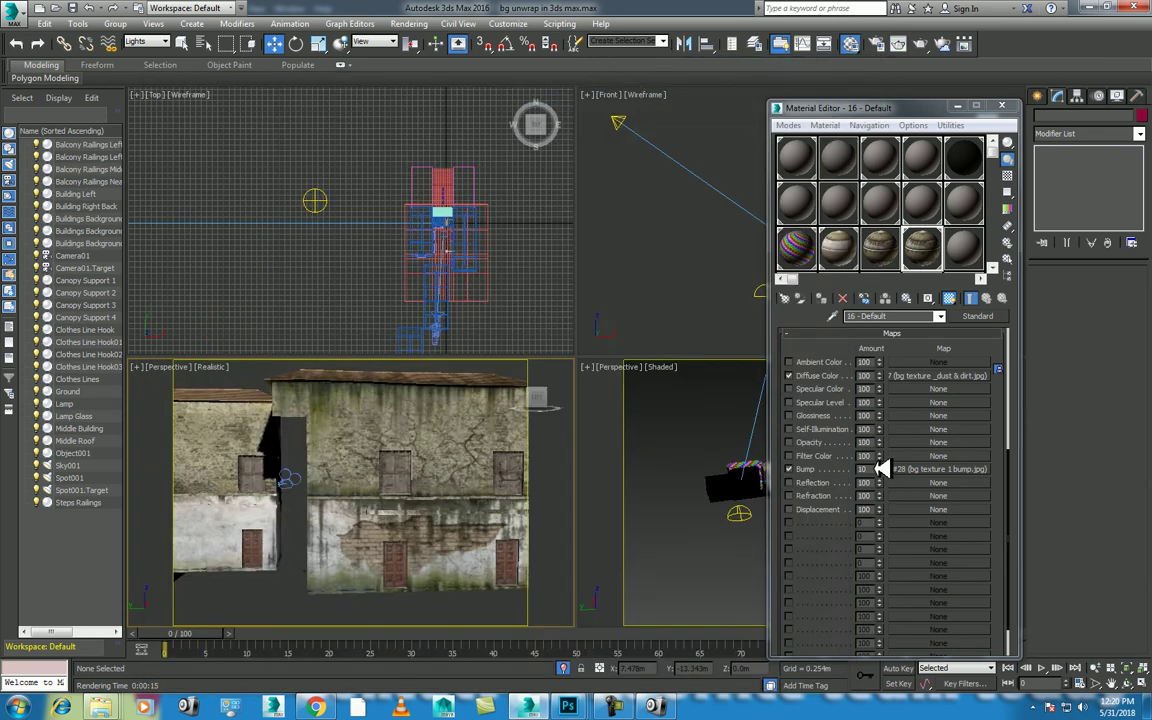
- Apply the new bump amount and re-render the building from a new angle
{"action": "key", "text": "Return"}
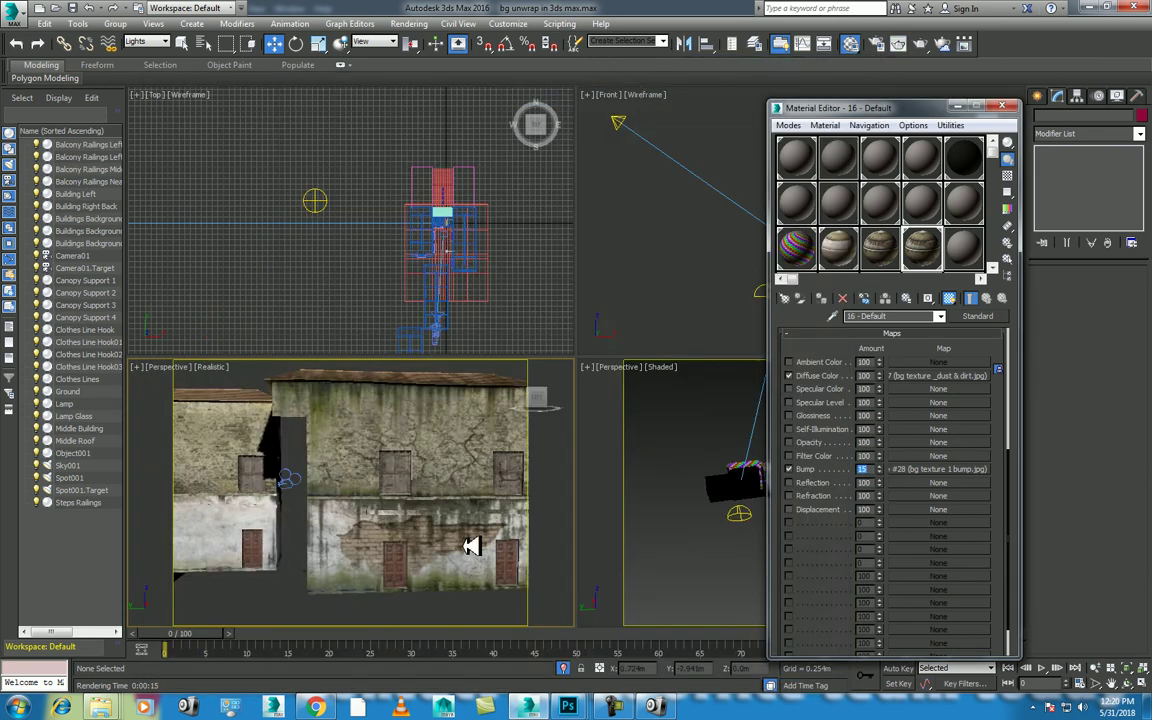
{"action": "left_click_drag", "start_coordinate": [550, 541], "coordinate": [484, 511]}
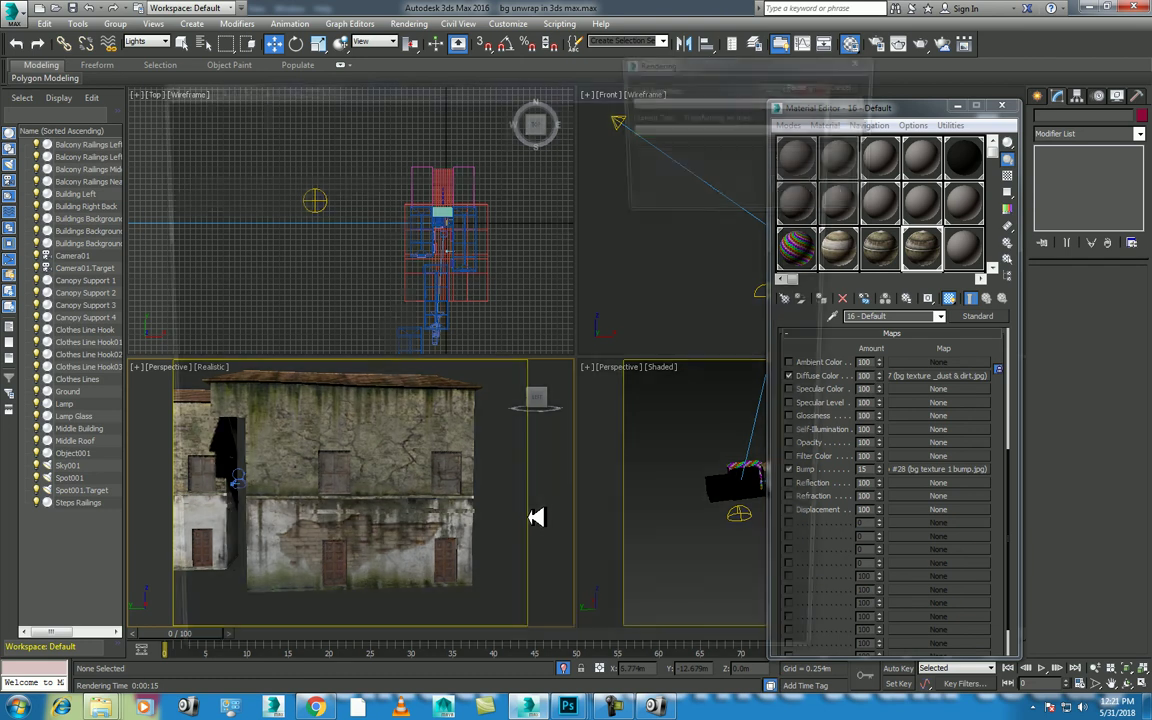
{"action": "key", "text": "shift+q"}
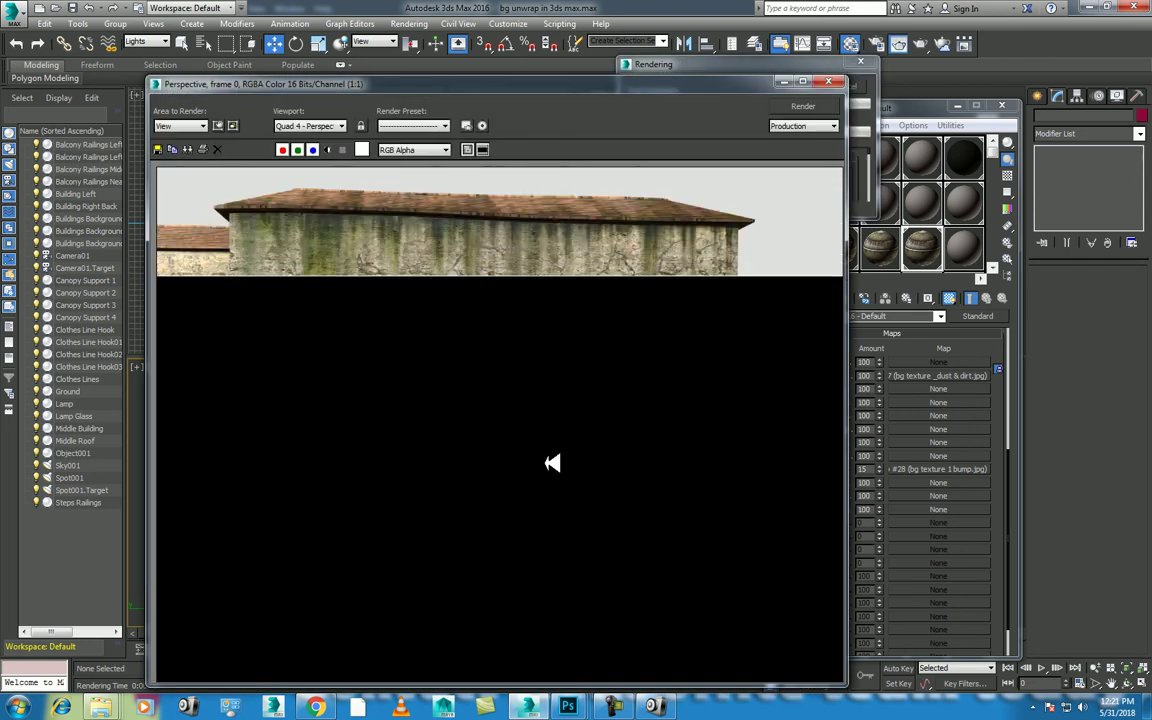
{"action": "left_click", "coordinate": [828, 81]}
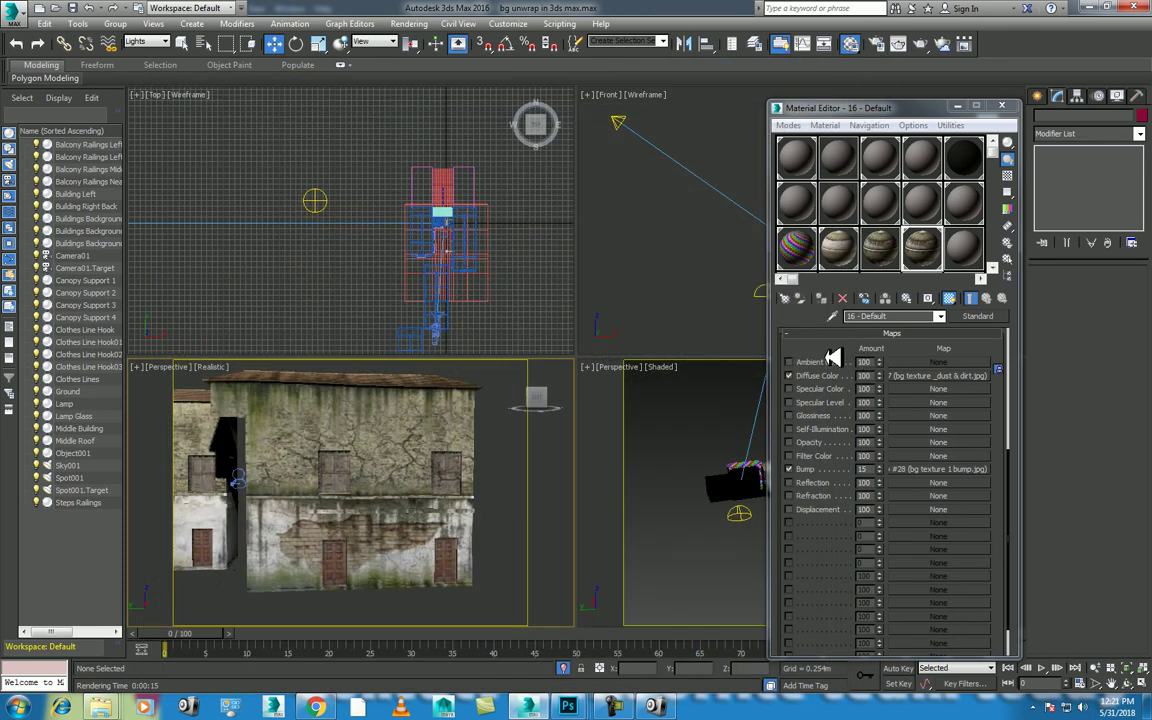
{"action": "scroll", "coordinate": [830, 380], "scroll_direction": "up", "scroll_amount": 5}
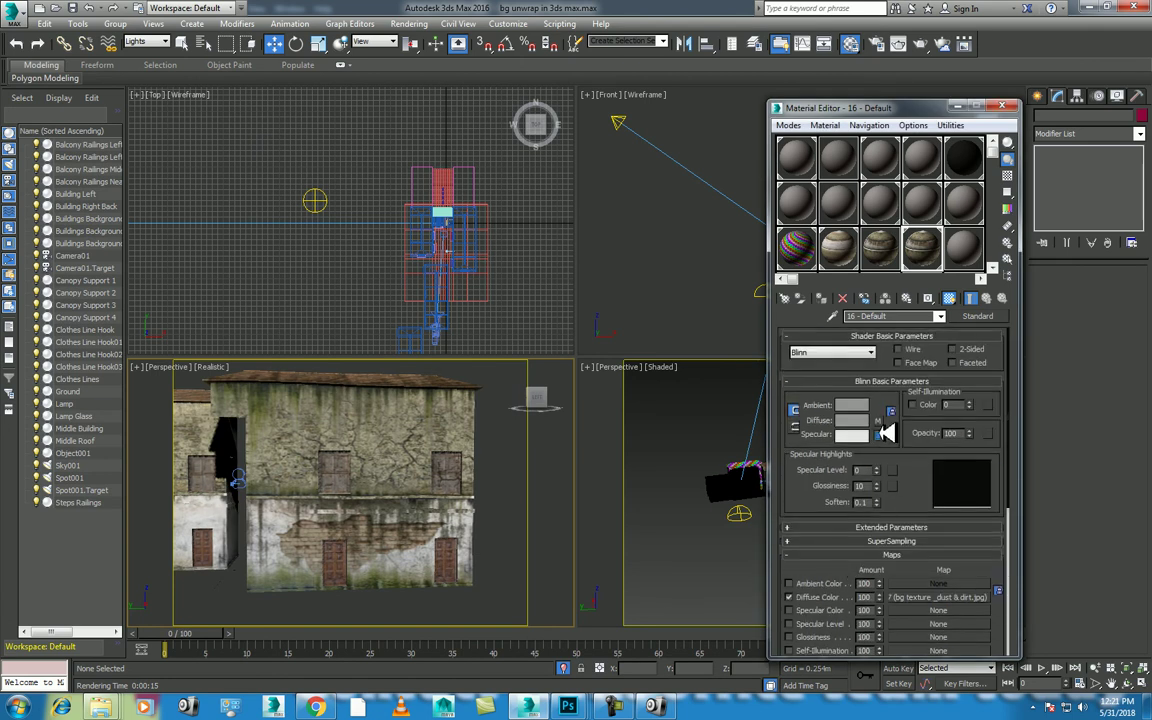
- Load bg texture 1 specular.jpg as a bitmap in the material's Specular colour slot
{"action": "left_click", "coordinate": [881, 433]}
{"action": "double_click", "coordinate": [462, 196]}
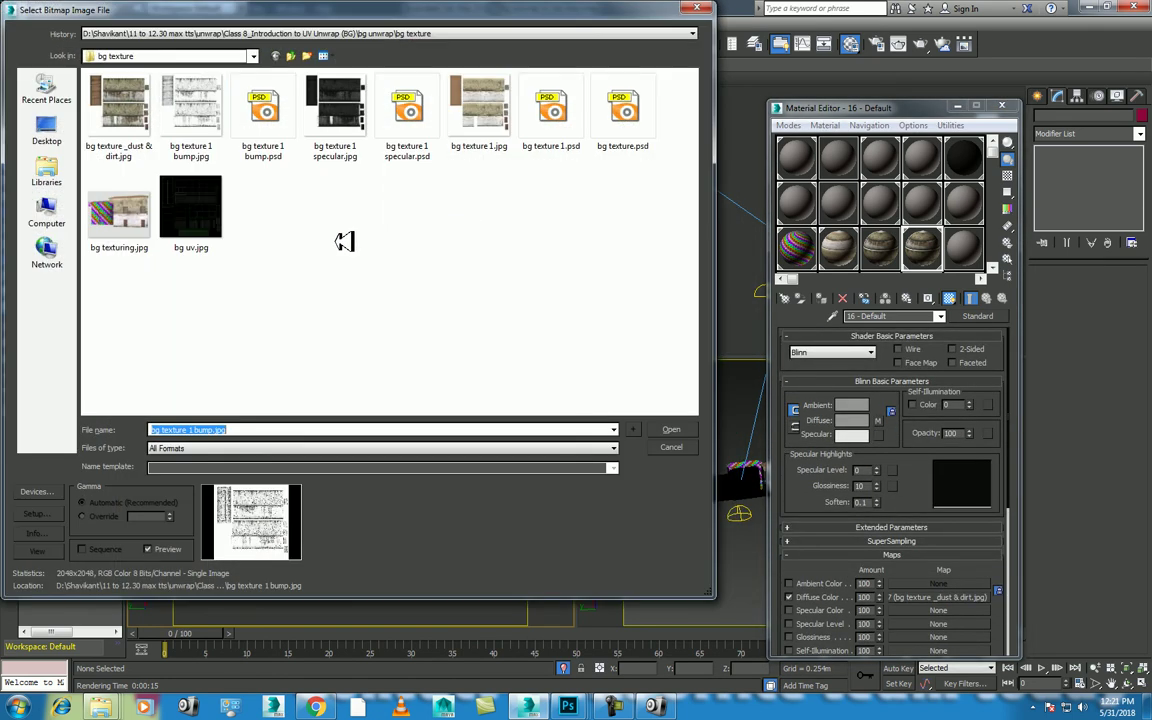
{"action": "double_click", "coordinate": [336, 106]}
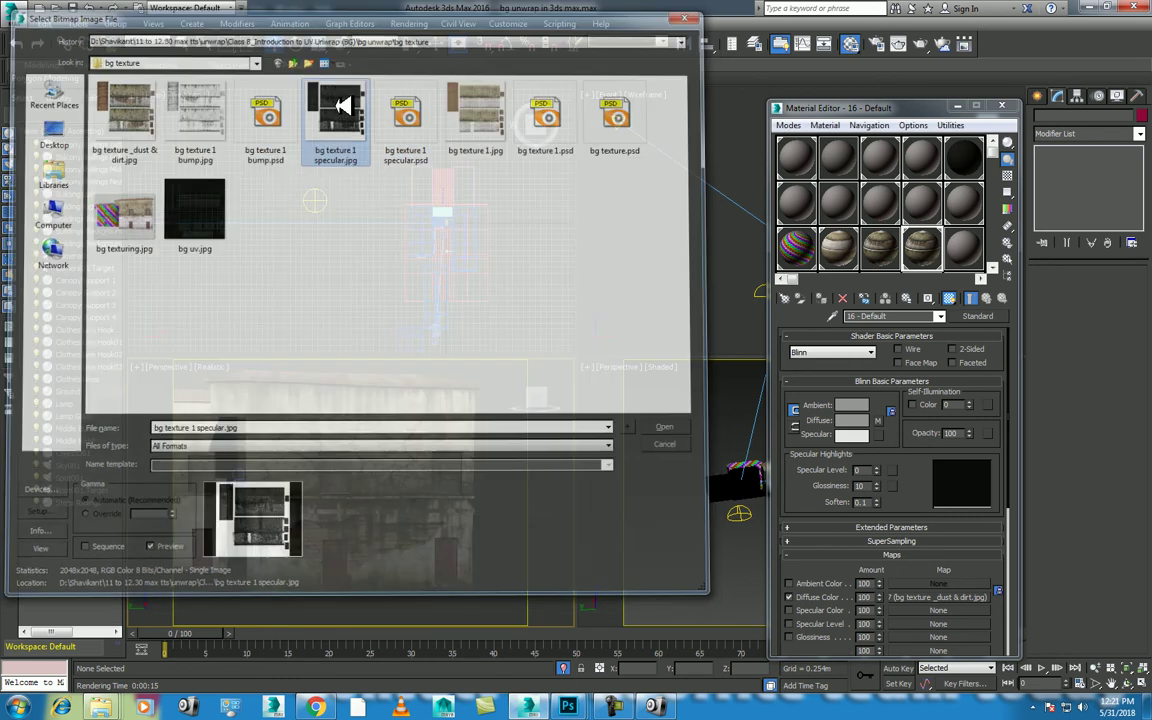
{"action": "double_click", "coordinate": [925, 252]}
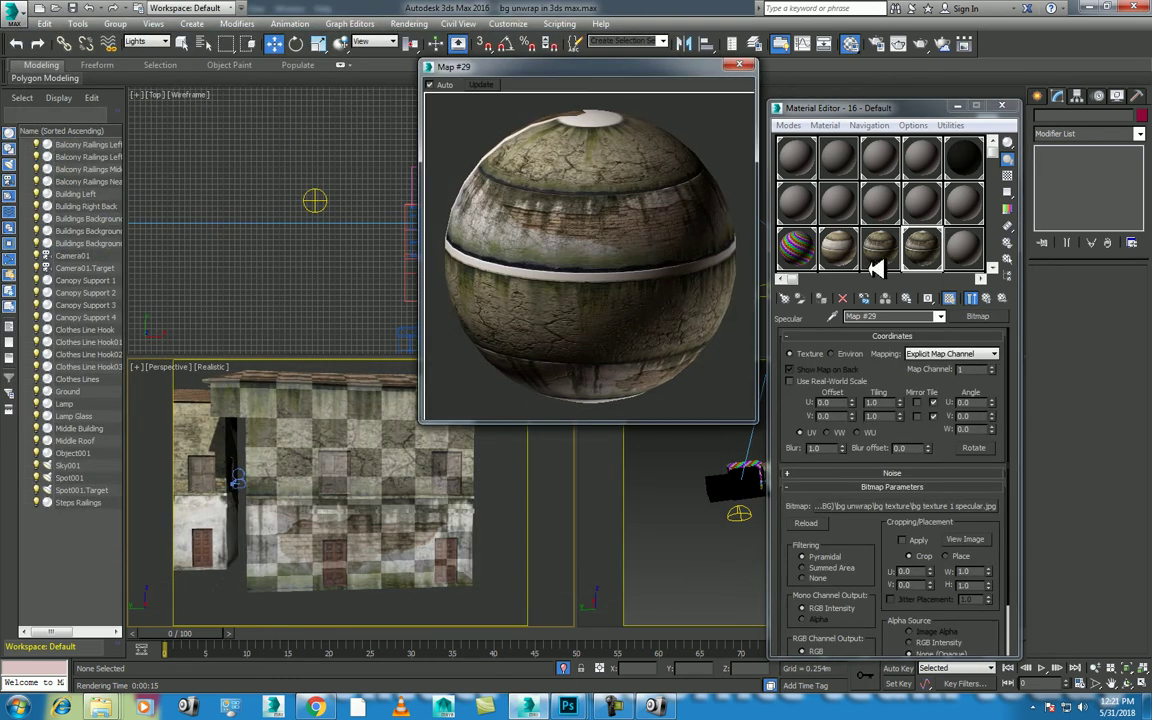
{"action": "left_click", "coordinate": [993, 297]}
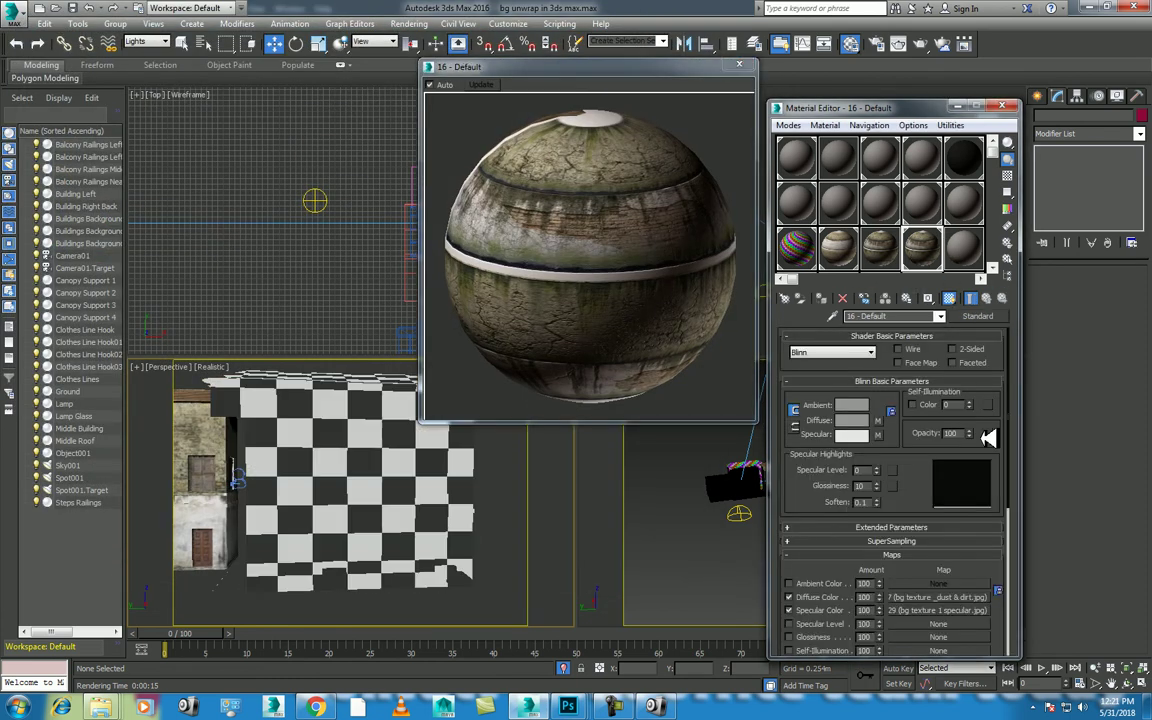
- Maximize the perspective view and close the material preview and Material Editor
{"action": "left_click_drag", "start_coordinate": [823, 514], "coordinate": [822, 459]}
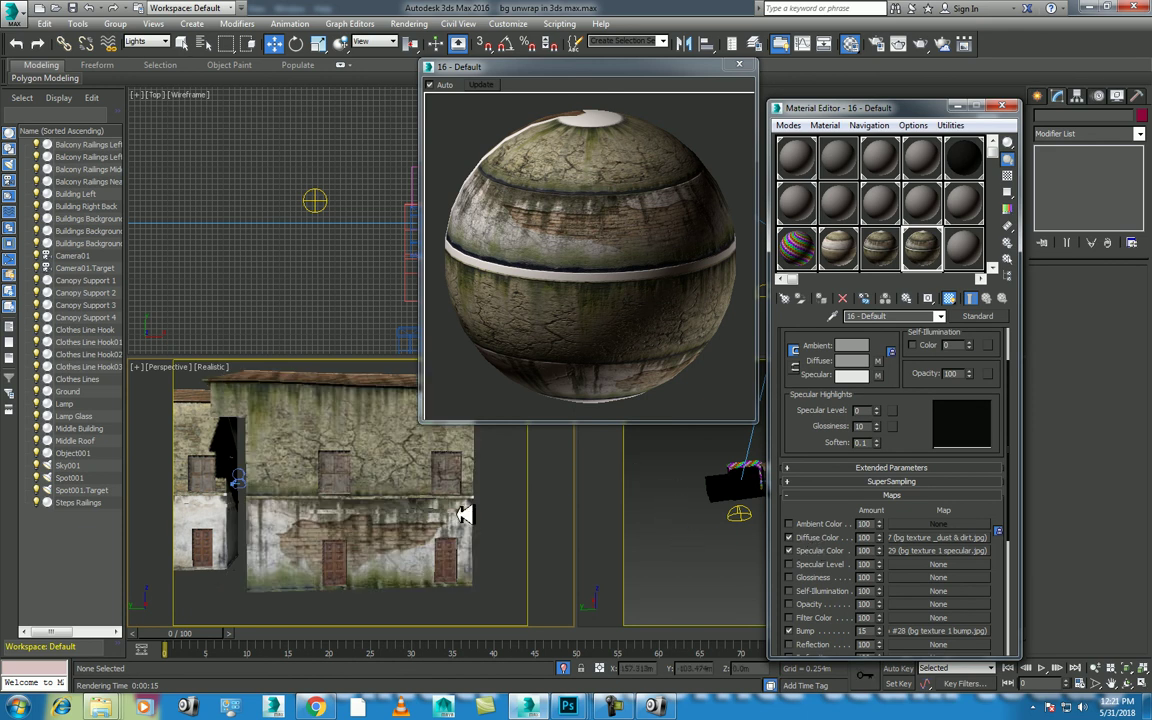
{"action": "key", "text": "alt+w"}
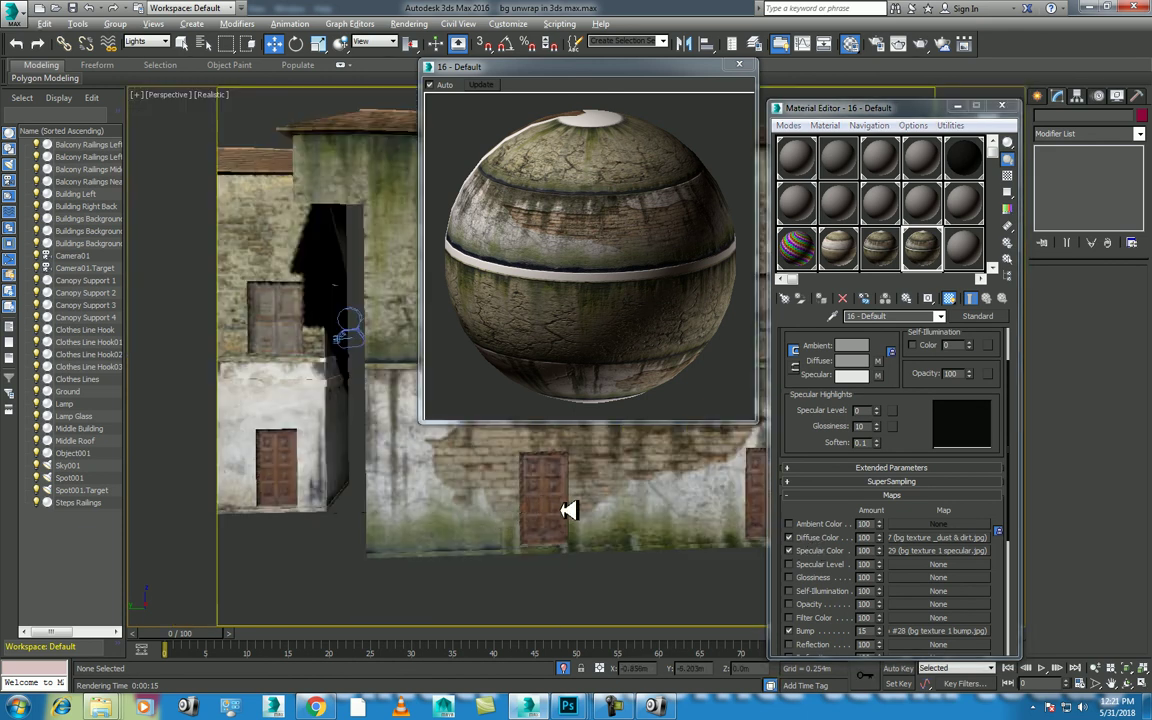
{"action": "left_click", "coordinate": [743, 66]}
{"action": "left_click", "coordinate": [1004, 106]}
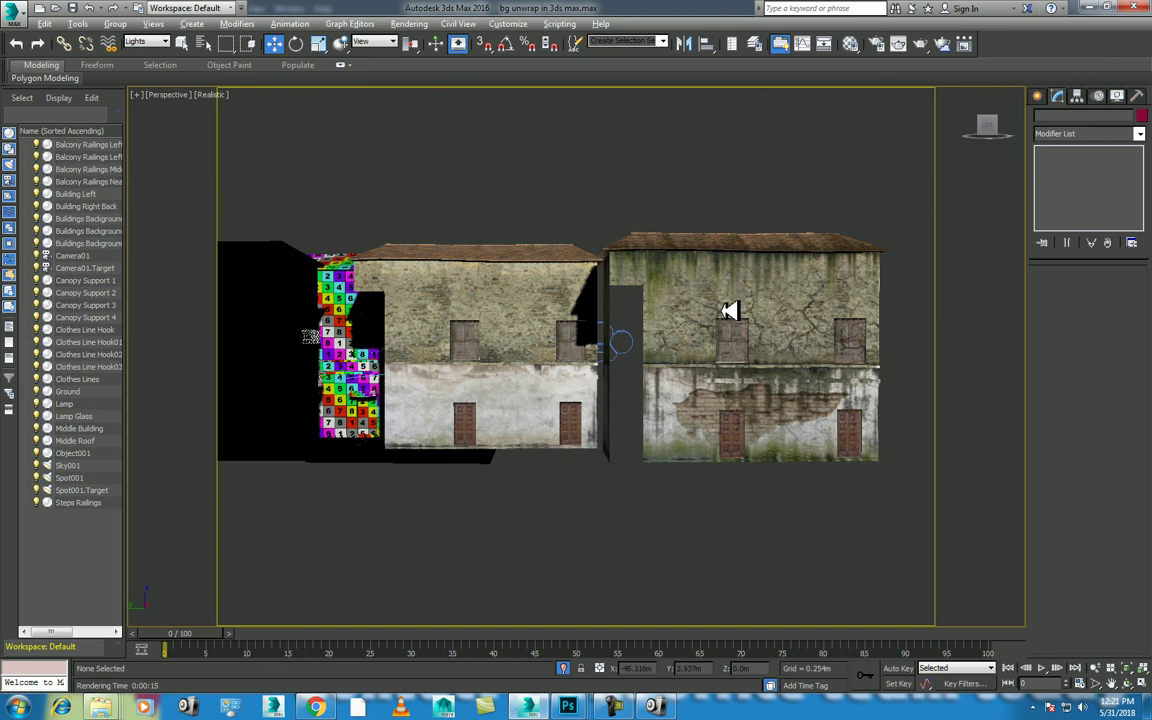
- Set the selection filter to All and isolate Buildings Background002 and the other background building
{"action": "key", "text": "alt+w"}
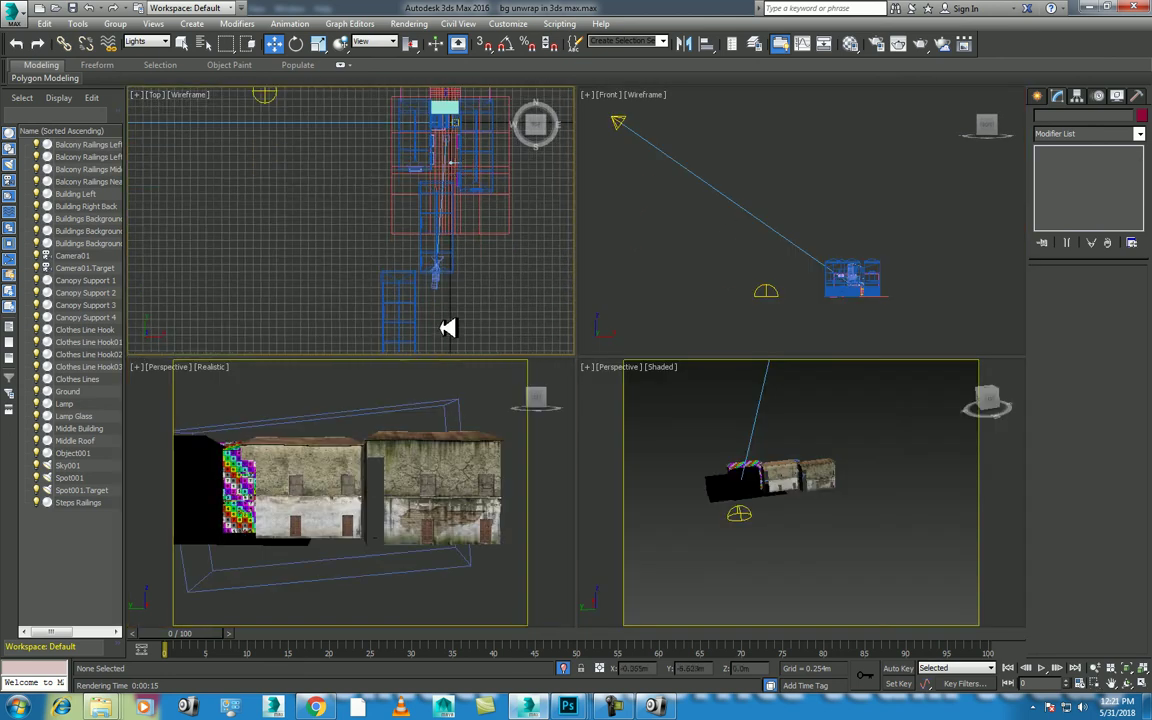
{"action": "right_click", "coordinate": [460, 270]}
{"action": "left_click", "coordinate": [148, 42]}
{"action": "left_click", "coordinate": [400, 300]}
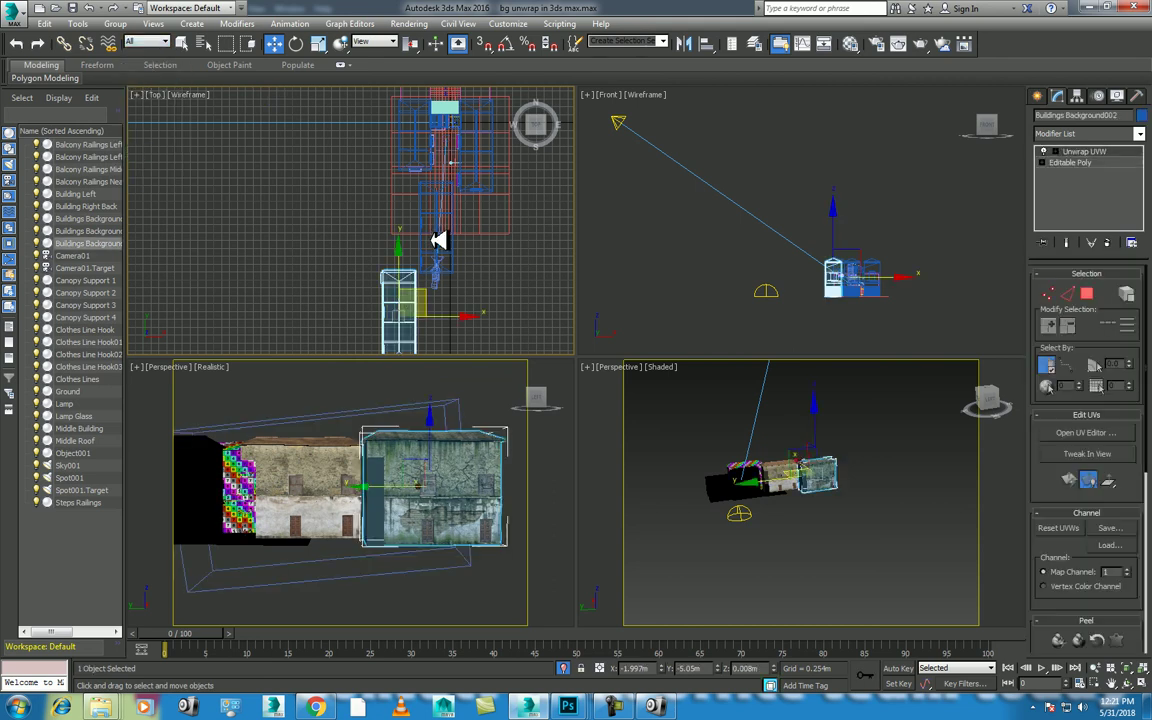
{"action": "left_click", "coordinate": [460, 258], "text": "ctrl"}
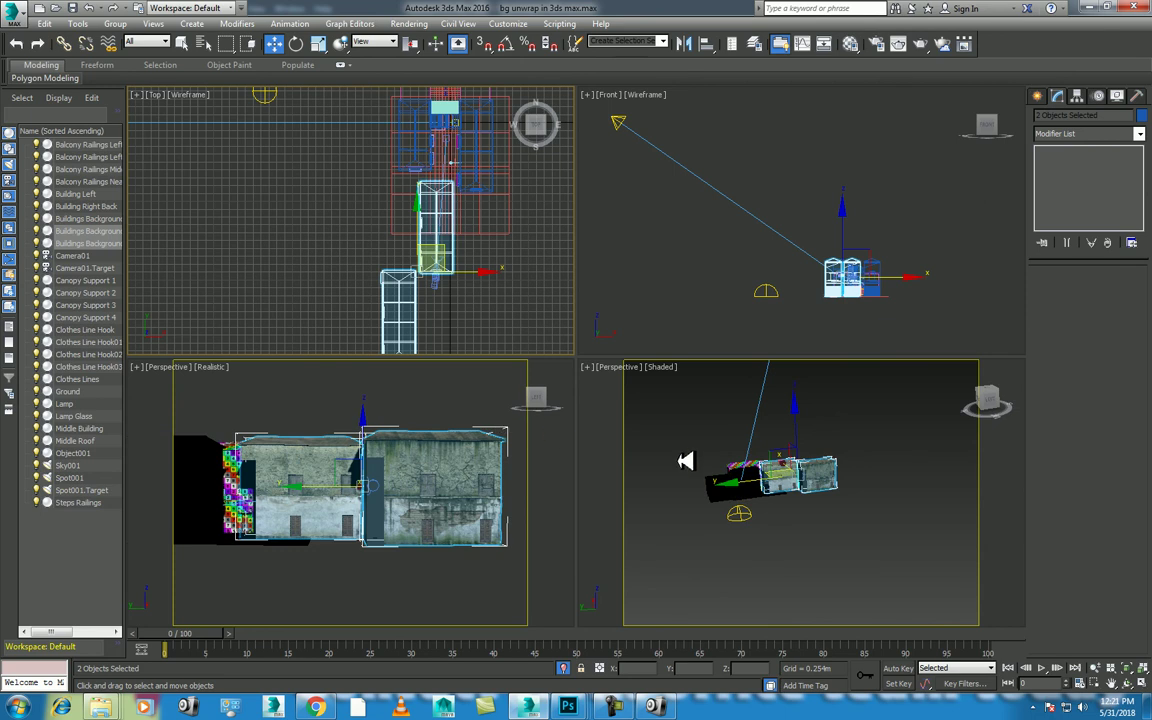
{"action": "key", "text": "alt+q"}
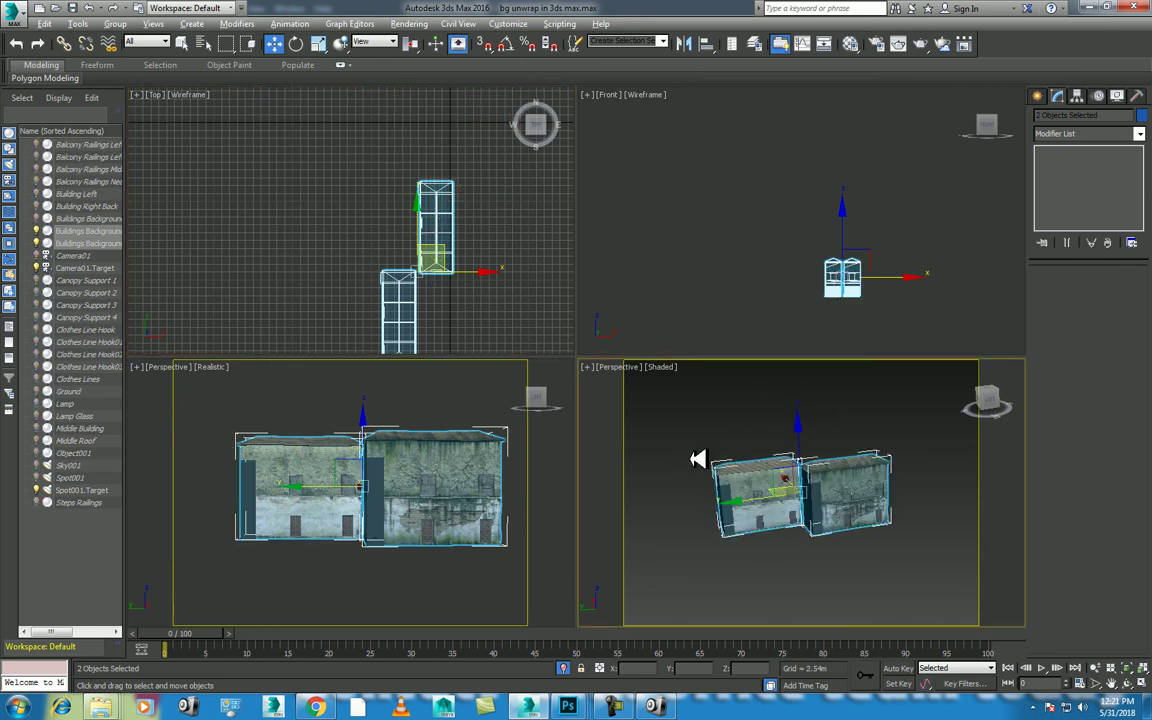
{"action": "left_click", "coordinate": [478, 211]}
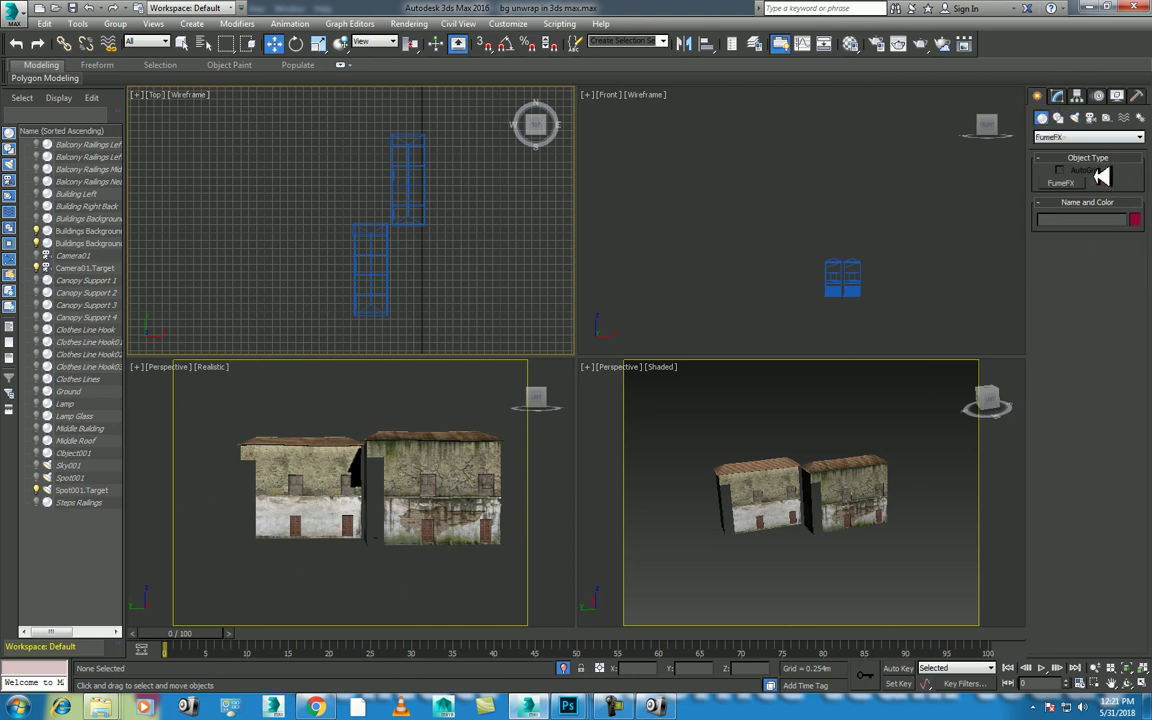
- Draw a Standard Primitives plane, Plane001, around the buildings' base in the Top viewport
{"action": "left_click", "coordinate": [1088, 137]}
{"action": "left_click", "coordinate": [1075, 147]}
{"action": "left_click", "coordinate": [1114, 241]}
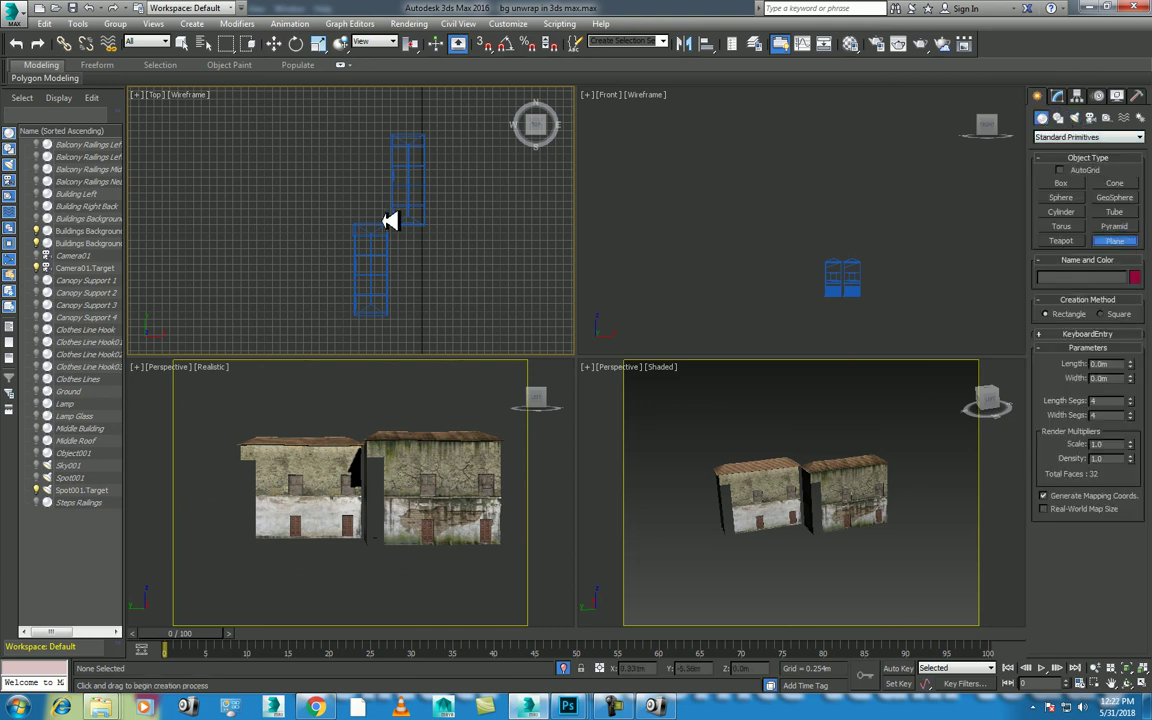
{"action": "left_click_drag", "start_coordinate": [267, 99], "coordinate": [499, 343]}
{"action": "key", "text": "w"}
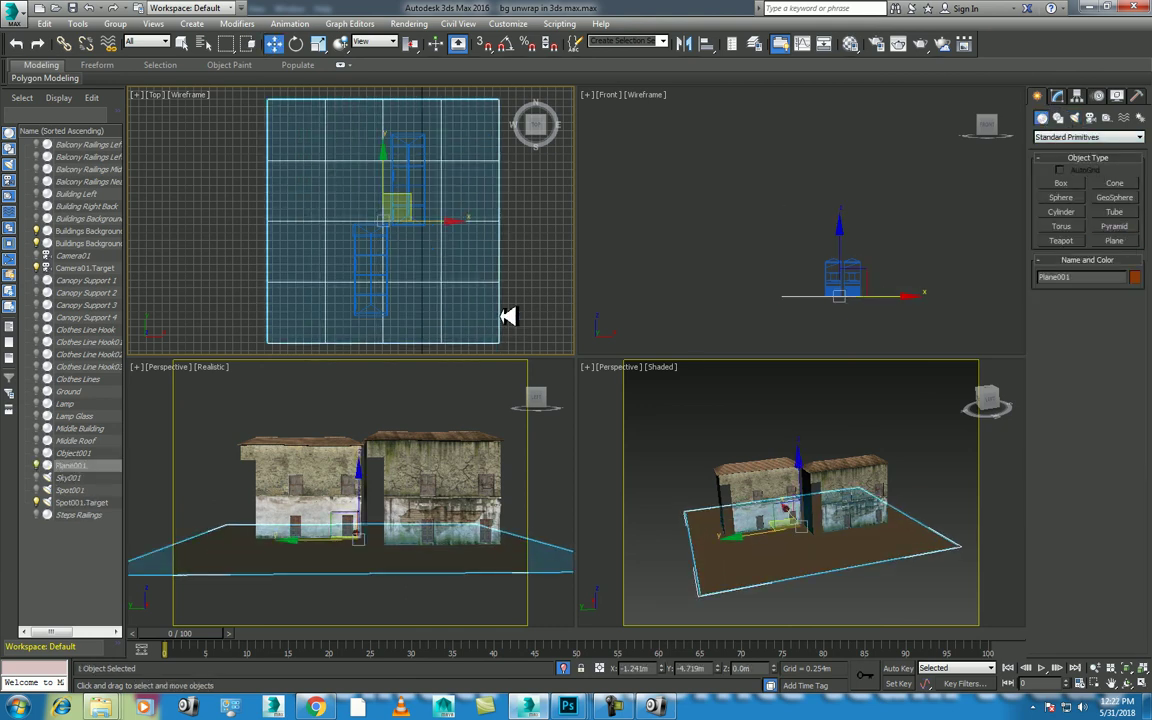
- Maximize the perspective view framing both buildings and select material slot 17 - Default
{"action": "scroll", "coordinate": [468, 484], "scroll_direction": "up", "scroll_amount": 5}
{"action": "scroll", "coordinate": [480, 486], "scroll_direction": "up", "scroll_amount": 2}
{"action": "key", "text": "alt+w"}
{"action": "scroll", "coordinate": [527, 481], "scroll_direction": "down", "scroll_amount": 2}
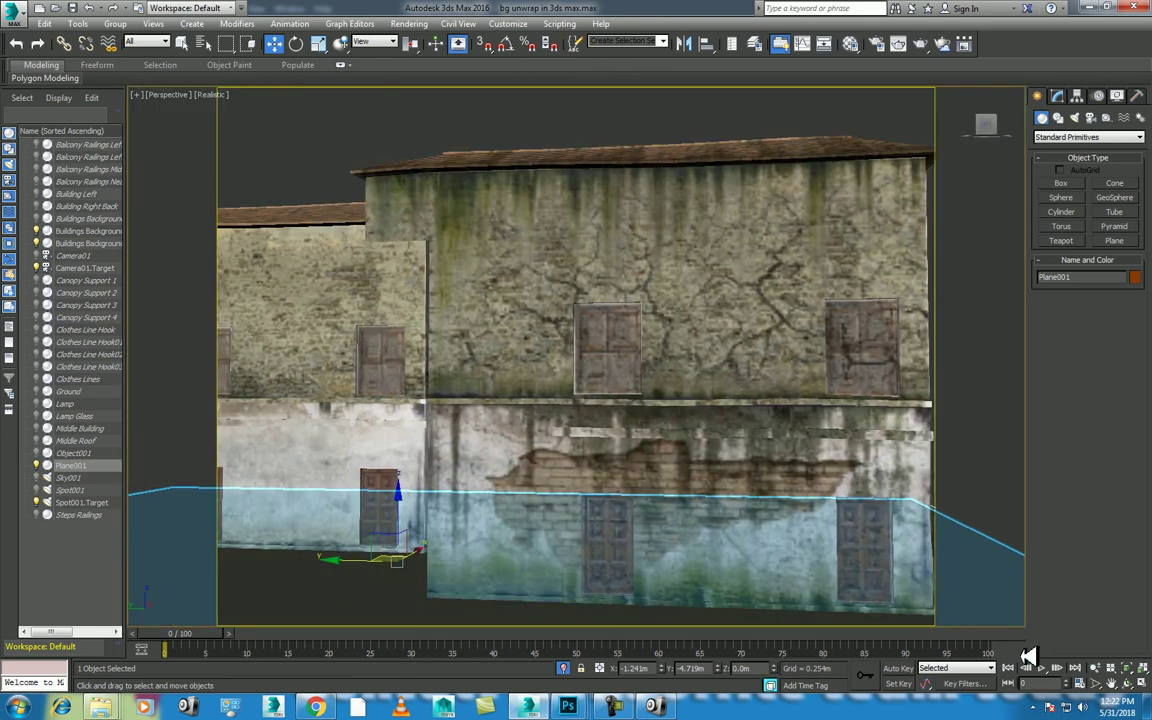
{"action": "left_click", "coordinate": [1095, 668]}
{"action": "mouse_move", "coordinate": [737, 527]}
{"action": "left_mouse_down"}
{"action": "mouse_move", "coordinate": [727, 473]}
{"action": "mouse_move", "coordinate": [727, 483]}
{"action": "mouse_move", "coordinate": [712, 478]}
{"action": "left_mouse_up"}
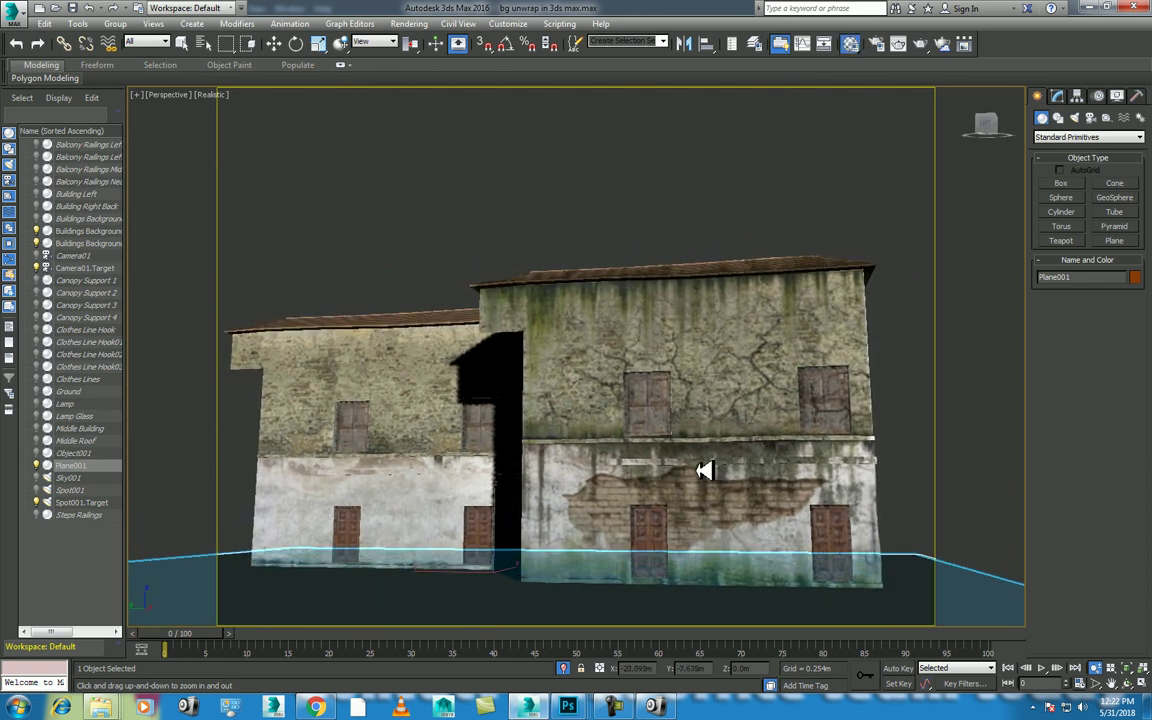
{"action": "key", "text": "m"}
{"action": "left_click", "coordinate": [960, 248]}
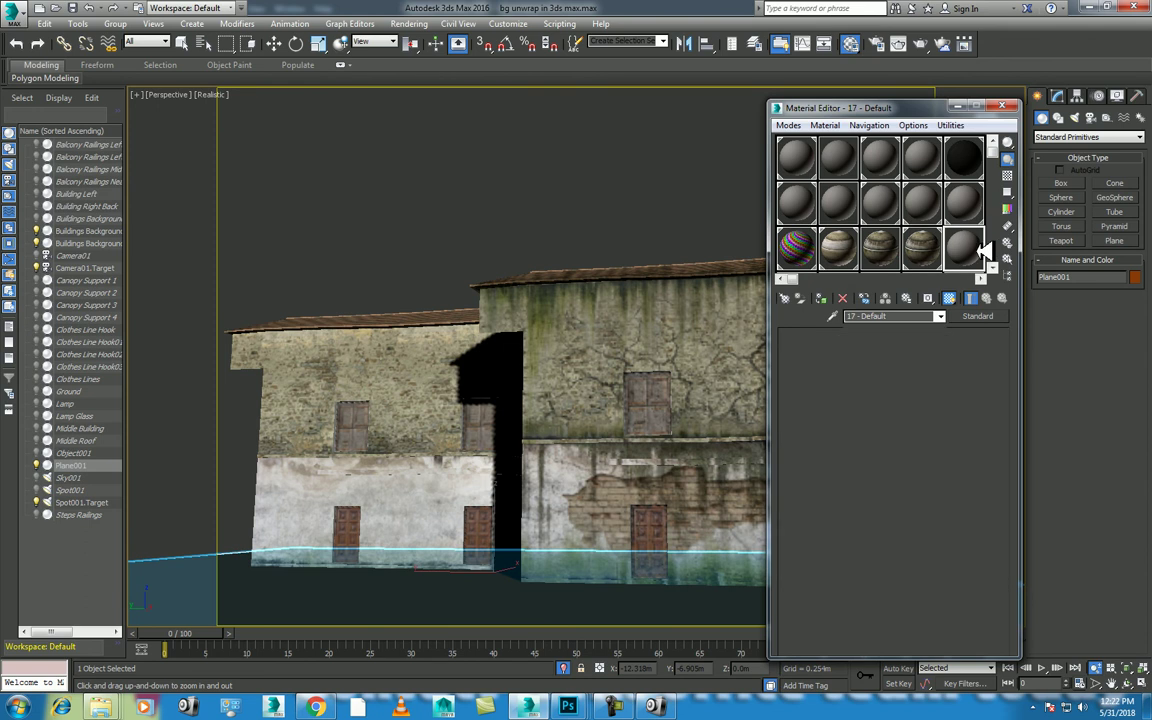
- Make 17 - Default a Matte/Shadow material, scale up the ground plane, and render the perspective
{"action": "left_click", "coordinate": [978, 317]}
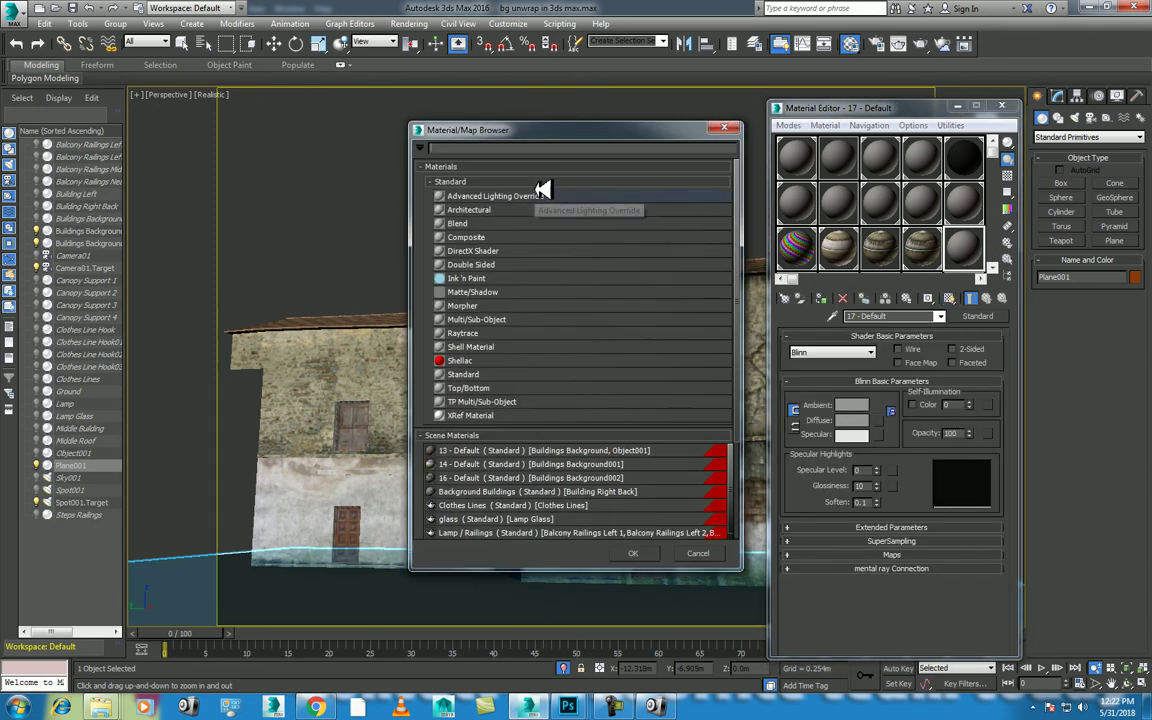
{"action": "type", "text": "ma"}
{"action": "double_click", "coordinate": [450, 153]}
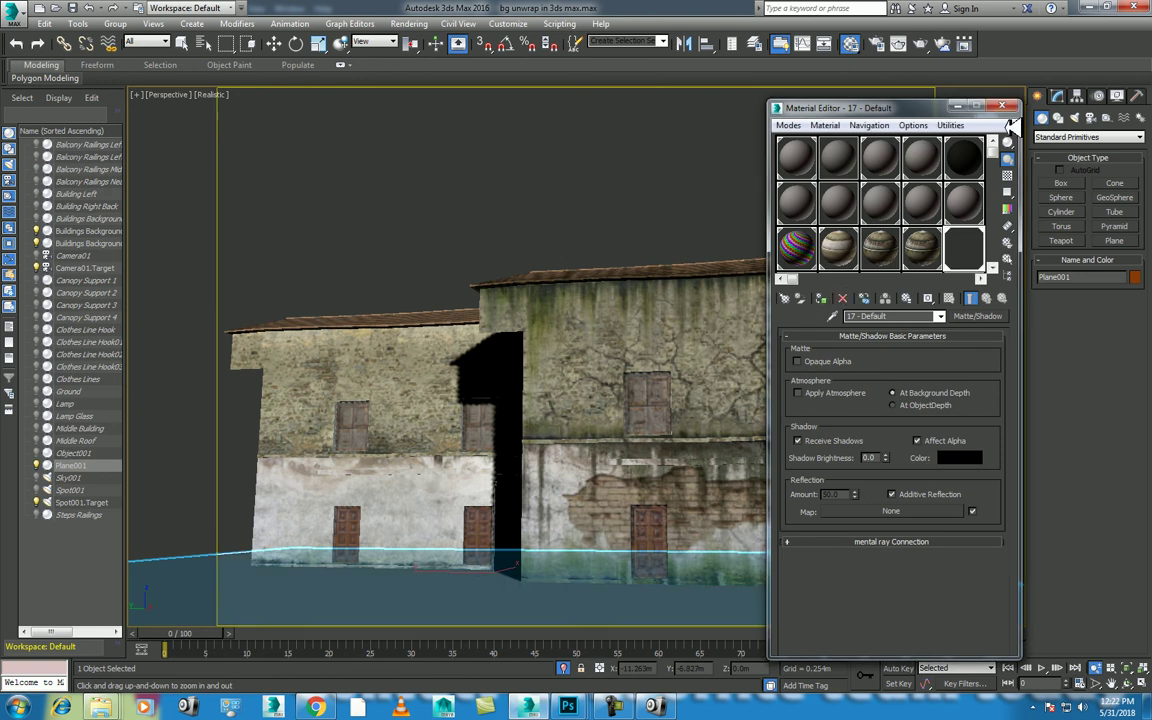
{"action": "left_click_drag", "start_coordinate": [905, 108], "coordinate": [968, 132]}
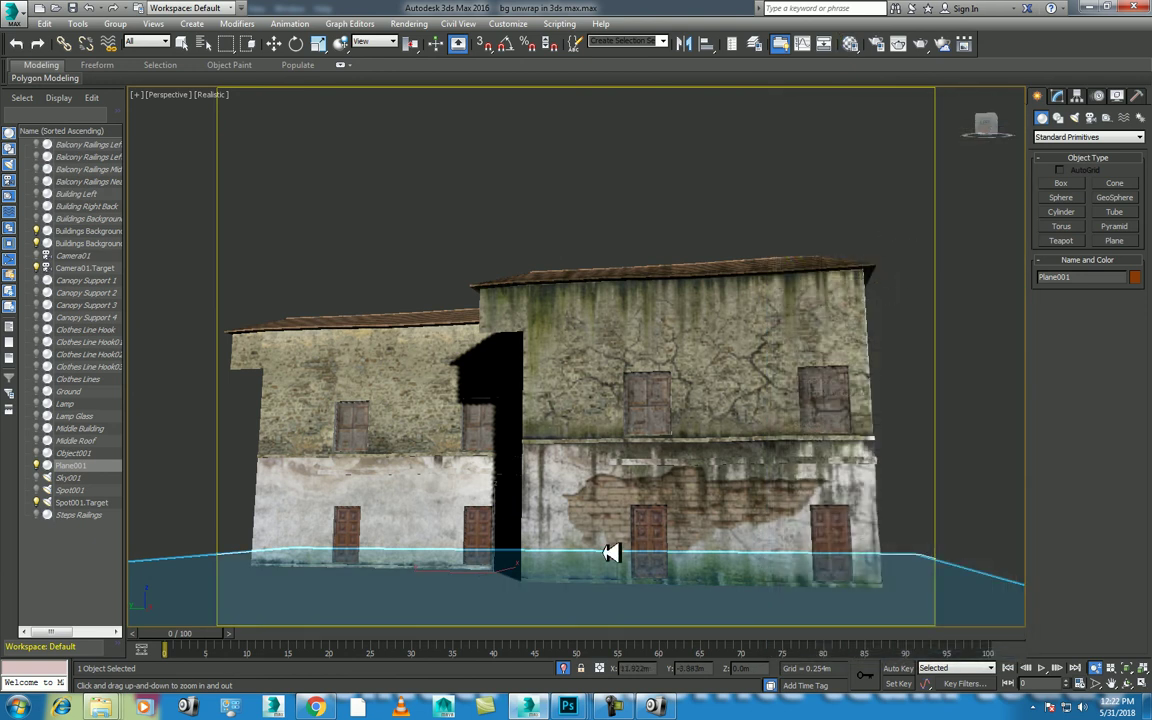
{"action": "key", "text": "r"}
{"action": "mouse_move", "coordinate": [516, 586]}
{"action": "left_mouse_down"}
{"action": "mouse_move", "coordinate": [579, 334]}
{"action": "mouse_move", "coordinate": [668, 160]}
{"action": "left_mouse_up"}
{"action": "key", "text": "shift+q"}
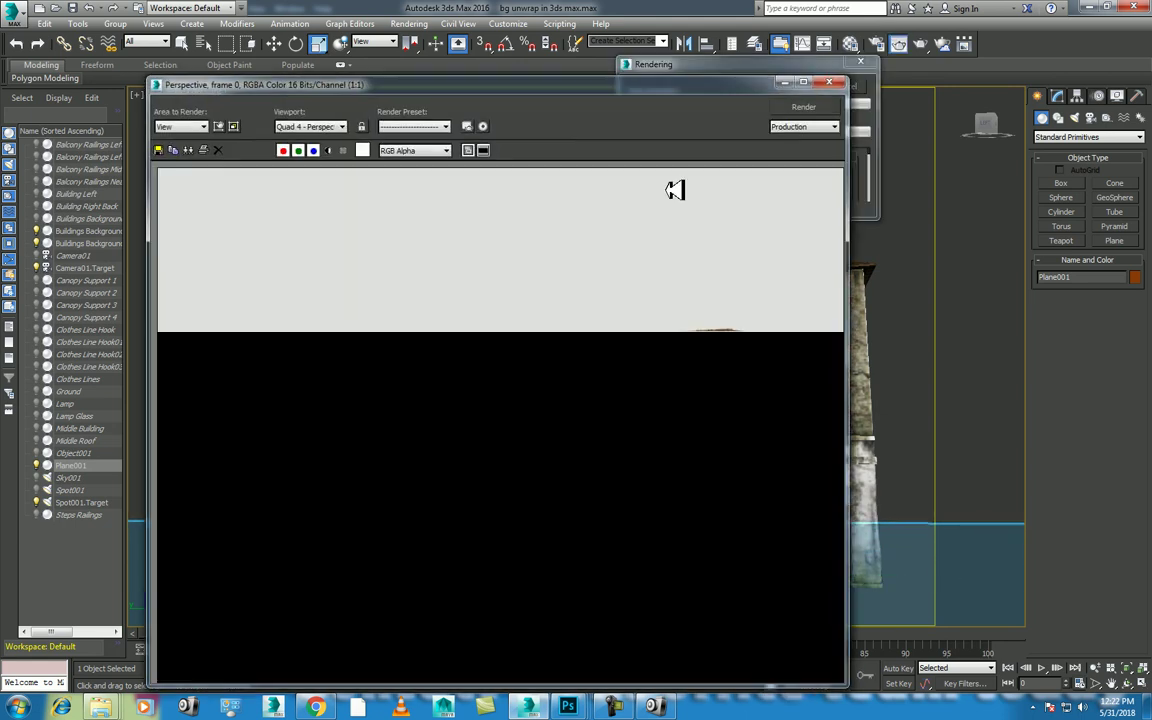